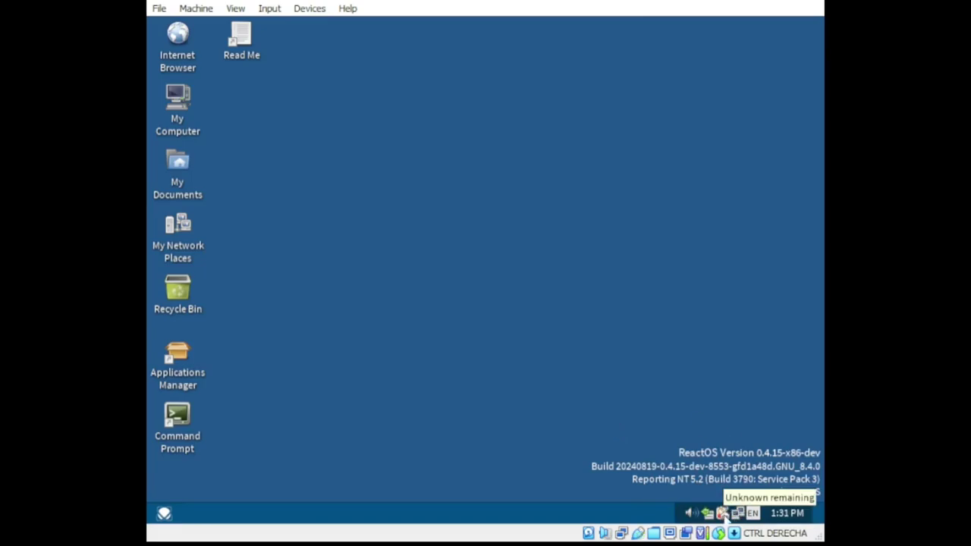
# - View My Network Places along with its file search options, and close the window
pyautogui.doubleClick(190, 243)
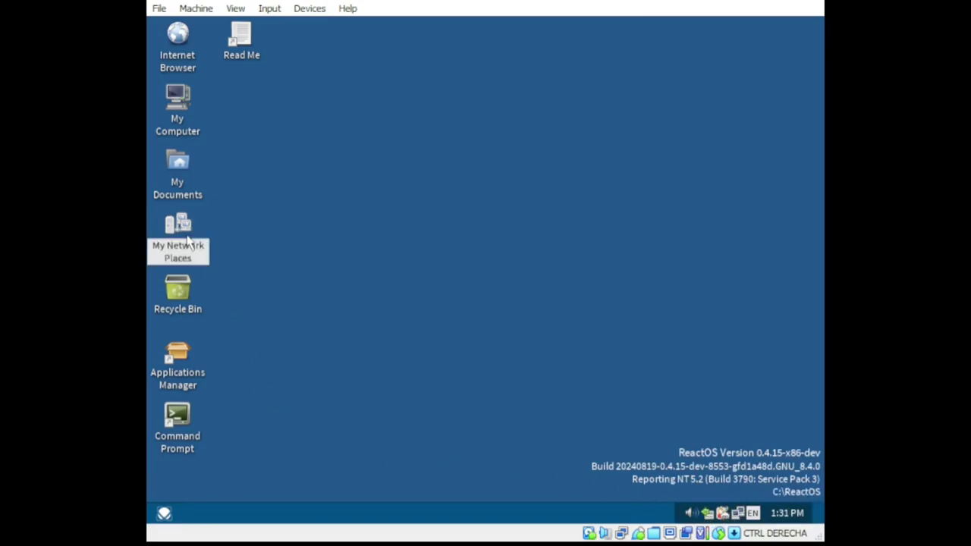
pyautogui.click(328, 96)
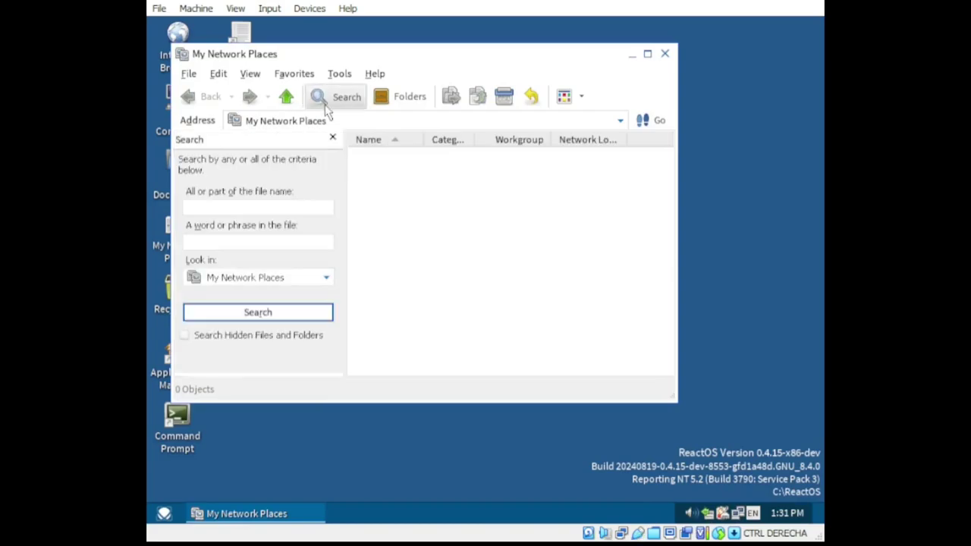
pyautogui.click(665, 54)
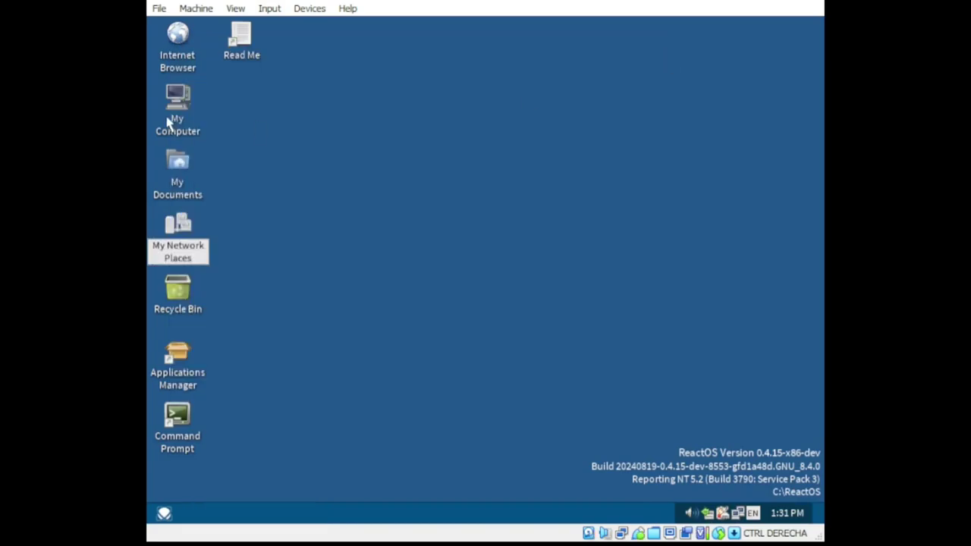
# - Open My Computer and look through the objects listed in NT Object Namespace
pyautogui.doubleClick(171, 115)
pyautogui.doubleClick(381, 201)
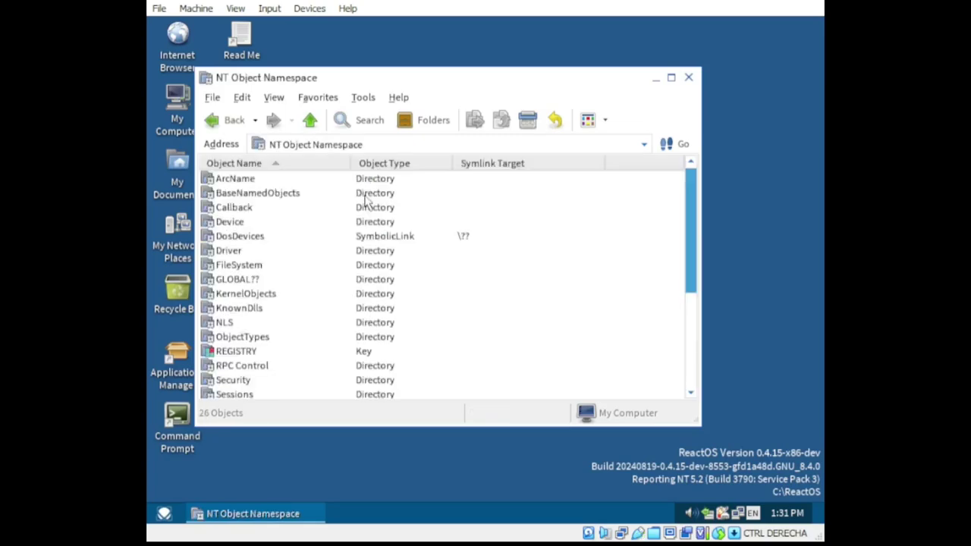
pyautogui.scroll(-4, 325, 250)
pyautogui.scroll(4, 304, 242)
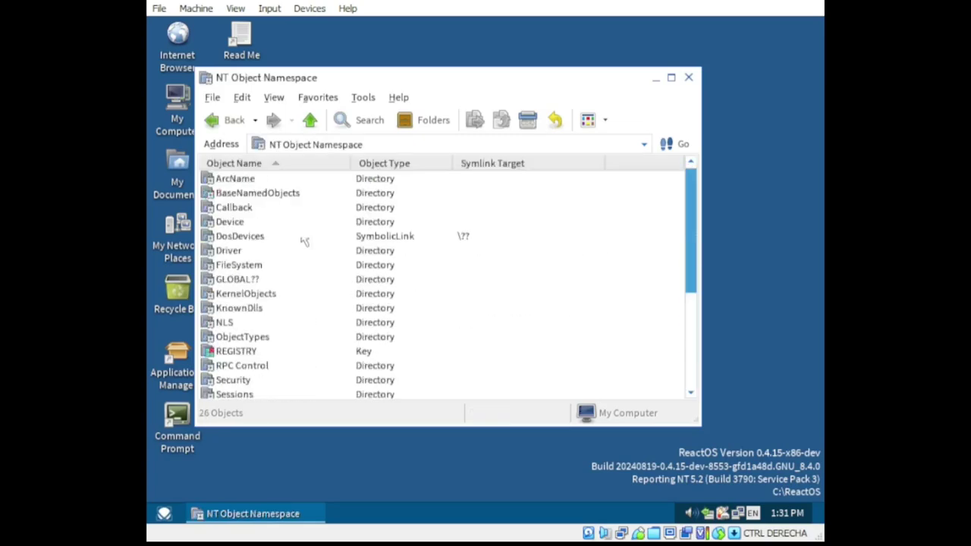
# - Look inside the shared folder on Local Disk (C:), return to the drive's root and close the window
pyautogui.click(212, 120)
pyautogui.doubleClick(222, 175)
pyautogui.doubleClick(245, 222)
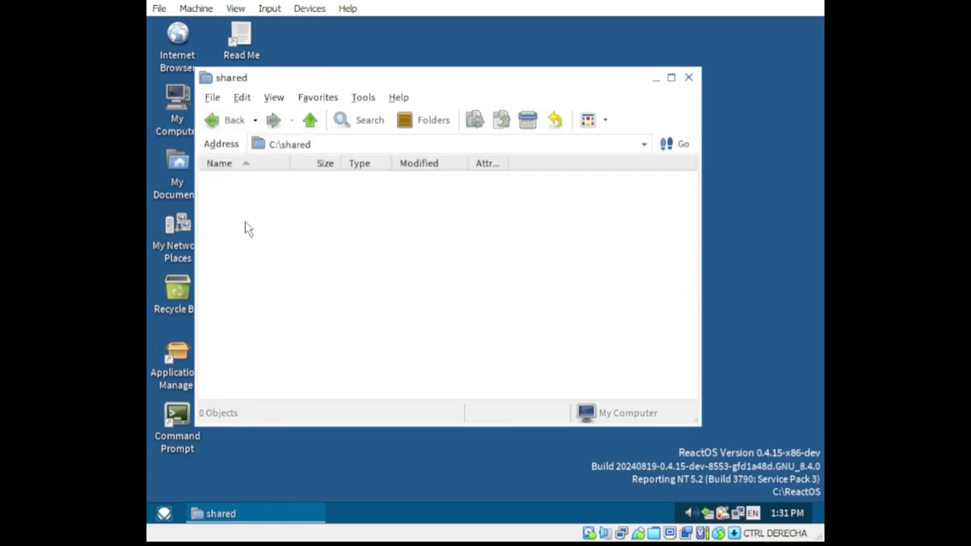
pyautogui.click(220, 119)
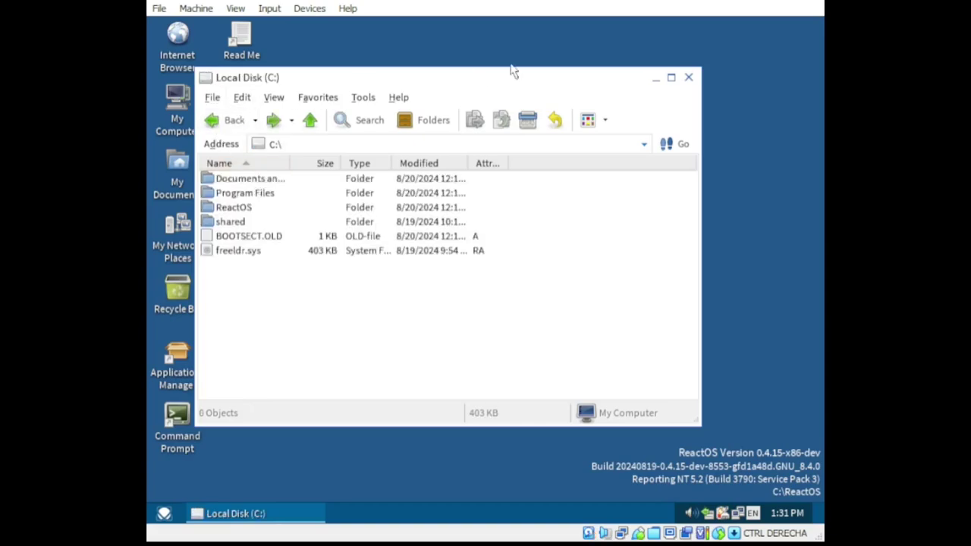
pyautogui.click(688, 77)
# - Open the Calculator from the installed accessories
pyautogui.click(164, 513)
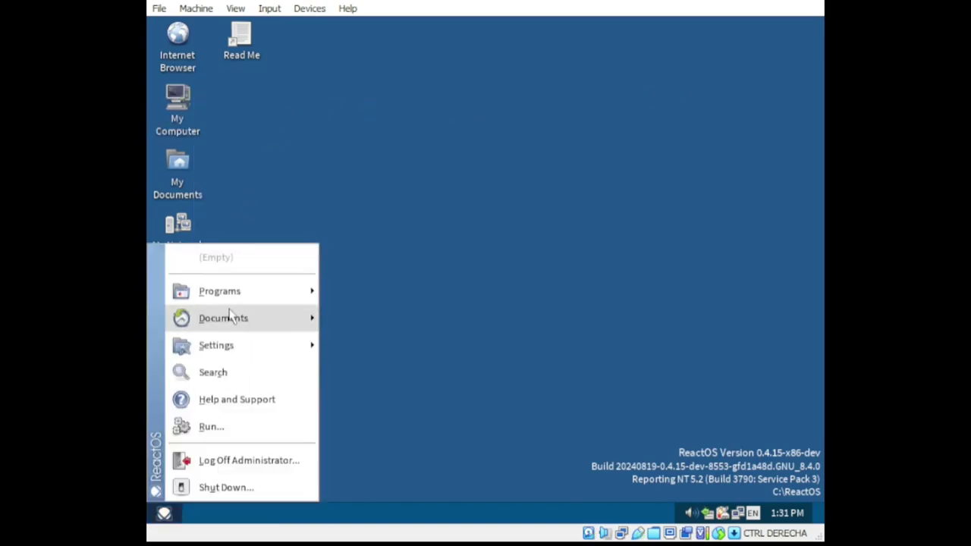
pyautogui.moveTo(236, 296)
pyautogui.moveTo(394, 286)
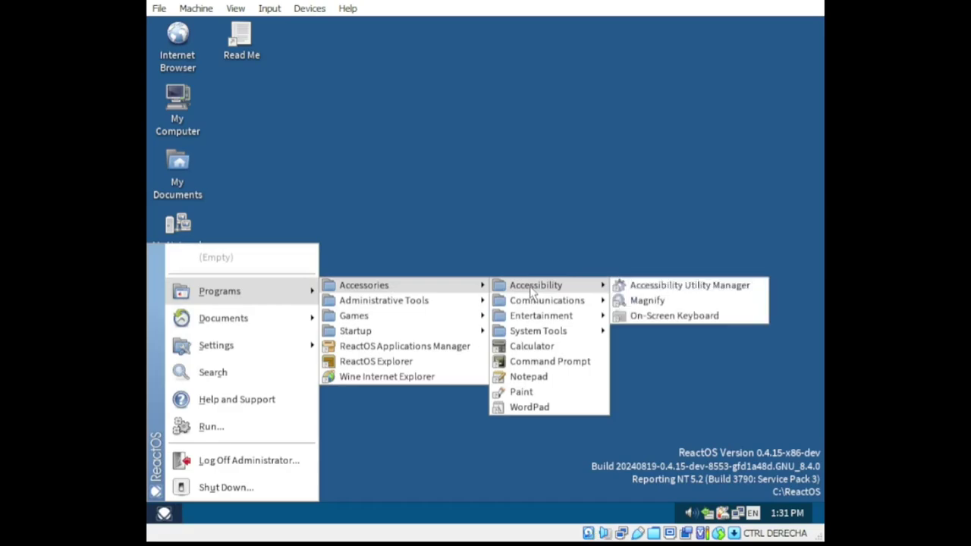
pyautogui.moveTo(544, 322)
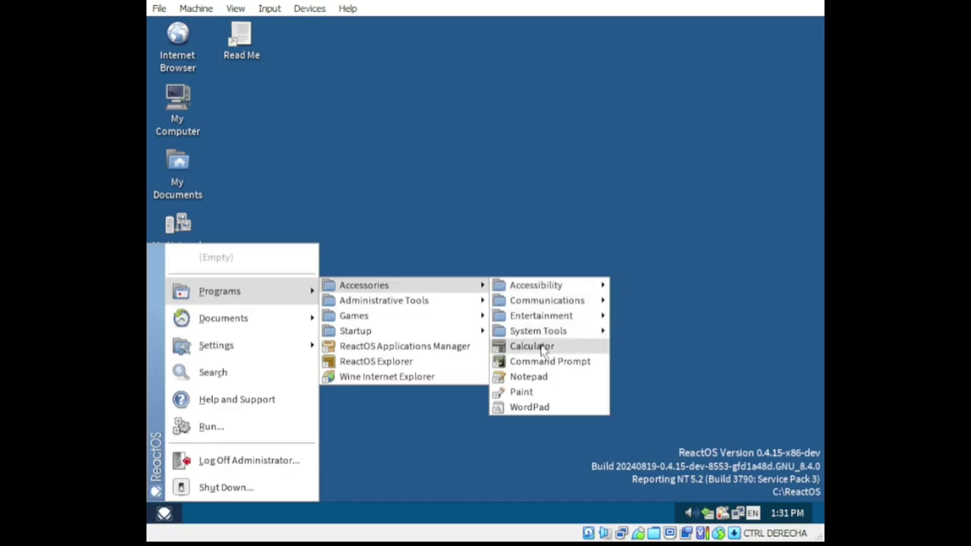
pyautogui.click(531, 346)
# - Multiply 89 by 2 and close the calculator
pyautogui.click(313, 206)
pyautogui.click(339, 209)
pyautogui.click(379, 229)
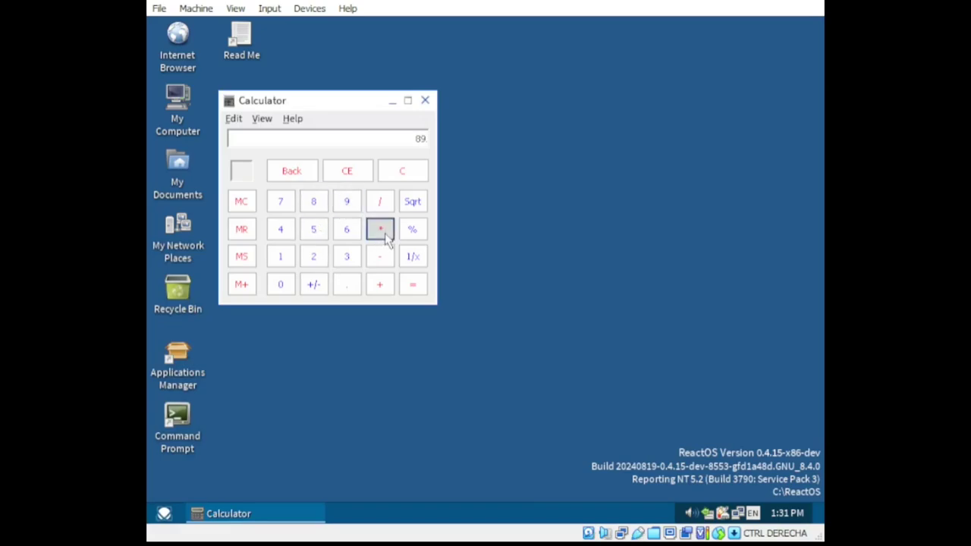
pyautogui.click(313, 256)
pyautogui.click(412, 284)
pyautogui.click(425, 100)
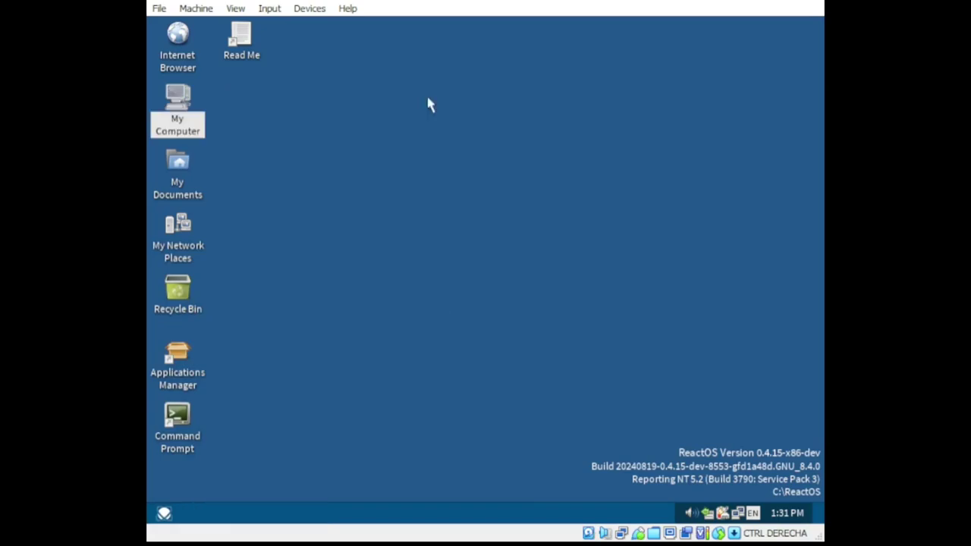
# - Start the WineMine game from the installed games
pyautogui.click(164, 514)
pyautogui.moveTo(266, 296)
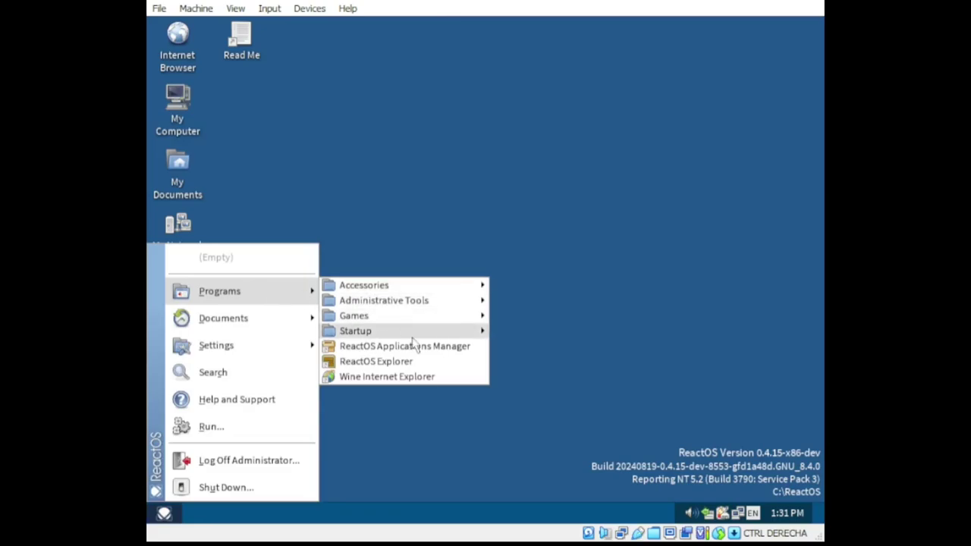
pyautogui.moveTo(412, 338)
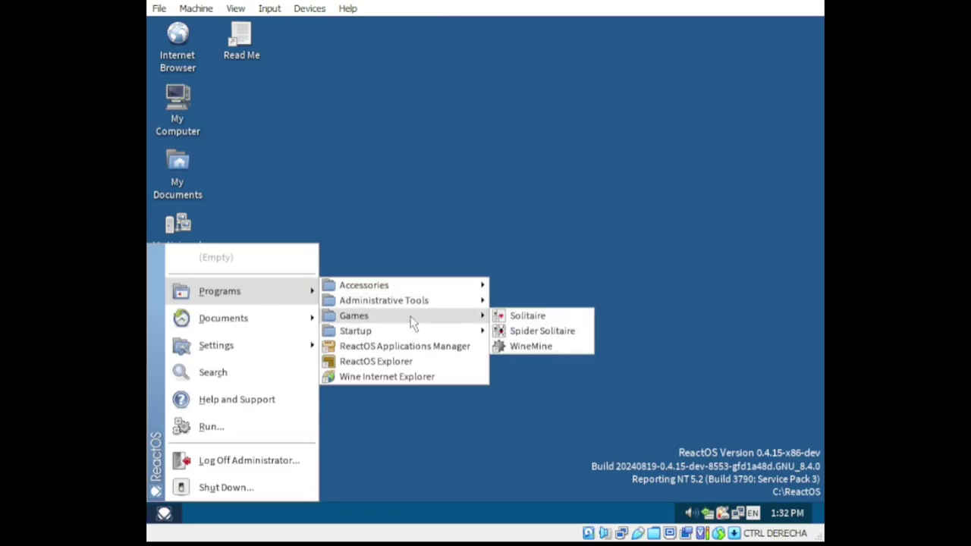
pyautogui.click(558, 349)
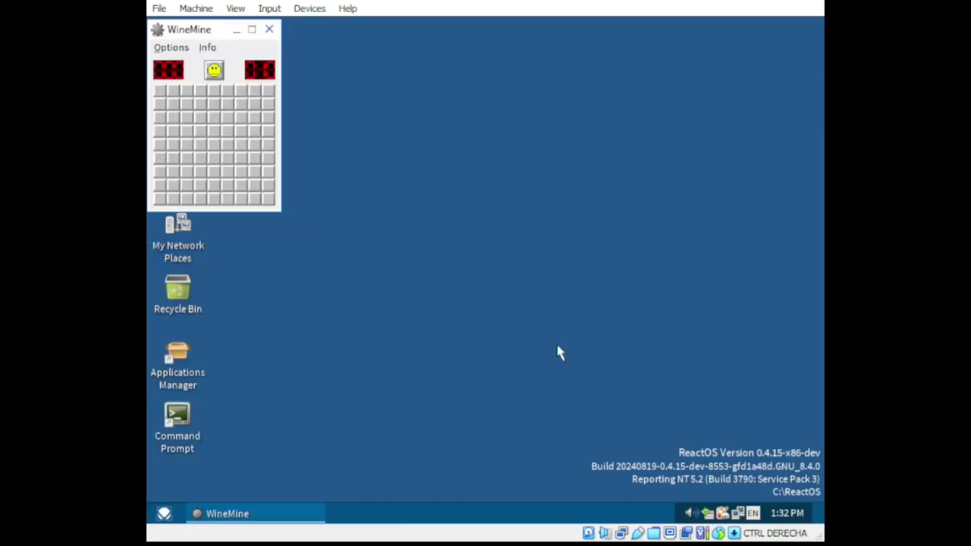
# - Uncover the top-left cell and the upper board area, flagging mines at row 1 column 4 and row 3 column 7
pyautogui.click(161, 92)
pyautogui.rightClick(201, 90)
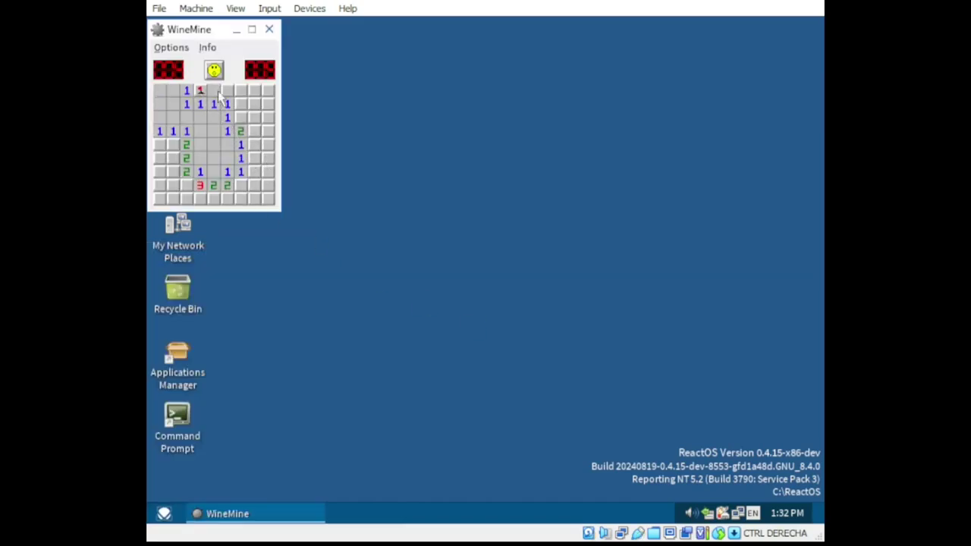
pyautogui.click(214, 90)
pyautogui.click(240, 118)
pyautogui.rightClick(241, 118)
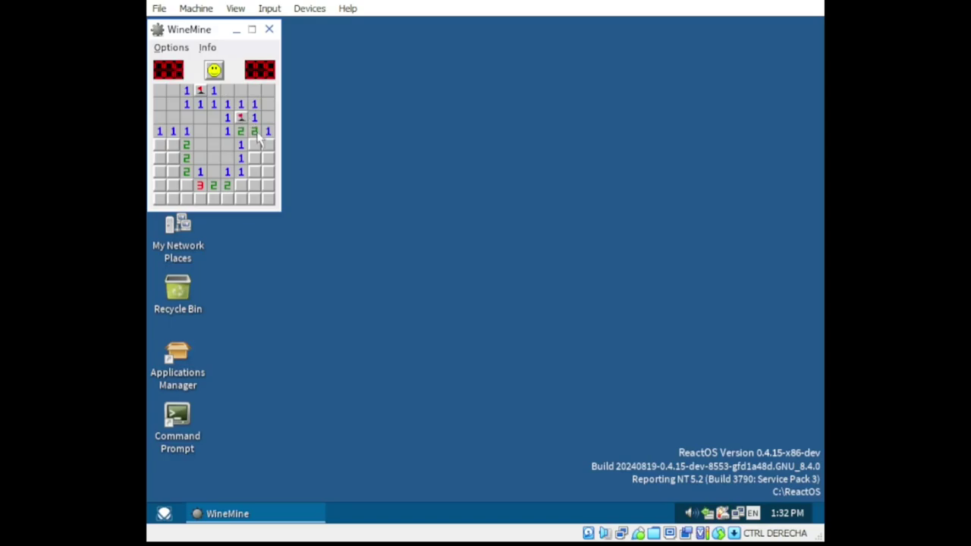
# - Flag the mine at row 5 column 8 and uncover row 5 column 9 plus row 6 columns 8 and 9
pyautogui.rightClick(254, 144)
pyautogui.click(268, 145)
pyautogui.click(255, 158)
pyautogui.click(268, 158)
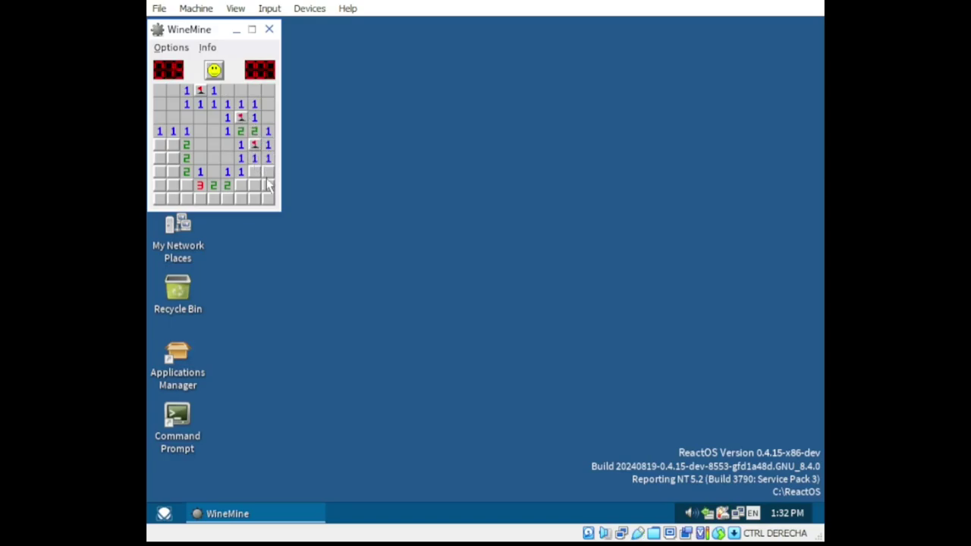
# - Flag mines in row 8 columns 3 and 7 and row 9 columns 3, 4 and 6, uncovering the safe cells among them and in the lower-right corner
pyautogui.click(255, 185)
pyautogui.rightClick(186, 199)
pyautogui.rightClick(186, 185)
pyautogui.click(200, 199)
pyautogui.click(213, 199)
pyautogui.rightClick(227, 199)
pyautogui.rightClick(241, 185)
pyautogui.click(240, 199)
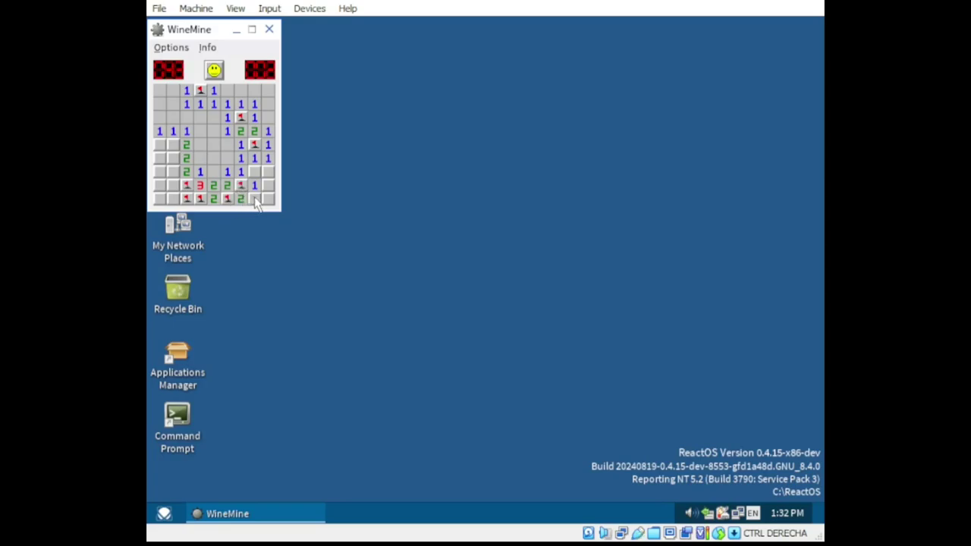
pyautogui.click(268, 201)
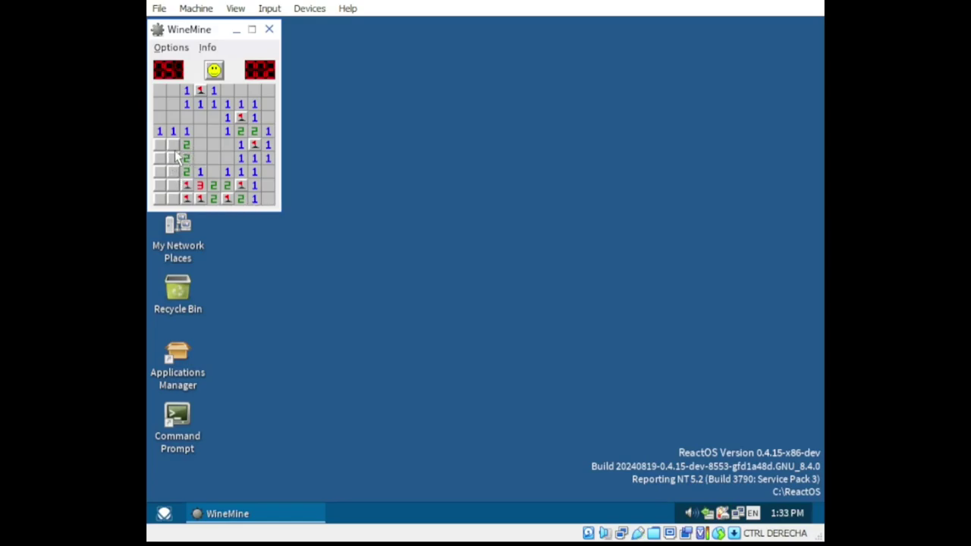
# - Flag the mines in column 2, rows 5 and 6, and uncover the remaining safe cells of columns 1 and 2
pyautogui.rightClick(173, 144)
pyautogui.rightClick(173, 158)
pyautogui.click(161, 146)
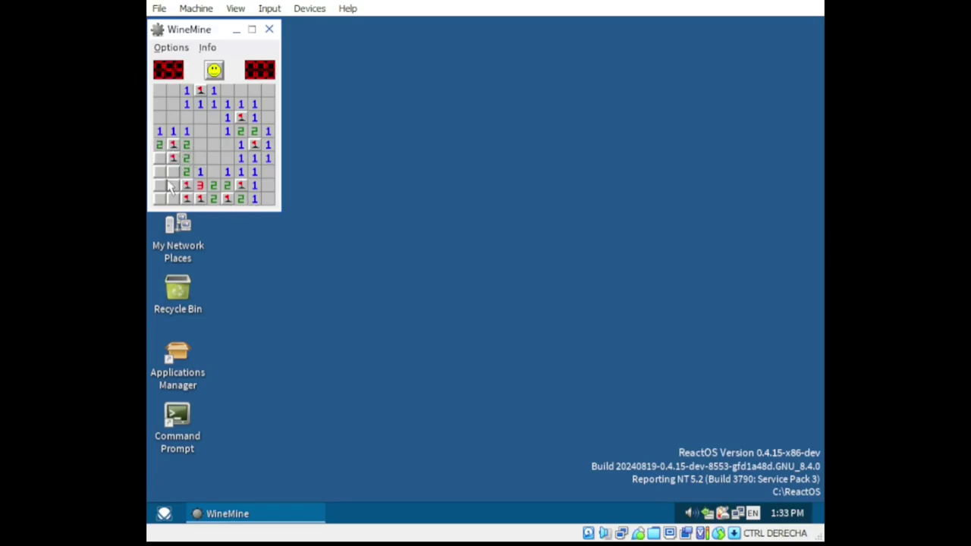
pyautogui.click(174, 175)
pyautogui.click(160, 172)
pyautogui.click(160, 159)
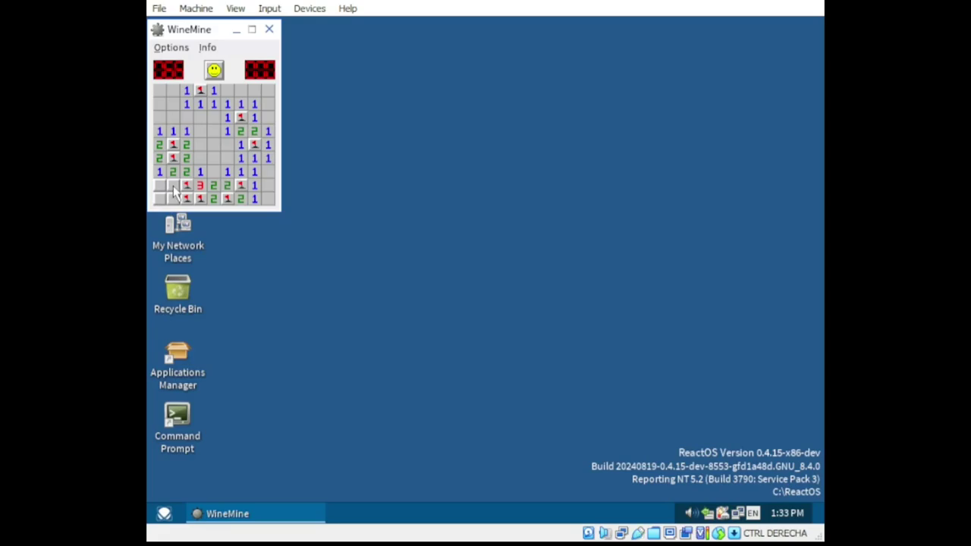
pyautogui.click(173, 186)
pyautogui.click(173, 199)
# - Save the fastest time under the player's name and close WineMine
pyautogui.press('BackSpace')
pyautogui.press('BackSpace')
pyautogui.press('BackSpace')
pyautogui.press('BackSpace')
pyautogui.press('BackSpace')
pyautogui.press('BackSpace')
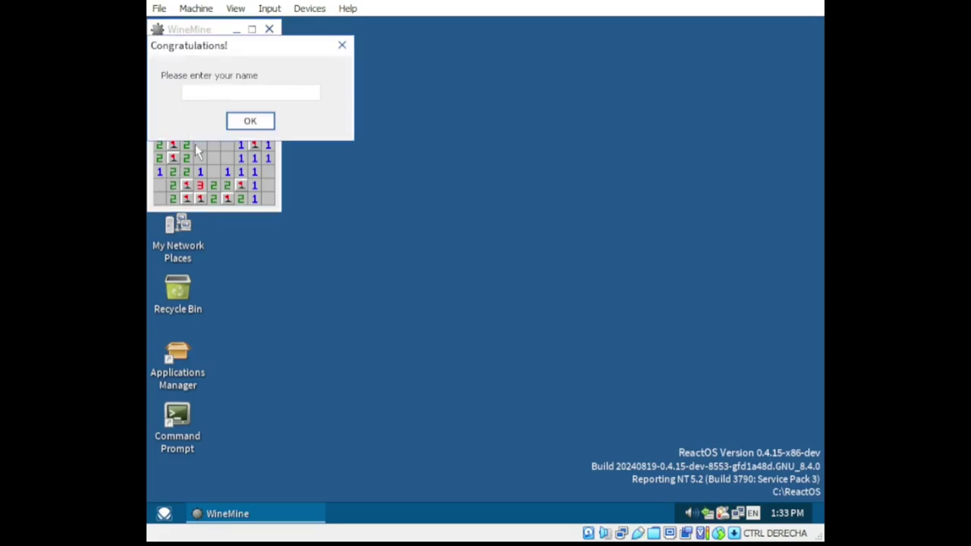
pyautogui.write('TCS')
pyautogui.click(266, 121)
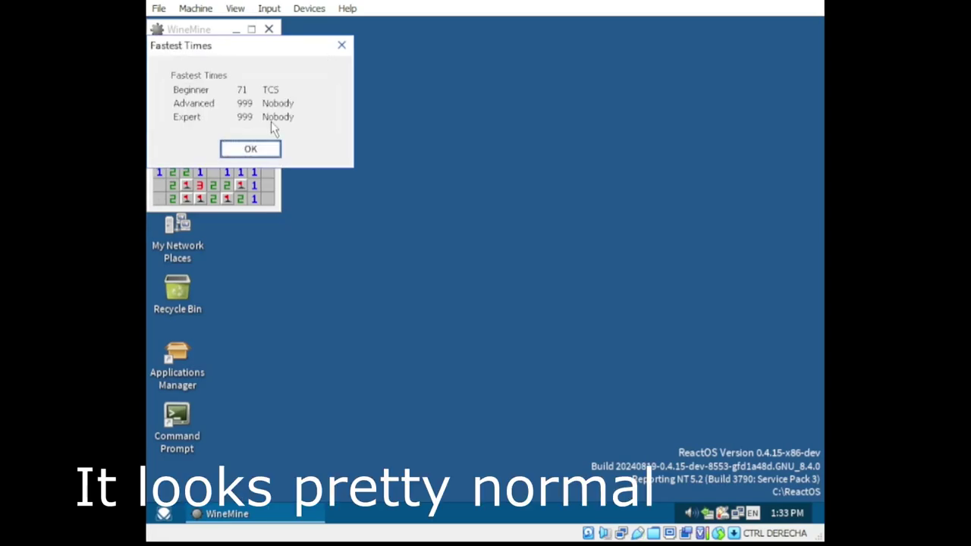
pyautogui.click(260, 150)
pyautogui.click(269, 29)
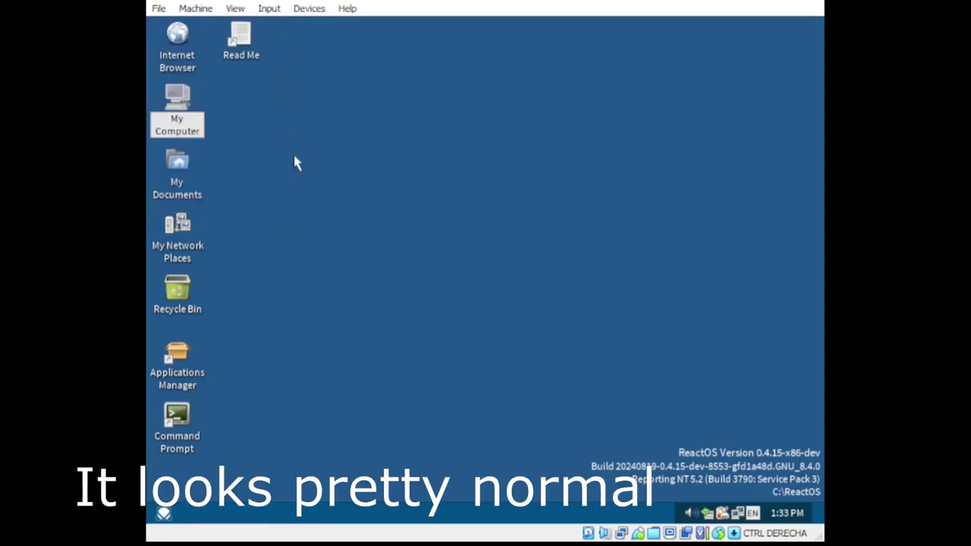
# - Open Wine Internet Explorer and maximize its window
pyautogui.click(163, 515)
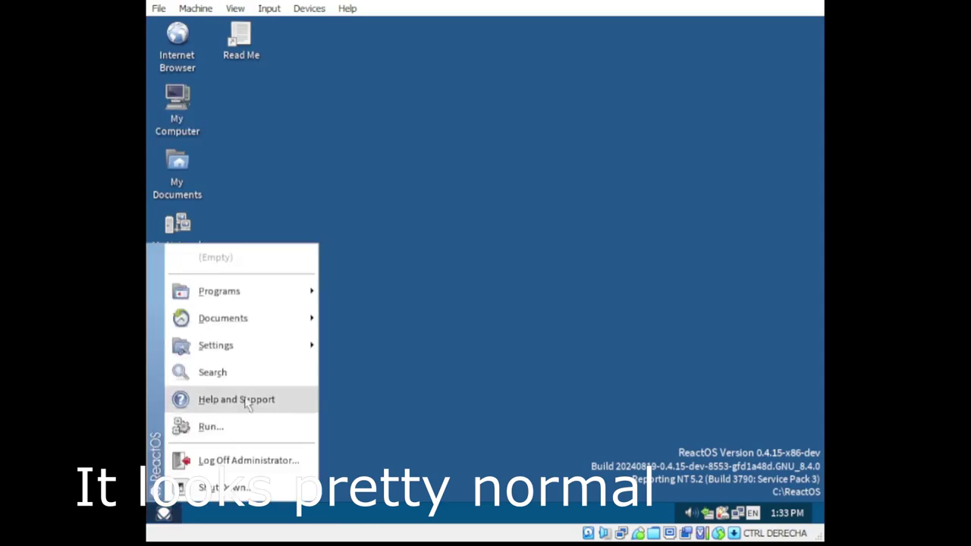
pyautogui.moveTo(270, 295)
pyautogui.click(399, 374)
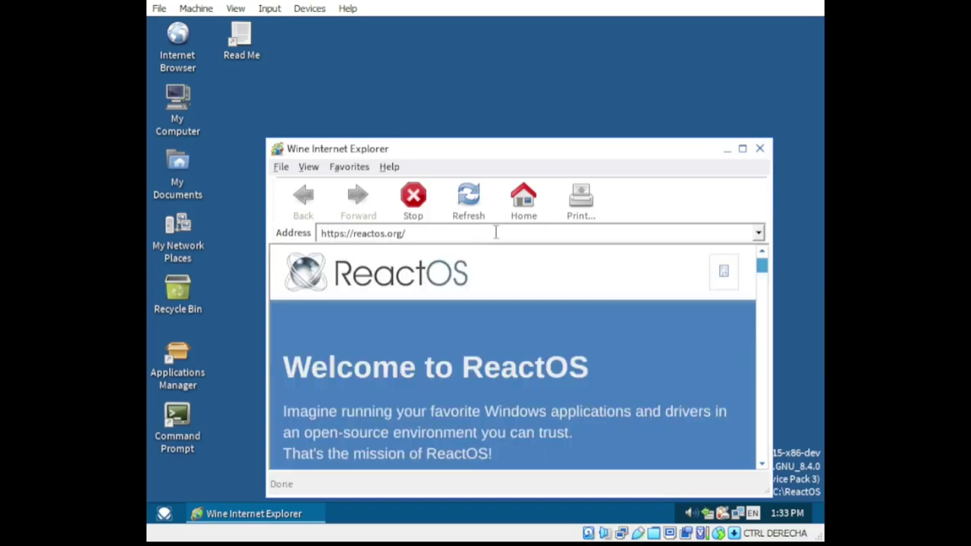
pyautogui.click(742, 149)
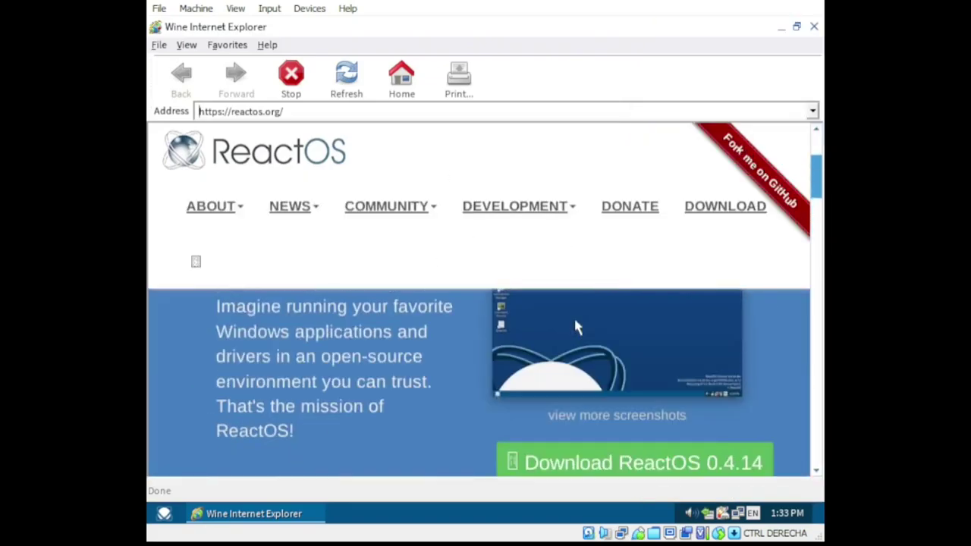
# - Look over the ReactOS home page down to its footer and try the site's About and Development entries
pyautogui.scroll(-20, 575, 326)
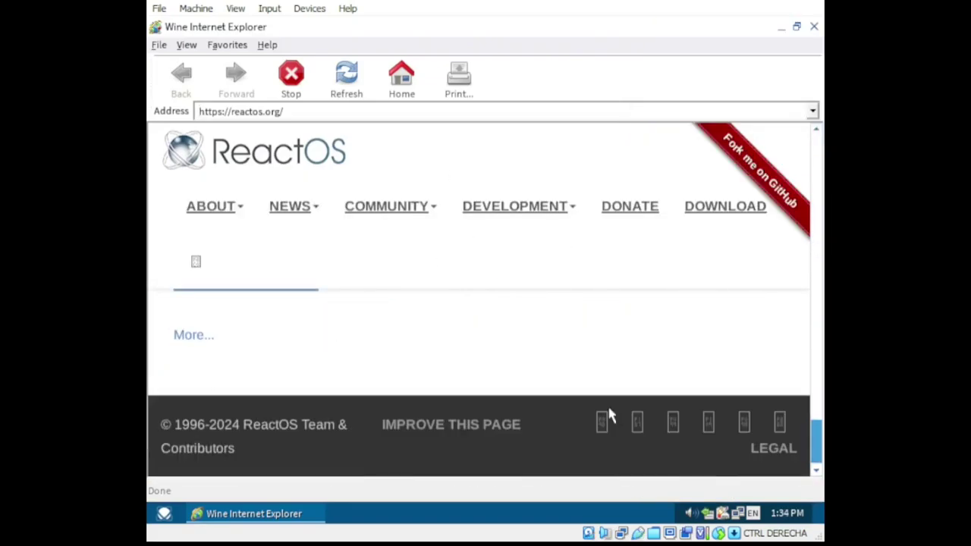
pyautogui.click(217, 212)
pyautogui.scroll(-5, 228, 220)
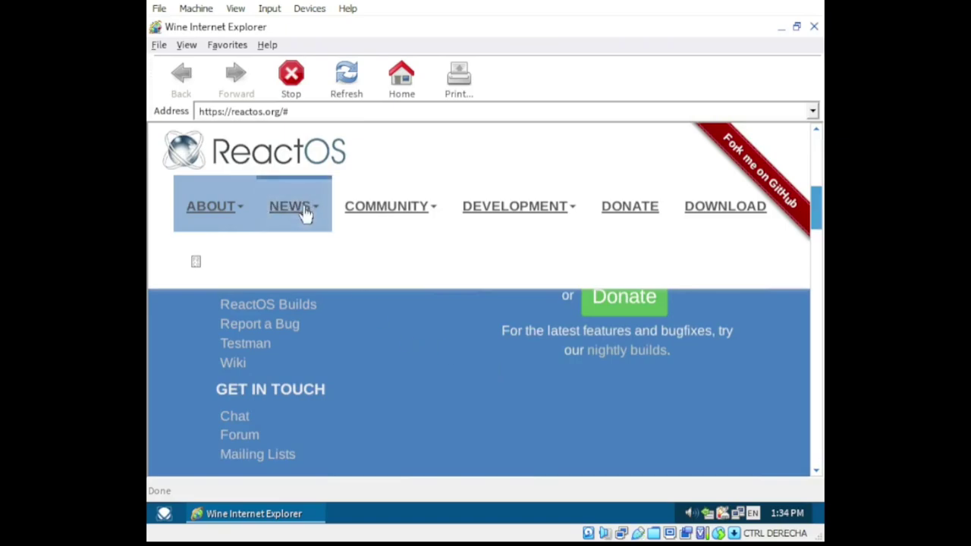
pyautogui.scroll(-10, 564, 427)
pyautogui.click(541, 210)
pyautogui.scroll(-4, 597, 352)
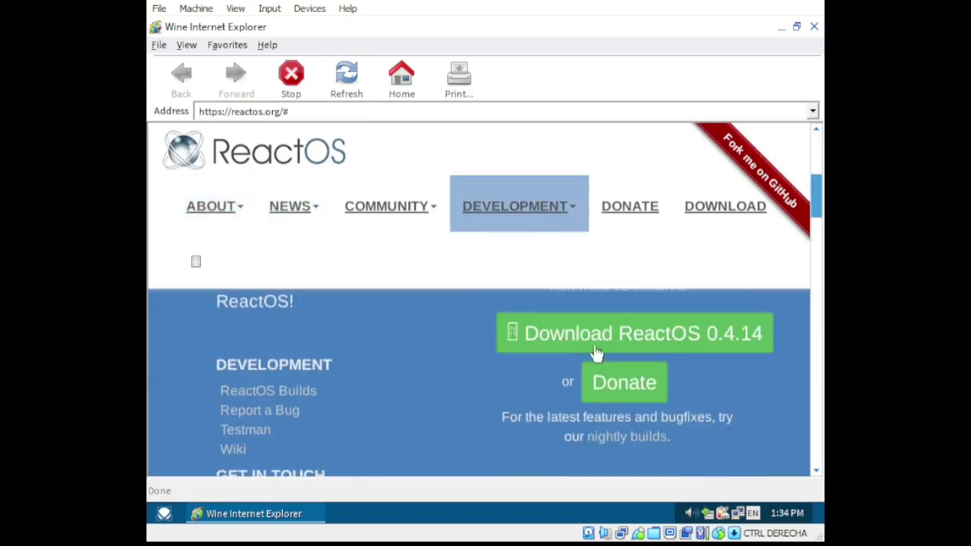
# - Skim the news posts on the ReactOS home page, return to its beginning and close the browser
pyautogui.scroll(-8, 607, 390)
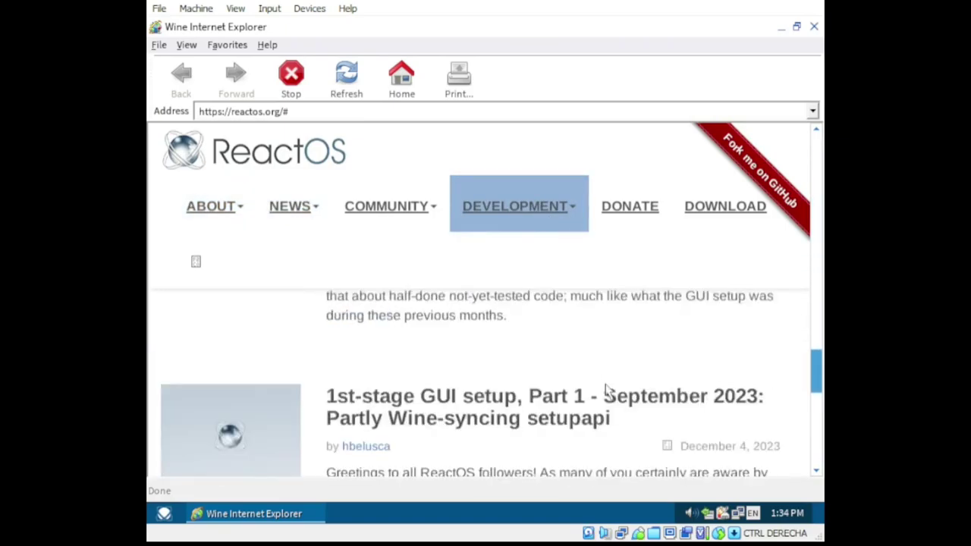
pyautogui.scroll(-6, 607, 390)
pyautogui.scroll(5, 607, 390)
pyautogui.scroll(-5, 607, 390)
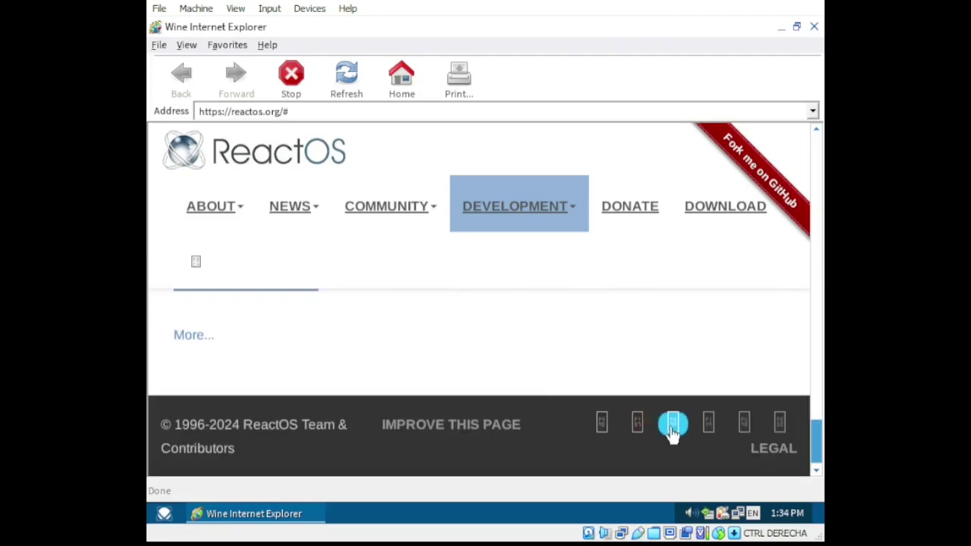
pyautogui.scroll(7, 410, 288)
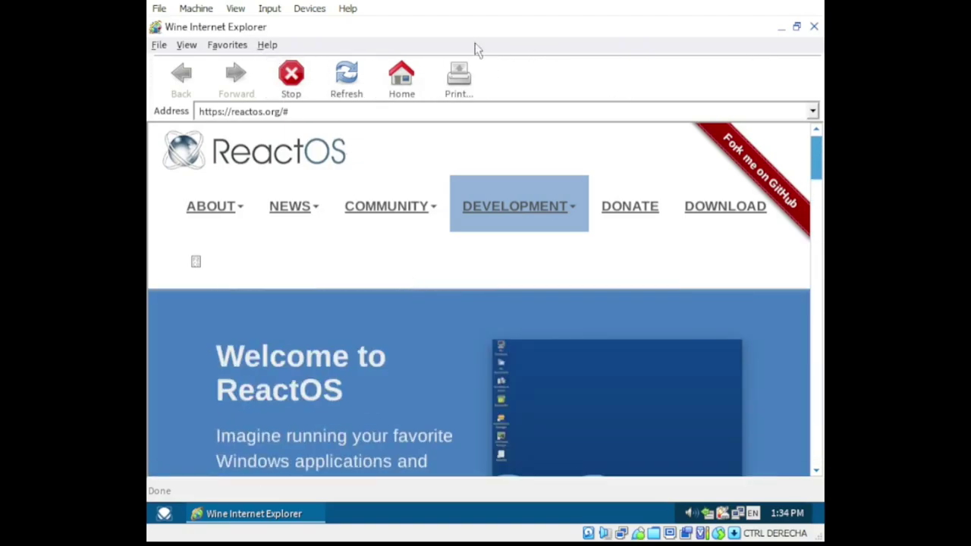
pyautogui.click(814, 29)
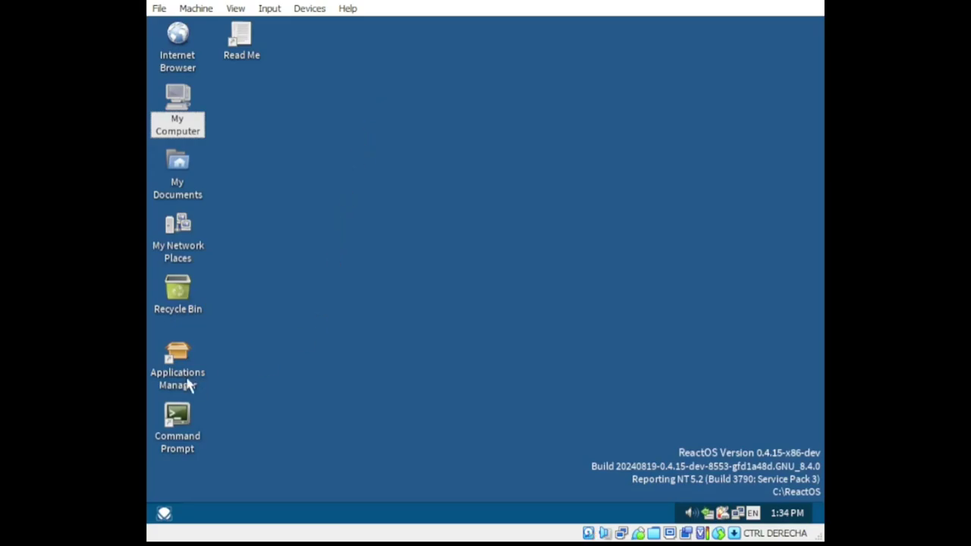
# - Launch the Applications Manager and a Command Prompt from the desktop
pyautogui.doubleClick(186, 369)
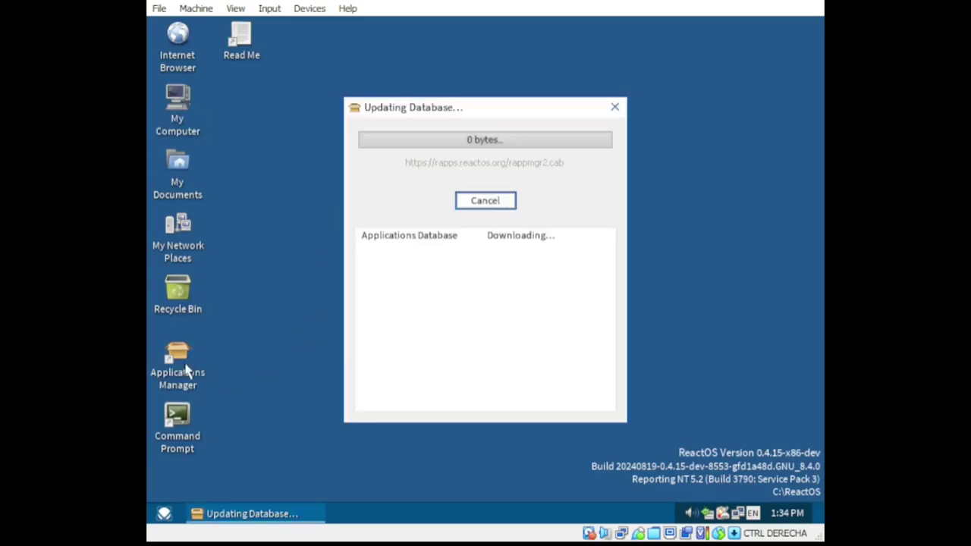
pyautogui.doubleClick(177, 429)
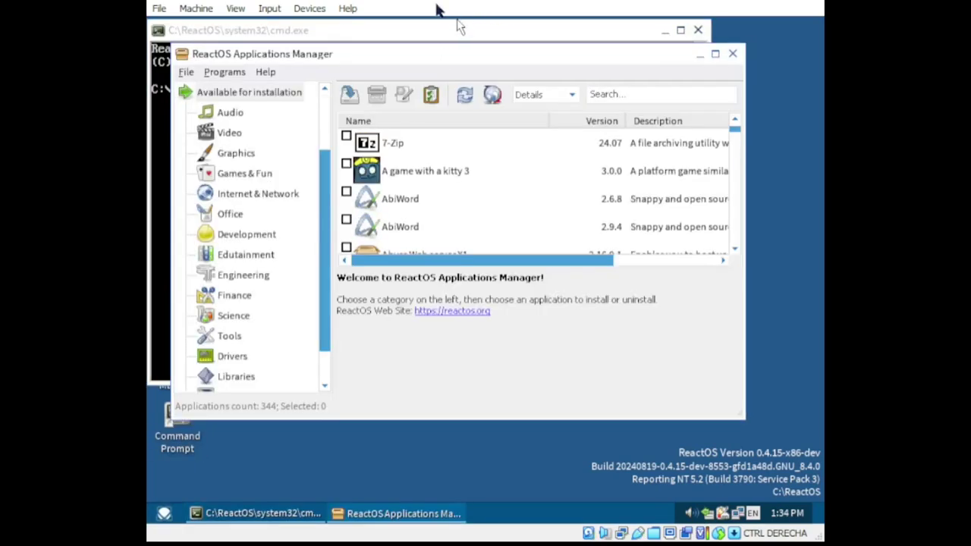
# - In the Command Prompt, move up to the parent directory with cd .. and list its contents with dir
pyautogui.click(431, 31)
pyautogui.write('cd ..')
pyautogui.press('Return')
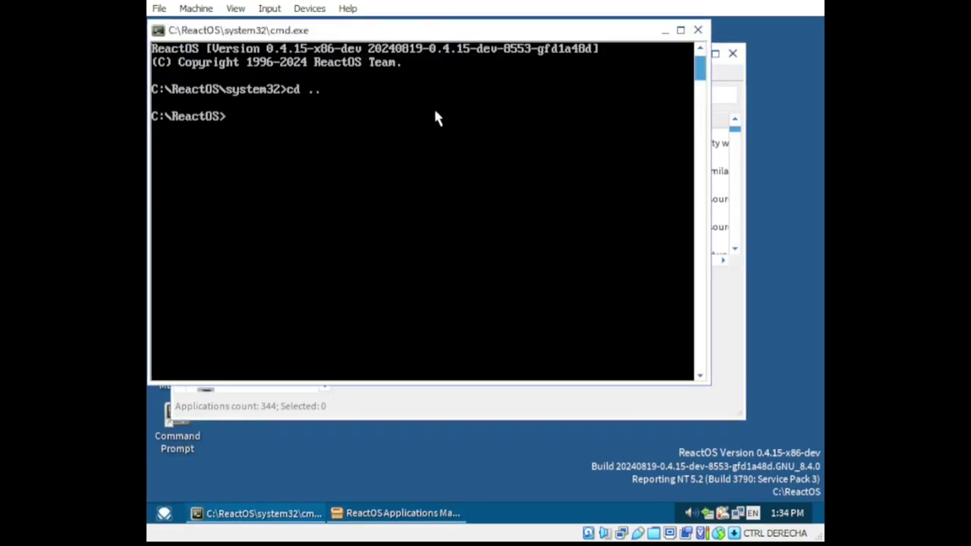
pyautogui.write('dir')
pyautogui.press('Return')
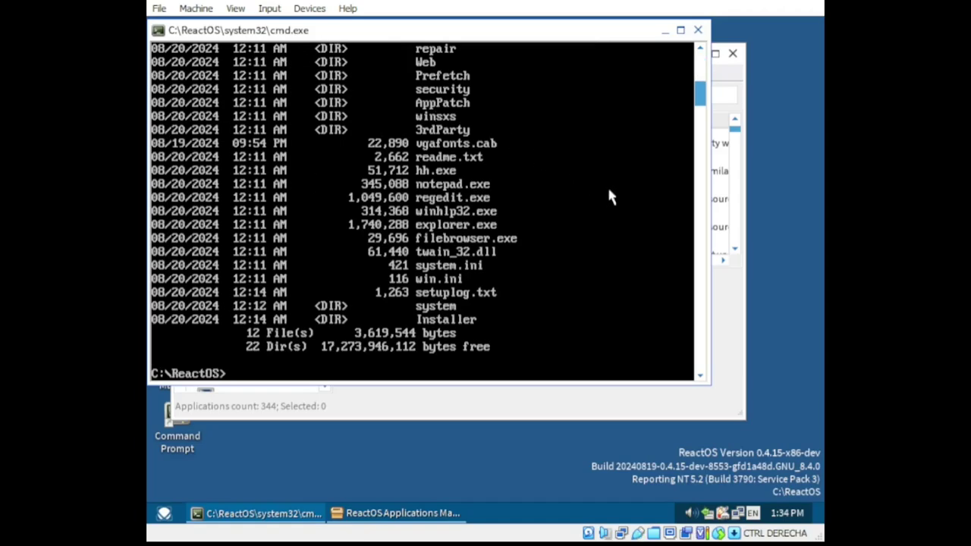
pyautogui.scroll(-1, 610, 196)
pyautogui.scroll(6, 611, 196)
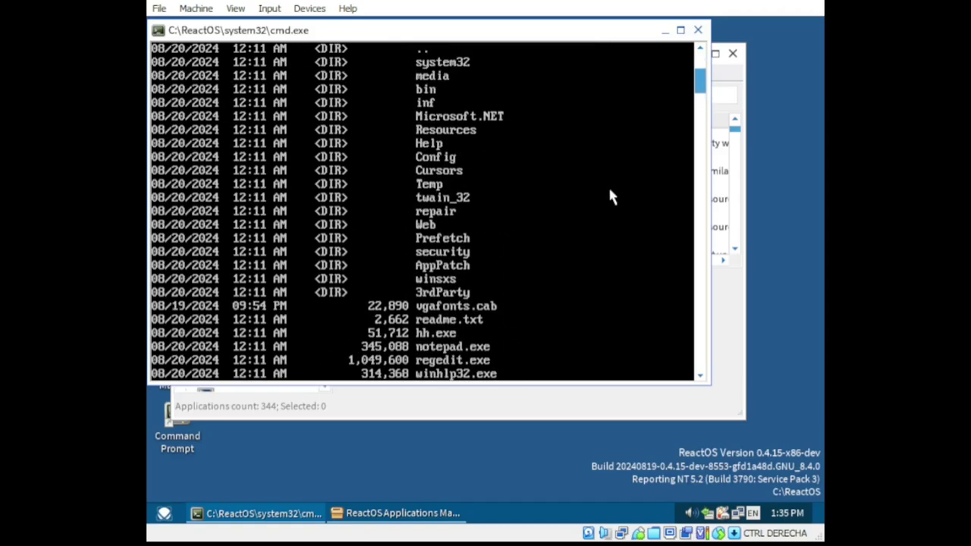
pyautogui.scroll(-8, 611, 196)
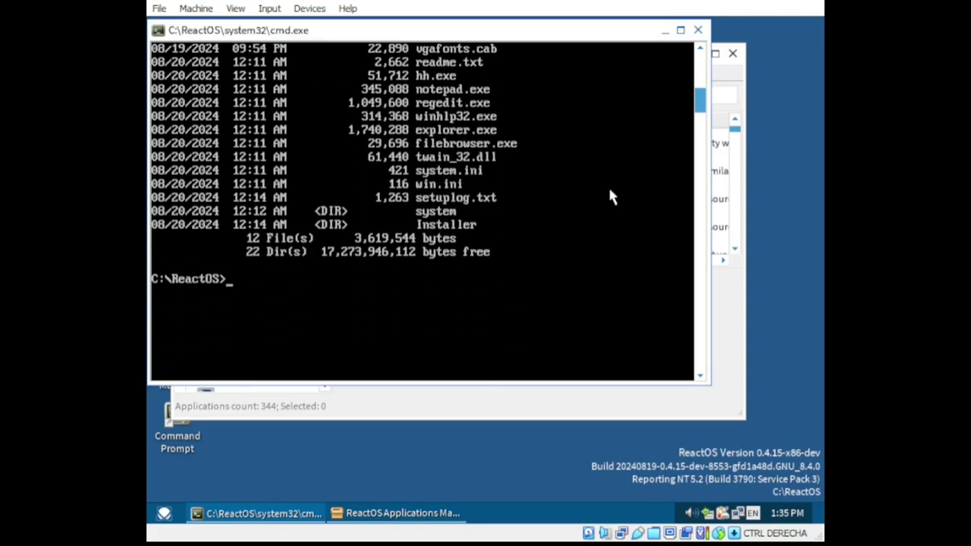
# - Run the date command and skip entering a new date
pyautogui.write('te')
pyautogui.press('Return')
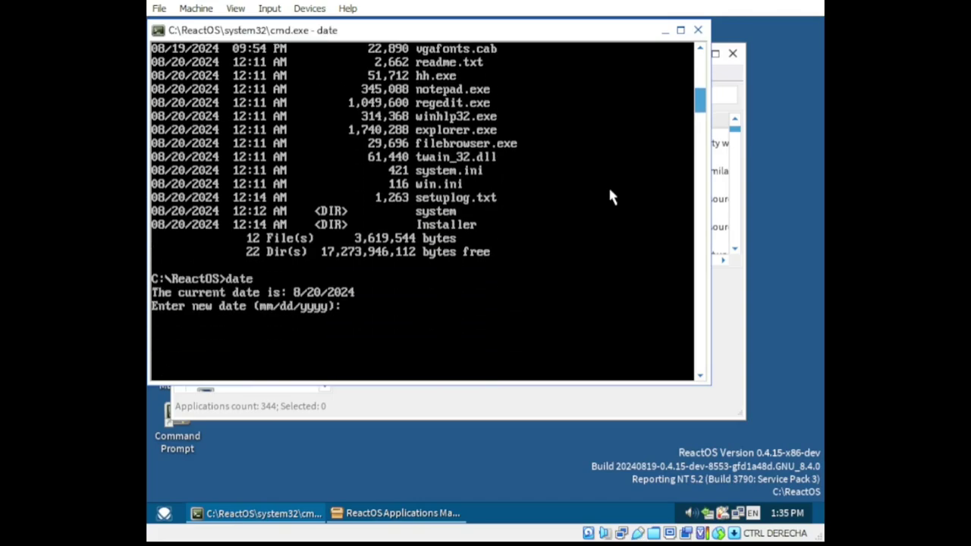
pyautogui.press('Return')
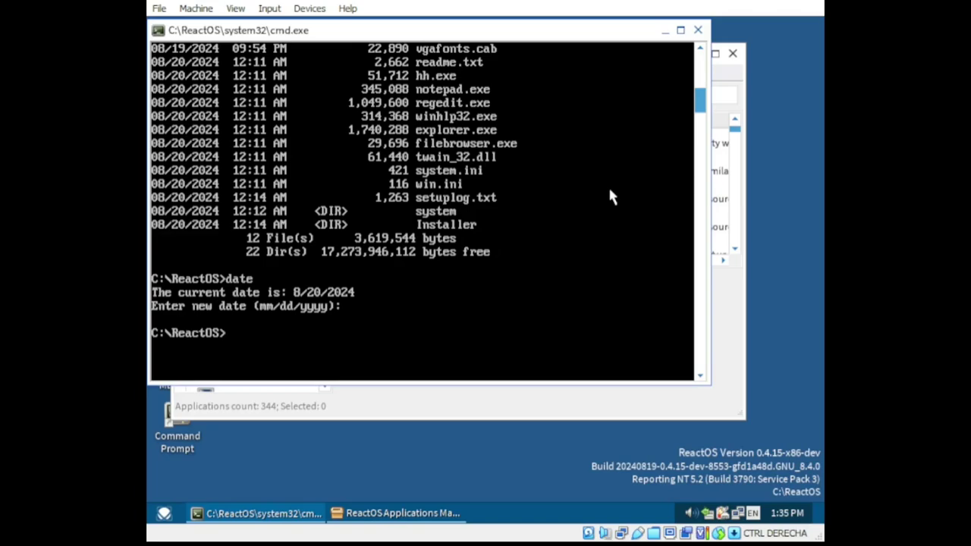
# - Display the C:\ReactOS folder structure with the tree command and close the Command Prompt
pyautogui.write('tree')
pyautogui.press('Return')
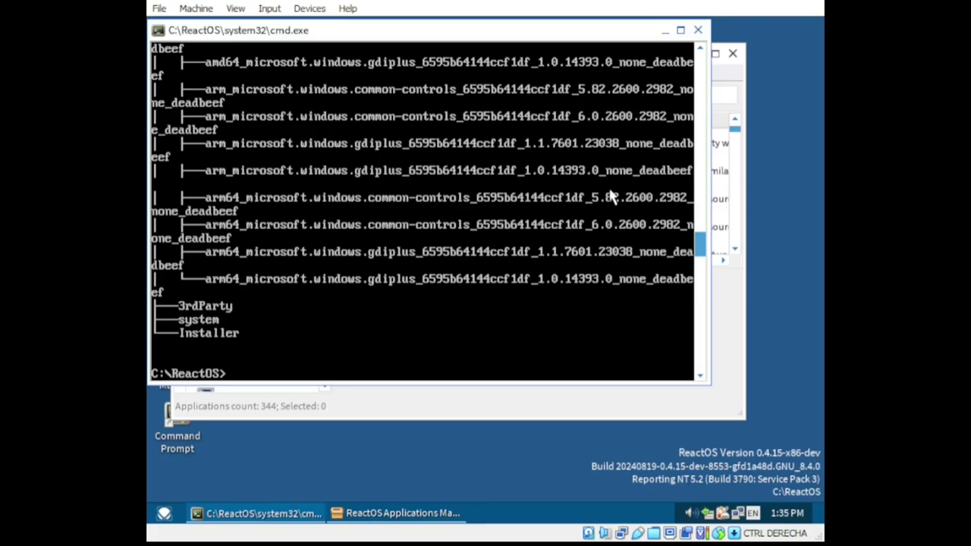
pyautogui.click(697, 32)
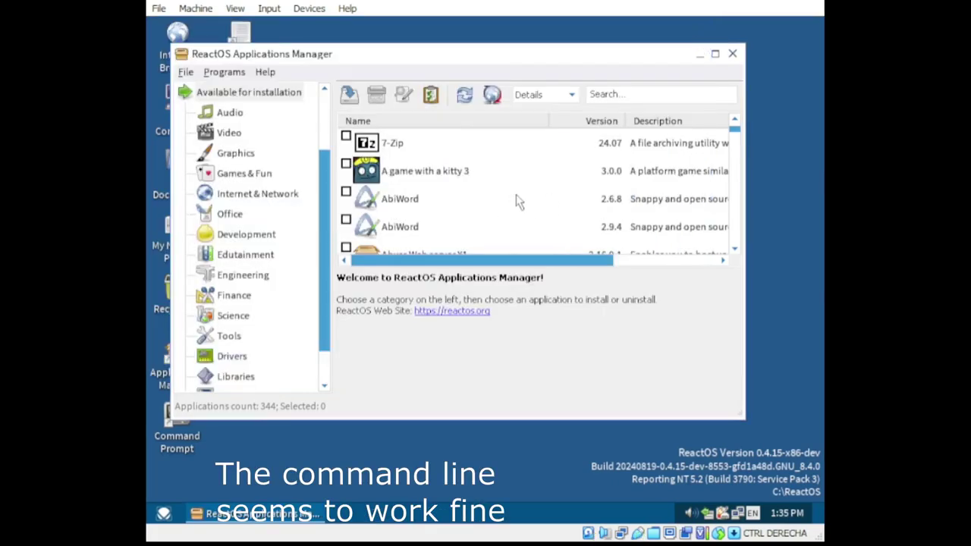
# - Browse the applications available in the Internet & Network and Office categories of the Applications Manager
pyautogui.click(264, 194)
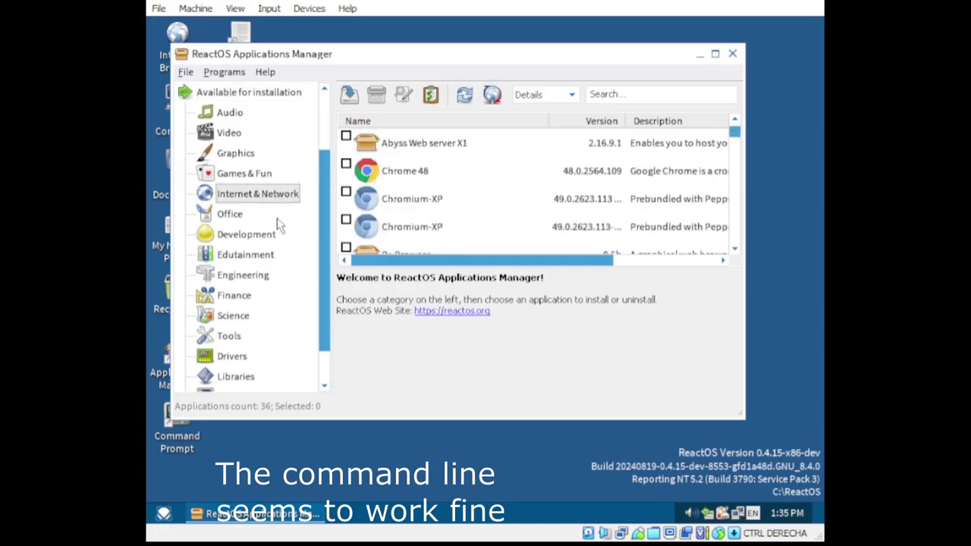
pyautogui.click(230, 214)
pyautogui.scroll(-2, 585, 210)
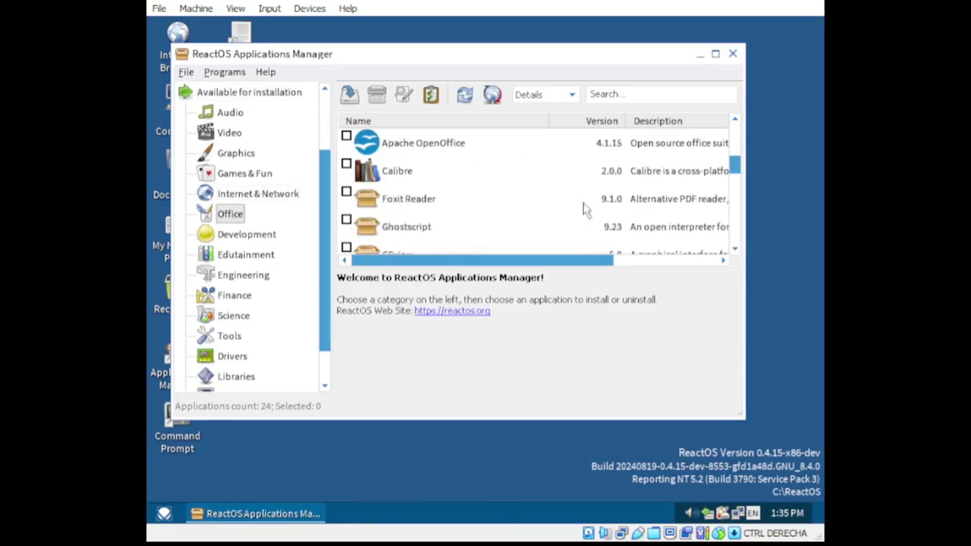
pyautogui.moveTo(569, 260)
pyautogui.mouseDown()
pyautogui.moveTo(683, 260)
pyautogui.moveTo(569, 260)
pyautogui.mouseUp()
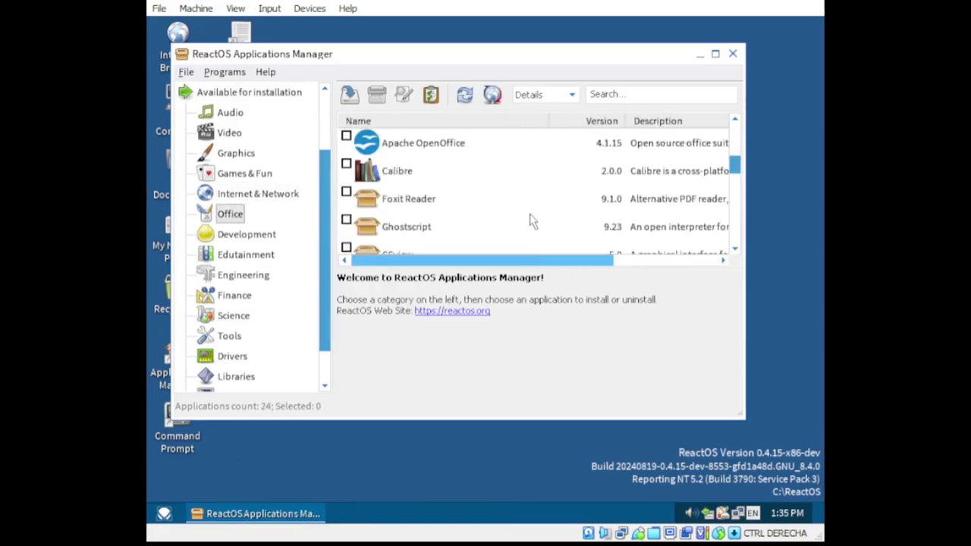
pyautogui.scroll(2, 531, 220)
pyautogui.scroll(-3, 531, 220)
pyautogui.scroll(-3, 532, 219)
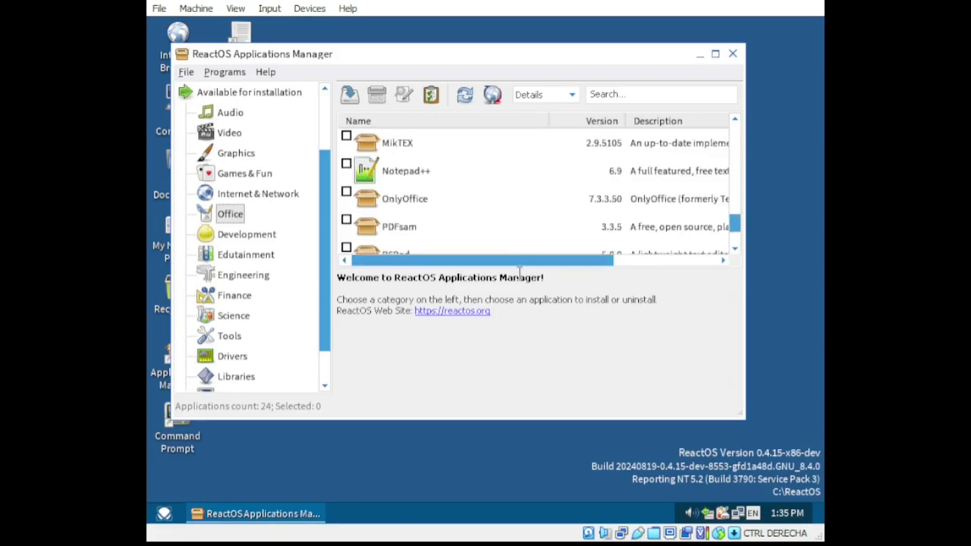
# - View the description of OnlyOffice in the Office category and start its installation
pyautogui.moveTo(531, 261); pyautogui.dragTo(717, 258)
pyautogui.click(668, 205)
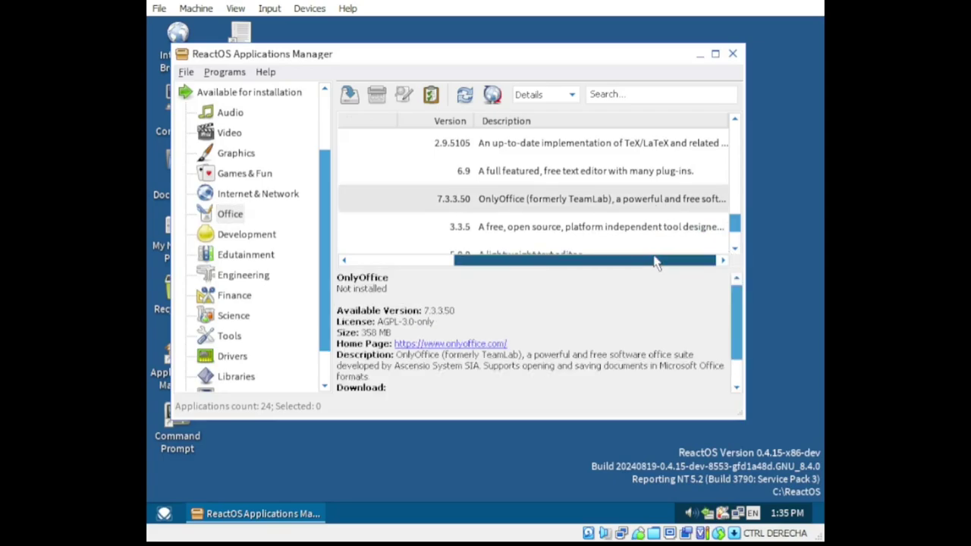
pyautogui.moveTo(650, 261); pyautogui.dragTo(447, 269)
pyautogui.doubleClick(418, 206)
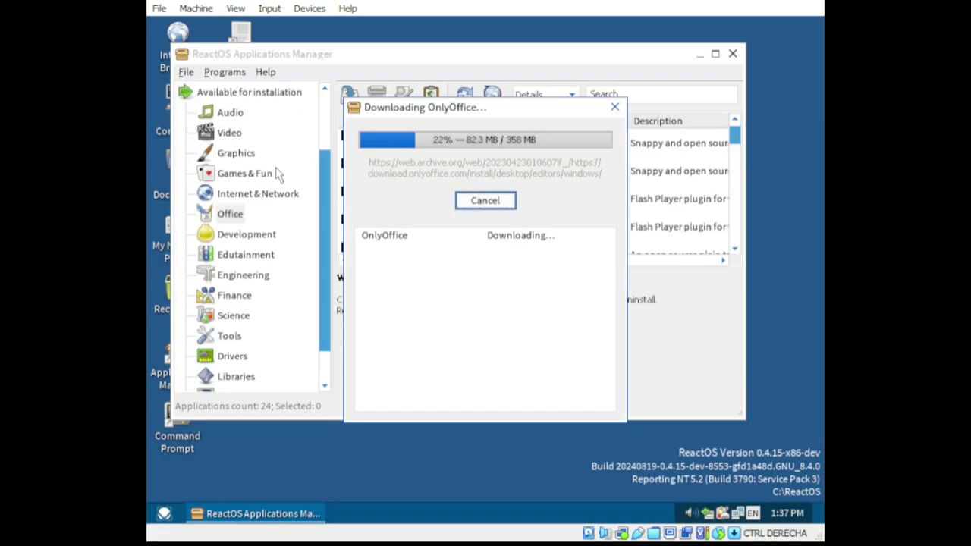
# - Uncover the application list behind the OnlyOffice download dialog and look through the Internet & Network category
pyautogui.click(245, 196)
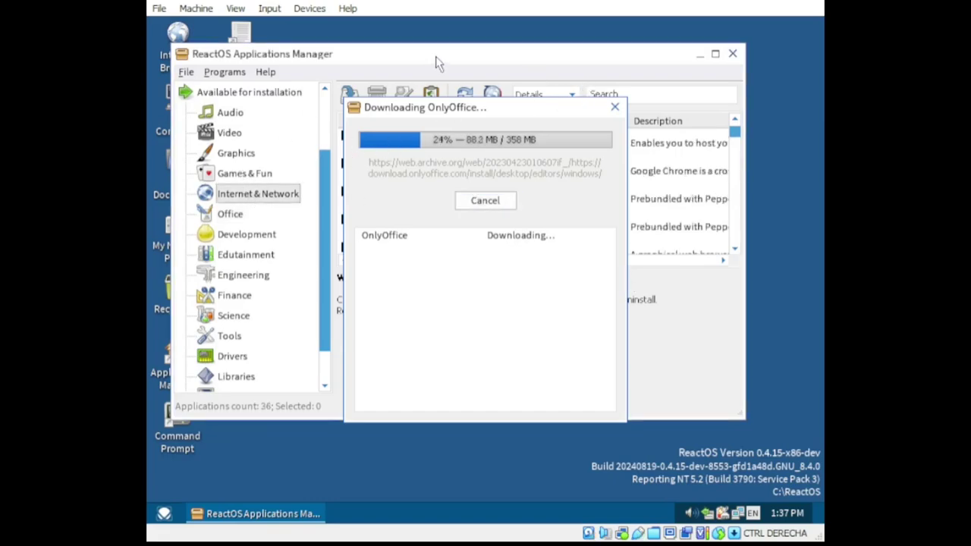
pyautogui.moveTo(440, 114); pyautogui.dragTo(588, 135)
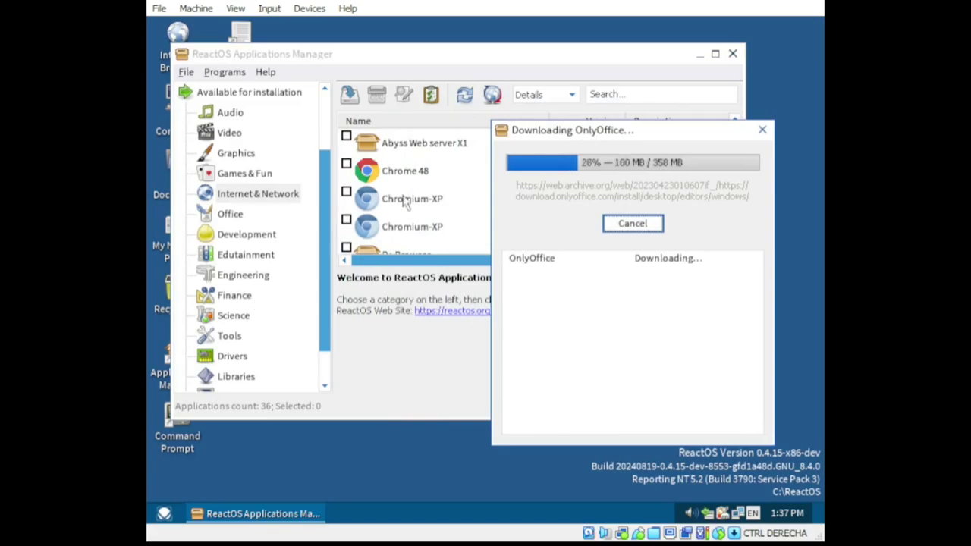
pyautogui.scroll(-4, 409, 199)
pyautogui.scroll(-4, 436, 231)
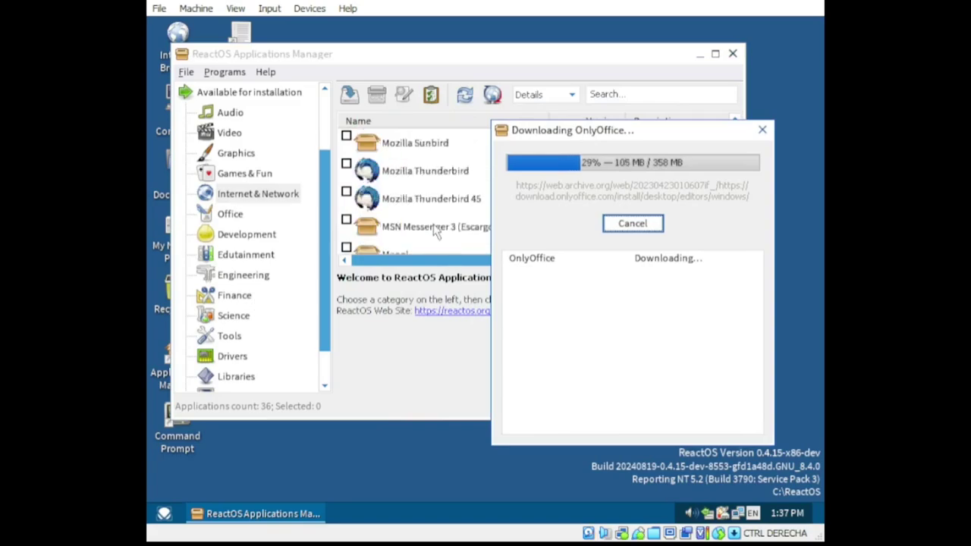
pyautogui.scroll(-5, 436, 230)
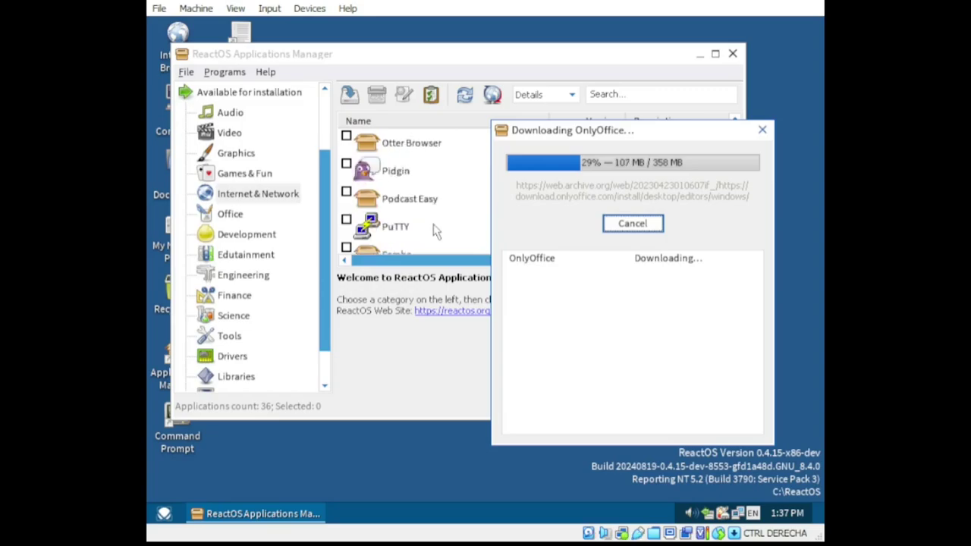
pyautogui.scroll(4, 436, 230)
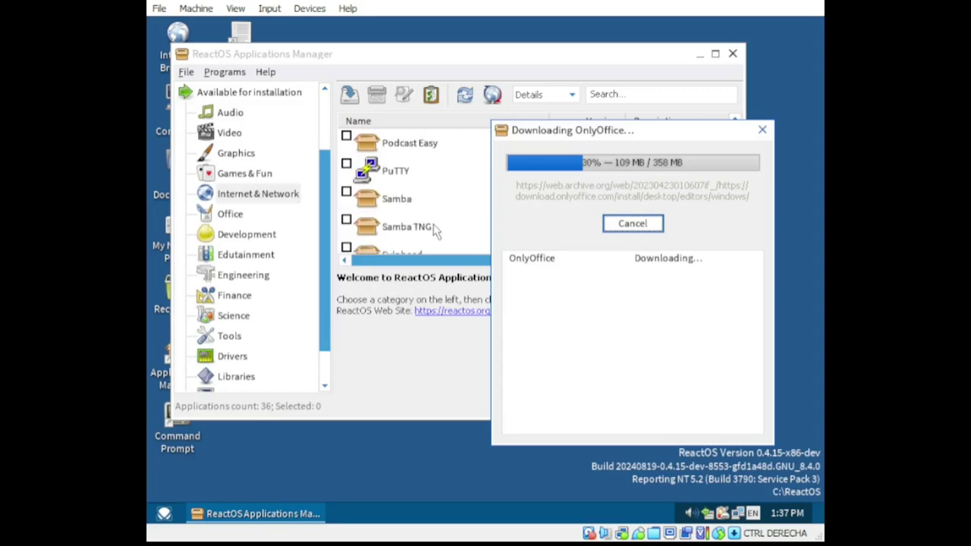
pyautogui.scroll(-1, 436, 231)
pyautogui.scroll(1, 436, 231)
pyautogui.scroll(5, 436, 231)
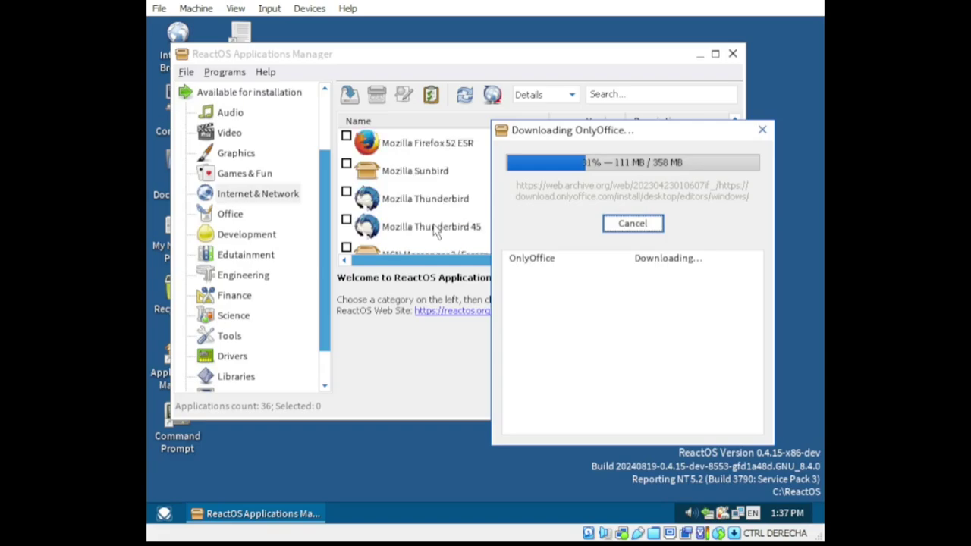
pyautogui.scroll(6, 436, 231)
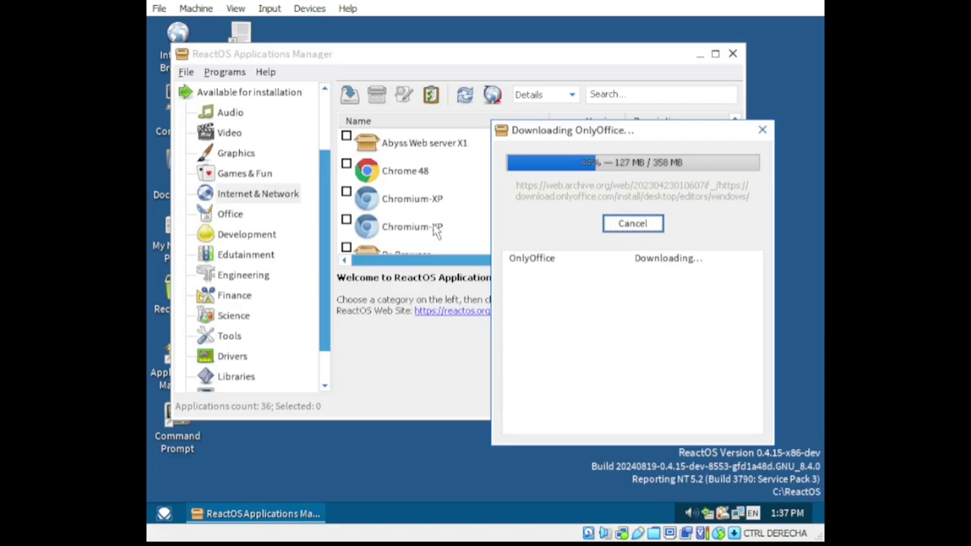
pyautogui.scroll(3, 260, 321)
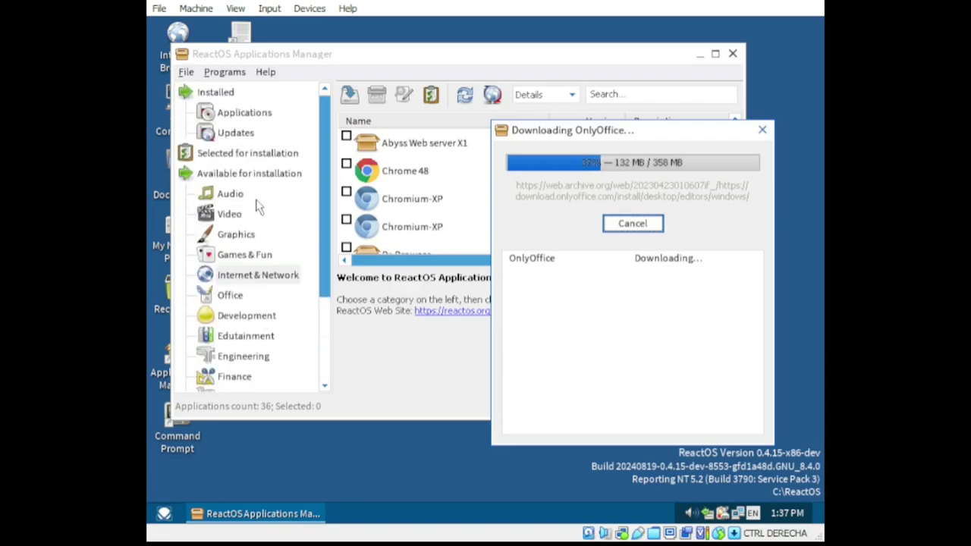
# - Try to install A game with a kitty 3 from Games & Fun, choosing Retry in the runtime error dialog
pyautogui.click(252, 255)
pyautogui.click(443, 152)
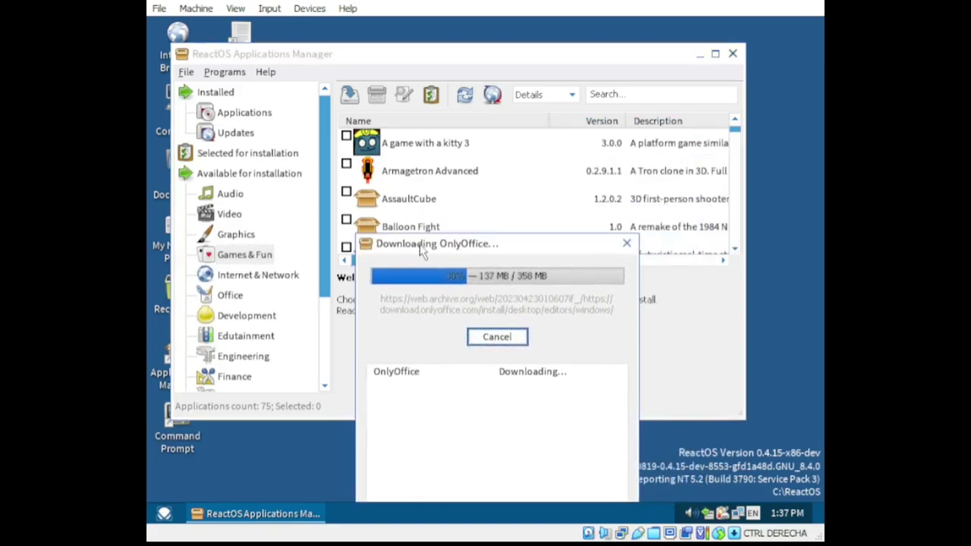
pyautogui.moveTo(465, 248); pyautogui.dragTo(585, 225)
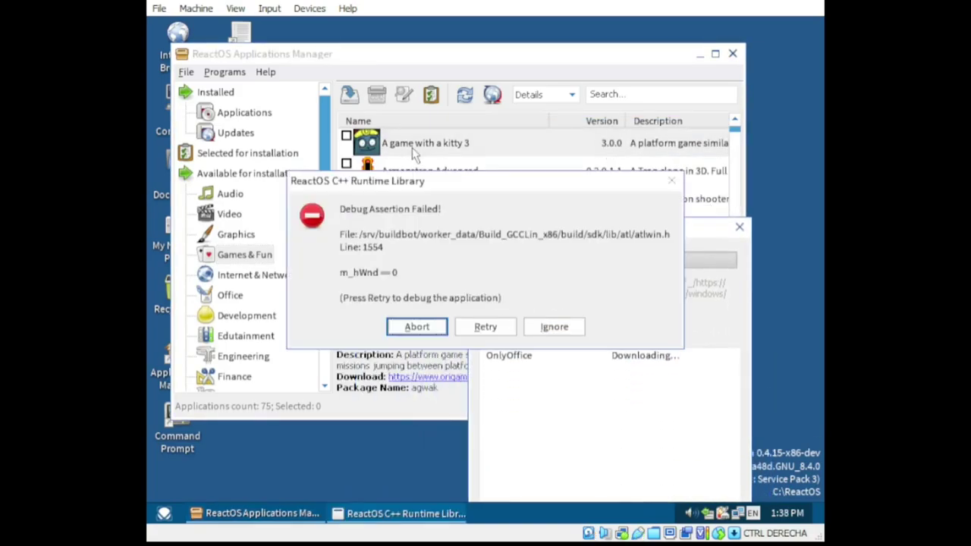
pyautogui.click(483, 326)
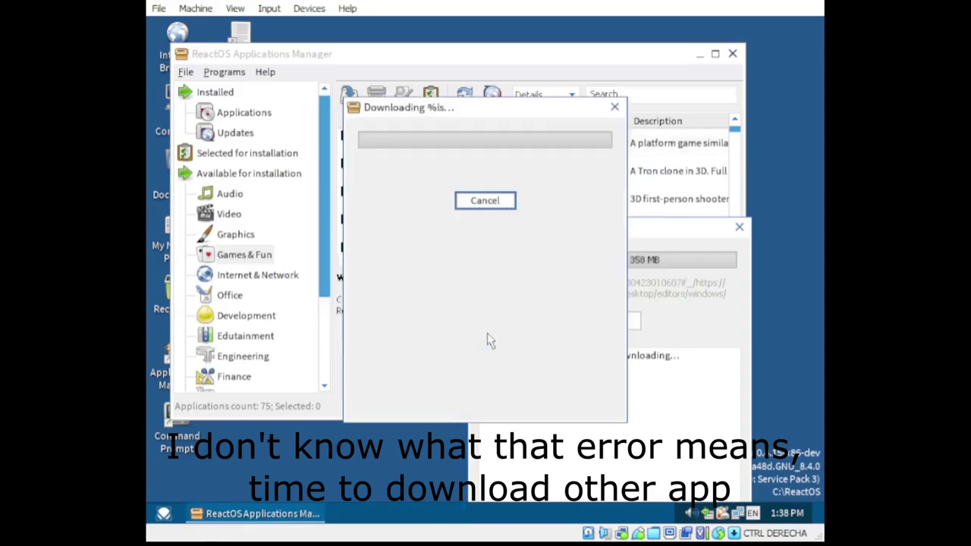
# - Cancel the OnlyOffice download and the second pending download
pyautogui.click(660, 241)
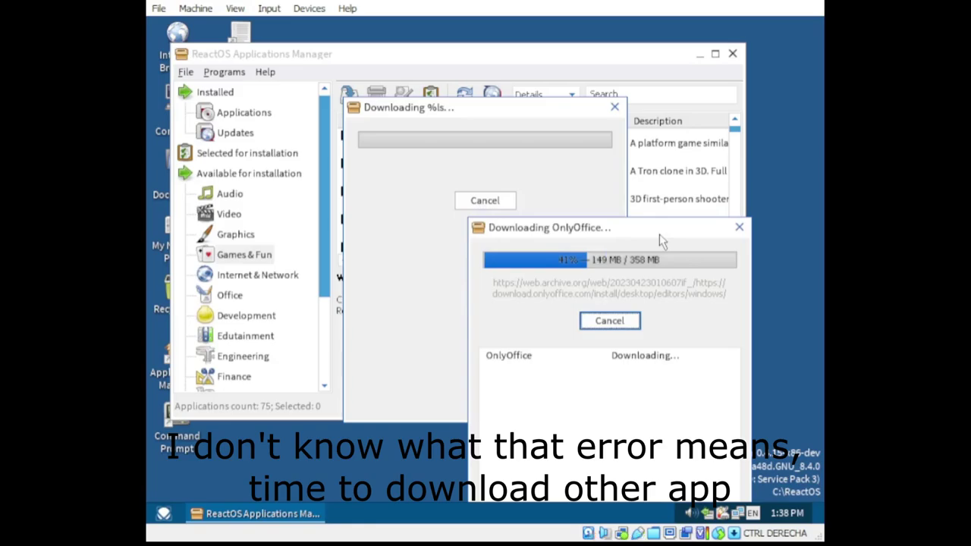
pyautogui.click(518, 186)
pyautogui.click(501, 203)
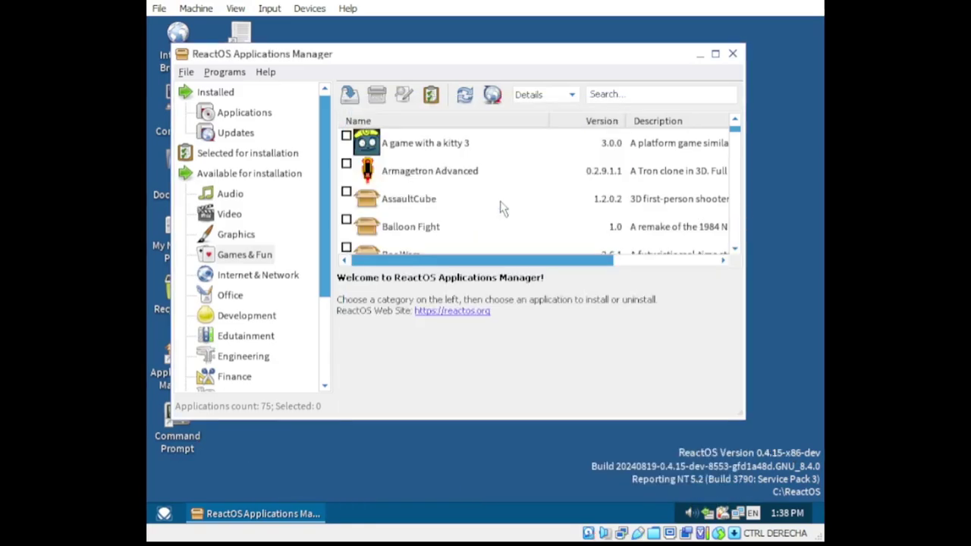
# - Check Armagetron Advanced and Cave Story in Games & Fun, then download Cave Story and select the CaveStory folder in its archive
pyautogui.click(468, 176)
pyautogui.scroll(-1, 479, 228)
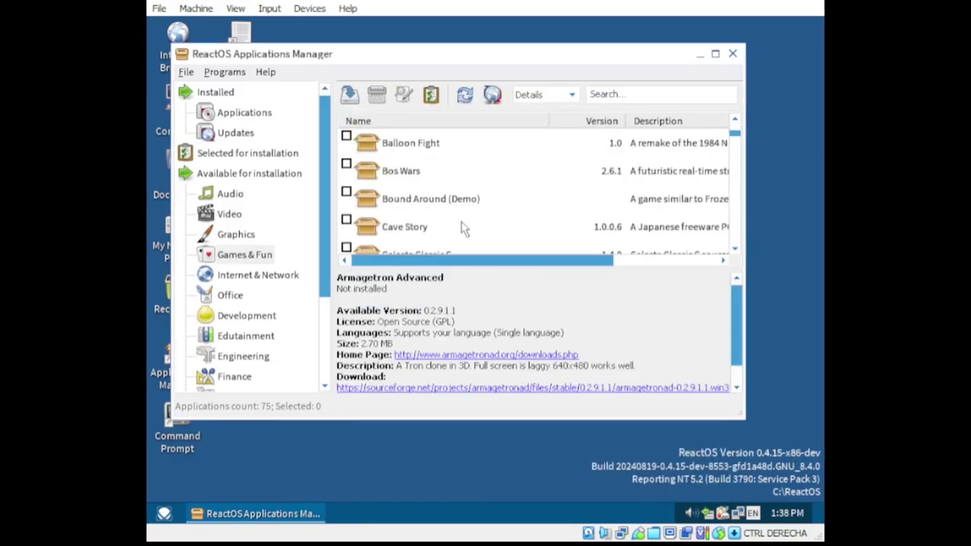
pyautogui.click(458, 229)
pyautogui.scroll(-1, 455, 228)
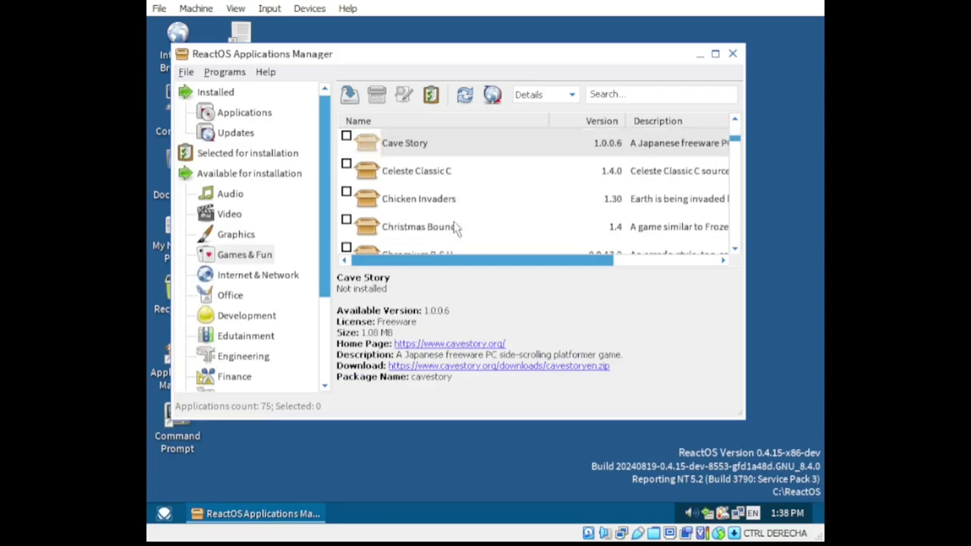
pyautogui.doubleClick(440, 144)
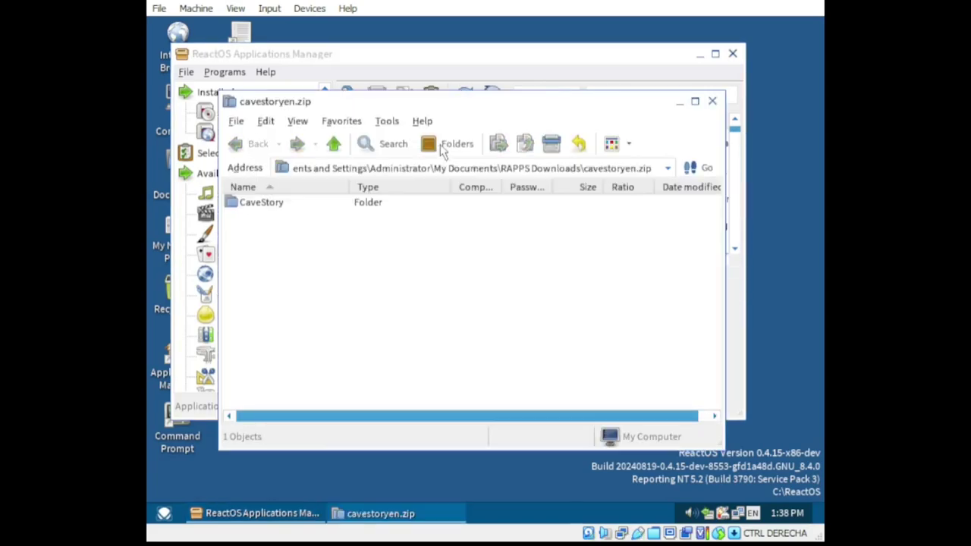
pyautogui.click(245, 207)
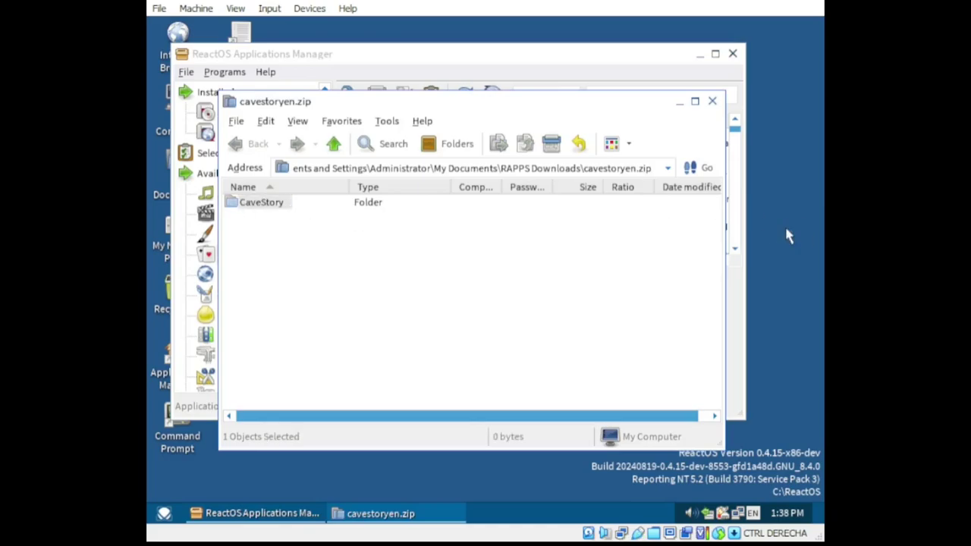
# - Minimize the cavestoryen.zip window and bring the Applications Manager back into view
pyautogui.click(679, 101)
pyautogui.click(699, 54)
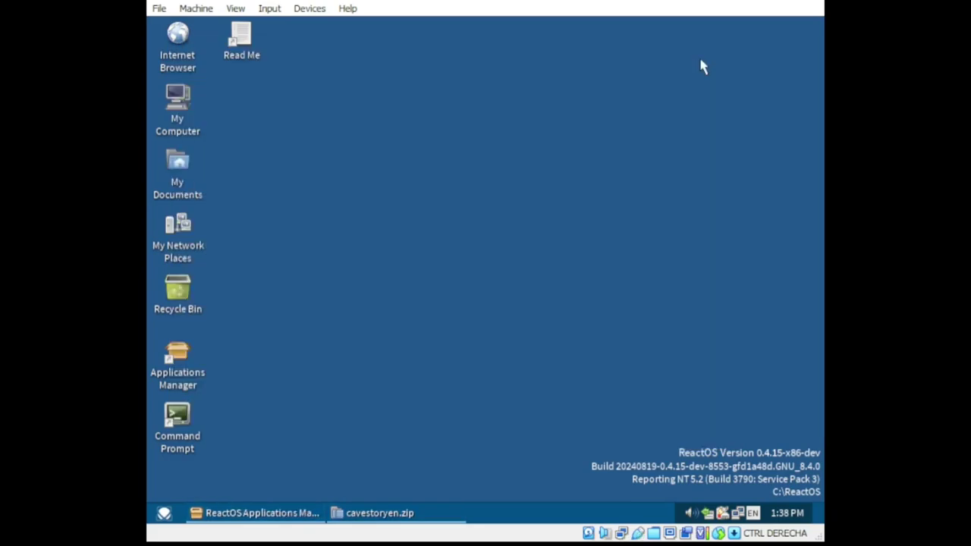
pyautogui.click(273, 514)
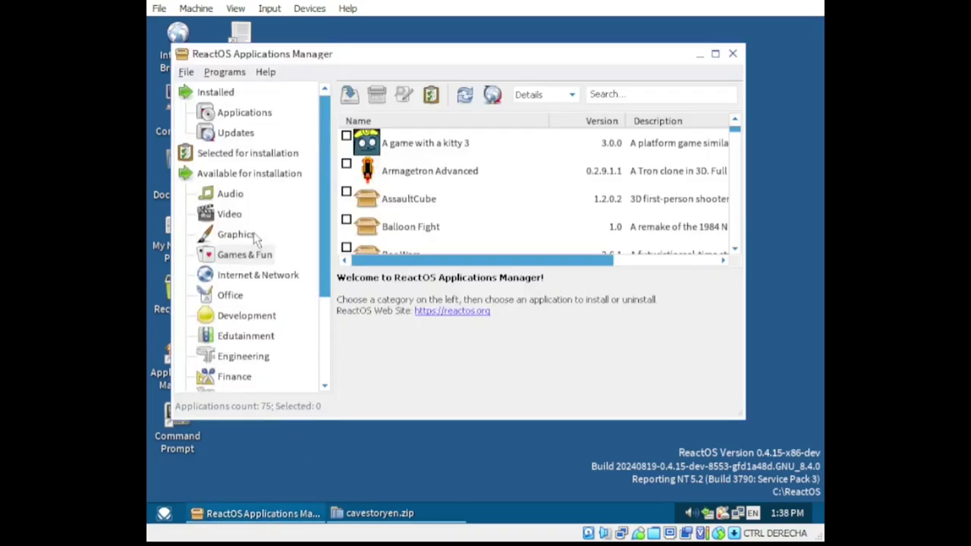
# - Browse the Office applications and move the Applications Manager window aside to uncover the desktop icons
pyautogui.click(235, 296)
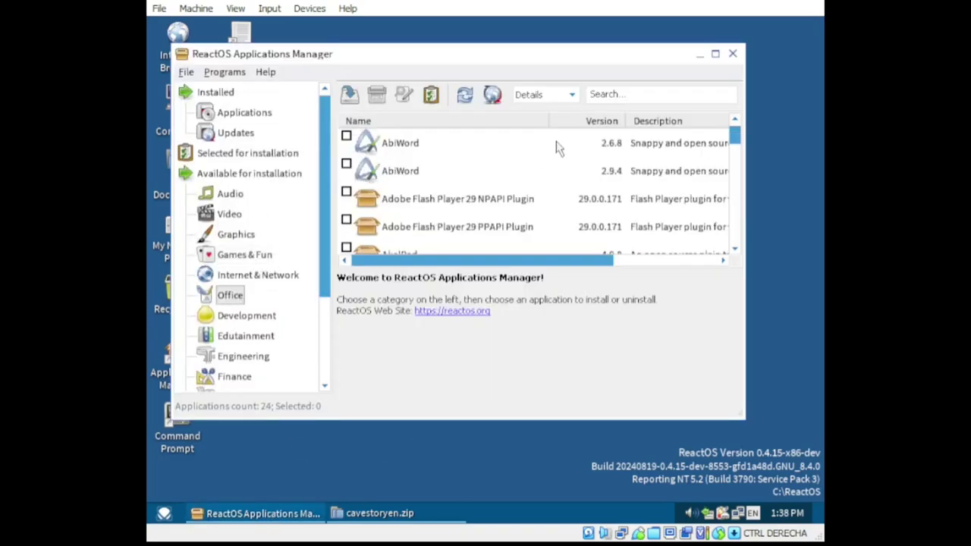
pyautogui.scroll(-5, 565, 154)
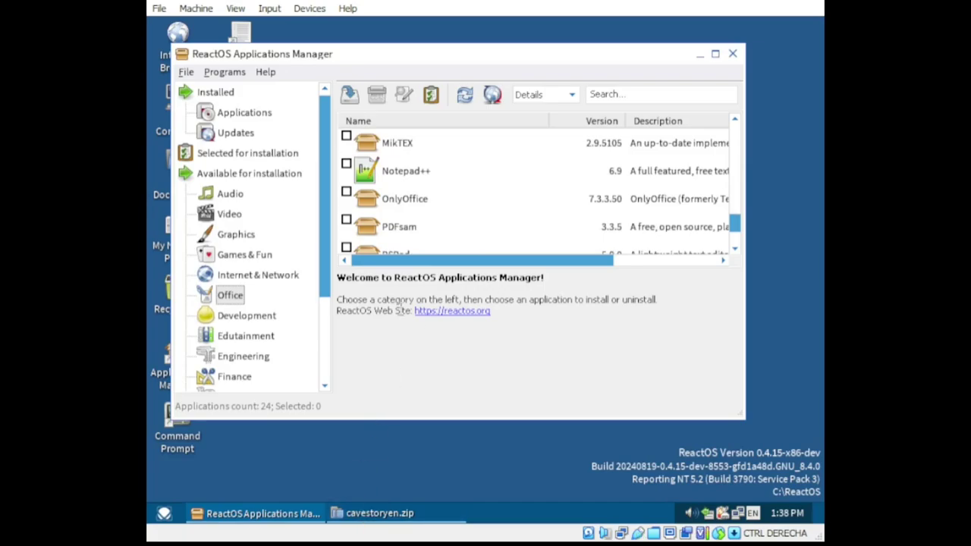
pyautogui.moveTo(452, 54); pyautogui.dragTo(529, 48)
pyautogui.rightClick(485, 90)
pyautogui.moveTo(519, 102)
pyautogui.click(613, 101)
# - Bring back the cavestoryen.zip window and shorten its address path to go to the RAPPS Downloads folder
pyautogui.click(379, 514)
pyautogui.moveTo(266, 207); pyautogui.dragTo(391, 470)
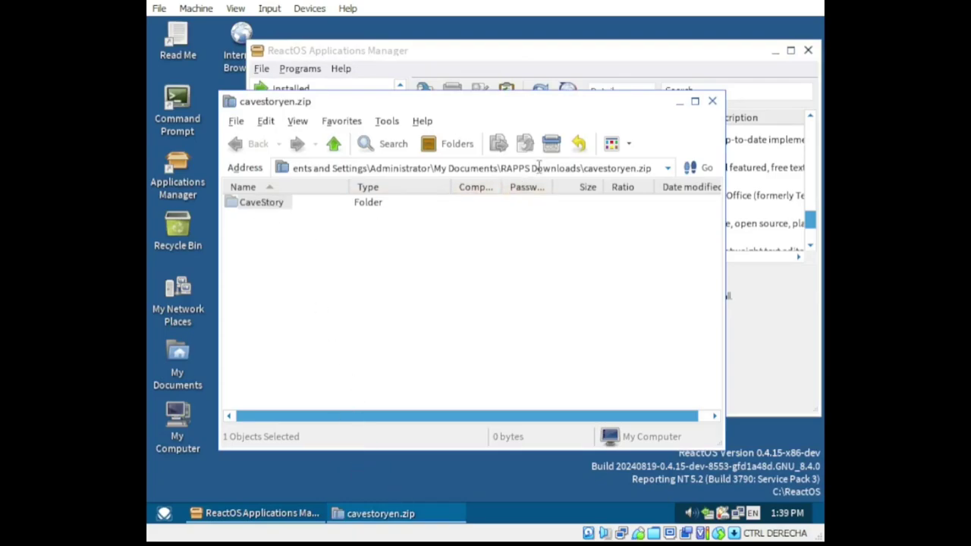
pyautogui.click(605, 166)
pyautogui.press('BackSpace')
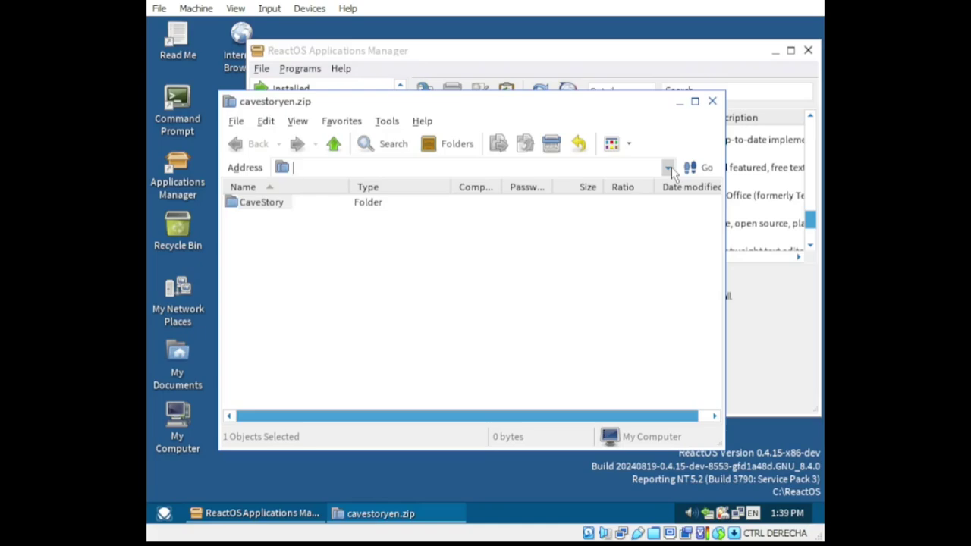
pyautogui.click(669, 169)
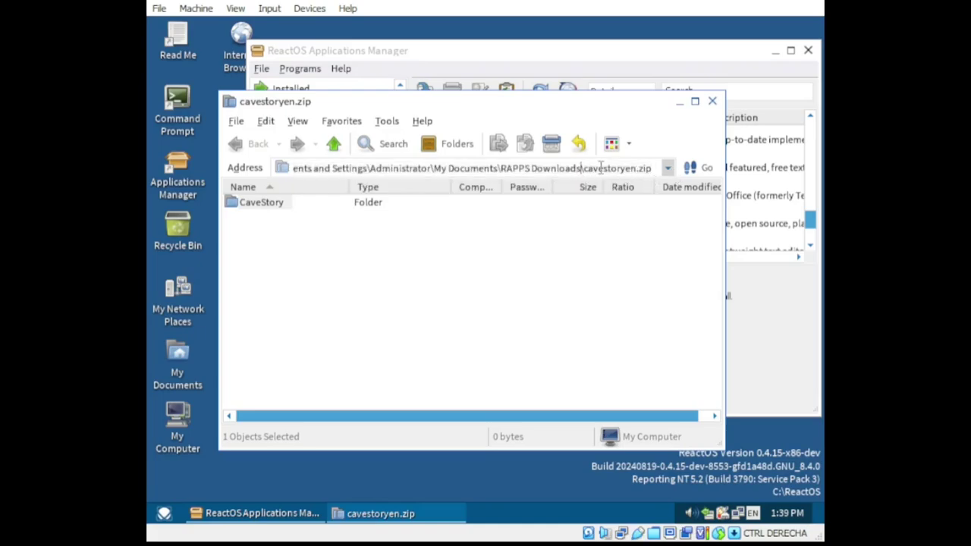
pyautogui.press('BackSpace')
pyautogui.press('BackSpace')
pyautogui.press('BackSpace')
pyautogui.press('BackSpace')
pyautogui.press('BackSpace')
pyautogui.press('BackSpace')
pyautogui.press('BackSpace')
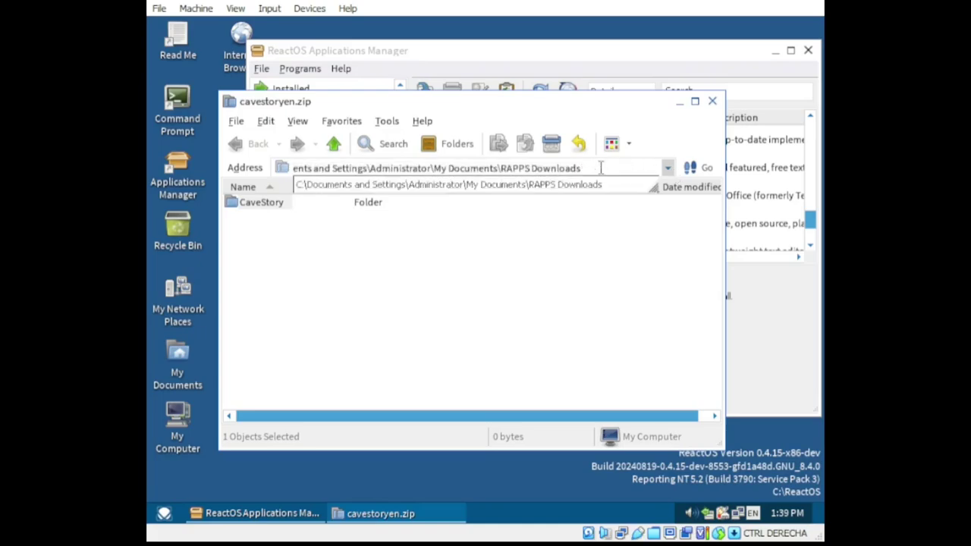
pyautogui.press('Return')
# - Extract all files from cavestoryen.zip to the default destination and finish the Extraction Wizard
pyautogui.click(280, 206)
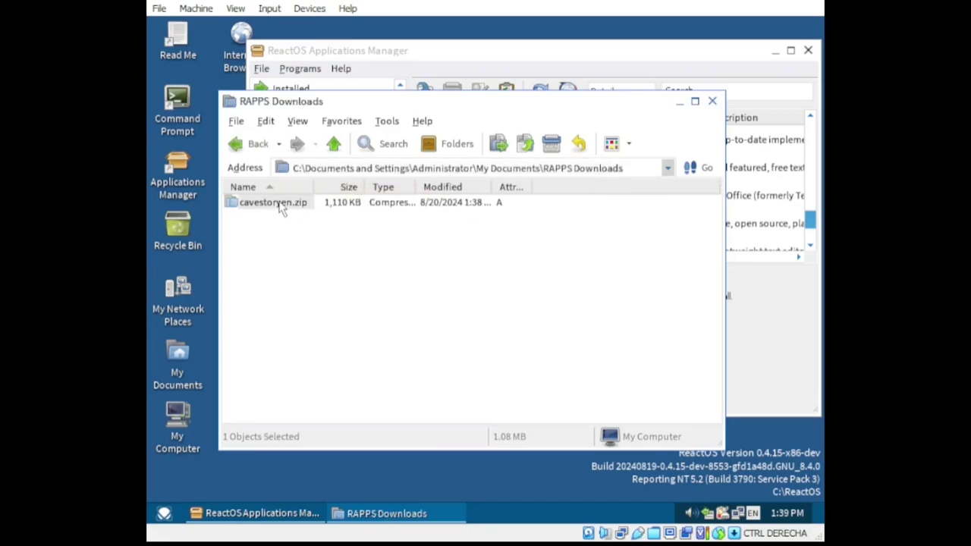
pyautogui.rightClick(283, 209)
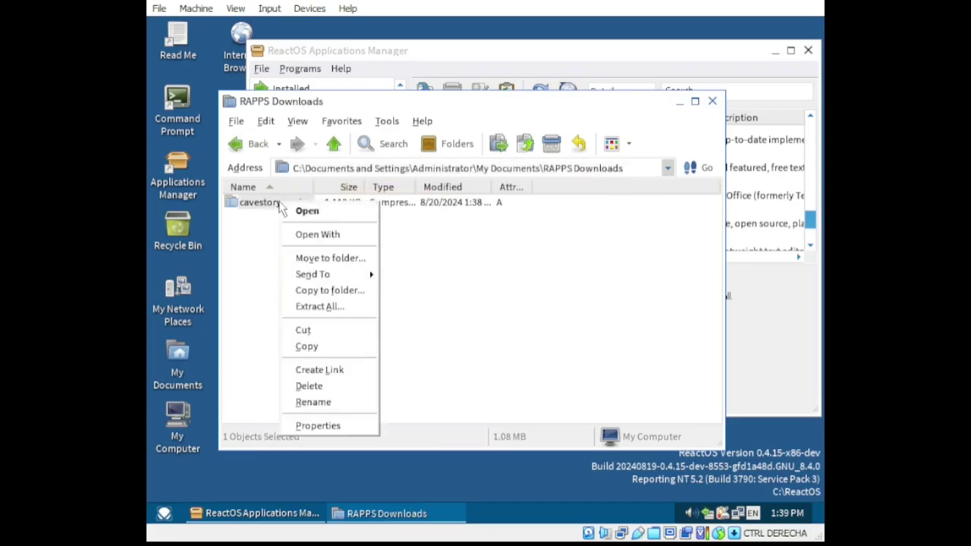
pyautogui.click(322, 312)
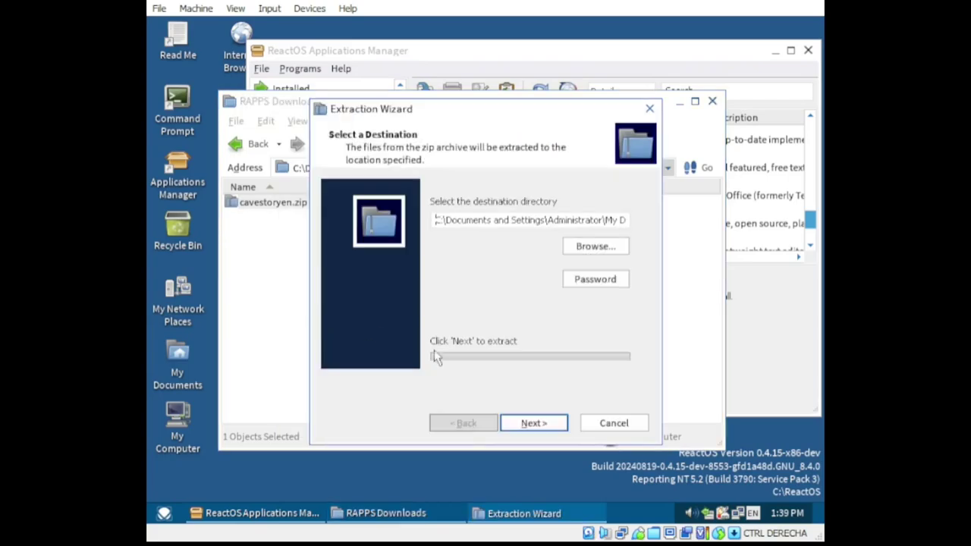
pyautogui.click(535, 421)
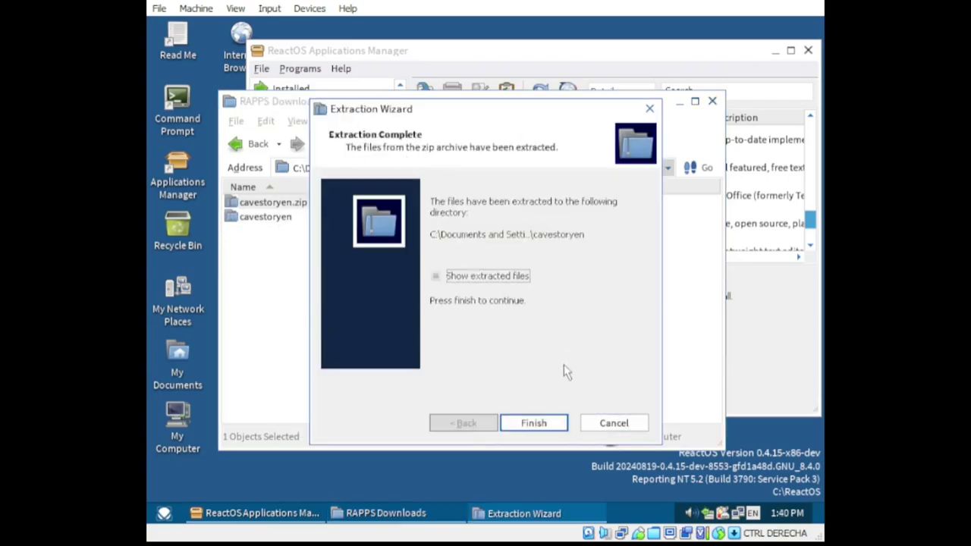
pyautogui.click(562, 423)
pyautogui.click(759, 148)
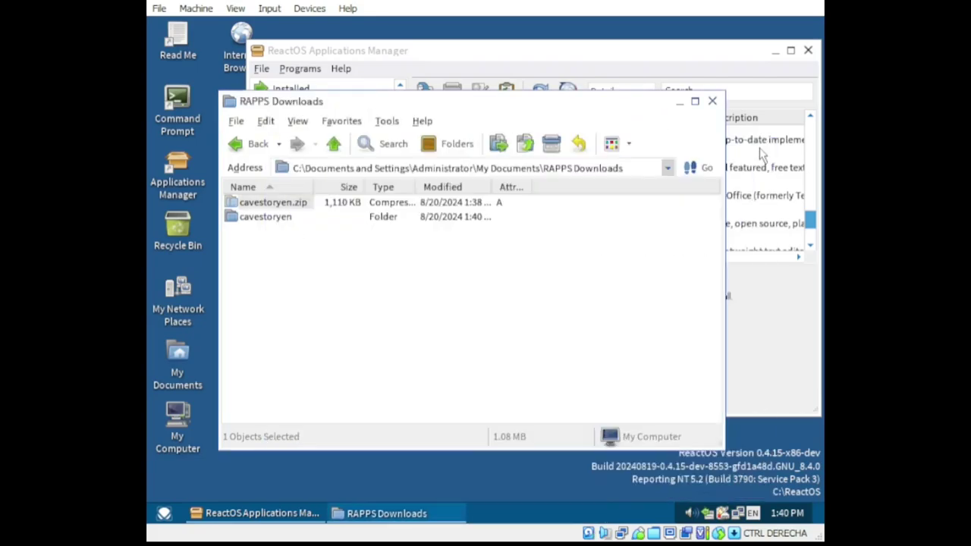
# - Launch Doukutsu.exe from the CaveStory folder inside the extracted cavestoryen folder, and start a new game
pyautogui.doubleClick(258, 217)
pyautogui.doubleClick(260, 203)
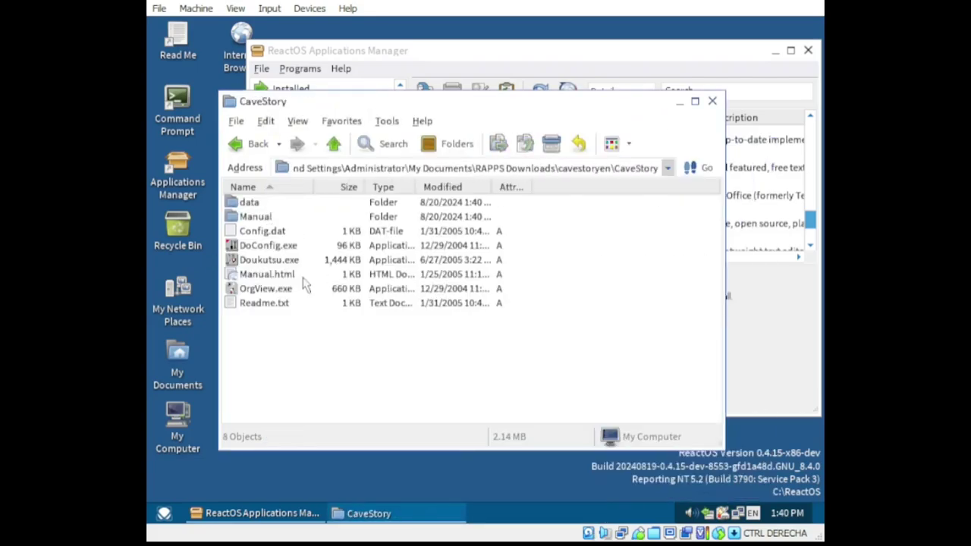
pyautogui.doubleClick(289, 263)
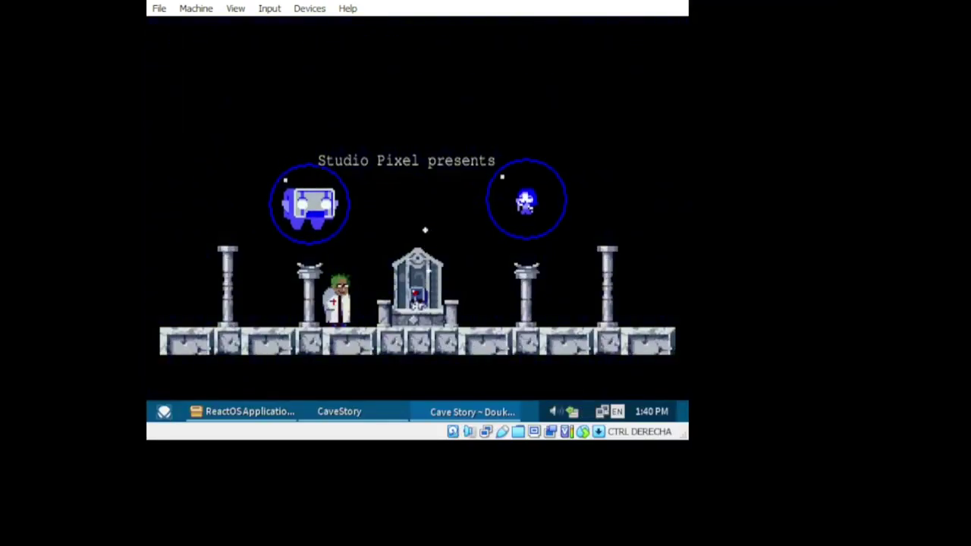
pyautogui.press('z')
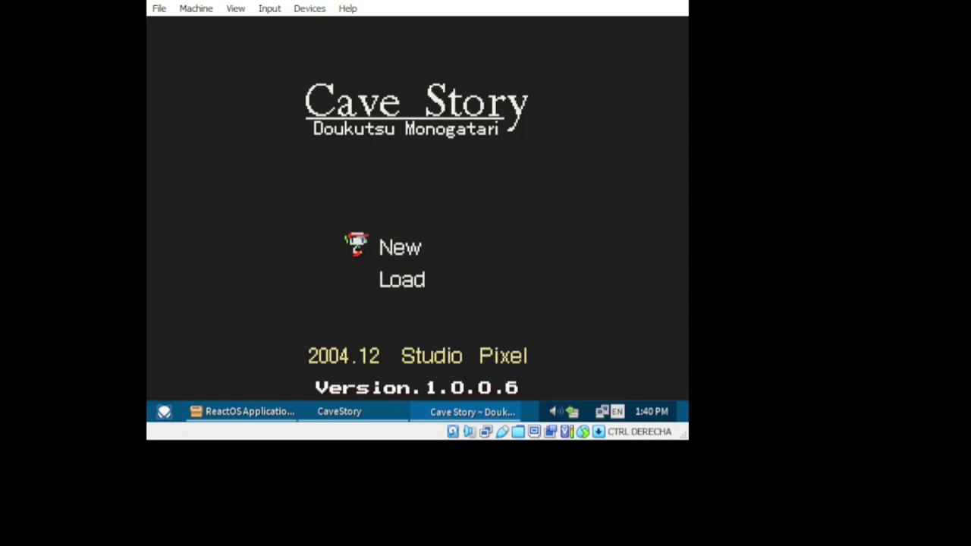
pyautogui.press('z')
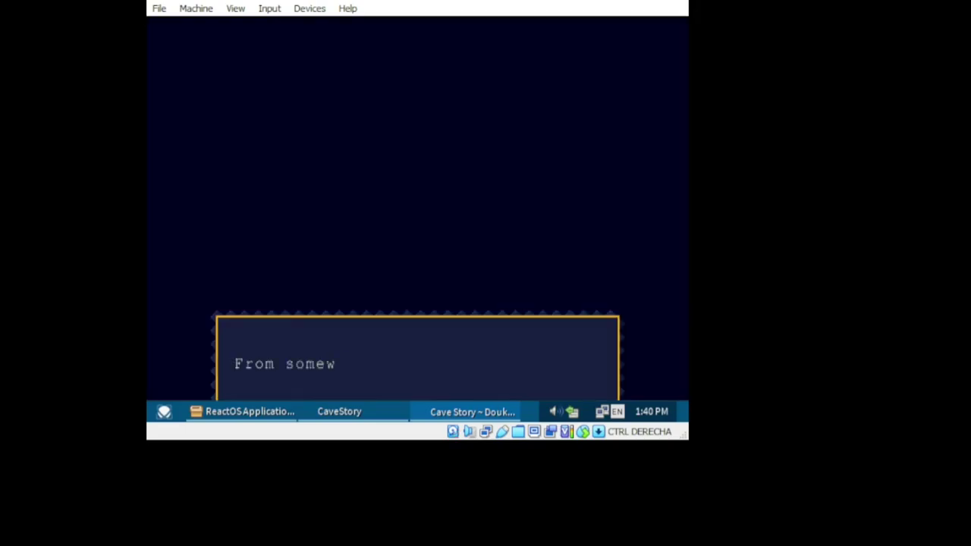
pyautogui.press('z')
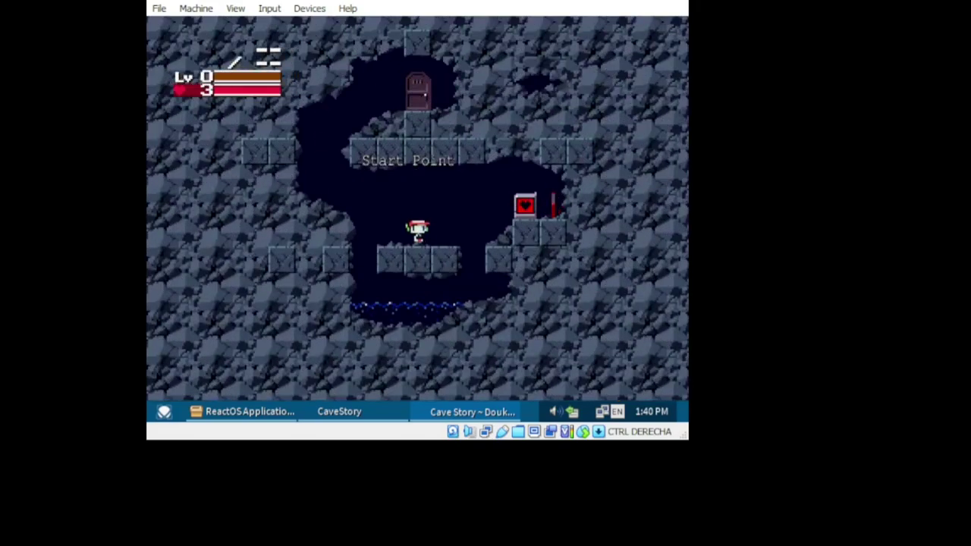
# - Jump across the Start Point platforms to the save disk beside the heart box and save the game
pyautogui.press('Right')
pyautogui.press('z')
pyautogui.press('z')
pyautogui.press('Right')
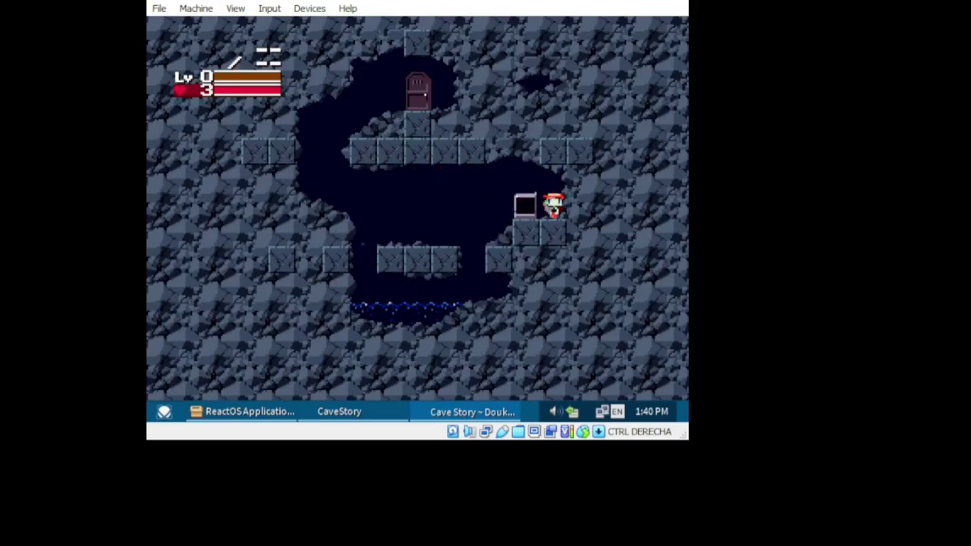
pyautogui.press('Down')
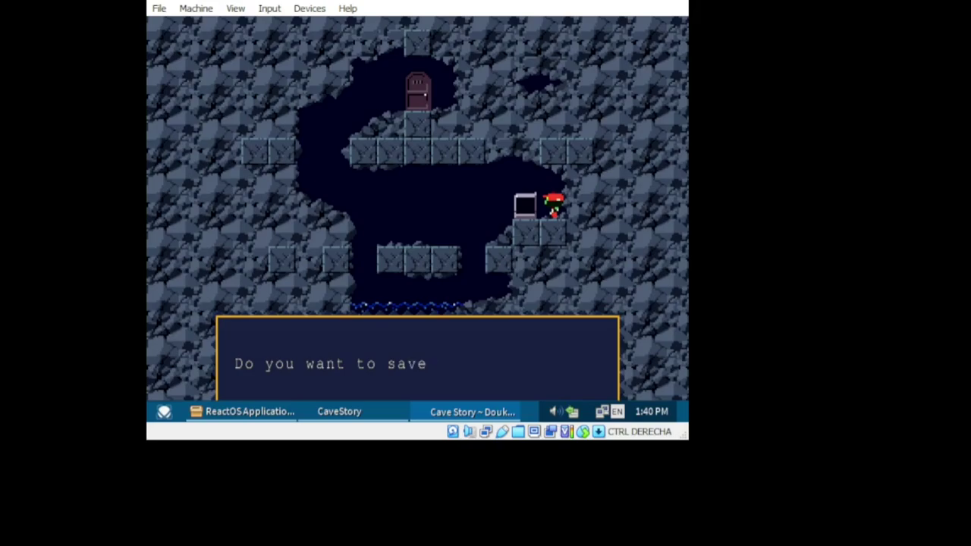
pyautogui.press('z')
pyautogui.press('z')
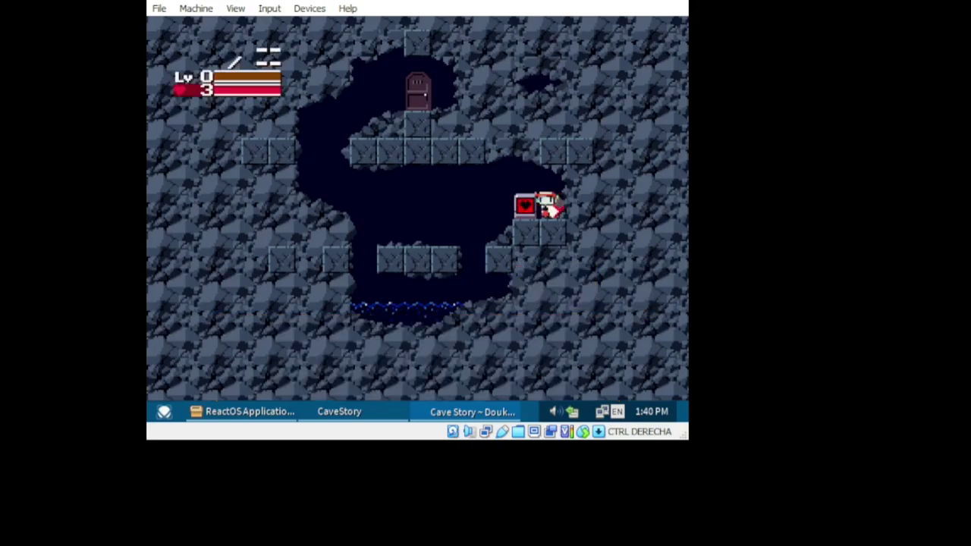
# - Climb from the water to the upper ledge of Start Point and go through the door to First Cave
pyautogui.press('Left')
pyautogui.press('Right')
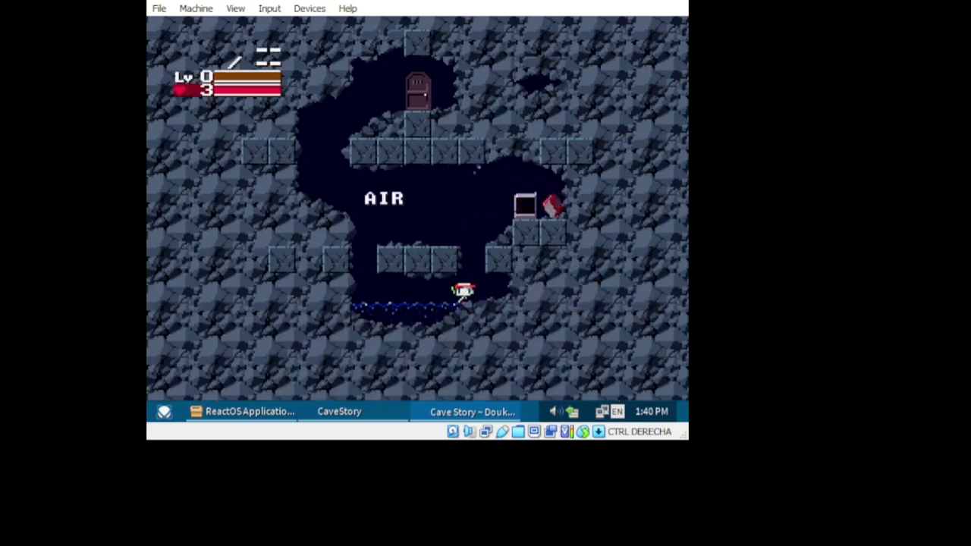
pyautogui.press('z')
pyautogui.press('Left')
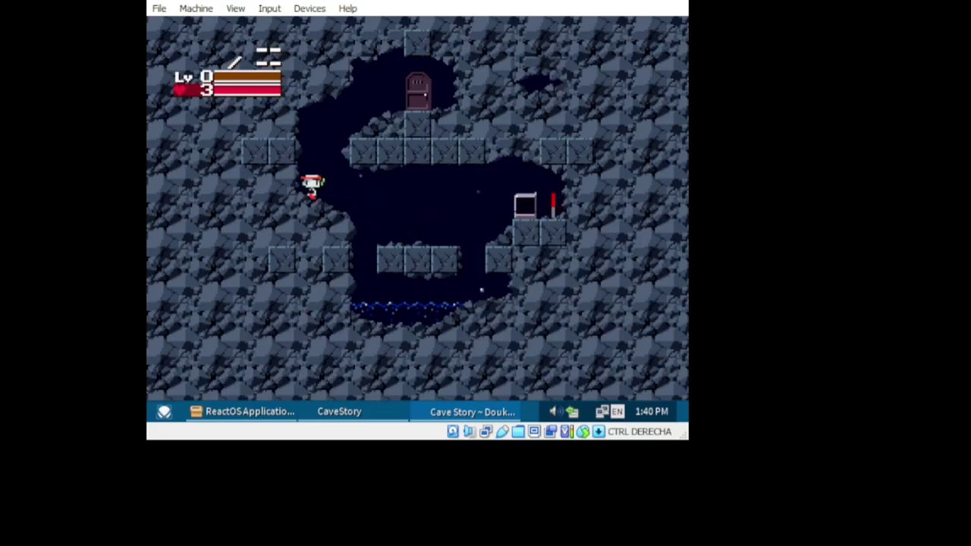
pyautogui.press('z')
pyautogui.press('Right')
pyautogui.press('Down')
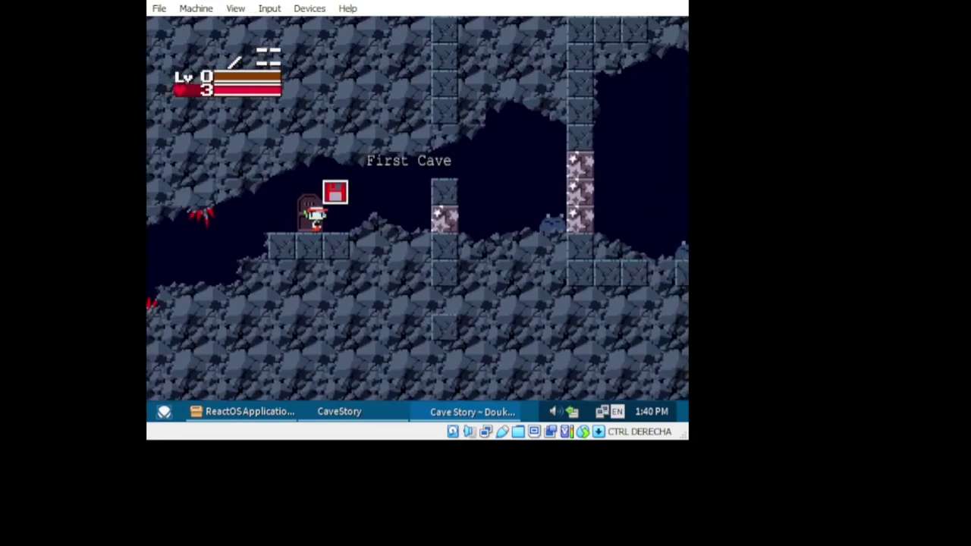
# - Run west down the First Cave slope onto the red spikes, and answer the game-over dialog without retrying
pyautogui.press('Left')
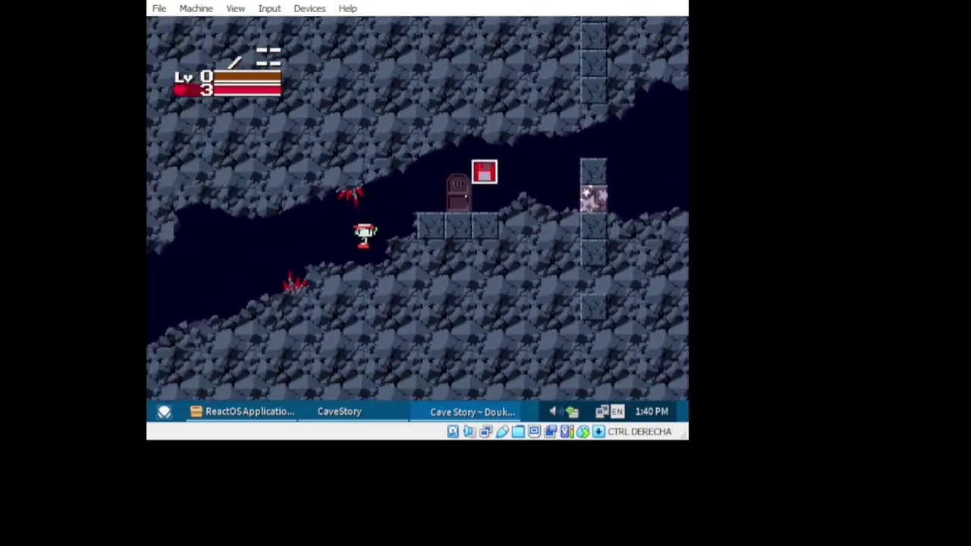
pyautogui.press('Left')
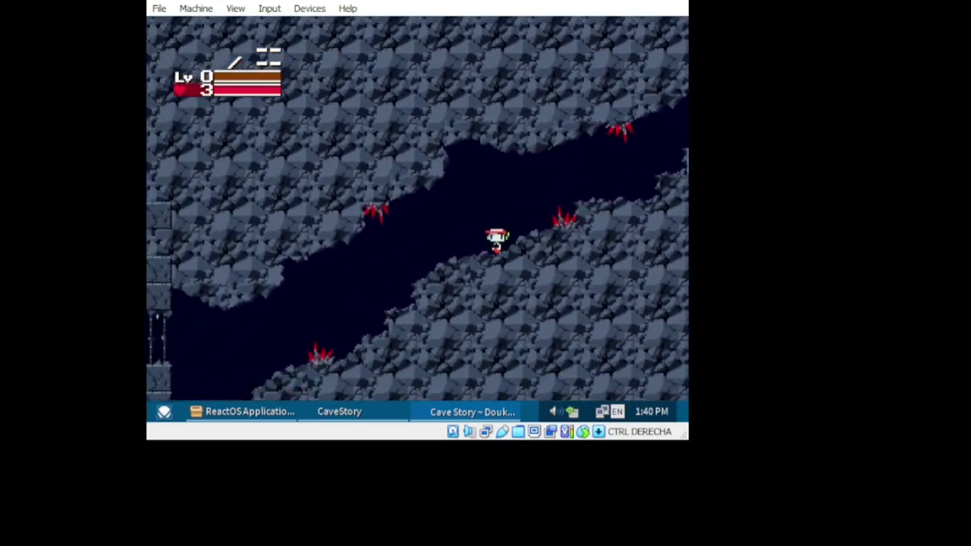
pyautogui.press('Left')
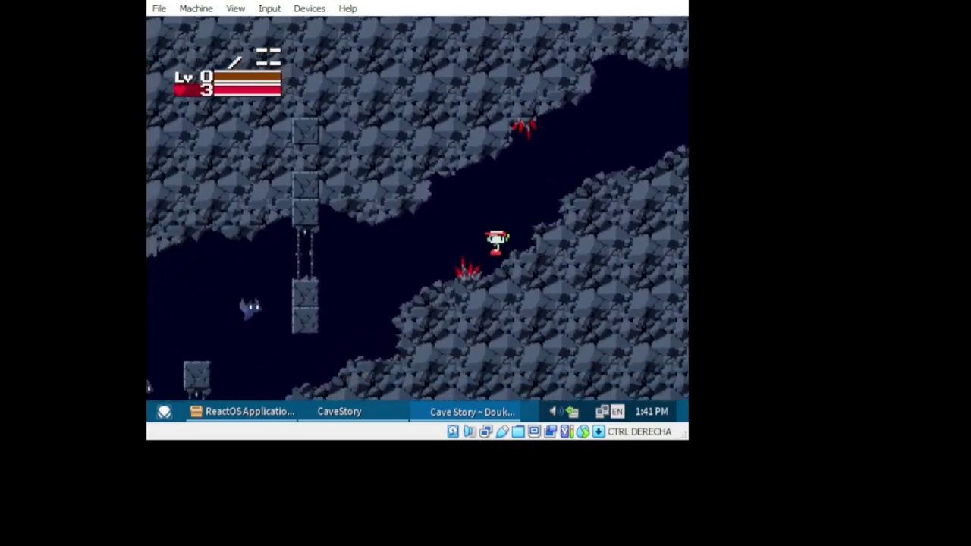
pyautogui.press('Left')
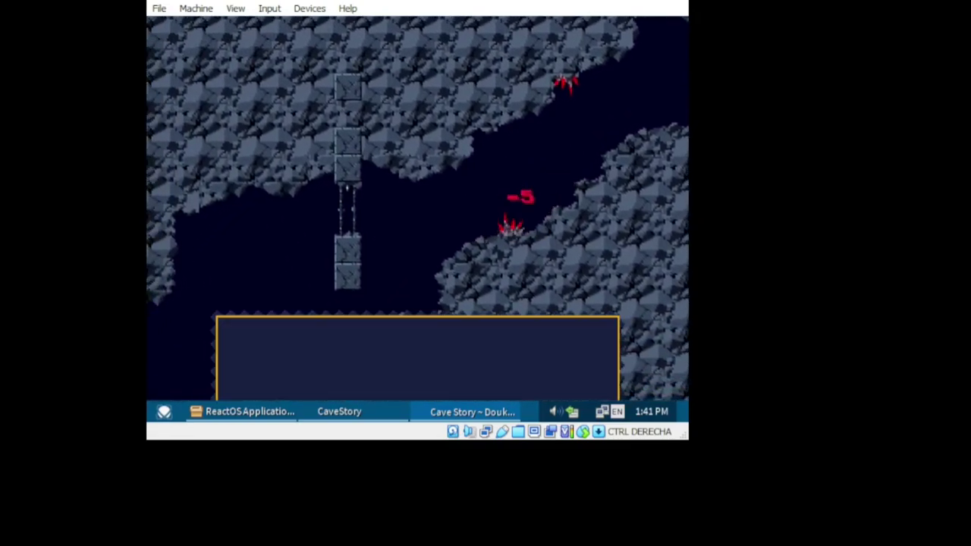
pyautogui.press('z')
pyautogui.press('Right')
pyautogui.press('z')
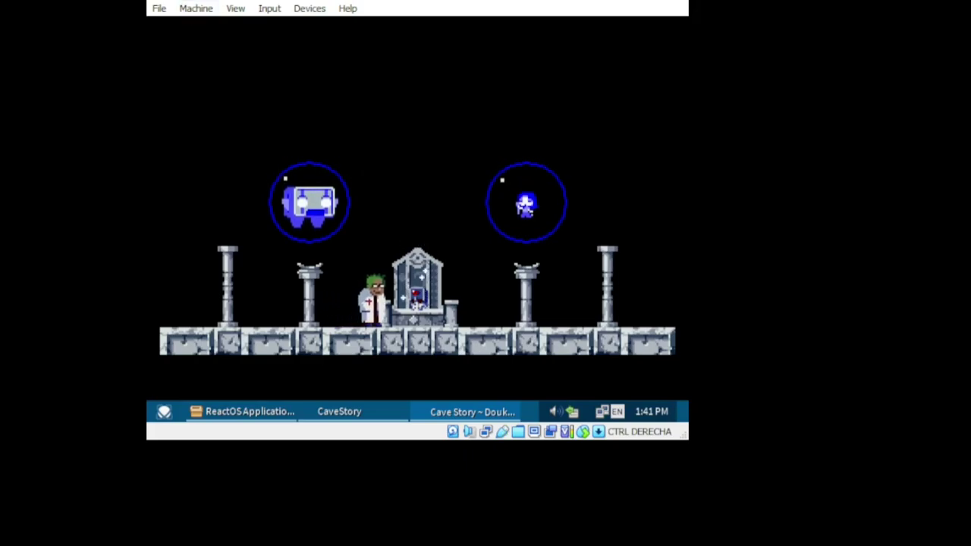
# - Quit Cave Story and close the CaveStory folder window
pyautogui.press('Escape')
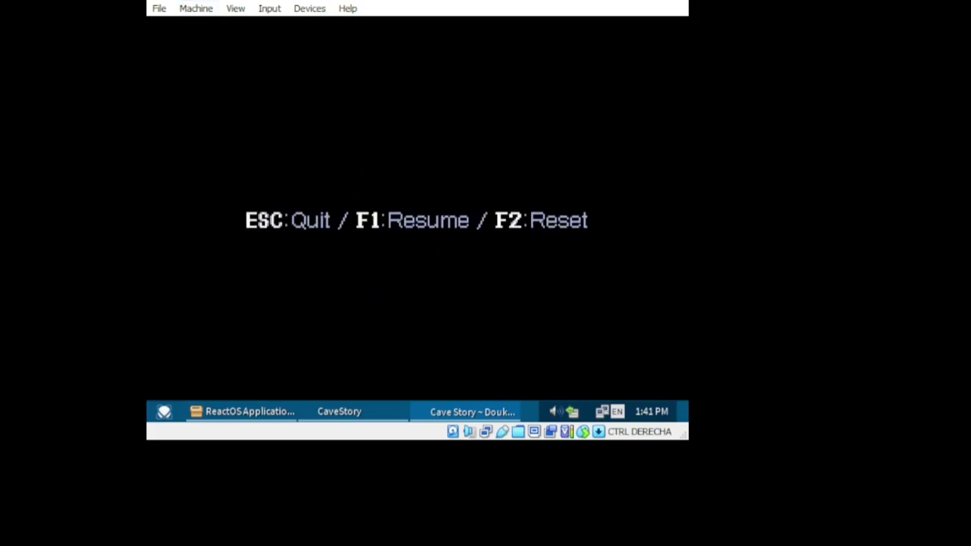
pyautogui.press('Escape')
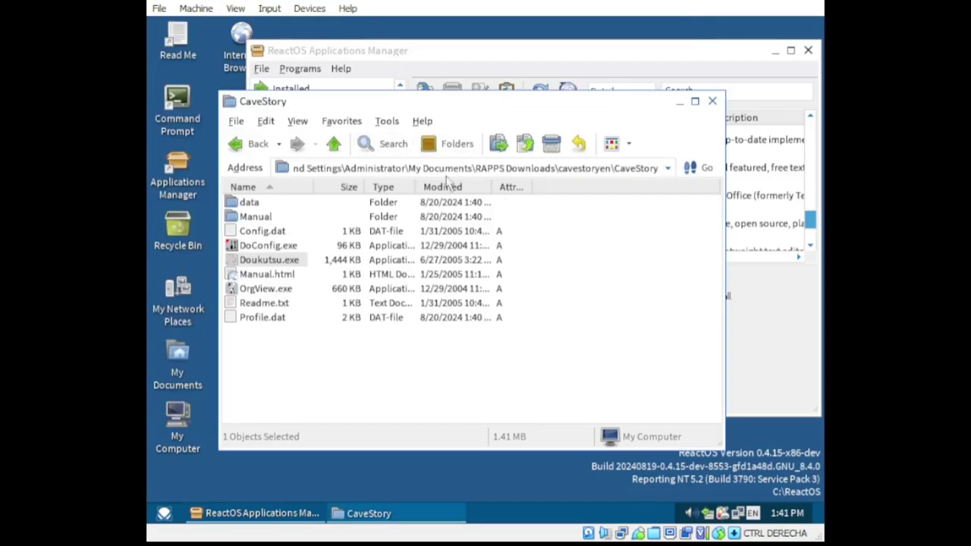
pyautogui.click(712, 101)
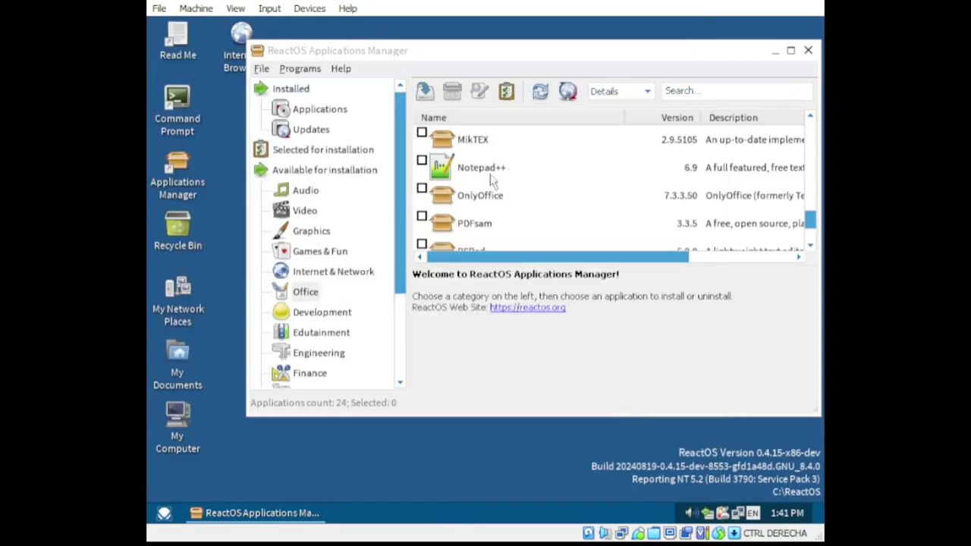
# - Start downloading OnlyOffice from the Office category and minimize the Applications Manager
pyautogui.click(465, 204)
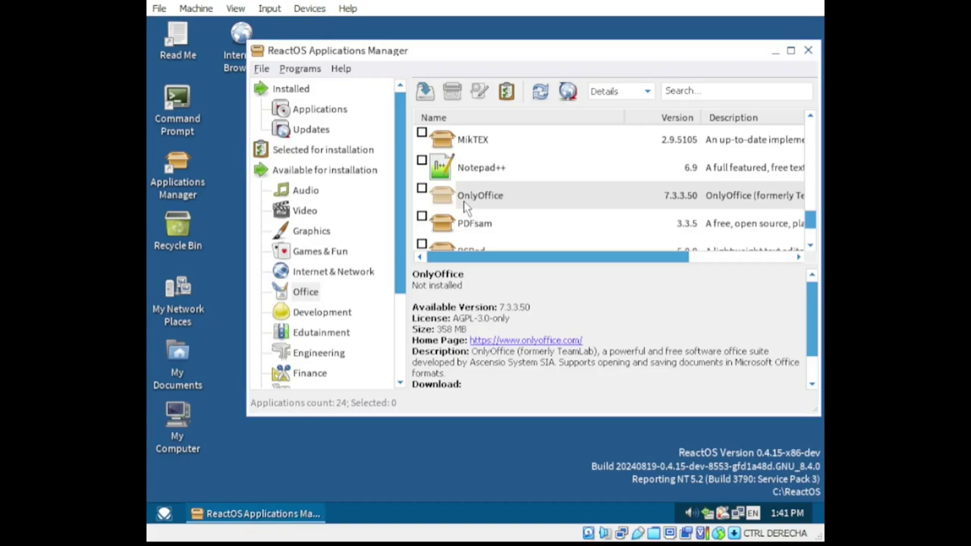
pyautogui.doubleClick(484, 198)
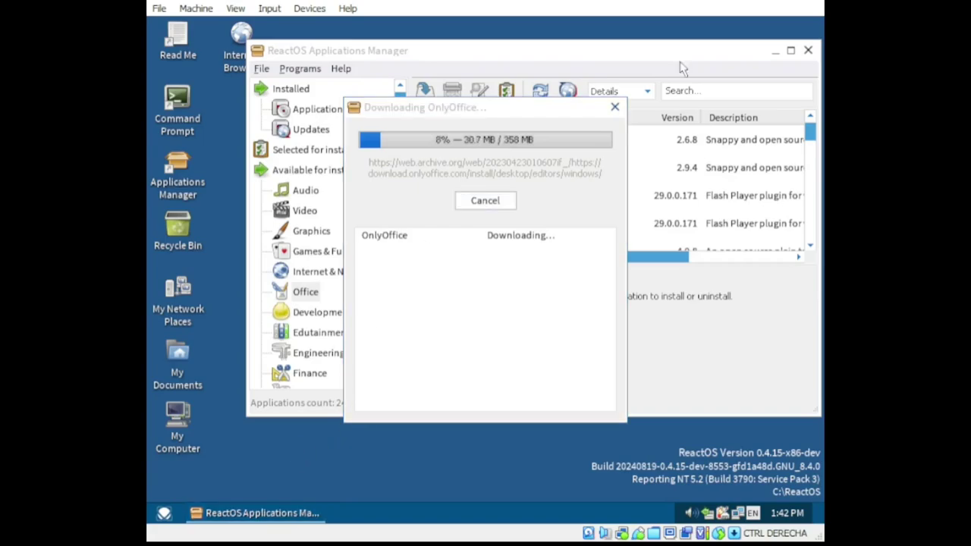
pyautogui.click(776, 51)
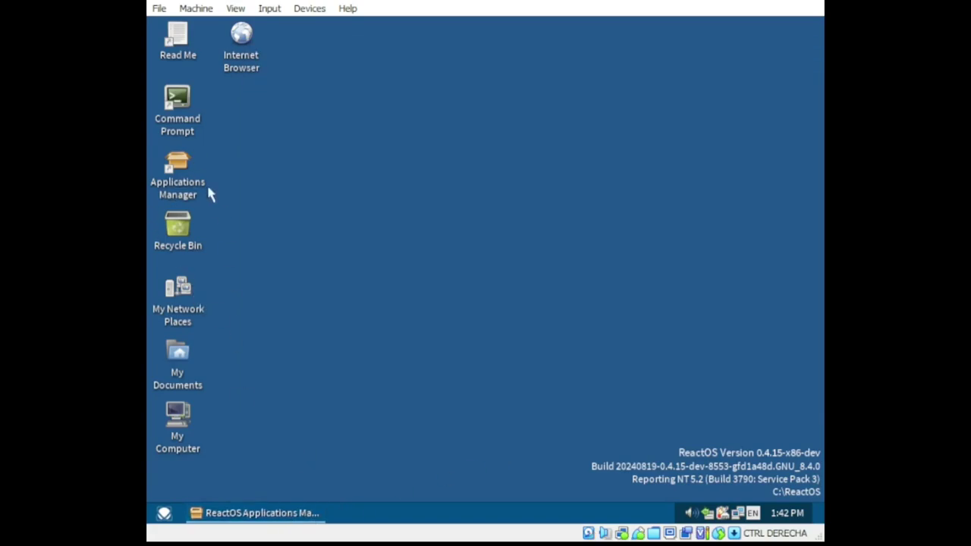
# - Open RAPPS Downloads in My Documents, select the DesktopEditors installer and widen the Name column to show its full name
pyautogui.doubleClick(179, 356)
pyautogui.doubleClick(204, 176)
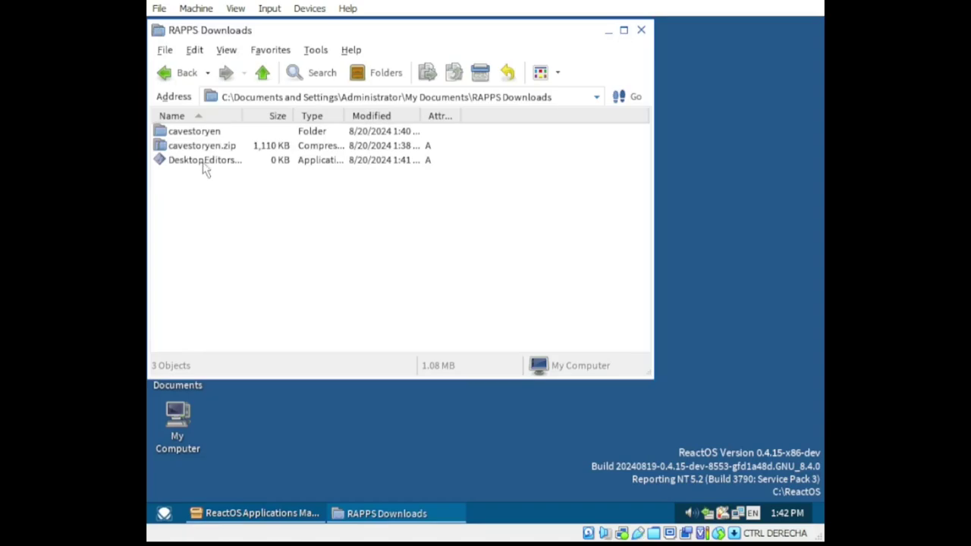
pyautogui.click(205, 161)
pyautogui.moveTo(244, 112); pyautogui.dragTo(329, 112)
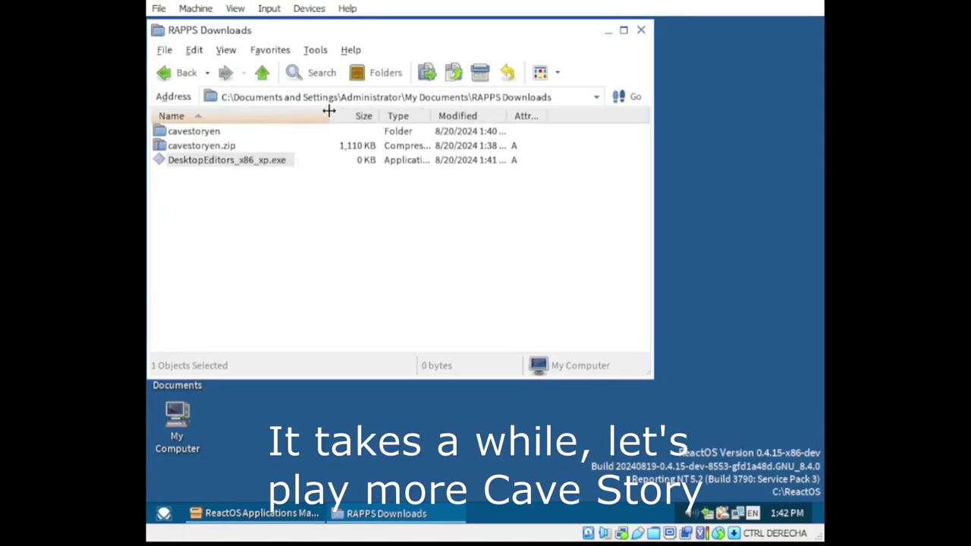
# - Open the CaveStory folder inside cavestoryen, launch Doukutsu.exe and load the saved game
pyautogui.doubleClick(194, 131)
pyautogui.doubleClick(191, 133)
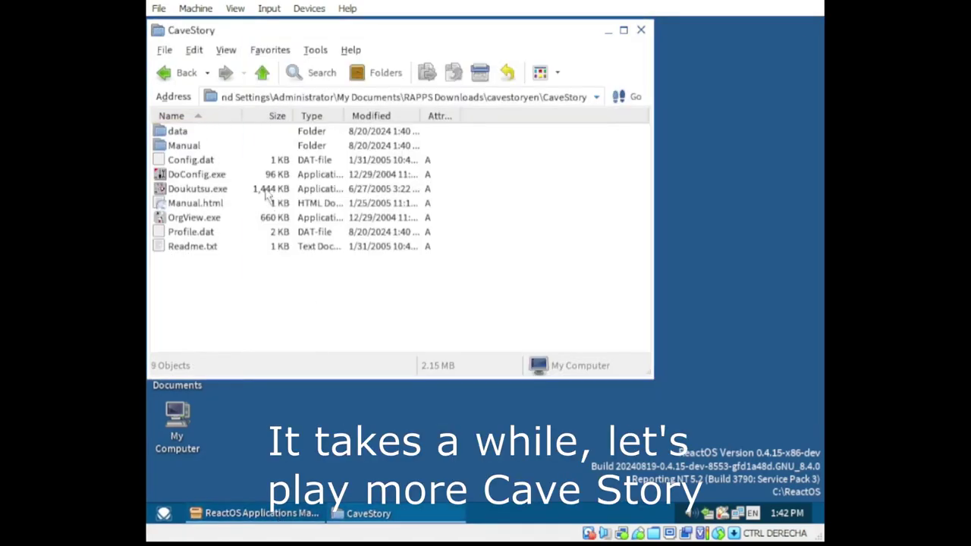
pyautogui.doubleClick(221, 190)
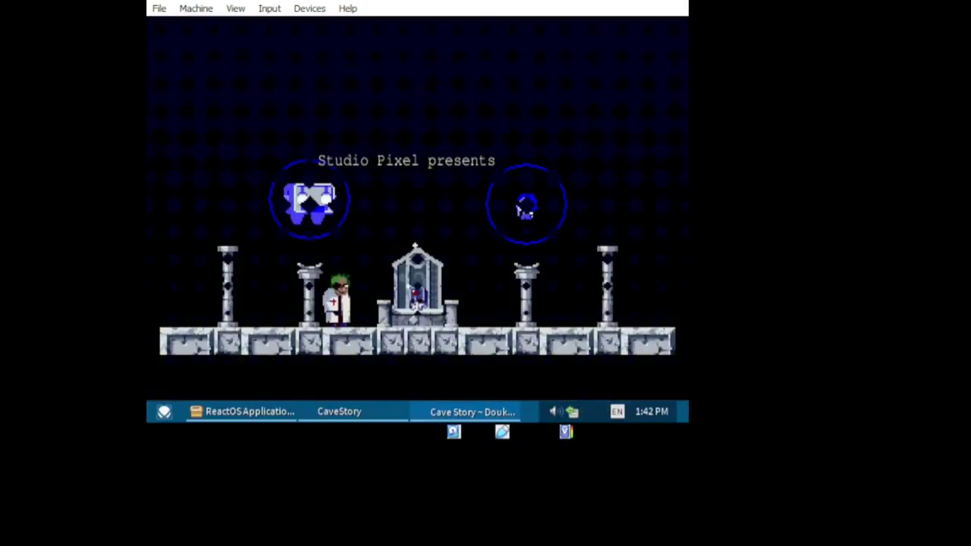
pyautogui.press('z')
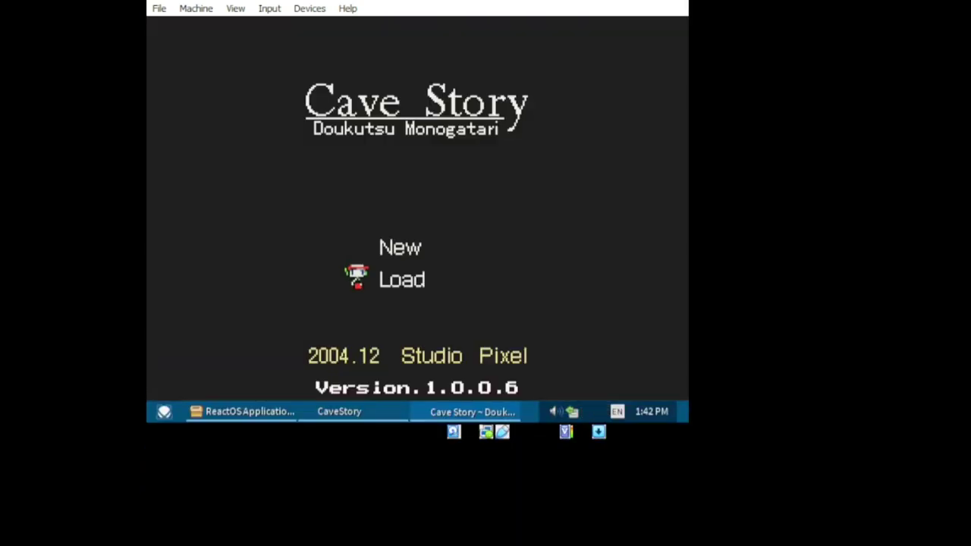
pyautogui.press('z')
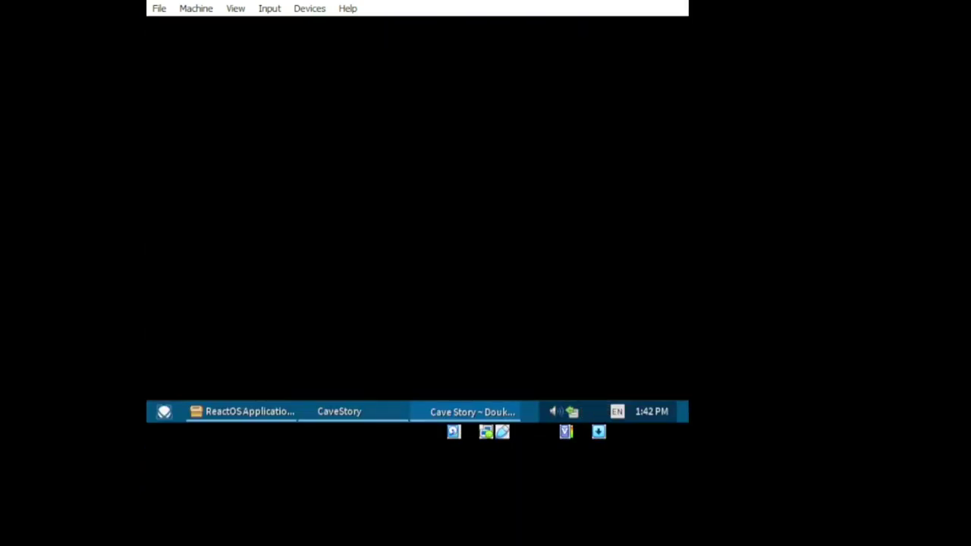
# - Leave the save point, climb west around the ledges to the upper door and enter the First Cave
pyautogui.press('Left')
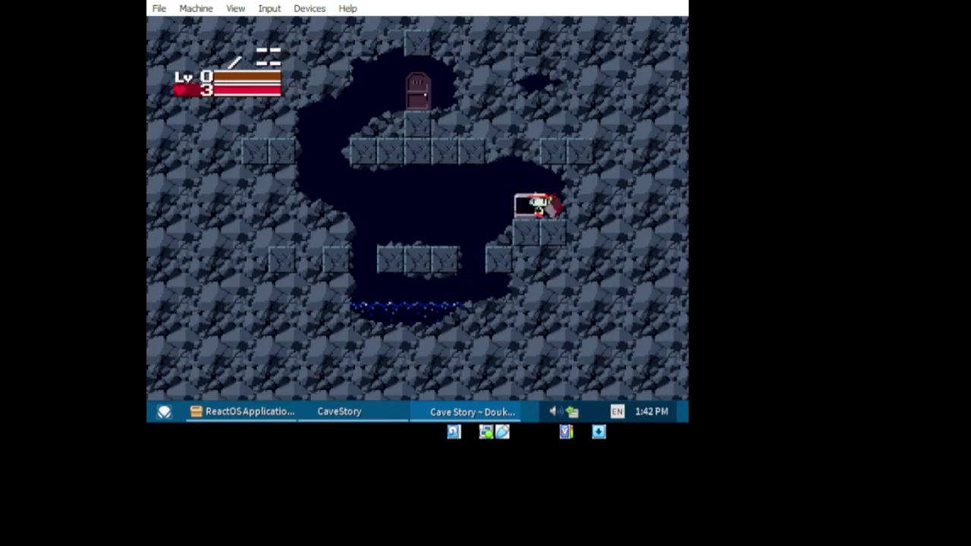
pyautogui.press('Left')
pyautogui.press('z')
pyautogui.press('z')
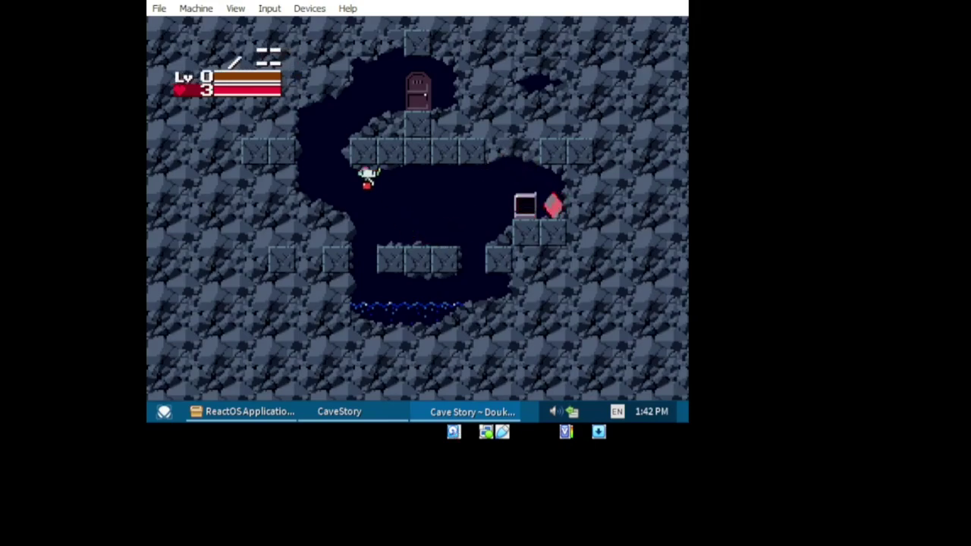
pyautogui.press('Right')
pyautogui.press('Down')
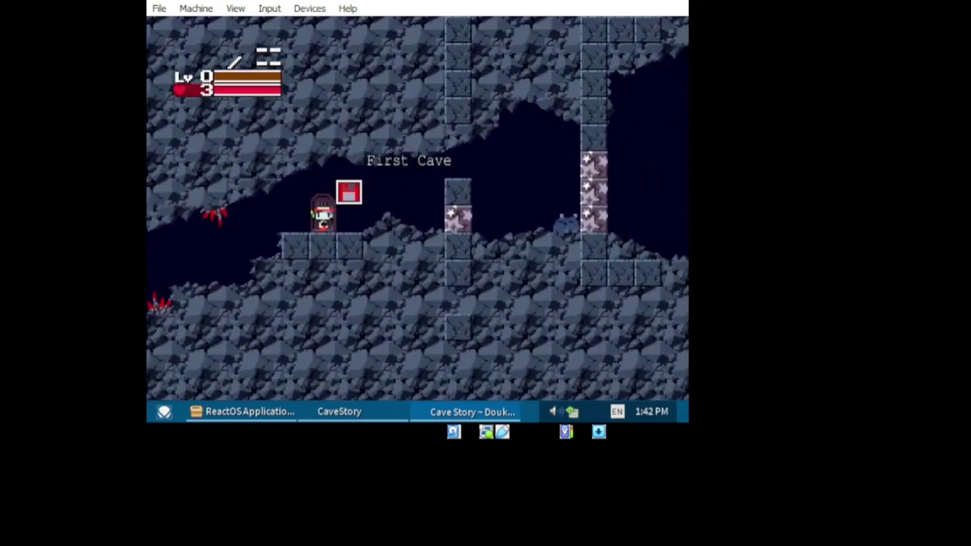
# - Try to run west down the First Cave slope past the red floor spikes, and choose to retry after the game over
pyautogui.press('Left')
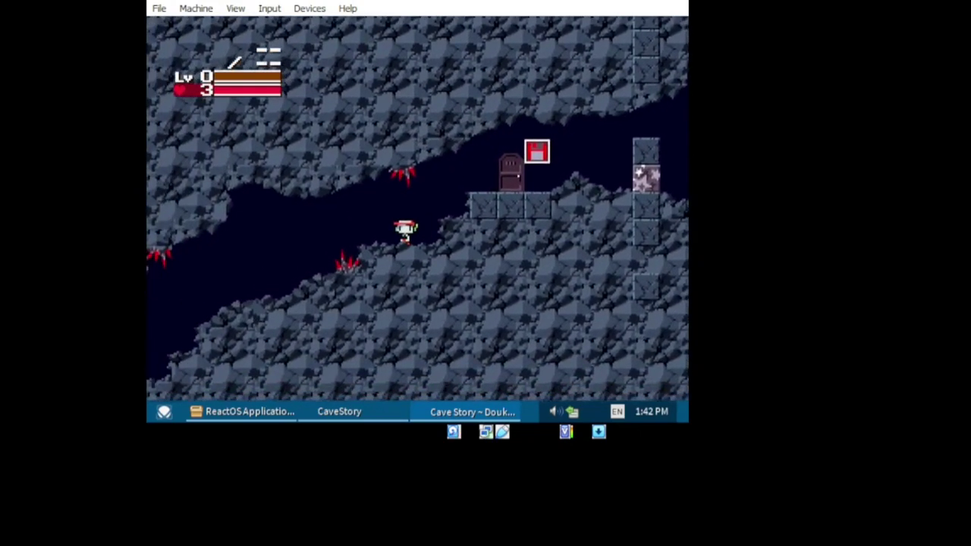
pyautogui.press('z')
pyautogui.press('Left')
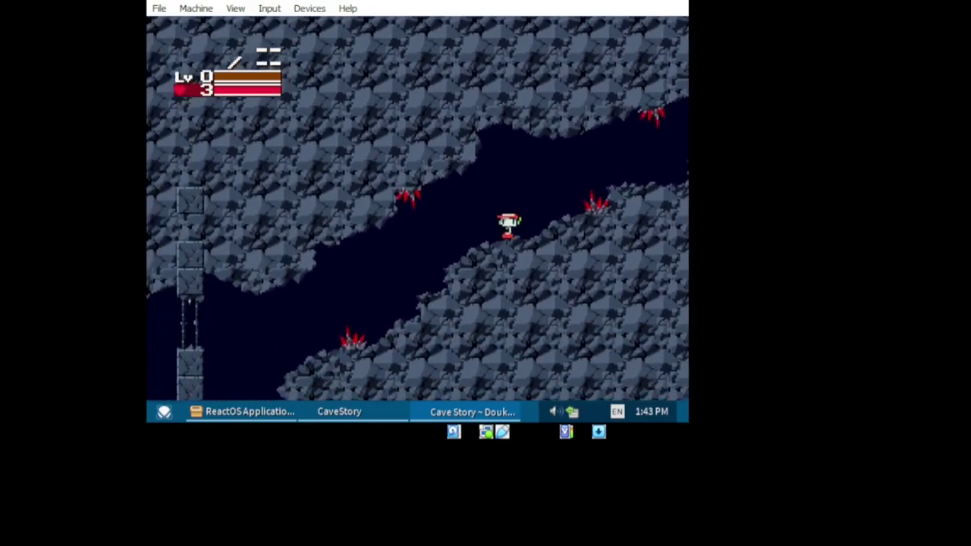
pyautogui.press('Left')
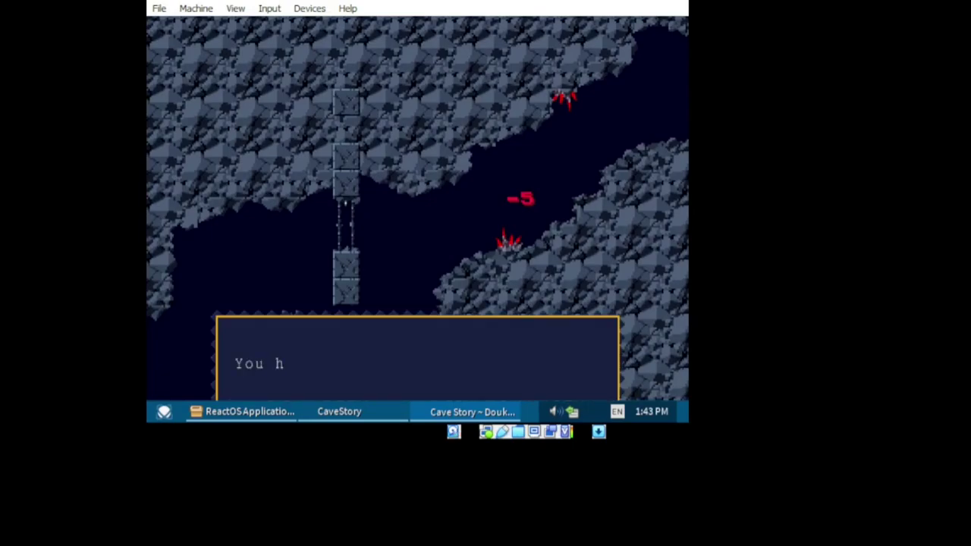
pyautogui.press('z')
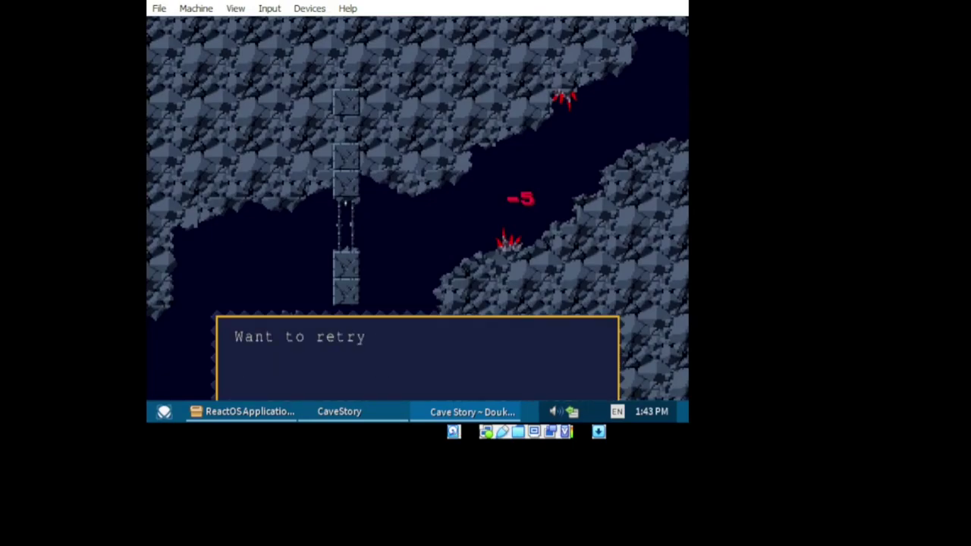
pyautogui.press('z')
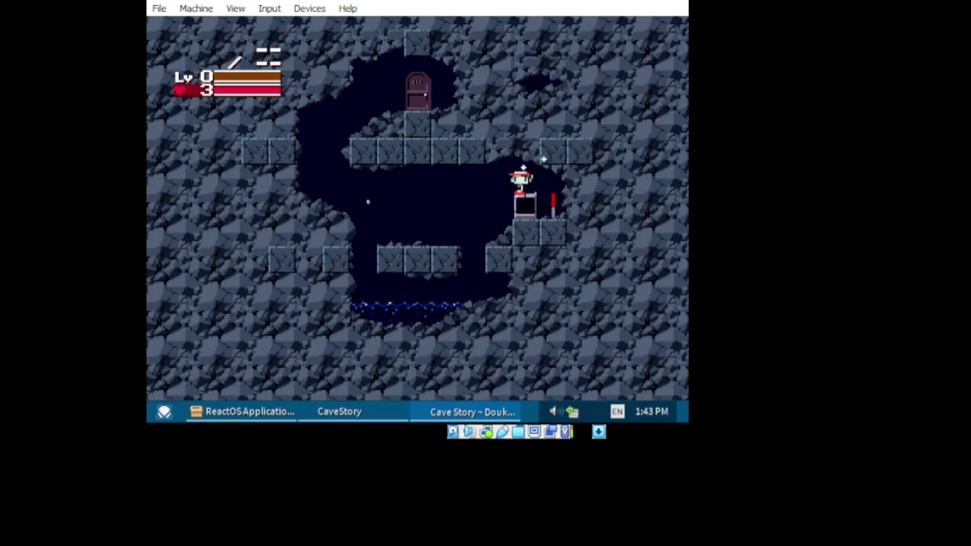
# - Climb from the starting platform back up to the door and go through it into the First Cave
pyautogui.press('Left')
pyautogui.press('z')
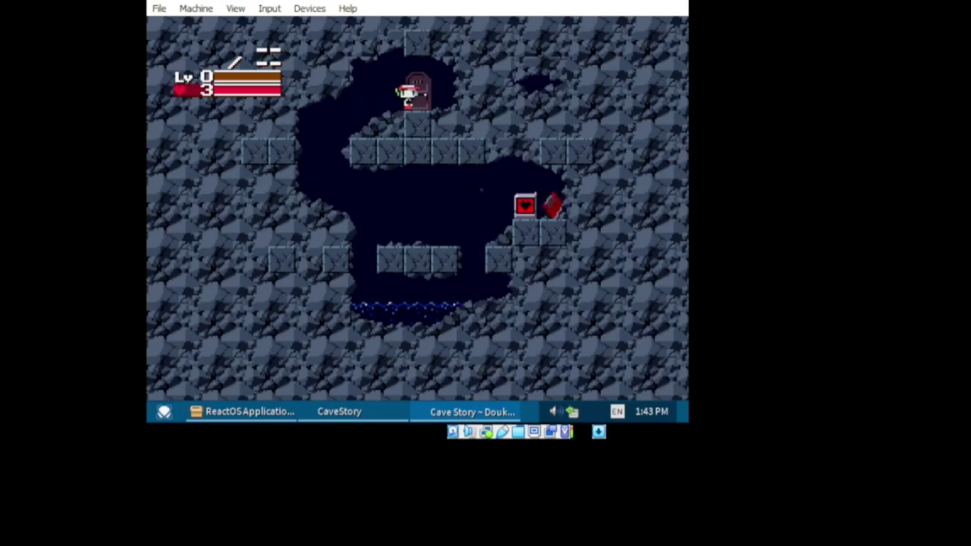
pyautogui.press('Down')
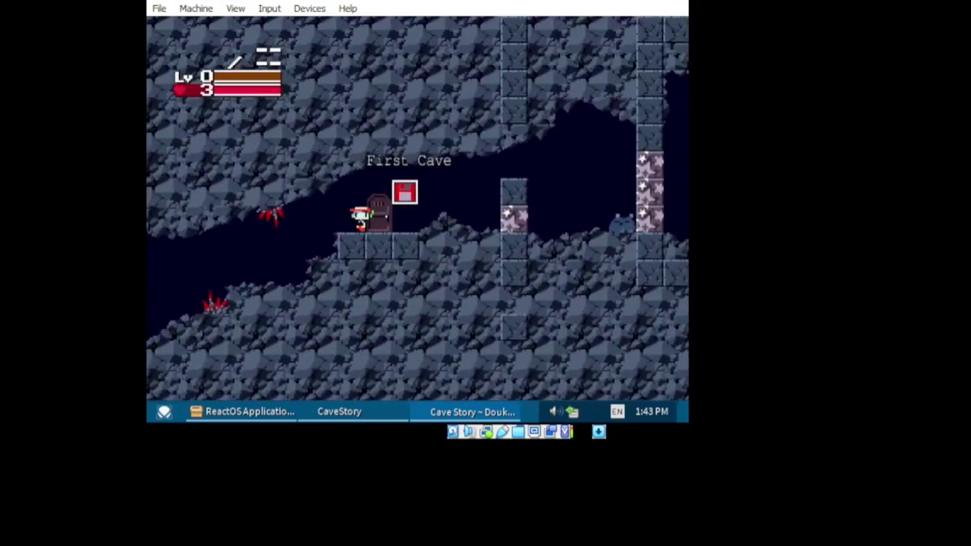
# - Head west down the First Cave slope, clearing both floor spikes and dropping below the hanging blocks
pyautogui.press('Left')
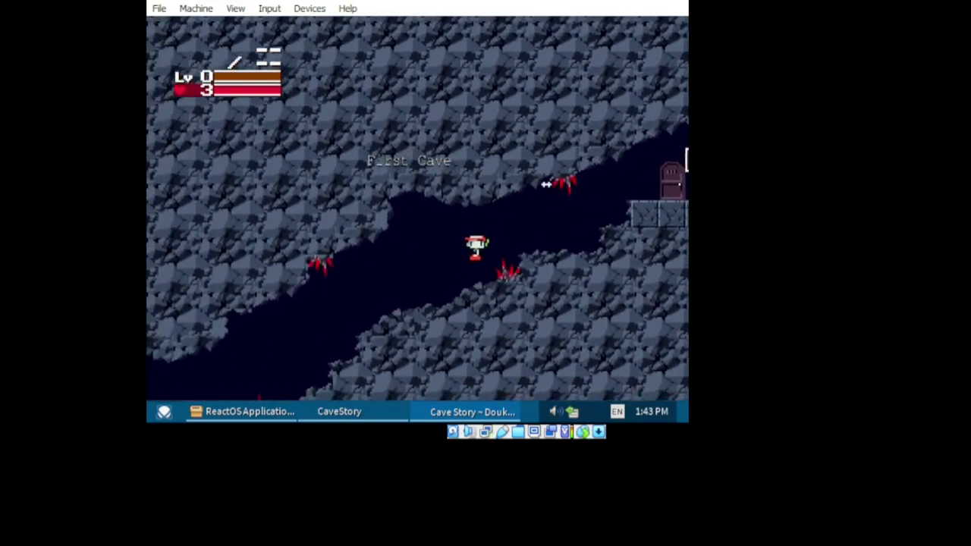
pyautogui.press('Left')
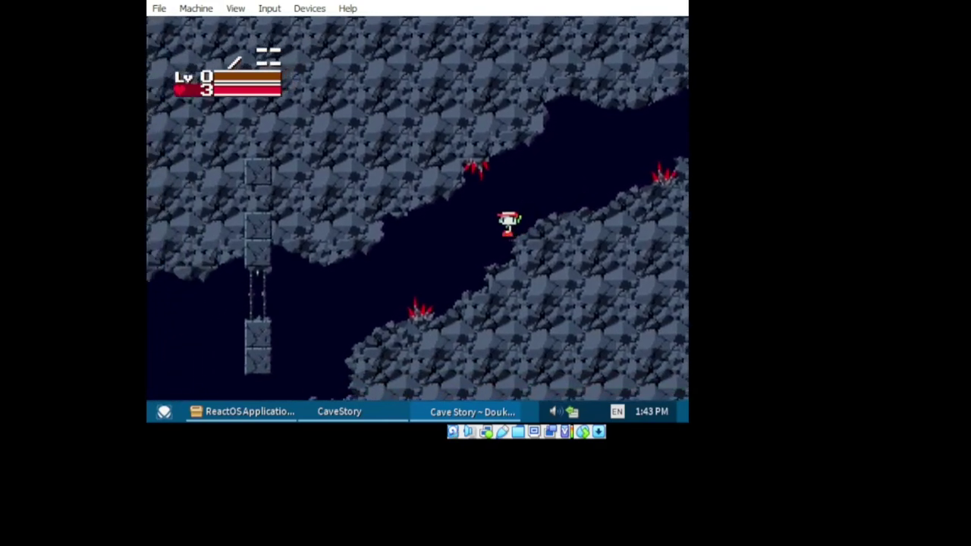
pyautogui.press('Left')
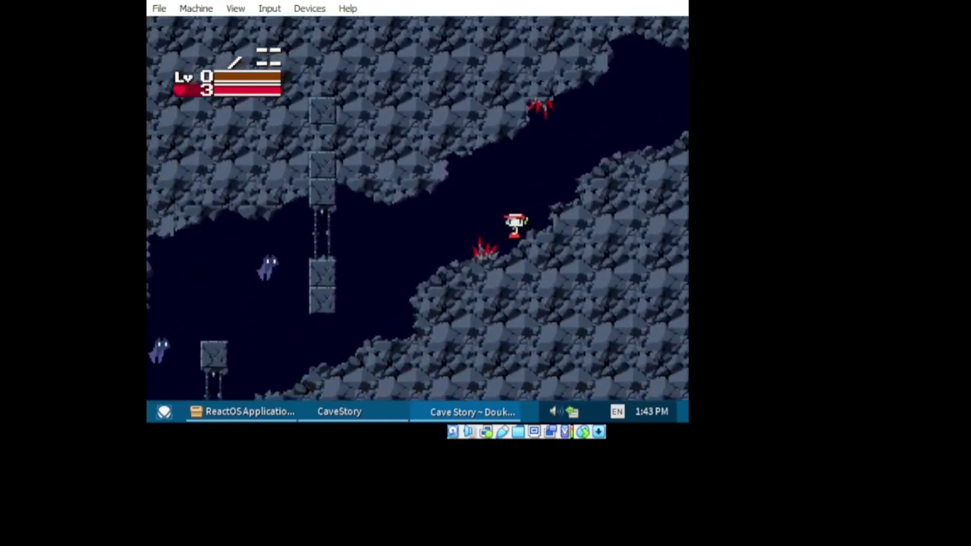
pyautogui.press('Left')
pyautogui.press('z')
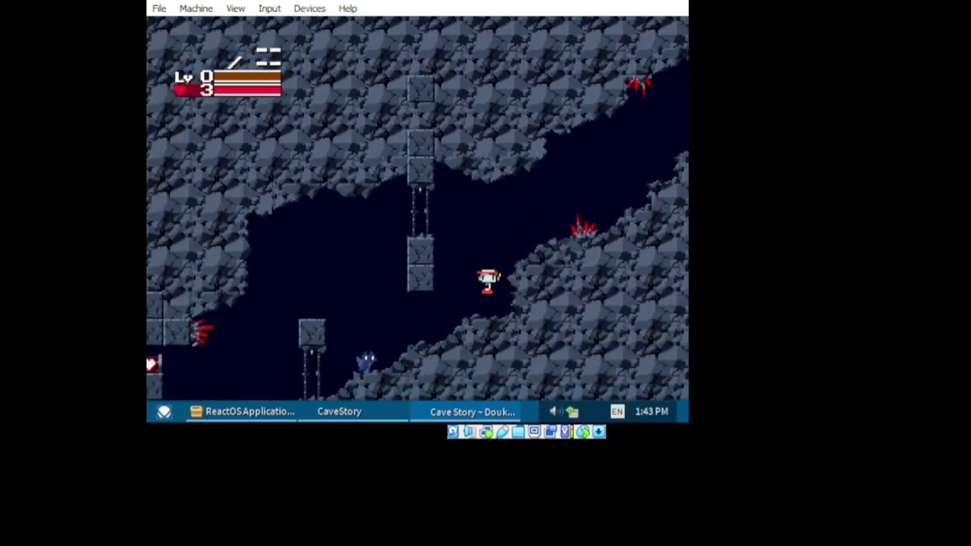
# - Reach the heart capsule in the west wall alcove, collect the Life Capsule and dismiss its messages
pyautogui.press('Left')
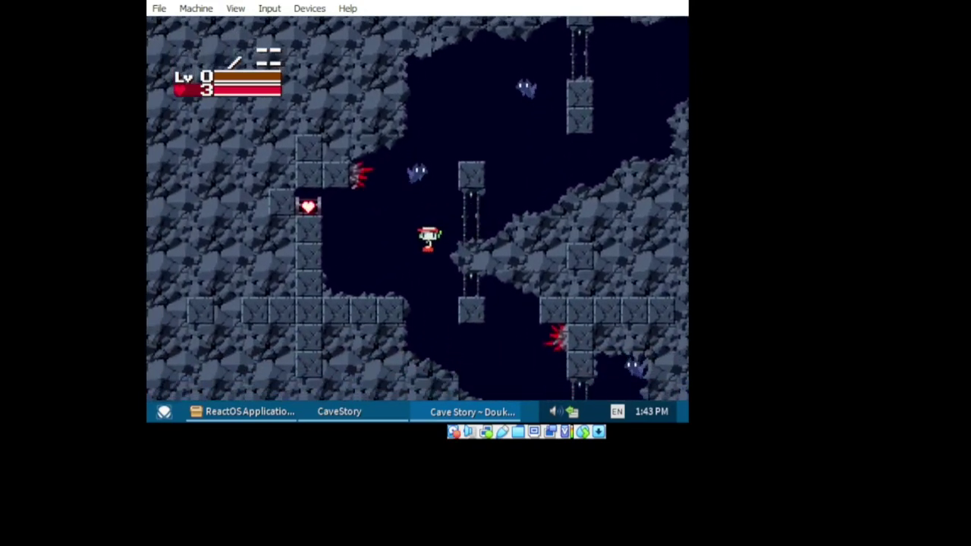
pyautogui.press('Left')
pyautogui.press('z')
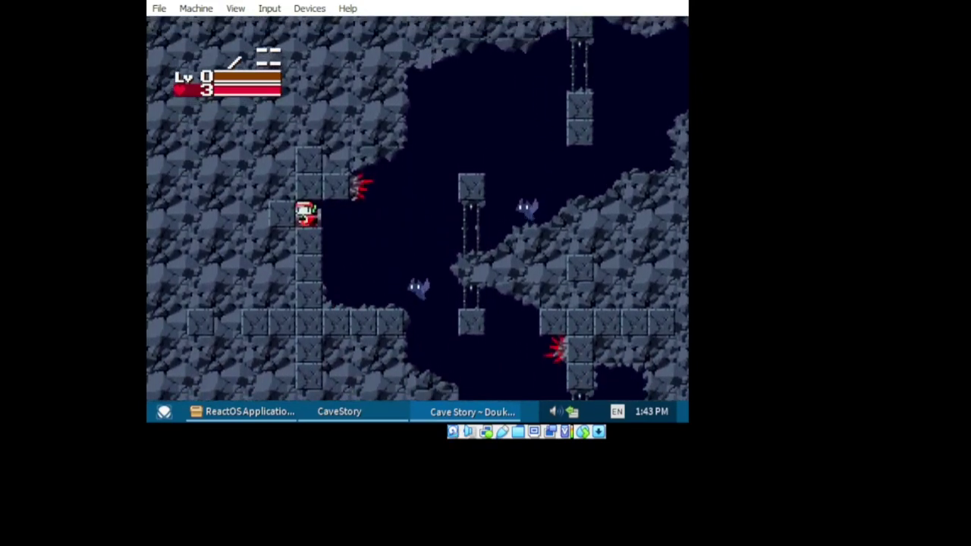
pyautogui.press('Down')
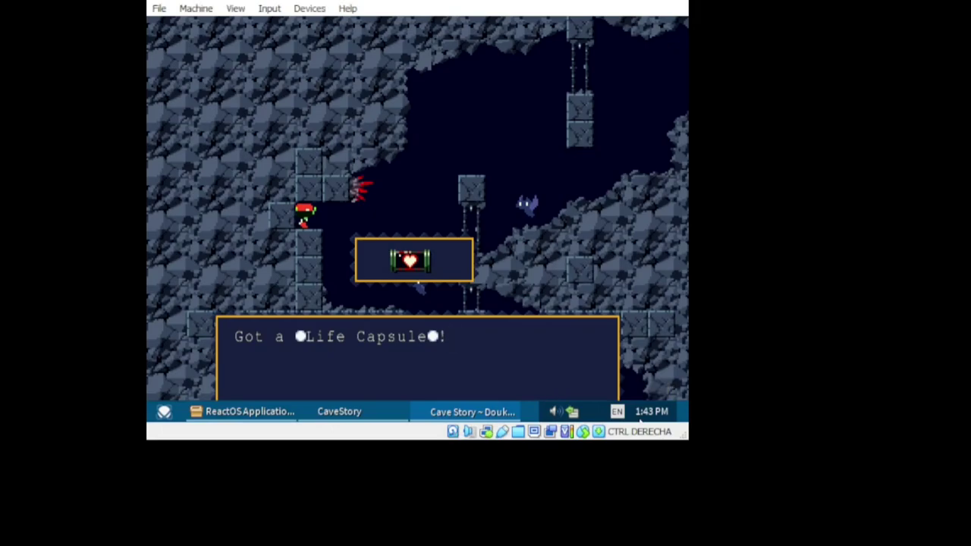
pyautogui.press('z')
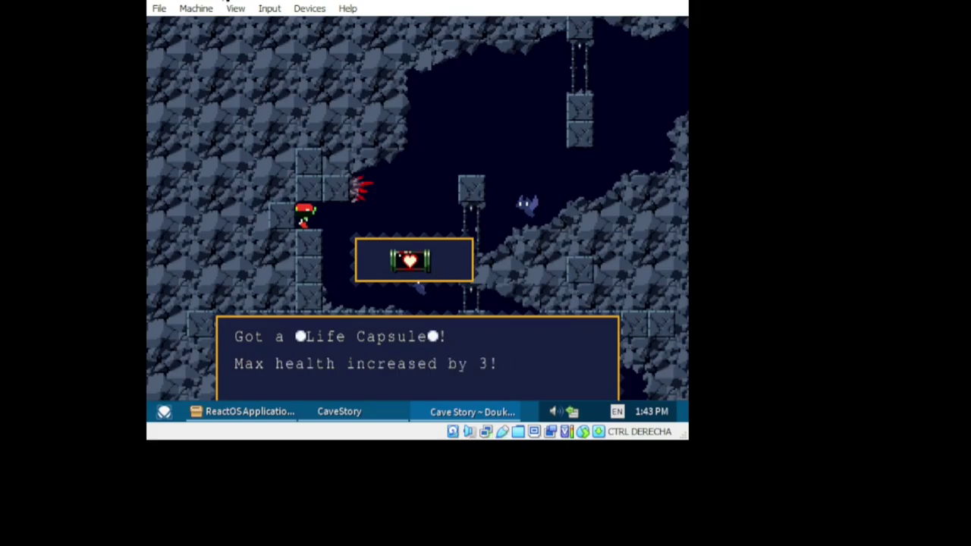
pyautogui.press('z')
# - Drop into the lower tunnel, head east past the bats and jump over the first water pool and block wall
pyautogui.press('Right')
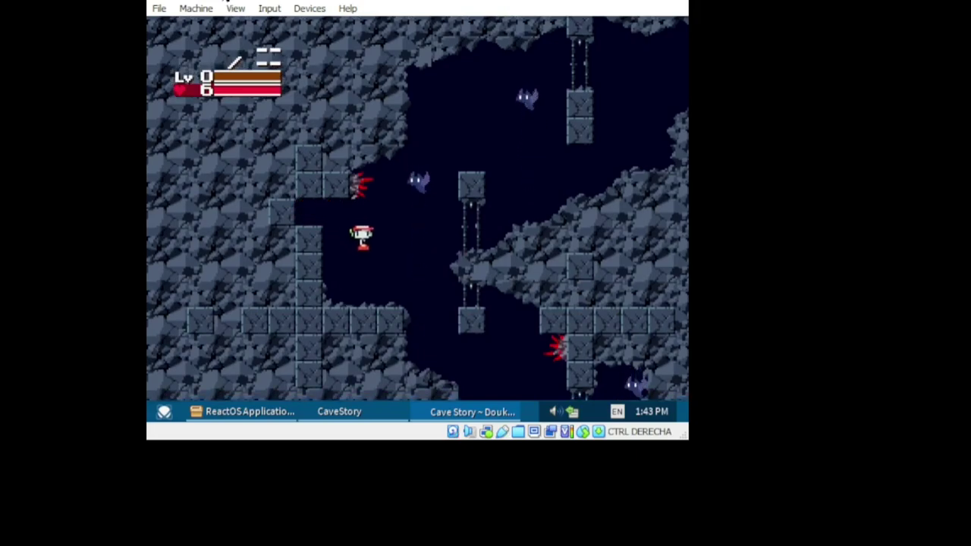
pyautogui.press('Right')
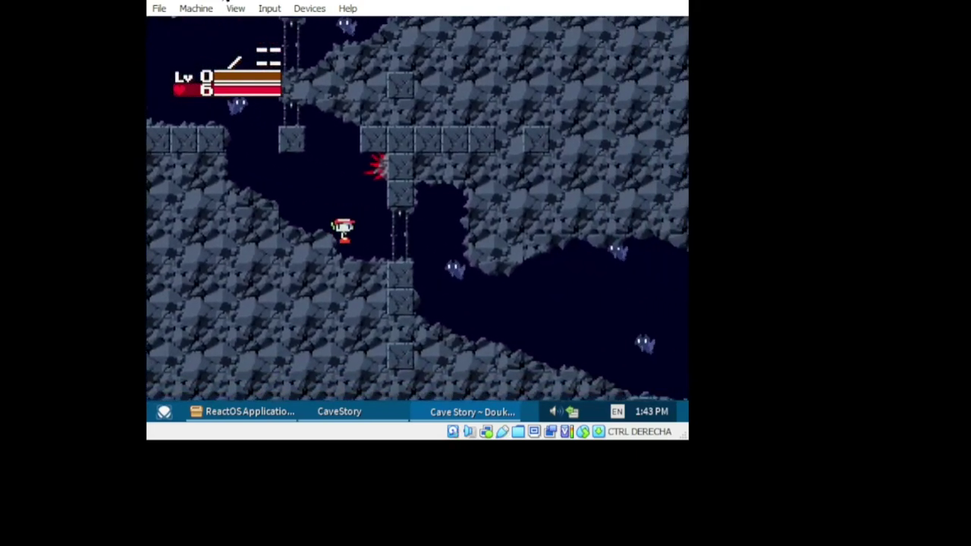
pyautogui.press('Right')
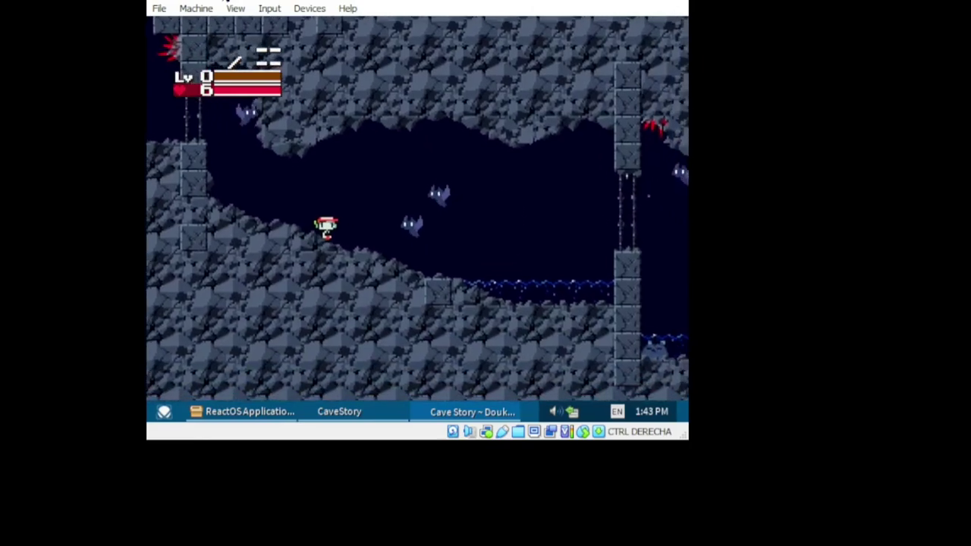
pyautogui.press('Right')
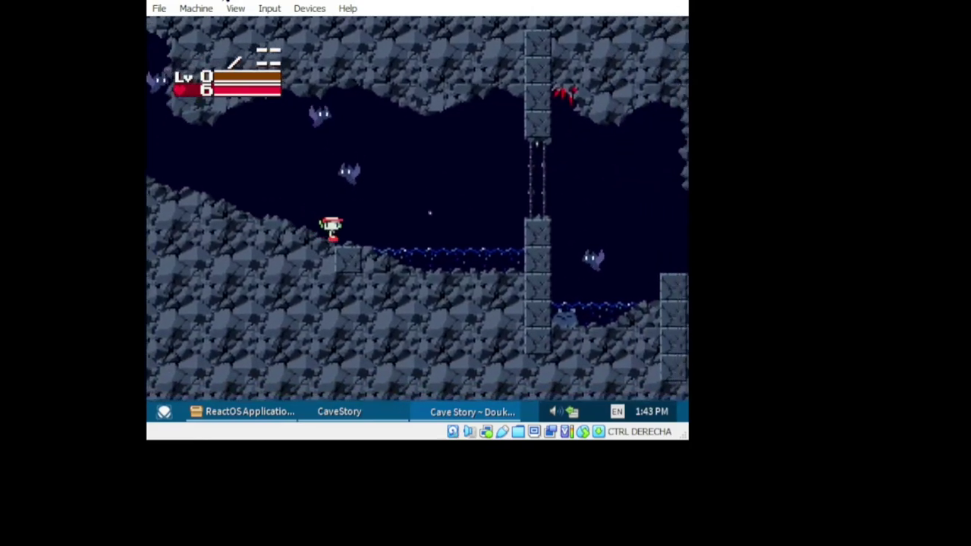
pyautogui.press('Right')
pyautogui.press('z')
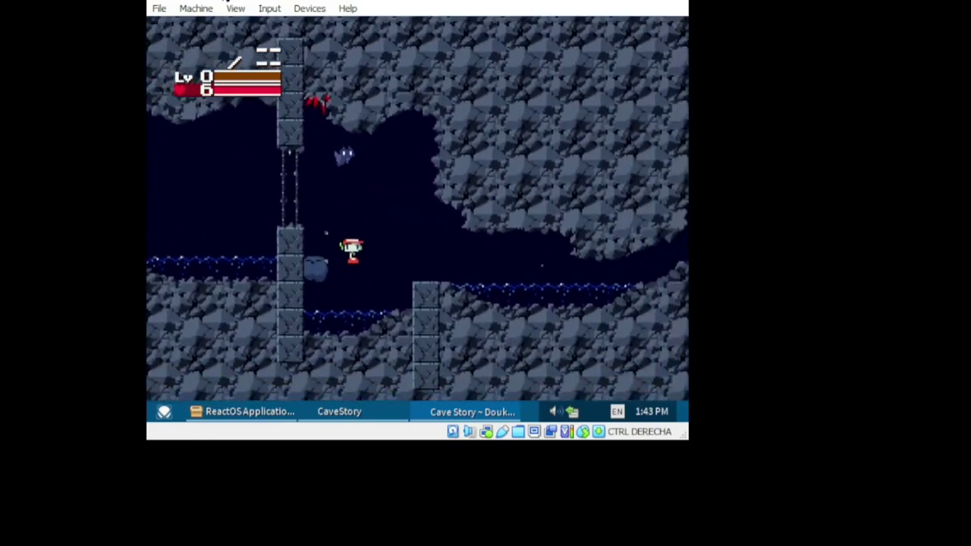
# - Continue east across the remaining pools, jump up to the beast-mouth doorway and enter the Hermit Gunsmith's room
pyautogui.press('Right')
pyautogui.press('z')
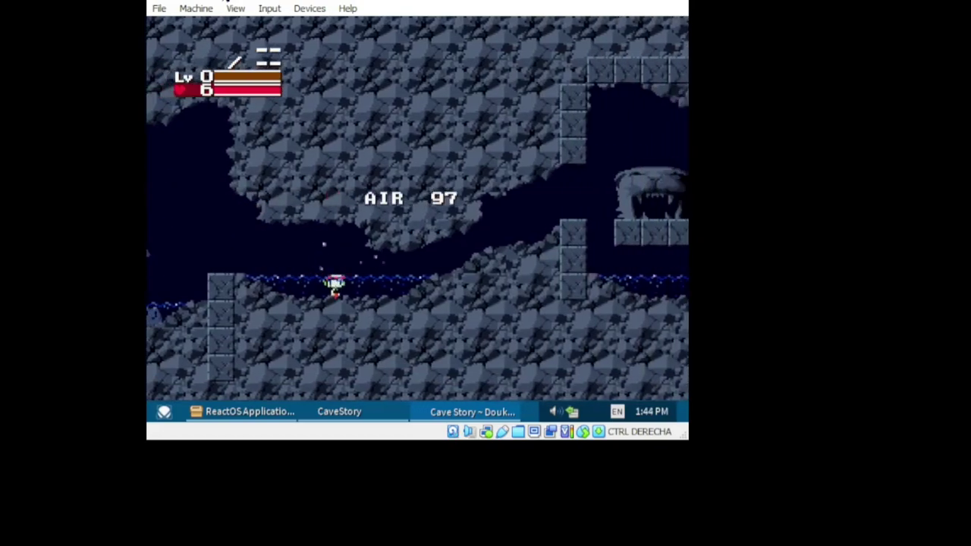
pyautogui.press('Right')
pyautogui.press('z')
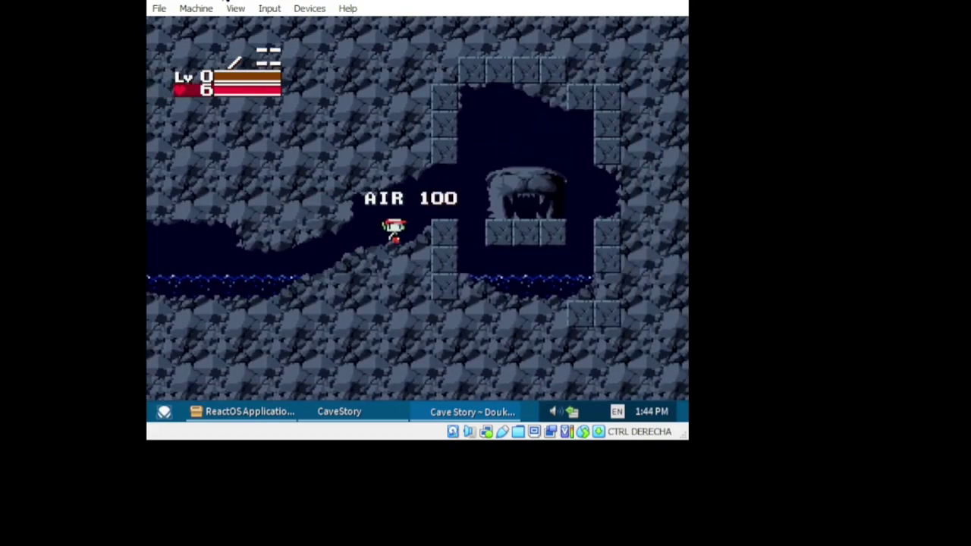
pyautogui.press('Right')
pyautogui.press('z')
pyautogui.press('Down')
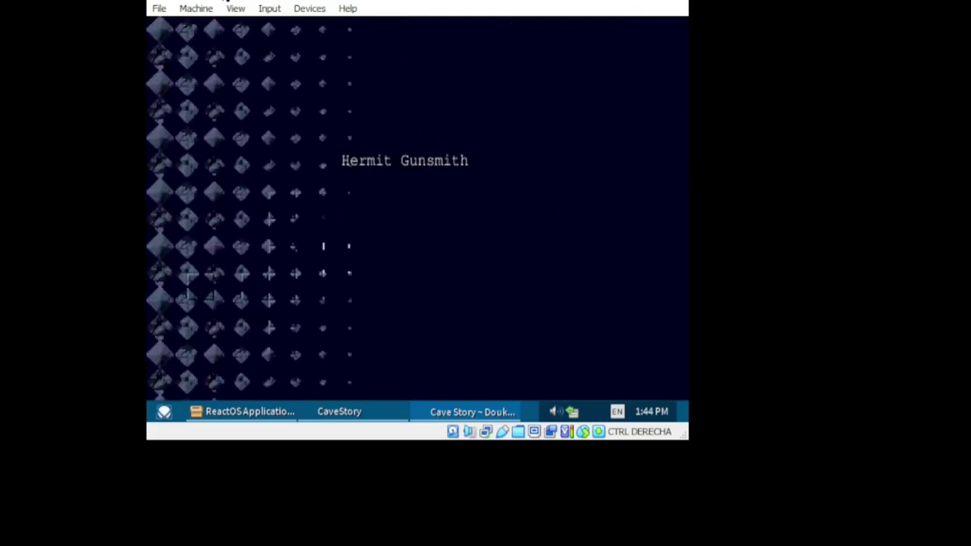
# - Open the chest beyond the sleeping gunsmith, take the Polar Star, advance the dialogue and turn back west
pyautogui.press('Right')
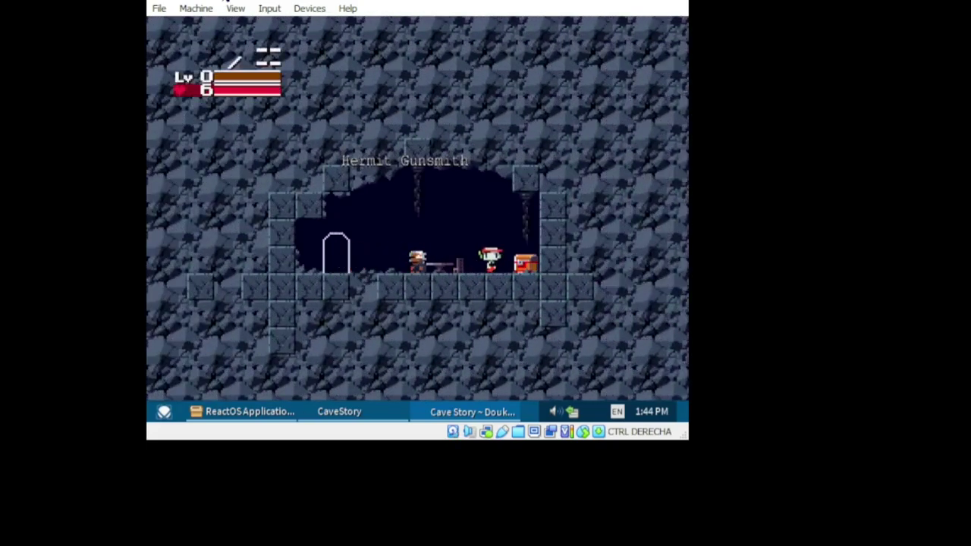
pyautogui.press('Right')
pyautogui.press('Down')
pyautogui.press('z')
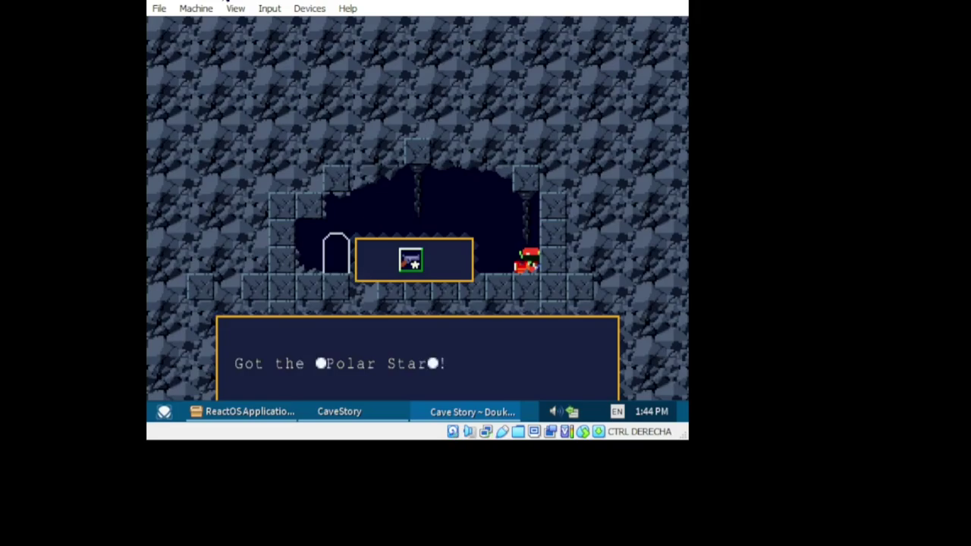
pyautogui.press('z')
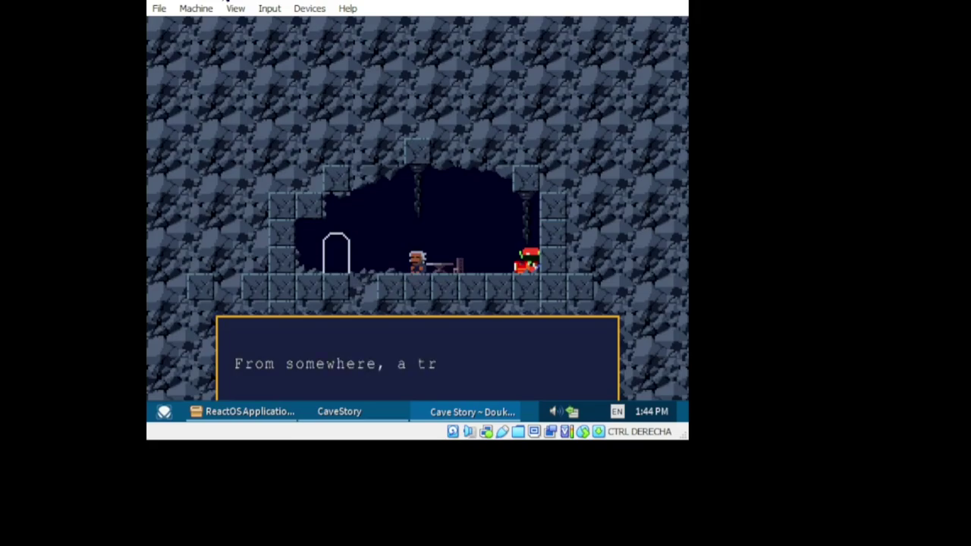
pyautogui.press('z')
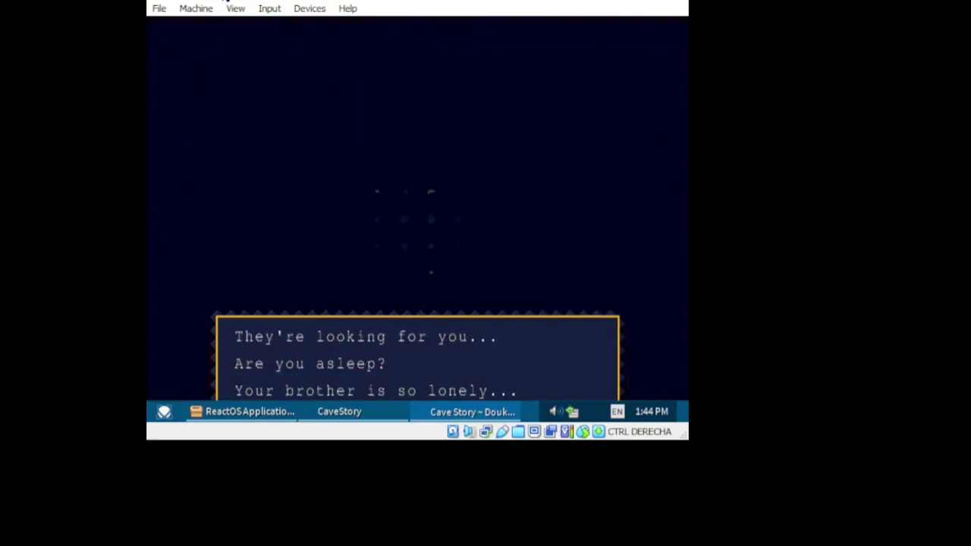
pyautogui.press('Left')
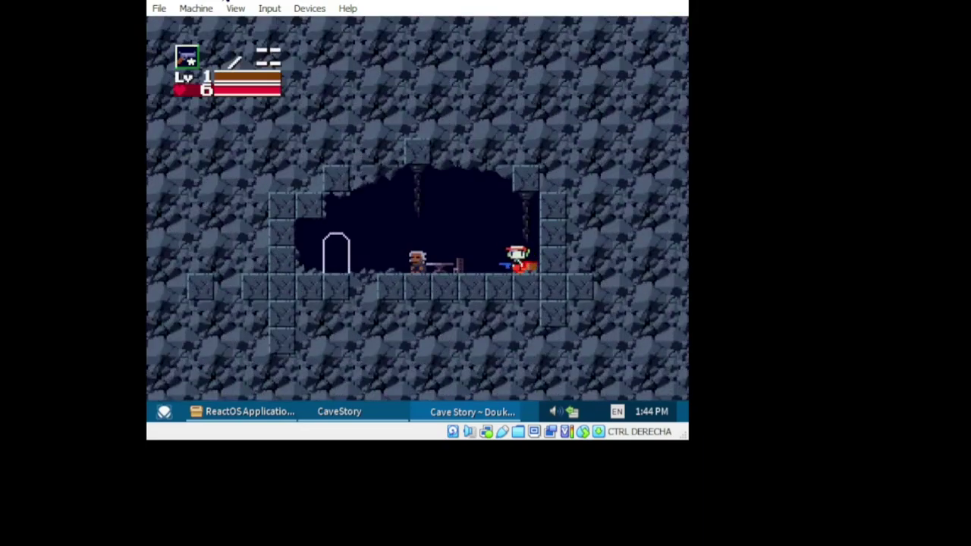
# - Walk back west past the gunsmith and leave his room through the doorway into First Cave
pyautogui.press('Down')
pyautogui.press('z')
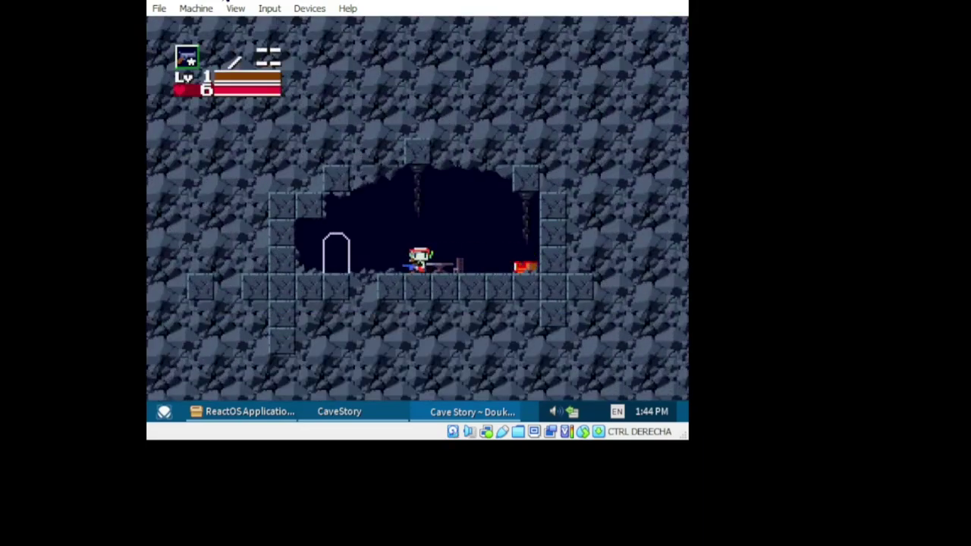
pyautogui.press('Left')
pyautogui.press('Left')
pyautogui.press('Down')
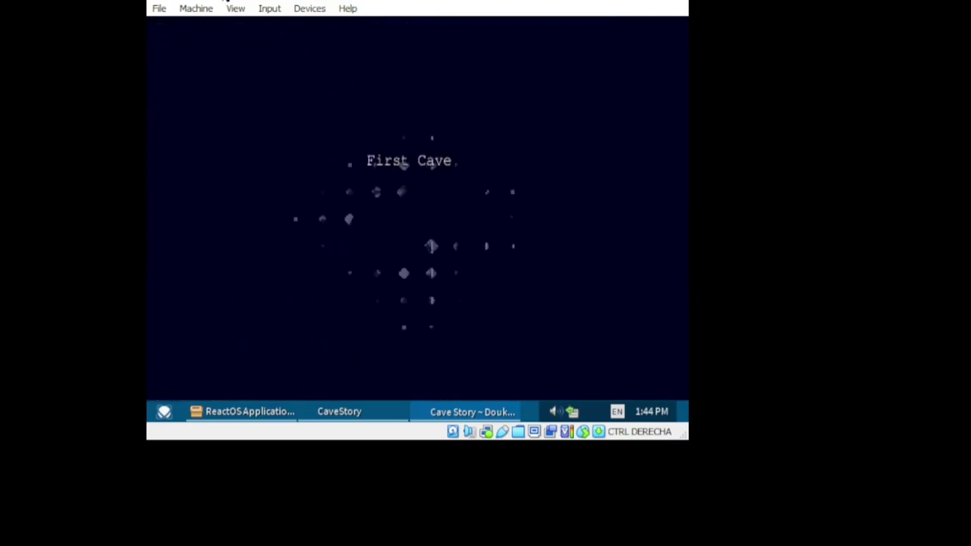
# - Travel west across First Cave's water pools and work back to the doorway in the east wall alcove to enter Mimiga Village
pyautogui.press('Left')
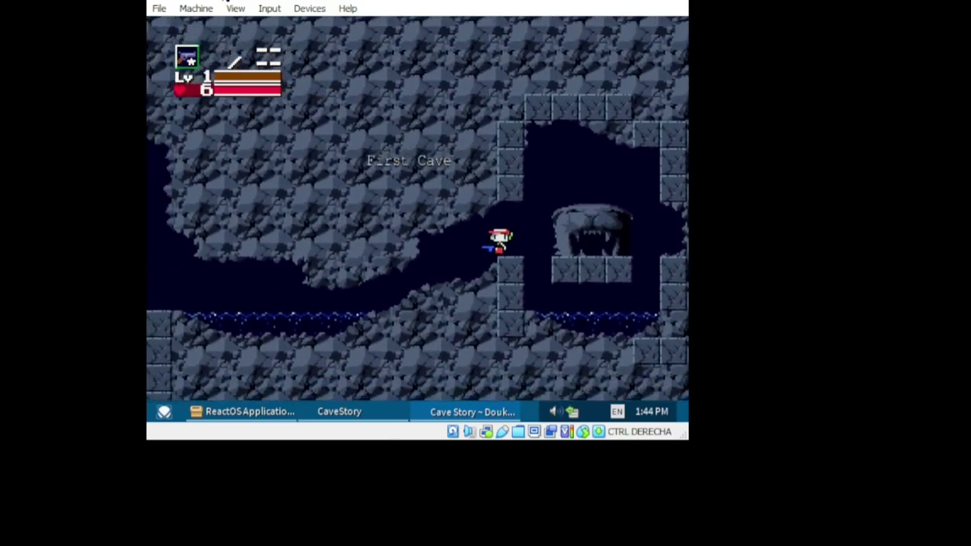
pyautogui.press('Left')
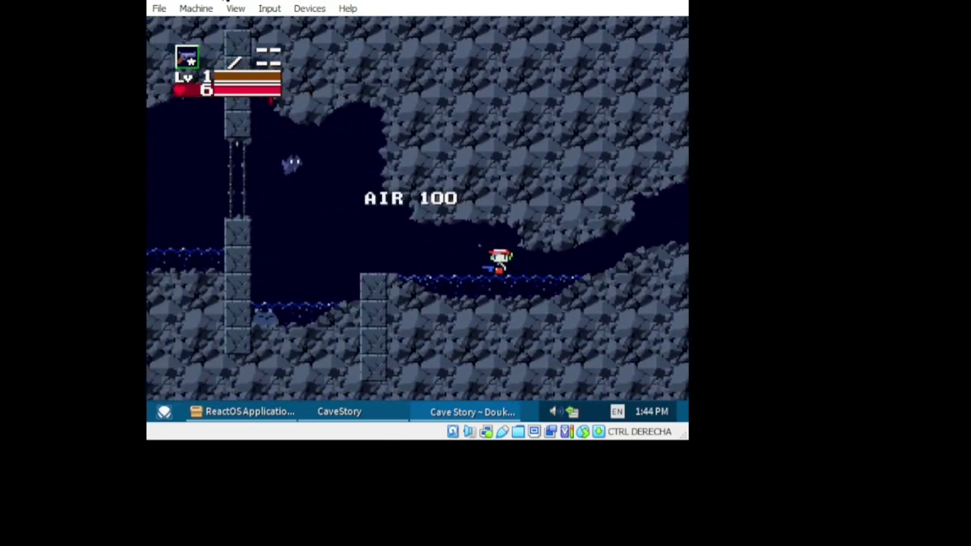
pyautogui.press('Left')
pyautogui.press('z')
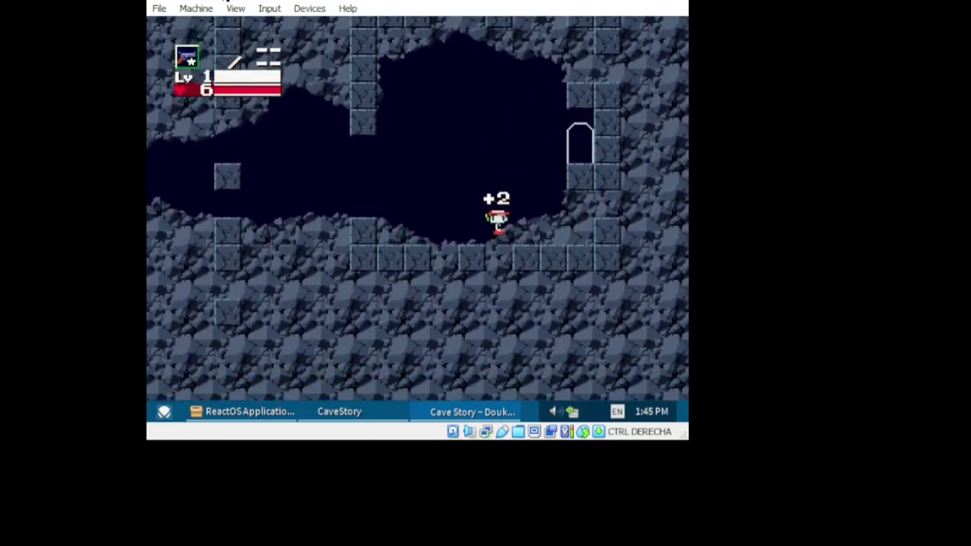
pyautogui.press('Right')
pyautogui.press('Down')
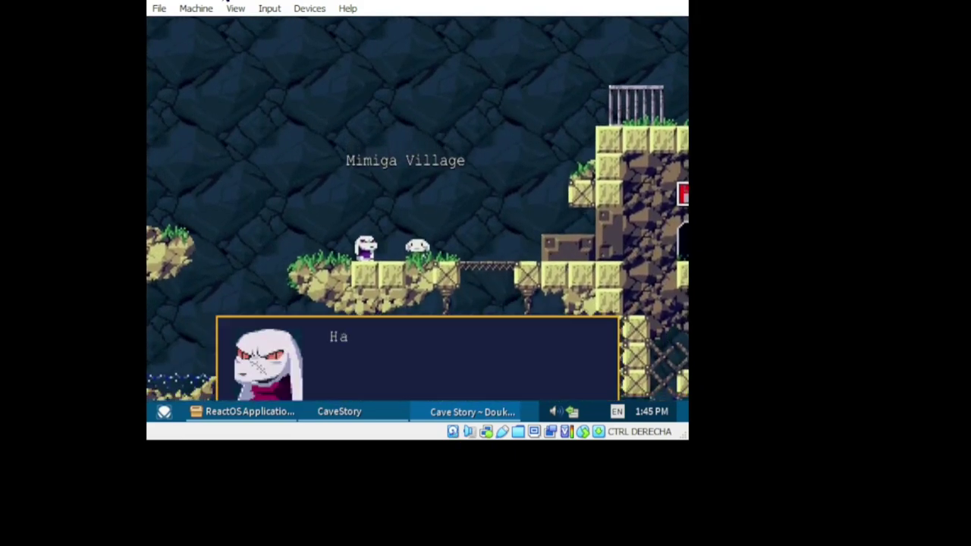
# - Advance the Mimiga Village dialogue about turning Sue over until the scene ends
pyautogui.press('z')
pyautogui.press('z')
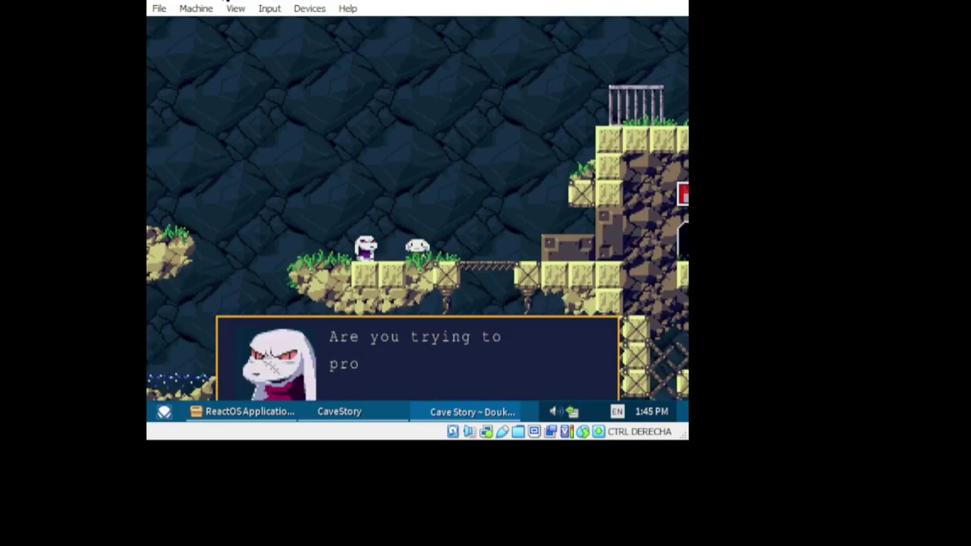
pyautogui.press('z')
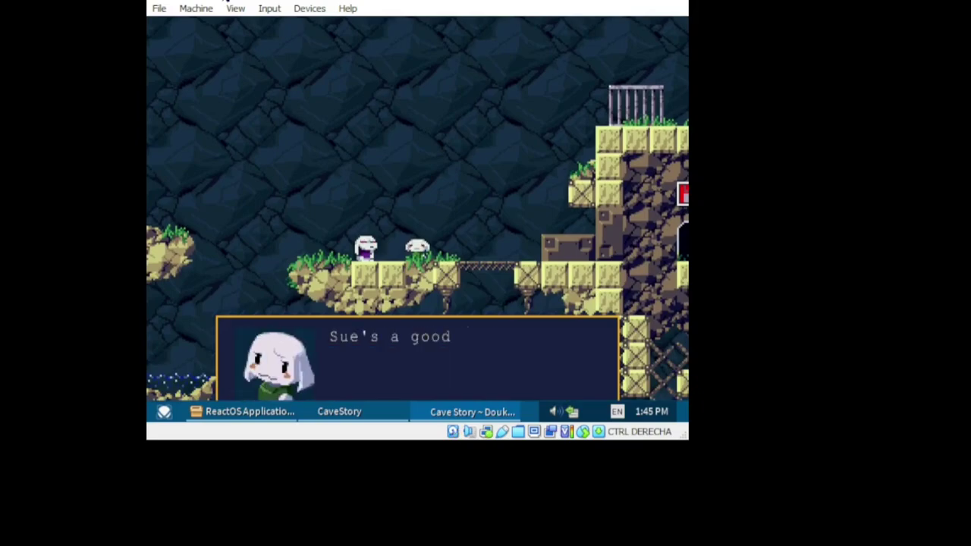
pyautogui.press('z')
pyautogui.press('z')
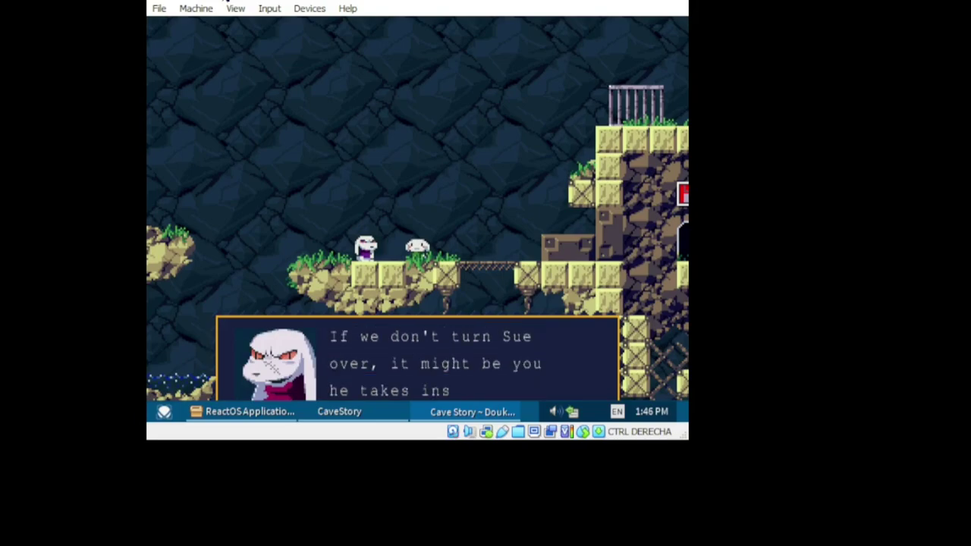
pyautogui.press('z')
pyautogui.press('z')
pyautogui.press('z')
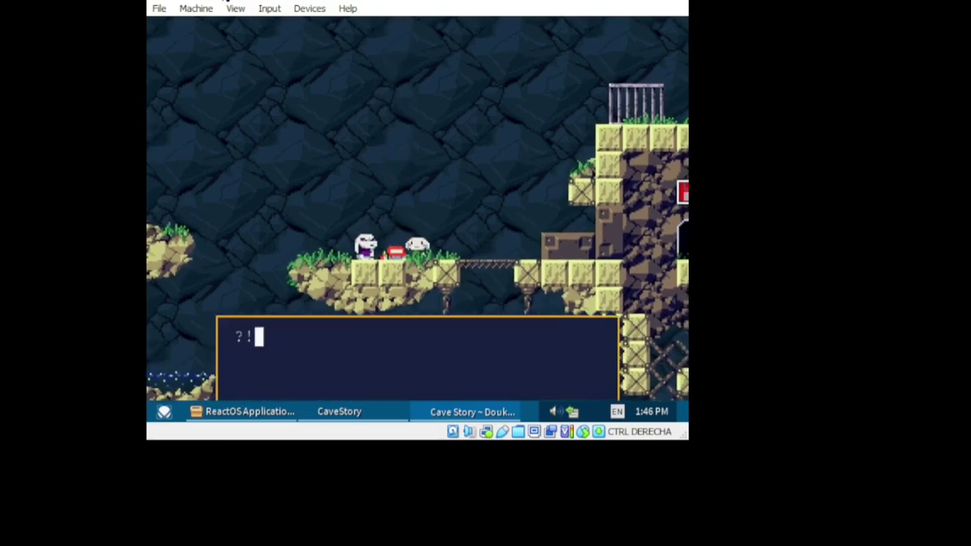
pyautogui.press('z')
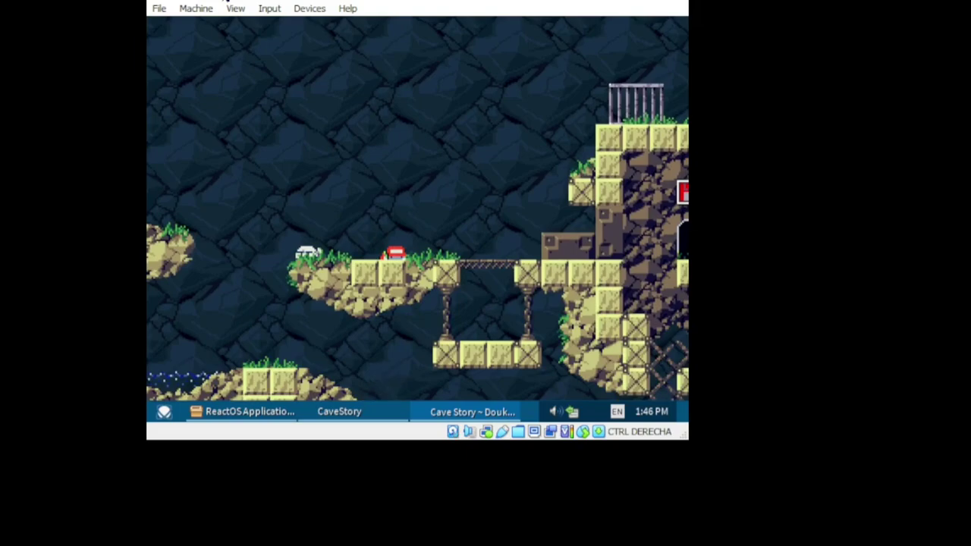
# - Head east over the bridge and stone blocks and enter the doorway beneath the red disk sign
pyautogui.press('Right')
pyautogui.press('z')
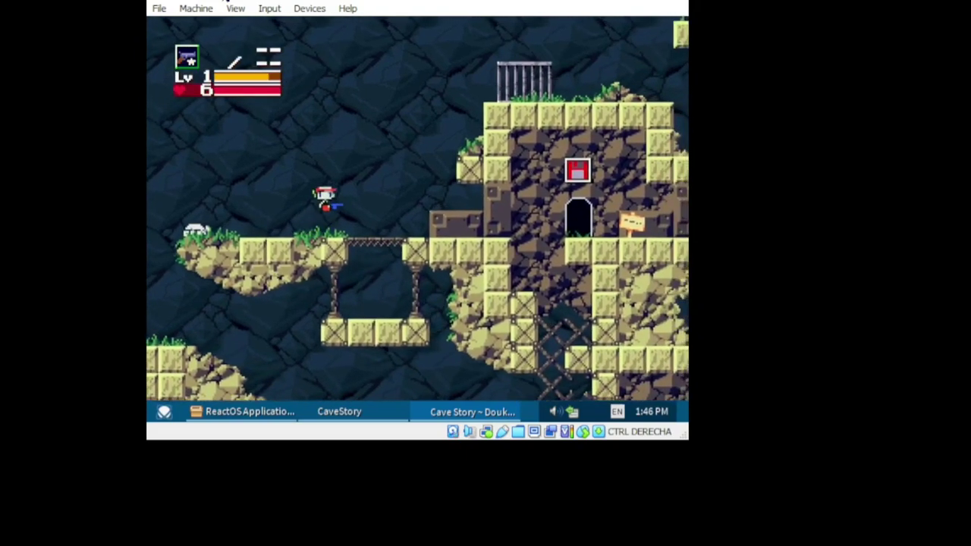
pyautogui.press('Right')
pyautogui.press('z')
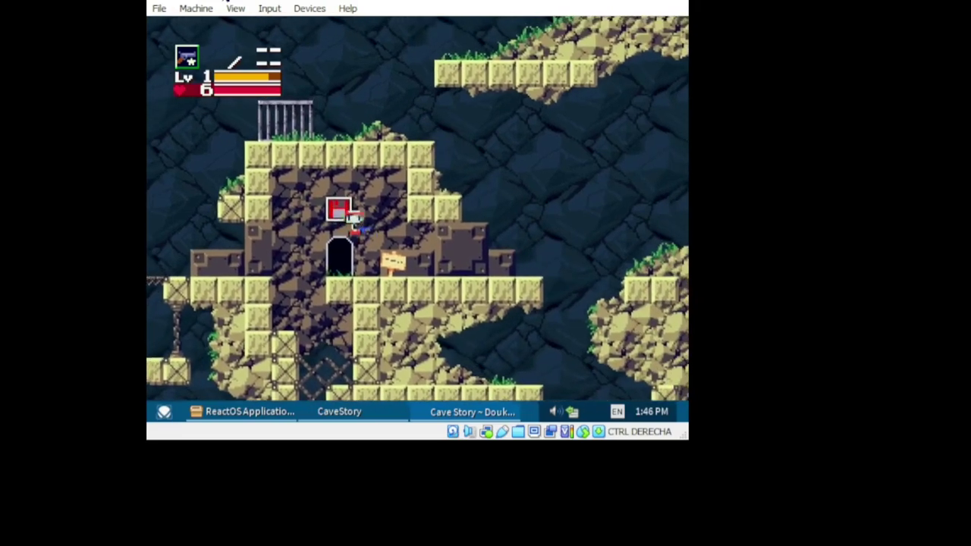
pyautogui.press('Down')
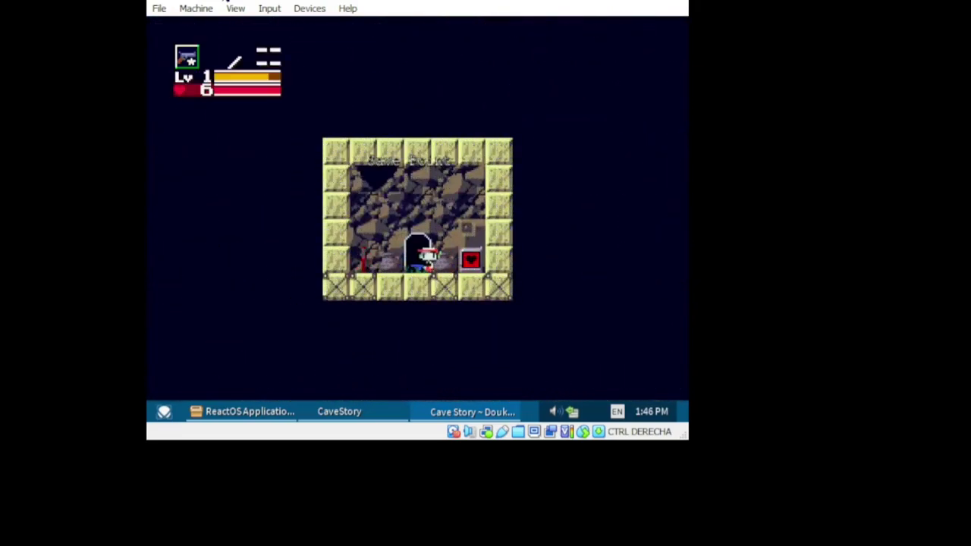
# - Restore health at the heart station, use the save disk and confirm saving the game
pyautogui.press('Down')
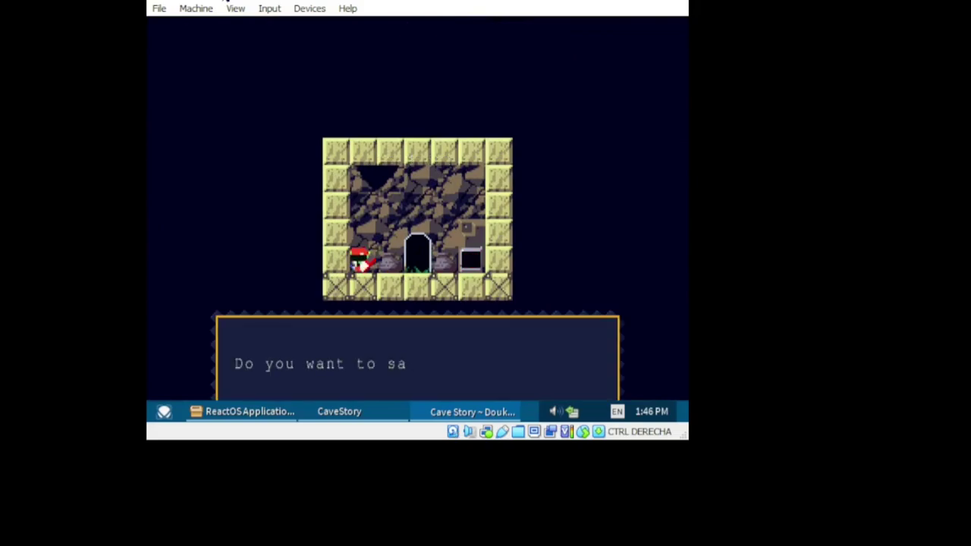
pyautogui.press('z')
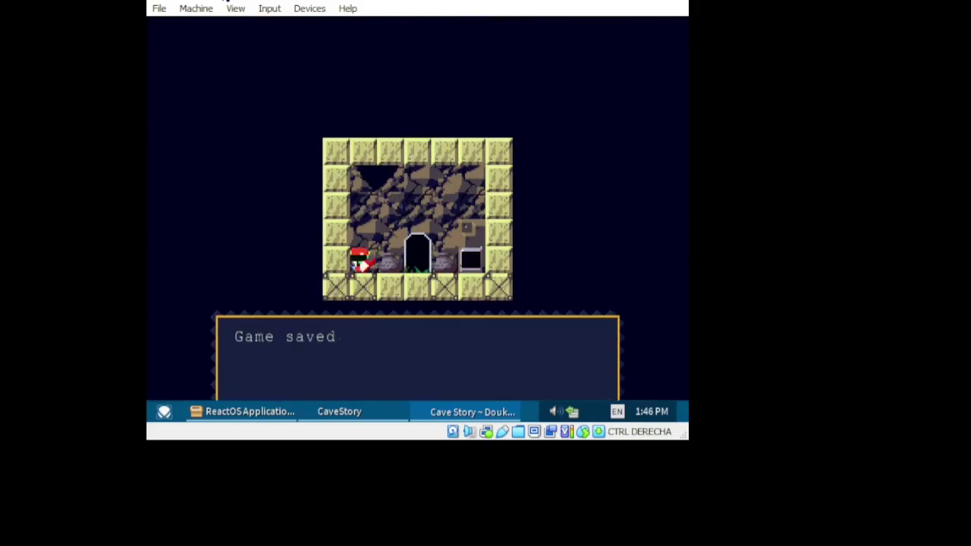
pyautogui.press('z')
# - Quit Cave Story and switch back to the ReactOS Applications Manager download window
pyautogui.press('Escape')
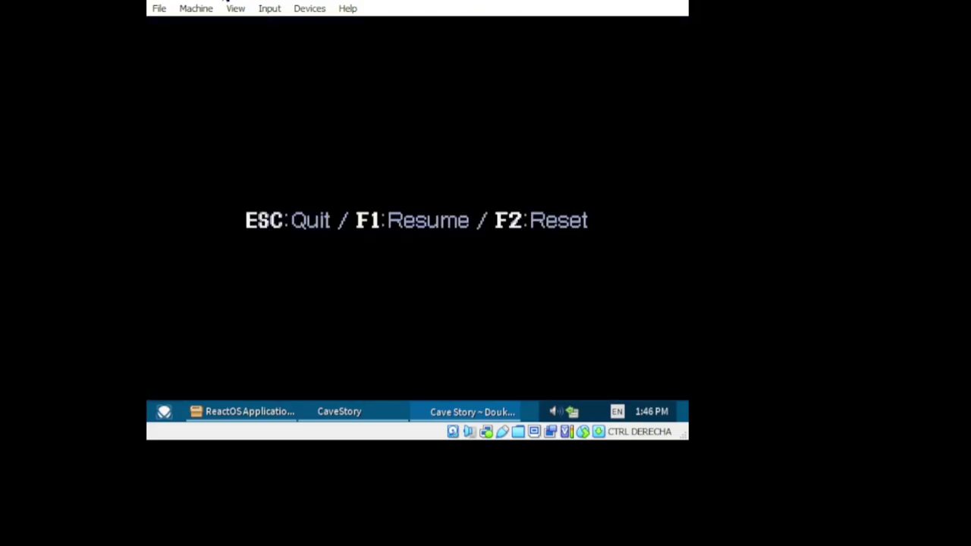
pyautogui.press('Escape')
pyautogui.hotkey('alt', 'Tab')
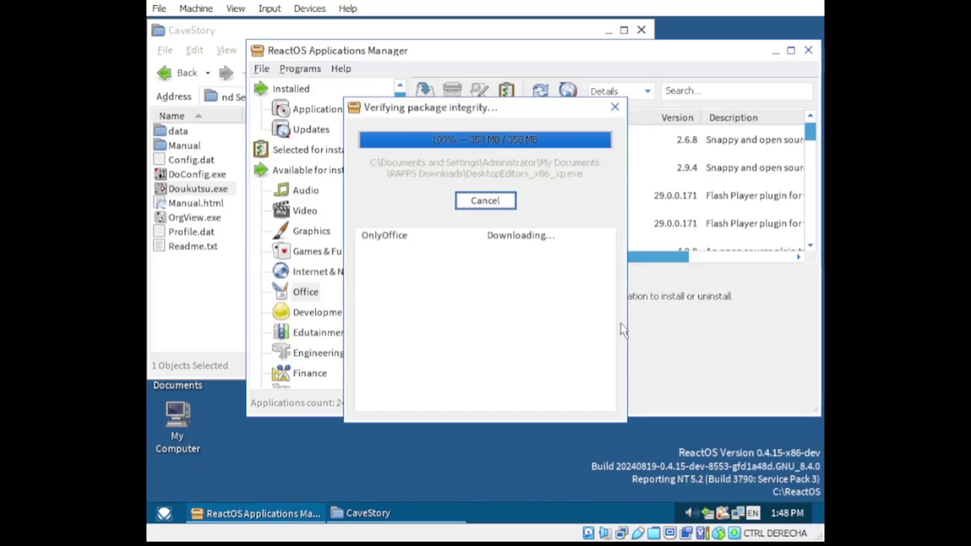
# - Install ONLYOFFICE Desktop Editors 7.3, accepting the license and keeping the default folder C:\Program Files\ONLYOFFICE\DesktopEditors
pyautogui.click(498, 307)
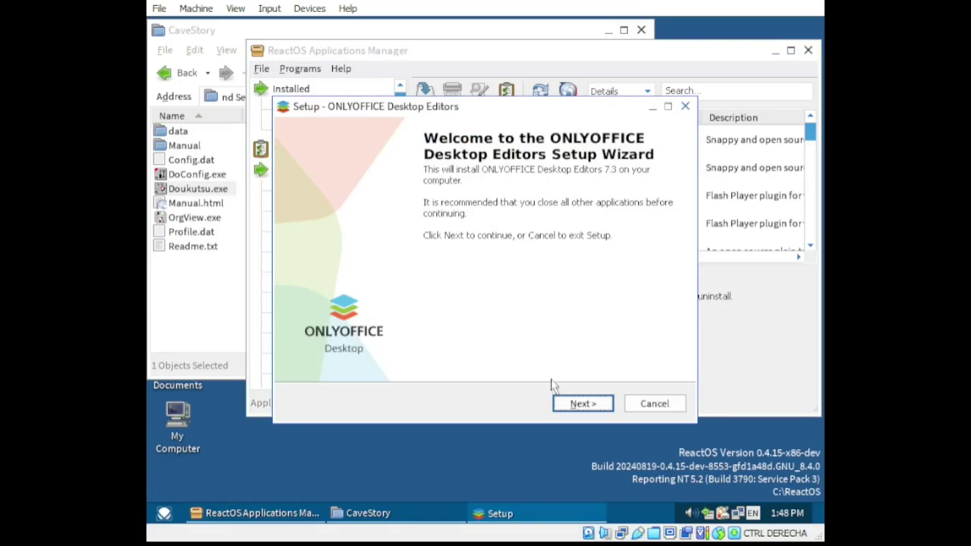
pyautogui.click(565, 402)
pyautogui.click(414, 352)
pyautogui.click(581, 405)
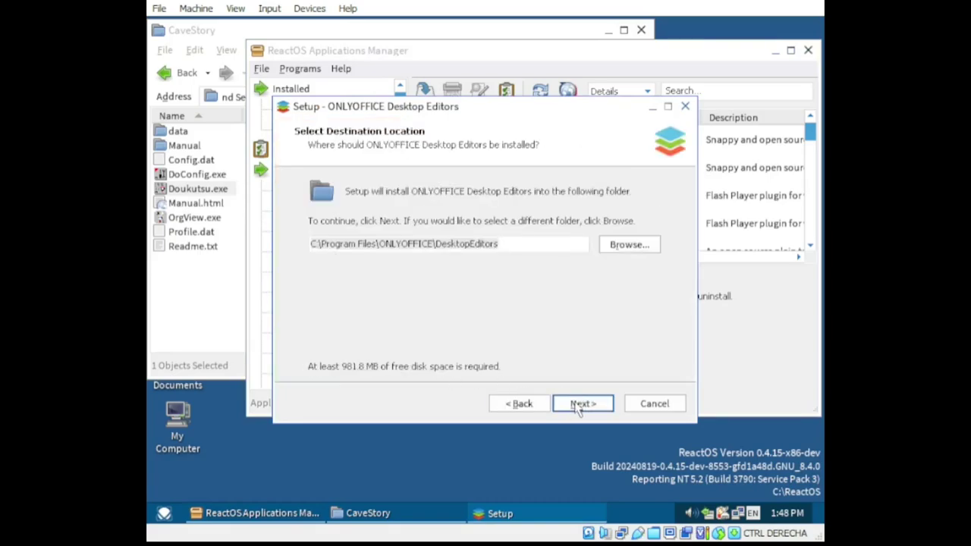
pyautogui.click(581, 404)
pyautogui.click(581, 404)
pyautogui.click(581, 404)
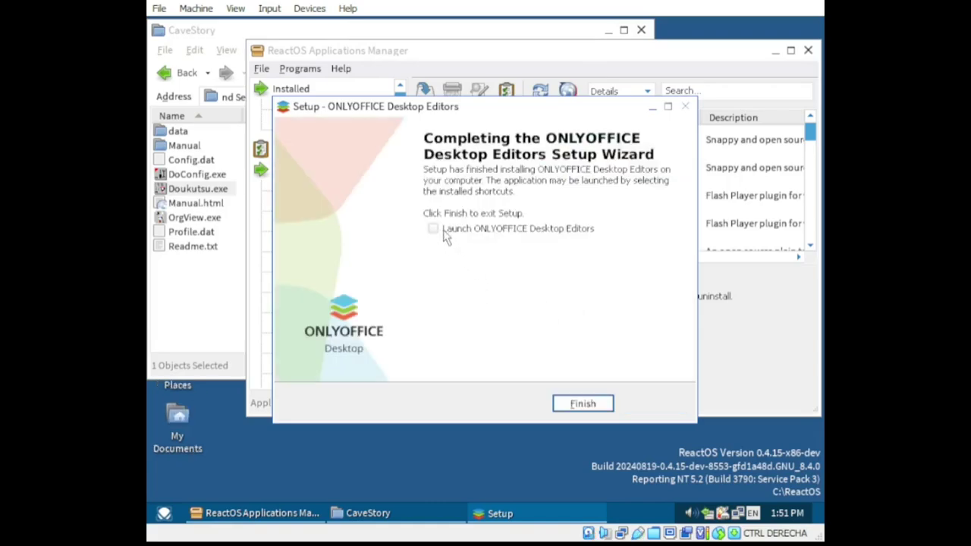
# - Finish the setup with Launch ONLYOFFICE Desktop Editors enabled and dismiss the missing-component error
pyautogui.click(446, 237)
pyautogui.click(583, 404)
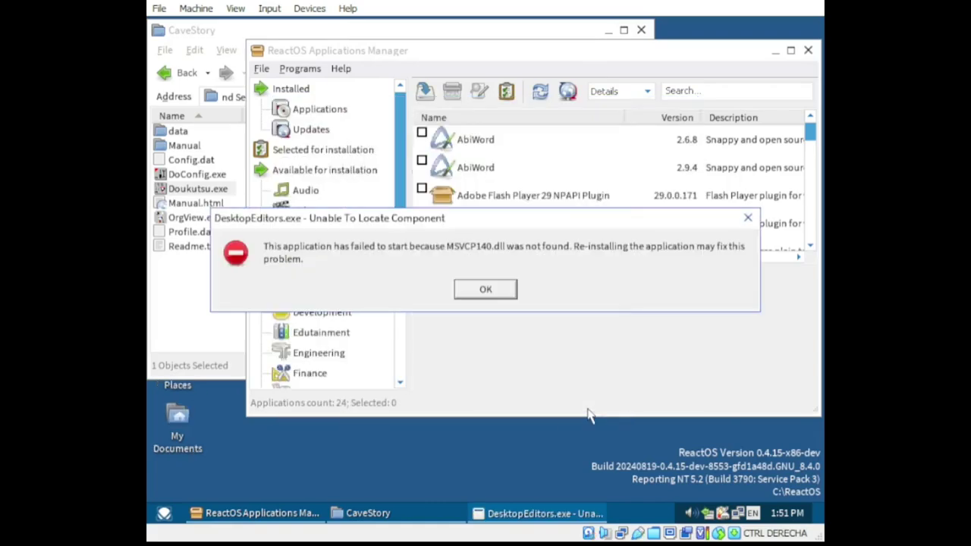
pyautogui.click(506, 295)
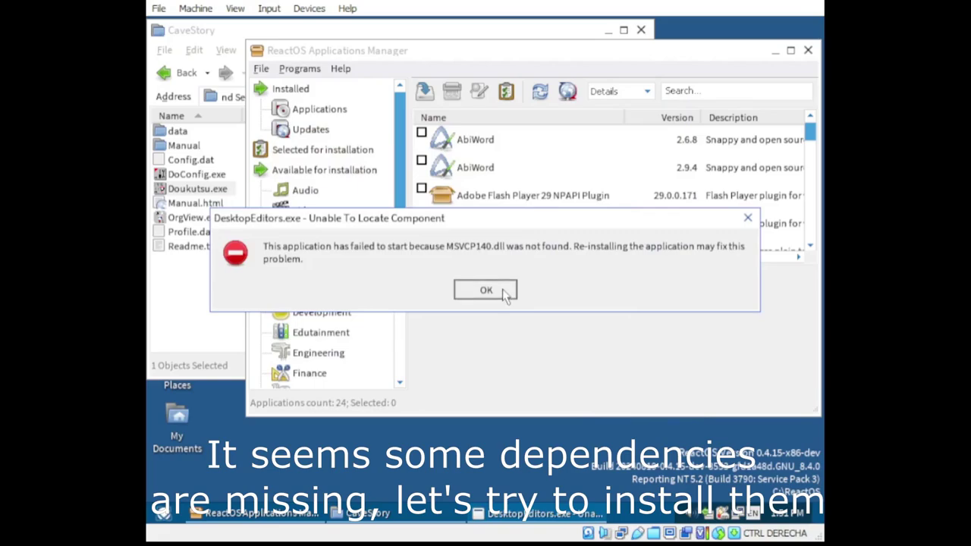
pyautogui.click(173, 237)
pyautogui.click(171, 72)
pyautogui.click(171, 72)
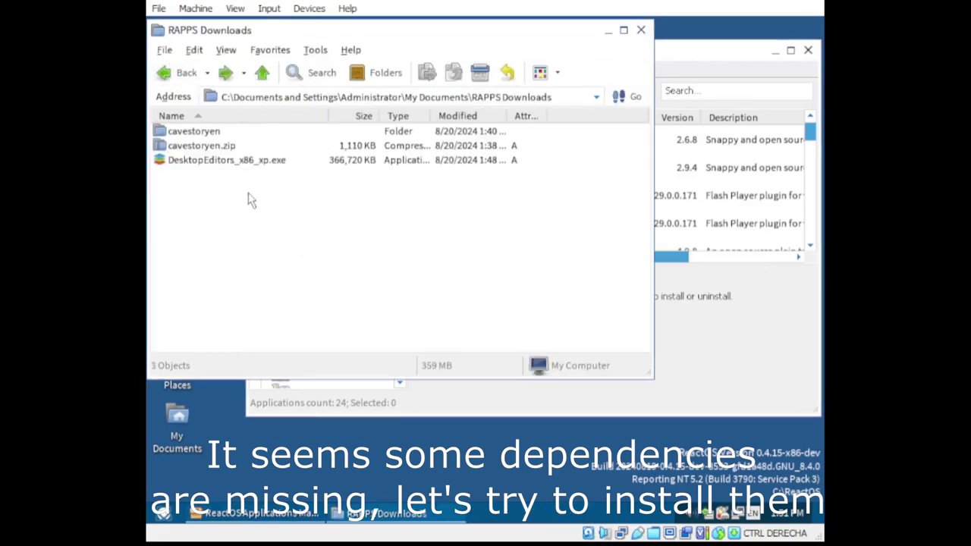
pyautogui.doubleClick(249, 161)
pyautogui.click(570, 303)
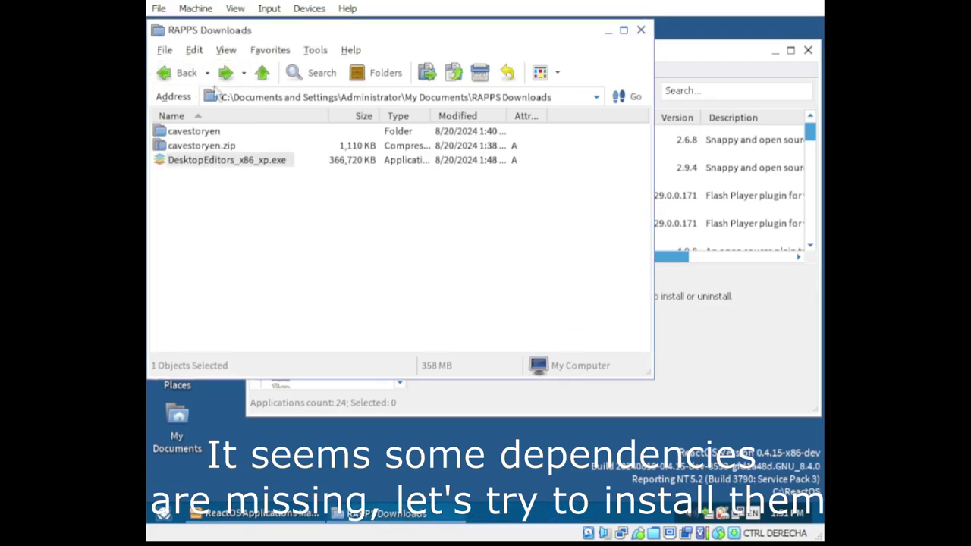
pyautogui.click(171, 73)
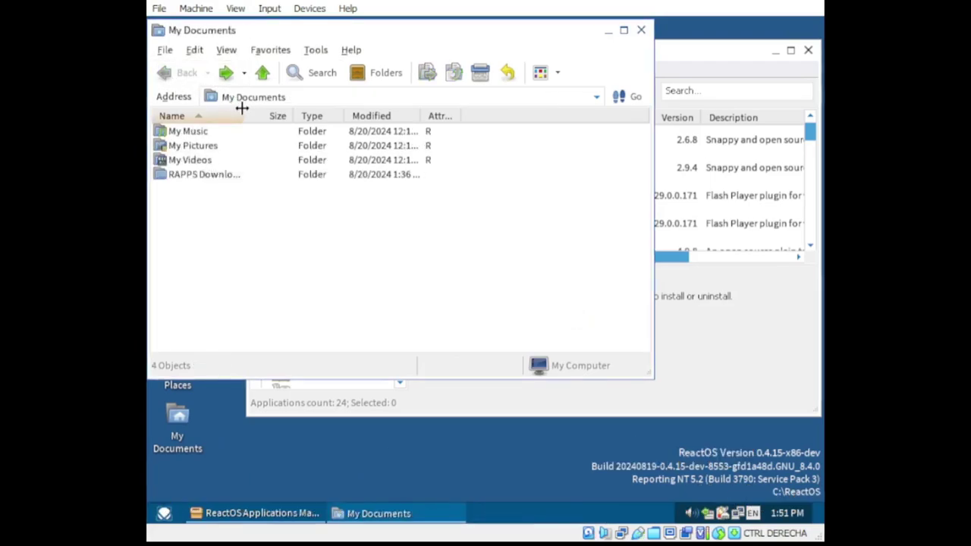
# - Close the My Documents window, try launching ONLYOFFICE Editors from the desktop and dismiss the error
pyautogui.click(641, 30)
pyautogui.doubleClick(178, 120)
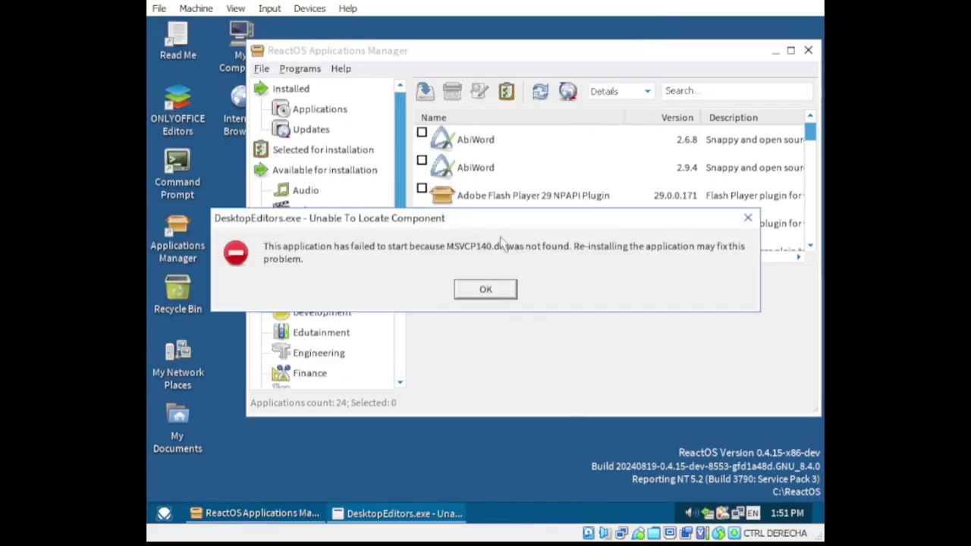
pyautogui.click(496, 290)
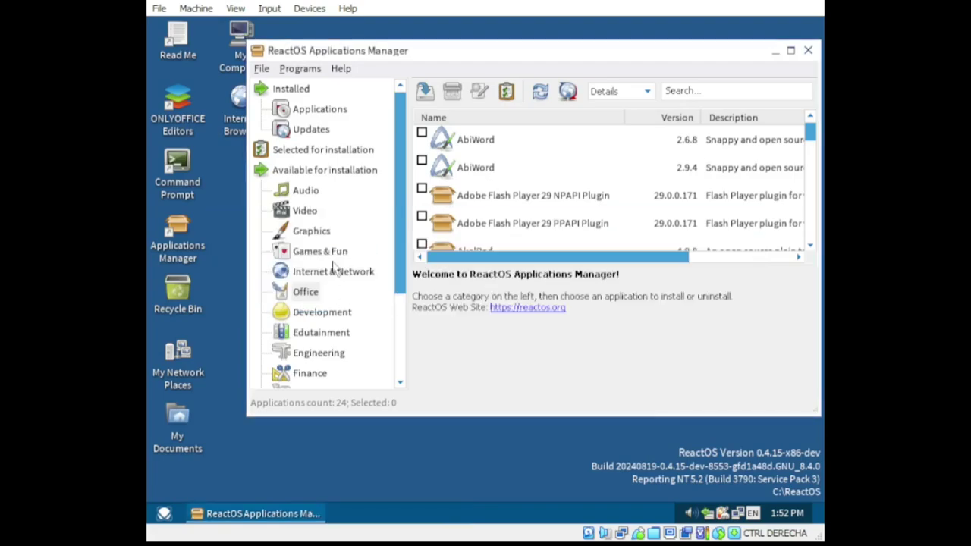
# - Look through the application categories, installed programs and updates for the missing MSVCP140.dll dependency
pyautogui.scroll(-2, 320, 195)
pyautogui.click(308, 372)
pyautogui.scroll(2, 306, 238)
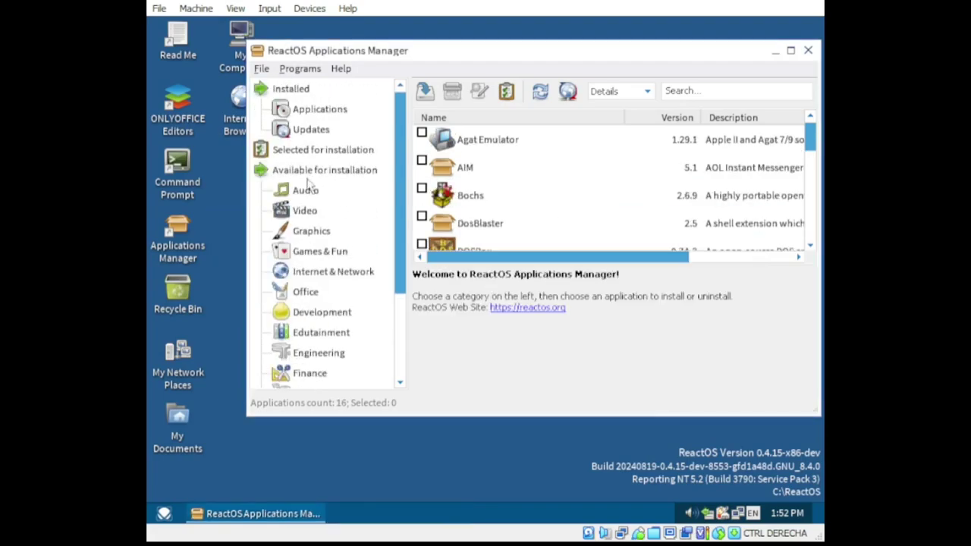
pyautogui.click(313, 171)
pyautogui.click(312, 106)
pyautogui.click(317, 130)
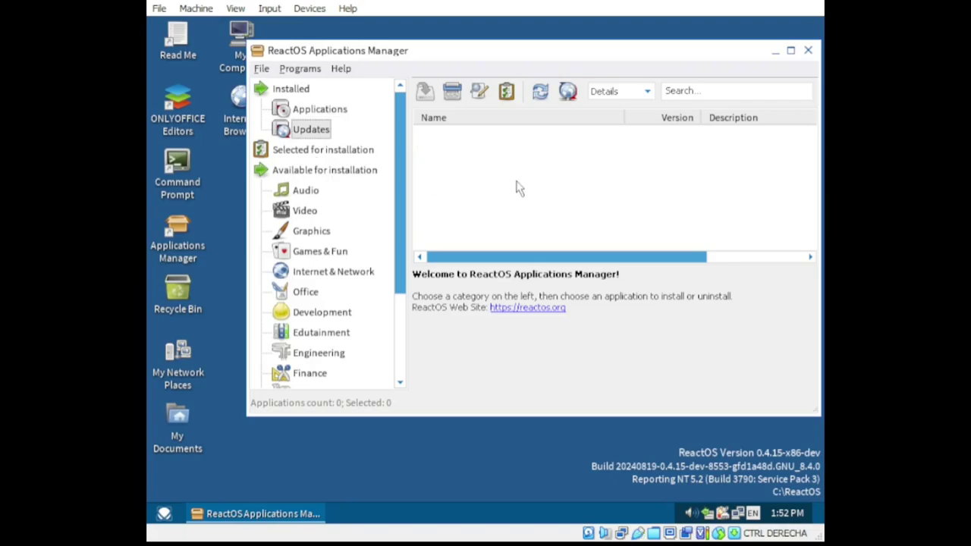
pyautogui.click(342, 171)
pyautogui.click(330, 150)
# - Search all applications available for installation for "msvc"
pyautogui.click(323, 171)
pyautogui.click(704, 92)
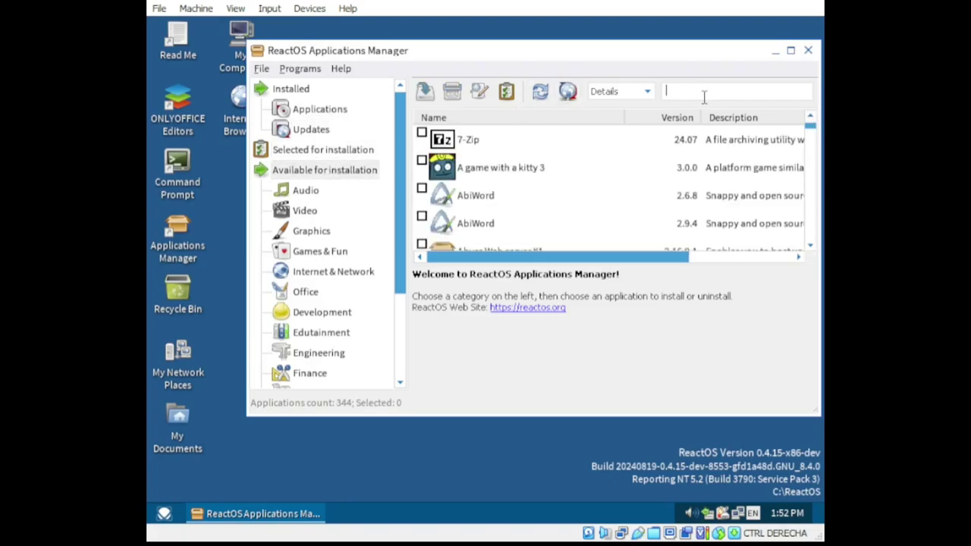
pyautogui.write('msv')
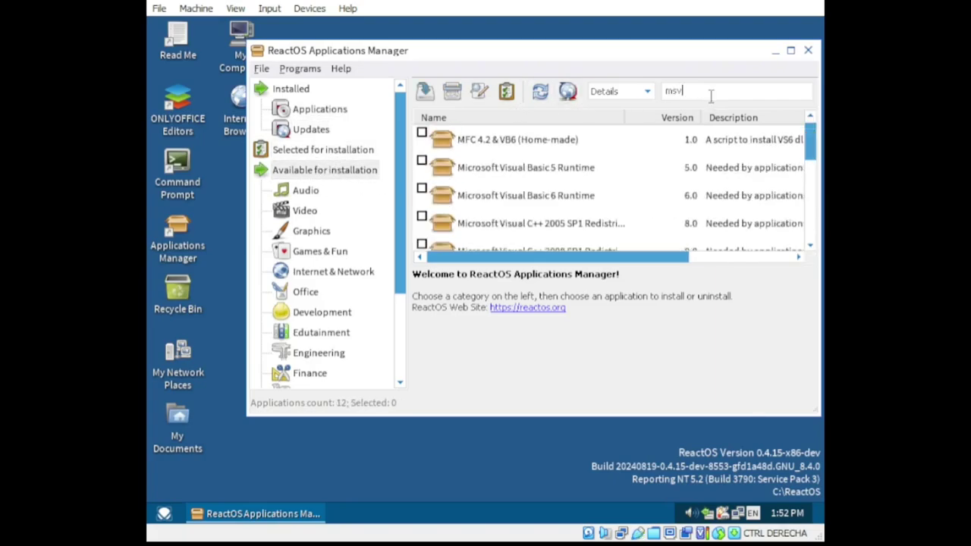
pyautogui.click(733, 259)
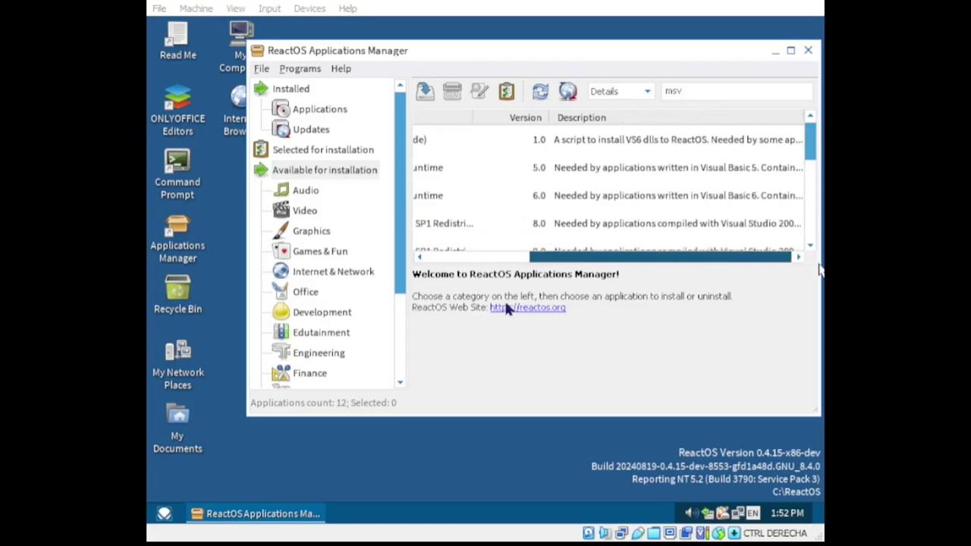
pyautogui.moveTo(741, 256); pyautogui.dragTo(638, 255)
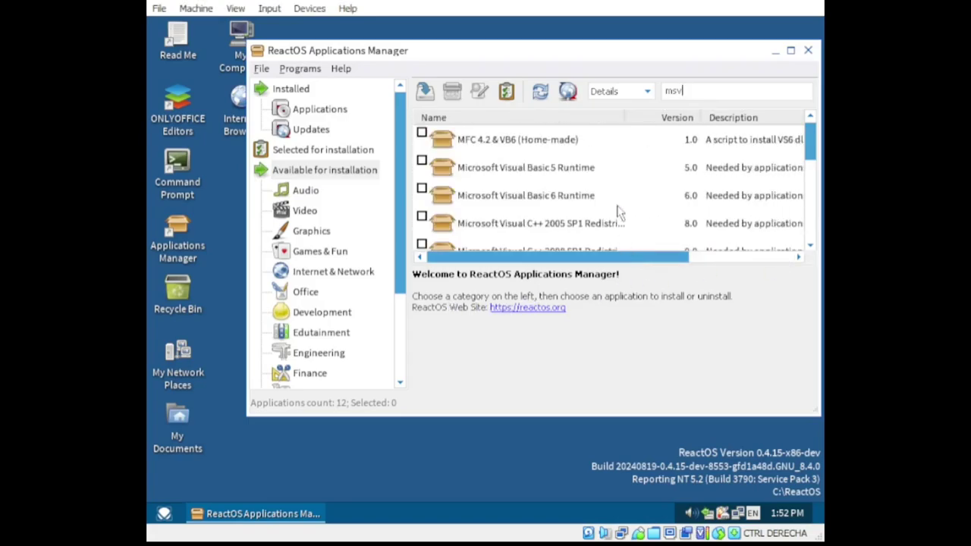
pyautogui.write('c')
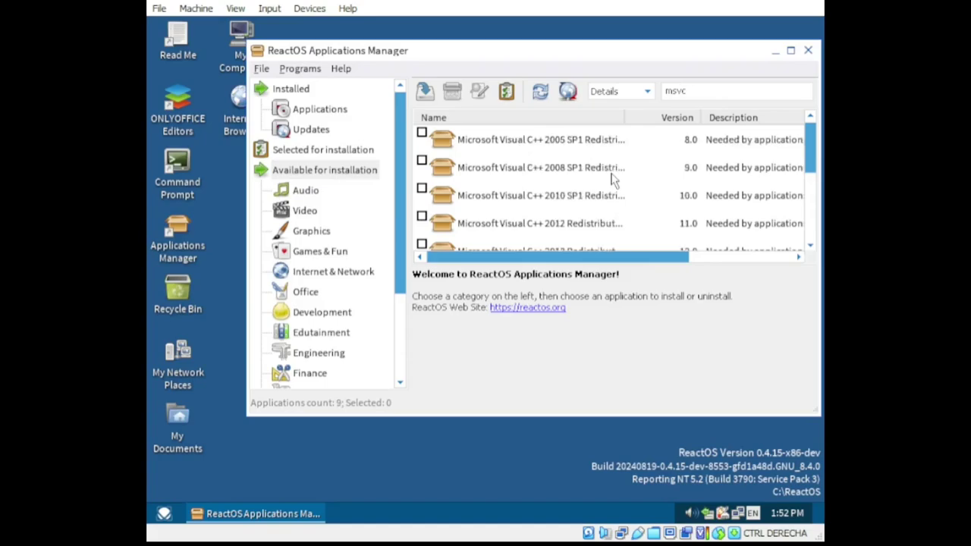
# - Refine the application search to "msvcp140" and start installing the Microsoft Visual C++ 2017 Redistributable
pyautogui.write('p140')
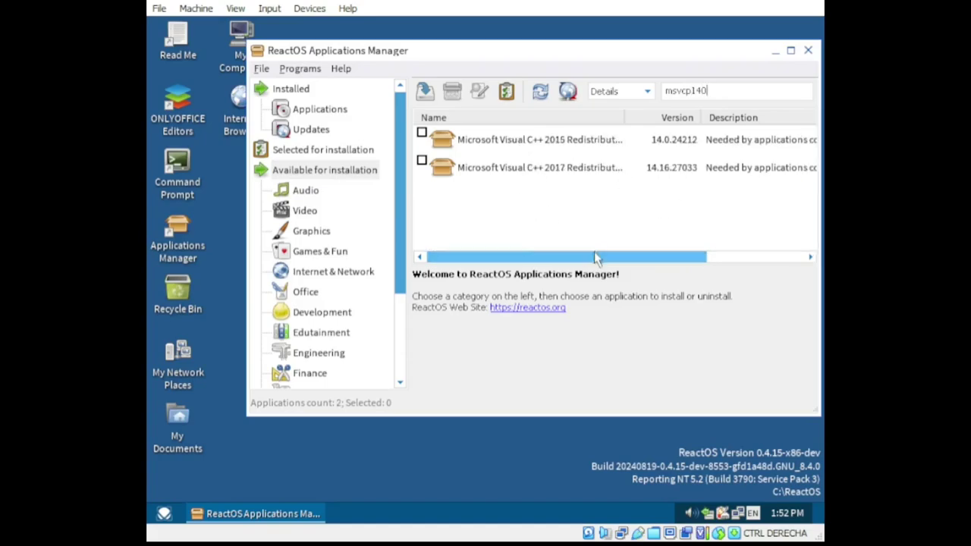
pyautogui.moveTo(538, 258)
pyautogui.mouseDown()
pyautogui.moveTo(637, 258)
pyautogui.moveTo(539, 260)
pyautogui.mouseUp()
pyautogui.click(541, 173)
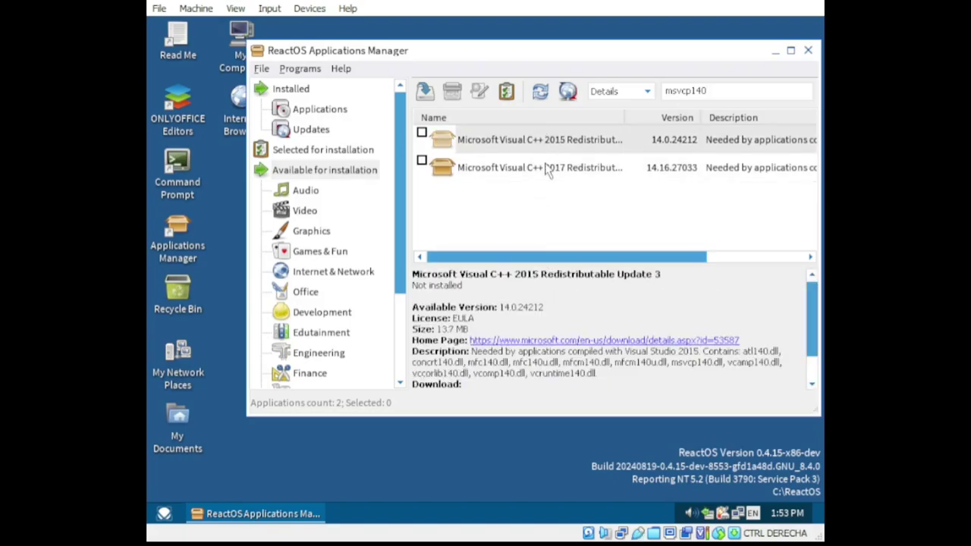
pyautogui.doubleClick(614, 178)
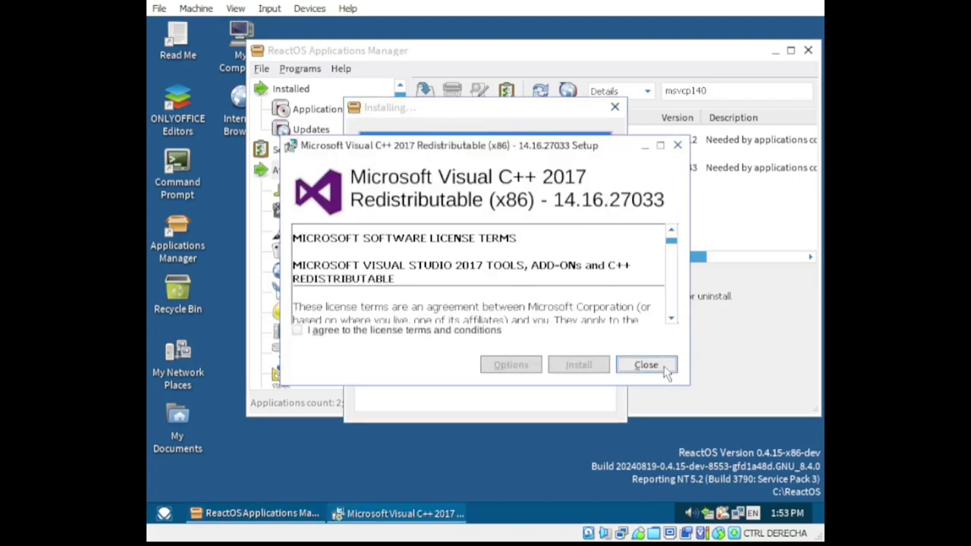
# - Agree to the license terms and install the Visual C++ 2017 Redistributable (x86) 14.16.27033
pyautogui.scroll(-15, 541, 288)
pyautogui.click(541, 289)
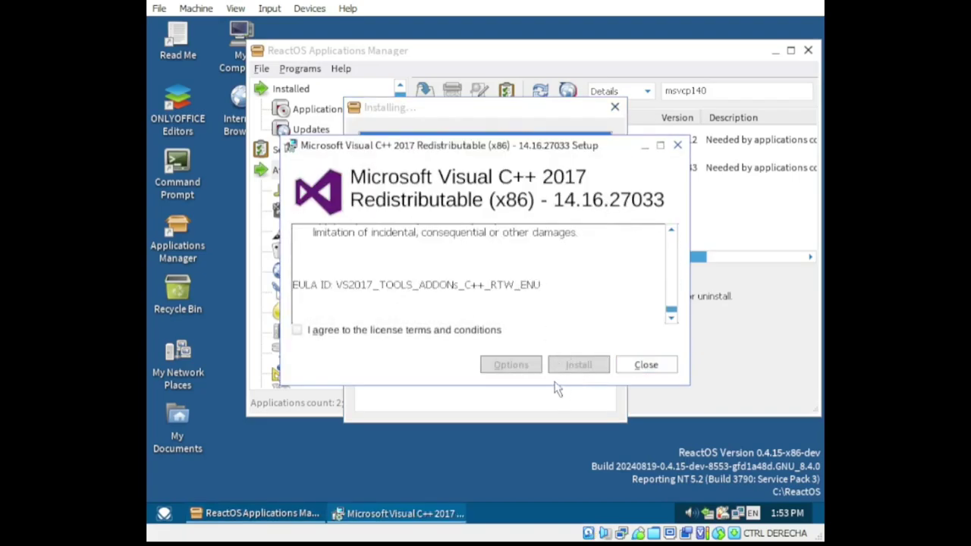
pyautogui.click(299, 332)
pyautogui.click(578, 365)
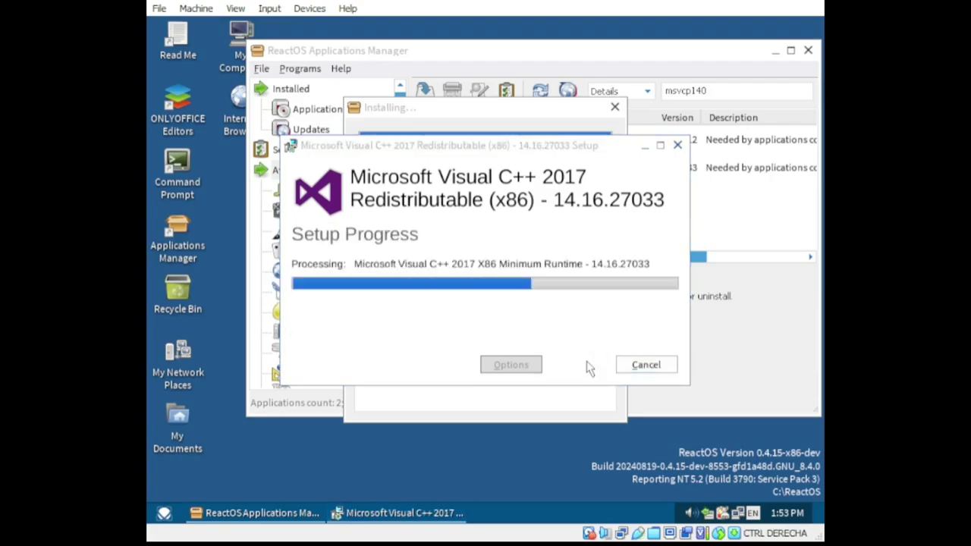
# - Close the redistributable setup, try launching ONLYOFFICE Editors from the desktop and dismiss the error
pyautogui.click(647, 365)
pyautogui.doubleClick(184, 131)
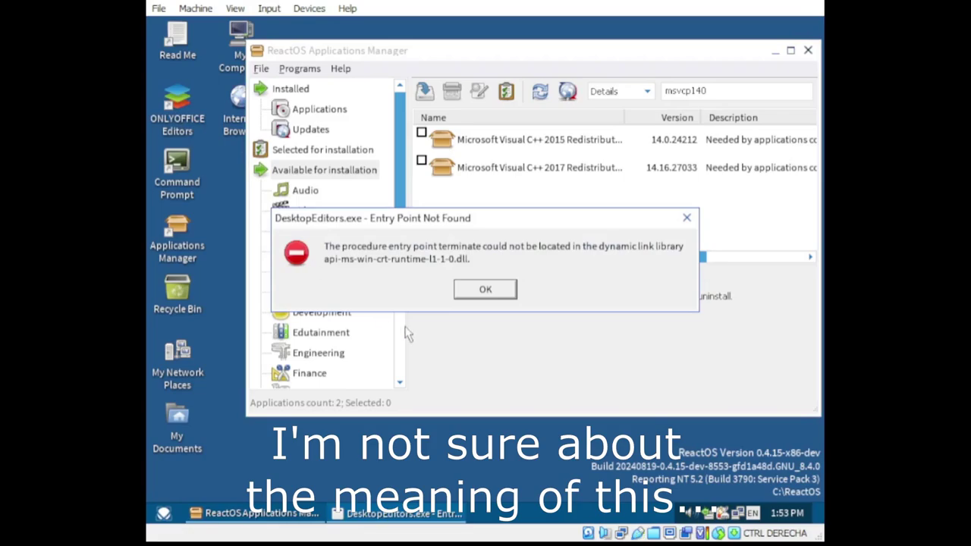
pyautogui.click(492, 289)
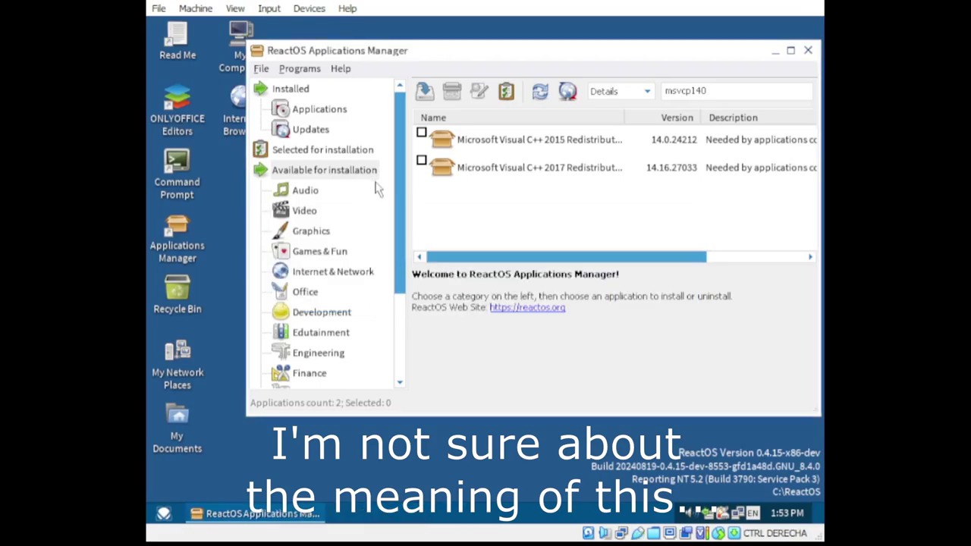
# - Clear the search filter and start installing LibreOffice from the Office category
pyautogui.click(297, 296)
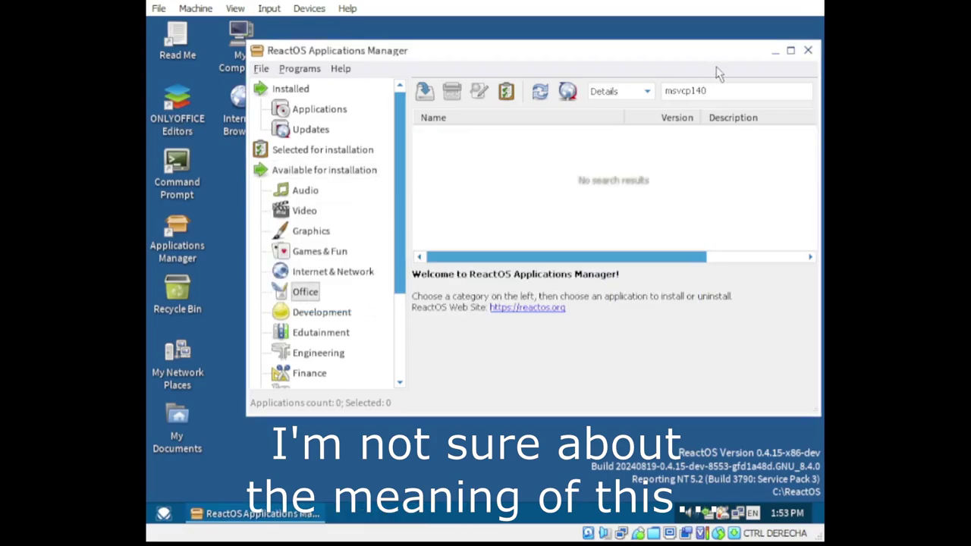
pyautogui.click(737, 89)
pyautogui.hotkey('ctrl', 'a')
pyautogui.press('BackSpace')
pyautogui.scroll(-4, 602, 221)
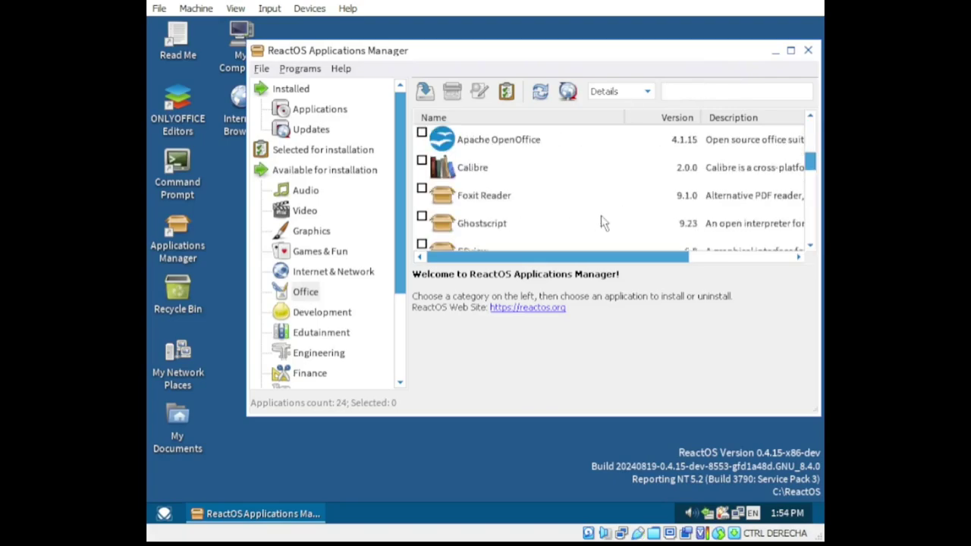
pyautogui.doubleClick(477, 148)
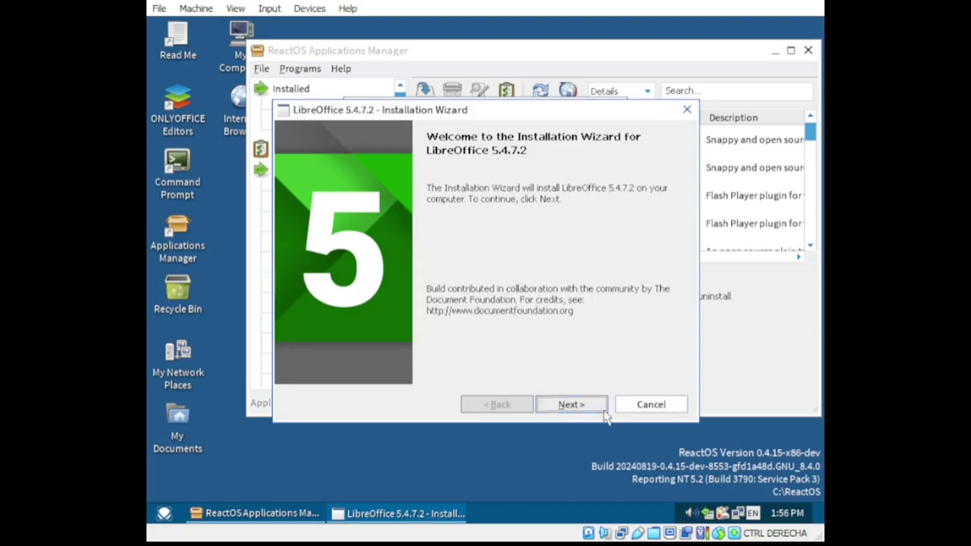
# - Install LibreOffice 5.4.7.2 with the wizard's default settings and dismiss the entry point error
pyautogui.click(577, 406)
pyautogui.click(575, 406)
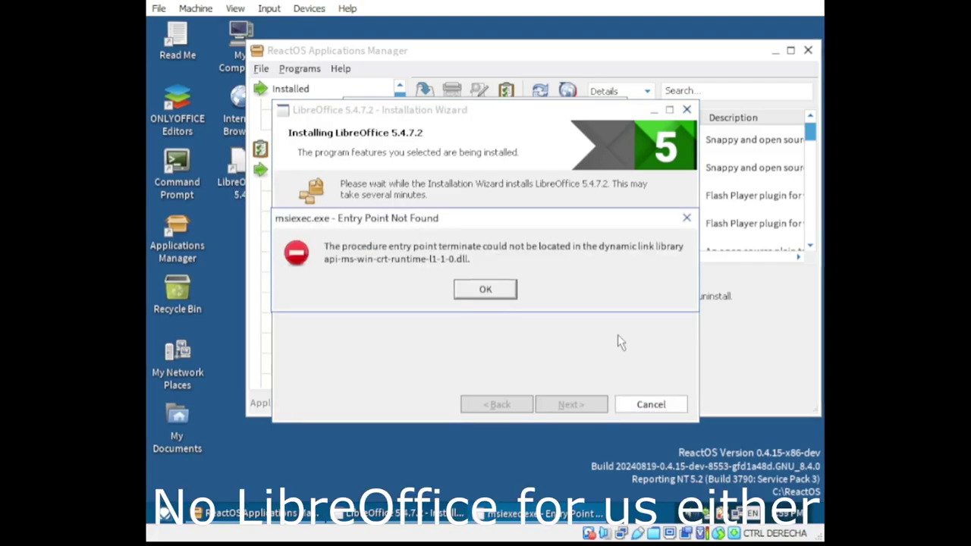
pyautogui.click(497, 290)
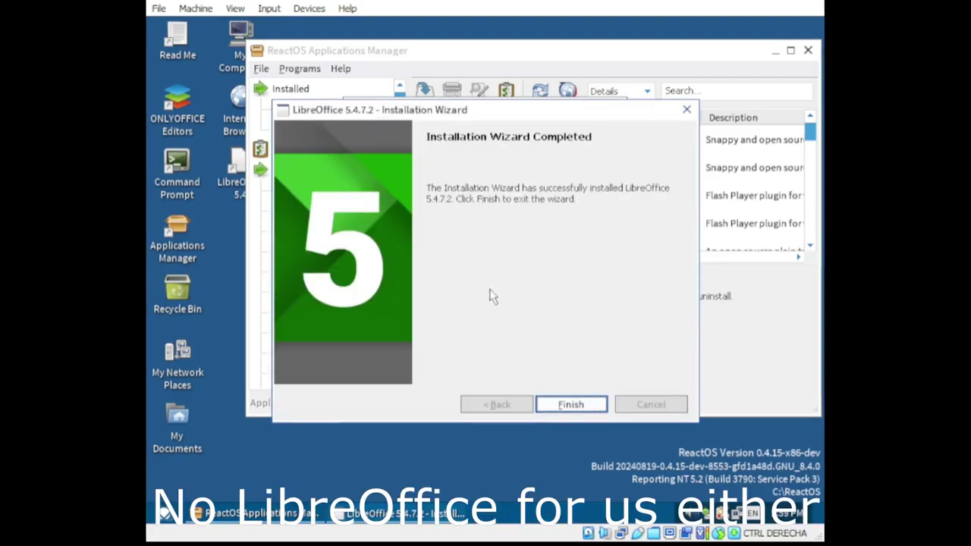
# - Finish the LibreOffice wizard, try launching LibreOffice from the desktop and dismiss the error
pyautogui.click(571, 404)
pyautogui.doubleClick(240, 182)
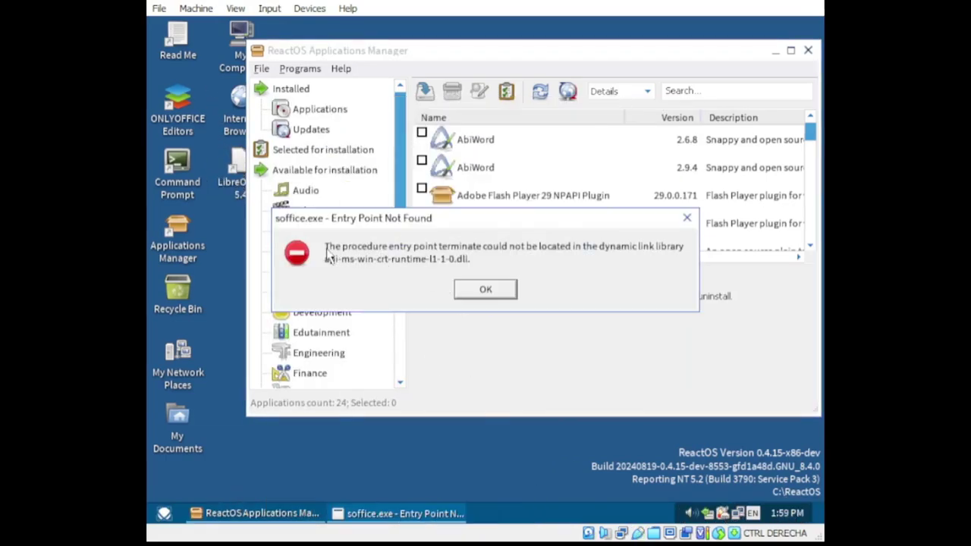
pyautogui.click(498, 293)
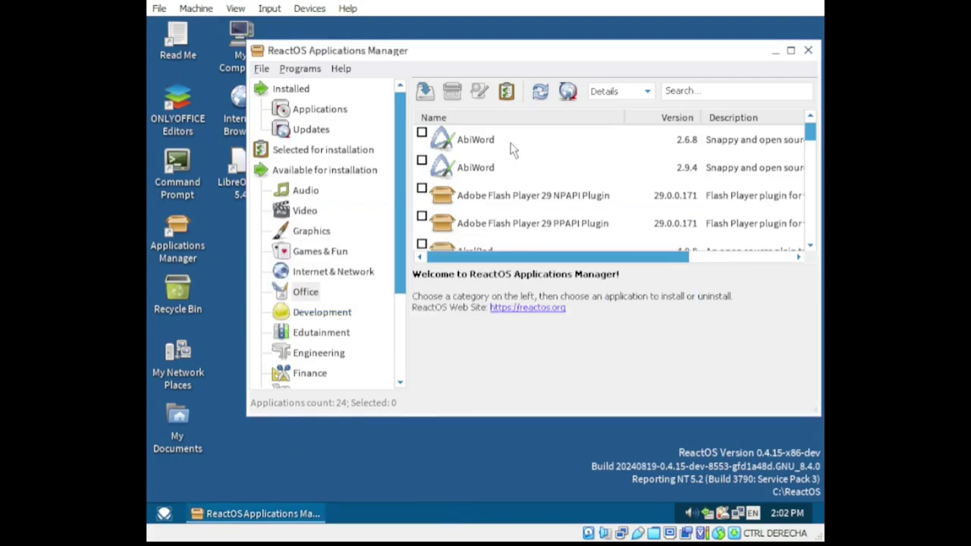
# - Try to install AbiWord 2.9.4 and 2.6.8, dismissing the download errors
pyautogui.doubleClick(507, 168)
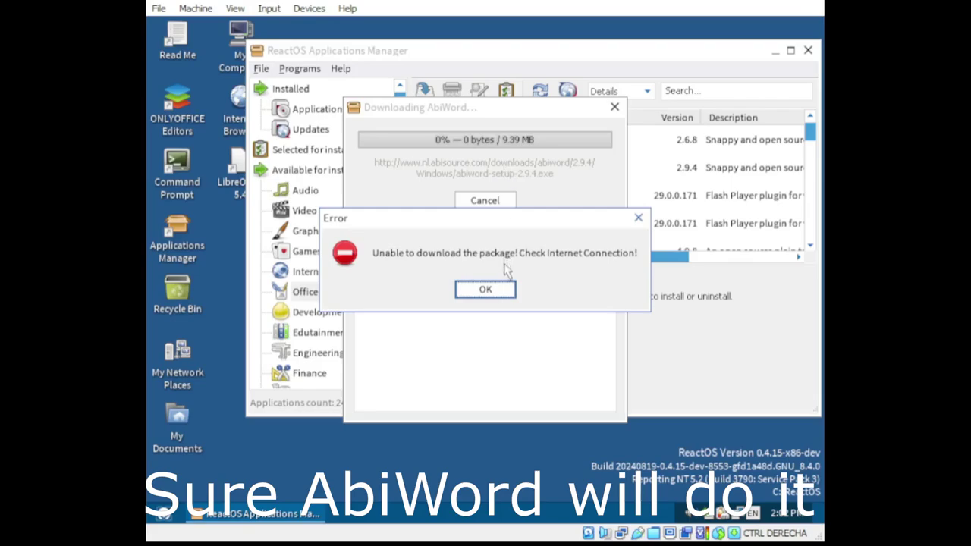
pyautogui.click(486, 289)
pyautogui.doubleClick(470, 173)
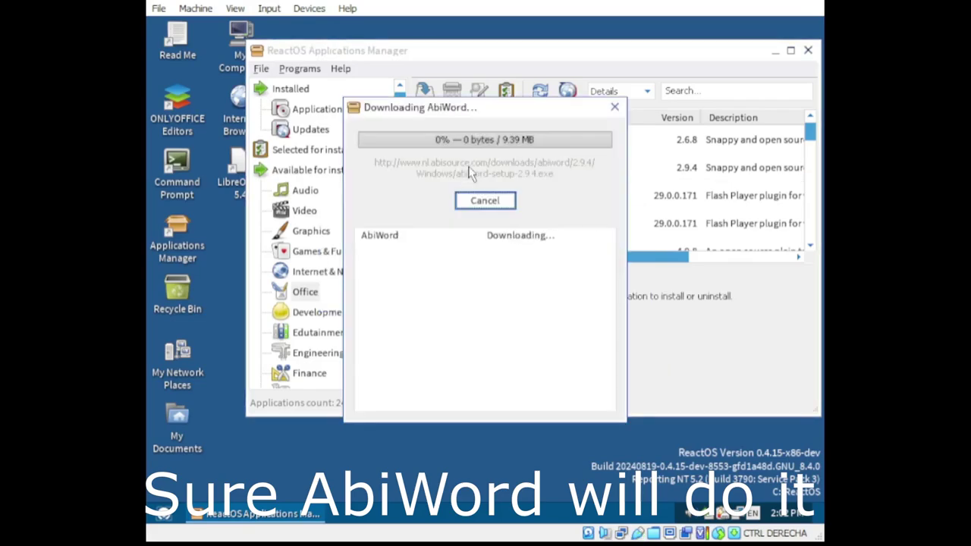
pyautogui.click(484, 288)
pyautogui.doubleClick(491, 150)
pyautogui.click(486, 288)
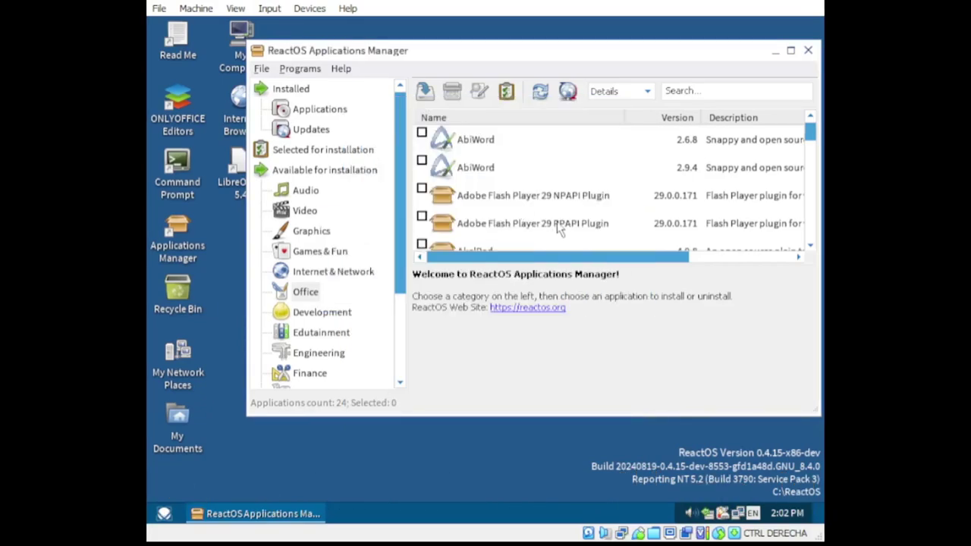
# - Start installing Apache OpenOffice 4.1.15 from the Office category and unpack its installation files
pyautogui.scroll(-2, 559, 227)
pyautogui.doubleClick(507, 145)
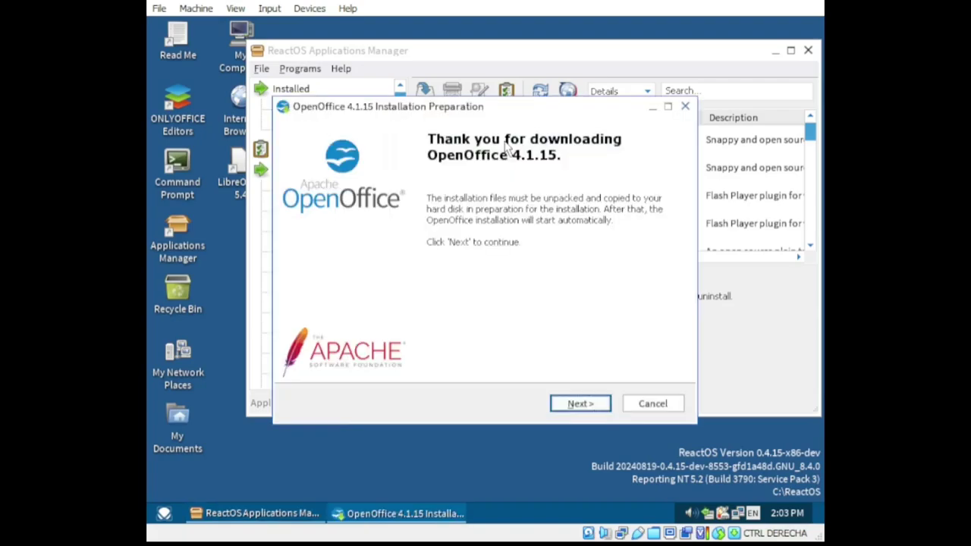
pyautogui.click(598, 411)
pyautogui.click(580, 404)
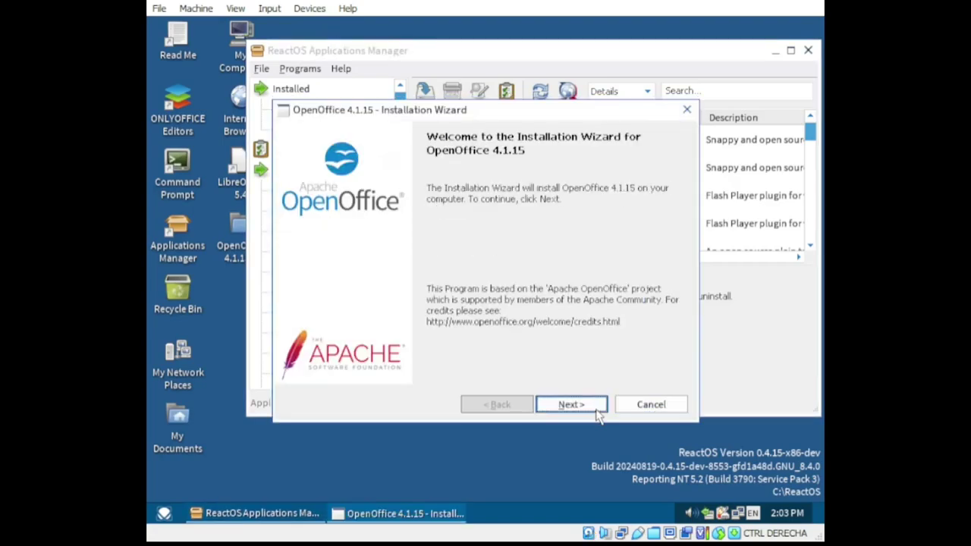
# - Install OpenOffice 4.1.15 with the wizard's default settings and finish the wizard
pyautogui.click(583, 408)
pyautogui.click(584, 409)
pyautogui.click(583, 408)
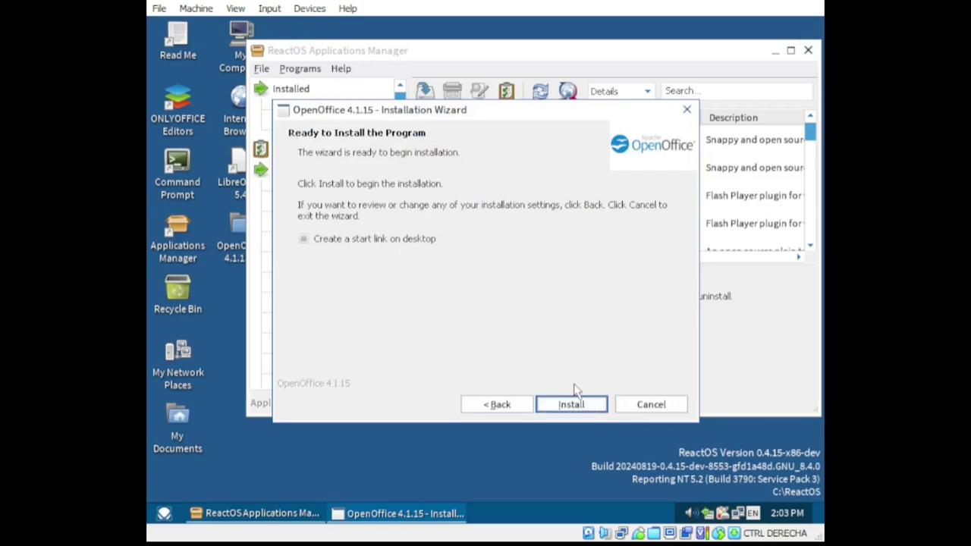
pyautogui.click(582, 408)
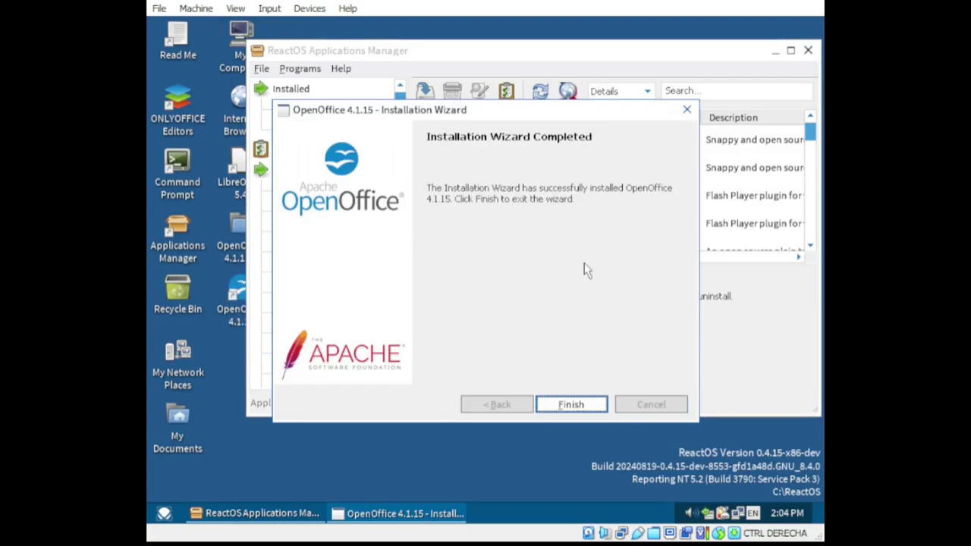
pyautogui.click(559, 410)
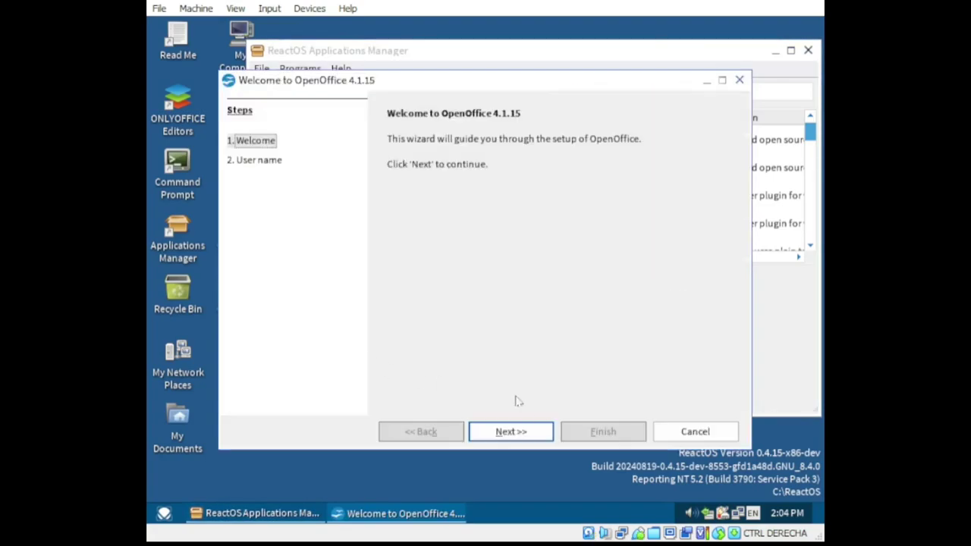
# - Complete the OpenOffice welcome wizard without changing the user details and create a new text document
pyautogui.click(510, 430)
pyautogui.click(603, 432)
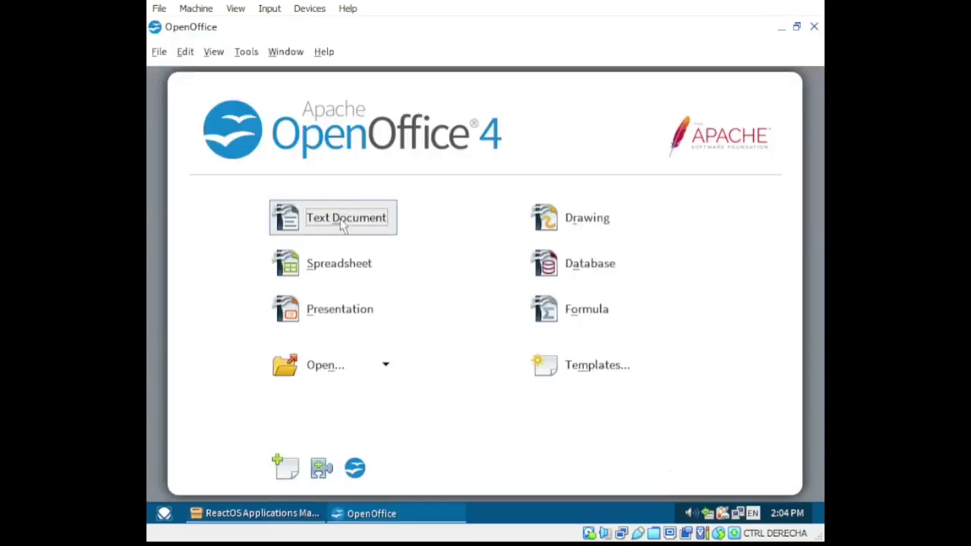
pyautogui.click(345, 219)
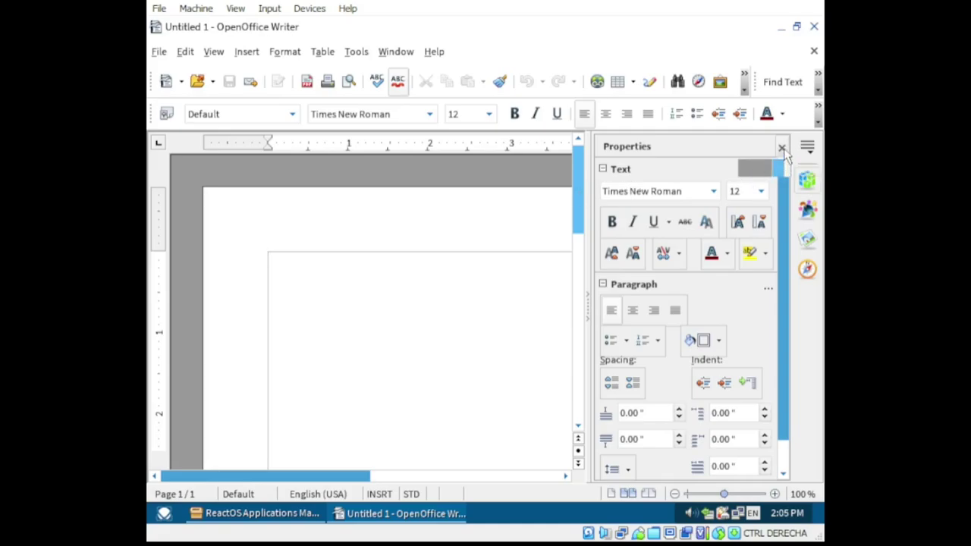
# - Close the Properties sidebar in Writer and bring the minimized document window back up
pyautogui.click(808, 147)
pyautogui.click(538, 175)
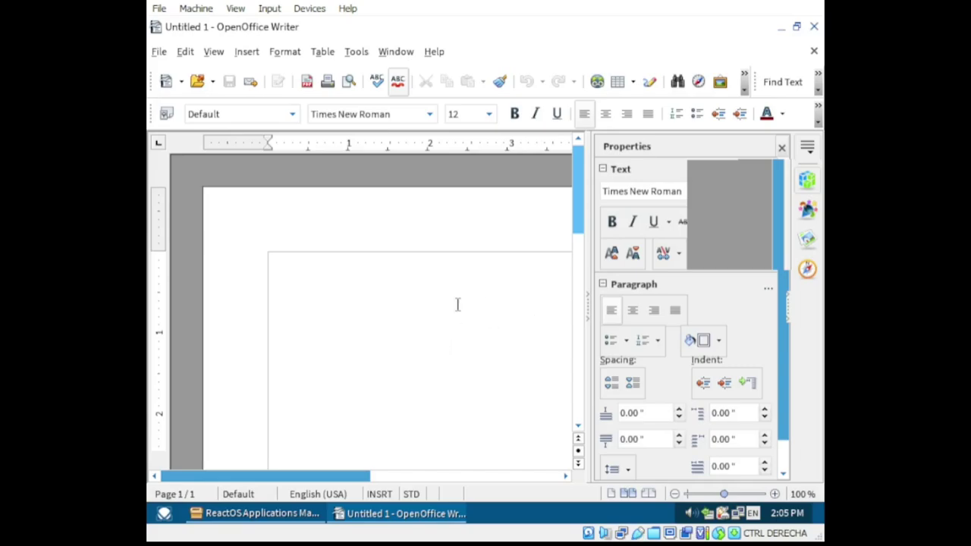
pyautogui.press('Return')
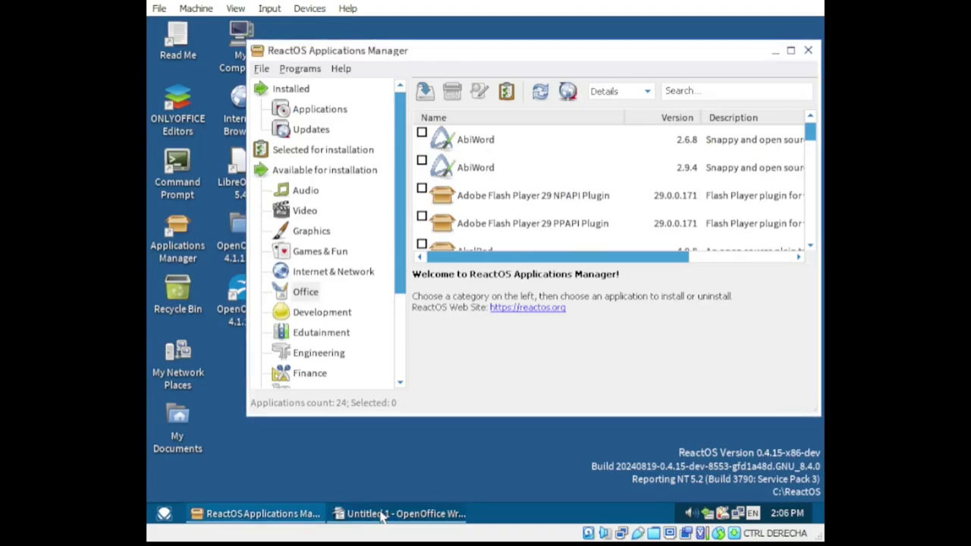
pyautogui.click(381, 514)
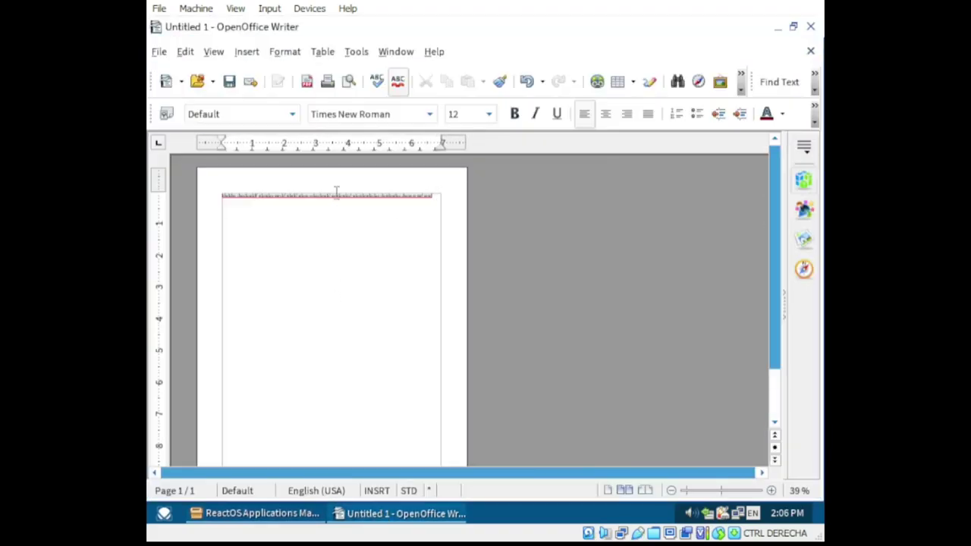
# - Delete all the random test text from the Writer document at a readable zoom level
pyautogui.doubleClick(247, 196)
pyautogui.click(650, 263)
pyautogui.click(771, 491)
pyautogui.click(772, 491)
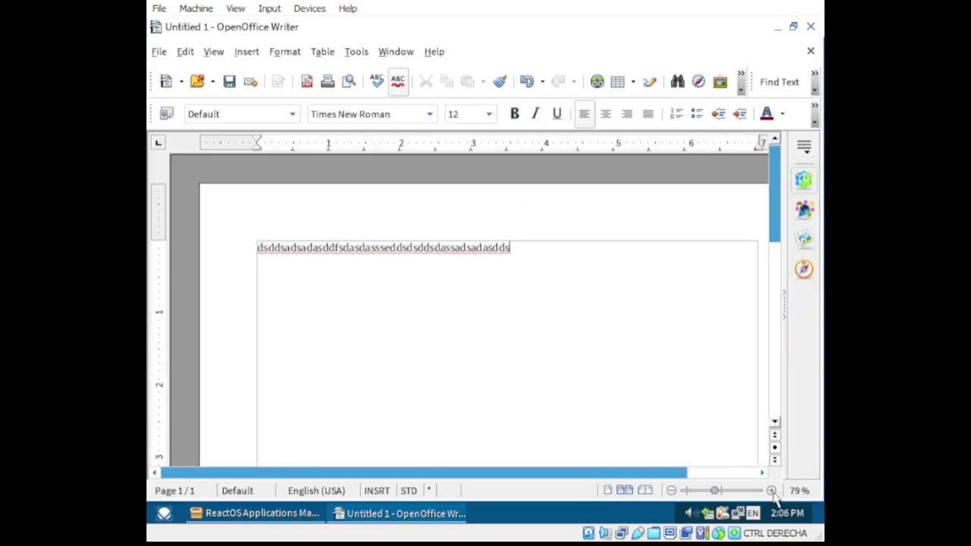
pyautogui.click(680, 490)
pyautogui.press('BackSpace')
pyautogui.press('BackSpace')
pyautogui.press('BackSpace')
pyautogui.press('BackSpace')
pyautogui.press('BackSpace')
pyautogui.press('BackSpace')
pyautogui.press('BackSpace')
pyautogui.press('BackSpace')
pyautogui.press('BackSpace')
pyautogui.press('BackSpace')
pyautogui.press('BackSpace')
pyautogui.press('BackSpace')
pyautogui.press('BackSpace')
pyautogui.press('BackSpace')
pyautogui.press('BackSpace')
pyautogui.press('BackSpace')
pyautogui.press('BackSpace')
pyautogui.press('BackSpace')
pyautogui.press('BackSpace')
pyautogui.press('BackSpace')
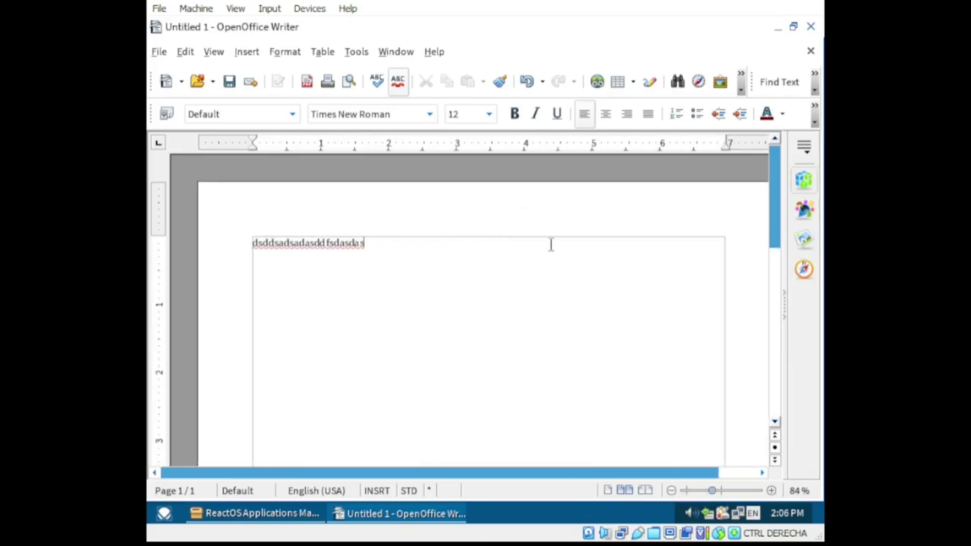
pyautogui.press('BackSpace')
pyautogui.press('BackSpace')
pyautogui.press('BackSpace')
pyautogui.press('BackSpace')
pyautogui.press('BackSpace')
pyautogui.press('BackSpace')
pyautogui.press('BackSpace')
pyautogui.press('BackSpace')
pyautogui.press('BackSpace')
pyautogui.press('BackSpace')
pyautogui.press('BackSpace')
pyautogui.press('BackSpace')
pyautogui.press('BackSpace')
pyautogui.press('BackSpace')
pyautogui.press('BackSpace')
pyautogui.press('BackSpace')
pyautogui.press('BackSpace')
pyautogui.press('BackSpace')
pyautogui.press('BackSpace')
pyautogui.press('BackSpace')
# - Turn on centered alignment and bold, and minimize and restore the Writer window to refresh it
pyautogui.click(606, 113)
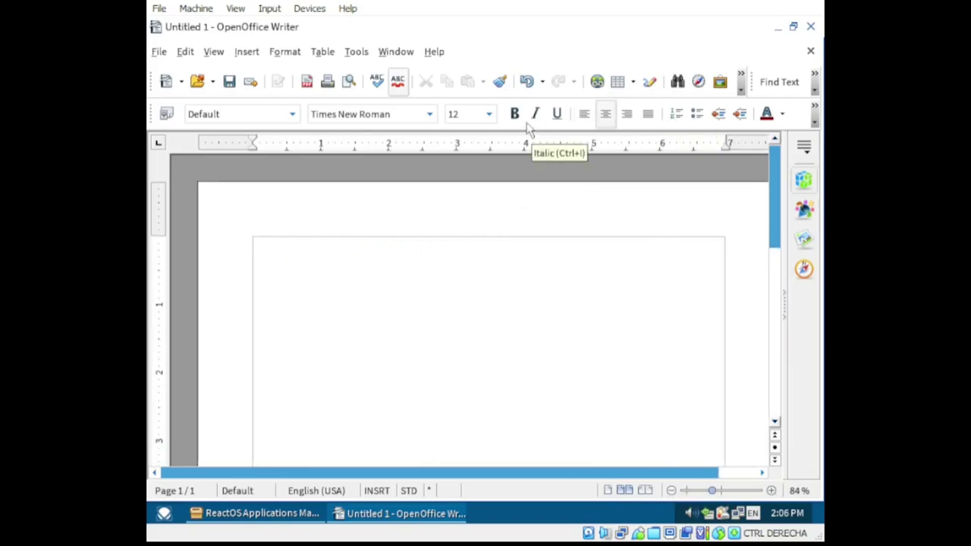
pyautogui.click(515, 114)
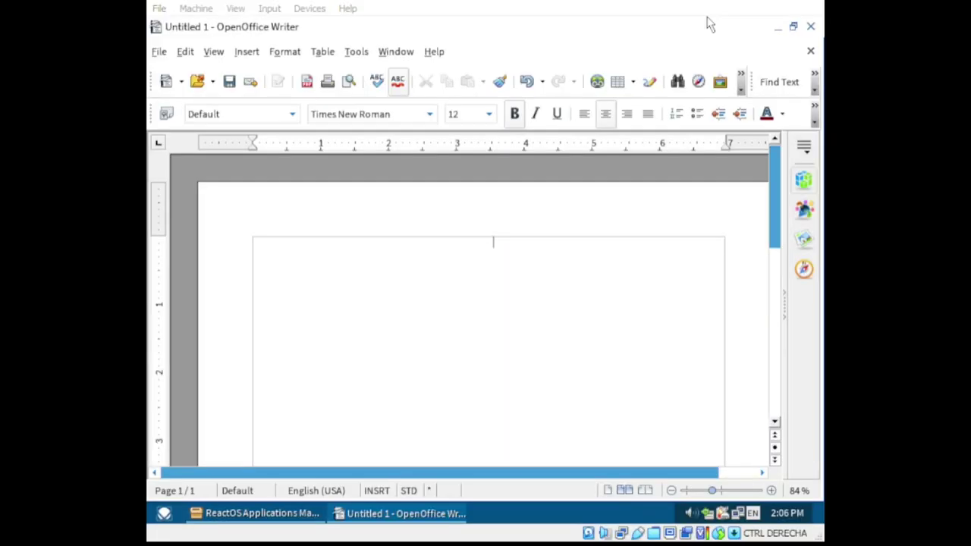
pyautogui.click(709, 24)
pyautogui.click(778, 27)
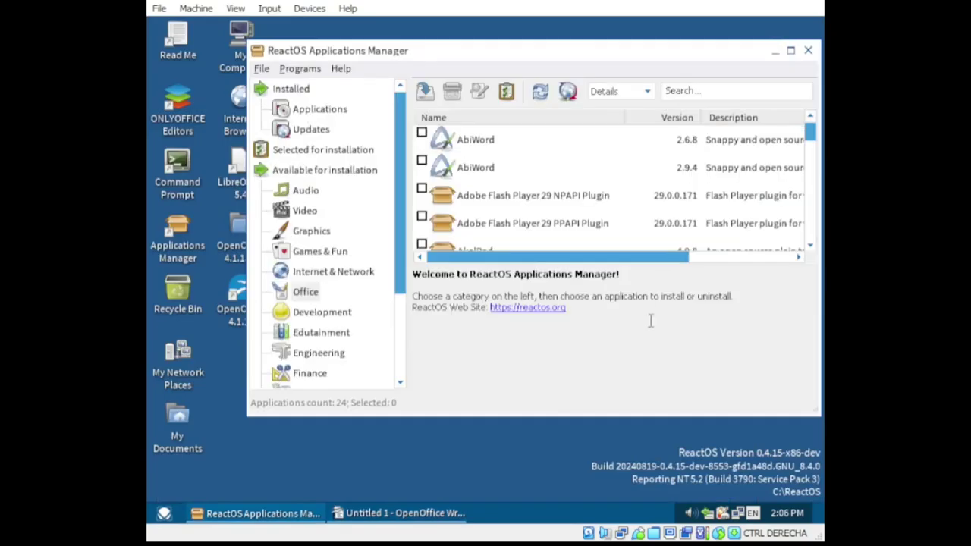
pyautogui.click(402, 514)
# - Enter the centered bold line "ABBBBBBVVVVVV" and a justified, non-bold line "dsadasdasd dasdasd" below it
pyautogui.write('ABBBBBBVVVVVV')
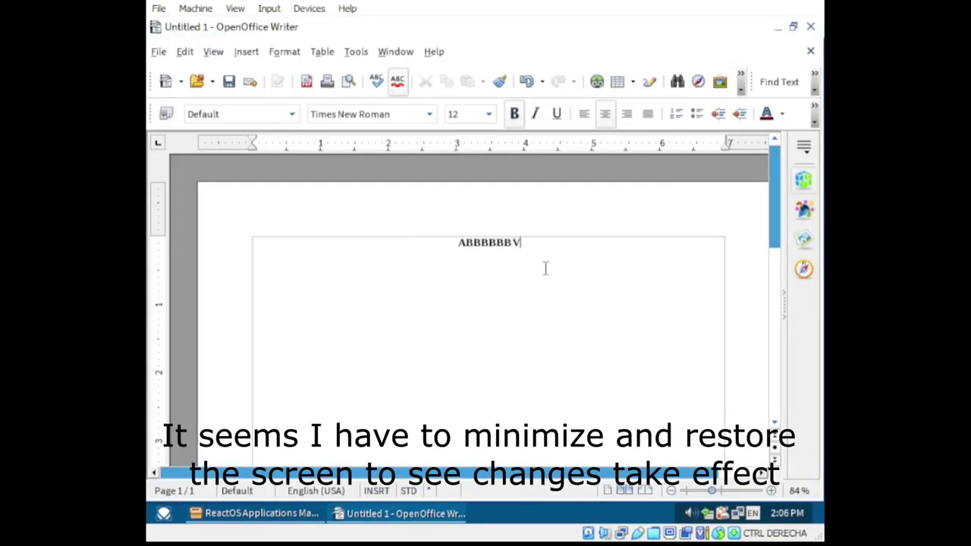
pyautogui.click(648, 114)
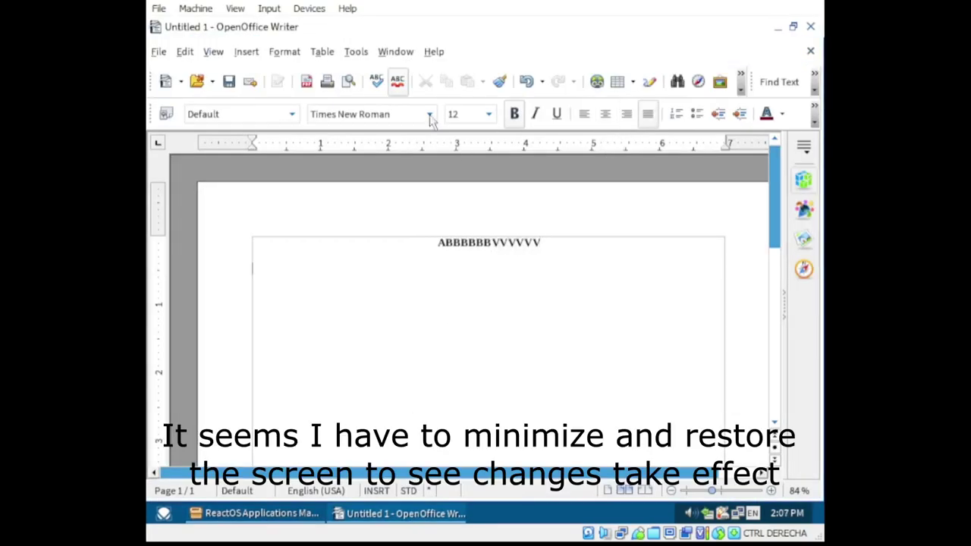
pyautogui.write('asdasd dasdasd')
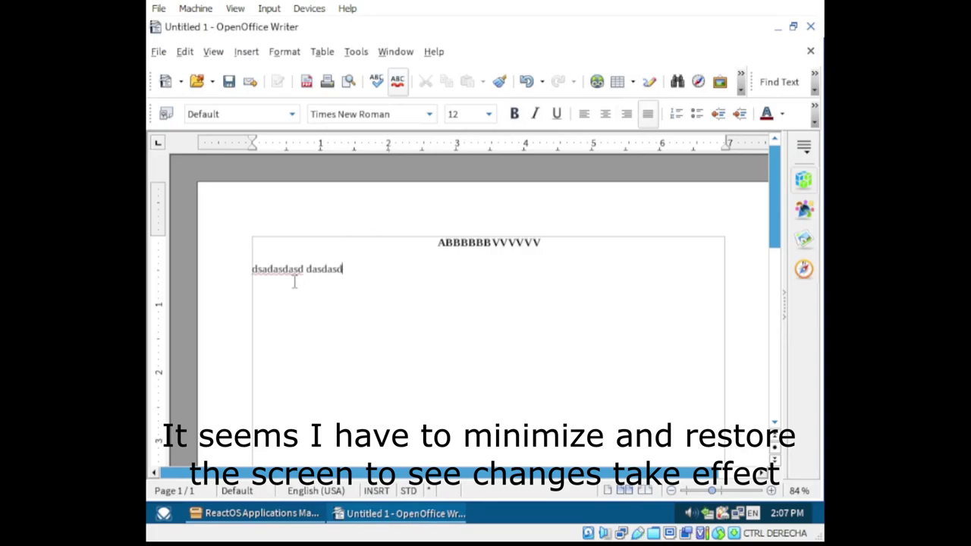
# - Extend the line below the centered heading with random text and add three short lines of random letters beneath it
pyautogui.write('asdsadsad dasdsadsadsadsadsadsadsdasdsa dasdasd dsdasdasdas d')
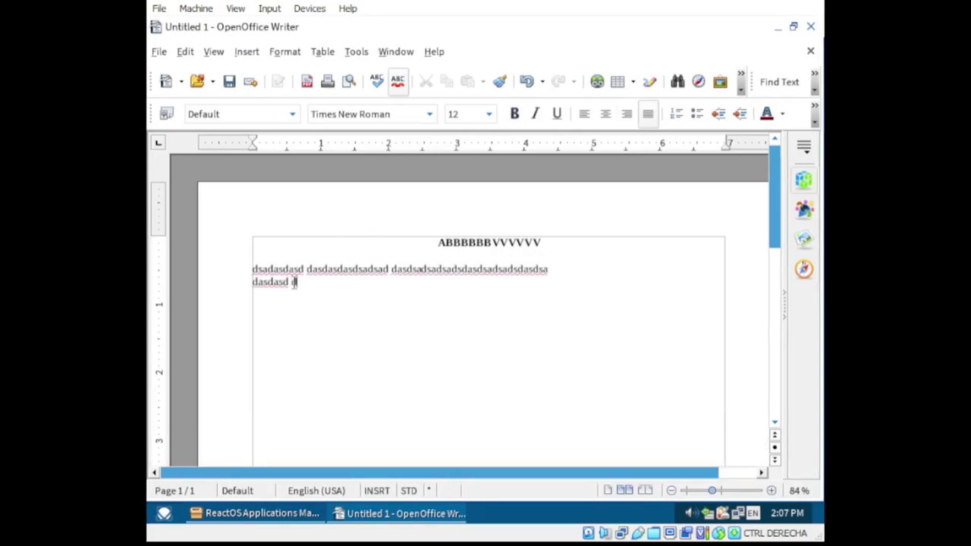
pyautogui.press('Return')
pyautogui.press('Return')
pyautogui.write('dadasdasdsa')
pyautogui.press('Return')
pyautogui.write('dasdasdasdddasdasdasda')
pyautogui.press('Return')
pyautogui.write('dasdasdasdasda')
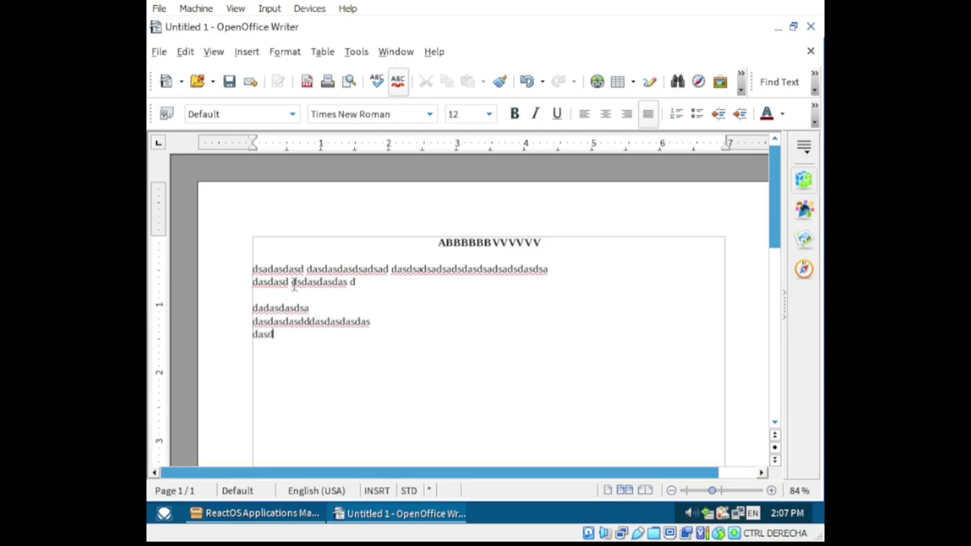
# - Set the font to VGA for new text below the existing lines, and minimize and restore the Writer window to refresh it
pyautogui.click(429, 114)
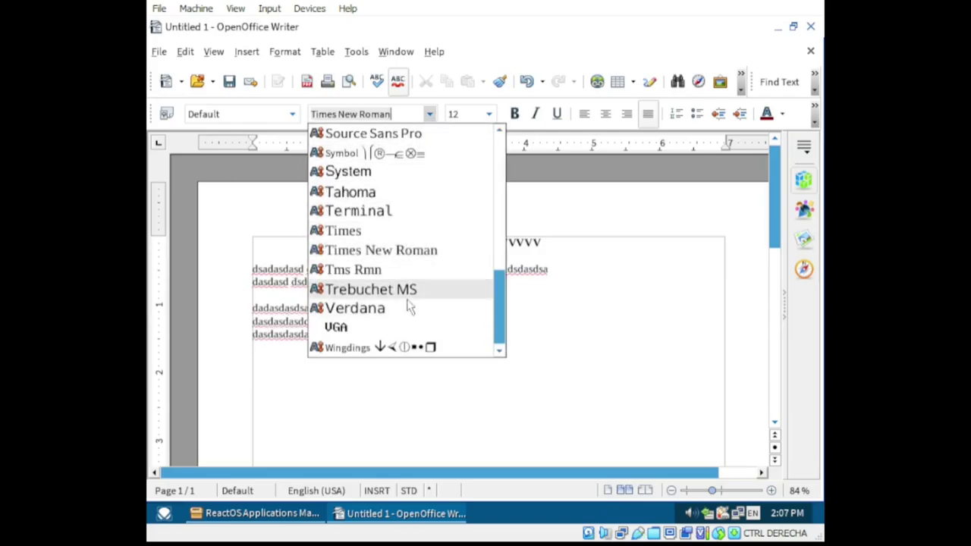
pyautogui.scroll(8, 405, 308)
pyautogui.scroll(-8, 423, 265)
pyautogui.click(430, 331)
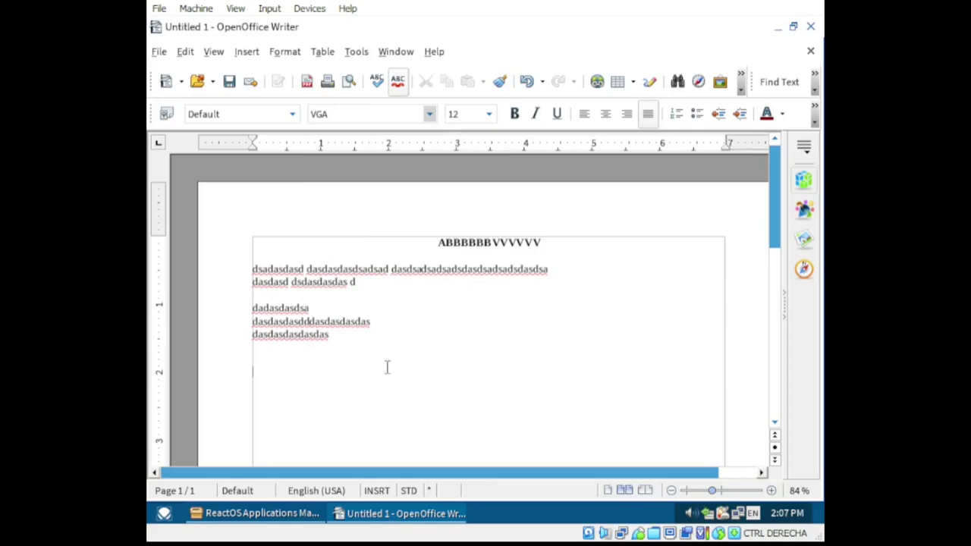
pyautogui.click(777, 27)
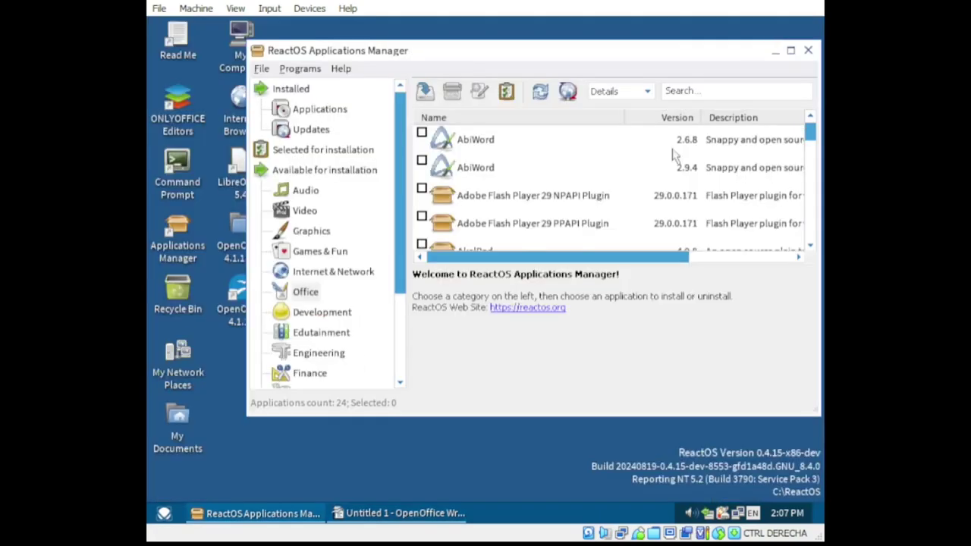
pyautogui.click(393, 514)
# - Enter two lines of random words in the VGA font at the end of the document
pyautogui.write('dsadasdasdadasd dasdasdasdasdas')
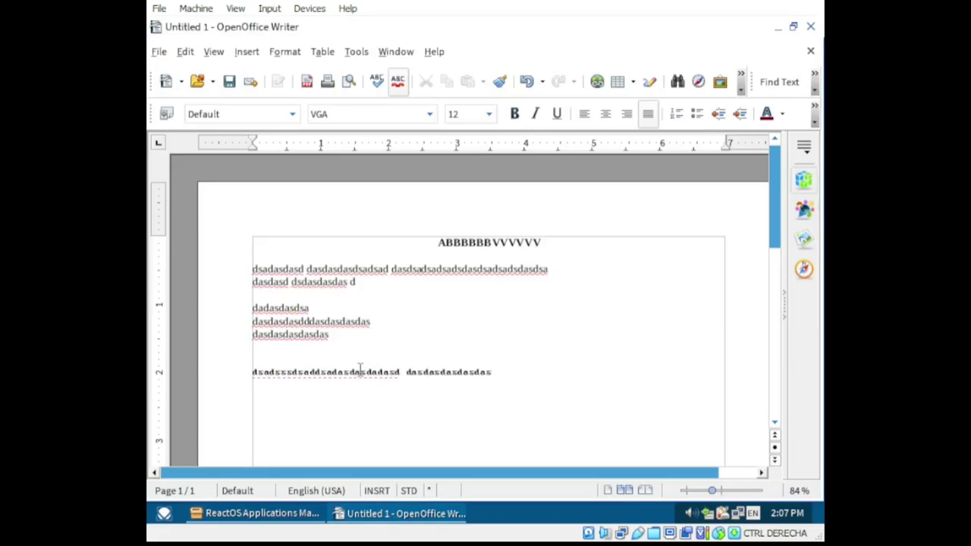
pyautogui.write('dsadasdsa dadasdasdsd dadadadasd  dasdasdasdsa')
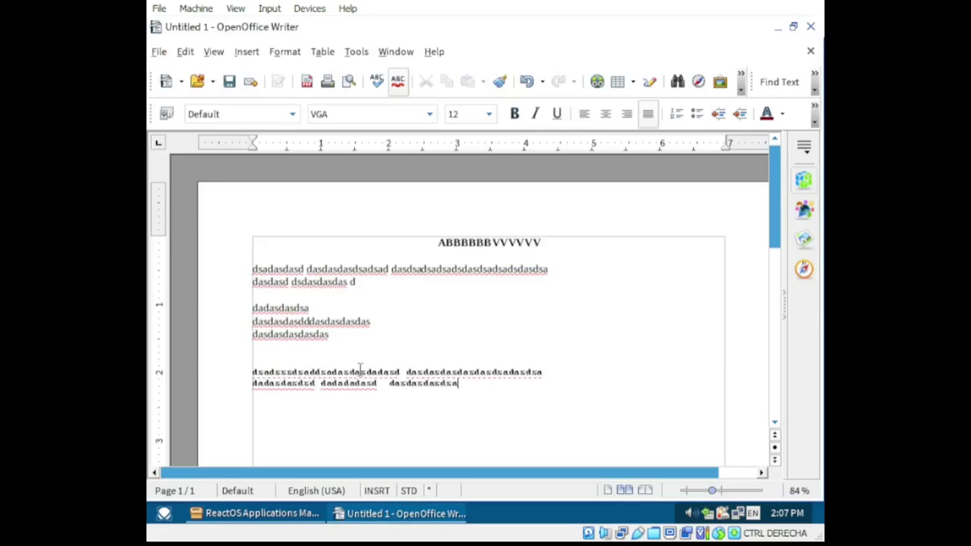
pyautogui.write('d dasdasdsadsadsadasdas')
# - Convert a middle portion of the second VGA line to UPPERCASE
pyautogui.moveTo(500, 388); pyautogui.dragTo(349, 393)
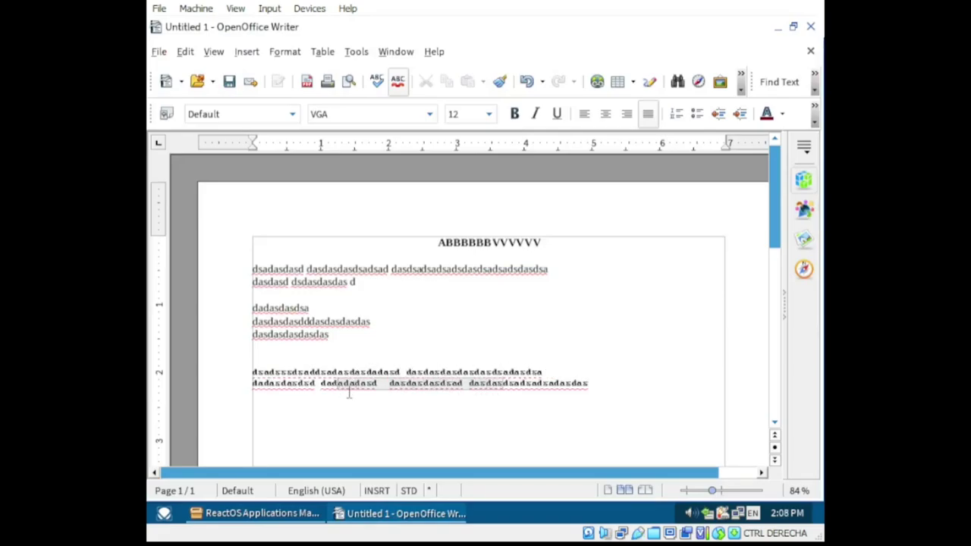
pyautogui.rightClick(356, 390)
pyautogui.moveTo(454, 292)
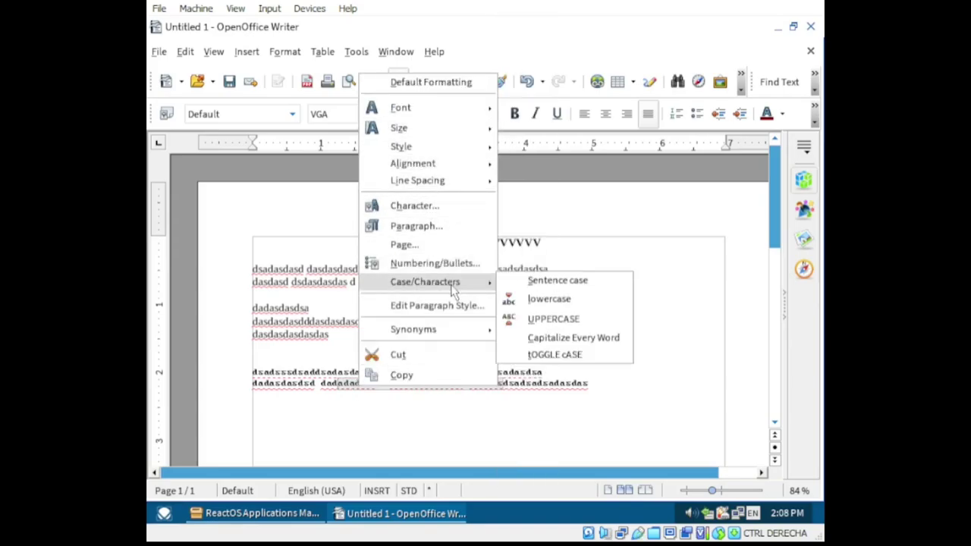
pyautogui.click(585, 321)
# - Color the whole first VGA line blue
pyautogui.moveTo(357, 372); pyautogui.dragTo(542, 372)
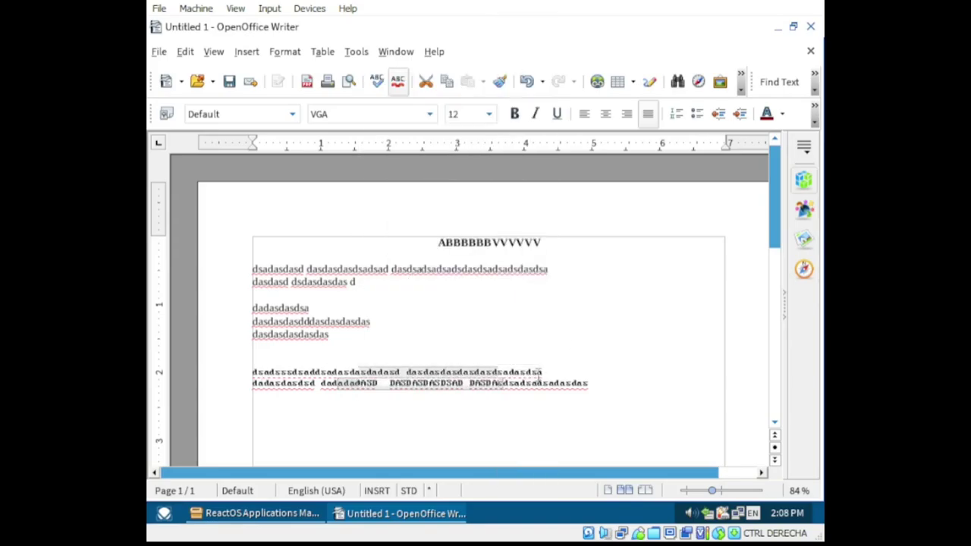
pyautogui.click(782, 113)
pyautogui.click(726, 215)
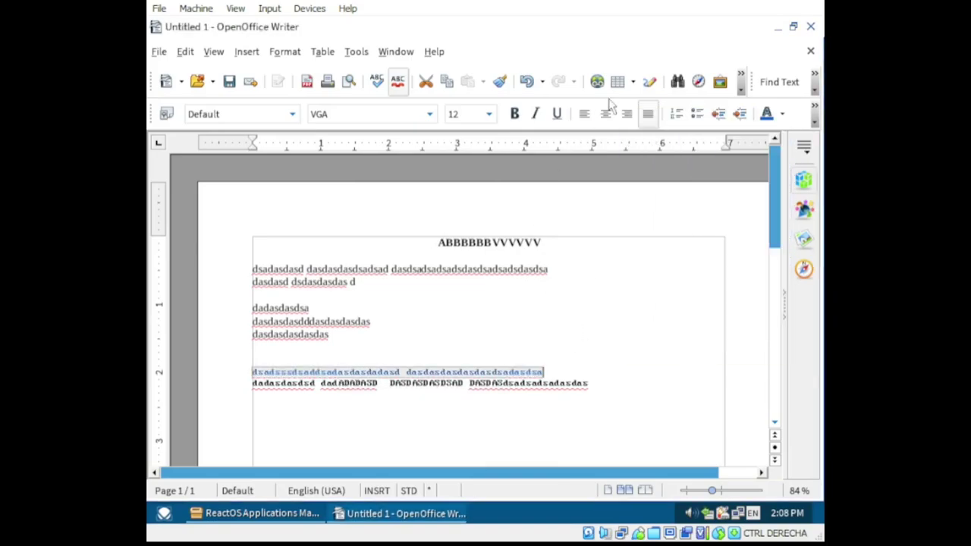
# - Set up saving the document to the Desktop with the file type Microsoft Word 97/2000/XP (.doc)
pyautogui.click(229, 82)
pyautogui.click(287, 193)
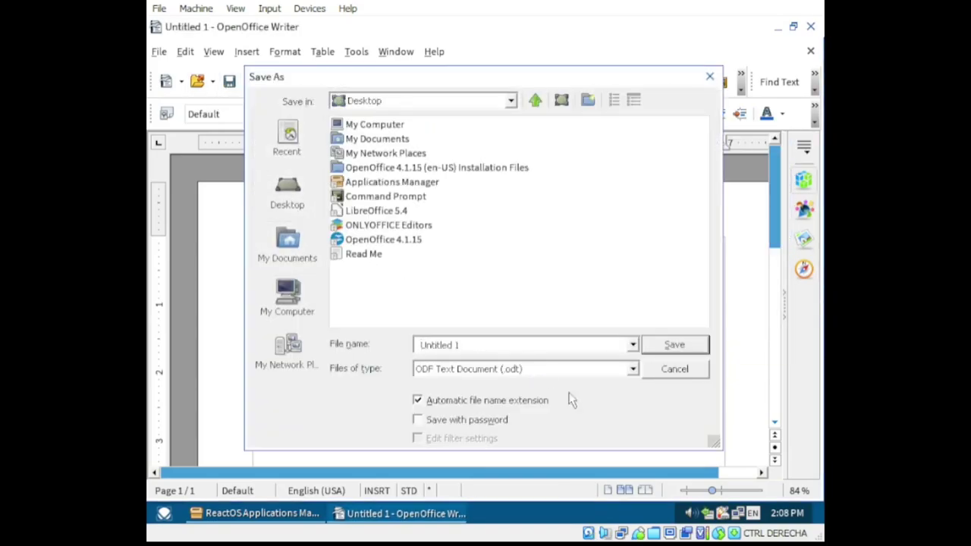
pyautogui.click(632, 369)
pyautogui.scroll(-5, 607, 413)
pyautogui.scroll(4, 607, 416)
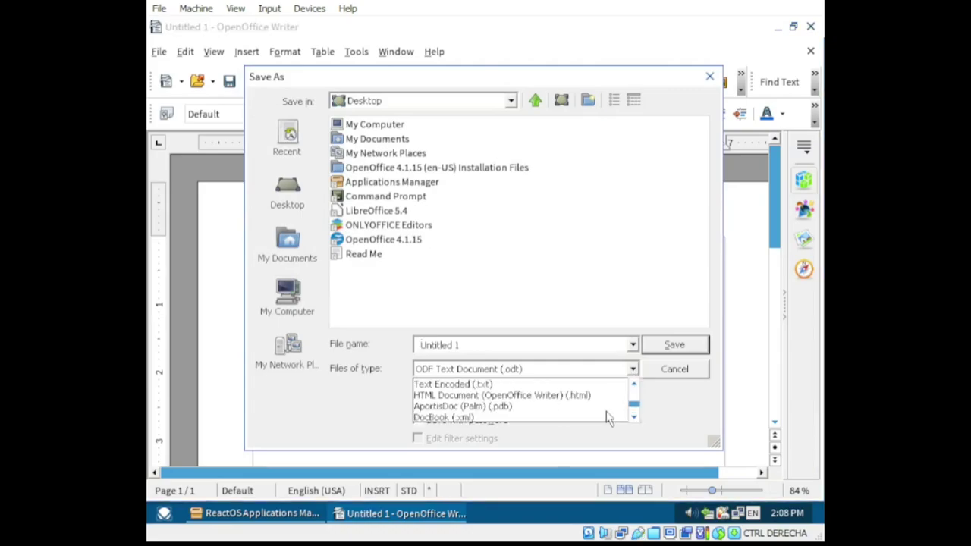
pyautogui.scroll(-2, 607, 416)
pyautogui.scroll(2, 607, 416)
pyautogui.scroll(-3, 607, 417)
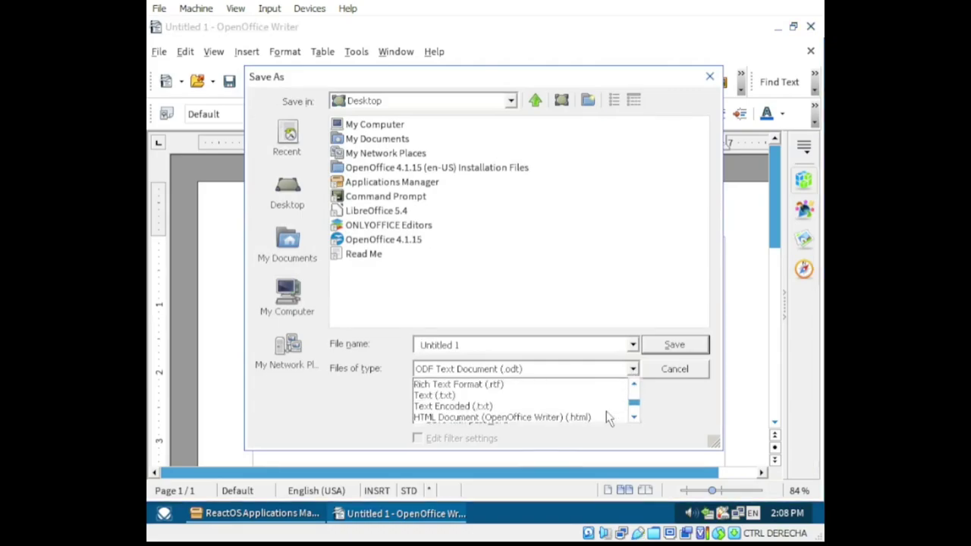
pyautogui.scroll(1, 607, 418)
pyautogui.scroll(-1, 607, 417)
pyautogui.scroll(3, 607, 418)
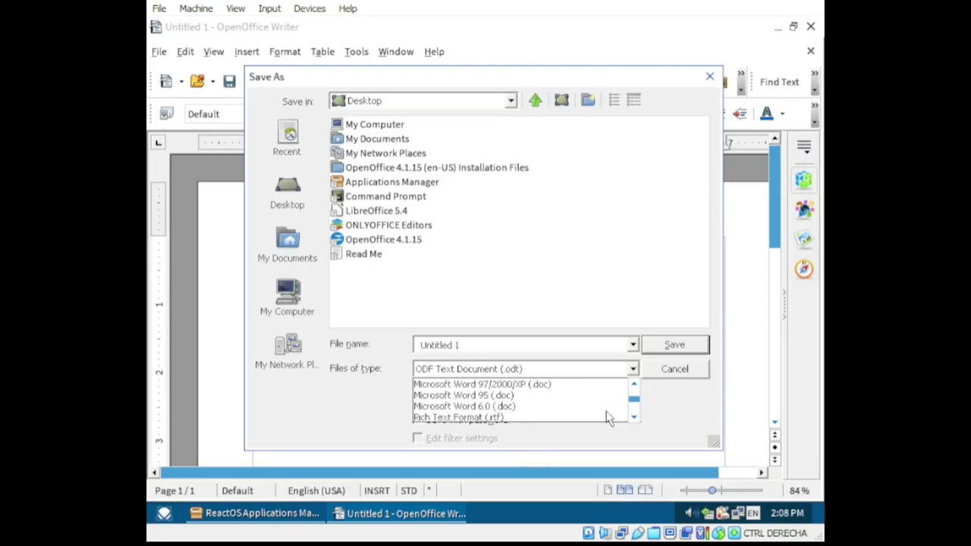
pyautogui.scroll(1, 607, 418)
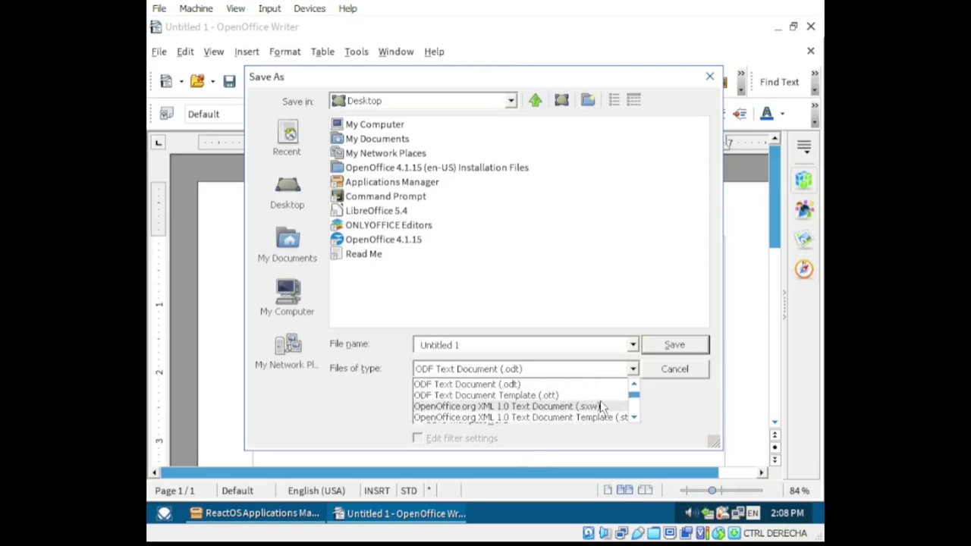
pyautogui.scroll(-4, 603, 409)
pyautogui.scroll(4, 599, 414)
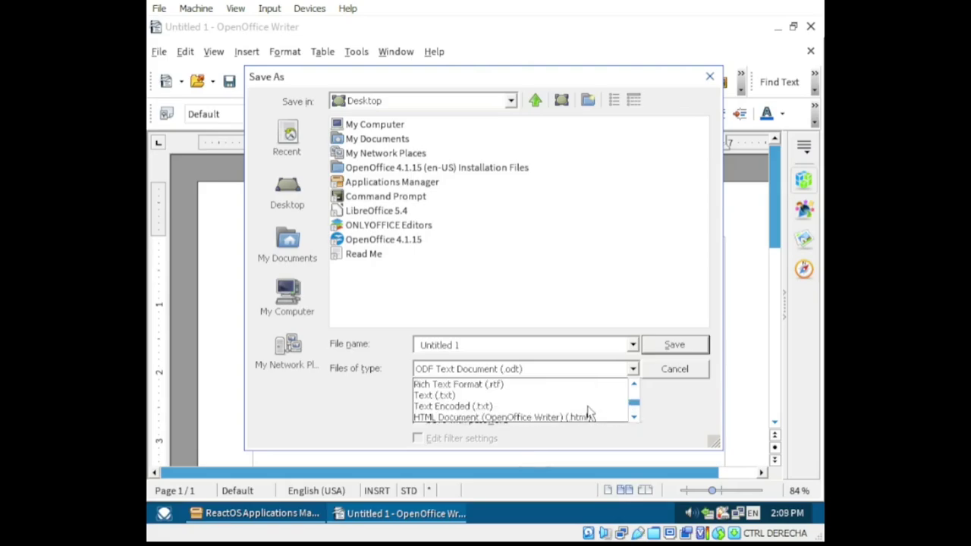
pyautogui.scroll(1, 595, 417)
pyautogui.scroll(-5, 594, 417)
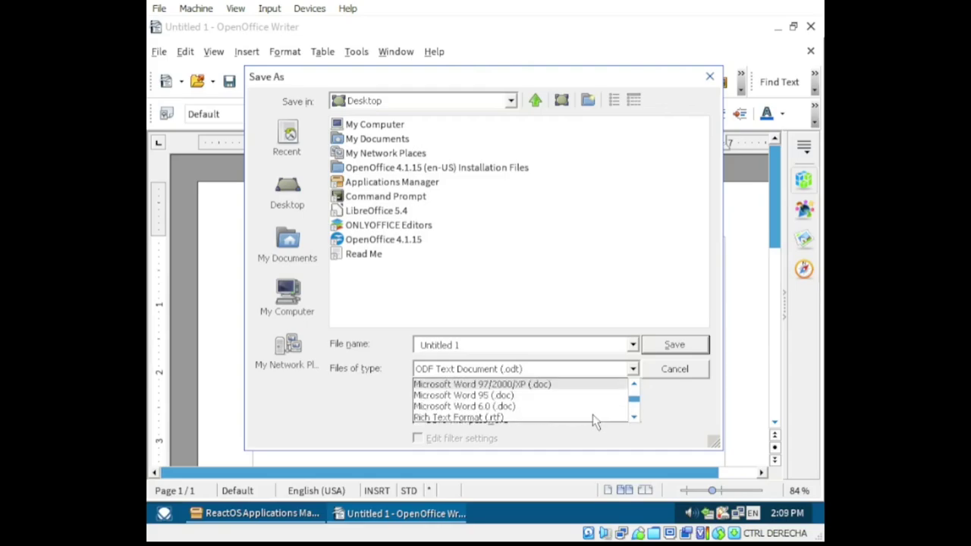
pyautogui.scroll(3, 594, 417)
pyautogui.click(569, 407)
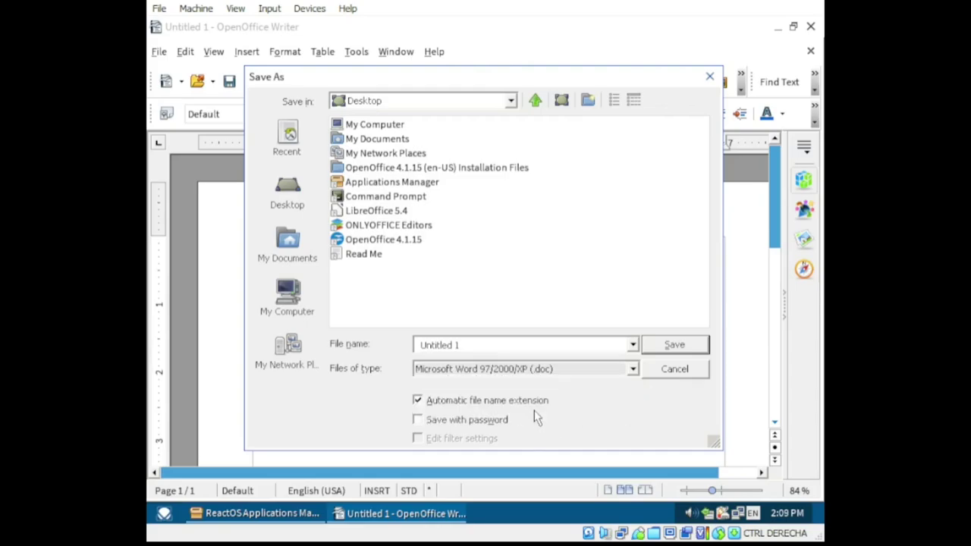
# - Save the document as Untitled 1 in the chosen Word format and close Writer
pyautogui.click(675, 345)
pyautogui.click(409, 257)
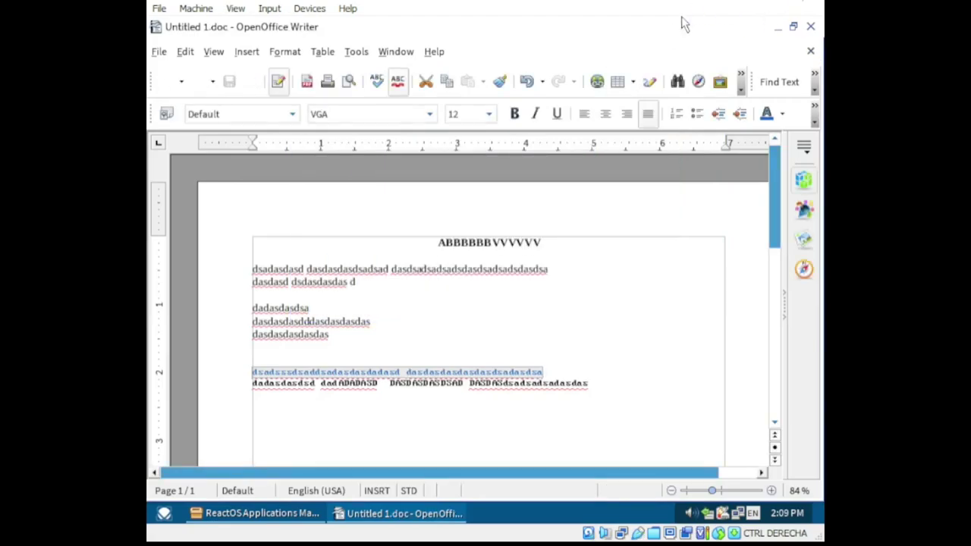
pyautogui.click(810, 26)
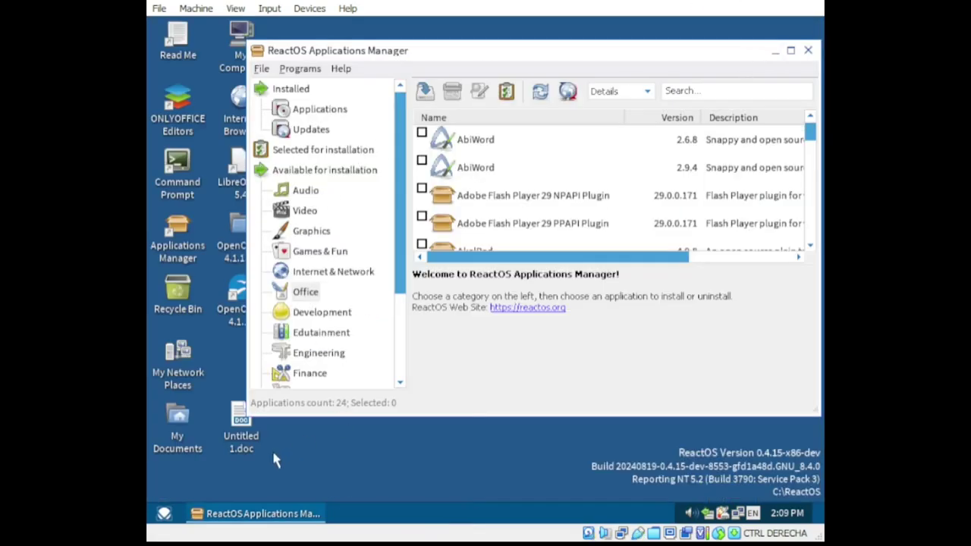
# - Try to open Untitled 1.doc from the desktop directly, and bring up the Open With program choice for it
pyautogui.doubleClick(242, 446)
pyautogui.click(487, 290)
pyautogui.rightClick(246, 444)
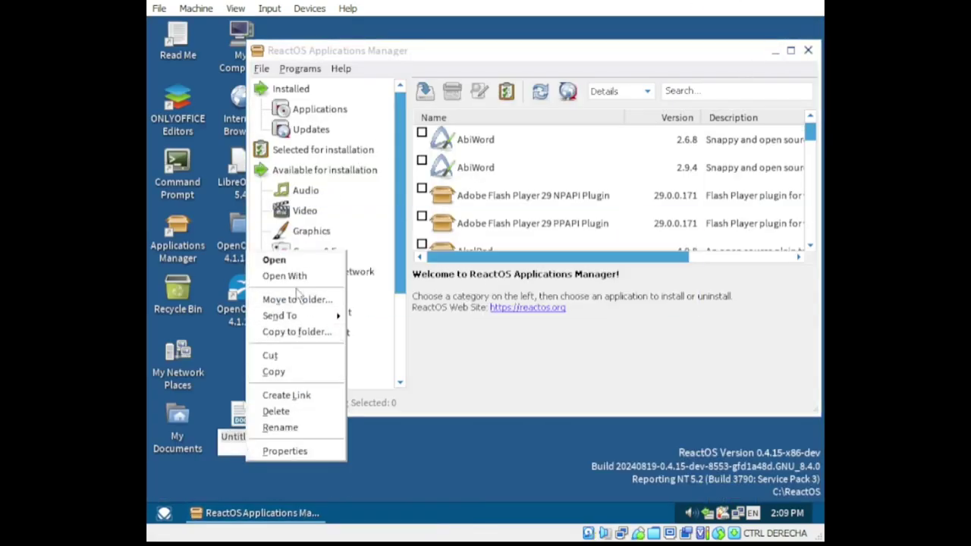
pyautogui.click(274, 276)
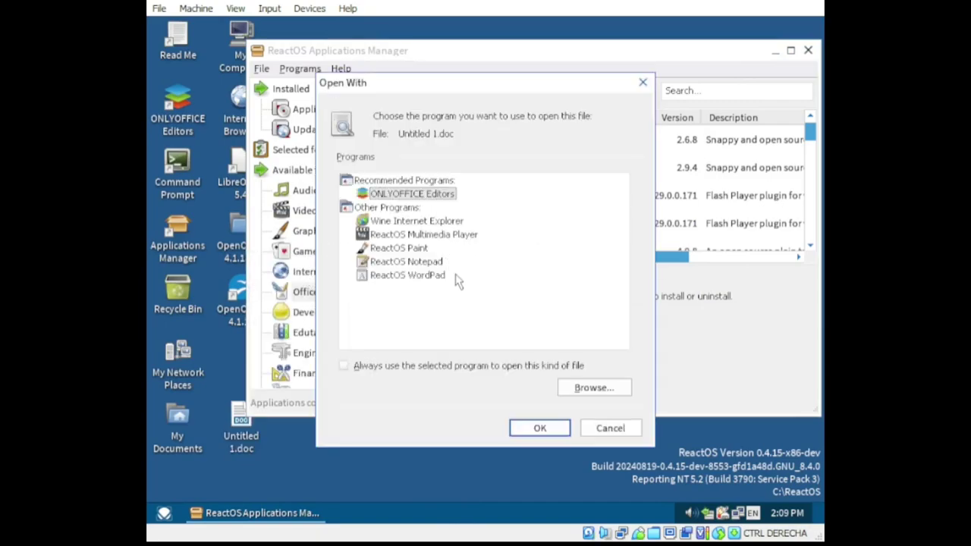
# - Open Untitled 1.doc with swriter.exe from OpenOffice 4's program folder, check the saved document, and close Writer
pyautogui.click(590, 387)
pyautogui.doubleClick(461, 190)
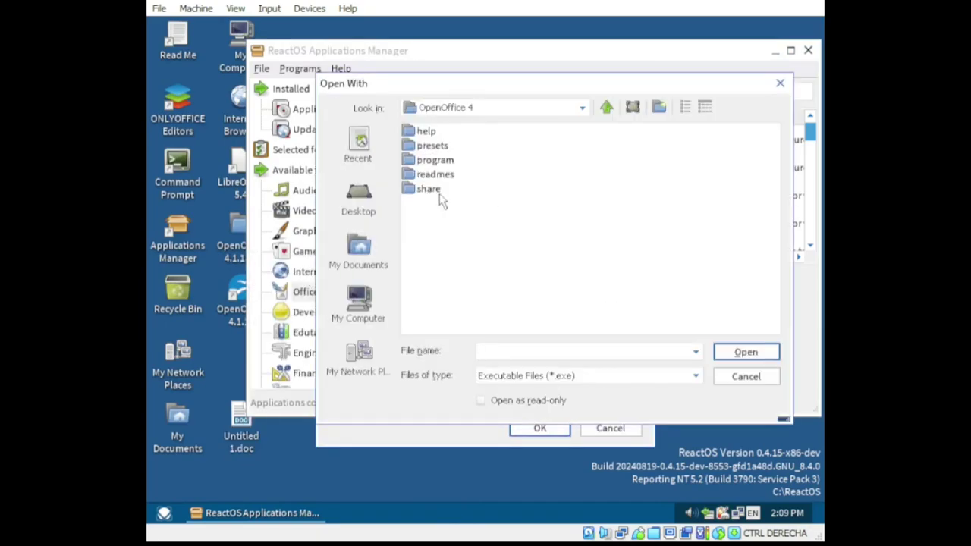
pyautogui.doubleClick(434, 161)
pyautogui.click(565, 250)
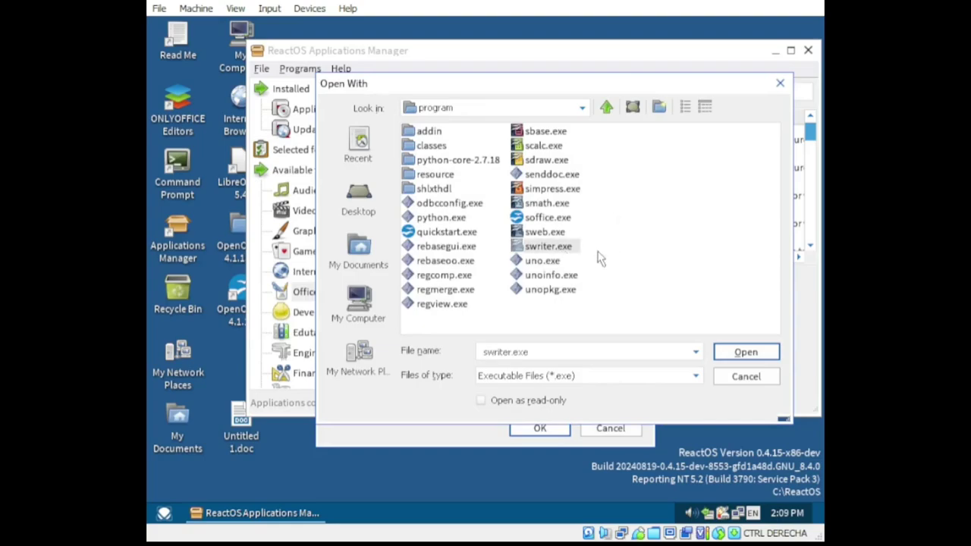
pyautogui.click(736, 351)
pyautogui.click(540, 429)
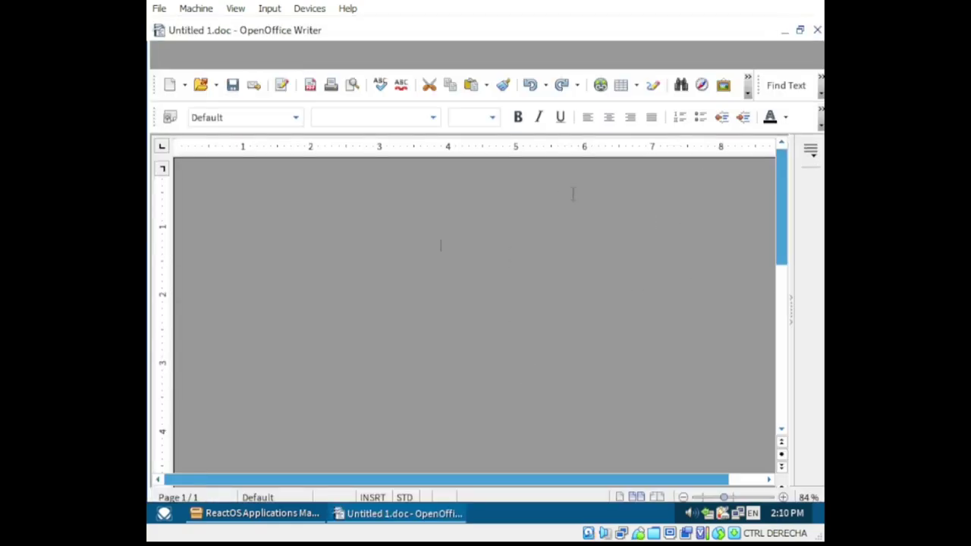
pyautogui.moveTo(782, 220); pyautogui.dragTo(765, 169)
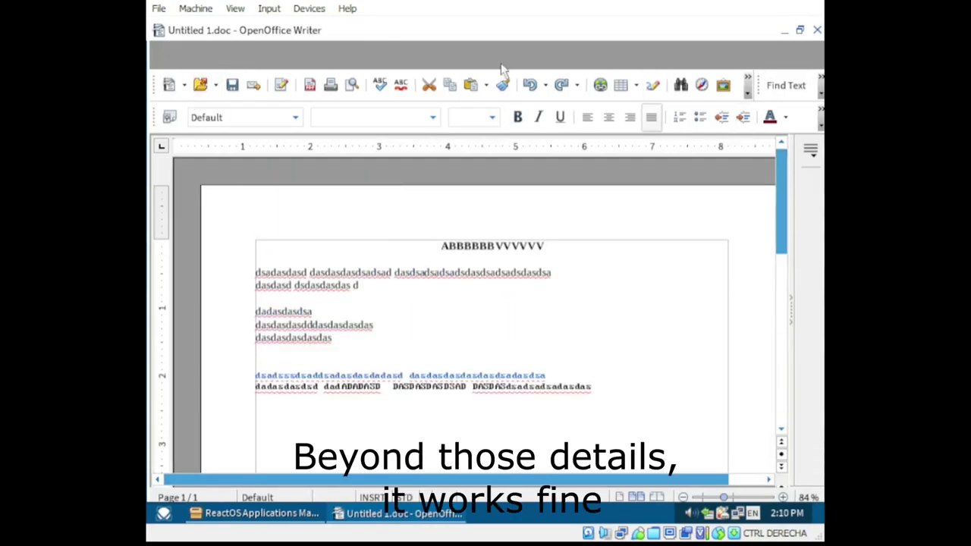
pyautogui.click(816, 31)
# - Look through the Audio applications and their descriptions in the Applications Manager, including the FamiTracker details
pyautogui.click(306, 191)
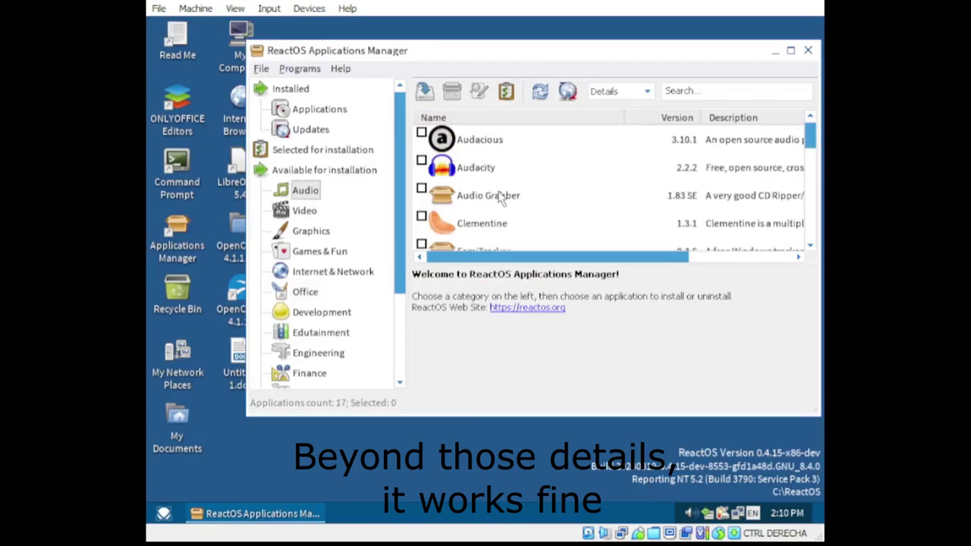
pyautogui.scroll(-2, 508, 201)
pyautogui.scroll(1, 508, 201)
pyautogui.scroll(-3, 509, 201)
pyautogui.scroll(-1, 508, 201)
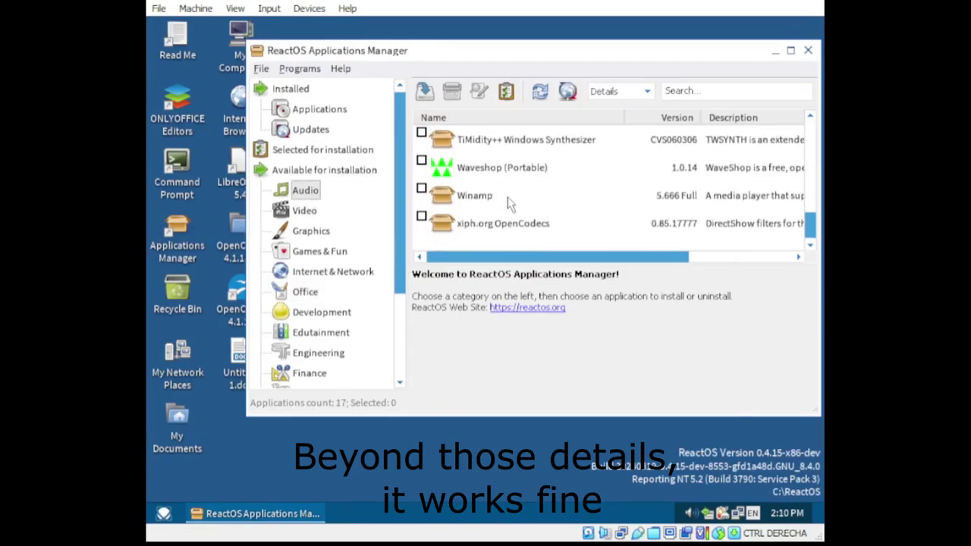
pyautogui.moveTo(556, 255); pyautogui.dragTo(668, 255)
pyautogui.scroll(6, 636, 174)
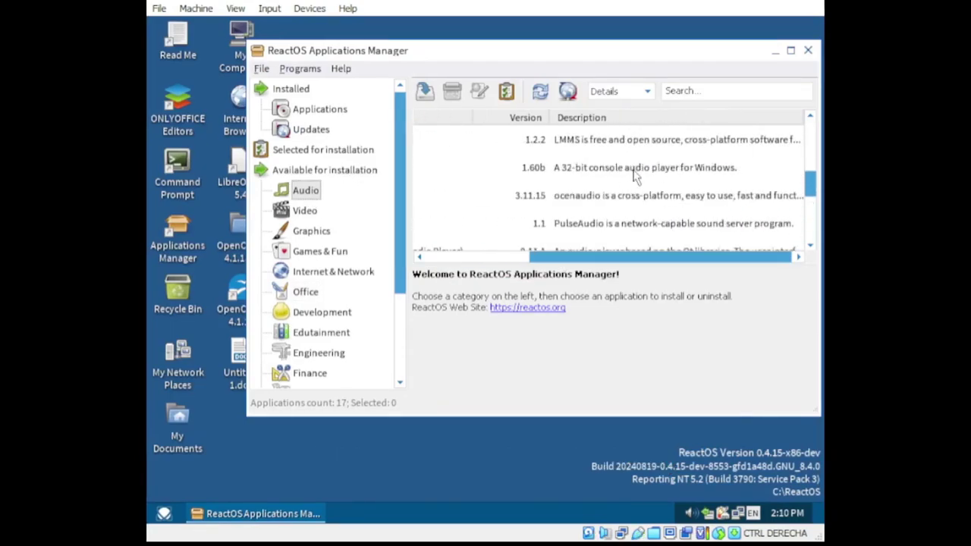
pyautogui.click(709, 149)
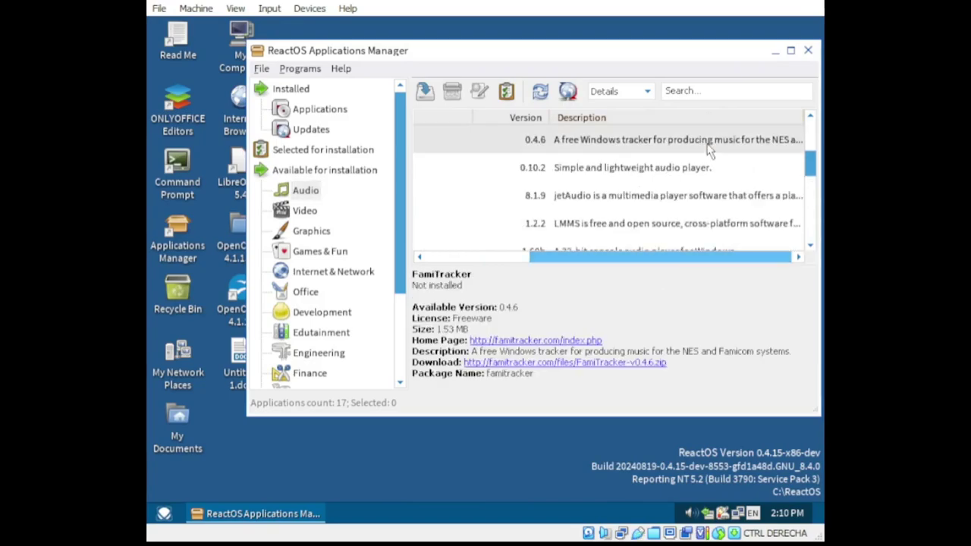
pyautogui.scroll(2, 736, 220)
pyautogui.moveTo(705, 257); pyautogui.dragTo(577, 256)
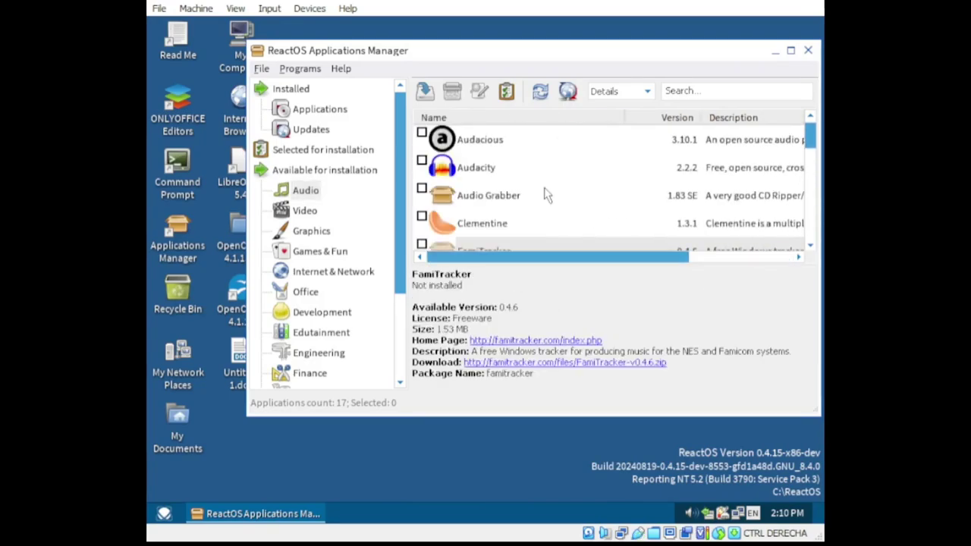
pyautogui.scroll(-1, 544, 193)
pyautogui.scroll(-5, 544, 193)
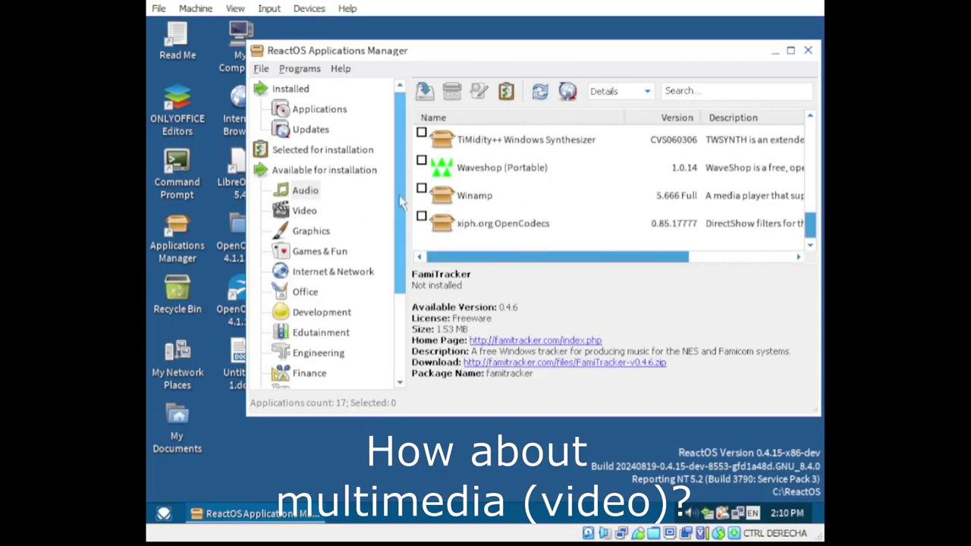
# - Start installing VLC media player 3.0.20 from the Video category of the Applications Manager
pyautogui.click(306, 210)
pyautogui.scroll(-3, 577, 190)
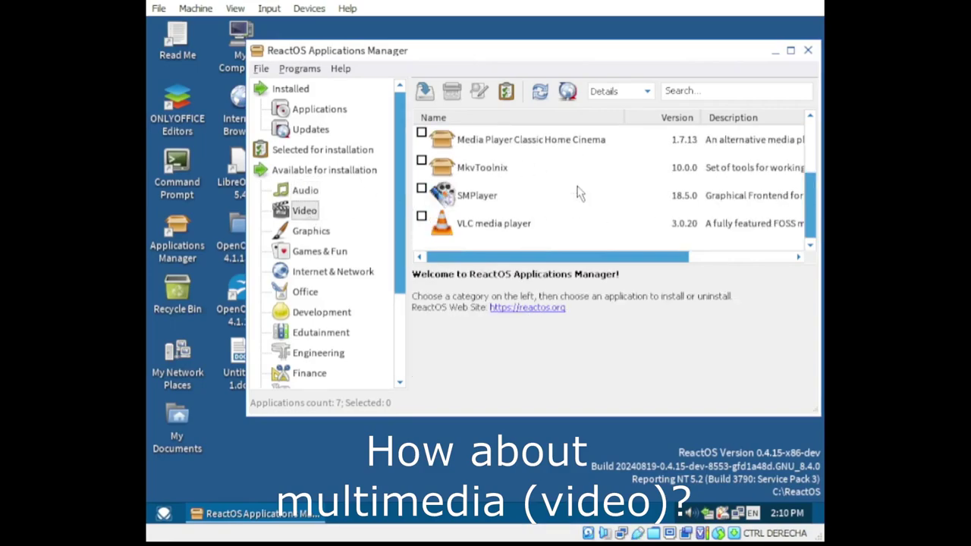
pyautogui.click(494, 231)
pyautogui.doubleClick(493, 236)
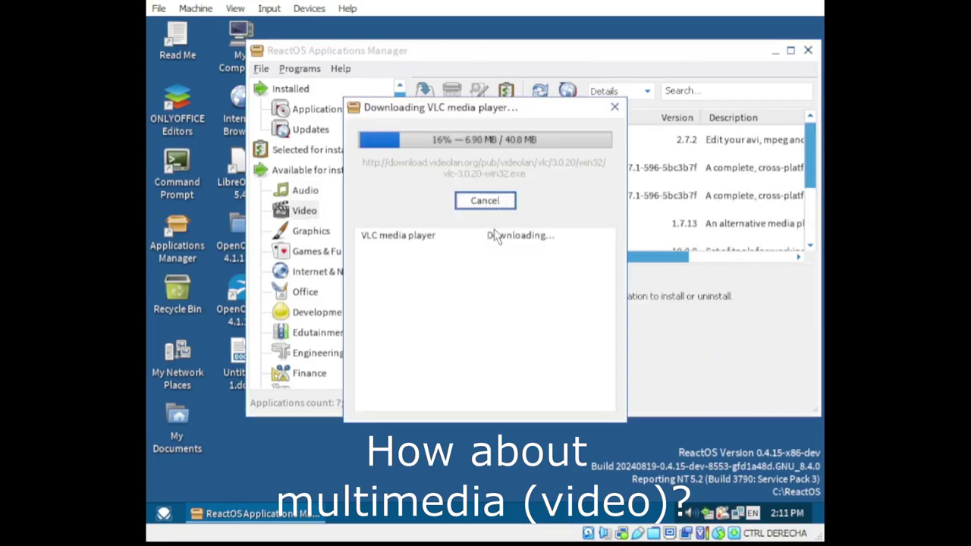
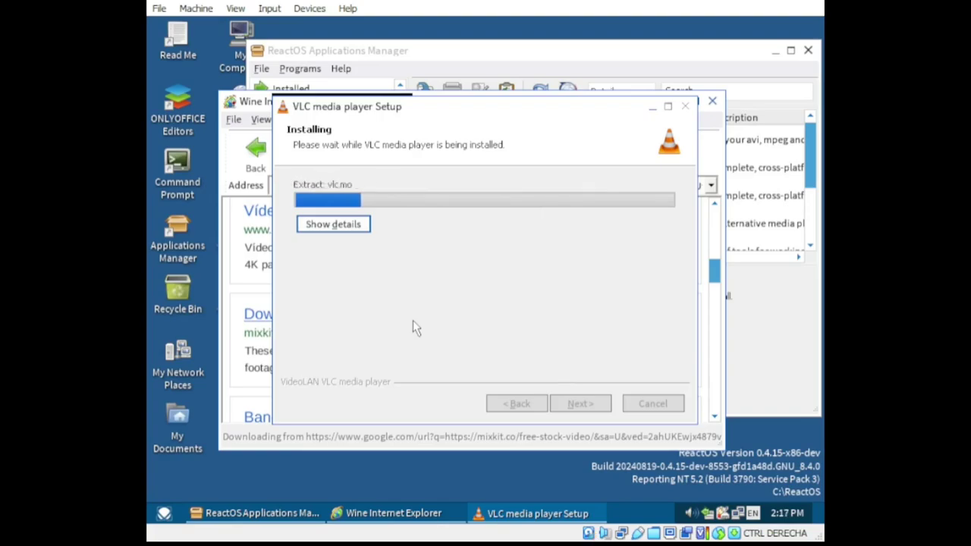
# - Finish the VLC media player setup with the player launched, and dismiss its Privacy and Network Access Policy dialog
pyautogui.click(448, 301)
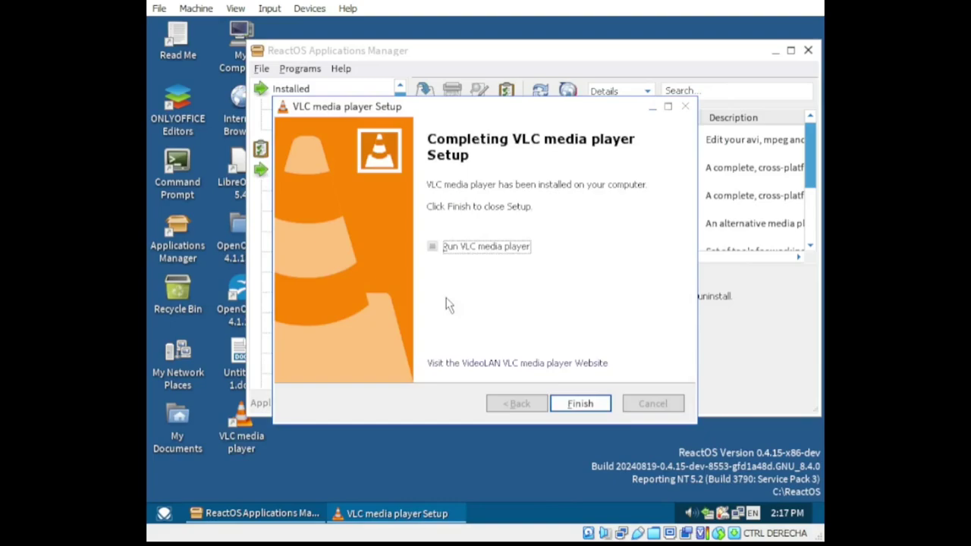
pyautogui.click(580, 404)
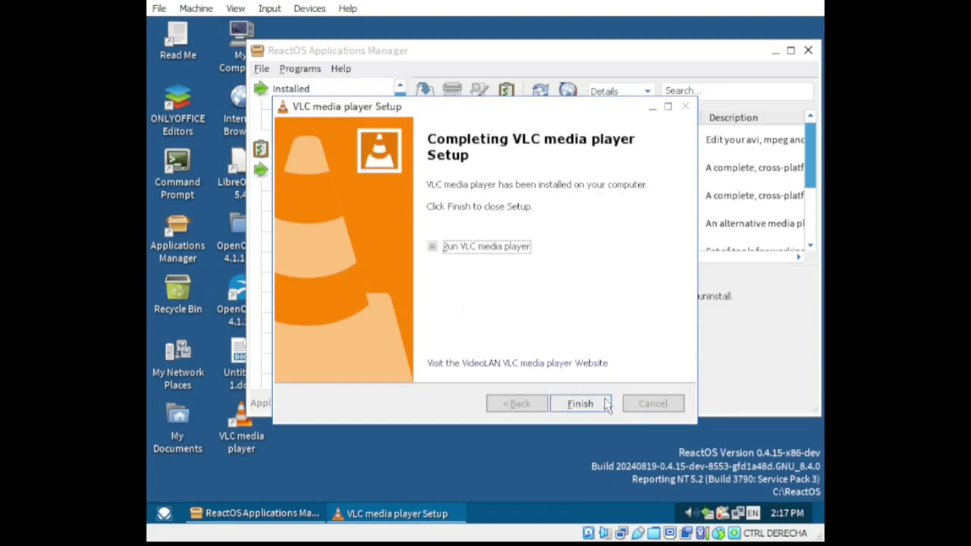
pyautogui.click(732, 238)
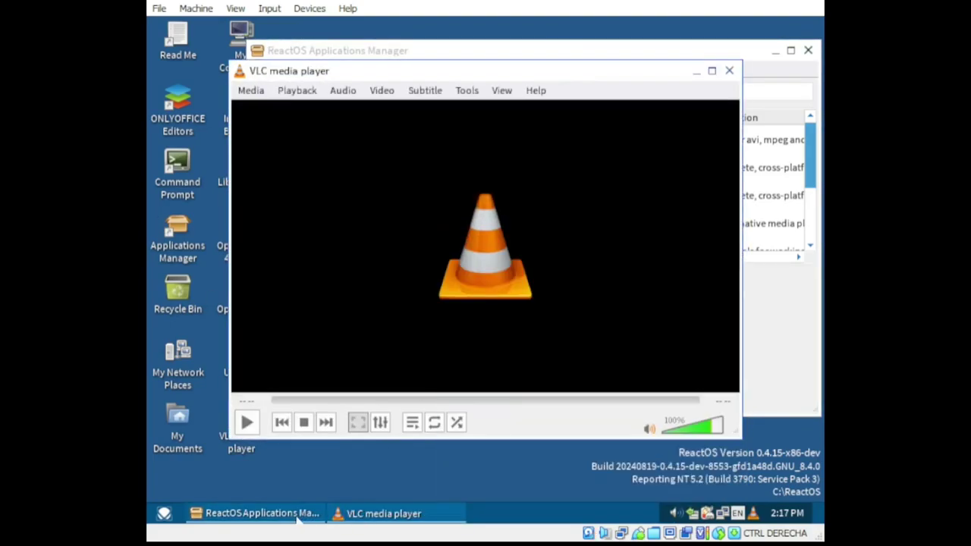
# - Reposition the VLC media player window and look through its Video and Media commands
pyautogui.moveTo(327, 72); pyautogui.dragTo(389, 83)
pyautogui.click(447, 96)
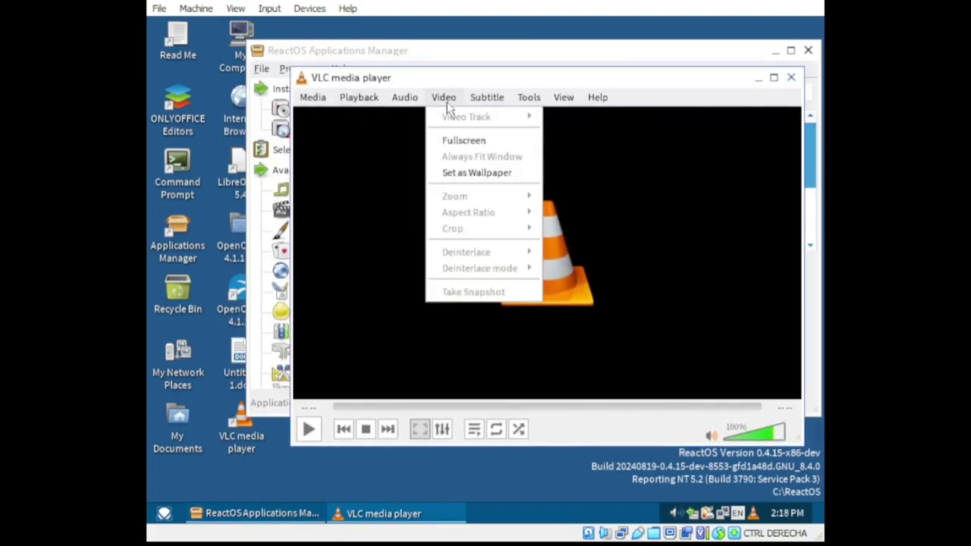
pyautogui.click(314, 97)
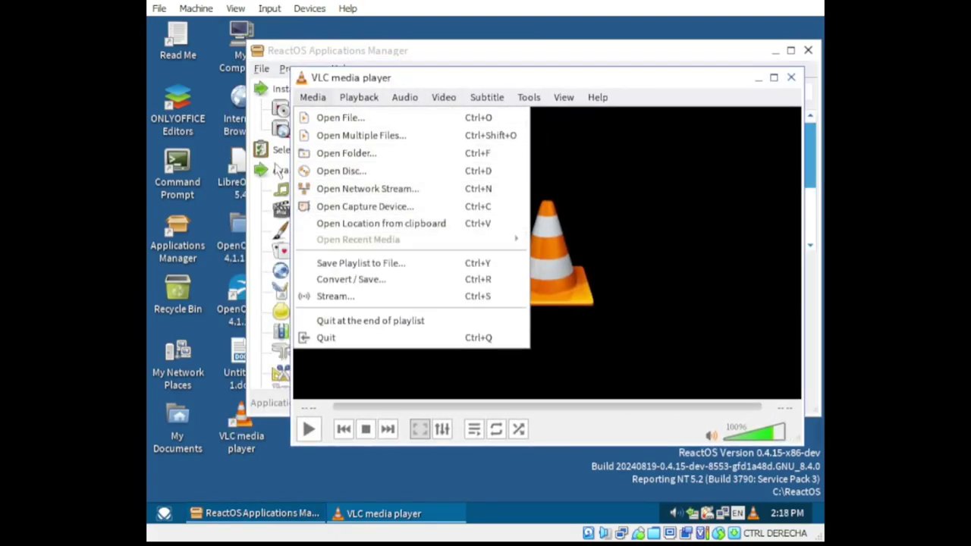
pyautogui.click(303, 475)
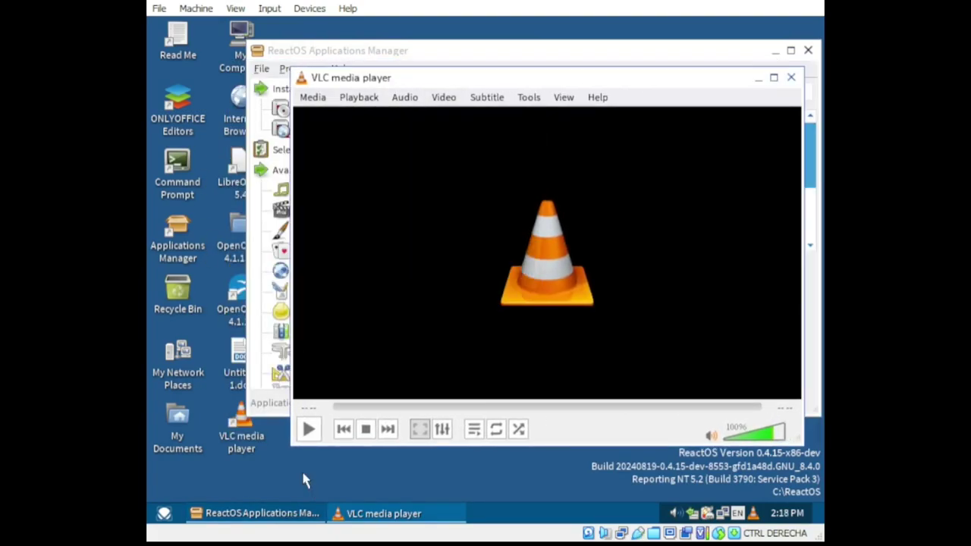
# - Install Chrome 48 from the Internet & Network category of the Applications Manager, and minimize the manager
pyautogui.click(299, 50)
pyautogui.click(334, 271)
pyautogui.doubleClick(498, 174)
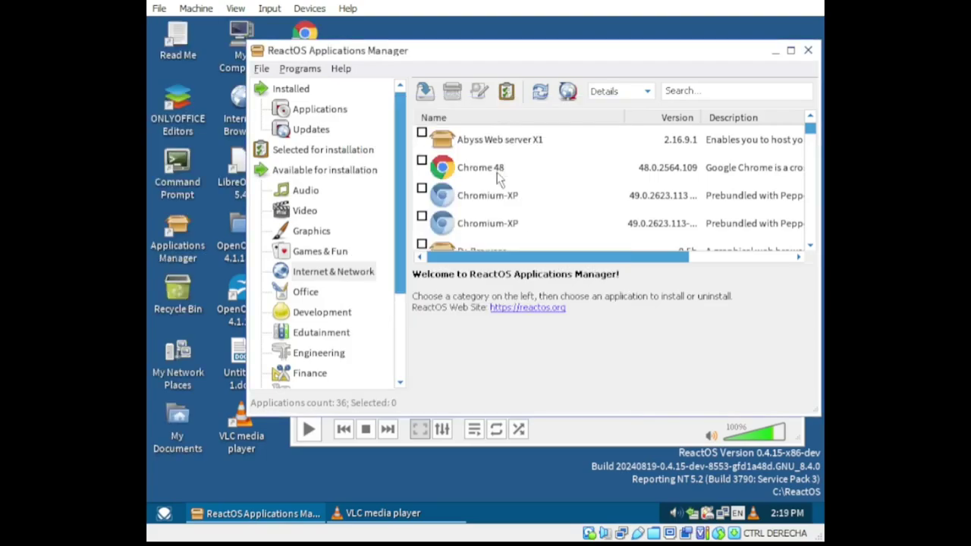
pyautogui.click(775, 50)
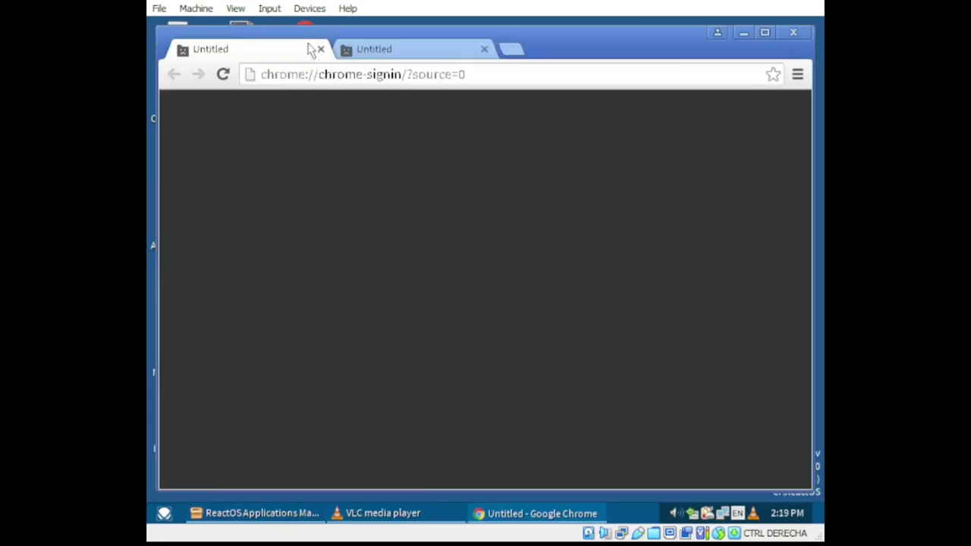
# - Switch to the Google Chrome welcome page and close the chrome-signin tab
pyautogui.click(774, 182)
pyautogui.click(414, 47)
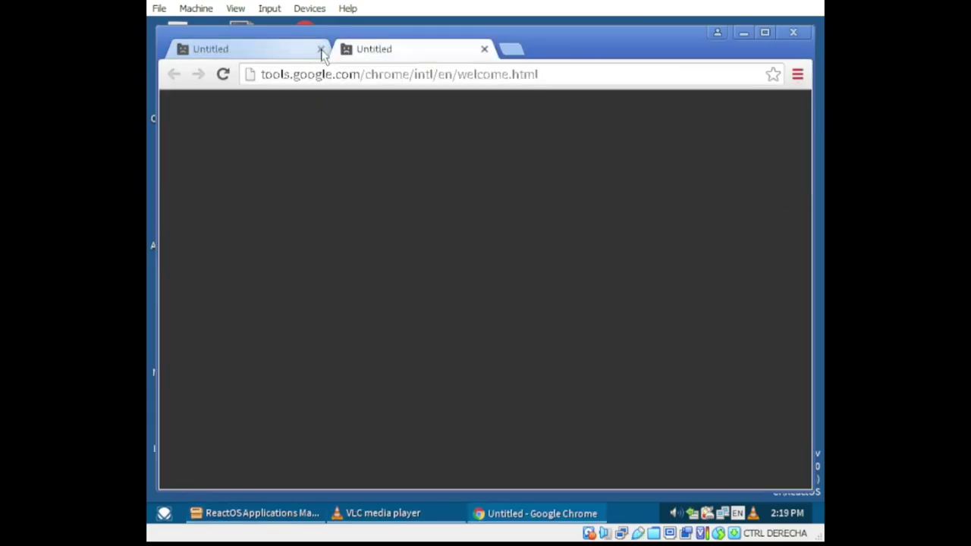
pyautogui.click(320, 49)
# - Replace the Chrome address with a search for "duck duck go", check the page, and close the browser
pyautogui.click(364, 74)
pyautogui.hotkey('ctrl', 'shift', 'Right')
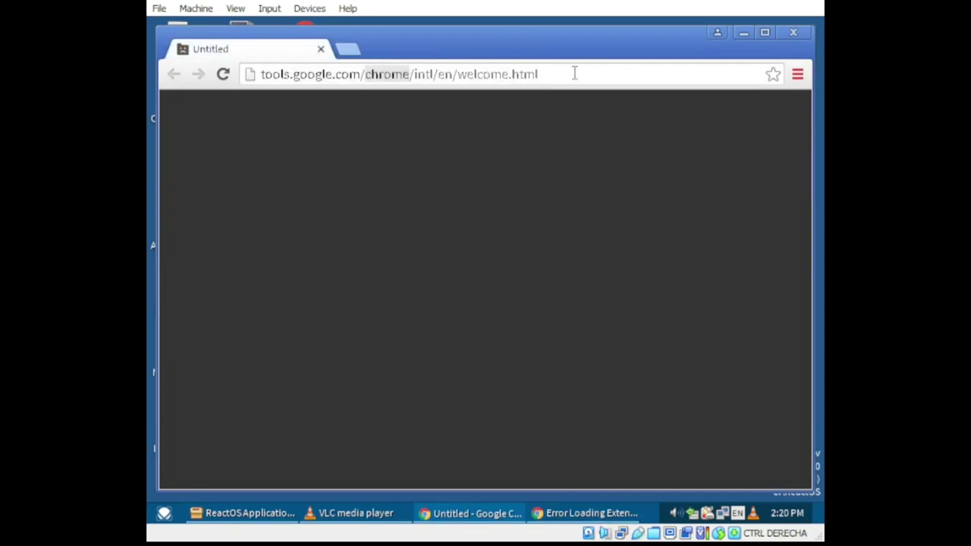
pyautogui.moveTo(574, 73); pyautogui.dragTo(260, 68)
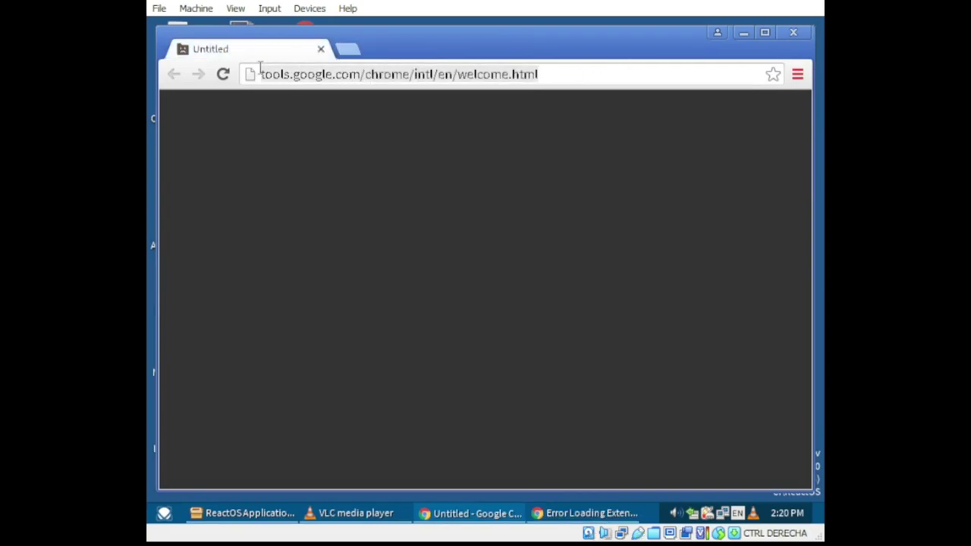
pyautogui.press('BackSpace')
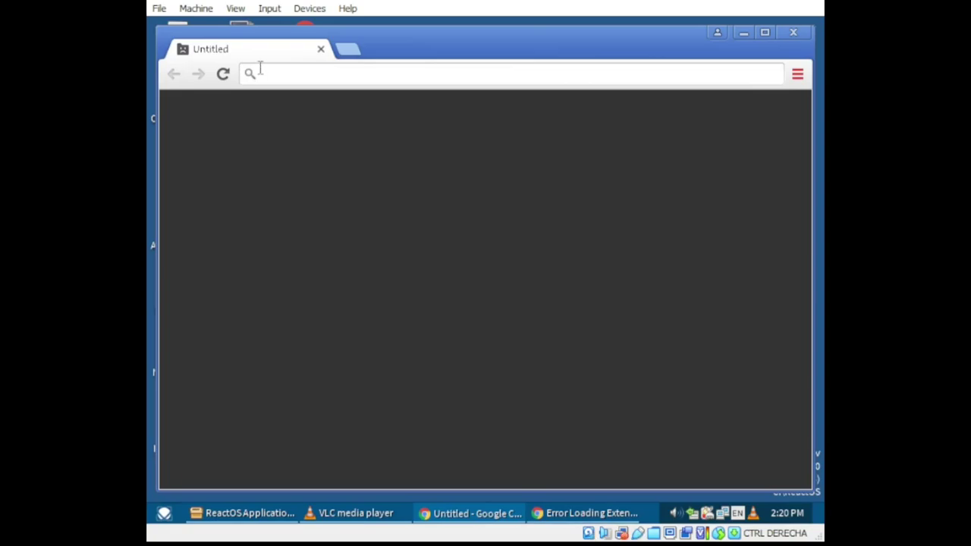
pyautogui.write('duck duck go')
pyautogui.press('Return')
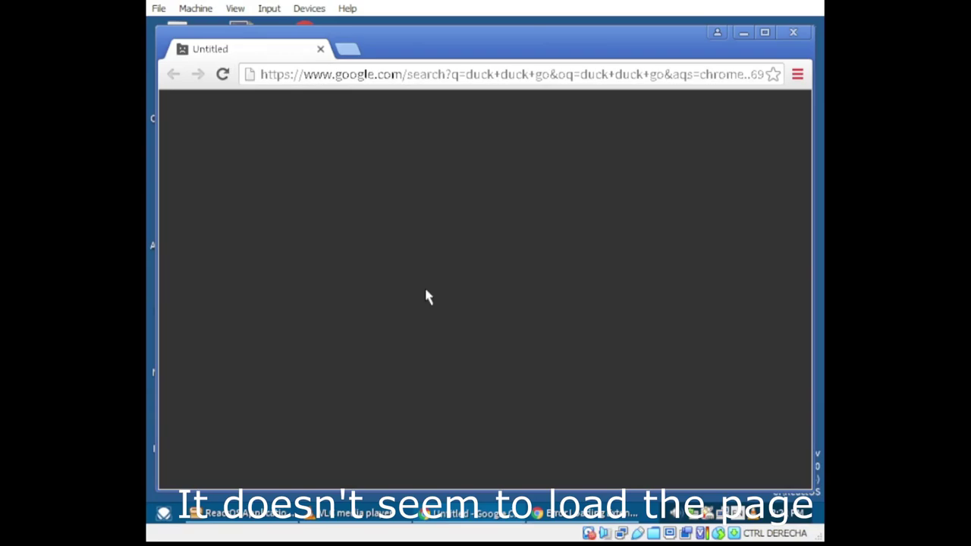
pyautogui.click(794, 32)
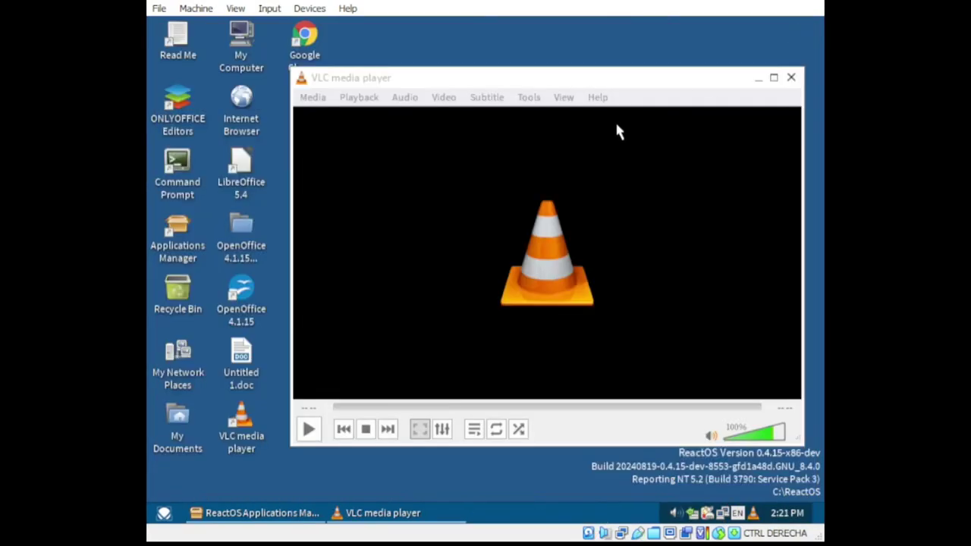
# - Install Mozilla Firefox 28 from the Applications Manager's Internet & Network category, and finish its setup wizard with Firefox launched
pyautogui.click(287, 511)
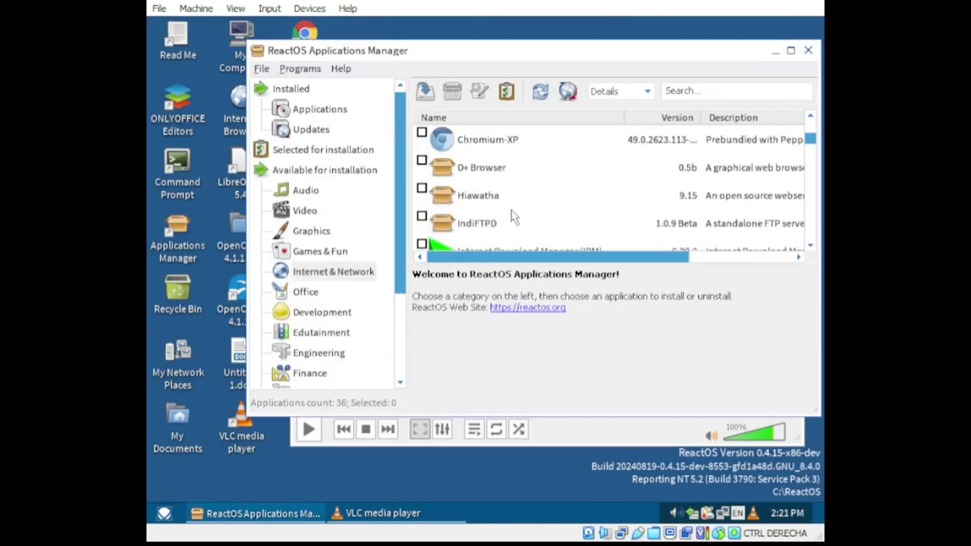
pyautogui.scroll(-4, 514, 213)
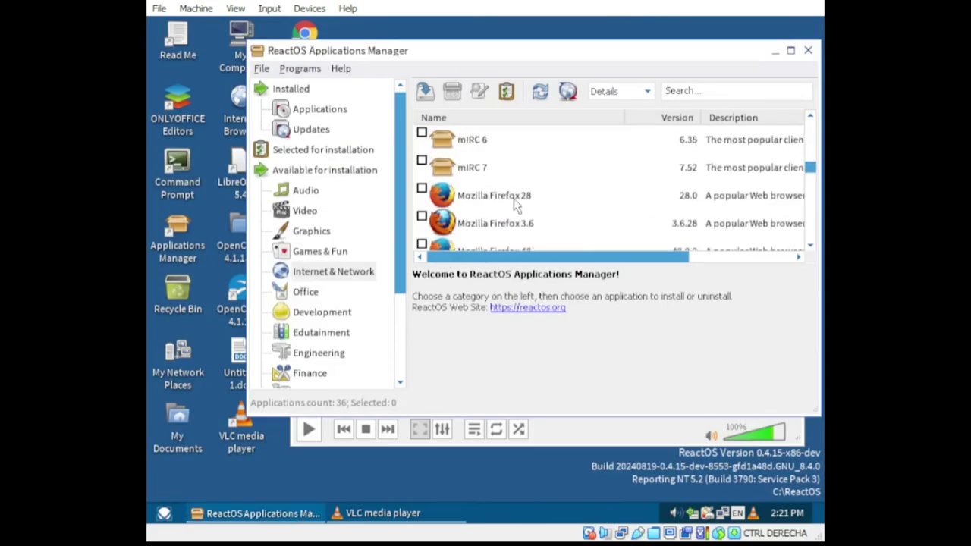
pyautogui.doubleClick(519, 199)
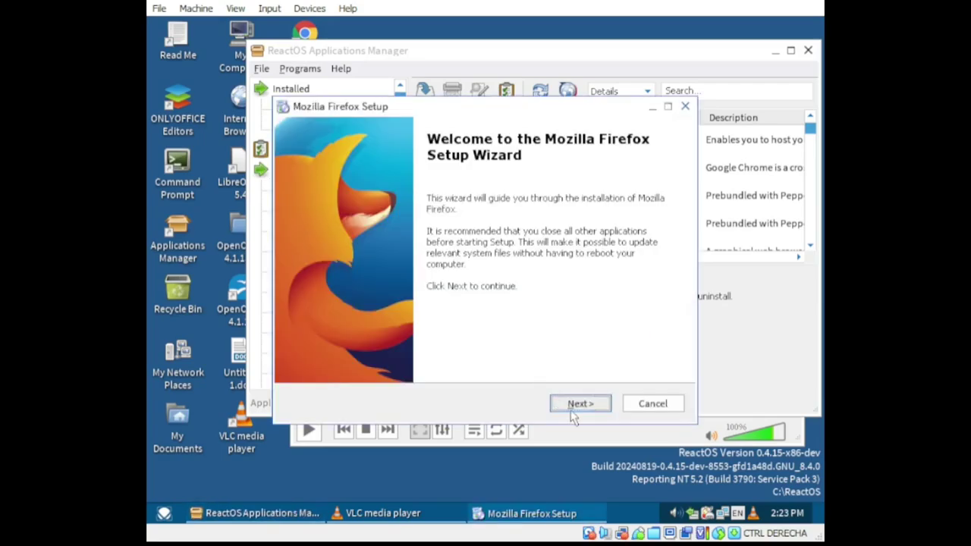
pyautogui.click(577, 405)
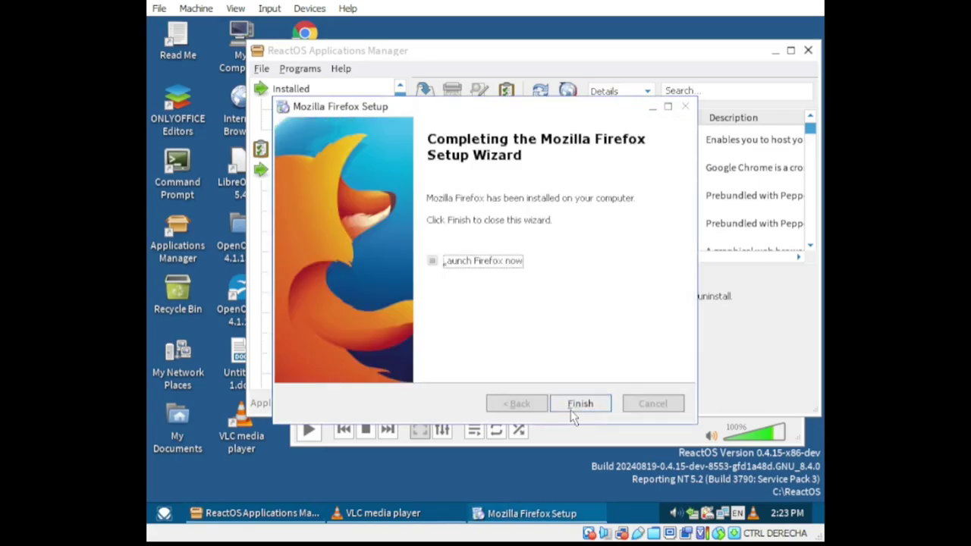
pyautogui.click(574, 411)
# - Choose not to import anything into Firefox, and load mixkit.co/free-stock-video/ in the start page tab
pyautogui.click(433, 244)
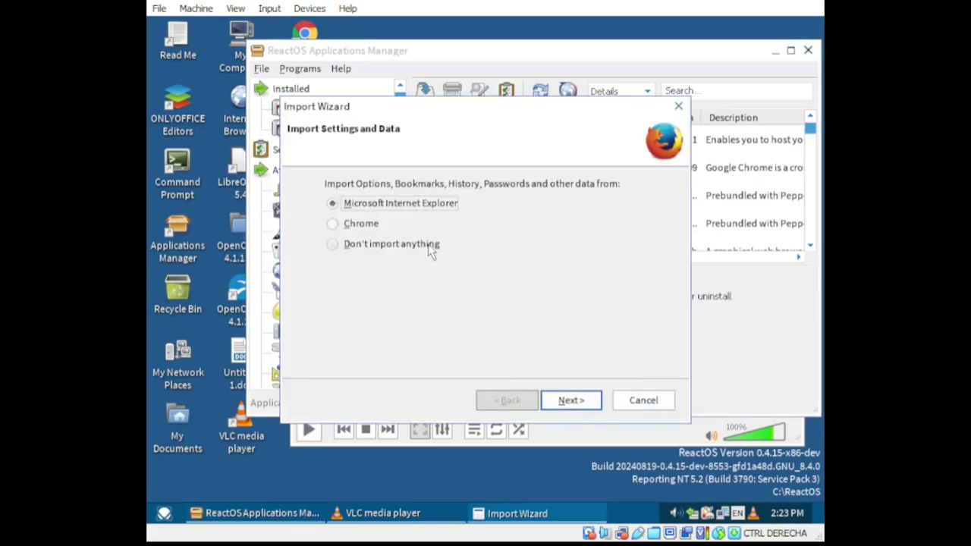
pyautogui.click(569, 400)
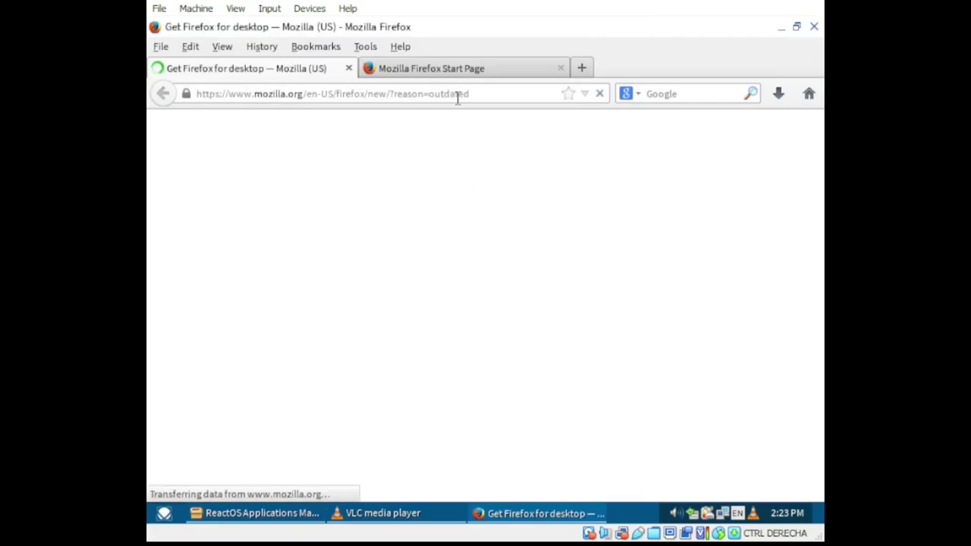
pyautogui.click(454, 70)
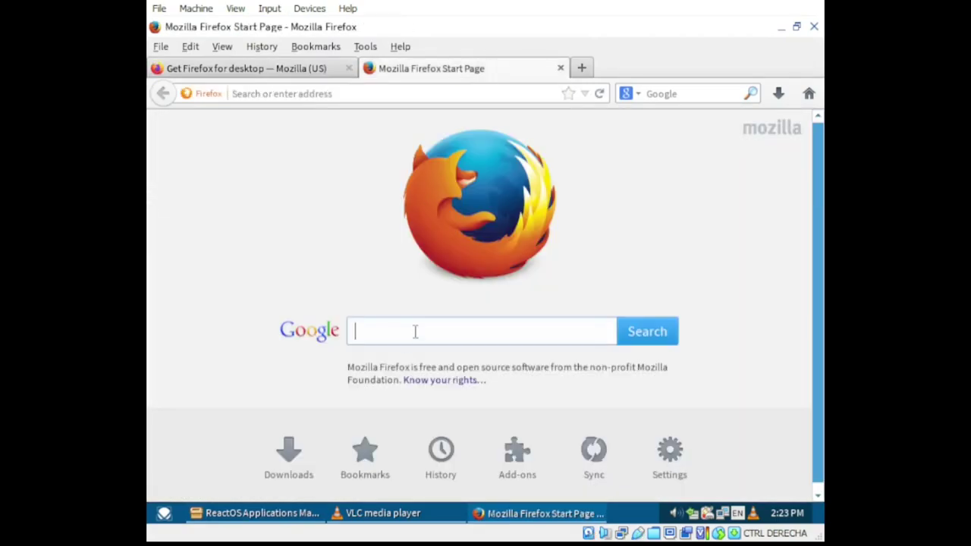
pyautogui.write('free-stock-video/')
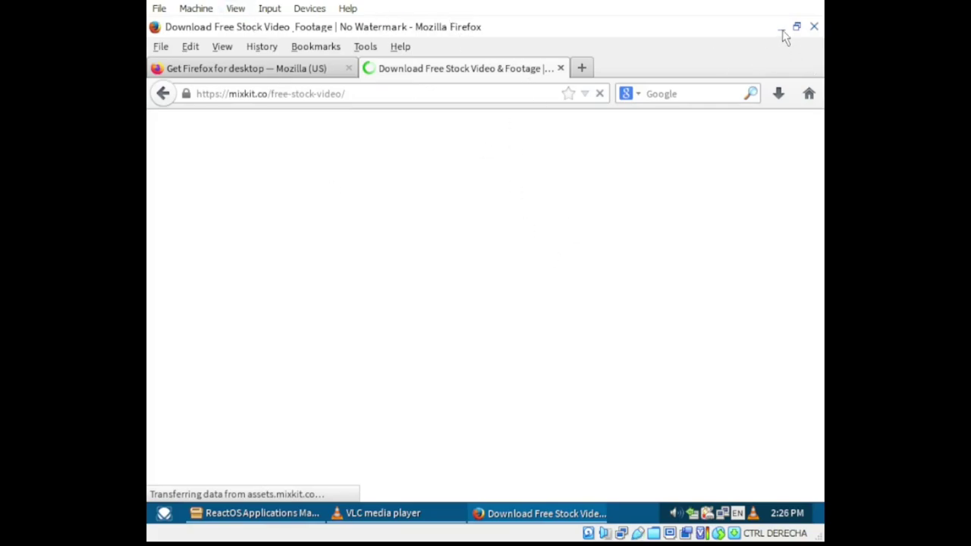
pyautogui.click(164, 513)
pyautogui.moveTo(287, 300)
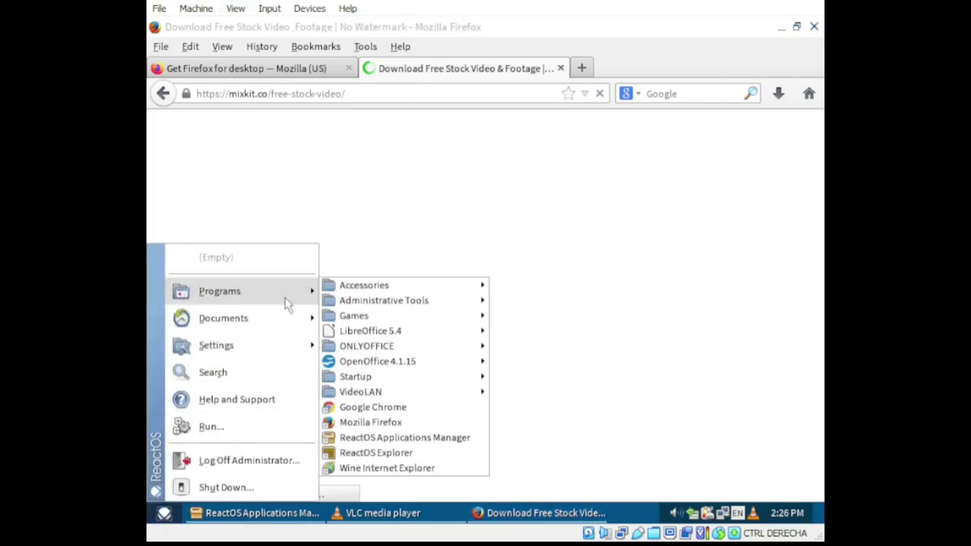
pyautogui.click(699, 331)
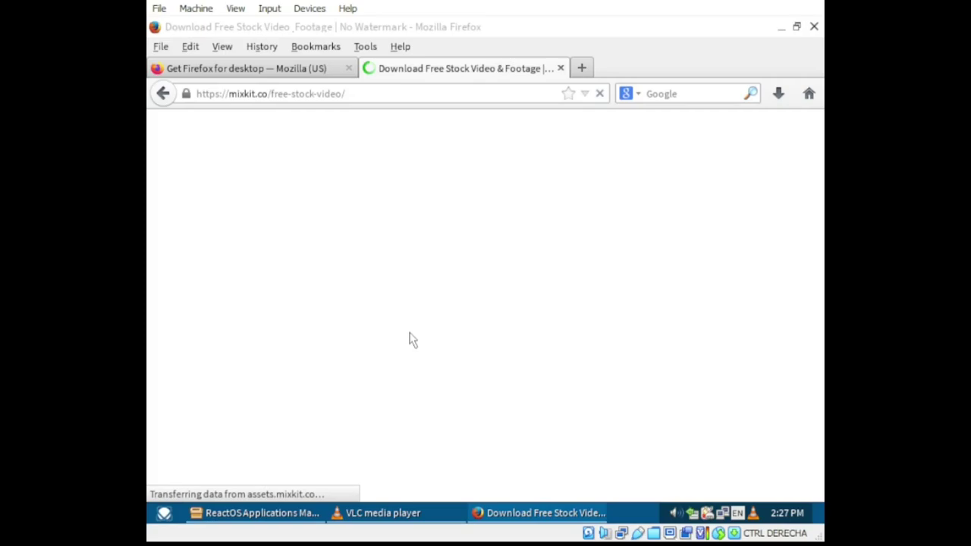
# - Run taskmgr and try to end the unresponsive Firefox task "Download Free Stock Video & Footage"
pyautogui.click(164, 512)
pyautogui.click(237, 427)
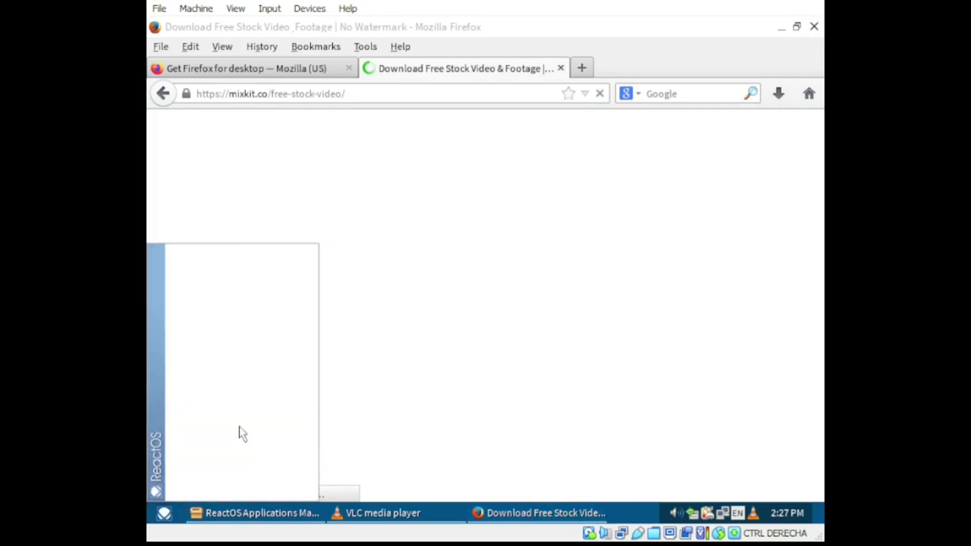
pyautogui.write('taskmgr')
pyautogui.press('Return')
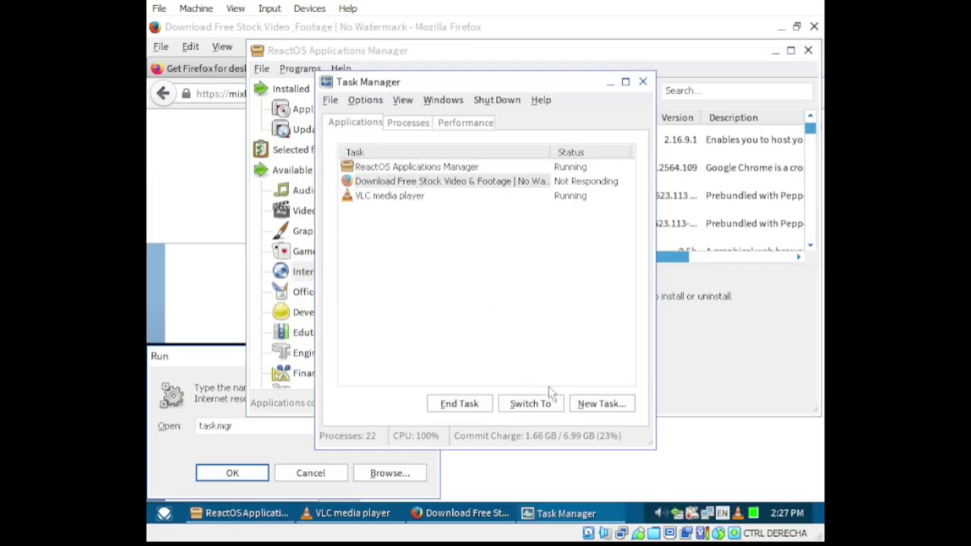
pyautogui.click(459, 404)
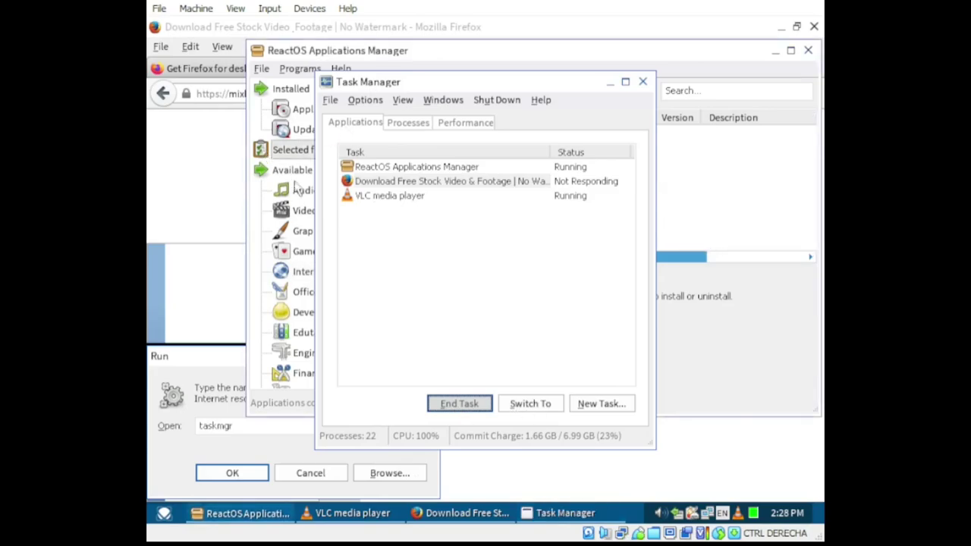
pyautogui.click(165, 515)
pyautogui.click(165, 515)
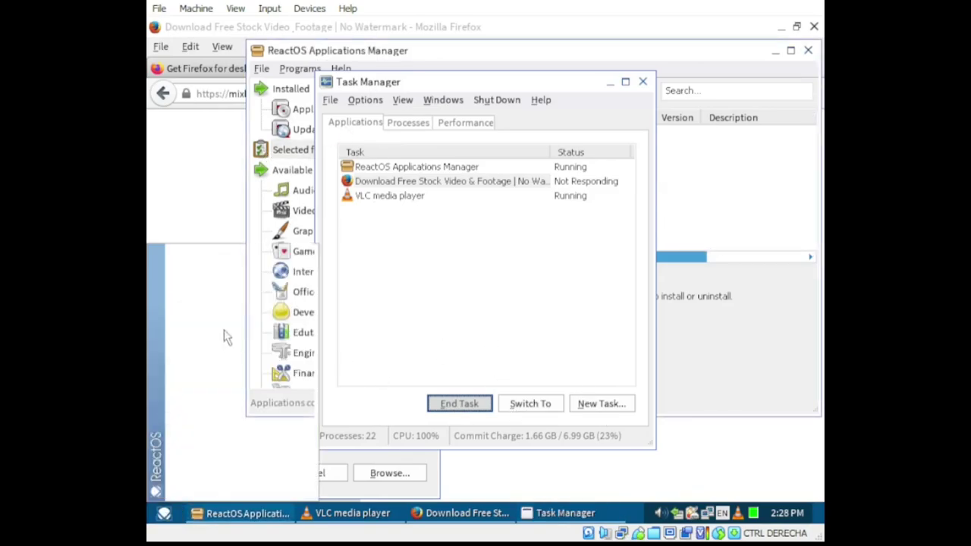
pyautogui.click(294, 271)
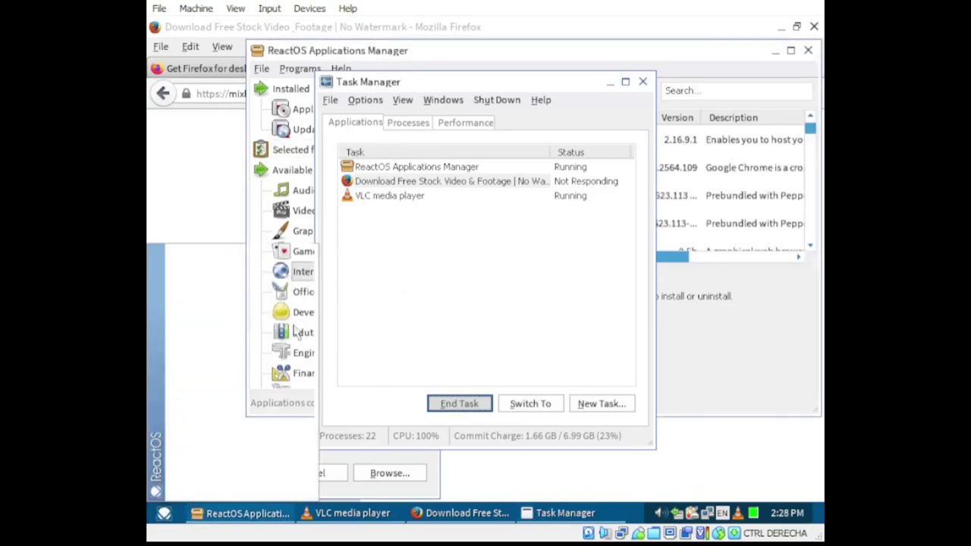
pyautogui.click(295, 332)
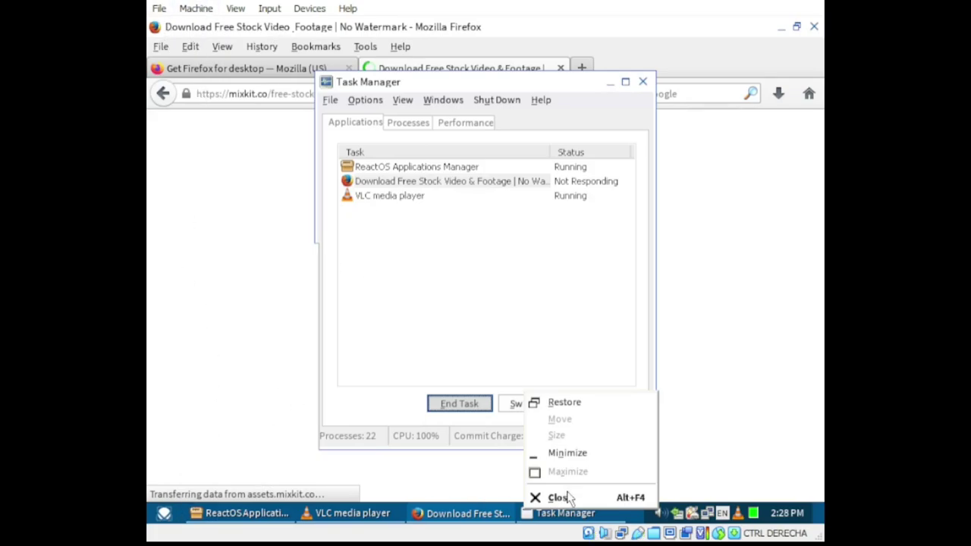
pyautogui.rightClick(328, 463)
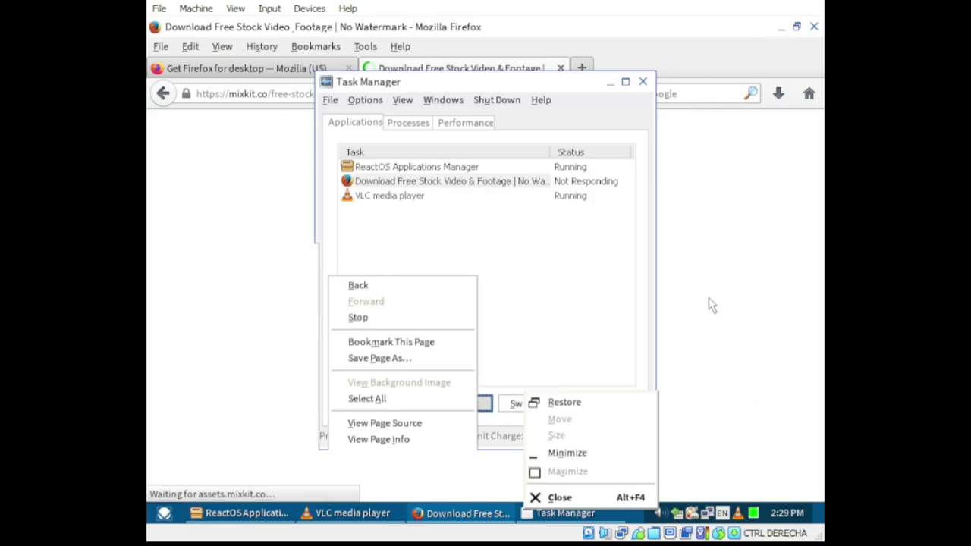
pyautogui.rightClick(671, 334)
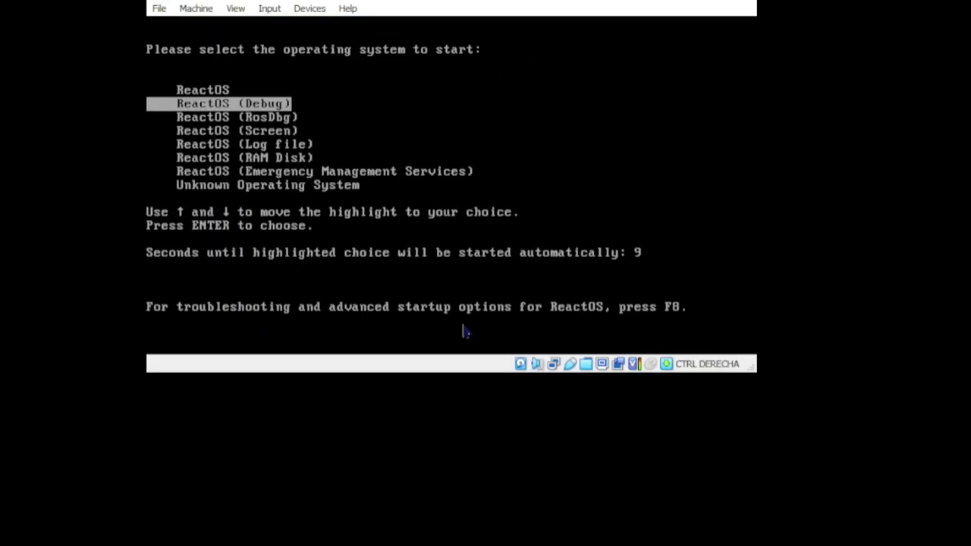
# - Boot the virtual machine with the ReactOS (Debug) entry, and try the ONLYOFFICE Editors shortcut on the desktop
pyautogui.press('Up')
pyautogui.press('Down')
pyautogui.press('Return')
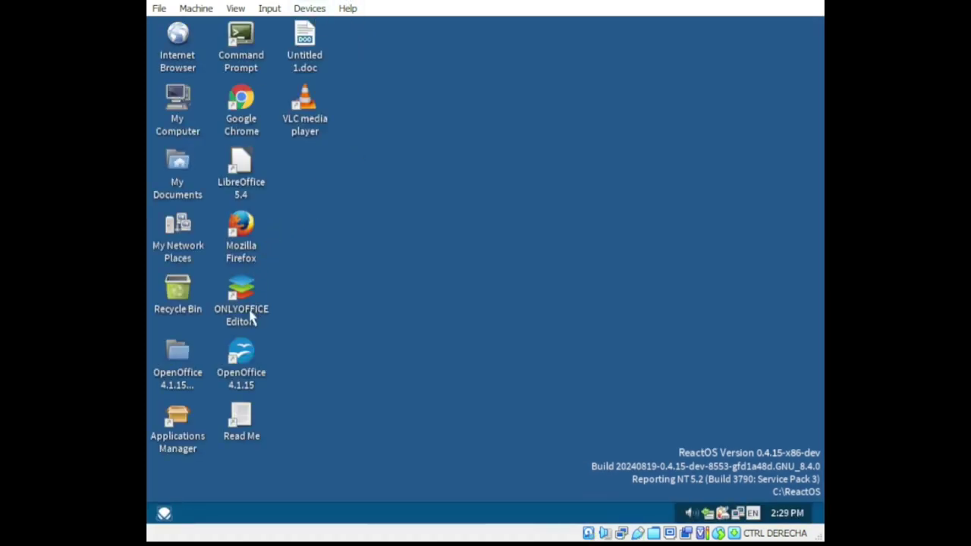
pyautogui.doubleClick(253, 319)
pyautogui.click(486, 292)
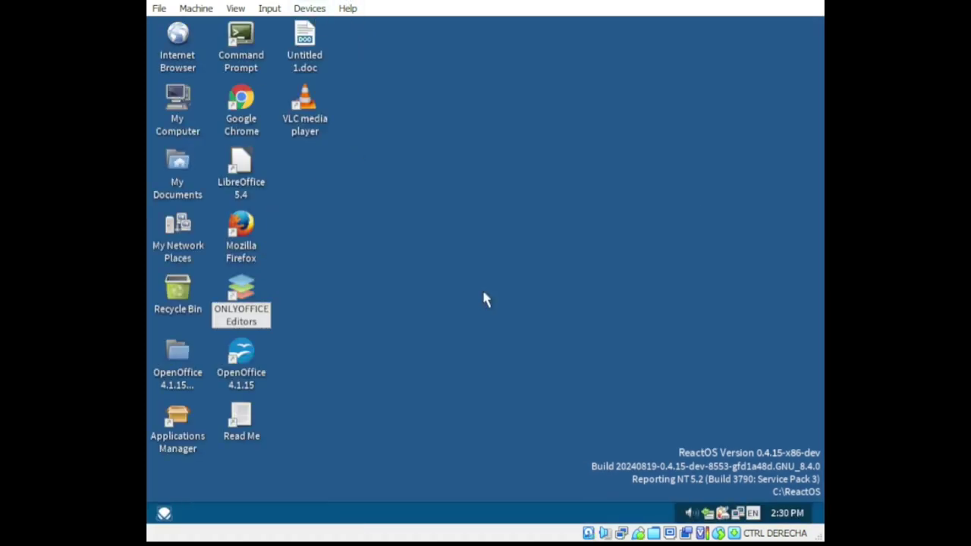
# - Launch VLC media player from the desktop, dismiss its privacy policy dialog, and move the window clear of the desktop icons
pyautogui.doubleClick(314, 114)
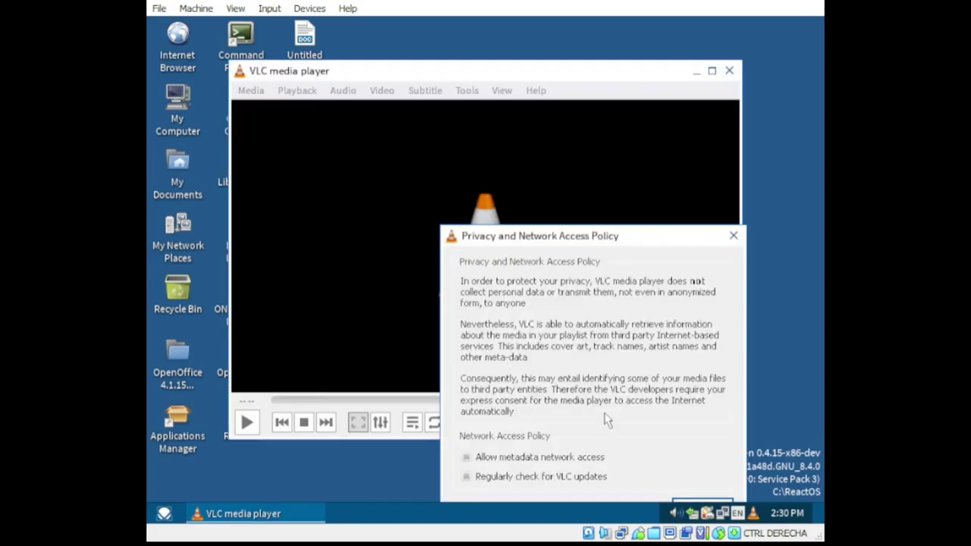
pyautogui.click(733, 236)
pyautogui.moveTo(354, 70); pyautogui.dragTo(494, 101)
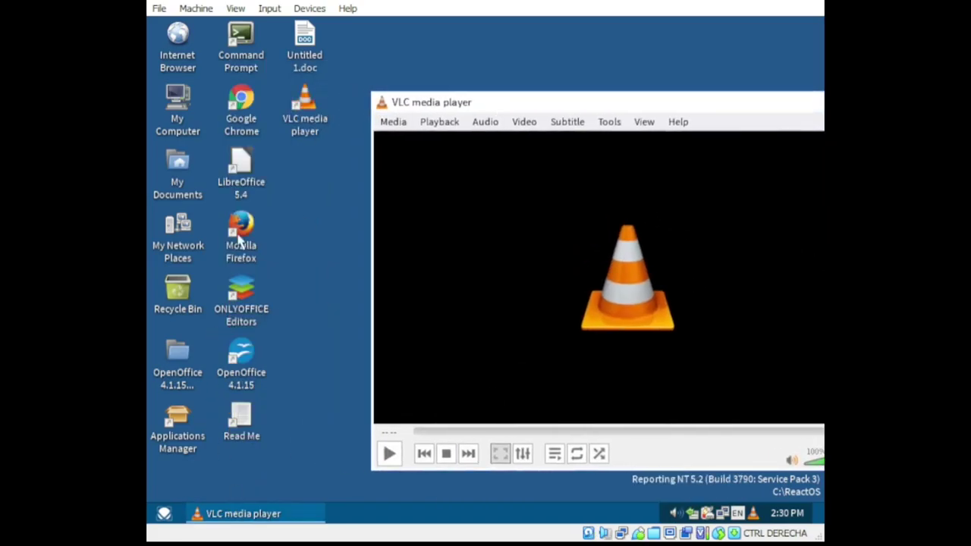
# - Open Mozilla Firefox and open the Creative Commons Kiwi page from the Creative Commons videos page
pyautogui.click(241, 239)
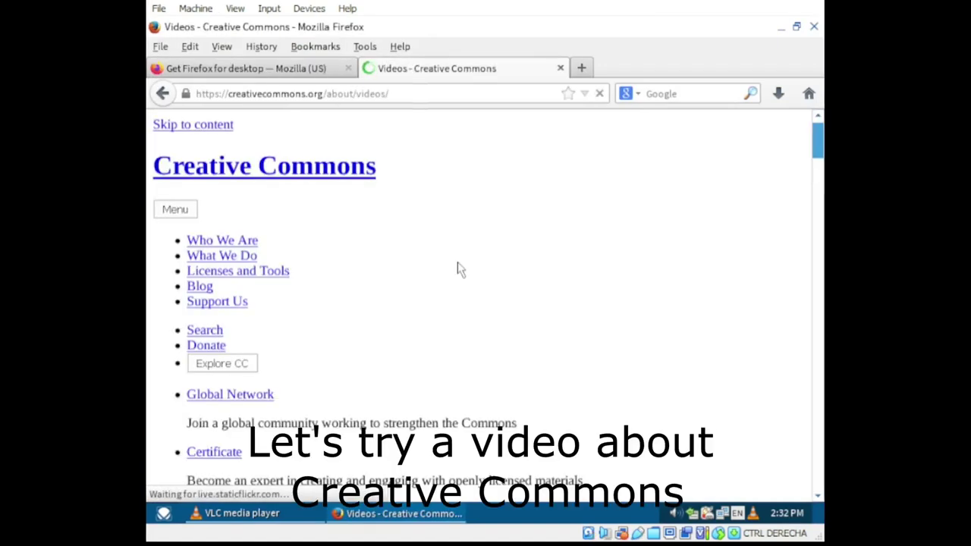
pyautogui.scroll(-3, 457, 268)
pyautogui.scroll(-10, 457, 269)
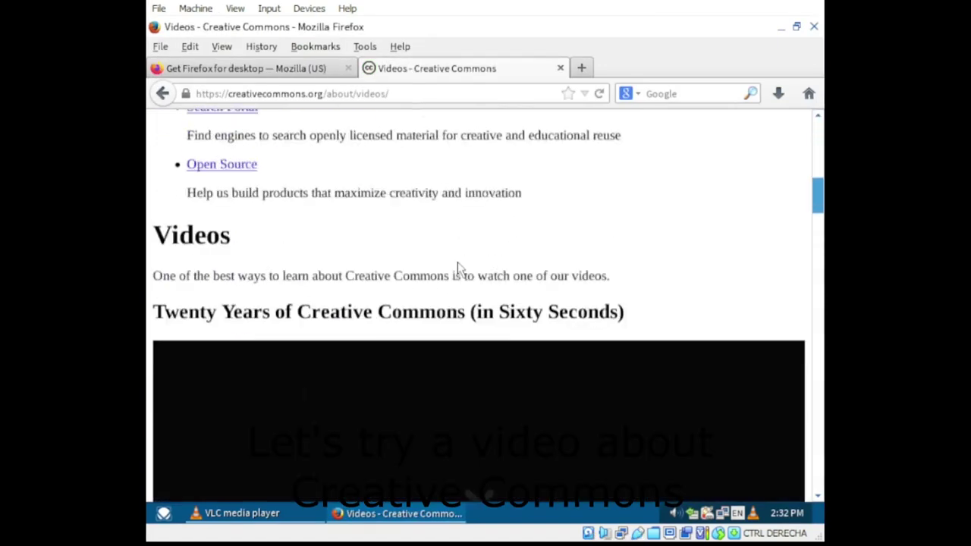
pyautogui.scroll(-10, 414, 359)
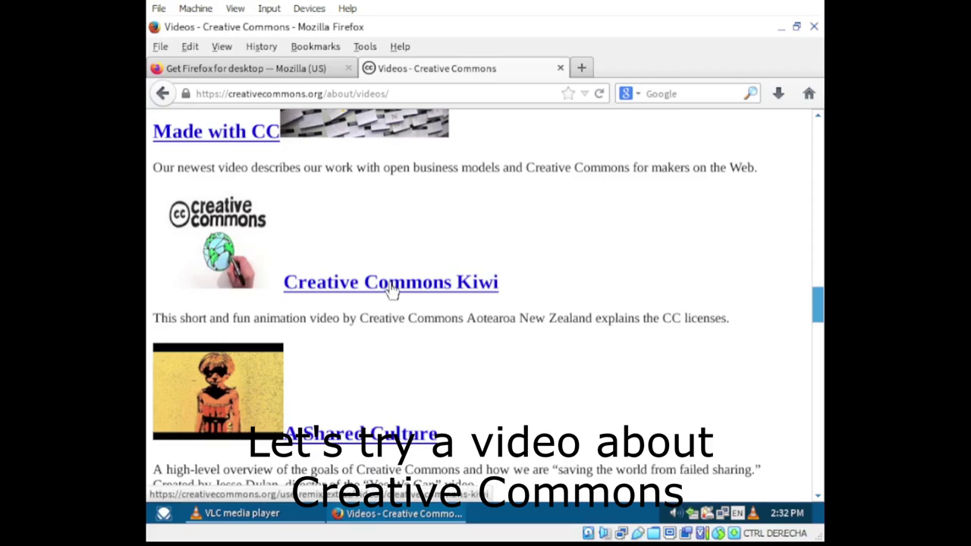
pyautogui.click(392, 292)
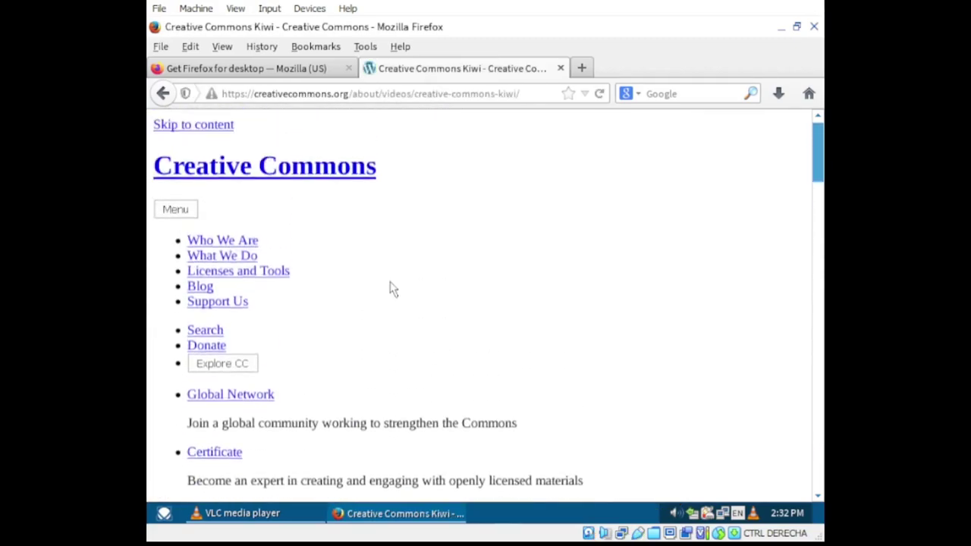
# - Try to download the Kiwi video through the original MP4 and Ogg Theora links, and return to the video page
pyautogui.scroll(-15, 392, 289)
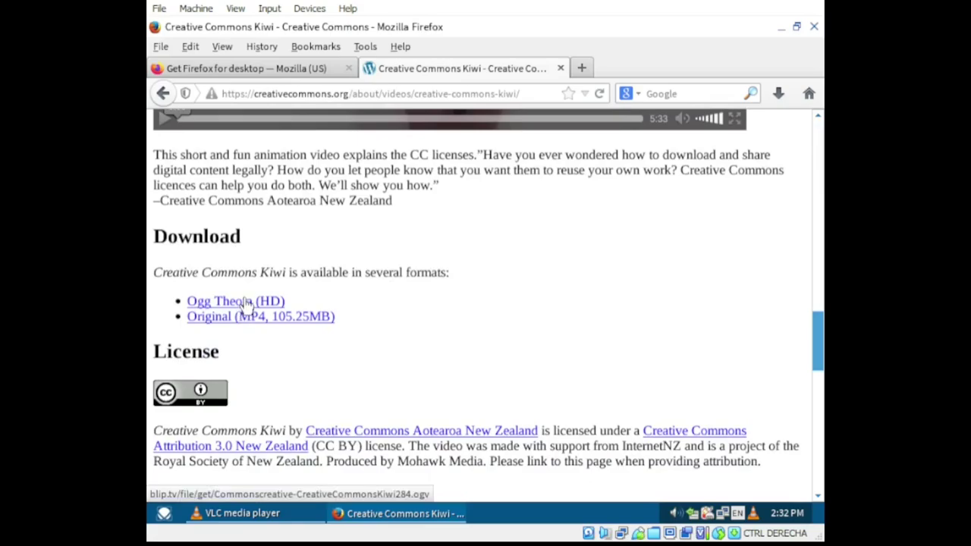
pyautogui.click(255, 319)
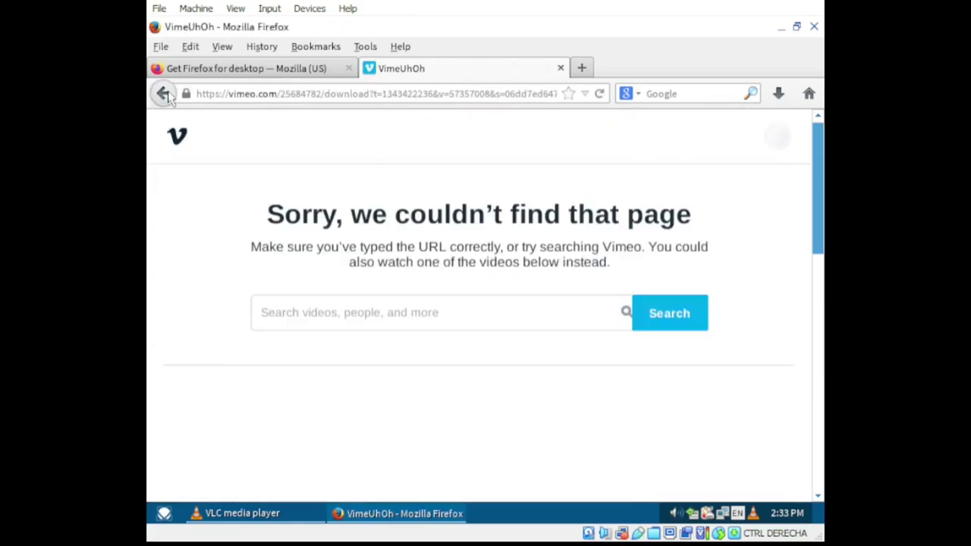
pyautogui.click(163, 94)
pyautogui.click(242, 302)
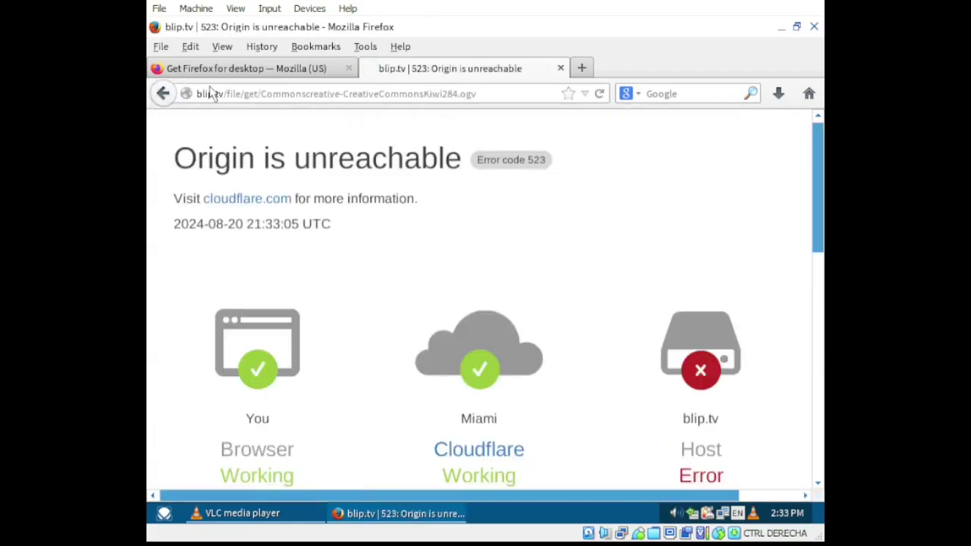
pyautogui.click(163, 94)
# - Play the embedded Creative Commons Kiwi video on the page
pyautogui.scroll(10, 351, 304)
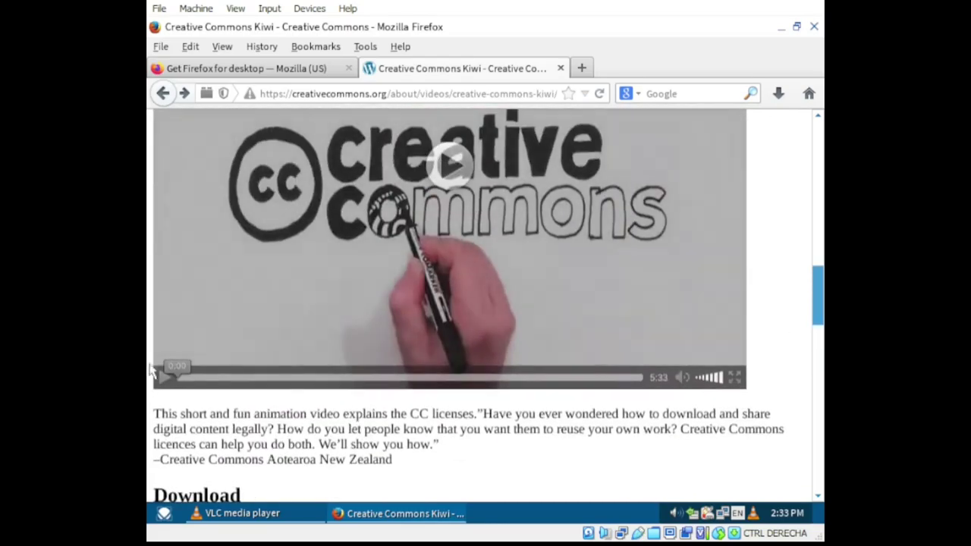
pyautogui.click(165, 378)
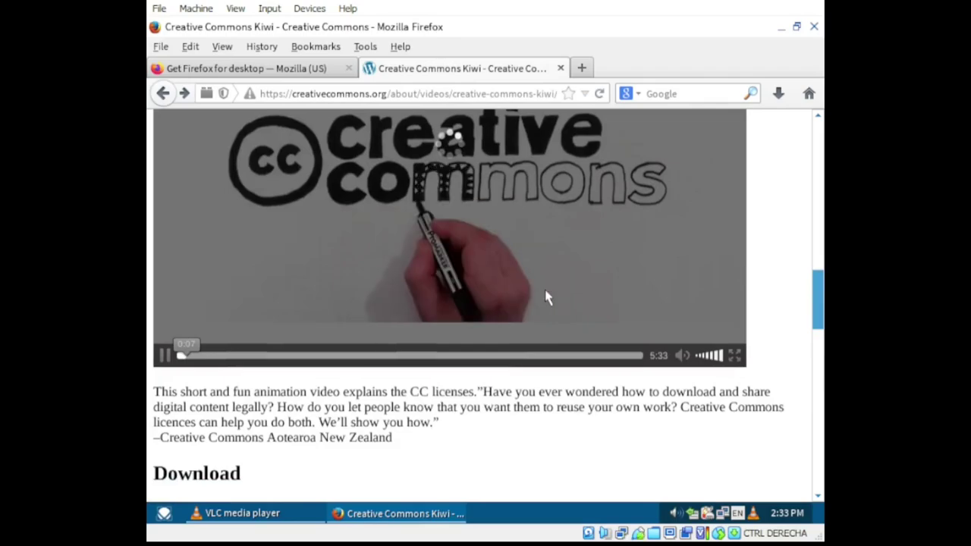
pyautogui.scroll(-2, 546, 298)
pyautogui.scroll(4, 546, 297)
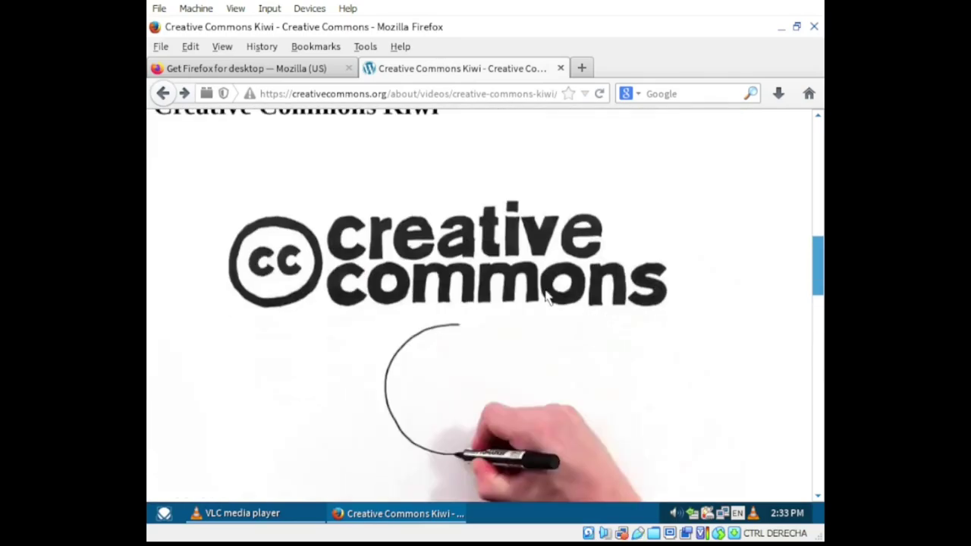
# - Save the playing web video to the Desktop as CreativeCommonsKiwi_480p.webm and resume its playback
pyautogui.rightClick(547, 298)
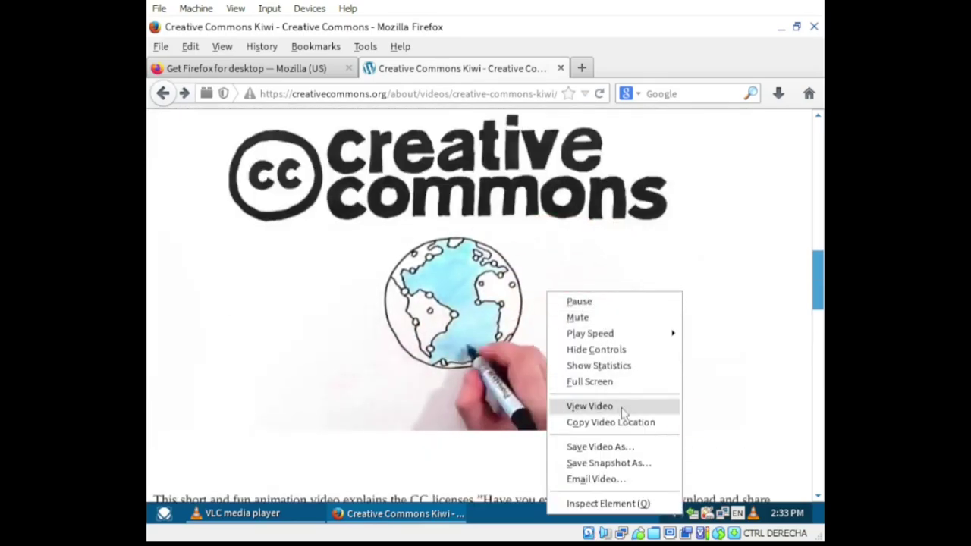
pyautogui.click(635, 455)
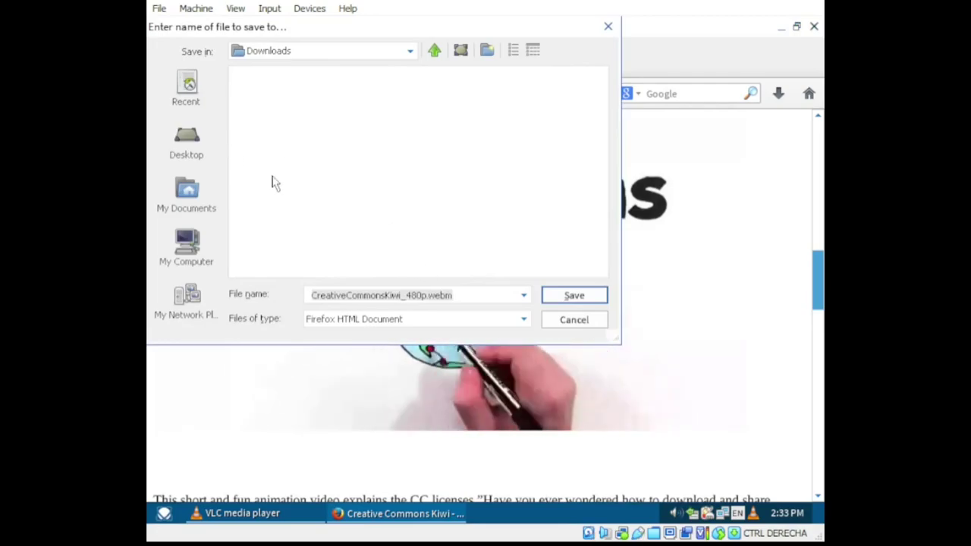
pyautogui.click(188, 141)
pyautogui.click(574, 295)
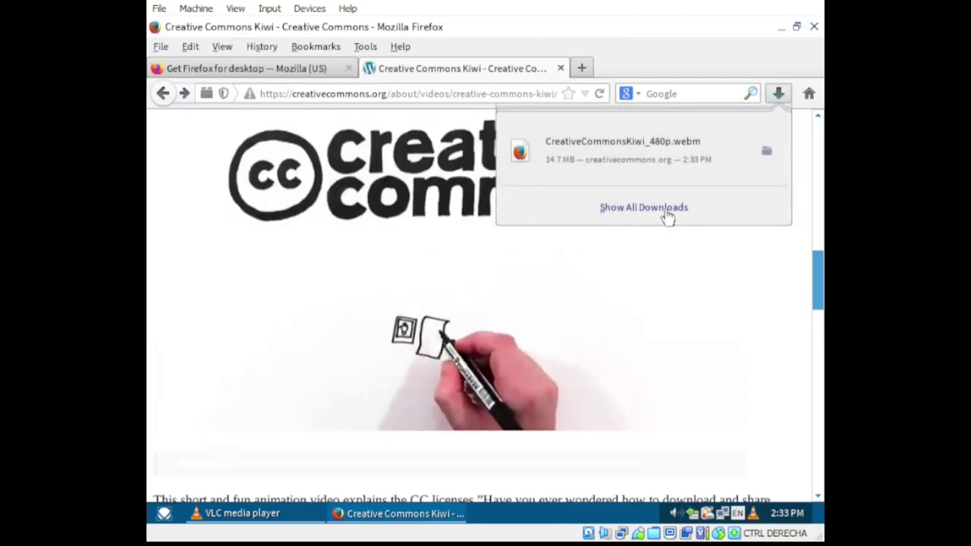
pyautogui.click(693, 237)
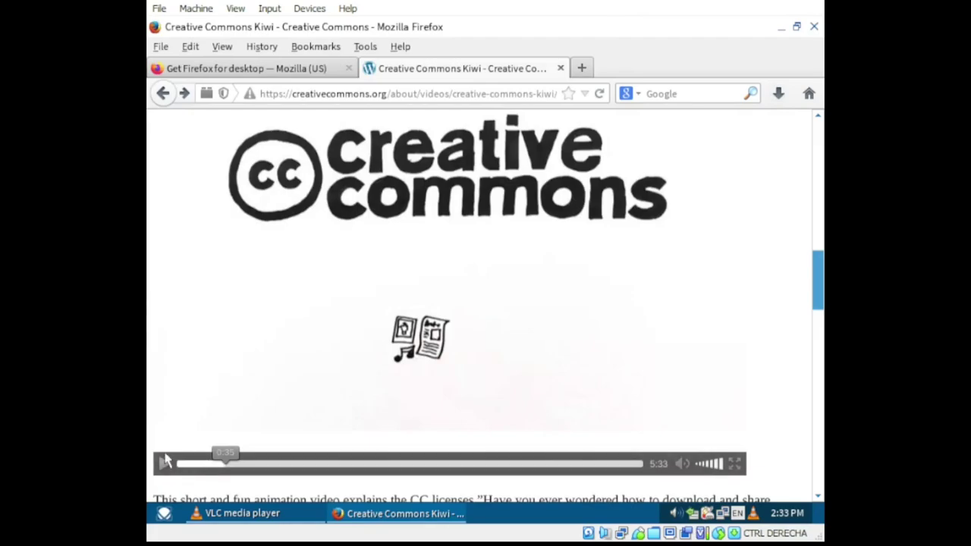
pyautogui.click(165, 461)
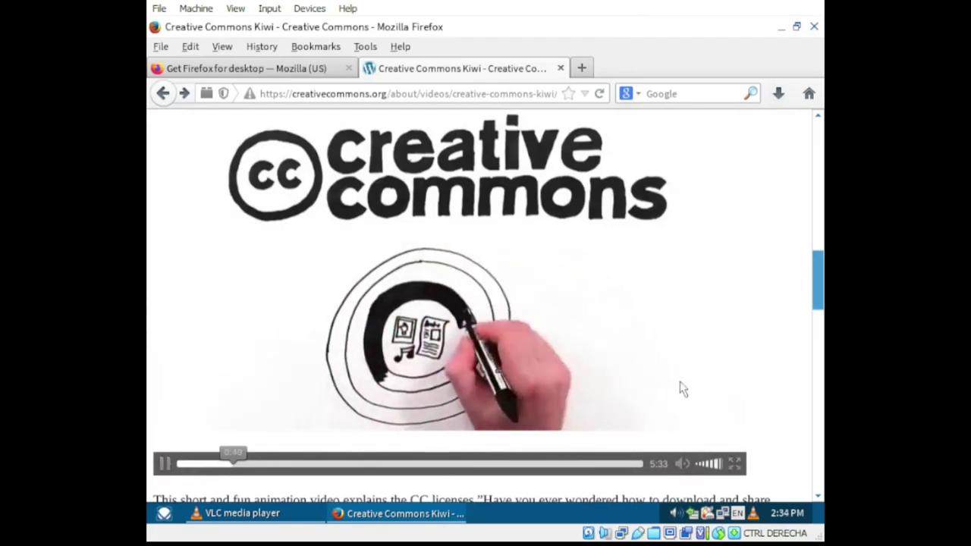
# - Minimize Firefox, open the saved webm file from the desktop with VLC media player, and move the player window fully into view
pyautogui.click(780, 26)
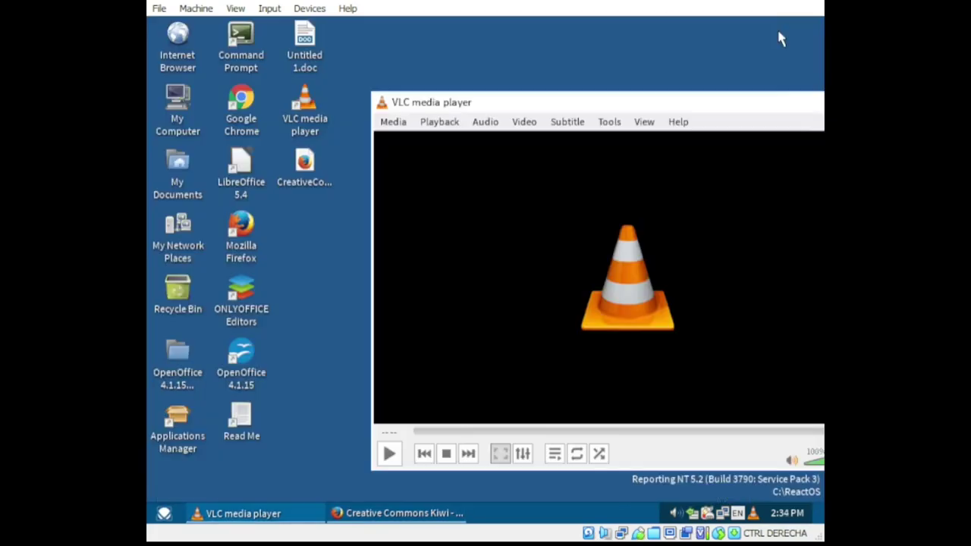
pyautogui.rightClick(301, 164)
pyautogui.click(349, 191)
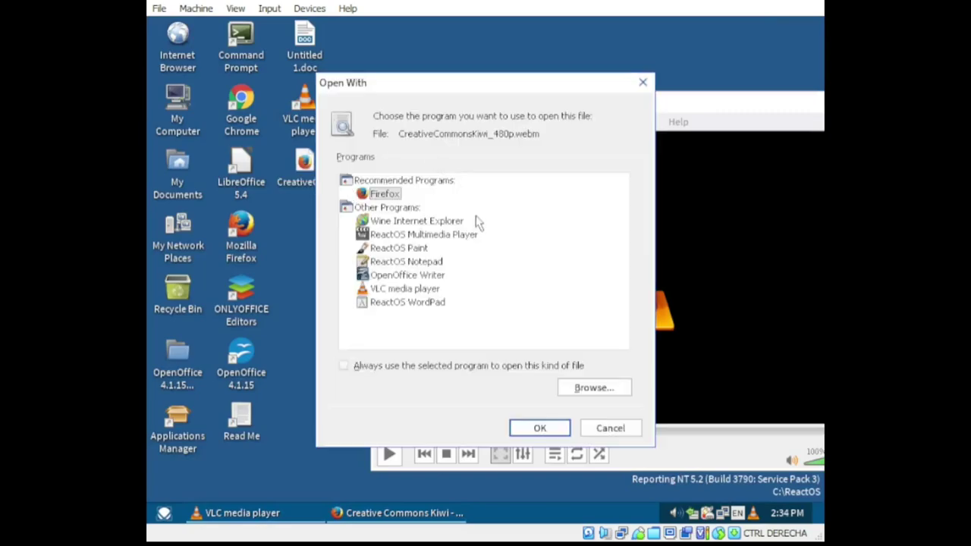
pyautogui.click(539, 427)
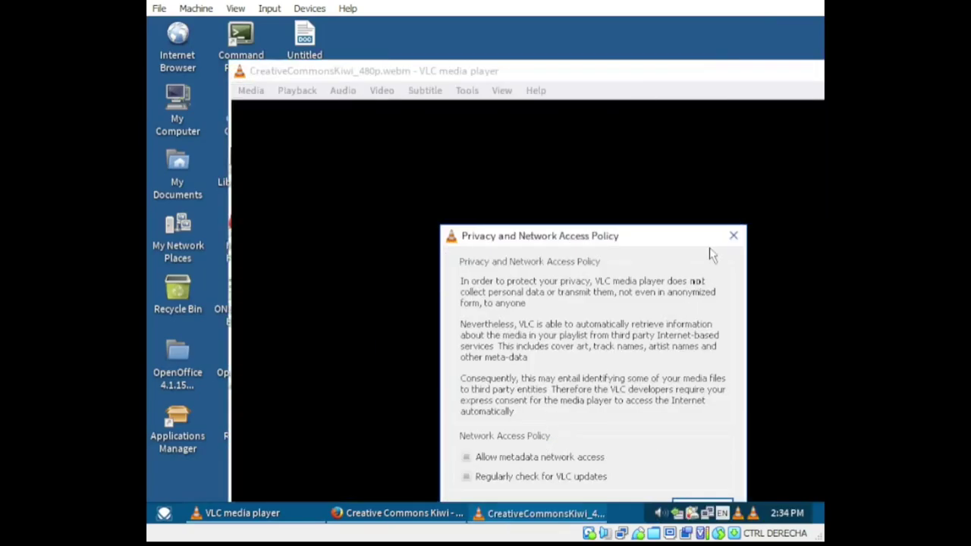
pyautogui.click(734, 239)
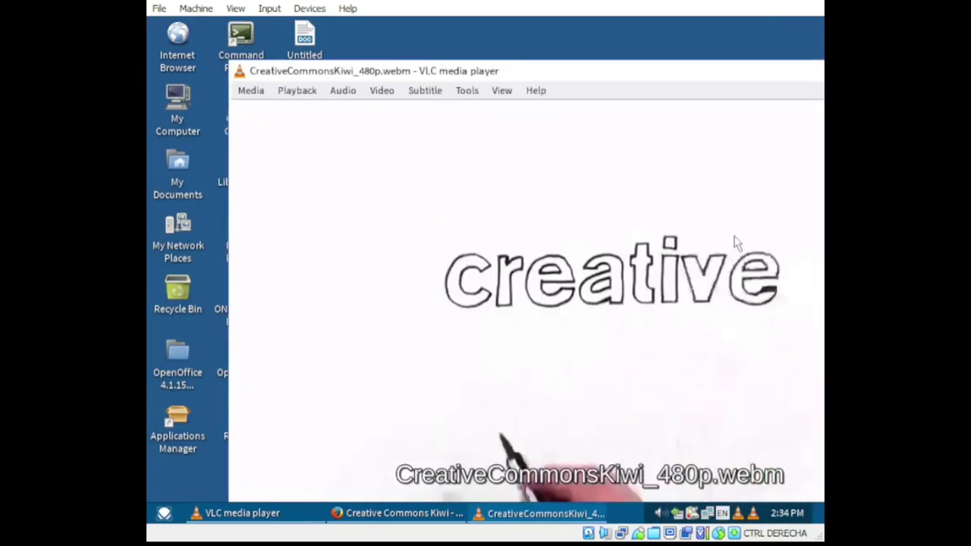
pyautogui.click(591, 74)
pyautogui.moveTo(591, 74); pyautogui.dragTo(510, 46)
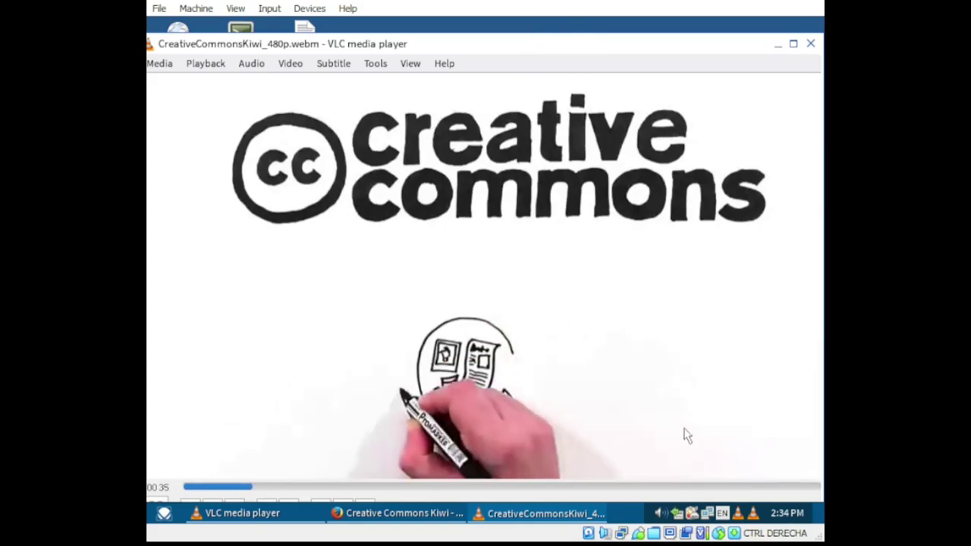
# - Pause the web video in Firefox, and return to the VLC media player window and maximize it
pyautogui.click(443, 519)
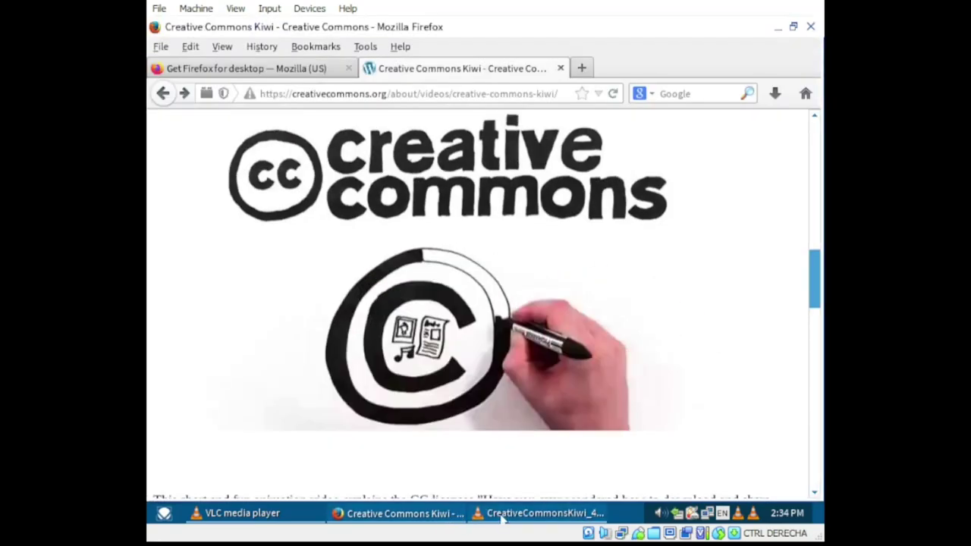
pyautogui.click(545, 514)
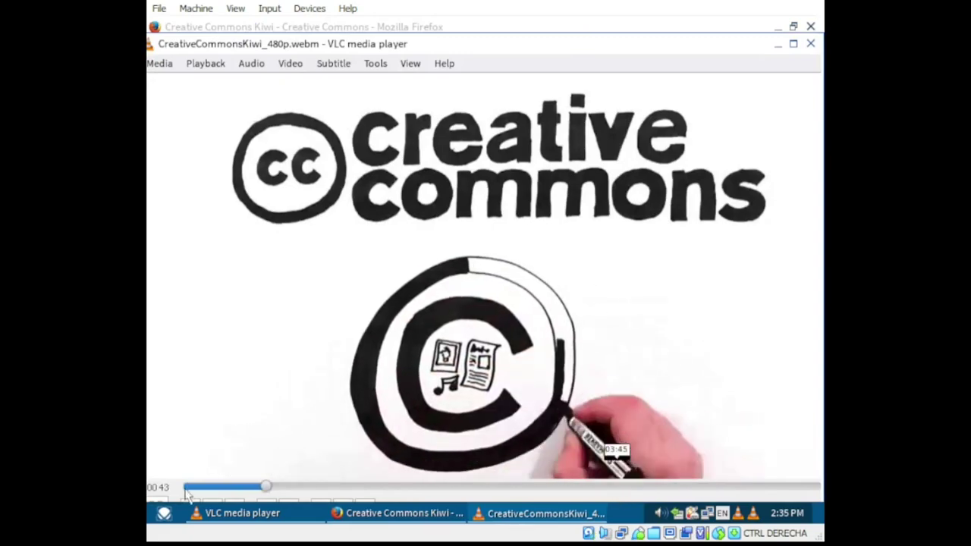
pyautogui.scroll(-2, 576, 250)
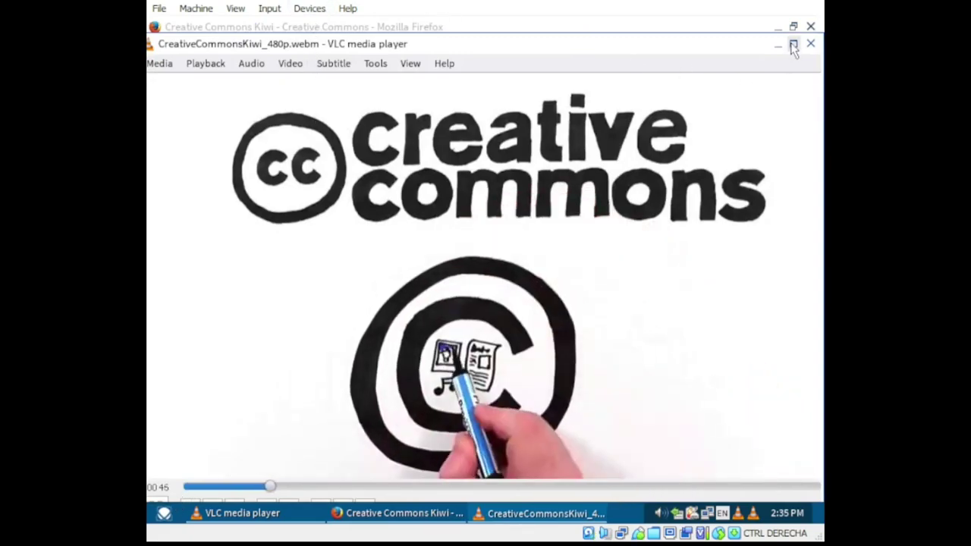
pyautogui.click(793, 43)
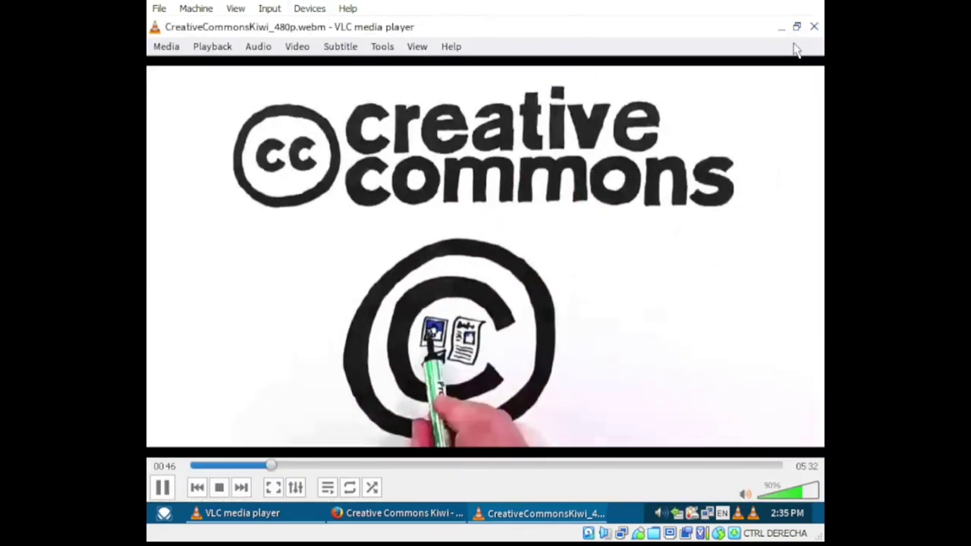
# - Stop and restart the video in VLC, and skip ahead through it to past the three-minute mark
pyautogui.click(219, 488)
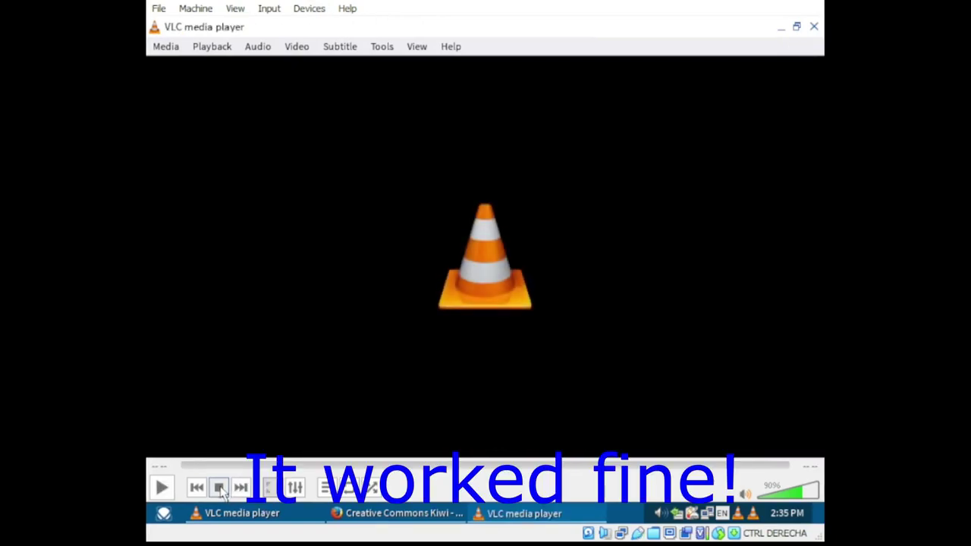
pyautogui.click(171, 493)
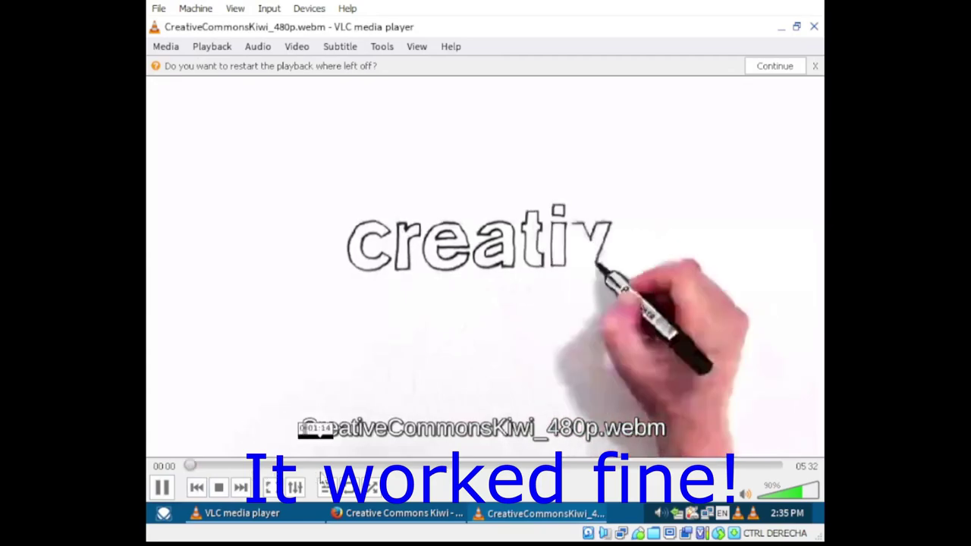
pyautogui.click(344, 466)
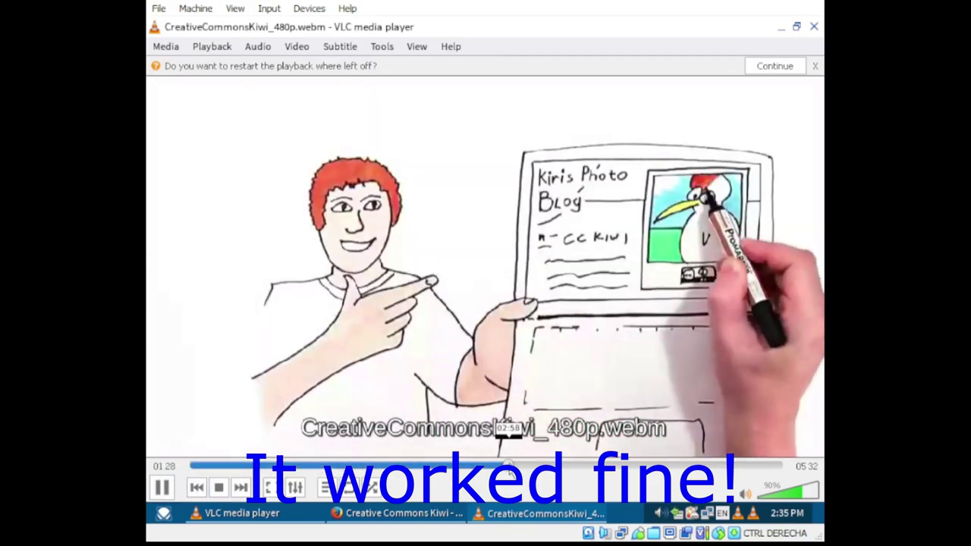
pyautogui.click(509, 466)
pyautogui.click(558, 466)
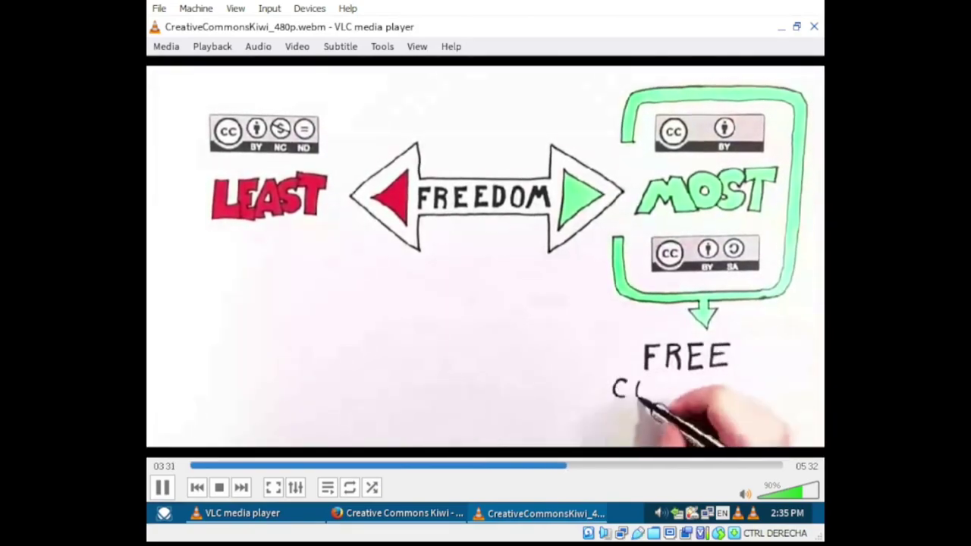
# - Quit the VLC player showing the video, minimize Firefox, and close the remaining empty VLC window
pyautogui.click(166, 46)
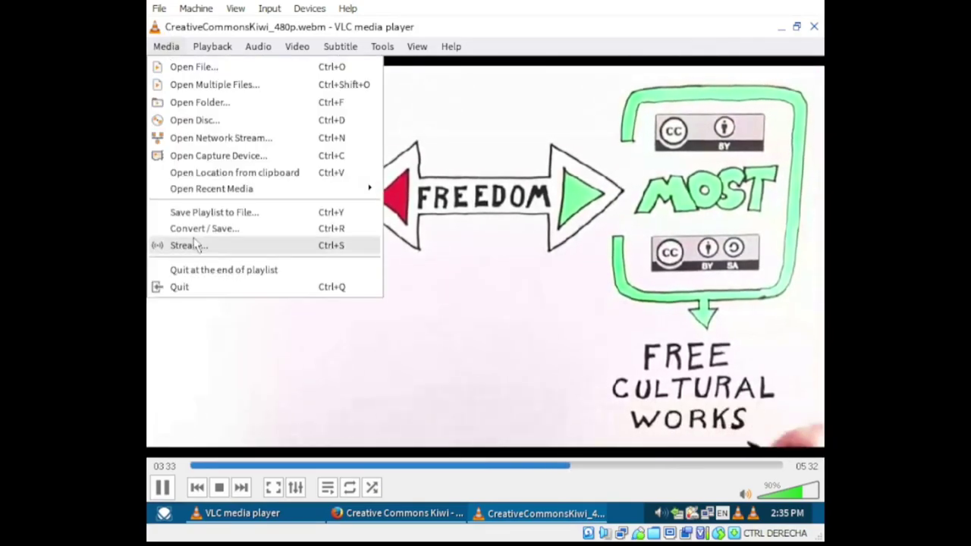
pyautogui.click(203, 300)
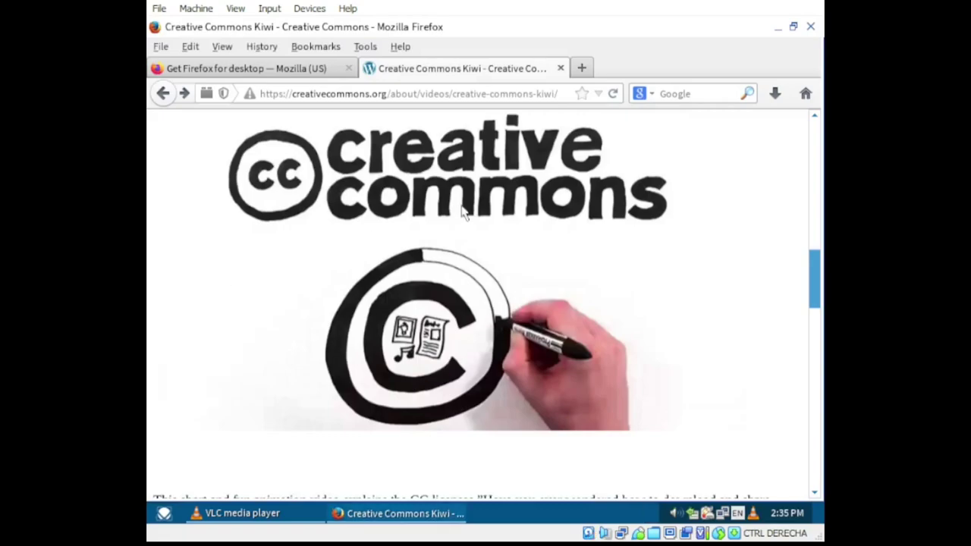
pyautogui.moveTo(358, 159)
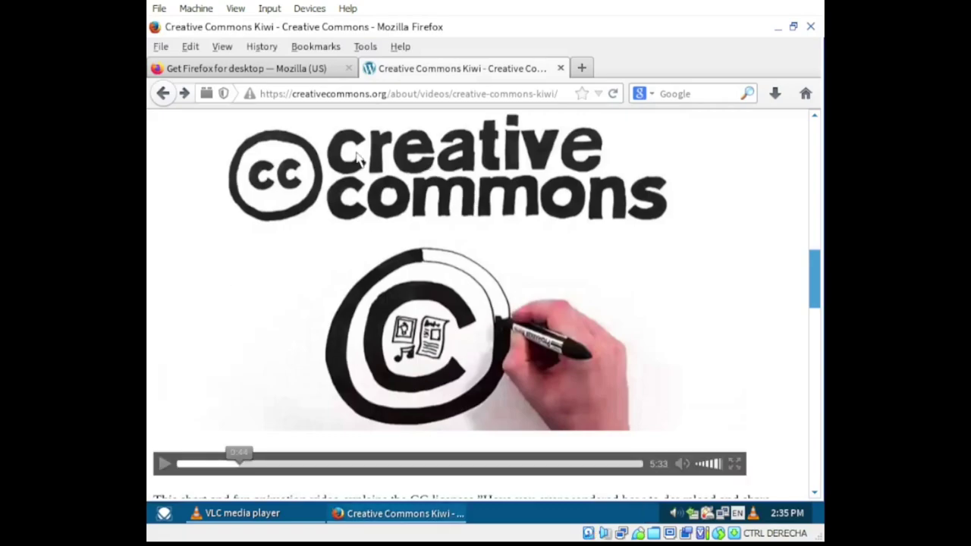
pyautogui.click(777, 27)
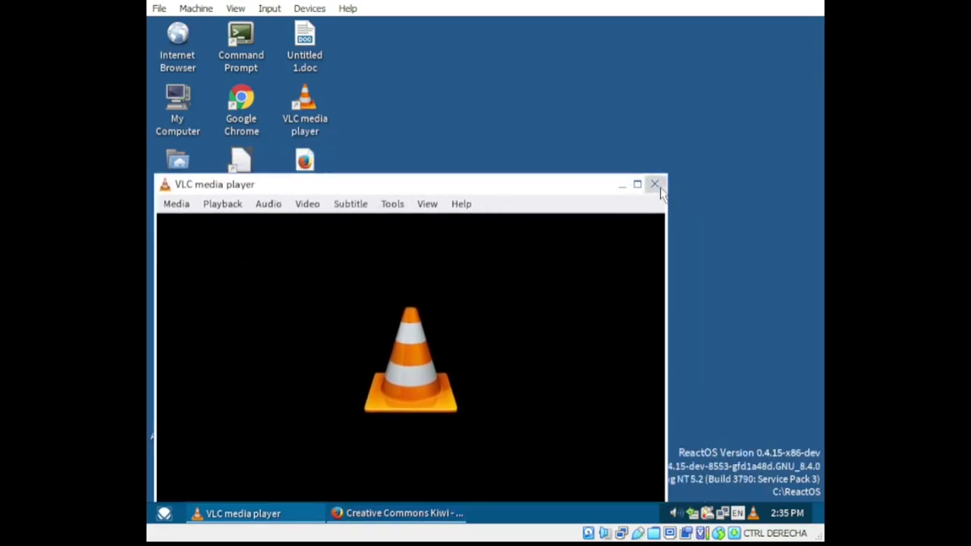
pyautogui.click(655, 185)
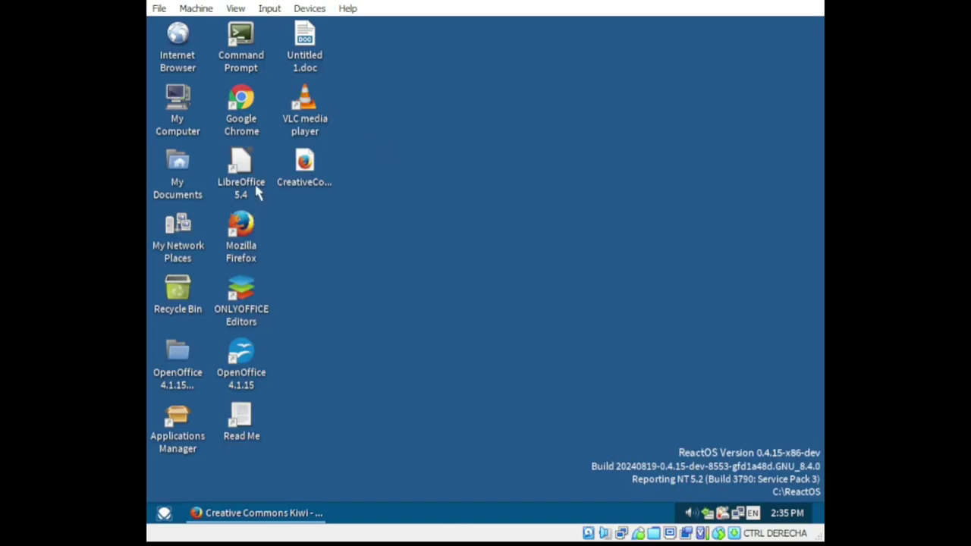
# - Open the Applications Manager and start installing Tux Paint from the Graphics category
pyautogui.doubleClick(189, 422)
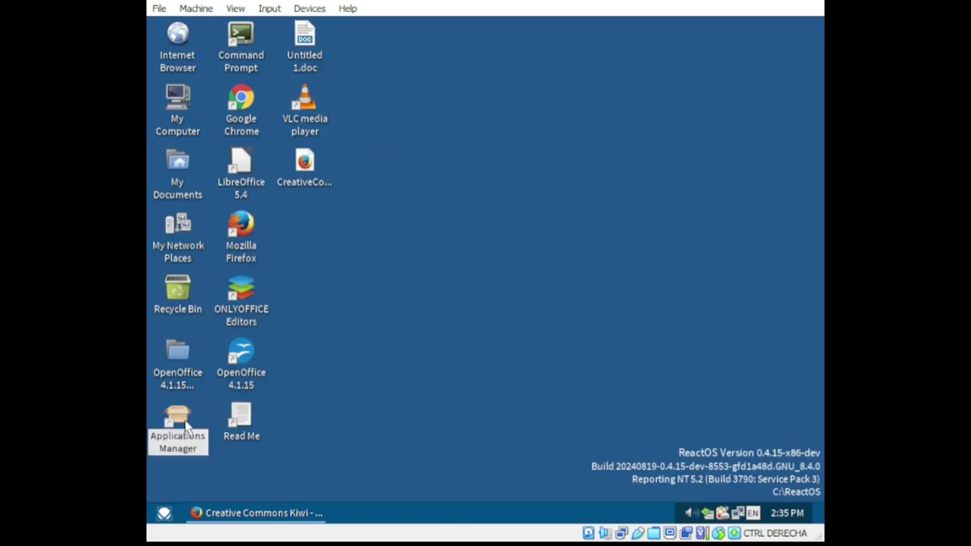
pyautogui.click(407, 199)
pyautogui.doubleClick(408, 199)
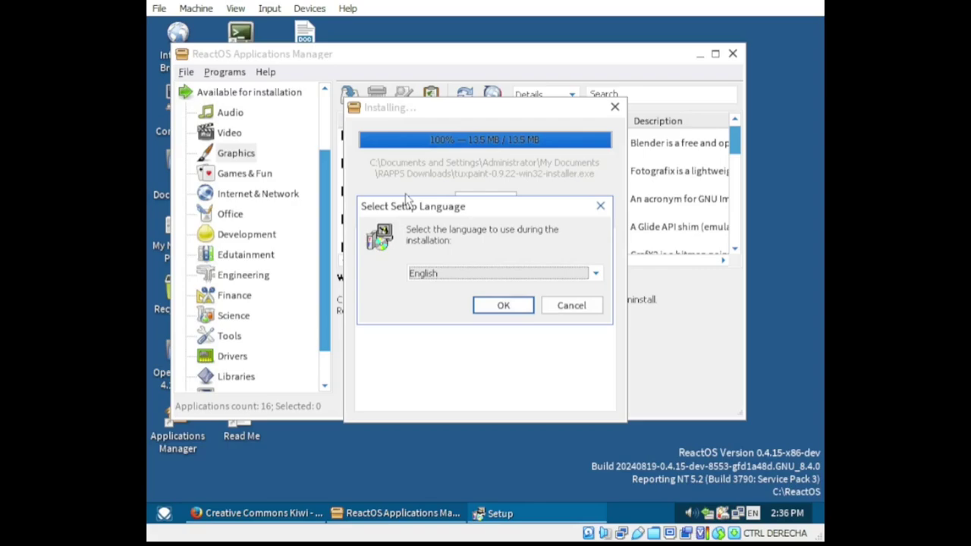
# - Run the Tux Paint setup in English and accept its license agreement
pyautogui.click(504, 306)
pyautogui.click(583, 403)
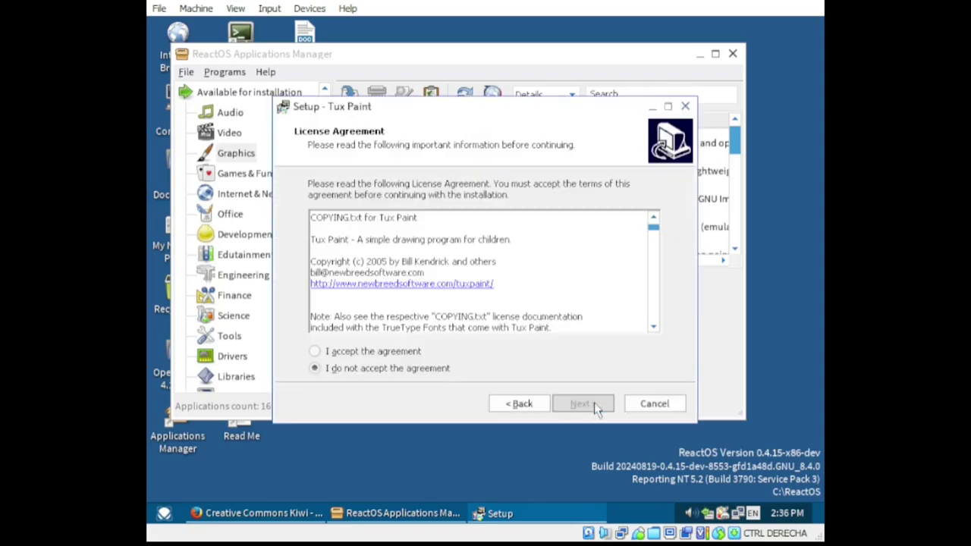
pyautogui.click(416, 353)
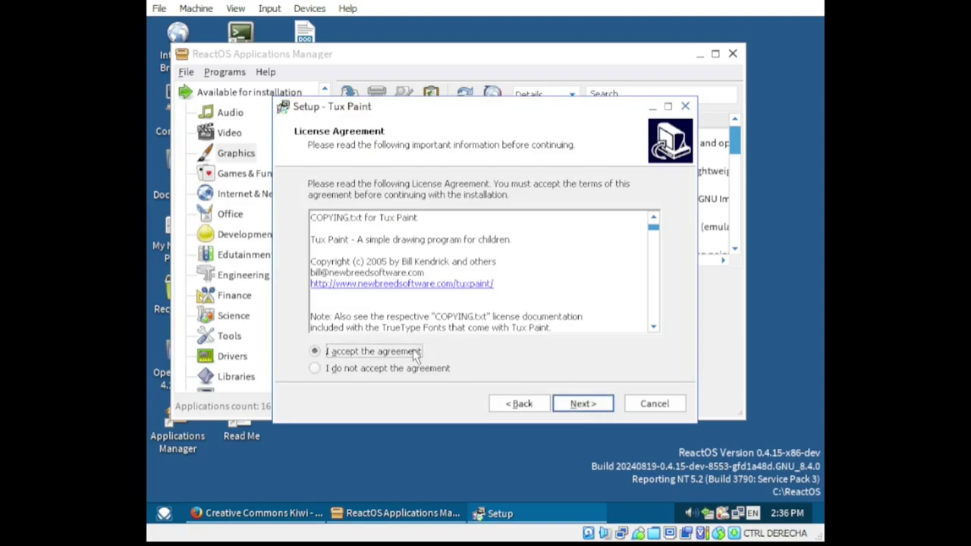
pyautogui.click(600, 404)
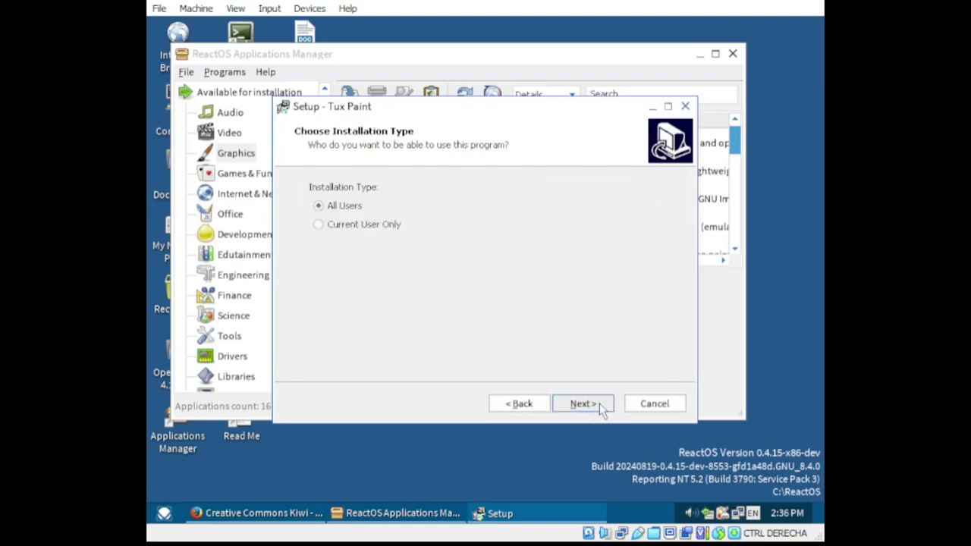
# - Install Tux Paint for all users in C:\Program Files\TuxPaint, with the Tux Paint Start Menu folder and a desktop icon
pyautogui.click(583, 404)
pyautogui.click(583, 404)
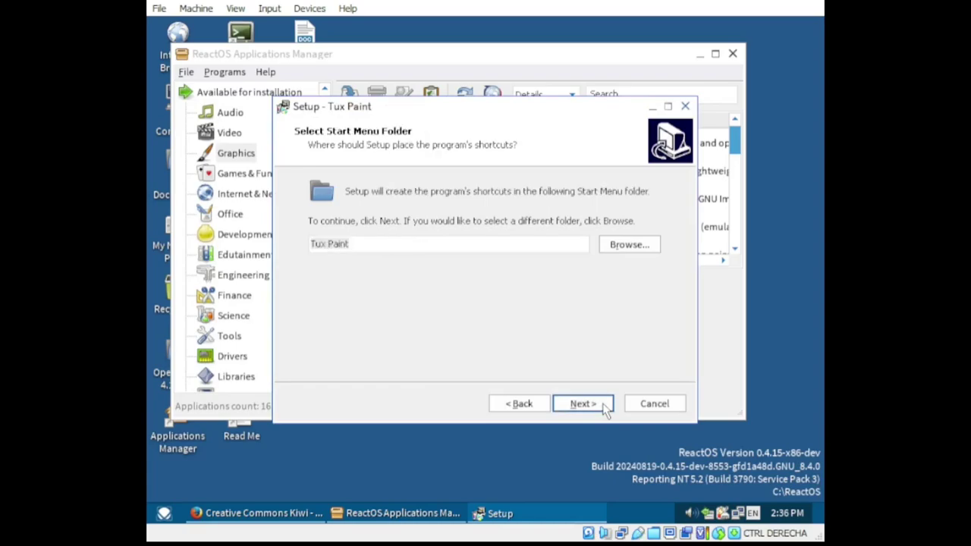
pyautogui.click(583, 404)
pyautogui.click(605, 405)
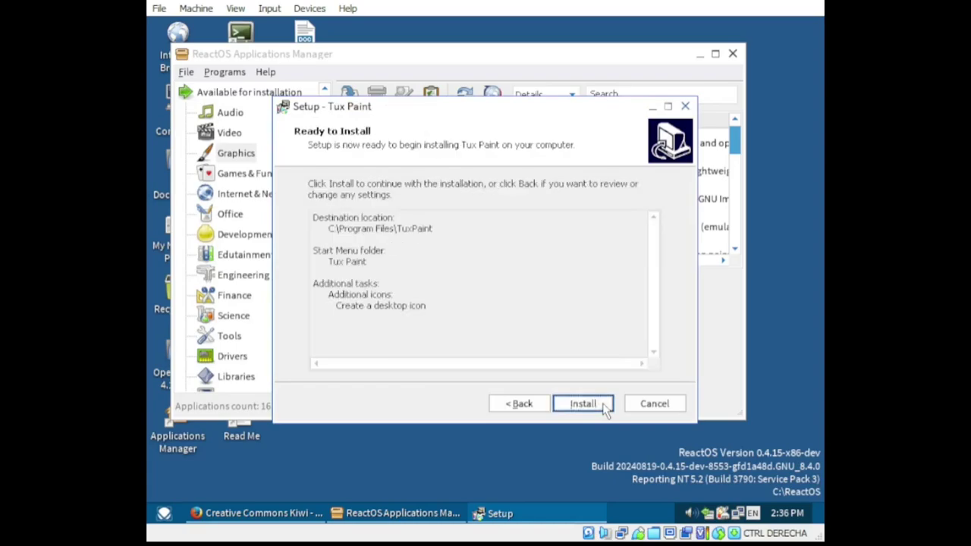
pyautogui.click(605, 406)
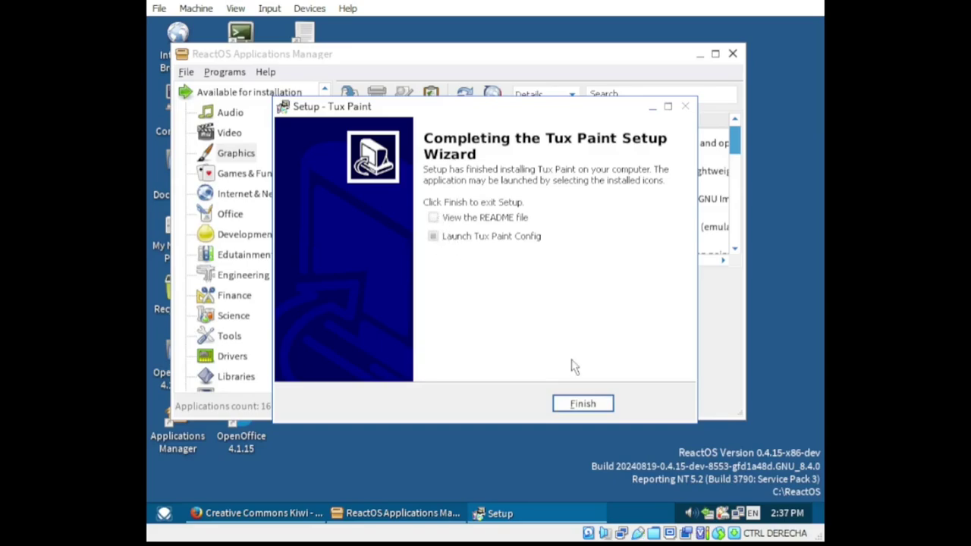
# - Finish the setup wizard with Launch Tux Paint Config enabled, and quit the configuration tool
pyautogui.click(583, 404)
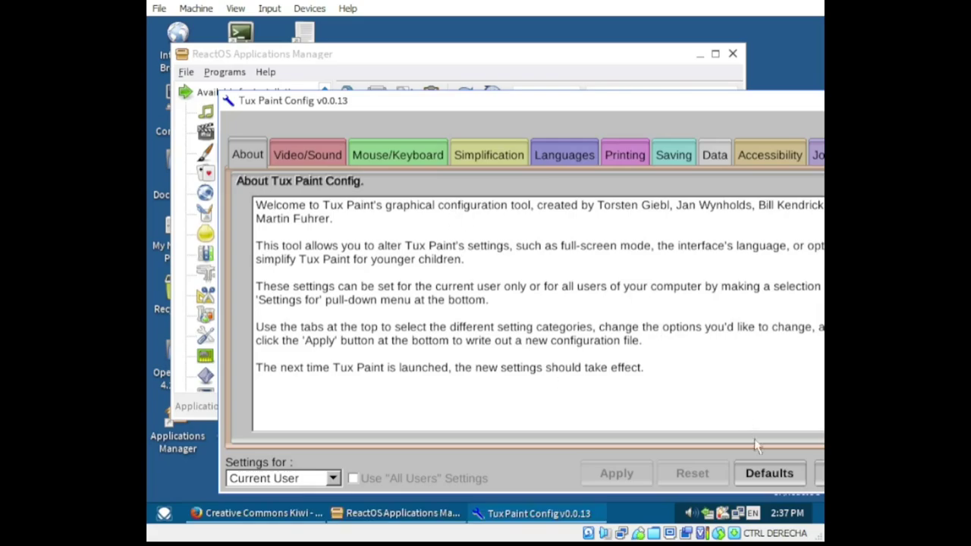
pyautogui.moveTo(595, 105)
pyautogui.mouseDown()
pyautogui.moveTo(434, 80)
pyautogui.moveTo(476, 82)
pyautogui.mouseUp()
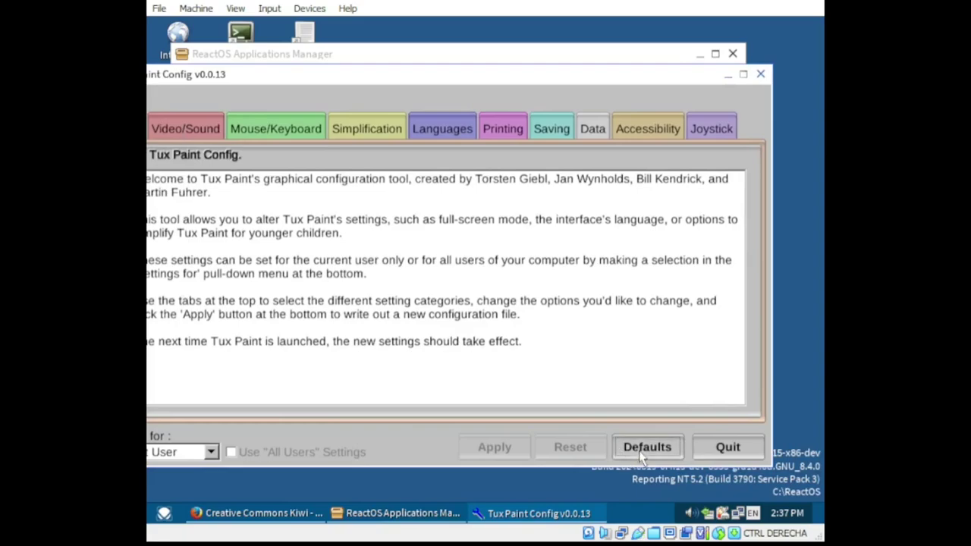
pyautogui.click(726, 448)
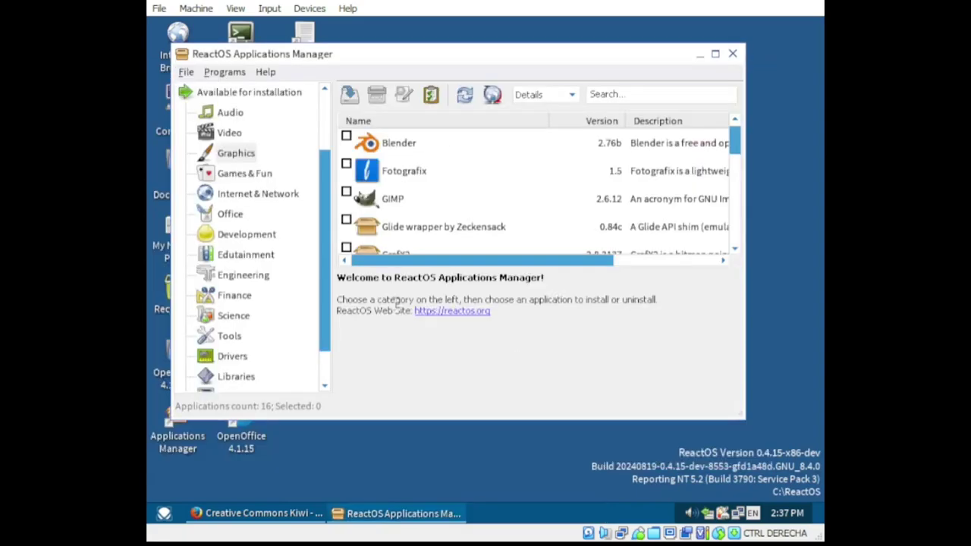
# - Minimize the Applications Manager and open Tux Paint from the desktop
pyautogui.click(700, 54)
pyautogui.doubleClick(308, 110)
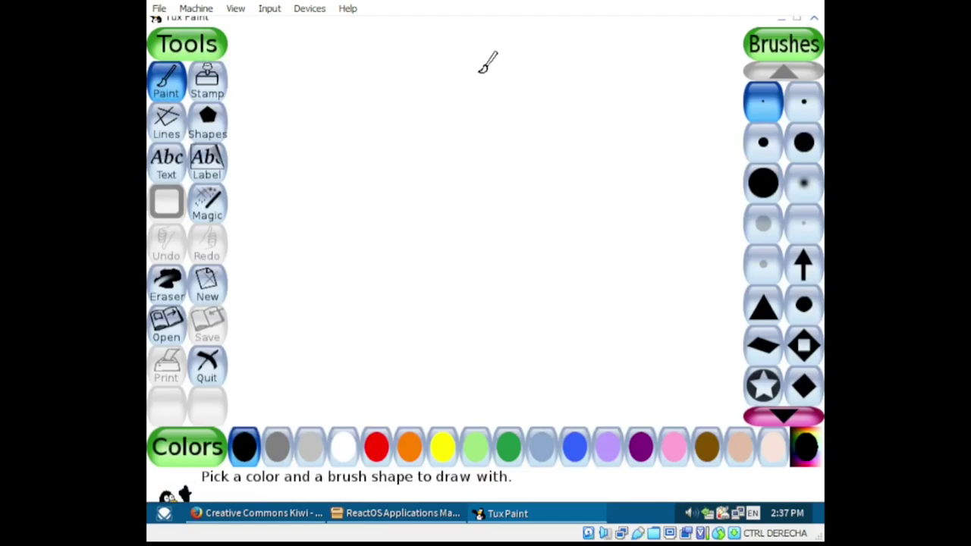
# - Scribble overlapping black loops on the canvas and wipe them out with the largest square eraser
pyautogui.moveTo(504, 72)
pyautogui.mouseDown()
pyautogui.moveTo(442, 91)
pyautogui.moveTo(527, 145)
pyautogui.moveTo(531, 67)
pyautogui.moveTo(400, 146)
pyautogui.moveTo(559, 84)
pyautogui.moveTo(399, 87)
pyautogui.moveTo(529, 136)
pyautogui.moveTo(472, 46)
pyautogui.moveTo(359, 152)
pyautogui.moveTo(561, 72)
pyautogui.moveTo(348, 123)
pyautogui.moveTo(504, 171)
pyautogui.moveTo(506, 47)
pyautogui.moveTo(391, 106)
pyautogui.mouseUp()
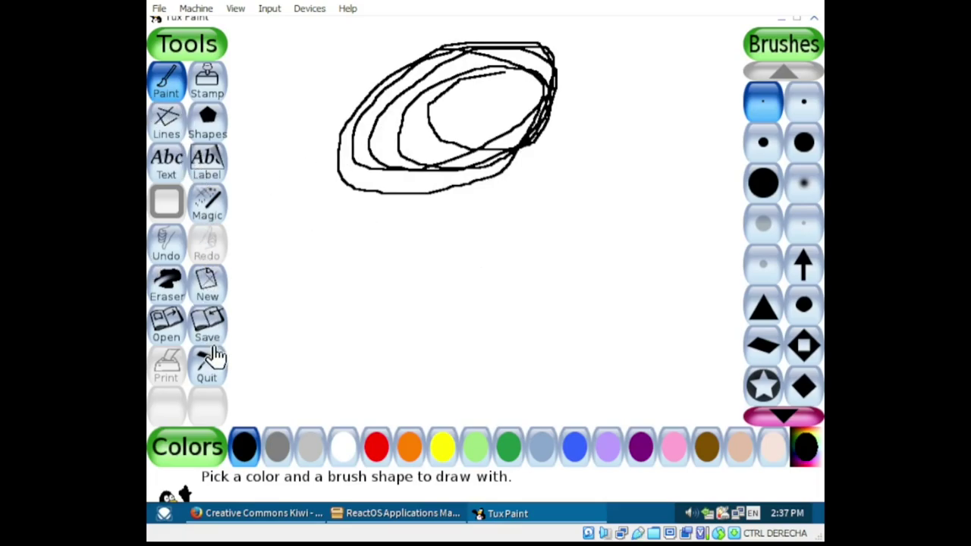
pyautogui.click(174, 289)
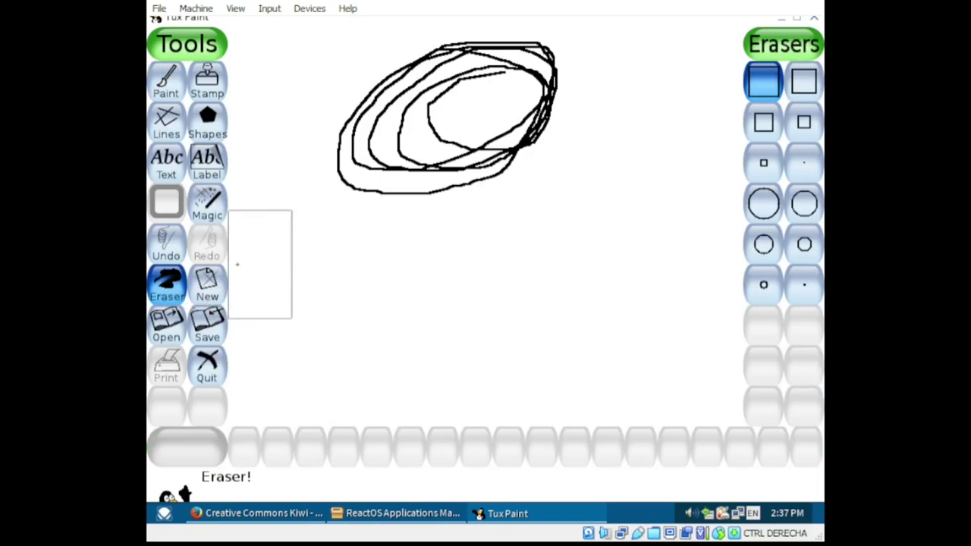
pyautogui.moveTo(358, 162)
pyautogui.mouseDown()
pyautogui.moveTo(425, 60)
pyautogui.moveTo(547, 91)
pyautogui.mouseUp()
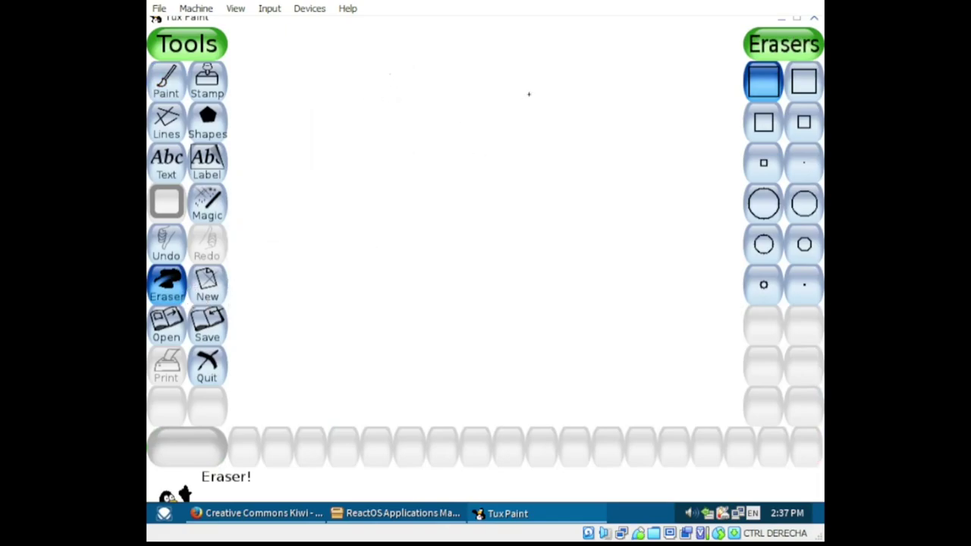
# - Paint large overlapping black ovals across the upper half of the canvas with the smallest round brush
pyautogui.click(165, 85)
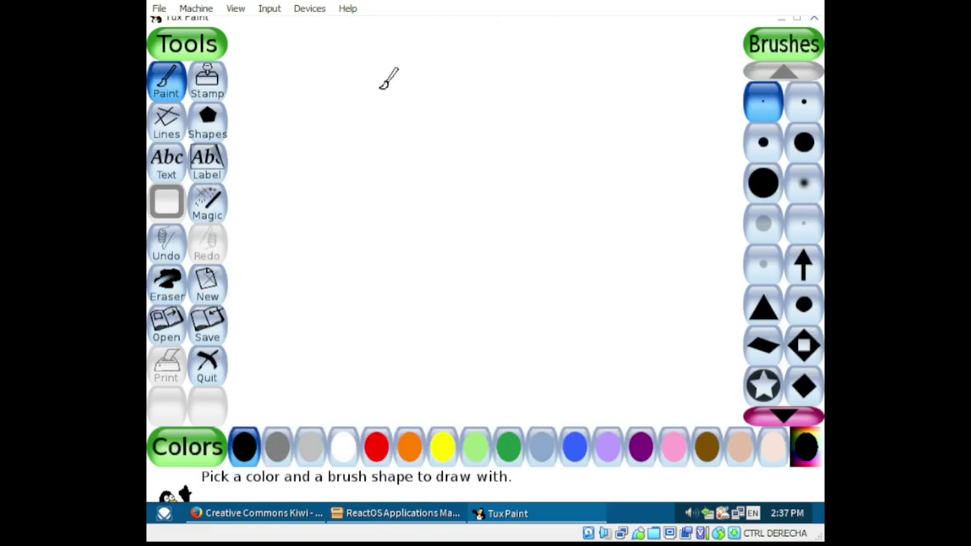
pyautogui.moveTo(437, 105)
pyautogui.mouseDown()
pyautogui.moveTo(402, 144)
pyautogui.moveTo(616, 152)
pyautogui.moveTo(462, 85)
pyautogui.moveTo(432, 208)
pyautogui.moveTo(630, 176)
pyautogui.moveTo(558, 70)
pyautogui.moveTo(365, 213)
pyautogui.moveTo(588, 205)
pyautogui.moveTo(495, 237)
pyautogui.mouseUp()
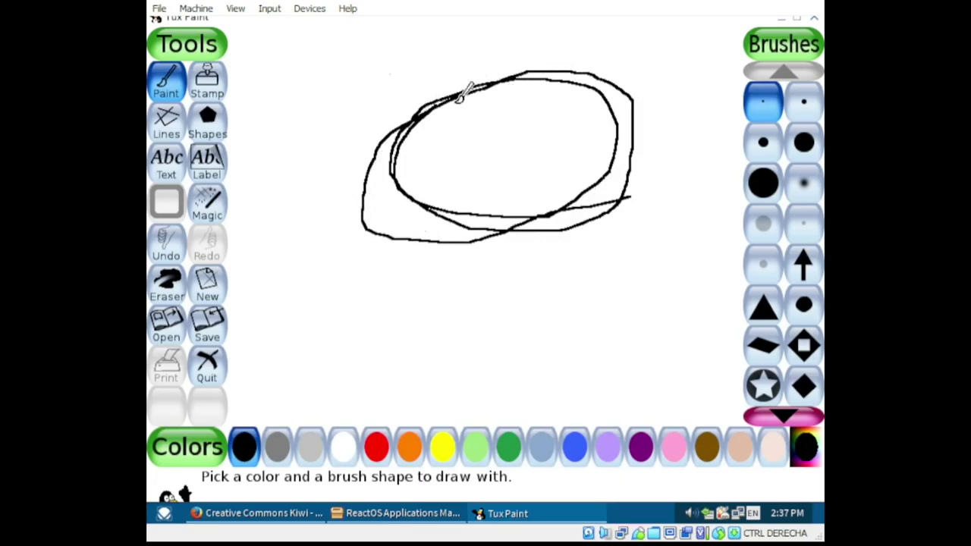
pyautogui.moveTo(468, 94)
pyautogui.mouseDown()
pyautogui.moveTo(485, 235)
pyautogui.moveTo(660, 61)
pyautogui.moveTo(332, 176)
pyautogui.mouseUp()
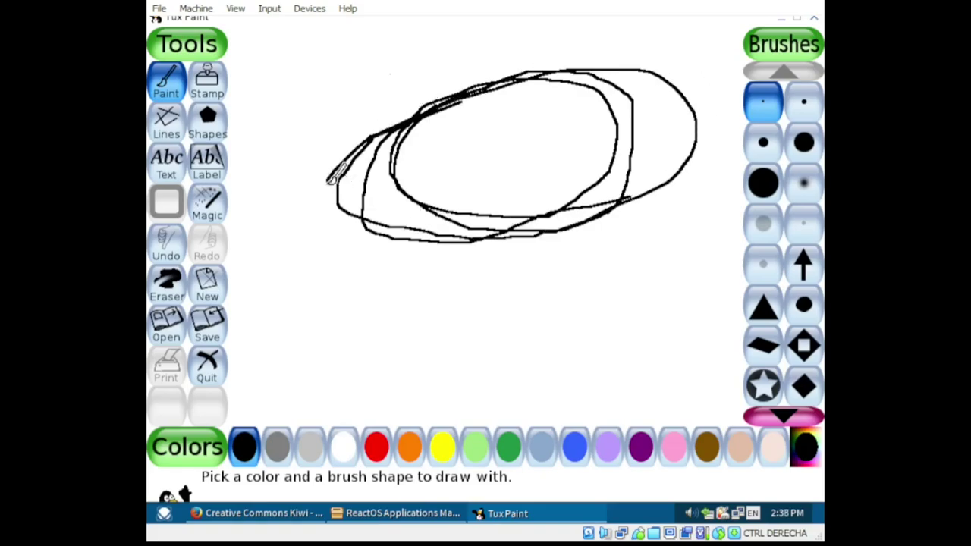
# - Shade the lower-right part of the ovals with crossing diagonal and horizontal black strokes
pyautogui.moveTo(448, 229); pyautogui.dragTo(624, 122)
pyautogui.moveTo(574, 188); pyautogui.dragTo(657, 123)
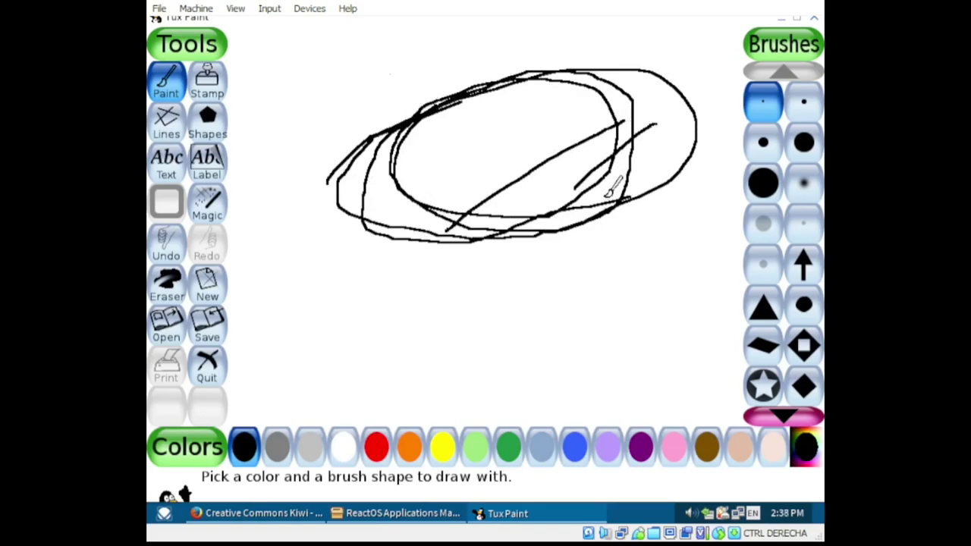
pyautogui.moveTo(604, 198); pyautogui.dragTo(685, 136)
pyautogui.moveTo(492, 198); pyautogui.dragTo(598, 199)
pyautogui.moveTo(518, 182); pyautogui.dragTo(624, 182)
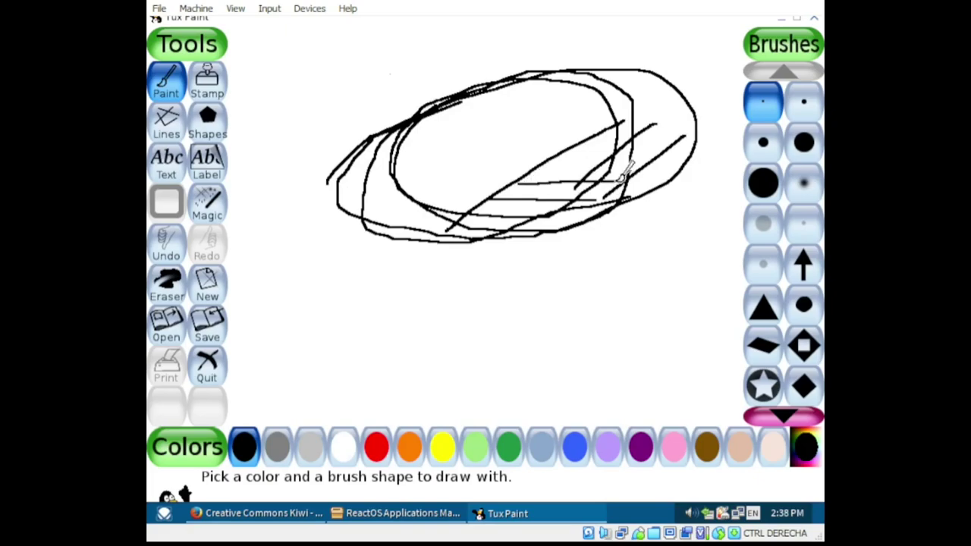
pyautogui.moveTo(552, 170); pyautogui.dragTo(674, 170)
pyautogui.moveTo(561, 156); pyautogui.dragTo(674, 161)
pyautogui.moveTo(596, 138)
pyautogui.mouseDown()
pyautogui.moveTo(687, 135)
pyautogui.moveTo(650, 163)
pyautogui.moveTo(635, 211)
pyautogui.mouseUp()
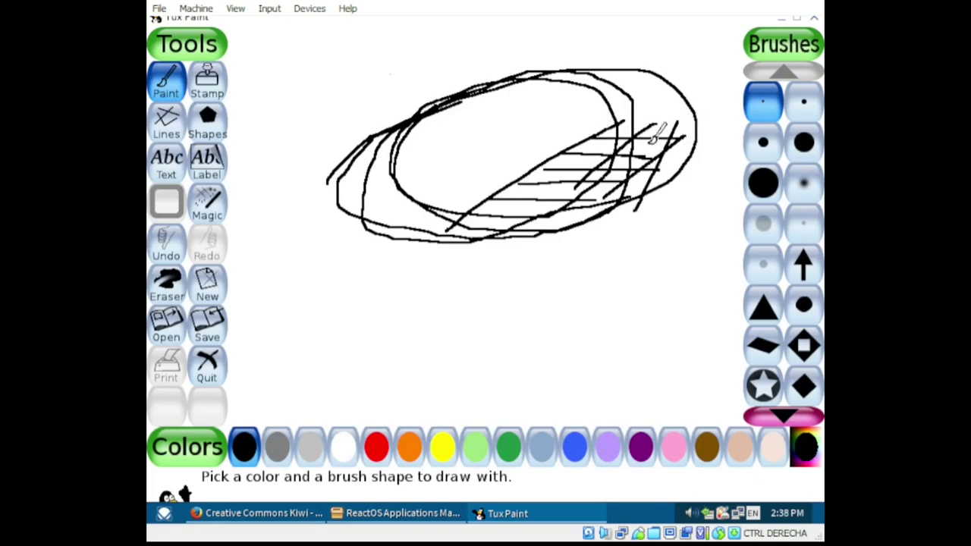
pyautogui.moveTo(656, 121); pyautogui.dragTo(579, 203)
pyautogui.moveTo(628, 137)
pyautogui.mouseDown()
pyautogui.moveTo(562, 221)
pyautogui.moveTo(547, 214)
pyautogui.mouseUp()
pyautogui.moveTo(597, 144); pyautogui.dragTo(535, 229)
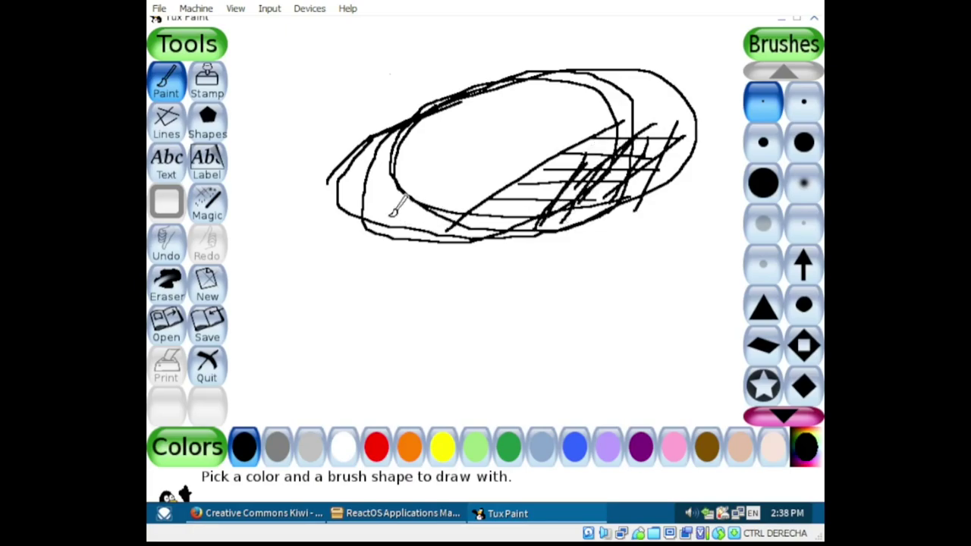
# - Extend the cross-hatching along the lower-left edge of the ovals with horizontal and diagonal strokes
pyautogui.moveTo(393, 213)
pyautogui.mouseDown()
pyautogui.moveTo(514, 210)
pyautogui.moveTo(390, 208)
pyautogui.moveTo(503, 216)
pyautogui.mouseUp()
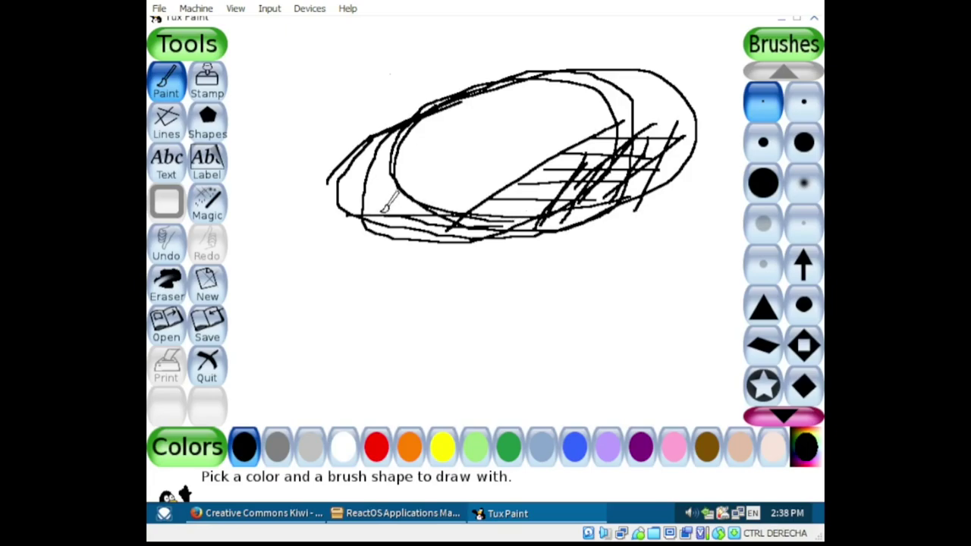
pyautogui.moveTo(429, 186); pyautogui.dragTo(526, 192)
pyautogui.moveTo(562, 144); pyautogui.dragTo(466, 244)
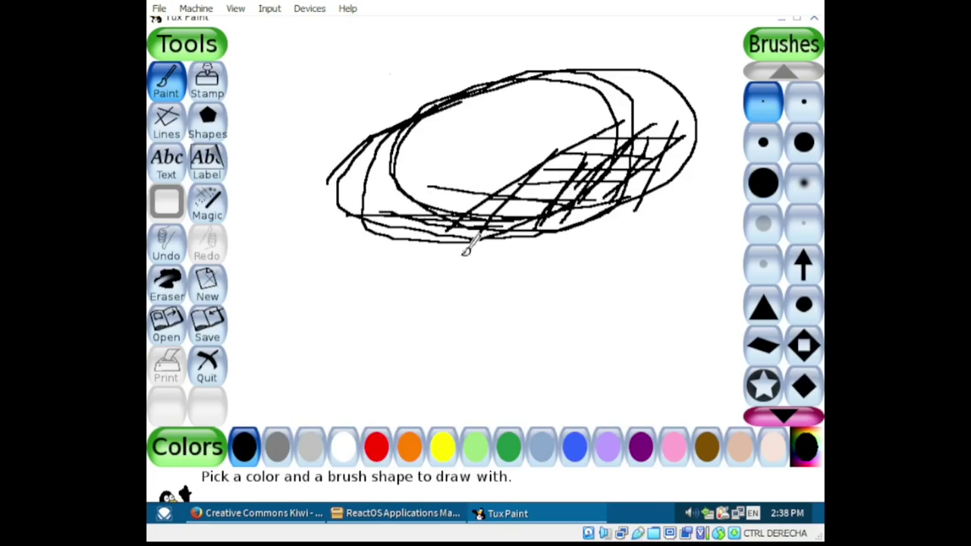
pyautogui.moveTo(491, 173); pyautogui.dragTo(407, 239)
pyautogui.moveTo(446, 171); pyautogui.dragTo(362, 241)
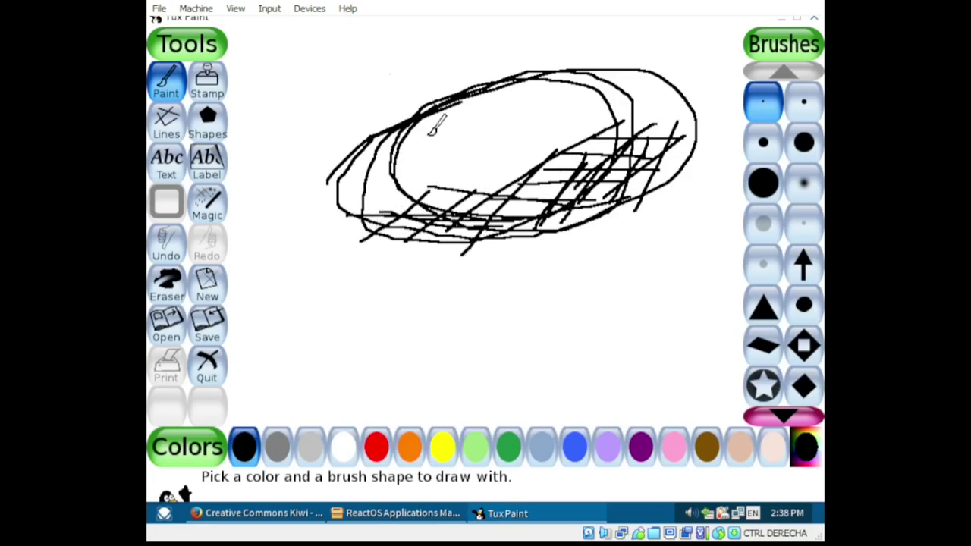
# - Add short strokes at the ovals' left and upper-right edges, and draw curved contour lines inside the shape
pyautogui.moveTo(363, 167); pyautogui.dragTo(357, 202)
pyautogui.moveTo(577, 95); pyautogui.dragTo(670, 114)
pyautogui.moveTo(454, 114); pyautogui.dragTo(436, 178)
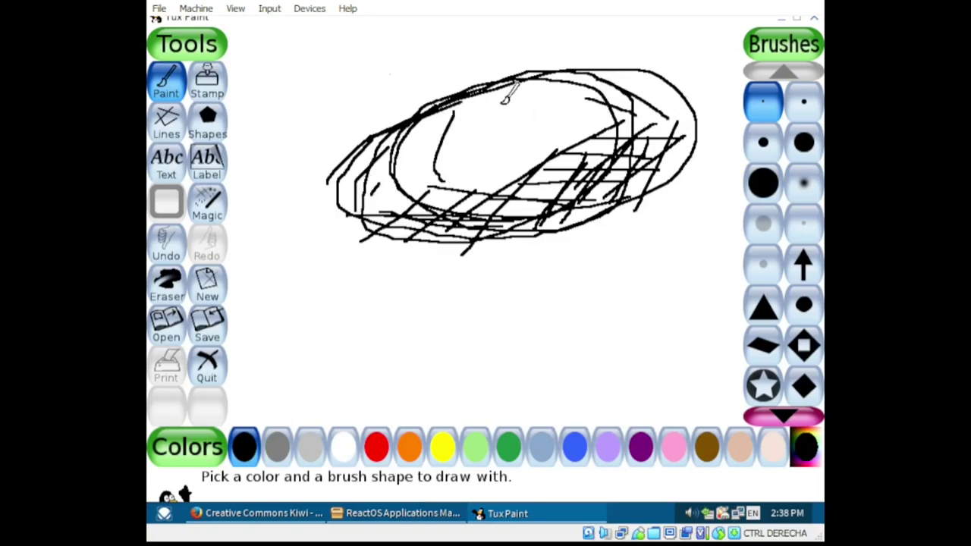
pyautogui.moveTo(468, 110); pyautogui.dragTo(458, 187)
pyautogui.moveTo(522, 90); pyautogui.dragTo(590, 163)
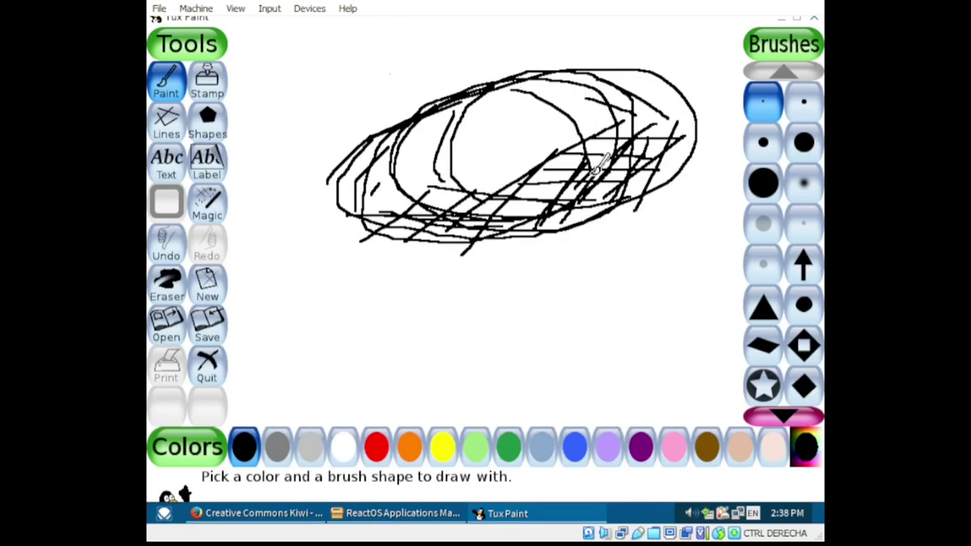
# - Draw a curved stem on top of the oval shape and hatch a shadow along its underside
pyautogui.moveTo(496, 84); pyautogui.dragTo(613, 24)
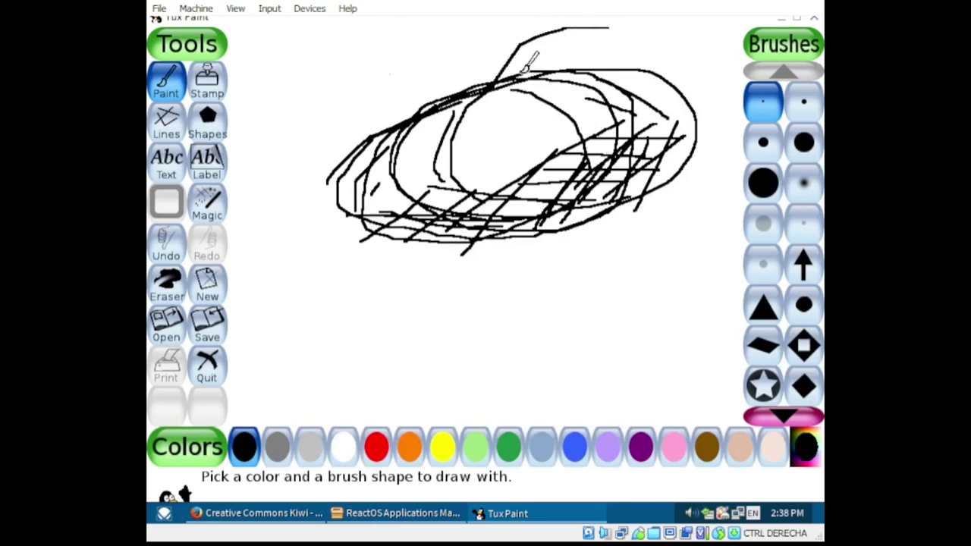
pyautogui.moveTo(523, 69)
pyautogui.mouseDown()
pyautogui.moveTo(541, 38)
pyautogui.moveTo(607, 35)
pyautogui.moveTo(553, 37)
pyautogui.moveTo(514, 91)
pyautogui.moveTo(488, 98)
pyautogui.moveTo(510, 98)
pyautogui.moveTo(513, 82)
pyautogui.mouseUp()
pyautogui.moveTo(357, 162)
pyautogui.mouseDown()
pyautogui.moveTo(372, 231)
pyautogui.moveTo(409, 228)
pyautogui.mouseUp()
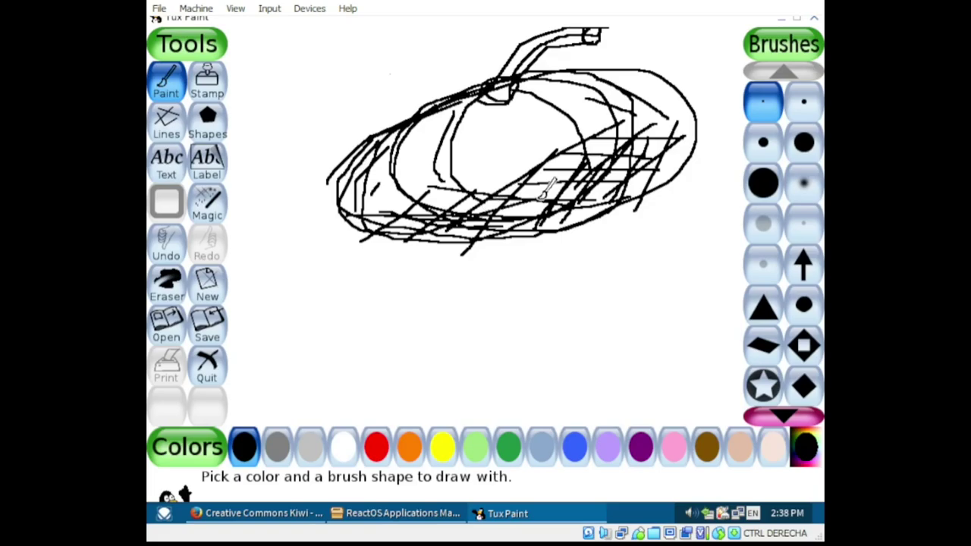
pyautogui.moveTo(577, 229)
pyautogui.mouseDown()
pyautogui.moveTo(475, 243)
pyautogui.moveTo(640, 206)
pyautogui.moveTo(441, 281)
pyautogui.moveTo(637, 226)
pyautogui.moveTo(471, 277)
pyautogui.moveTo(649, 194)
pyautogui.moveTo(449, 270)
pyautogui.moveTo(381, 259)
pyautogui.moveTo(468, 239)
pyautogui.mouseUp()
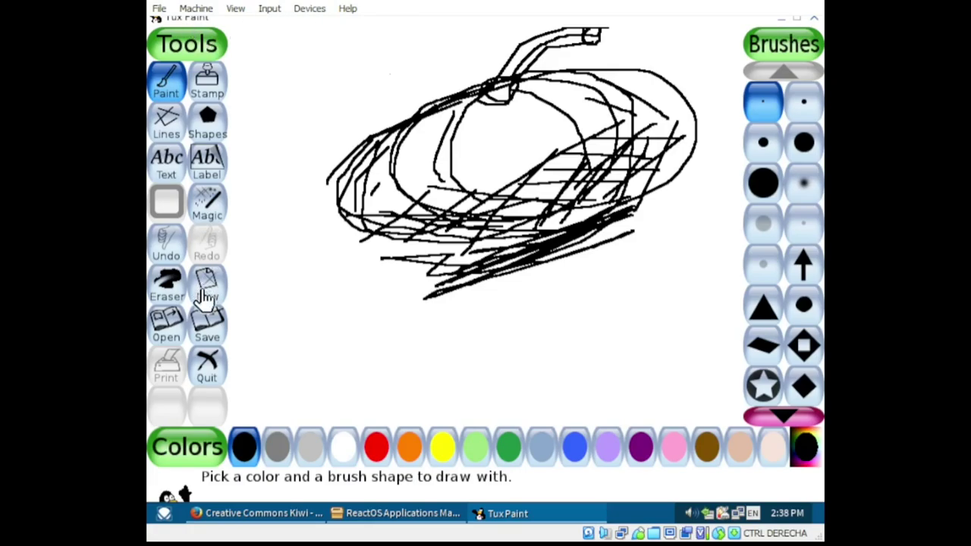
# - Quit Tux Paint without saving the picture
pyautogui.click(208, 367)
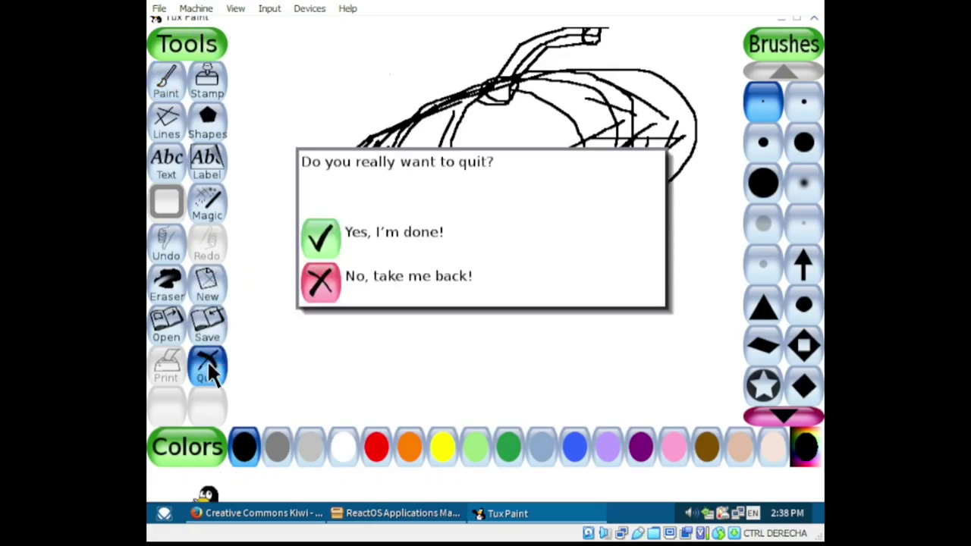
pyautogui.click(332, 245)
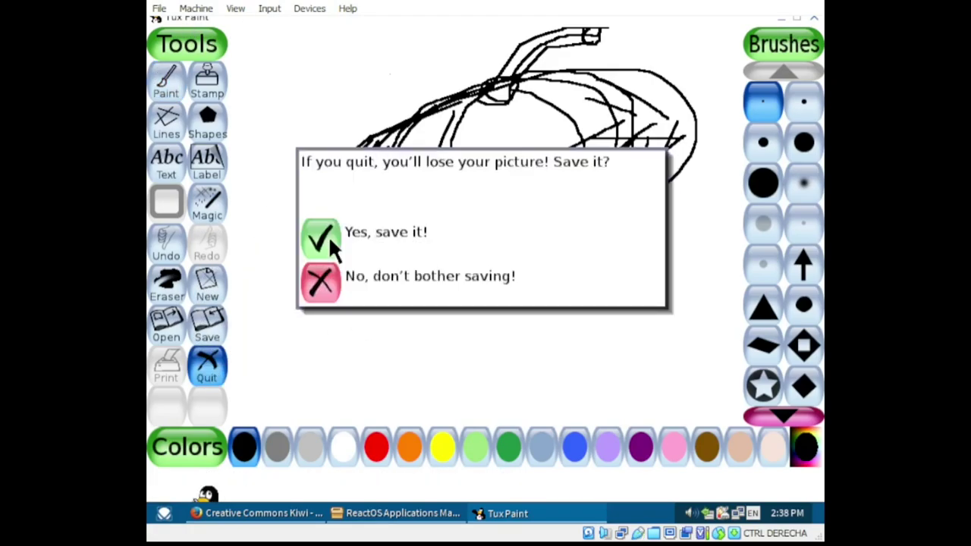
pyautogui.click(326, 282)
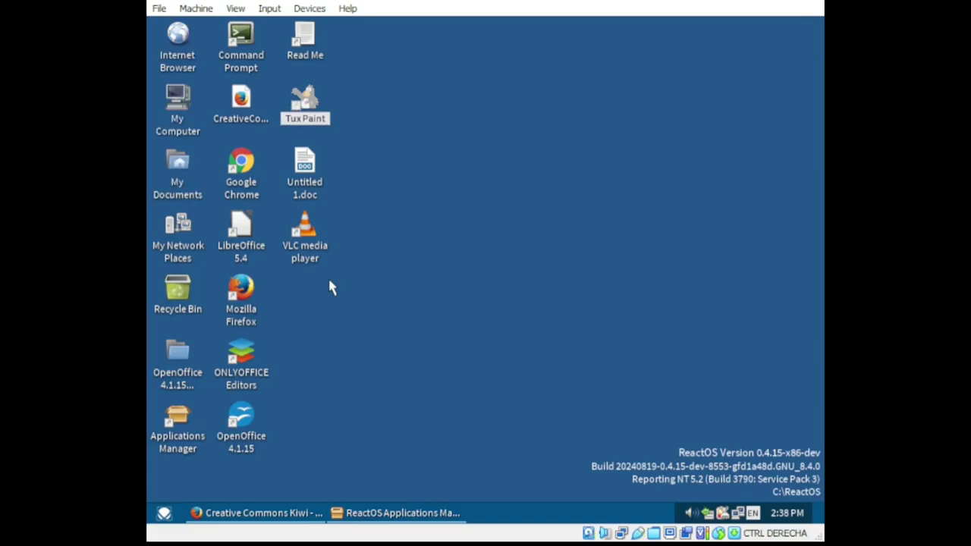
# - Return to the Applications Manager and download Neko98 from the Games & Fun category
pyautogui.click(421, 514)
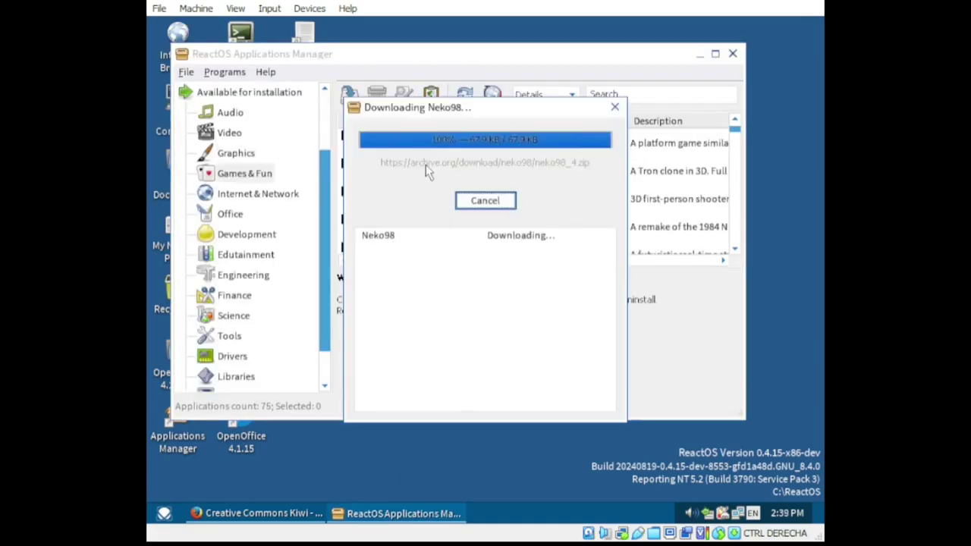
pyautogui.click(506, 97)
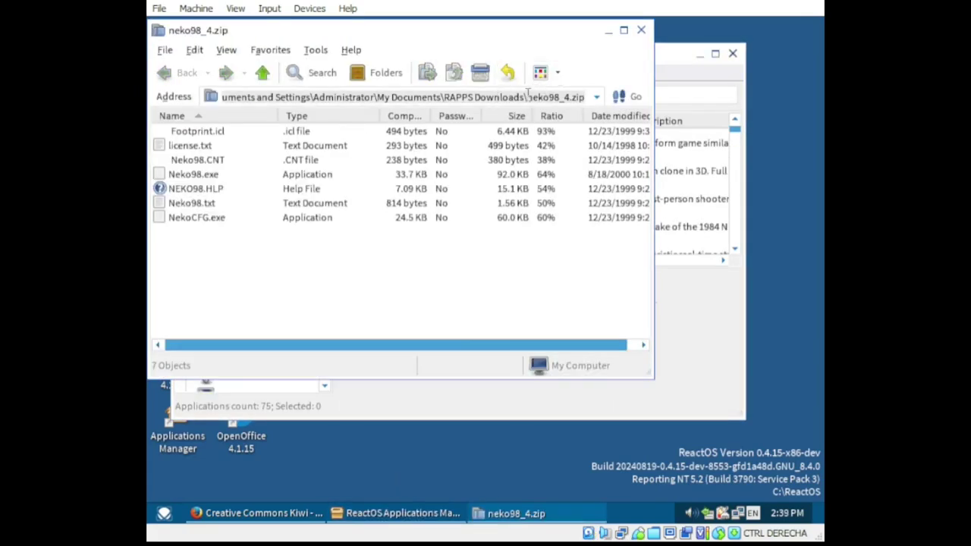
# - Open the RAPPS Downloads folder that holds neko98_4.zip
pyautogui.press('End')
pyautogui.hotkey('shift', 'ctrl', 'Left')
pyautogui.press('BackSpace')
pyautogui.click(615, 102)
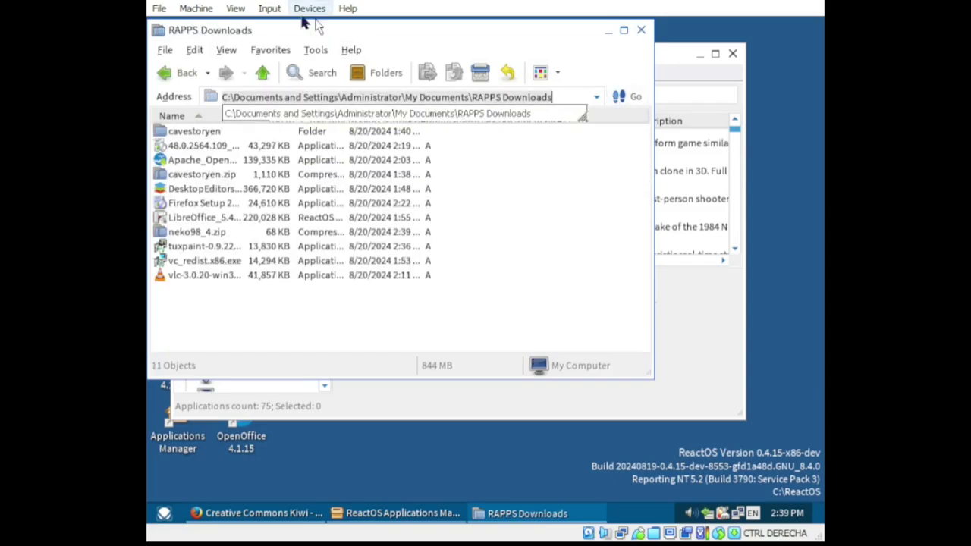
pyautogui.doubleClick(186, 232)
pyautogui.click(182, 73)
# - Extract all files from neko98_4.zip to the suggested destination folder
pyautogui.rightClick(197, 231)
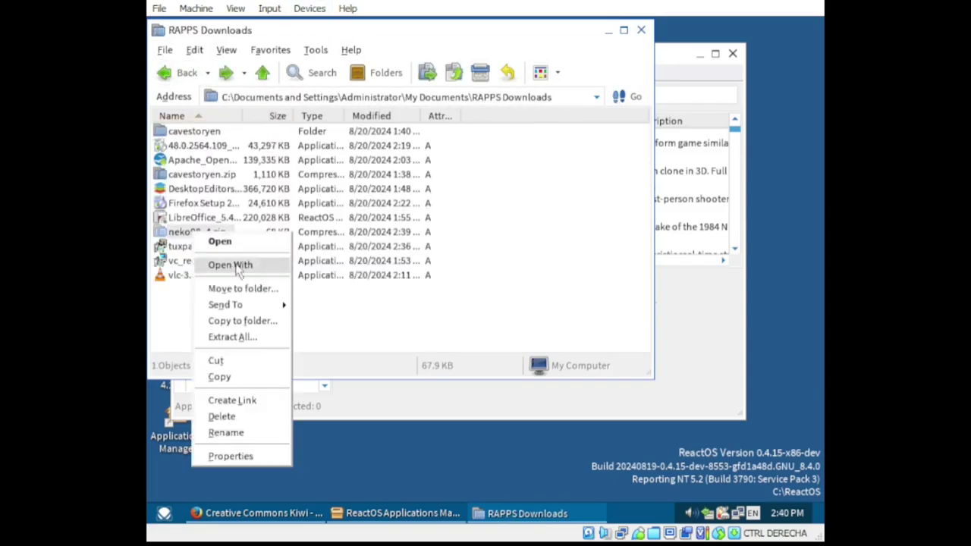
pyautogui.click(256, 338)
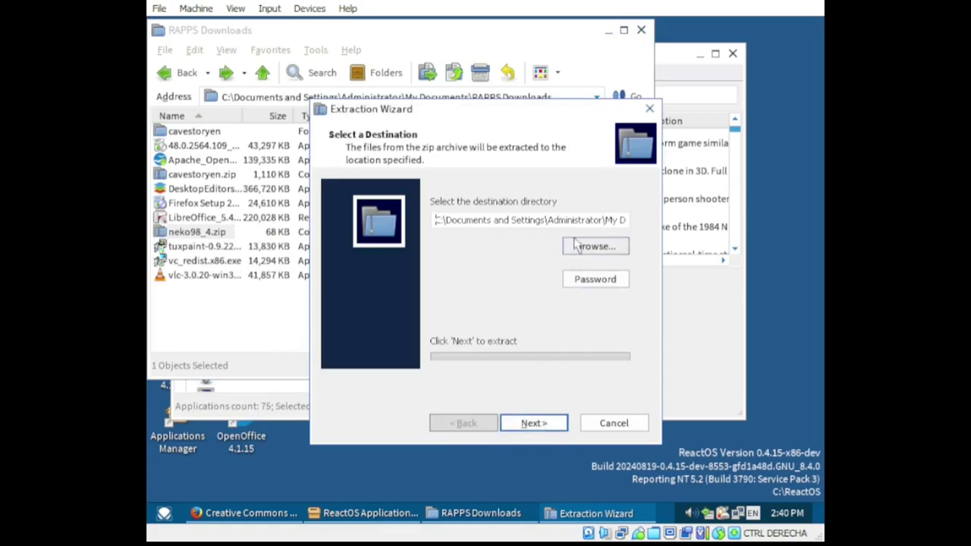
pyautogui.click(534, 424)
pyautogui.click(544, 425)
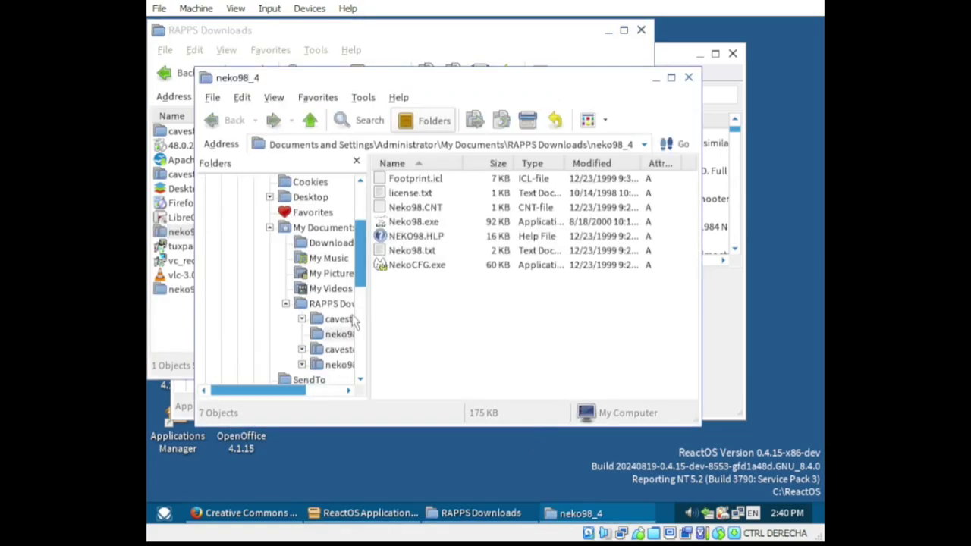
# - Run Neko98.exe from the extracted neko98_4 folder and minimize all open windows to show the cat on the desktop
pyautogui.click(435, 223)
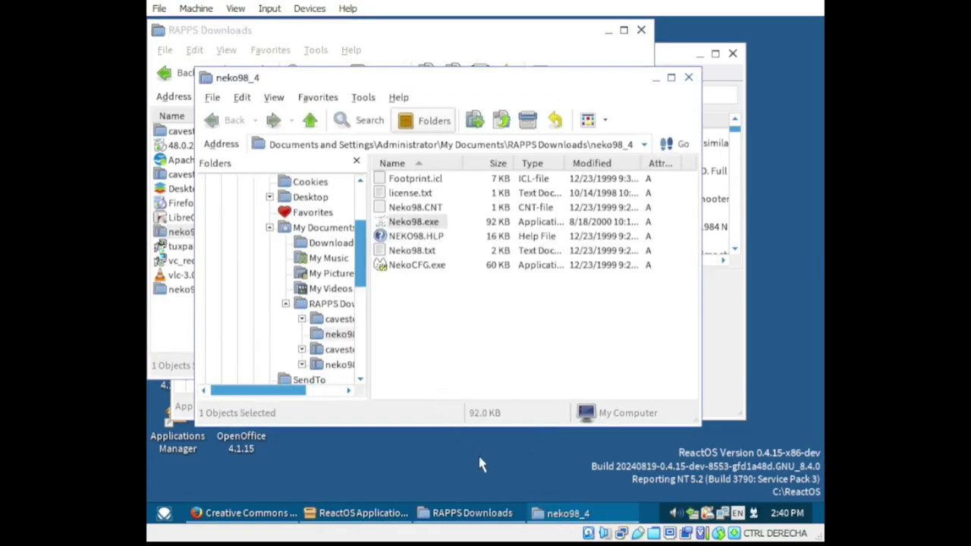
pyautogui.click(656, 78)
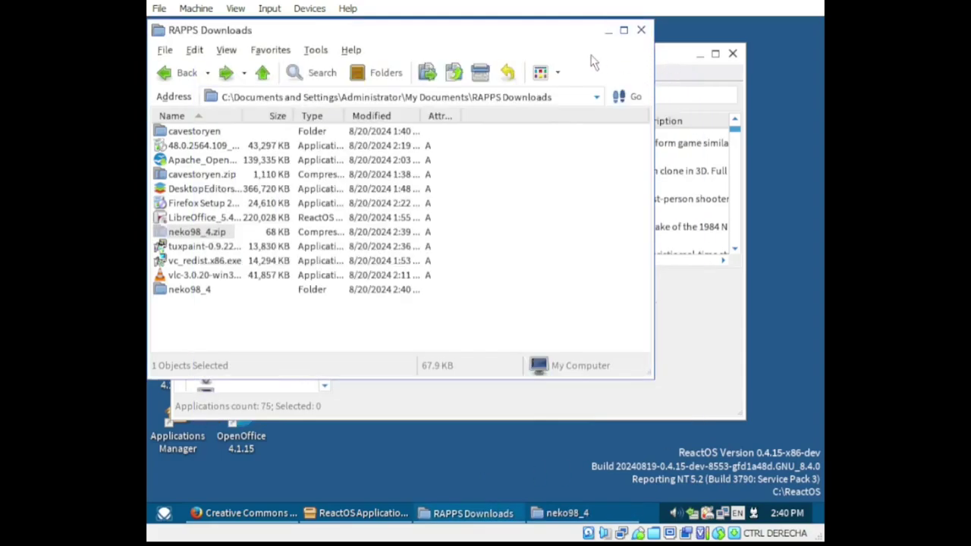
pyautogui.click(608, 30)
pyautogui.click(699, 56)
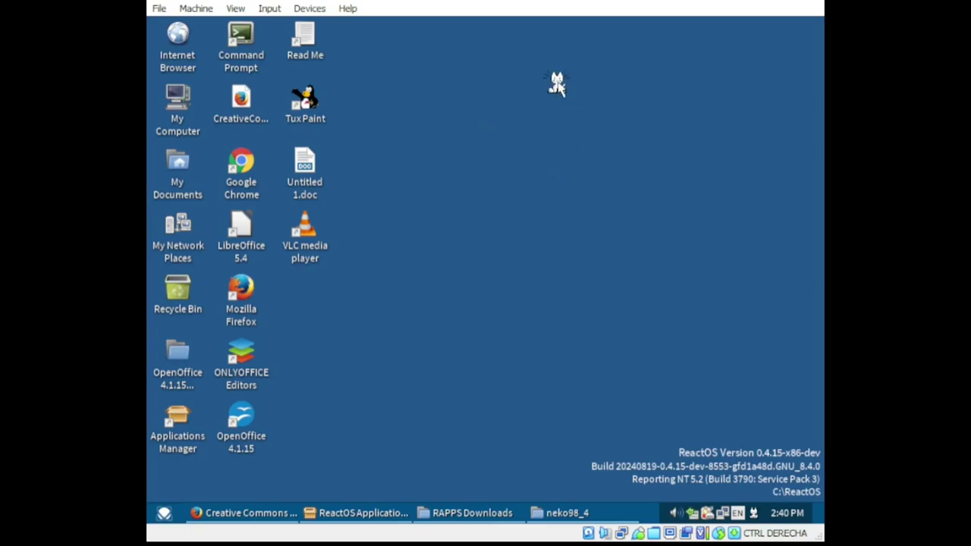
pyautogui.rightClick(556, 79)
pyautogui.press('Escape')
# - Try to download SuperTuxKart from the Games & Fun category of the Applications Manager
pyautogui.click(357, 513)
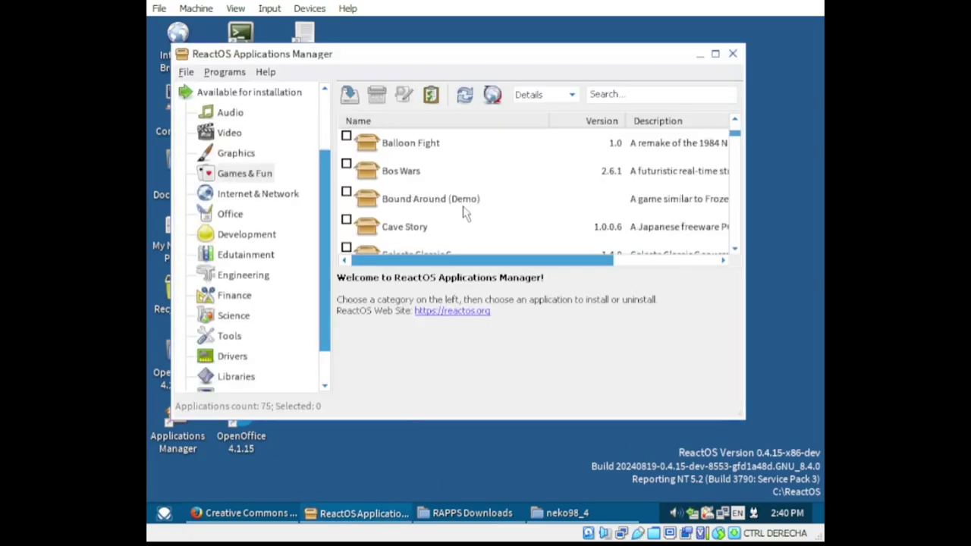
pyautogui.scroll(-12, 464, 210)
pyautogui.scroll(1, 510, 228)
pyautogui.doubleClick(429, 171)
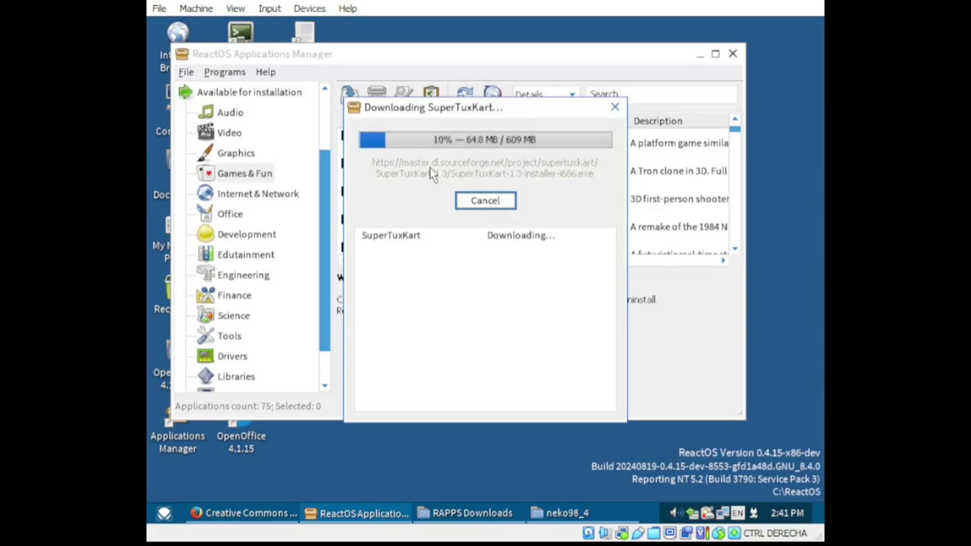
# - Set the default Neko's display scale to 240% and add a new Neko named Boris
pyautogui.doubleClick(730, 453)
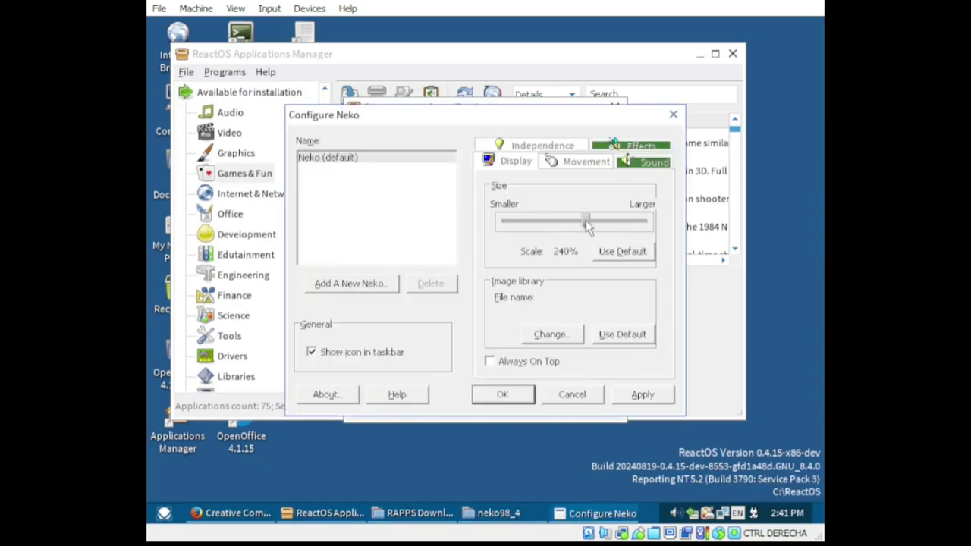
pyautogui.click(595, 161)
pyautogui.click(357, 283)
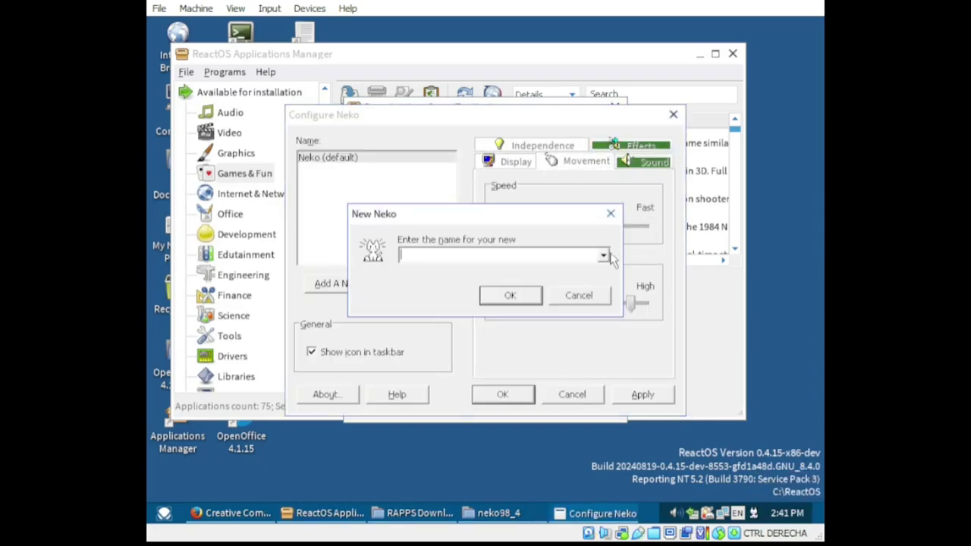
pyautogui.click(613, 258)
pyautogui.click(425, 299)
pyautogui.click(509, 292)
pyautogui.click(519, 162)
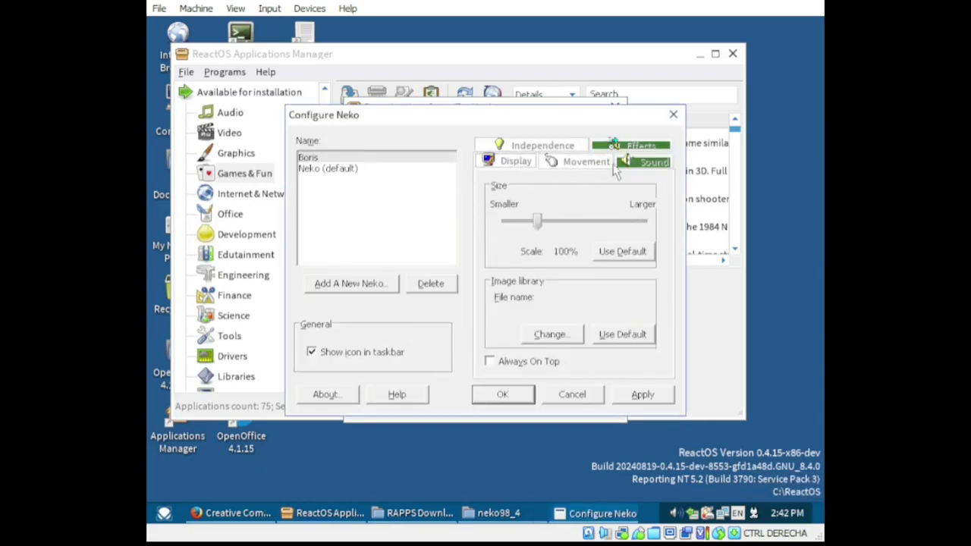
pyautogui.click(507, 395)
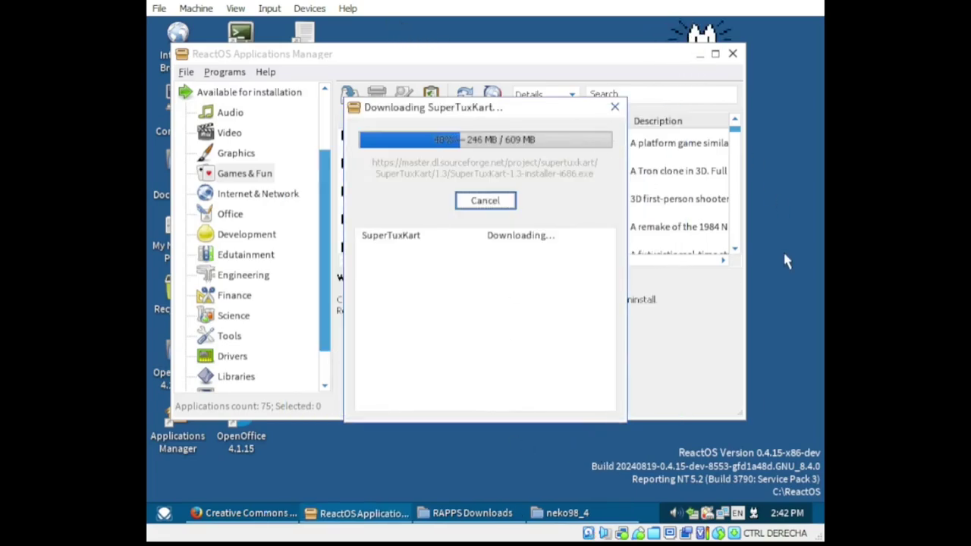
# - Watch the enlarged Neko on the desktop and dismiss the SuperTuxKart package error
pyautogui.click(358, 513)
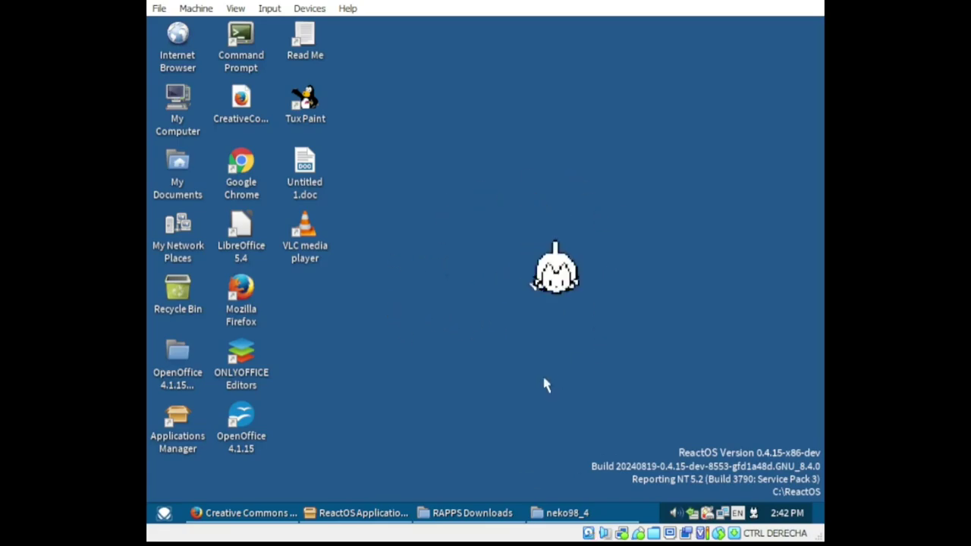
pyautogui.click(358, 513)
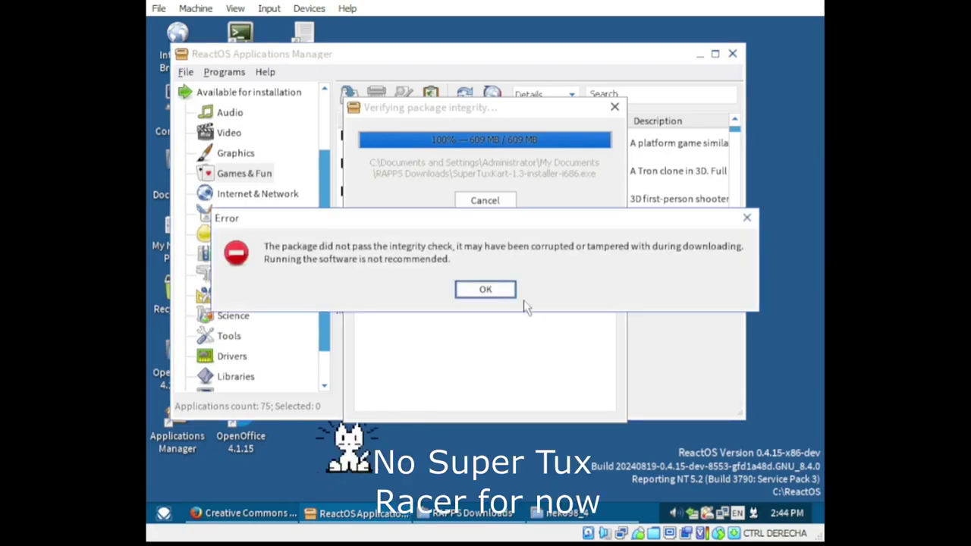
pyautogui.click(499, 294)
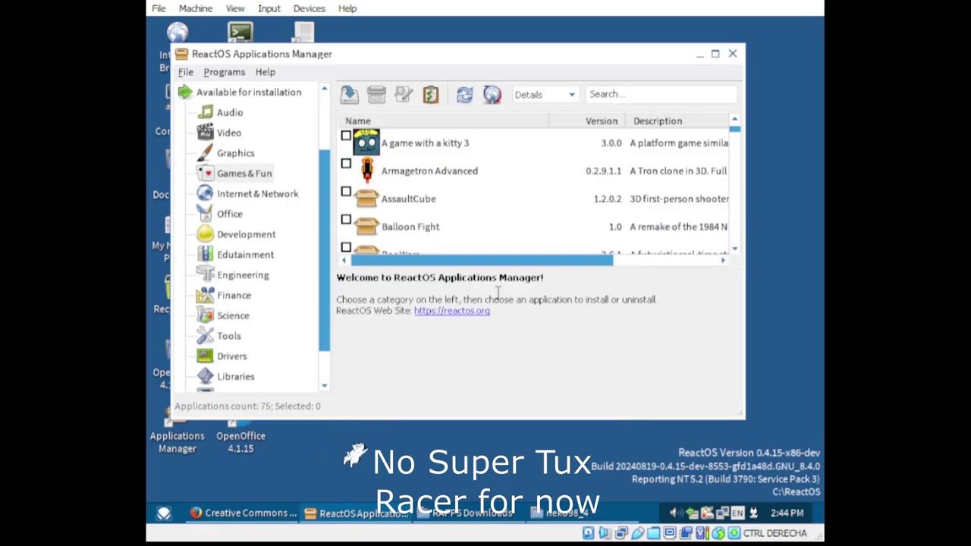
pyautogui.click(700, 54)
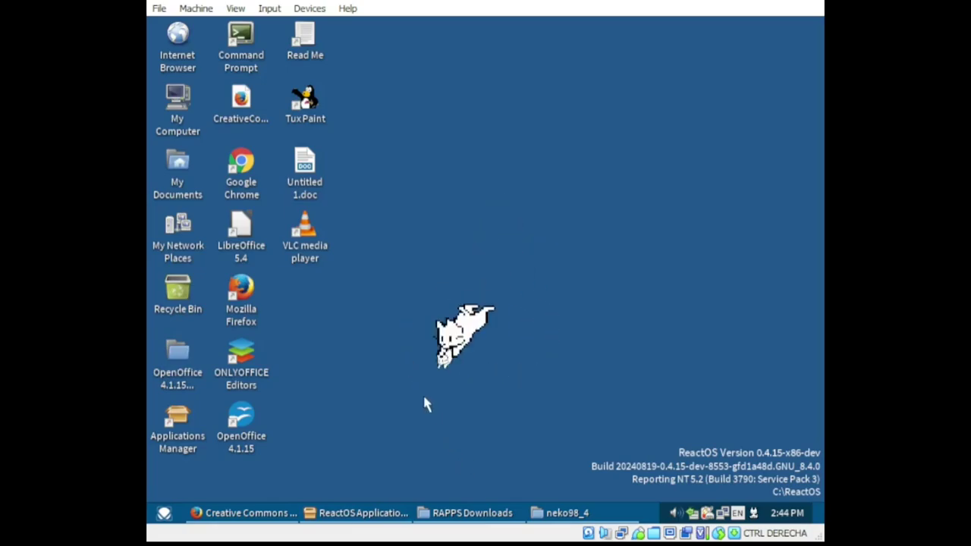
# - Install the LZDoom and Freedoom package from the Games & Fun category, accepting the license agreement and finishing the setup
pyautogui.click(357, 516)
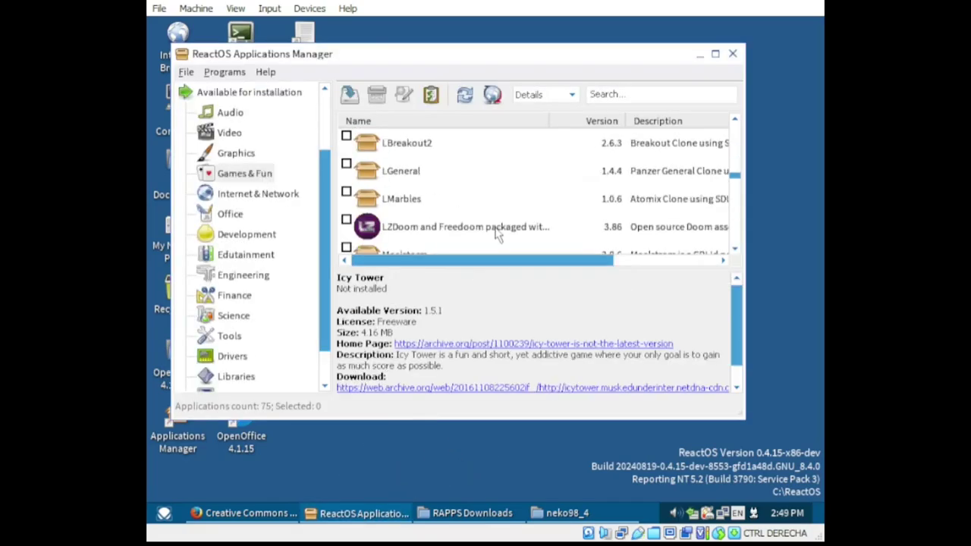
pyautogui.click(455, 224)
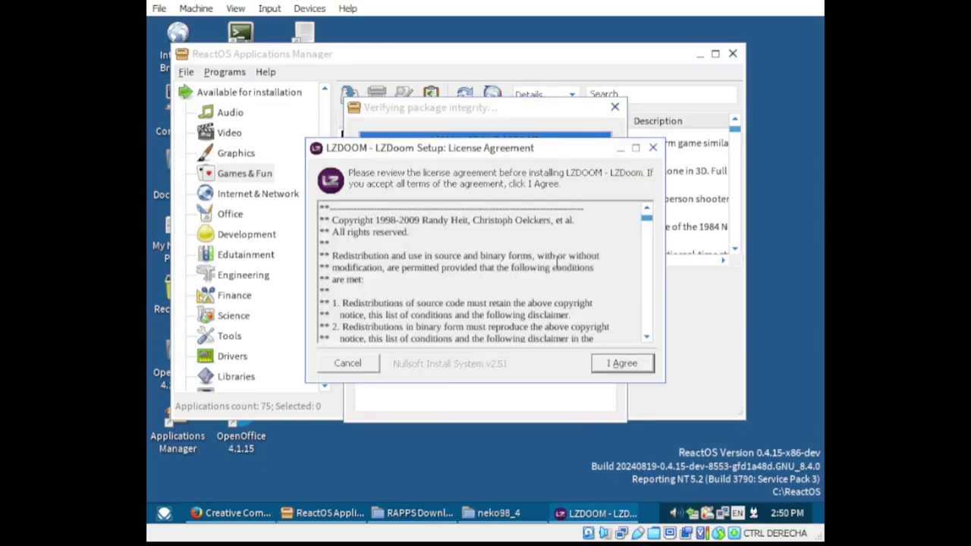
pyautogui.click(622, 364)
pyautogui.click(629, 364)
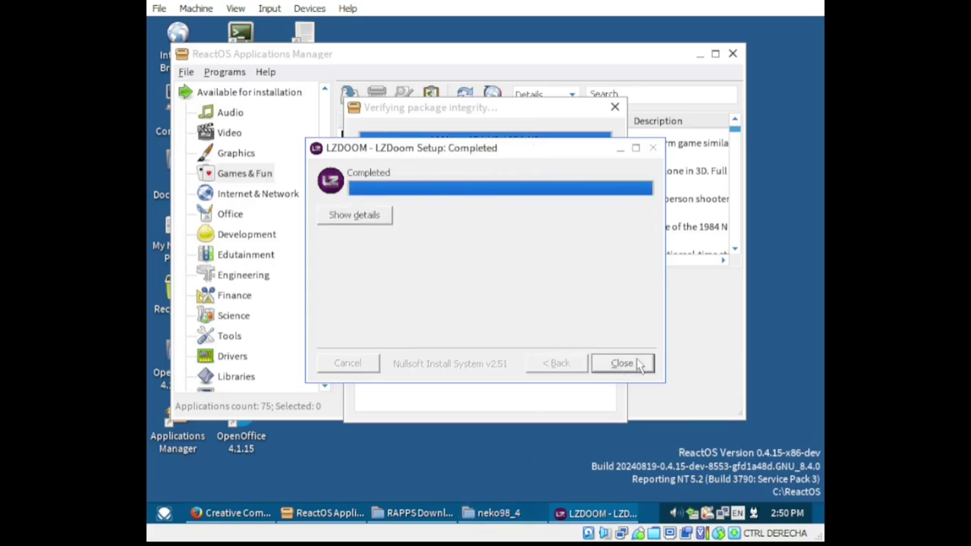
pyautogui.click(622, 364)
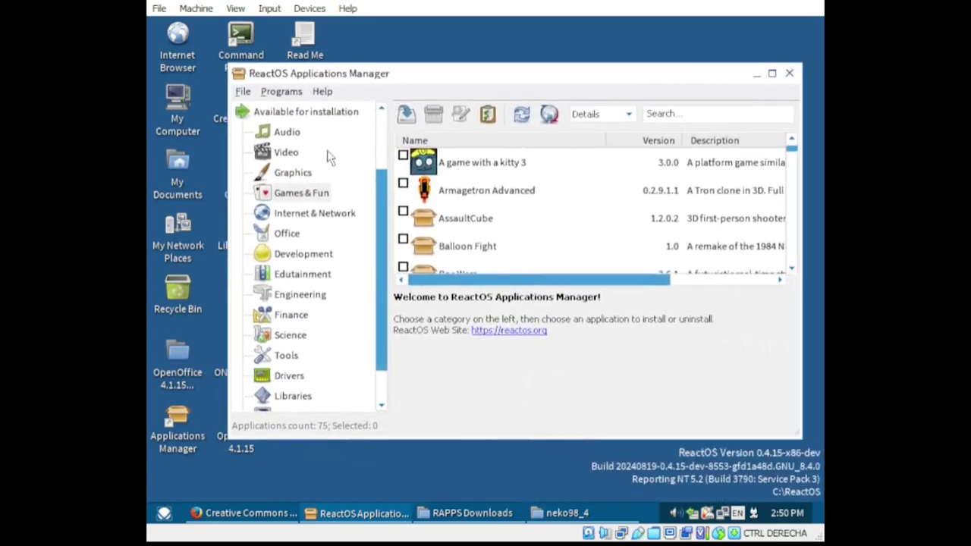
# - Minimize the Applications Manager and launch LZDoom from the installed programs with the FreeDM game
pyautogui.click(356, 512)
pyautogui.click(164, 513)
pyautogui.moveTo(227, 292)
pyautogui.moveTo(364, 315)
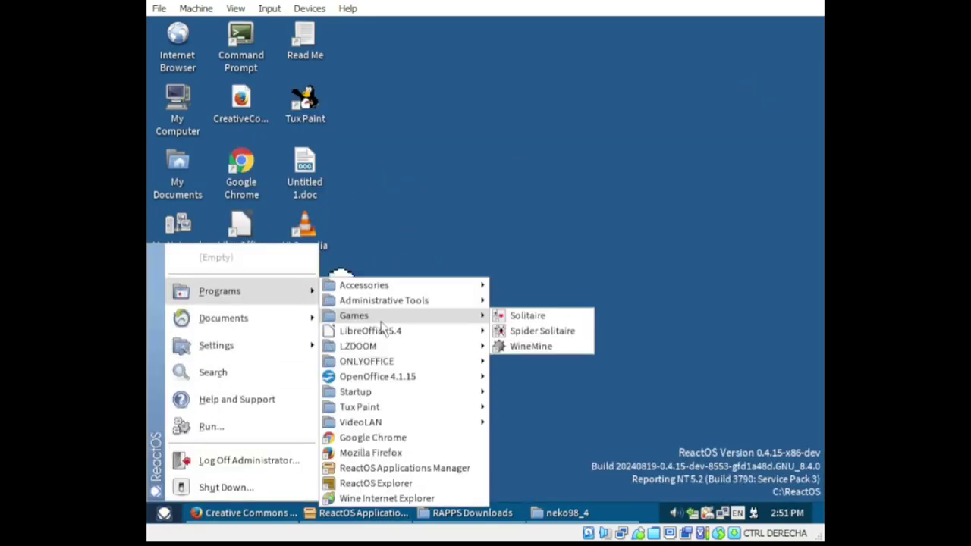
pyautogui.moveTo(357, 346)
pyautogui.click(535, 347)
pyautogui.doubleClick(414, 207)
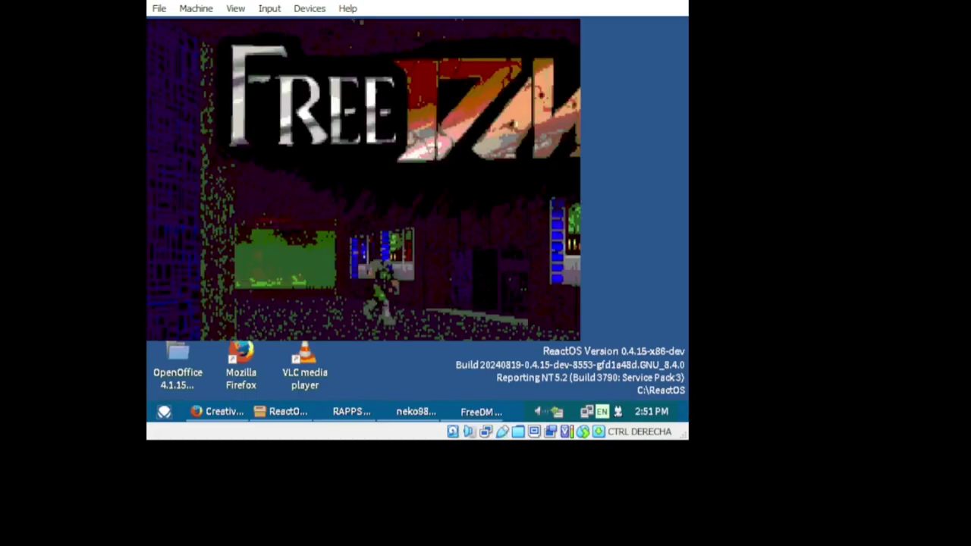
# - Start a new FreeDM game at the Bring on the Pain skill level
pyautogui.press('Escape')
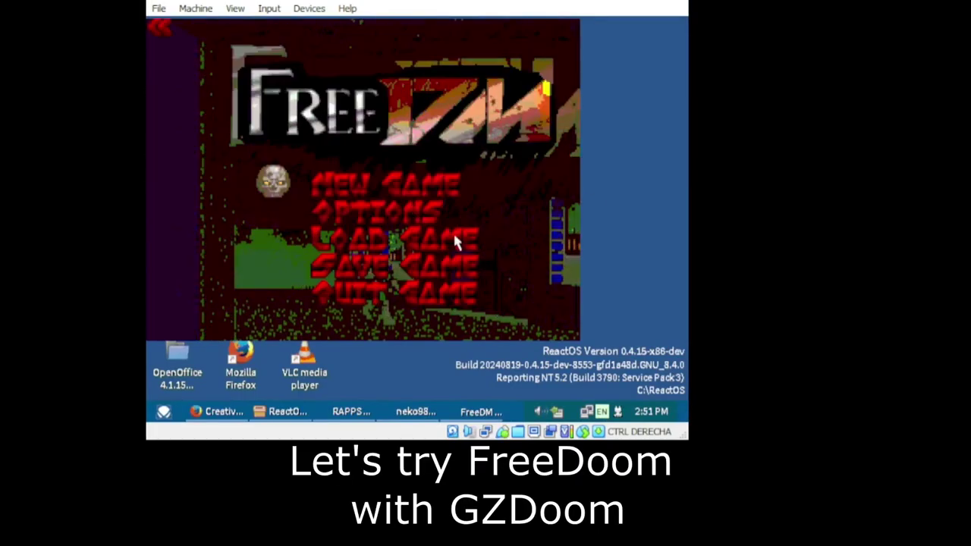
pyautogui.click(432, 185)
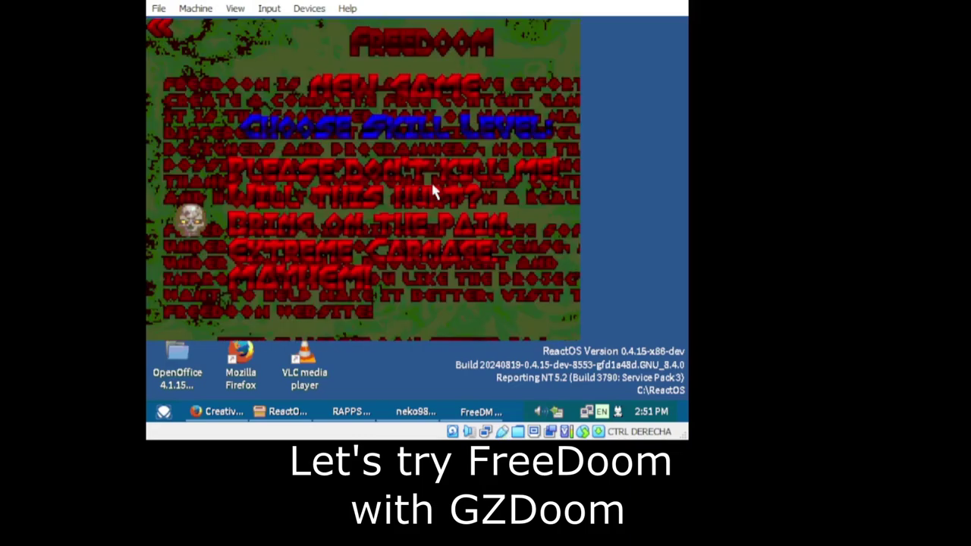
pyautogui.click(280, 227)
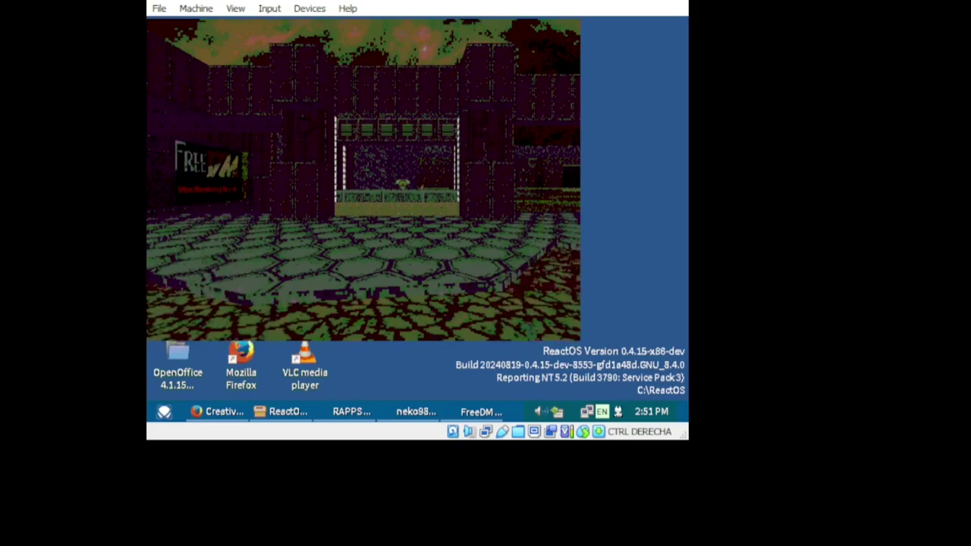
# - Look around the FreeDM starting courtyard and walk through the wall opening into the adjoining outdoor area
pyautogui.press('Left')
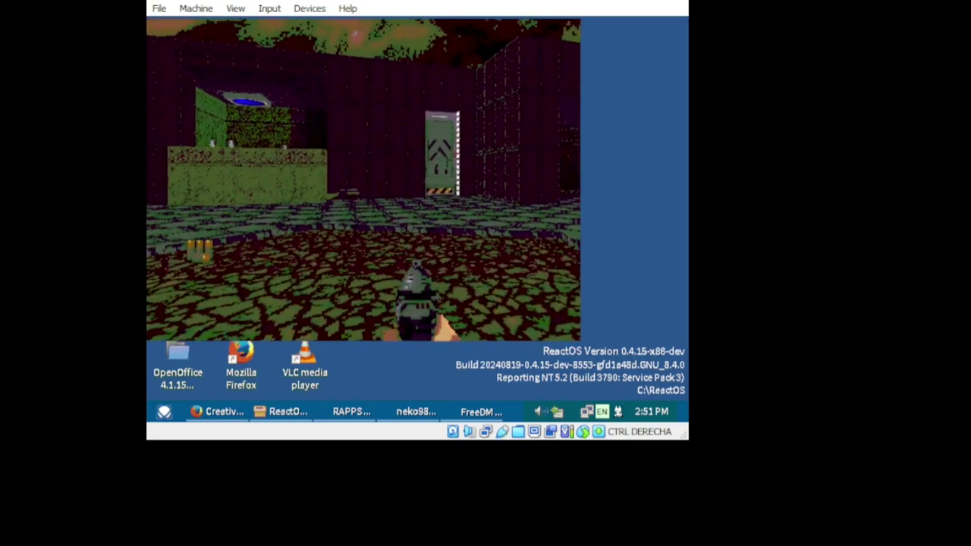
pyautogui.press('Left')
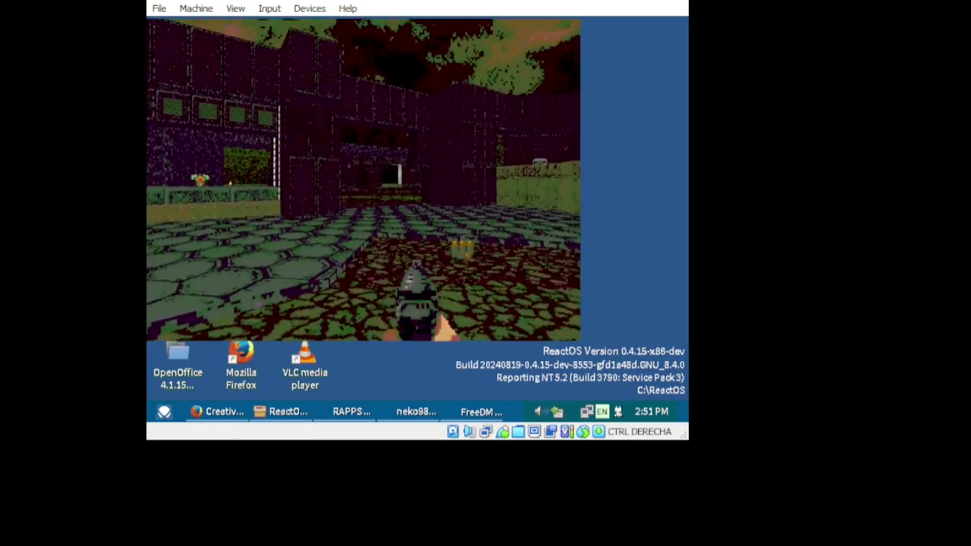
pyautogui.press('Right')
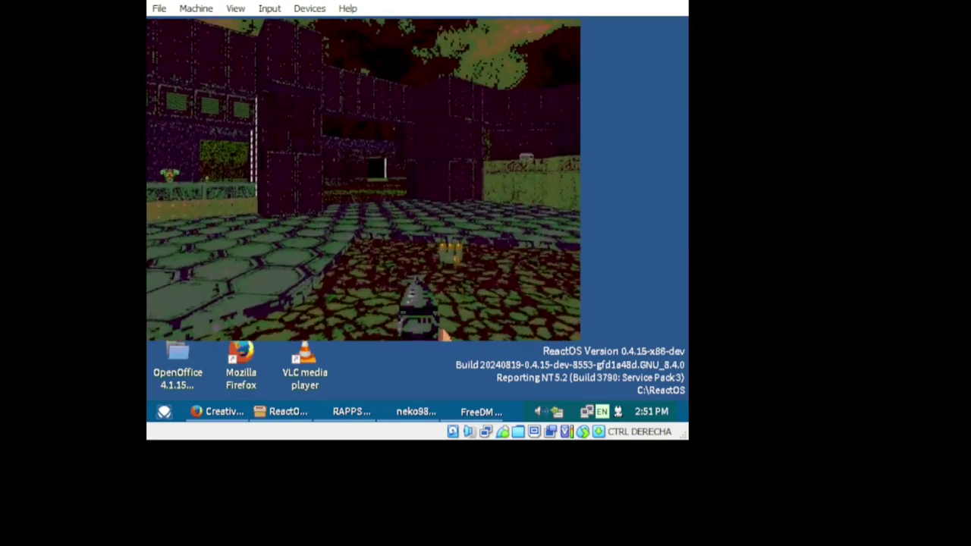
pyautogui.press('Left')
pyautogui.press('Up')
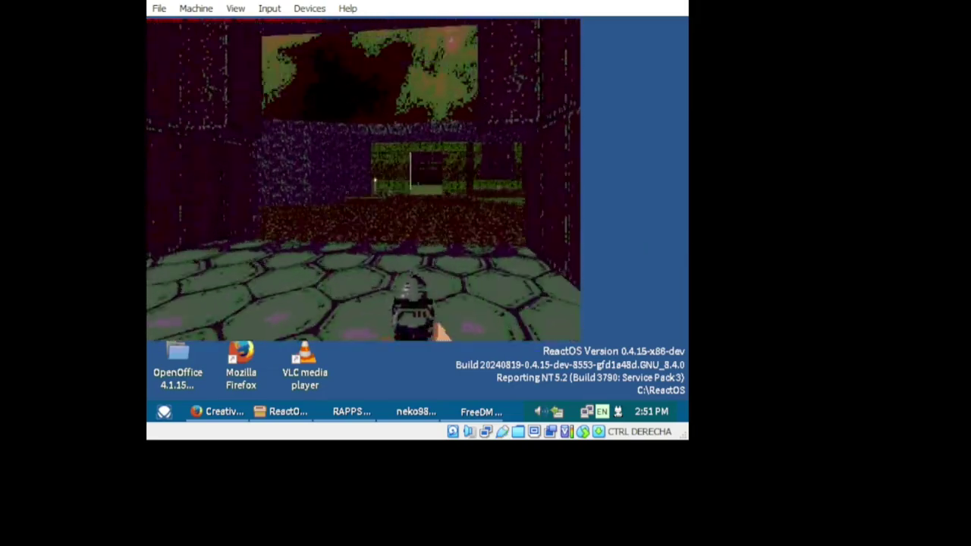
pyautogui.press('Up')
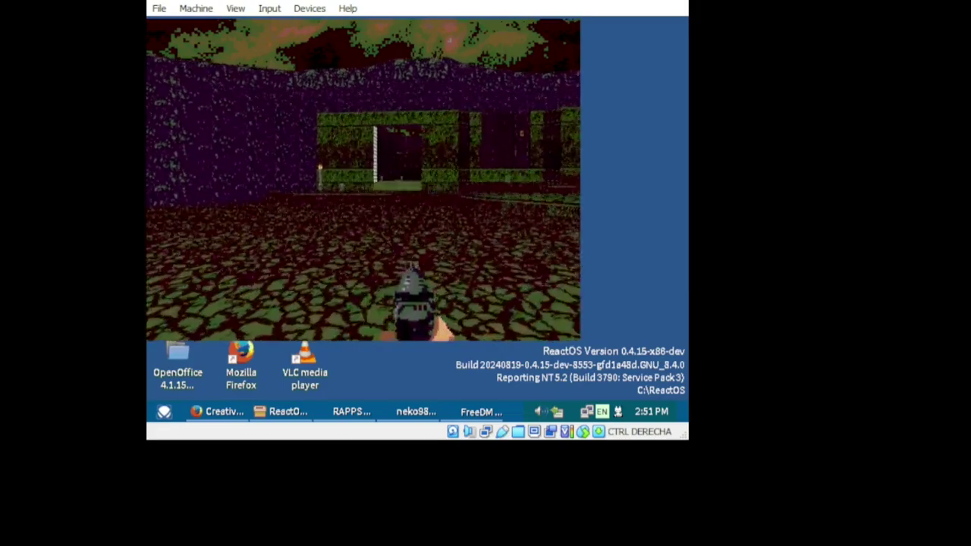
pyautogui.press('Right')
pyautogui.press('Up')
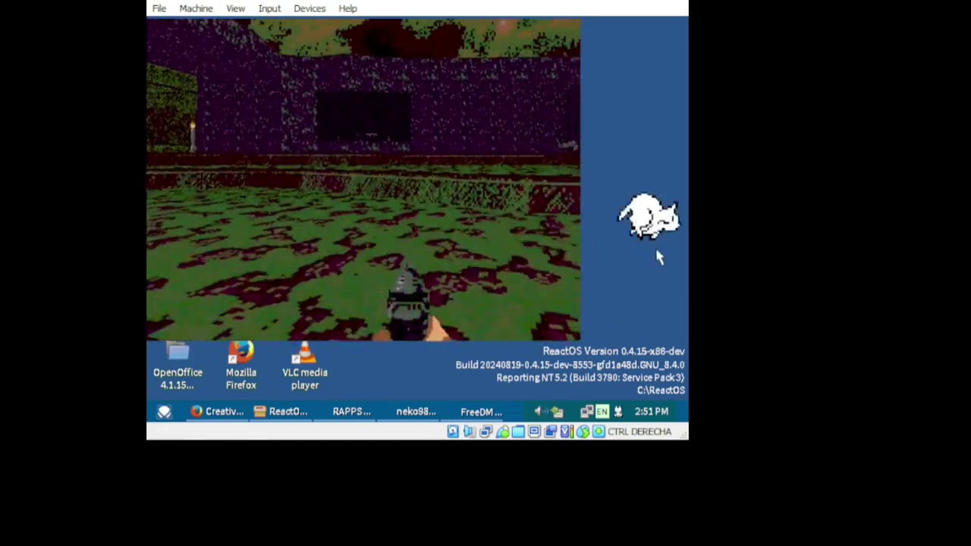
# - Steer the player across the green-floored area and through the opening in the vine-covered wall
pyautogui.press('Left')
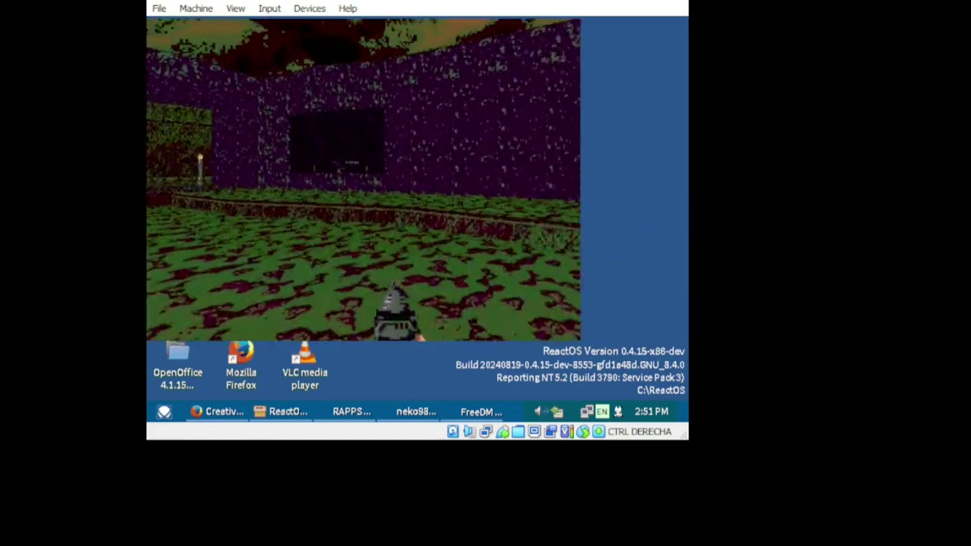
pyautogui.press('Left')
pyautogui.press('Up')
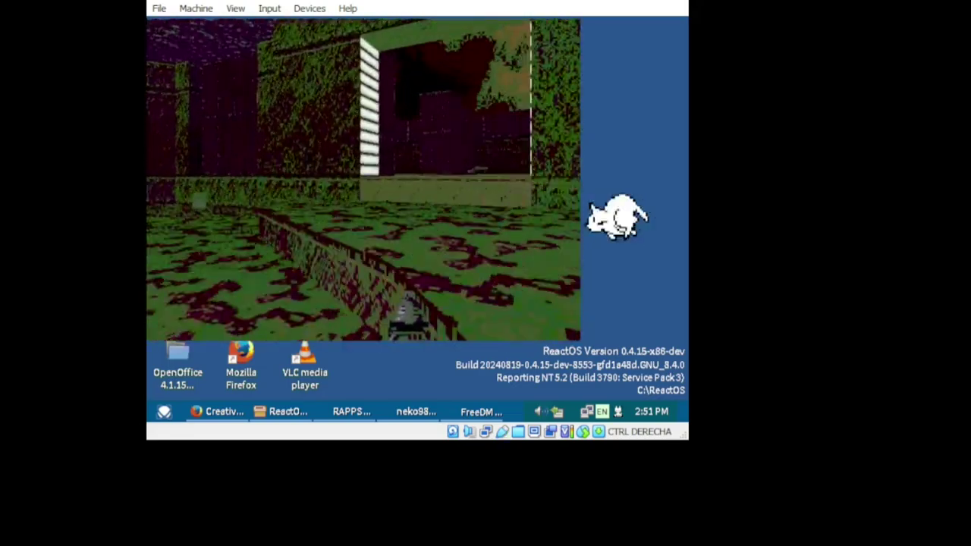
pyautogui.press('Left')
pyautogui.press('Left')
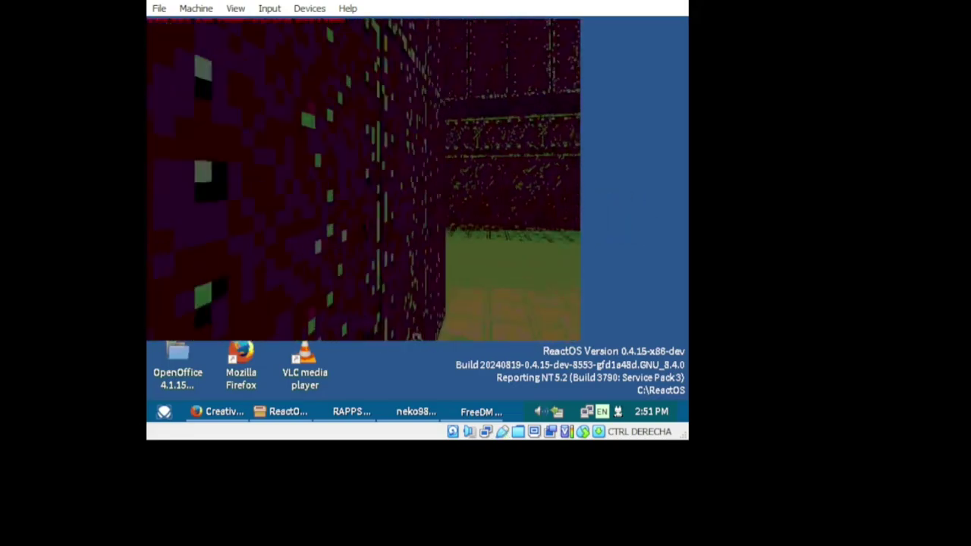
pyautogui.press('Right')
pyautogui.press('Right')
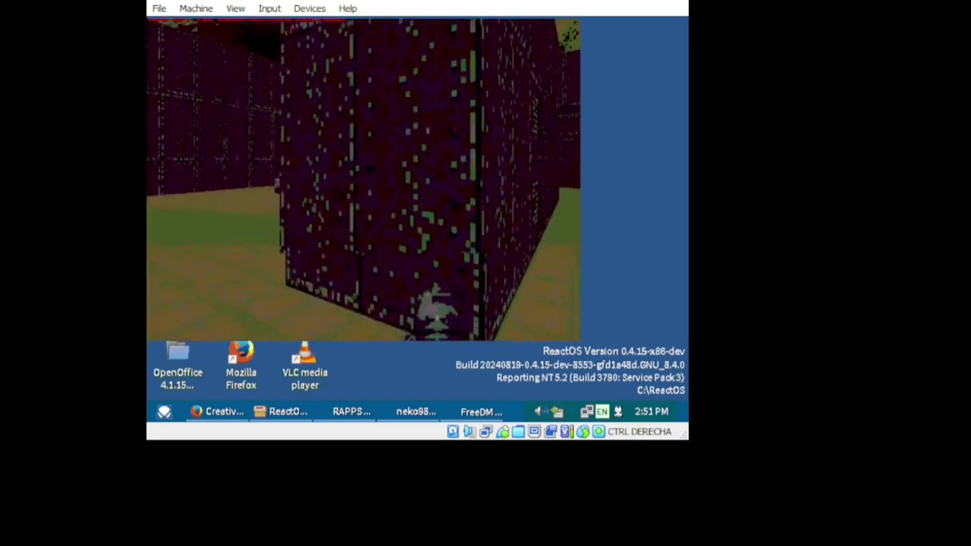
pyautogui.press('Left')
pyautogui.press('Left')
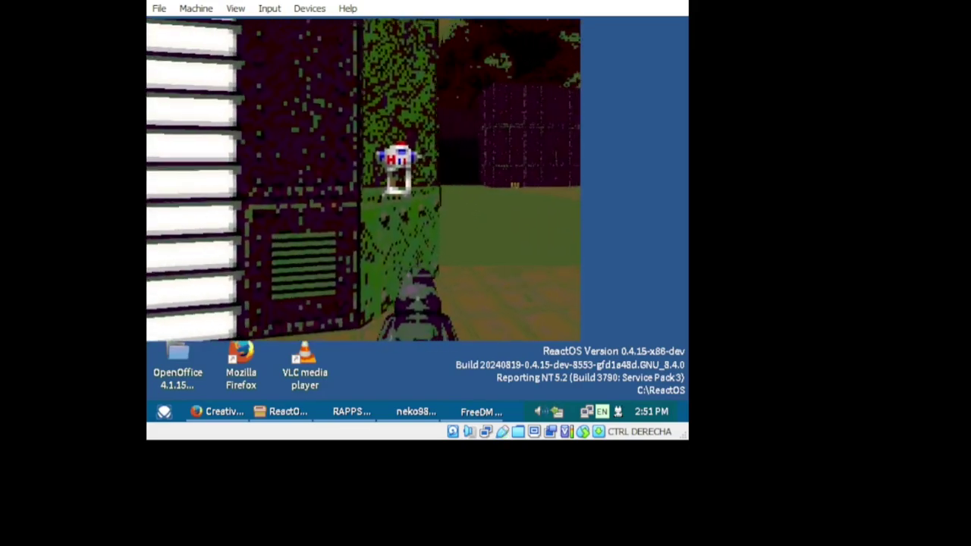
# - Walk through the walled yard with the paved floor, collecting armor bonuses and the double-barrelled shotgun
pyautogui.press('Up')
pyautogui.press('Up')
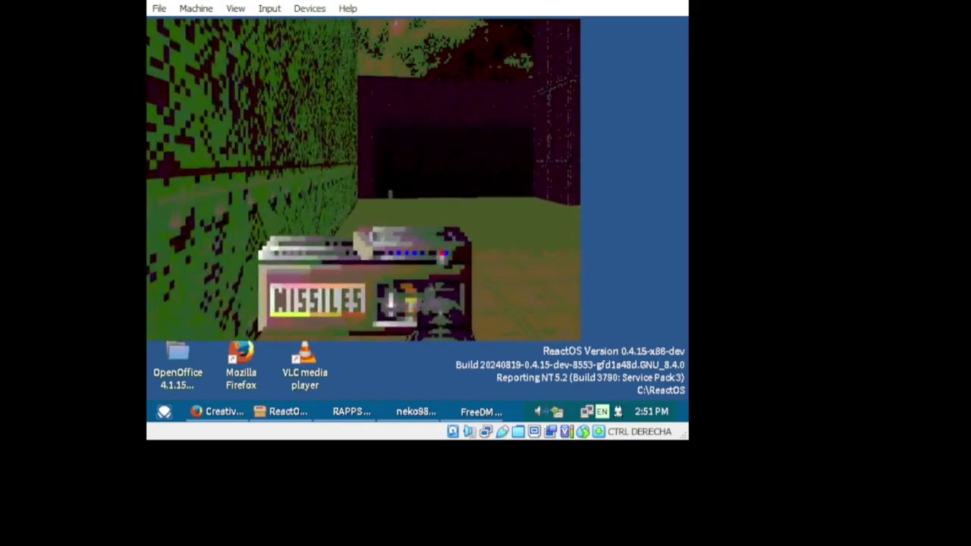
pyautogui.press('Right')
pyautogui.press('Up')
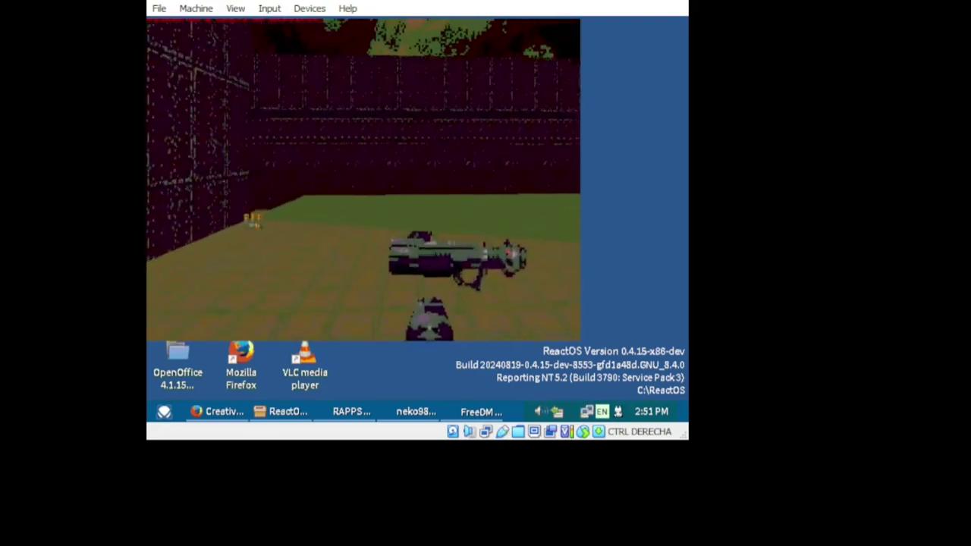
pyautogui.press('Left')
pyautogui.press('Up')
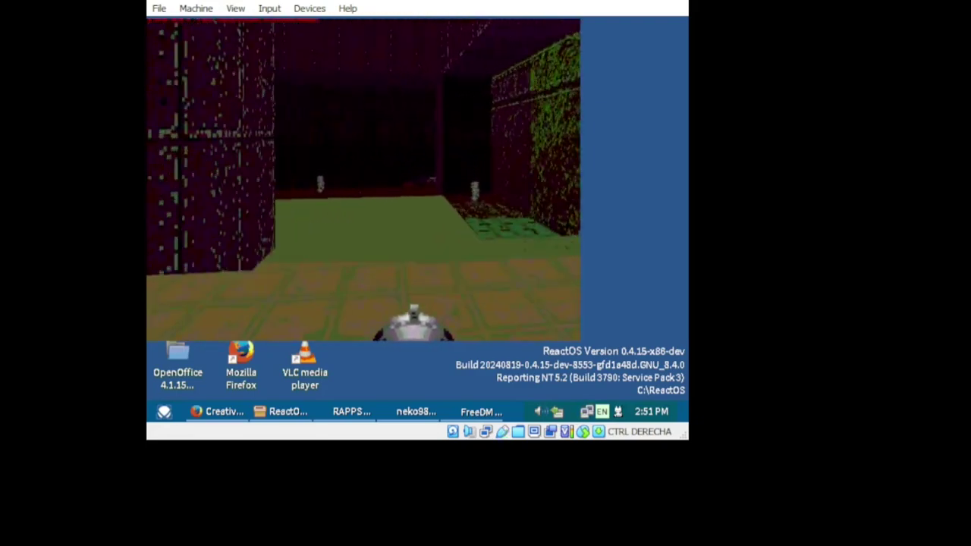
pyautogui.press('Up')
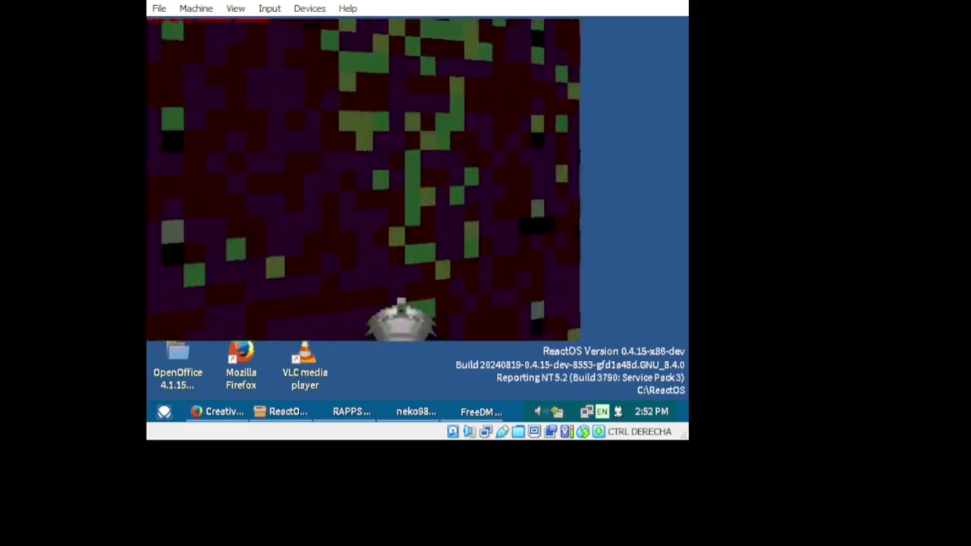
pyautogui.press('Right')
pyautogui.press('Up')
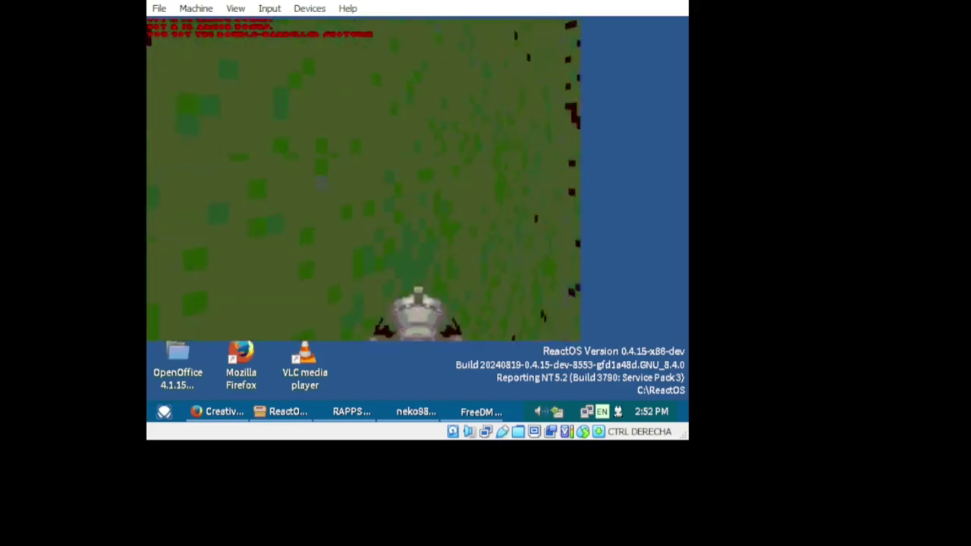
pyautogui.press('Right')
pyautogui.press('Up')
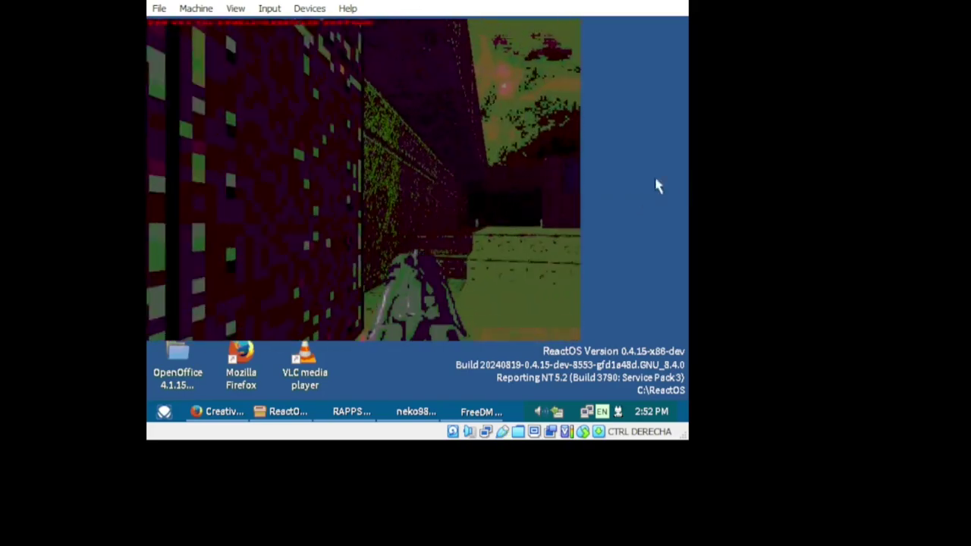
# - Turn along the dark walls with the double-barrelled shotgun and face the far end of the yard
pyautogui.press('Right')
pyautogui.press('Right')
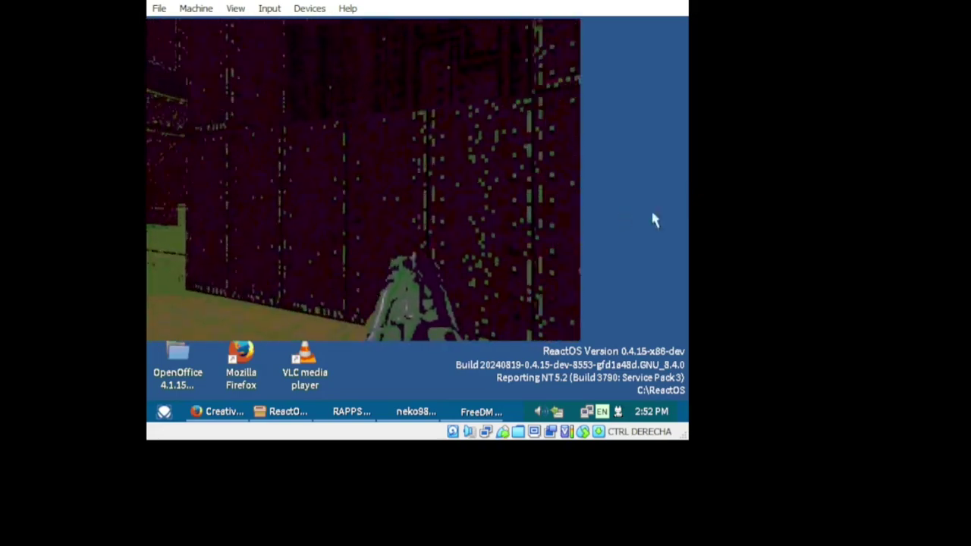
pyautogui.press('Up')
pyautogui.press('Right')
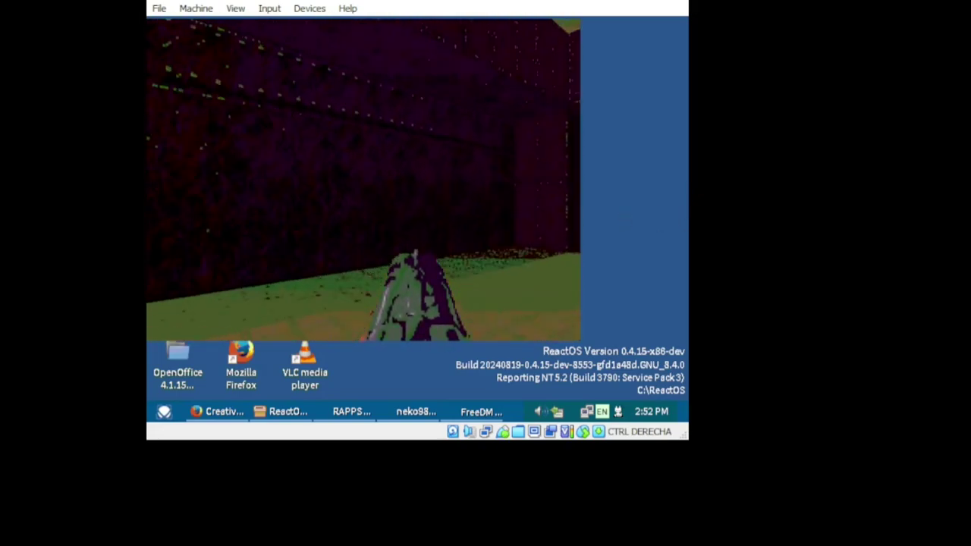
pyautogui.press('Left')
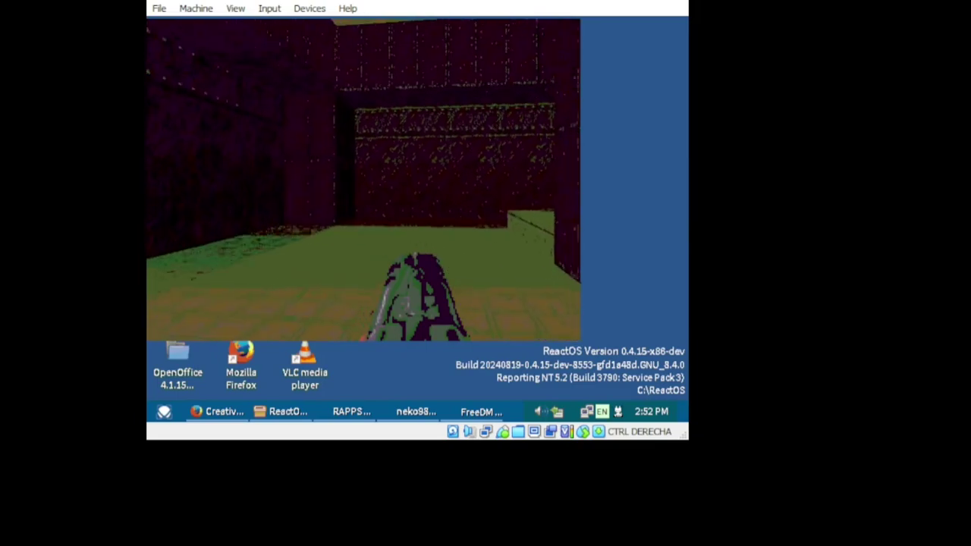
# - Pause the game, review its mouse options and return to the FreeDM main menu
pyautogui.press('Escape')
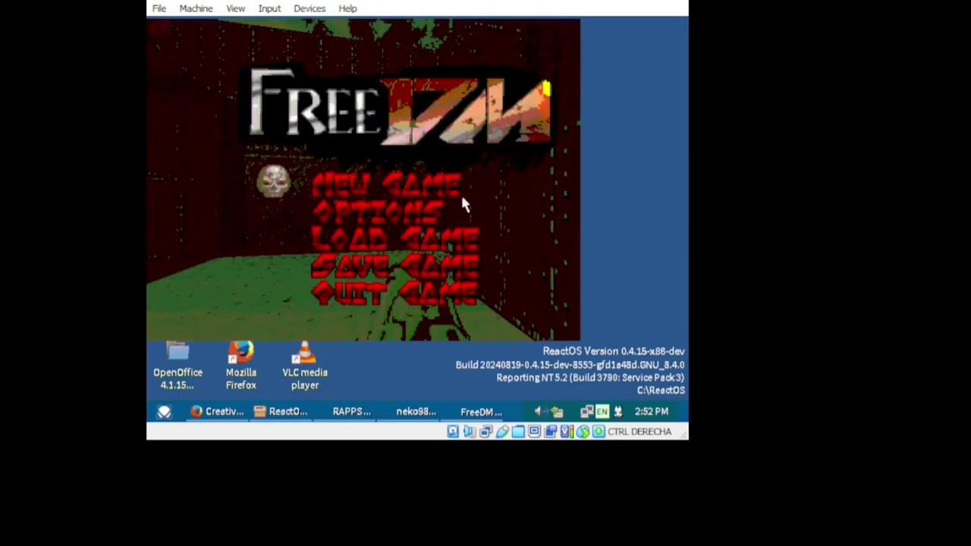
pyautogui.click(423, 213)
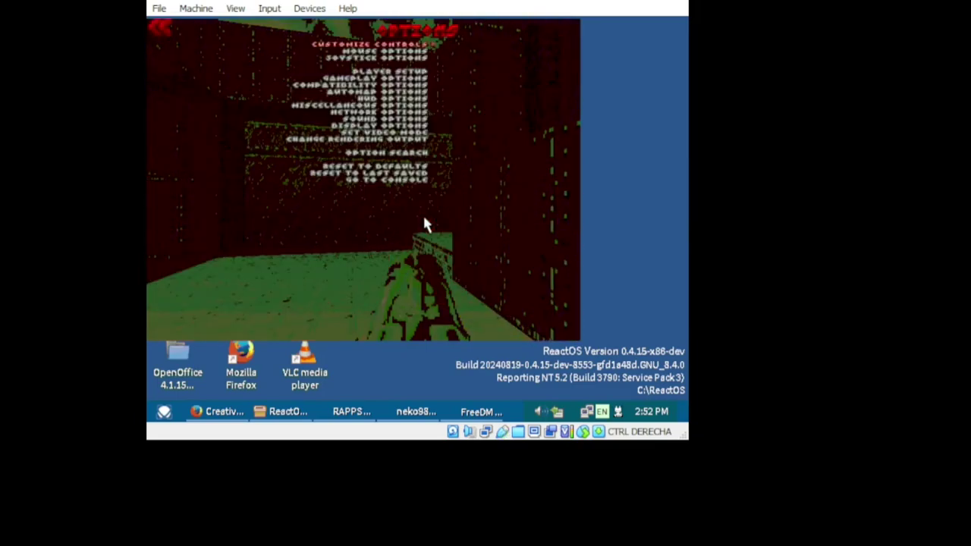
pyautogui.click(417, 52)
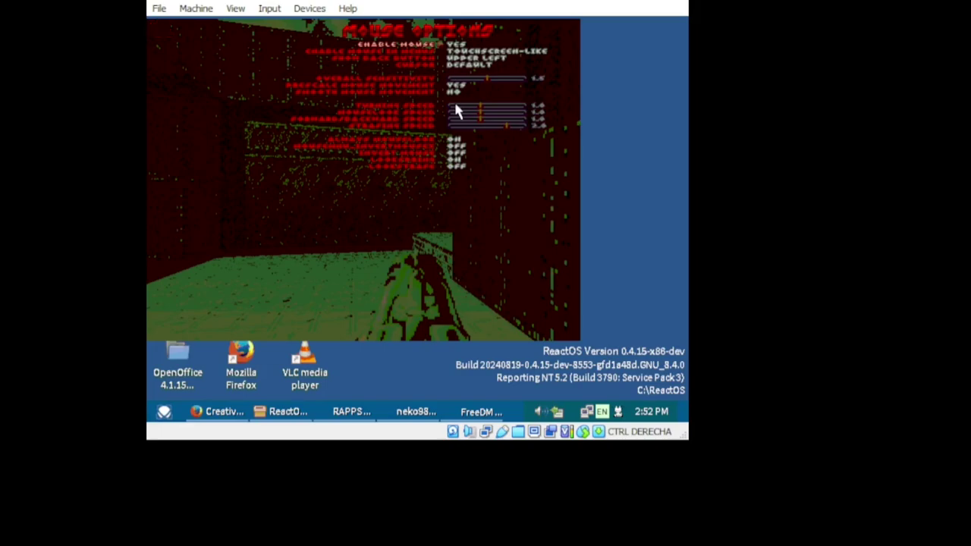
pyautogui.click(460, 146)
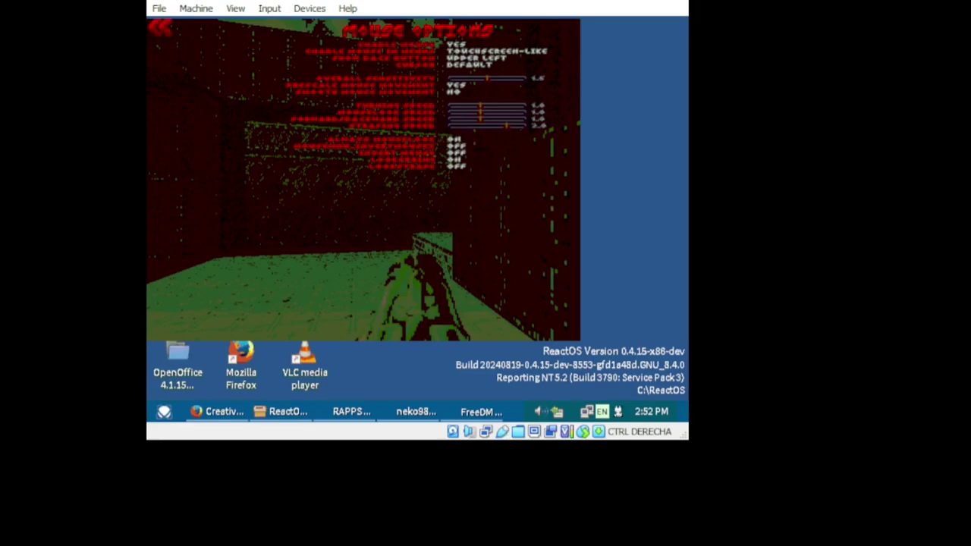
pyautogui.press('Escape')
pyautogui.press('Escape')
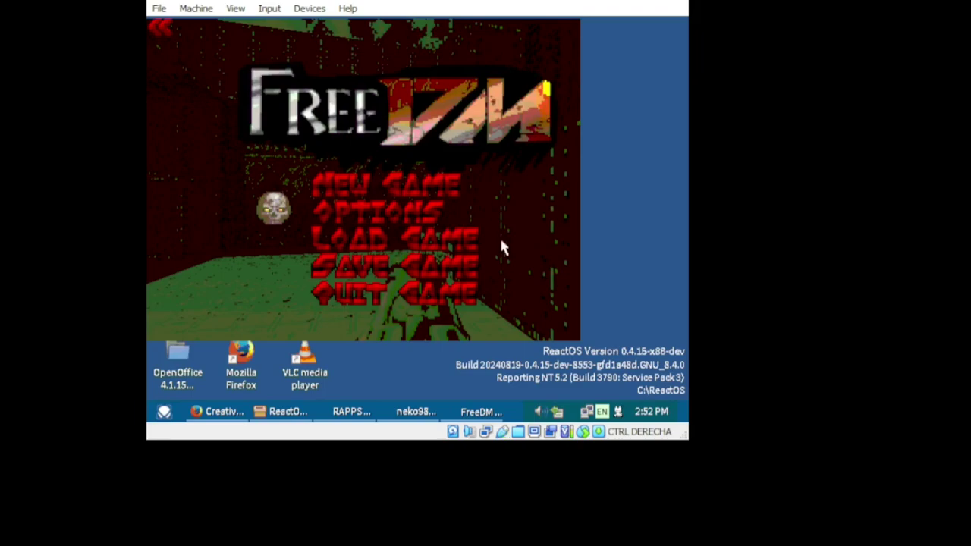
# - Quit FreeDM, confirming the exit, and relaunch LZDoom from the installed programs
pyautogui.click(434, 294)
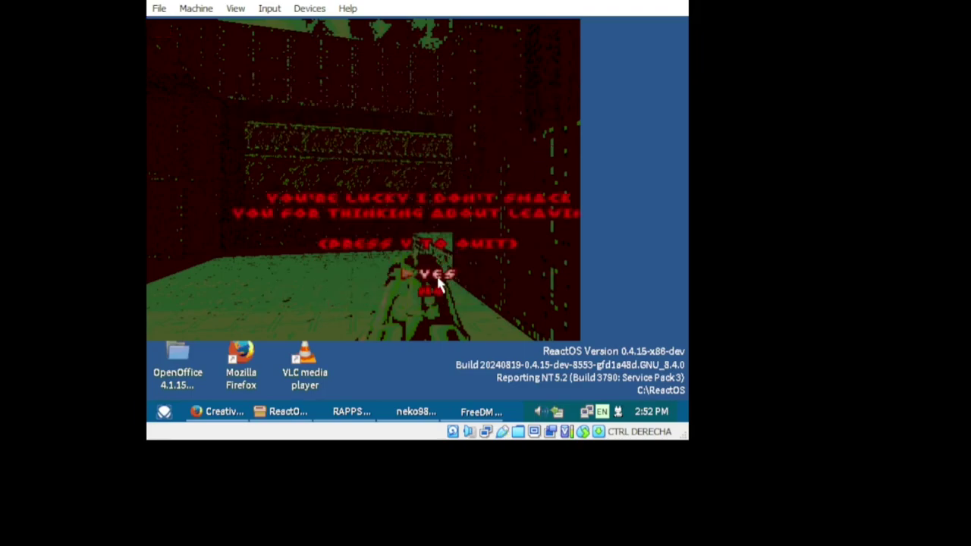
pyautogui.click(434, 273)
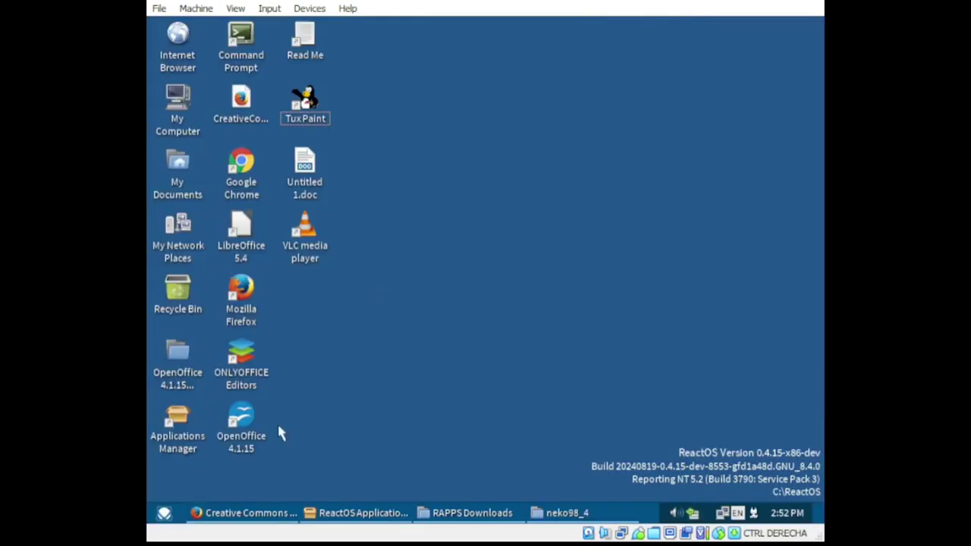
pyautogui.click(164, 513)
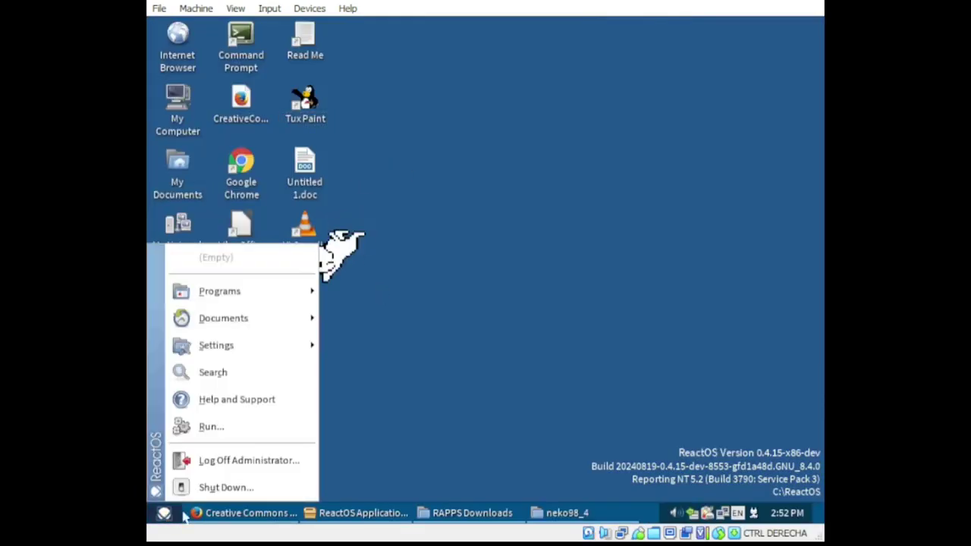
pyautogui.moveTo(276, 291)
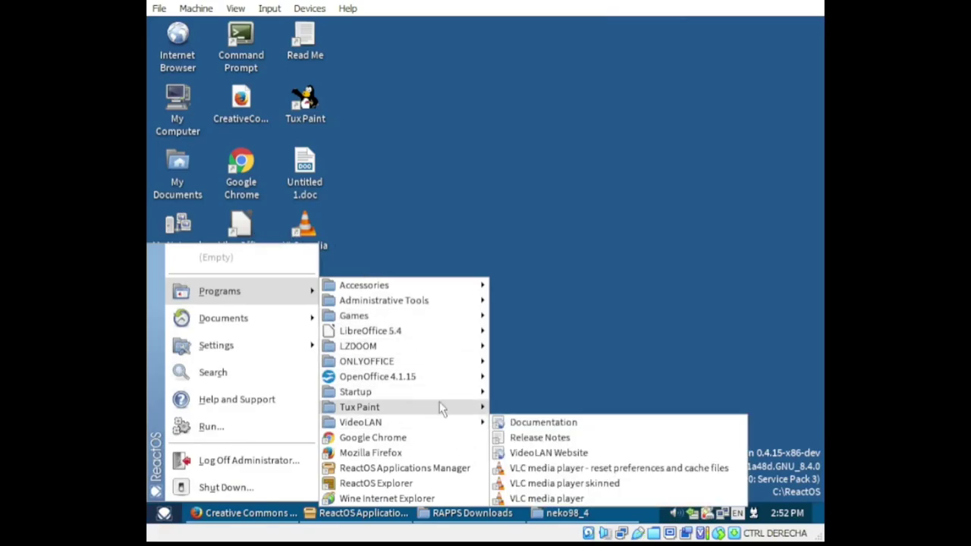
pyautogui.moveTo(450, 355)
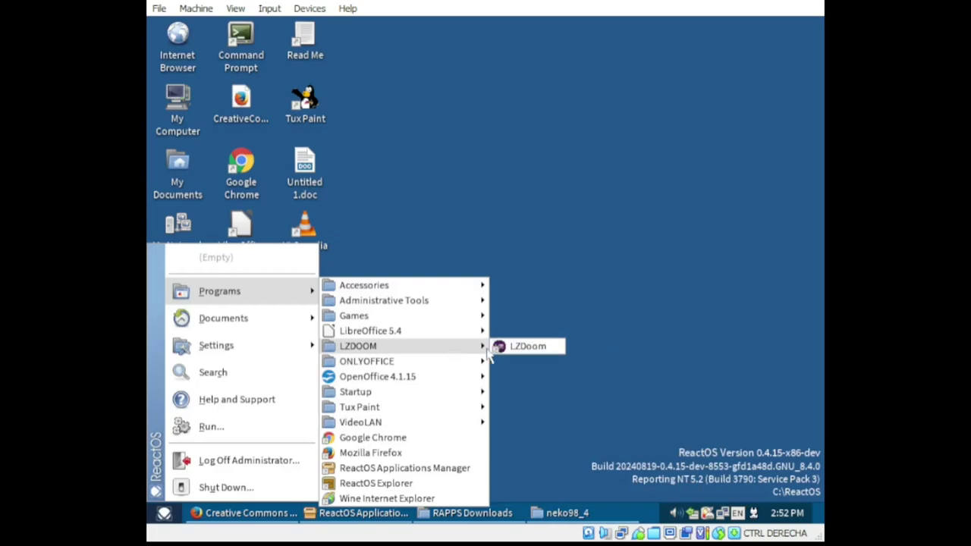
pyautogui.click(520, 346)
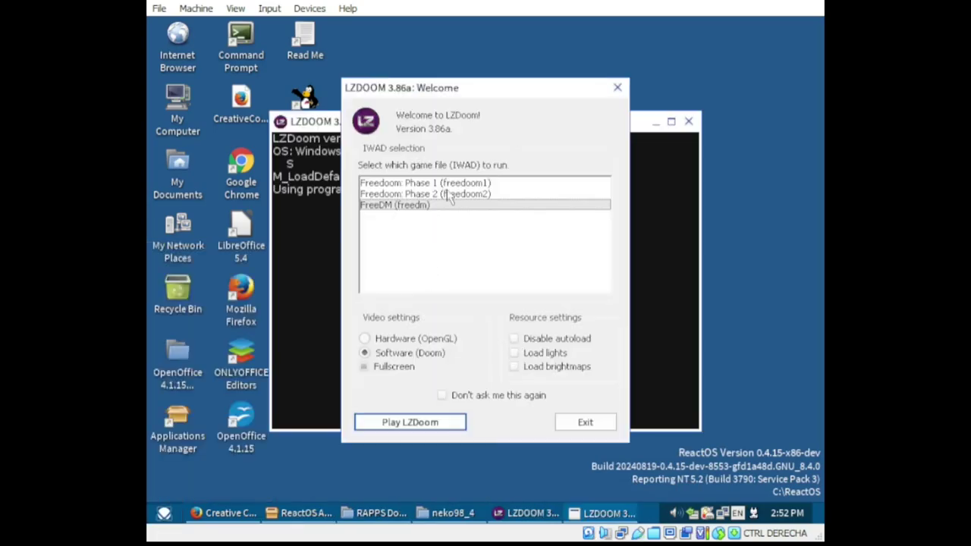
# - Try to run Freedoom: Phase 1 with the Hardware (OpenGL) video setting, then quit the fatal error window
pyautogui.click(440, 183)
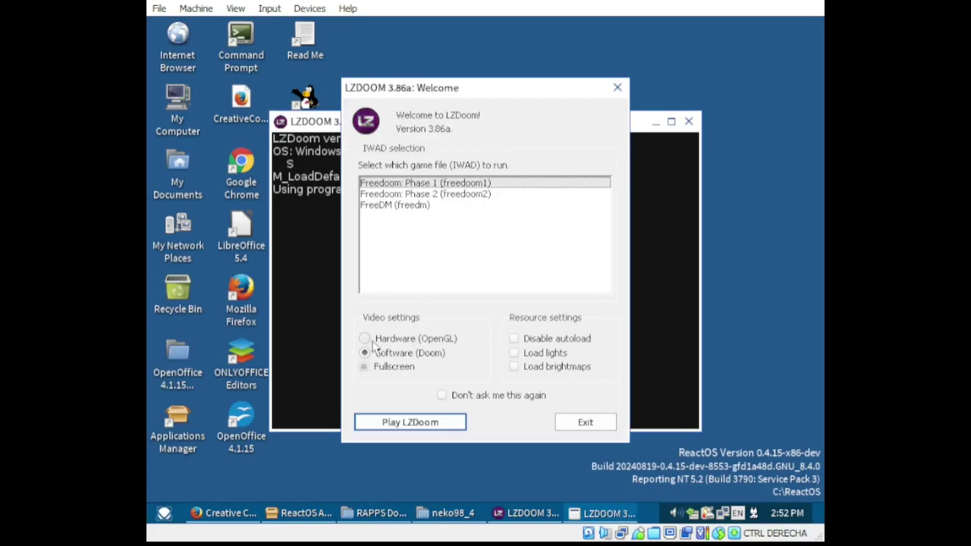
pyautogui.click(367, 340)
pyautogui.doubleClick(440, 184)
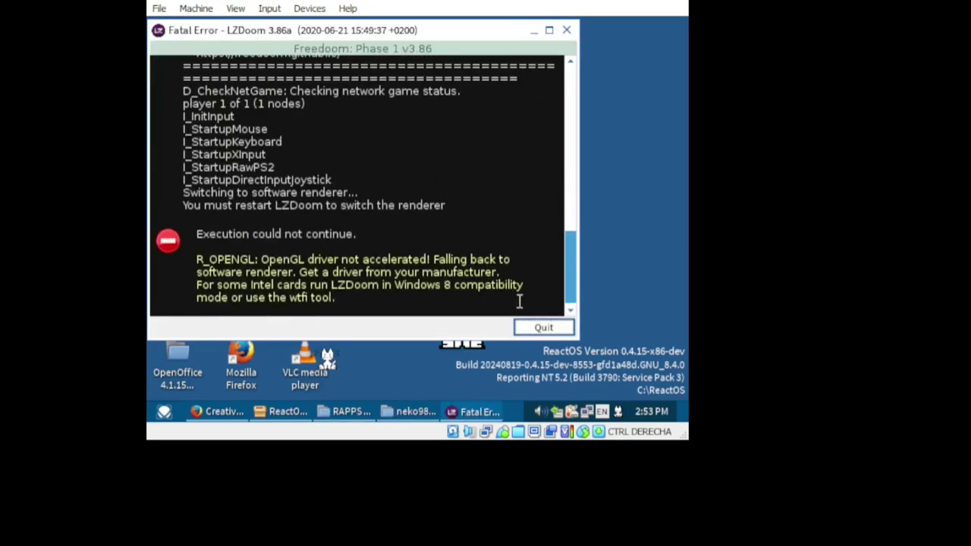
pyautogui.click(549, 327)
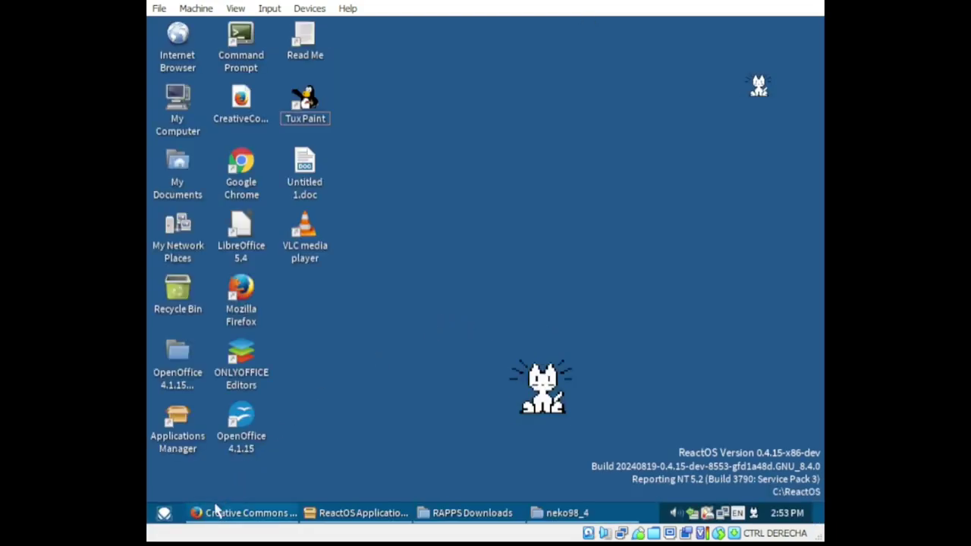
# - Relaunch LZDoom from the installed programs and run Freedoom: Phase 1 with the Software (Doom) video setting
pyautogui.click(164, 513)
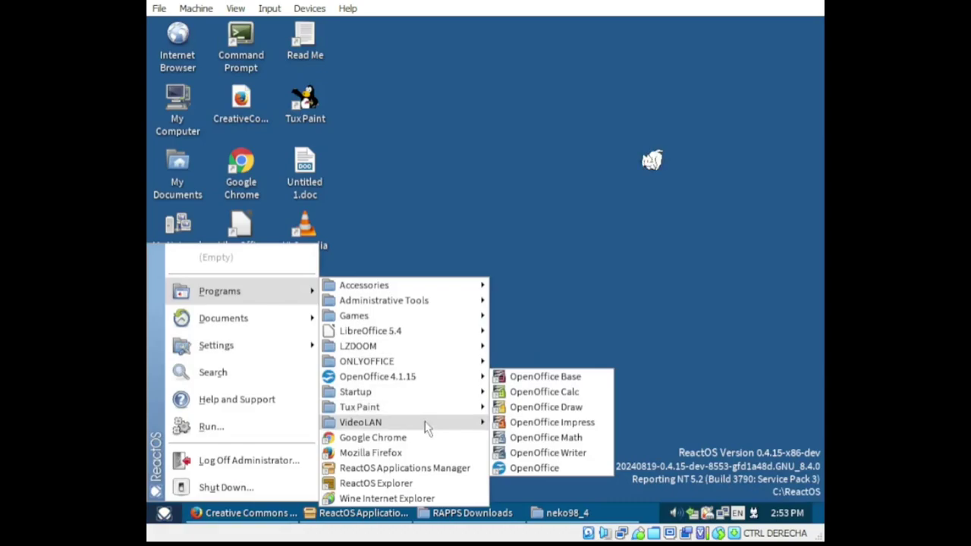
pyautogui.moveTo(440, 349)
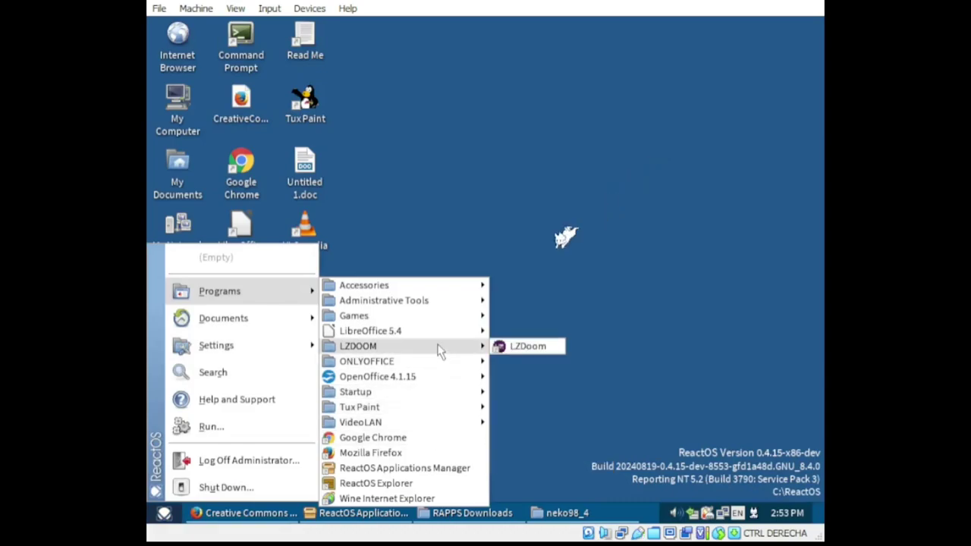
pyautogui.click(516, 347)
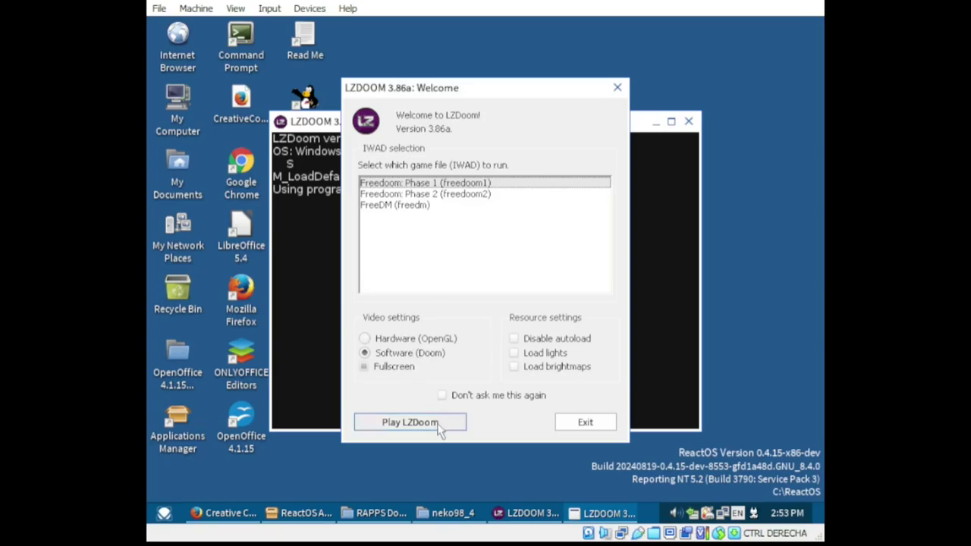
pyautogui.click(409, 422)
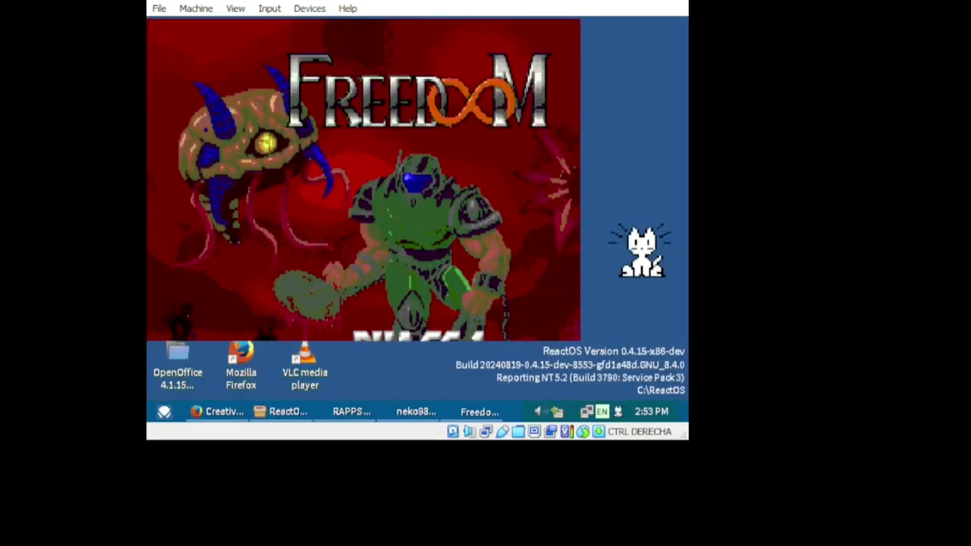
# - Start a new Freedoom: Phase 1 game at the Bring On The Pain skill level
pyautogui.click(385, 238)
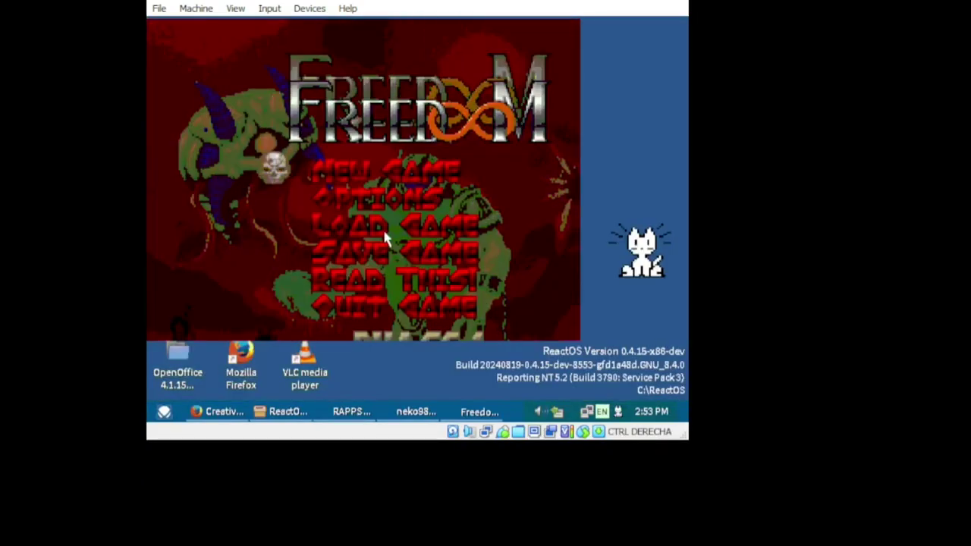
pyautogui.click(392, 176)
pyautogui.click(392, 176)
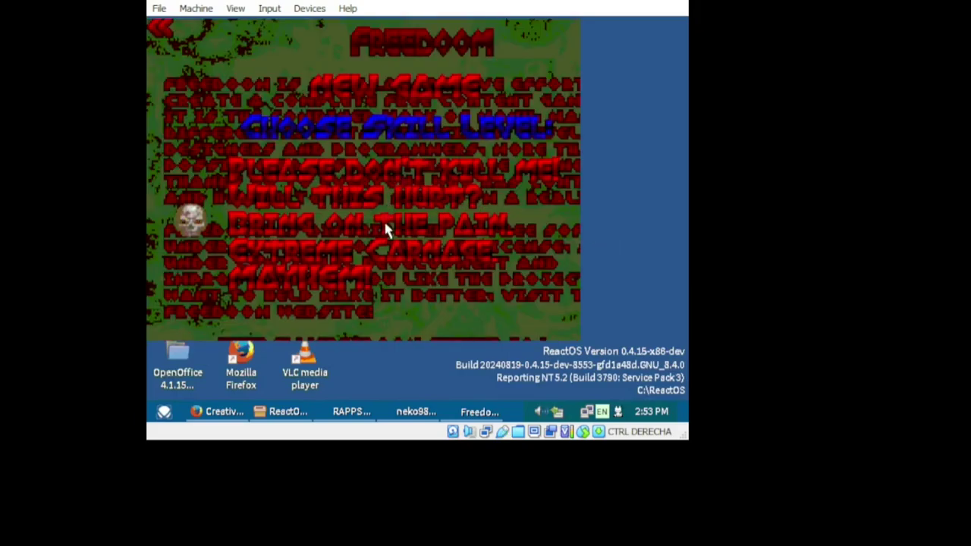
pyautogui.click(385, 225)
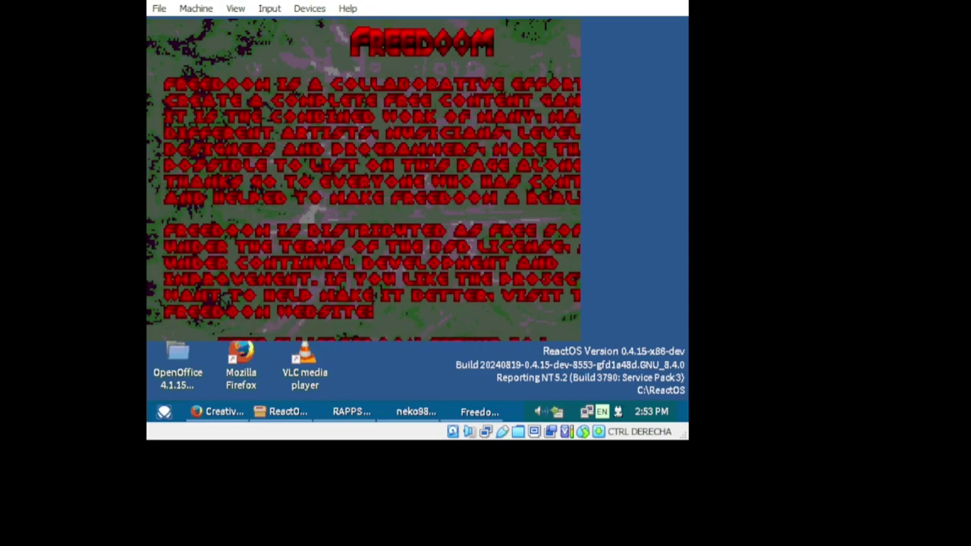
# - Turn around the starting room with the pistol and advance past the hazard-striped edge of the sunken channel
pyautogui.press('Left')
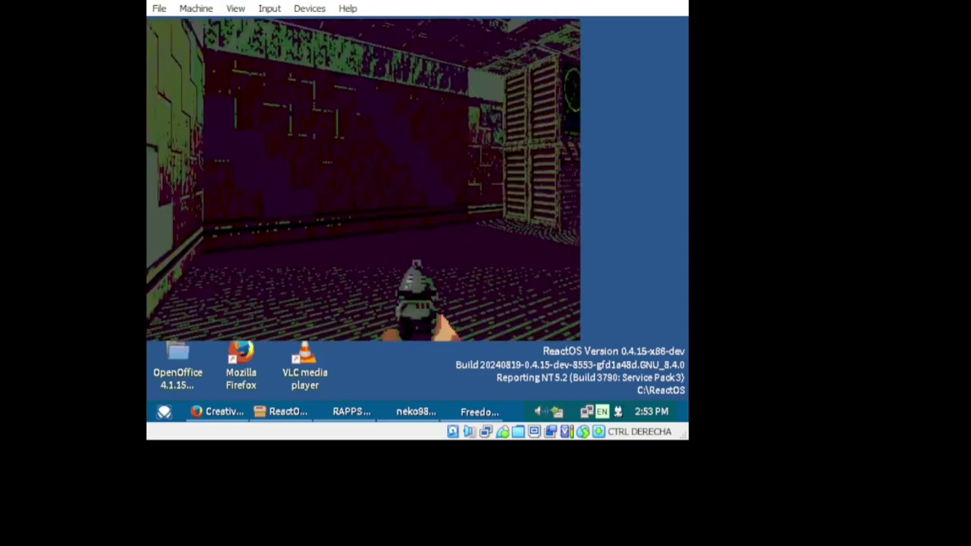
pyautogui.press('Left')
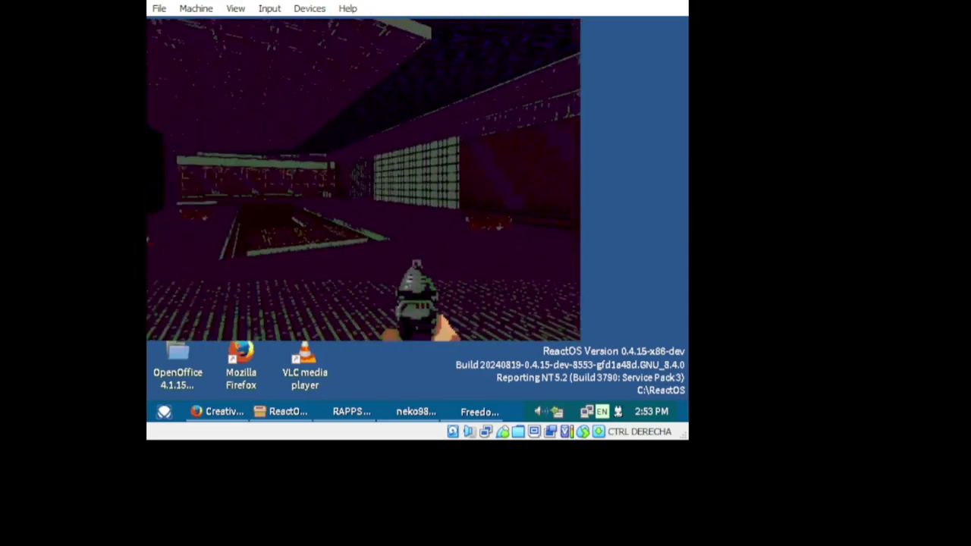
pyautogui.press('Right')
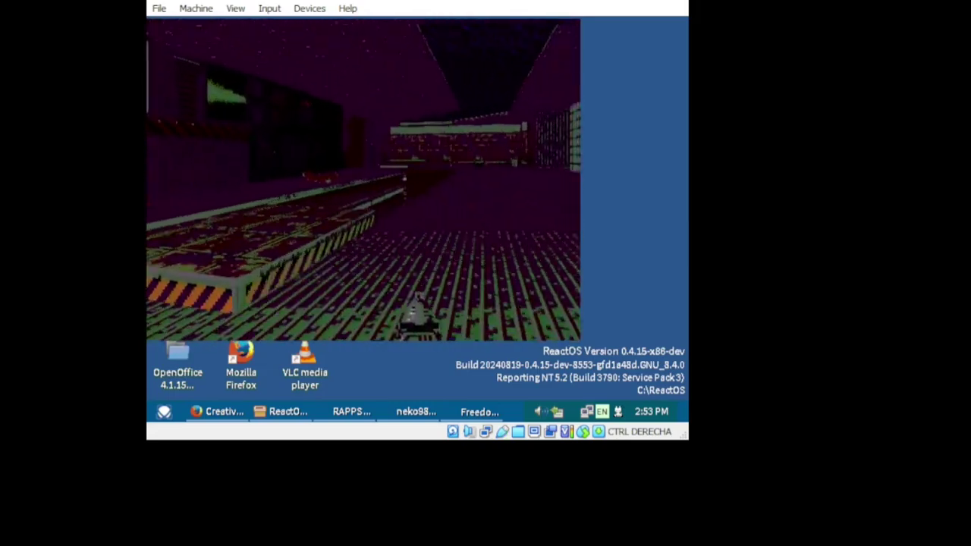
pyautogui.press('Right')
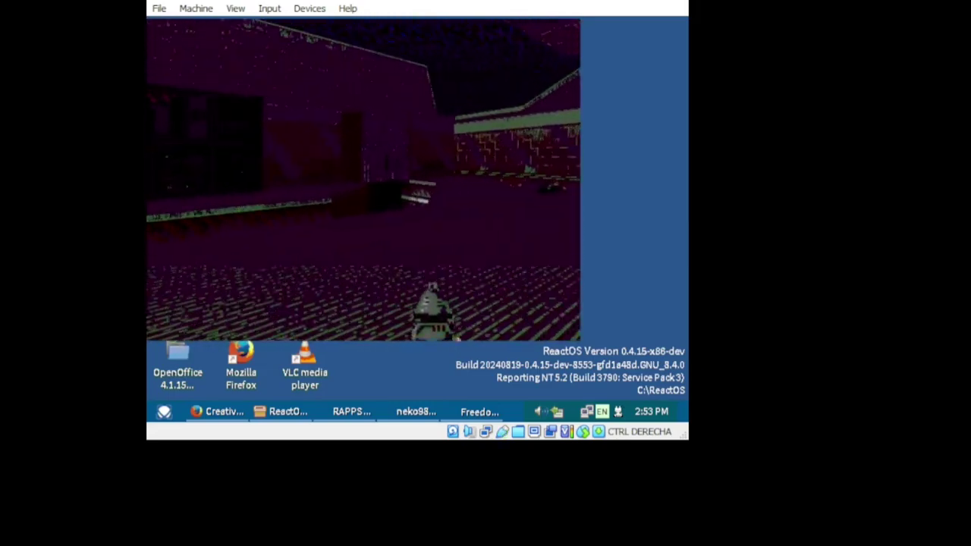
pyautogui.press('Up')
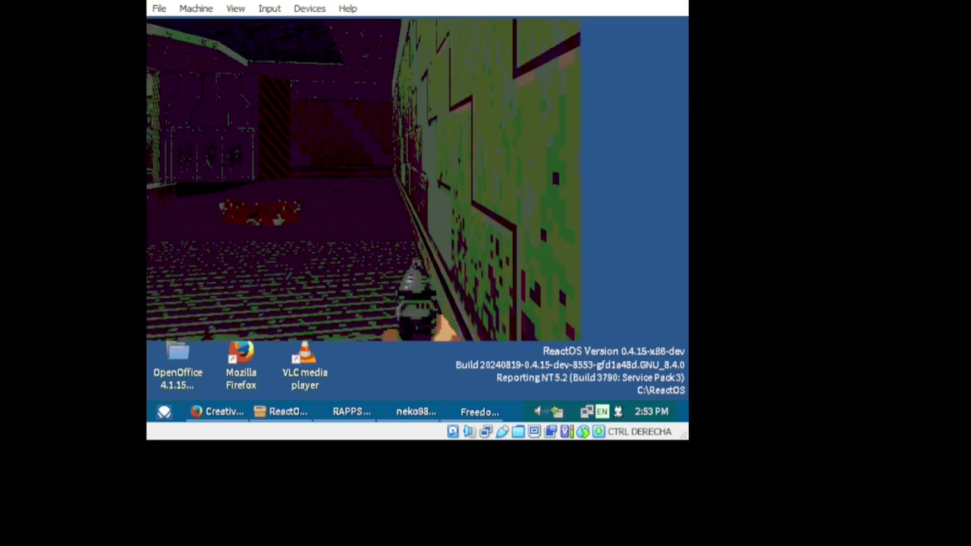
# - Swing the view along the green wall up close and turn back to face the open room
pyautogui.press('Right')
pyautogui.press('Left')
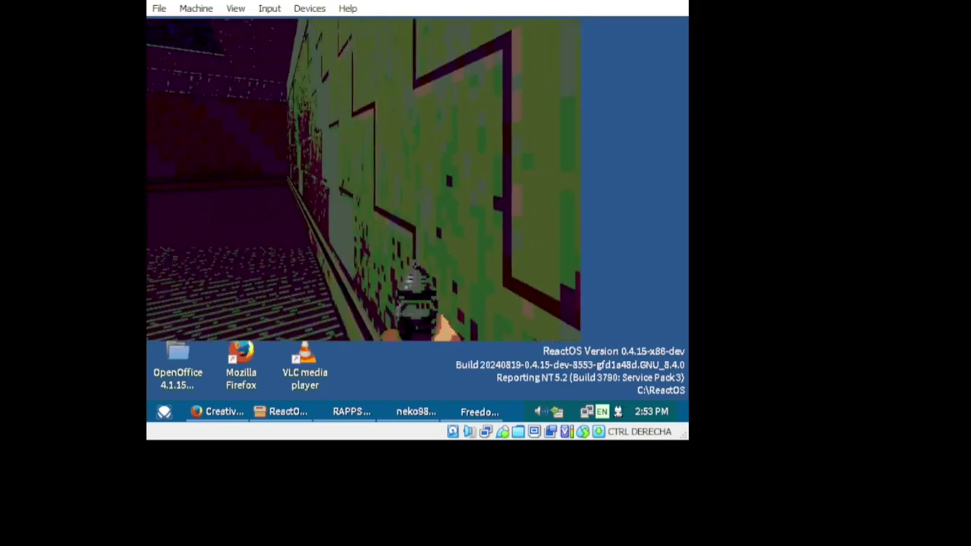
pyautogui.press('Right')
pyautogui.press('Left')
pyautogui.press('Right')
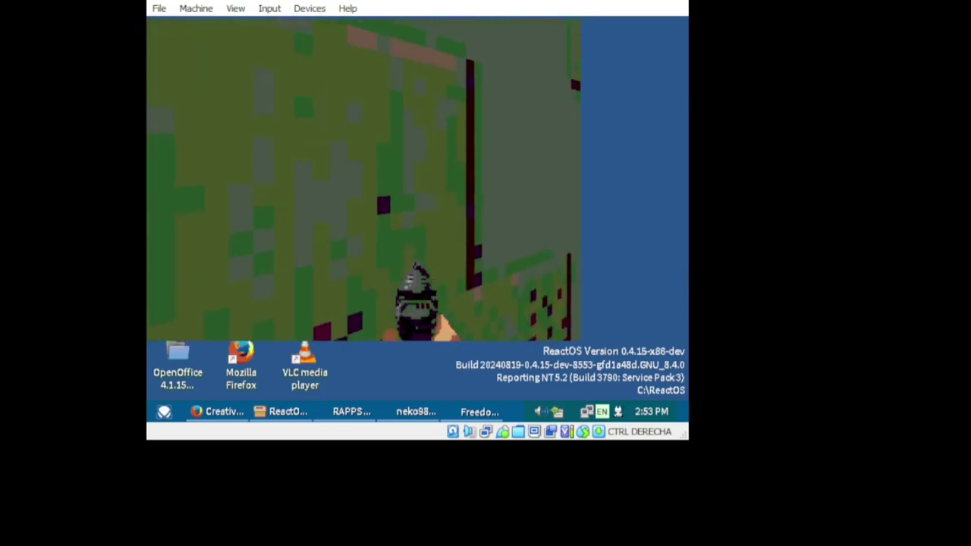
pyautogui.press('Left')
pyautogui.press('Up')
pyautogui.press('Left')
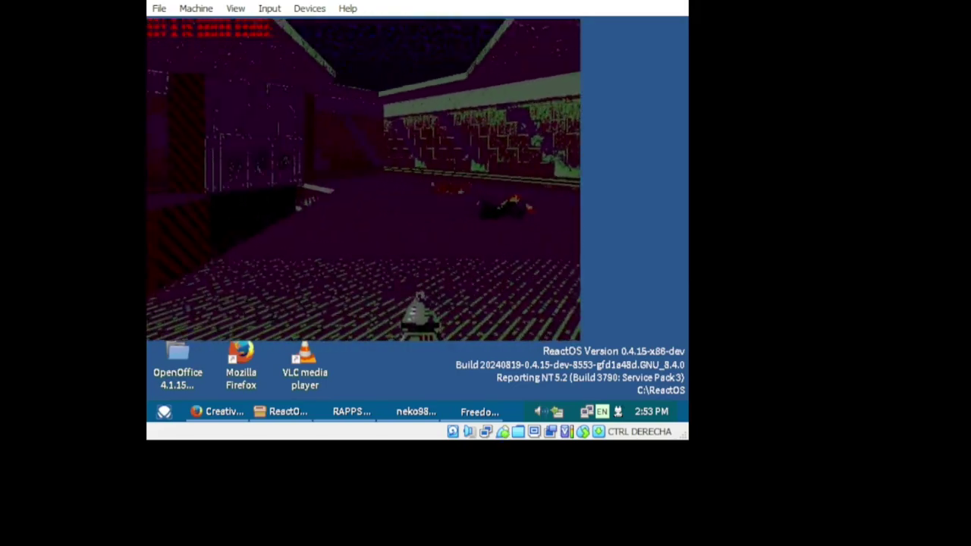
# - Walk toward the computer consoles by the sunken channel and fire the pistol down the channel's length
pyautogui.press('Up')
pyautogui.press('Left')
pyautogui.press('Up')
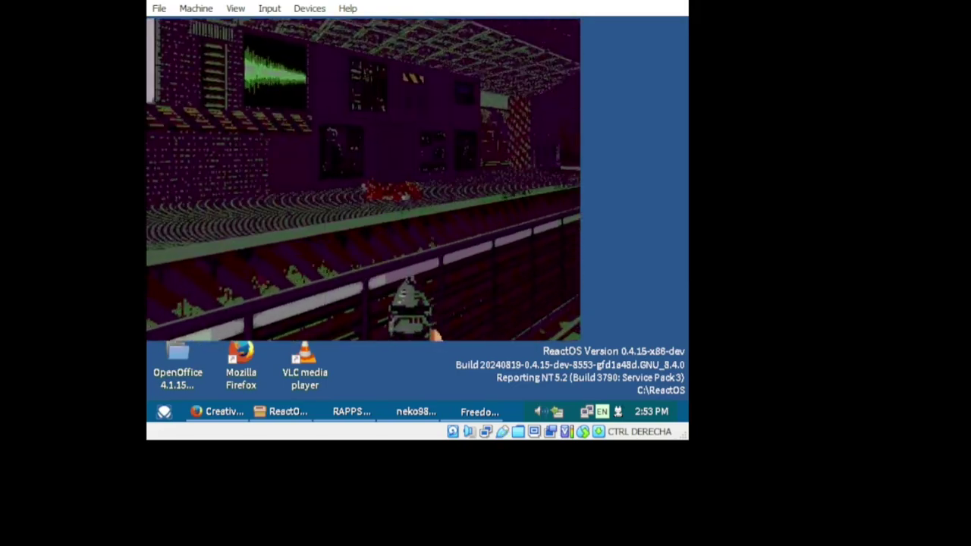
pyautogui.press('Left')
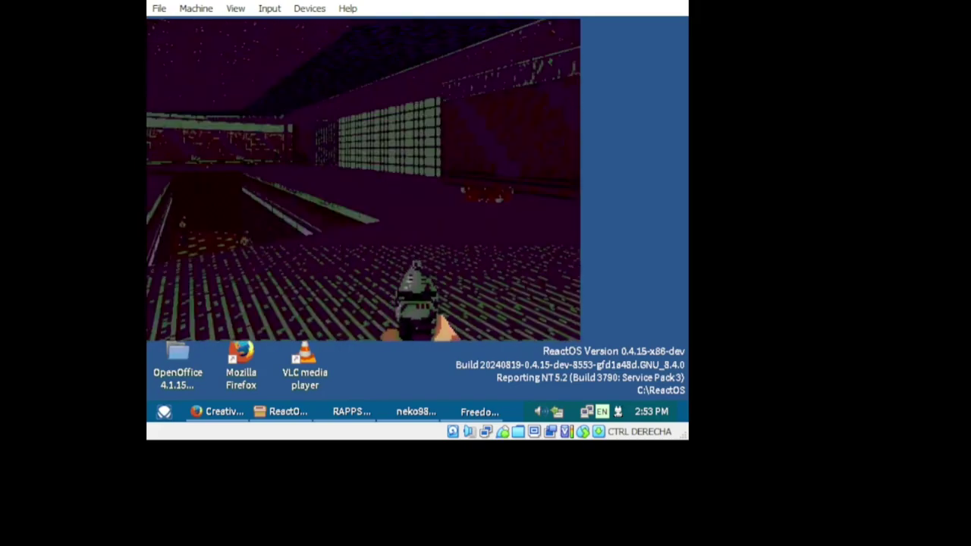
pyautogui.press('ctrl')
pyautogui.press('Left')
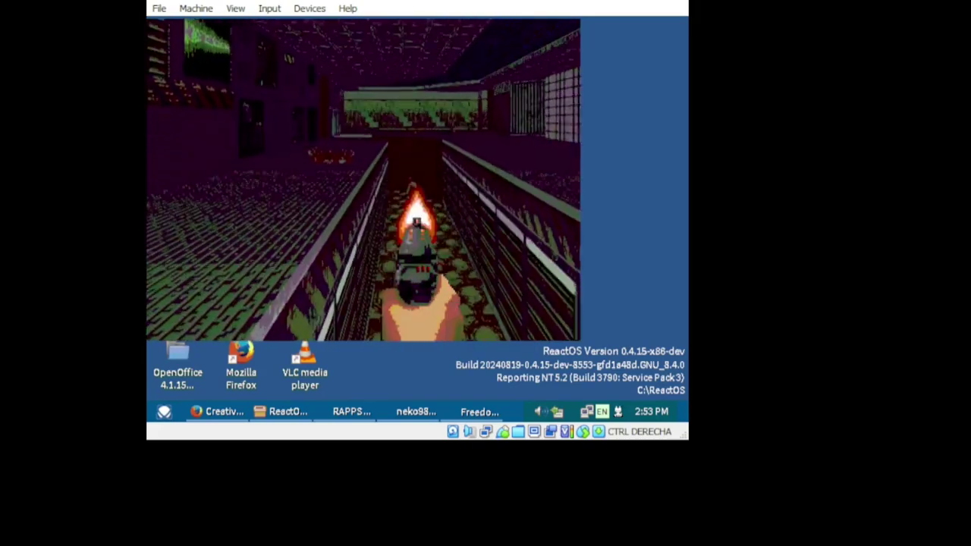
pyautogui.press('Up')
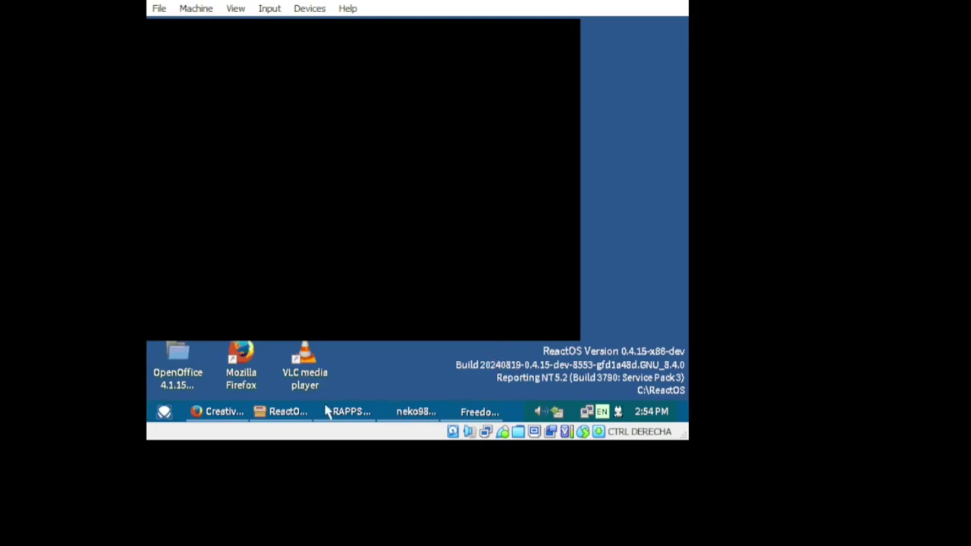
# - Try to bring back the blacked-out Freedoom: Phase 1 window, then close the game
pyautogui.click(467, 415)
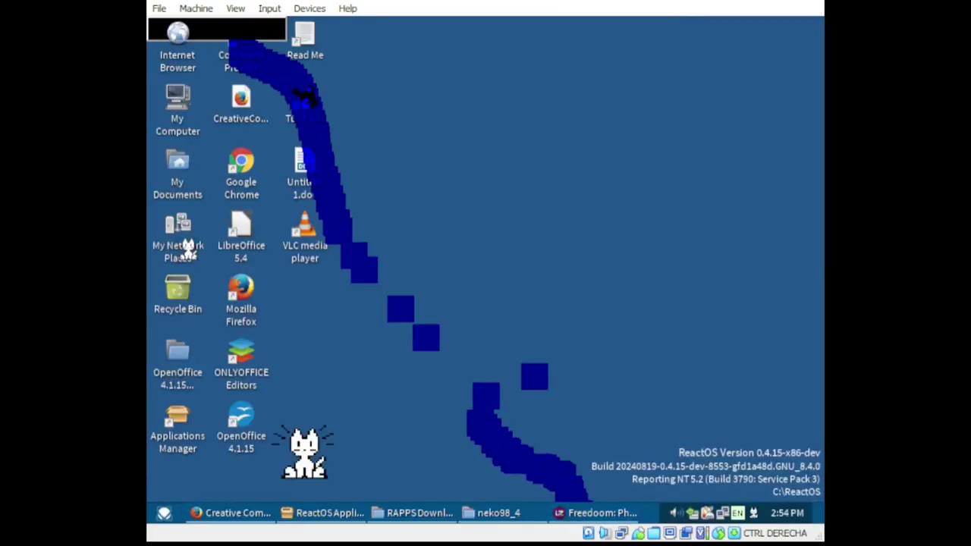
pyautogui.click(597, 510)
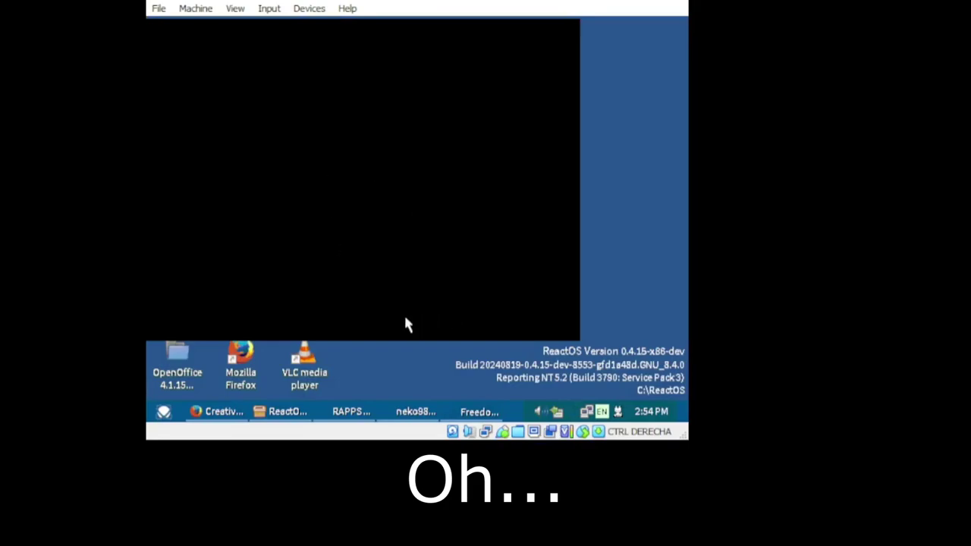
pyautogui.rightClick(474, 412)
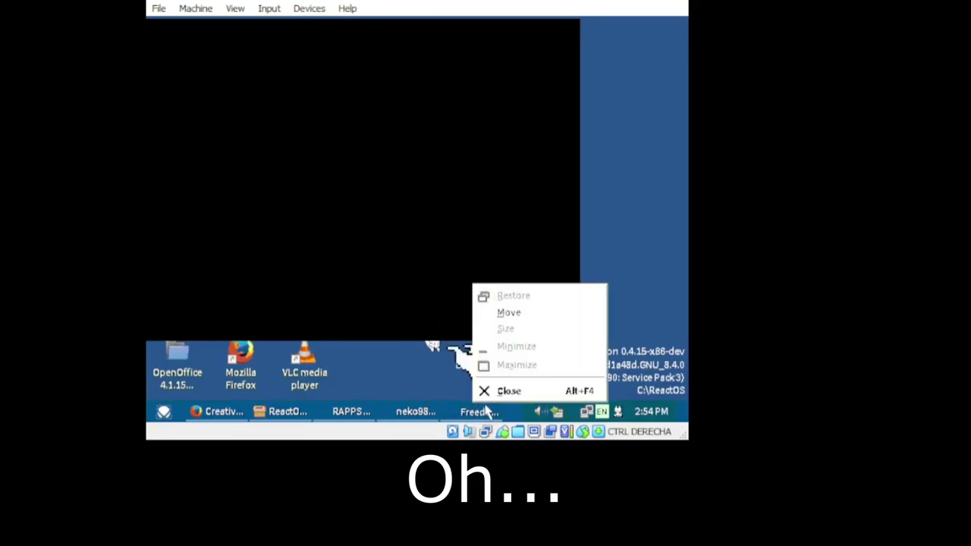
pyautogui.click(498, 392)
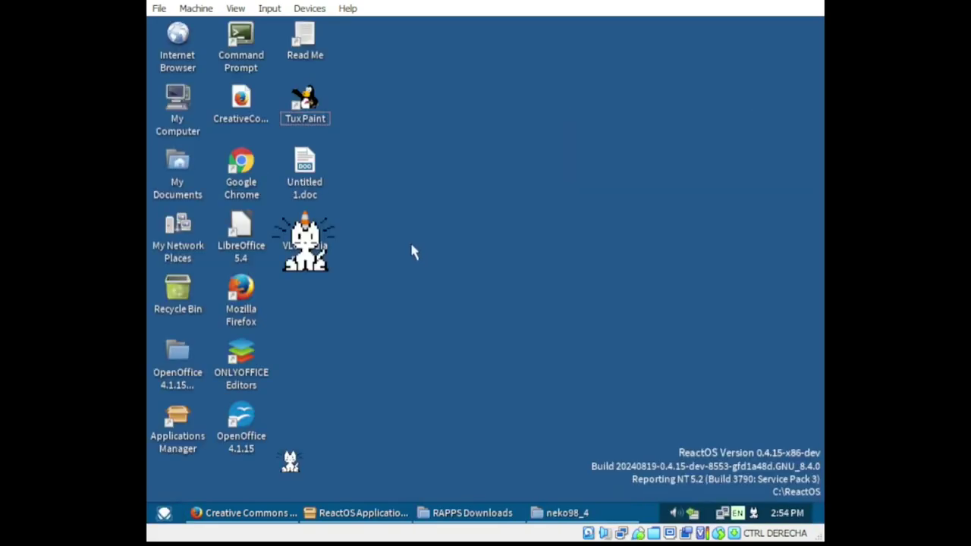
# - Browse the Games & Fun category in ReactOS Applications Manager and install Pengupop
pyautogui.click(394, 506)
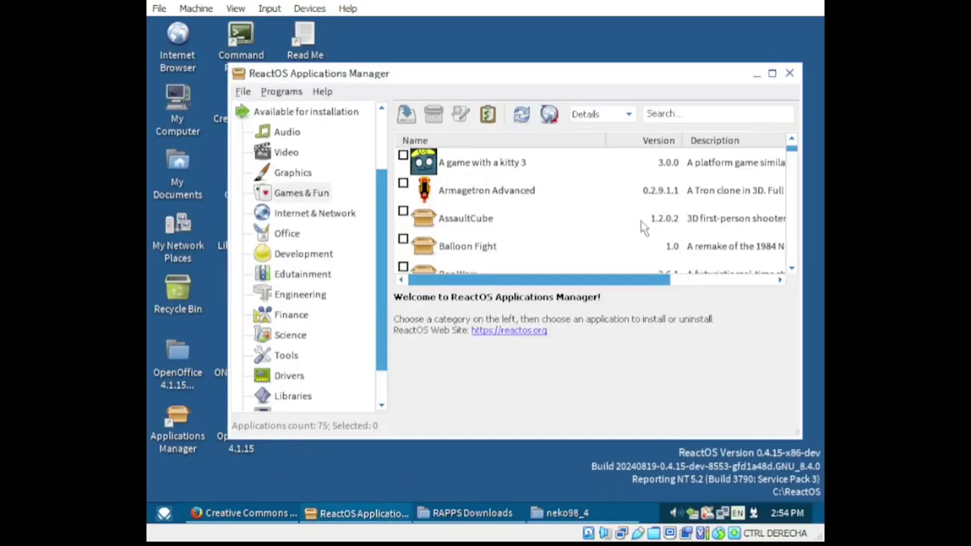
pyautogui.scroll(-1, 641, 227)
pyautogui.scroll(-7, 641, 228)
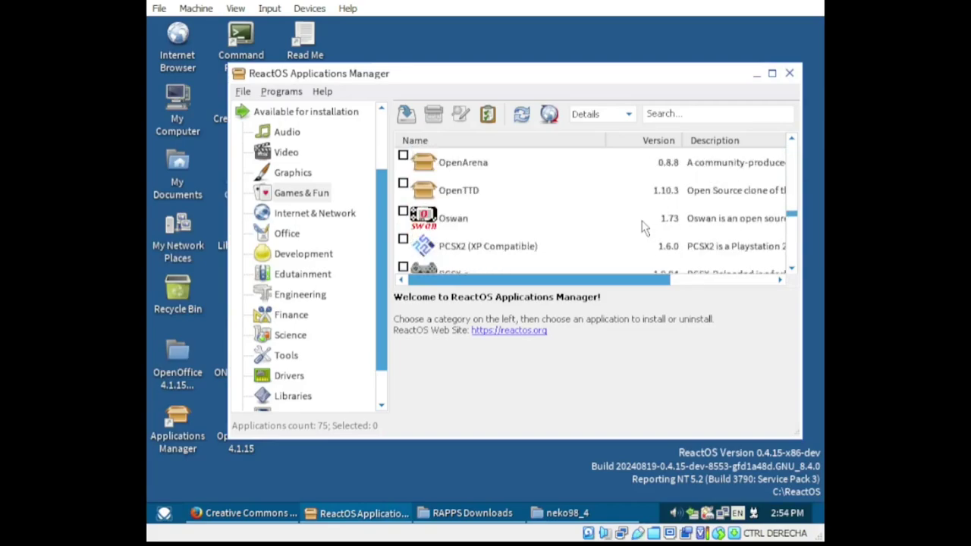
pyautogui.scroll(1, 619, 252)
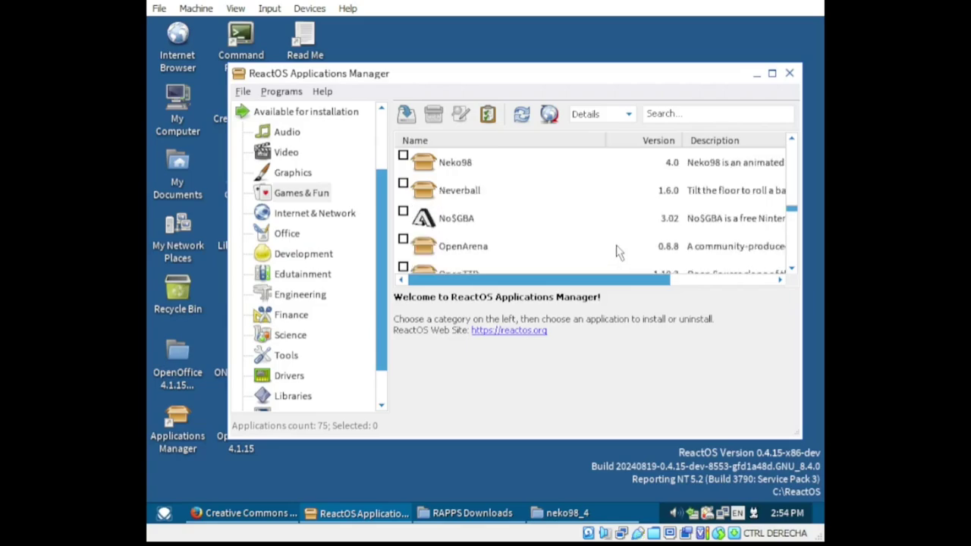
pyautogui.scroll(-2, 618, 252)
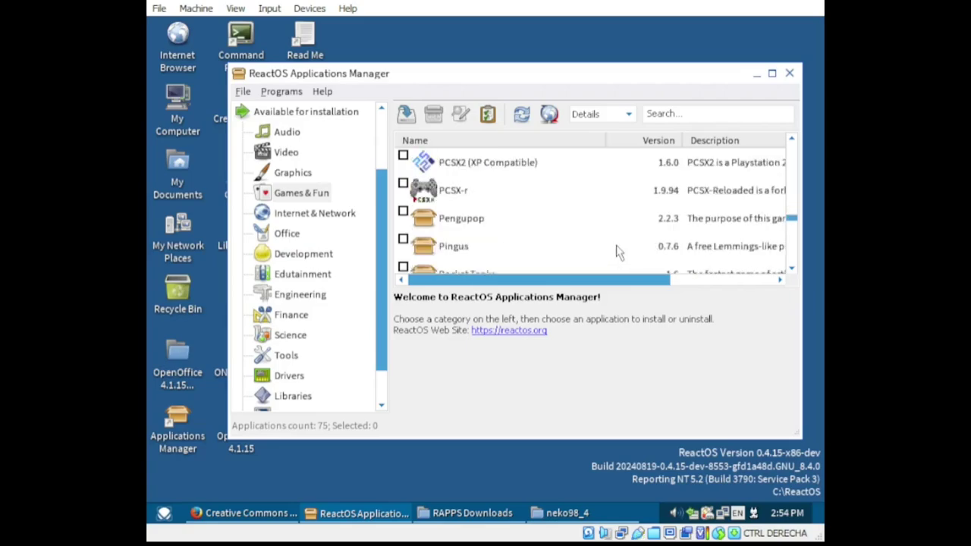
pyautogui.moveTo(620, 280); pyautogui.dragTo(501, 280)
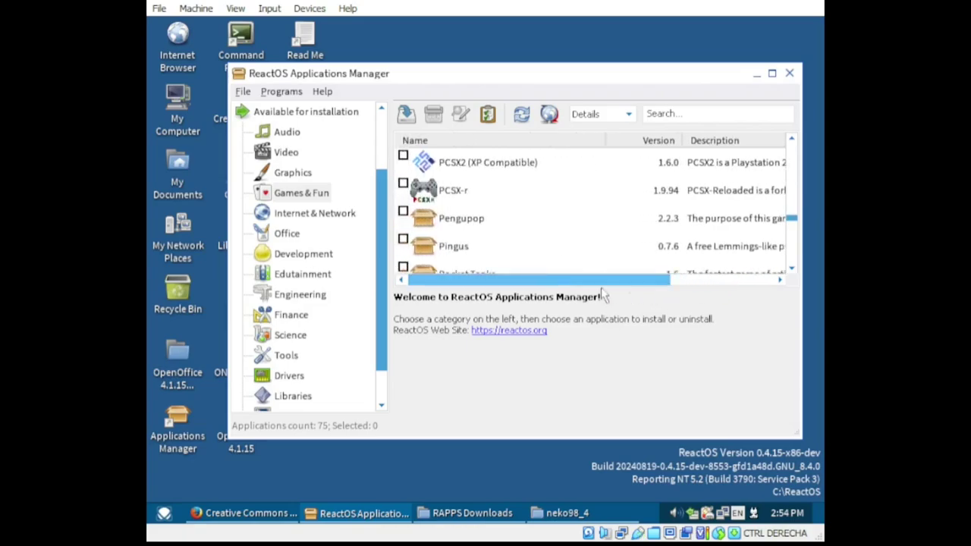
pyautogui.doubleClick(478, 227)
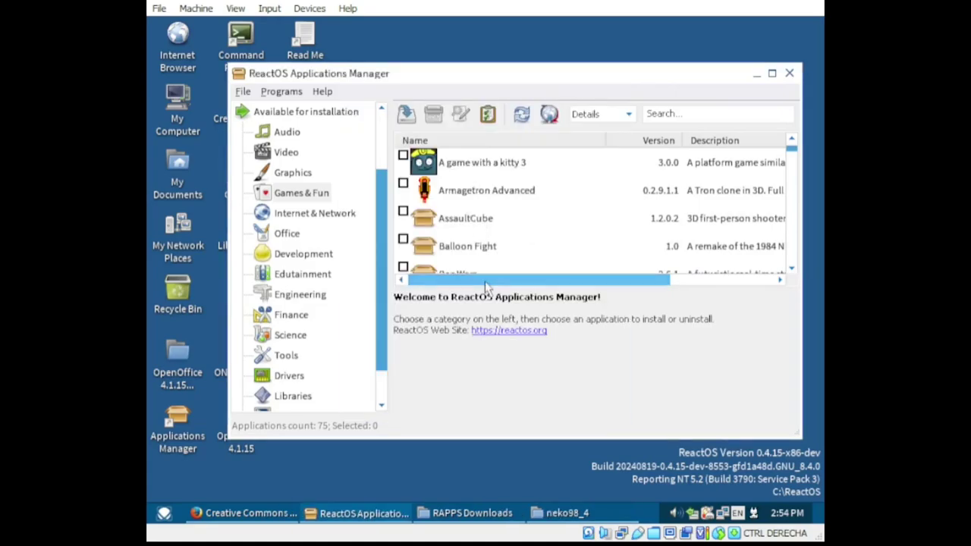
# - Minimize the applications manager, then launch Pengupop into a single-player Adventure Mode game
pyautogui.click(757, 75)
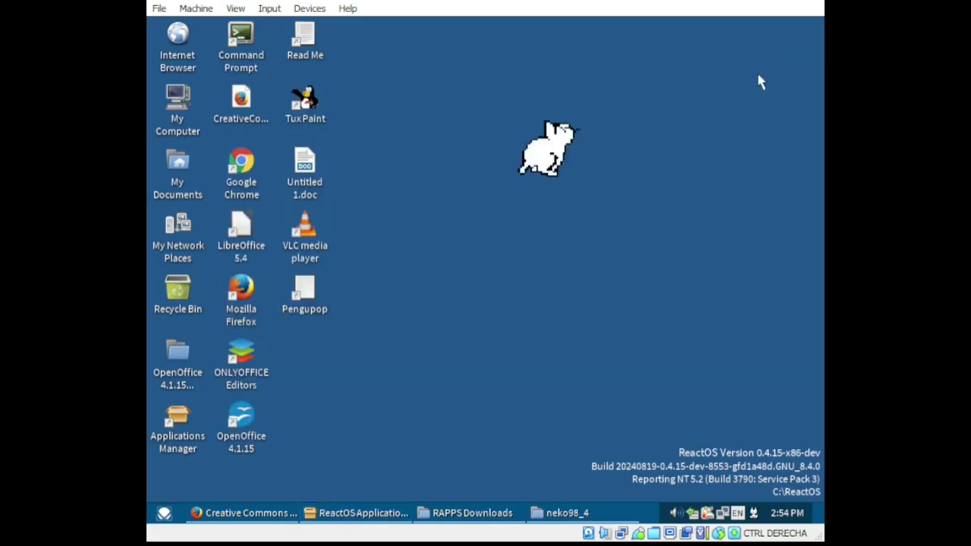
pyautogui.doubleClick(304, 310)
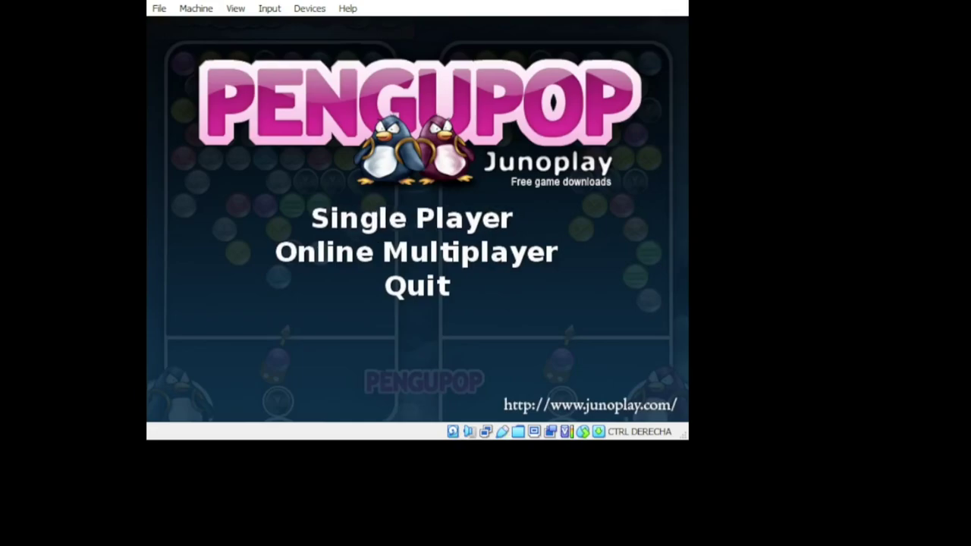
pyautogui.press('Return')
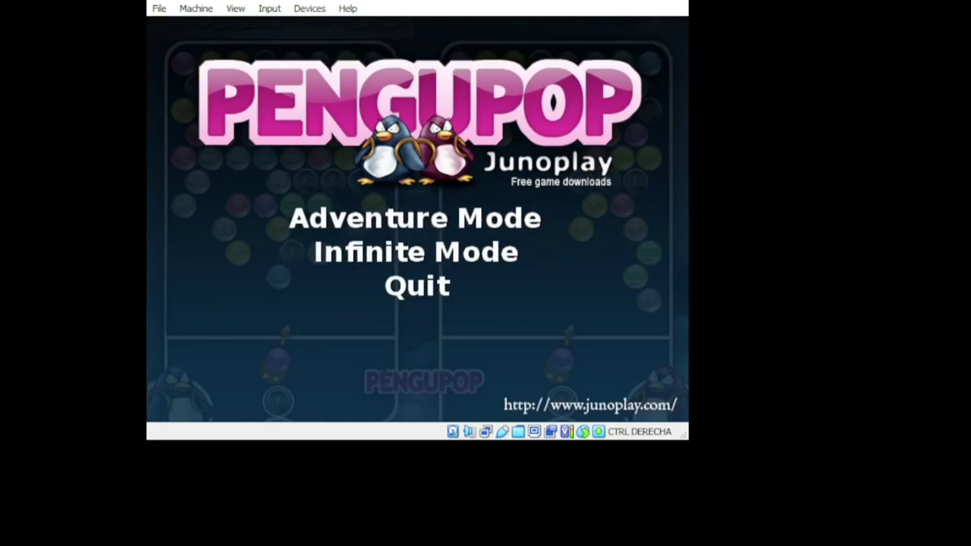
pyautogui.press('Return')
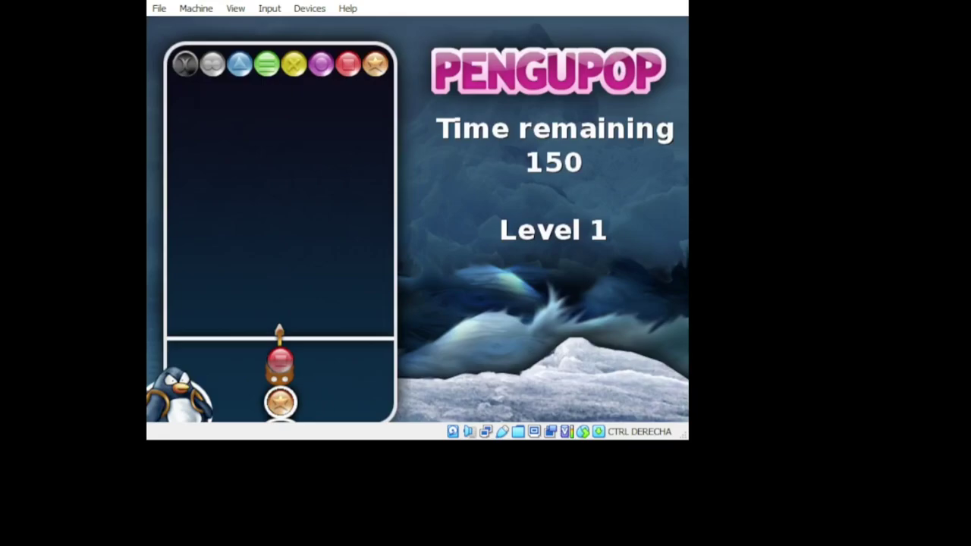
# - Aim the launcher slightly to the right and shoot the red bubble at the red one in the top row
pyautogui.press('Left')
pyautogui.press('Right')
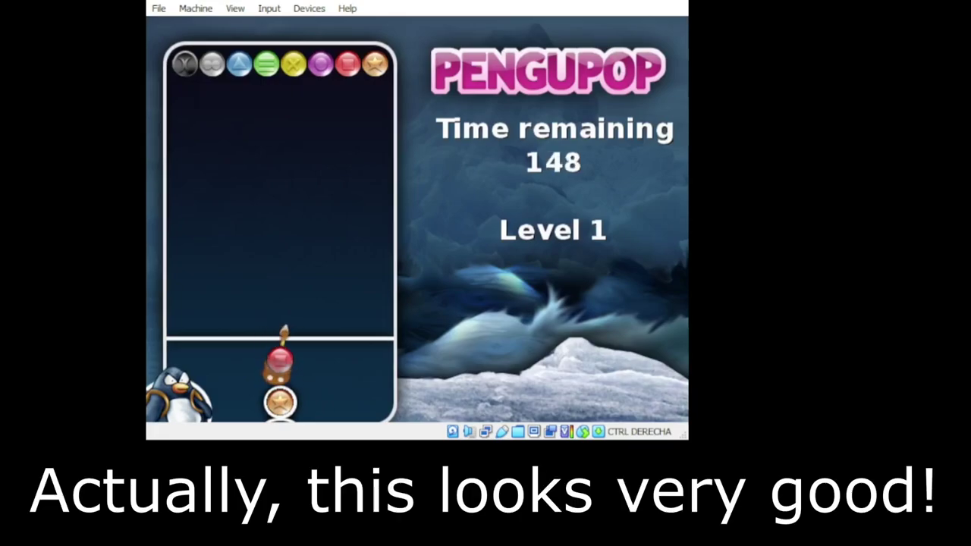
pyautogui.press('Left')
pyautogui.press('Up')
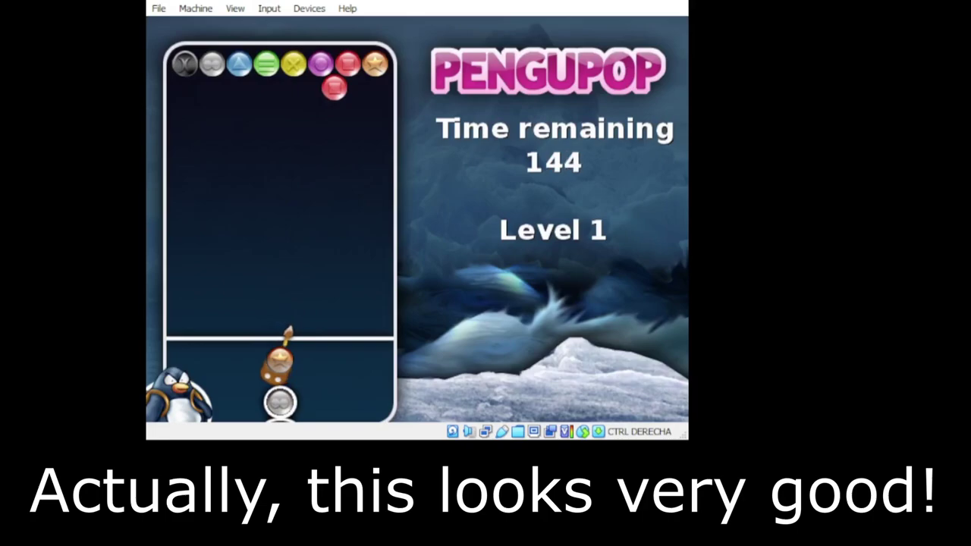
# - Shoot the orange star bubble at the matching one in the top row and the silver bubble at the silver one on the left
pyautogui.press('Up')
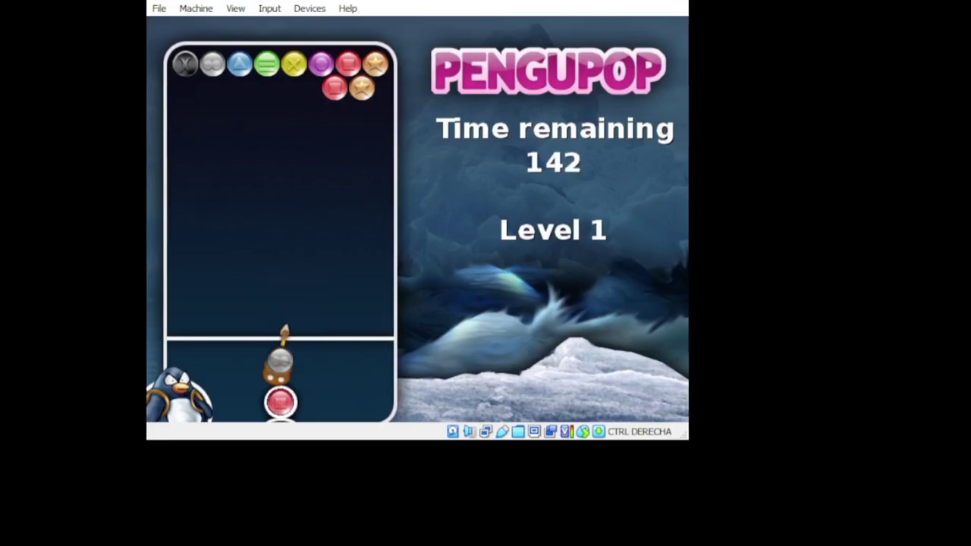
pyautogui.press('Left')
pyautogui.press('Up')
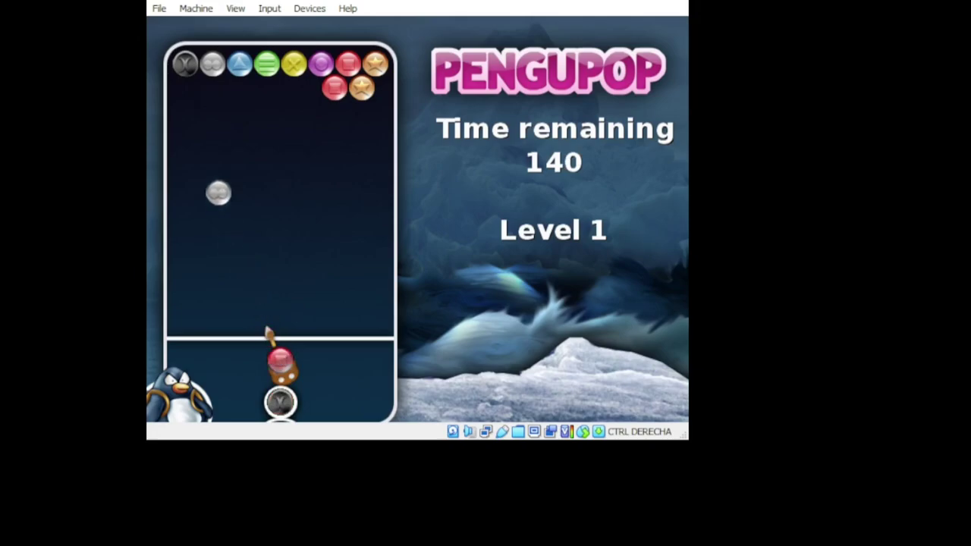
# - Clear the red pair with the loaded red bubble and shoot the black bubble beneath the top-row blue and green ones
pyautogui.press('Right')
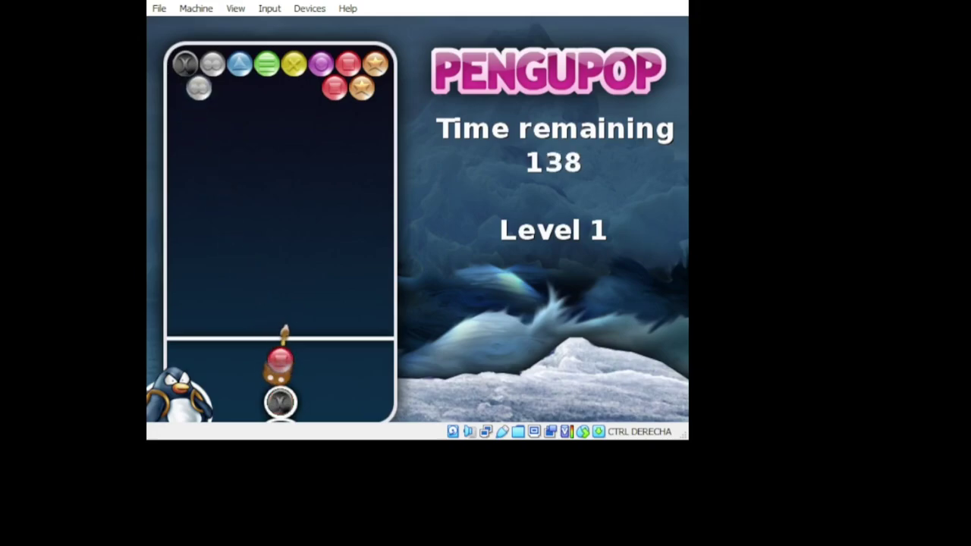
pyautogui.press('Up')
pyautogui.press('Left')
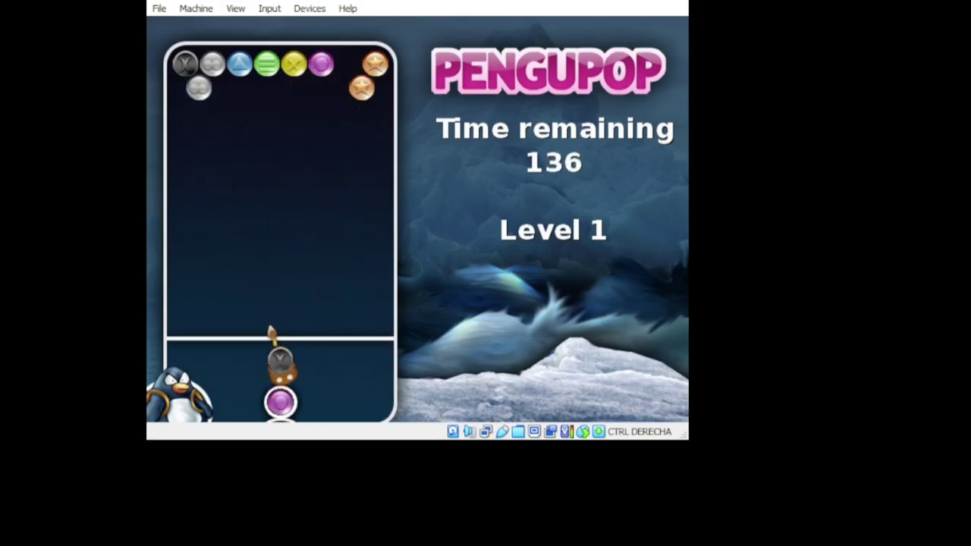
pyautogui.press('Up')
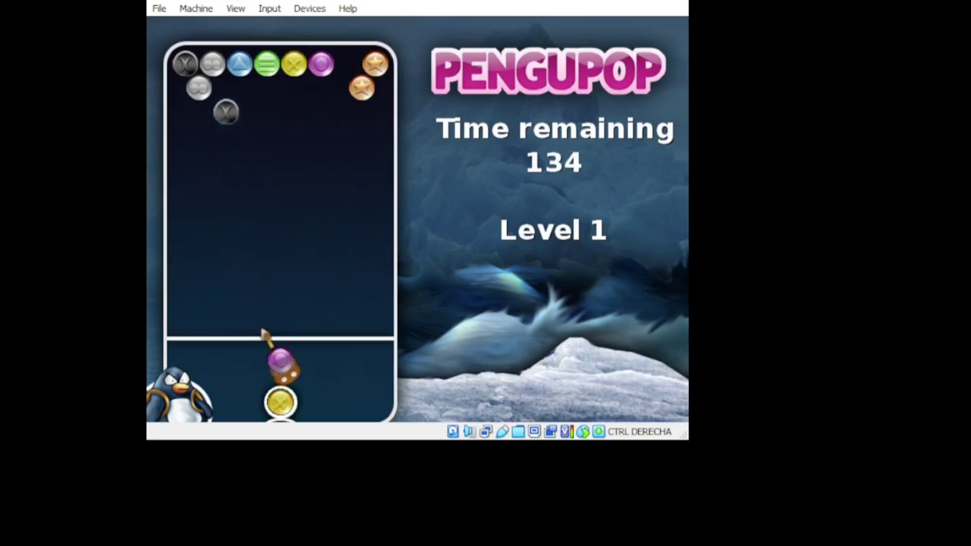
# - Shoot the purple bubble below the orange stars at the right wall and the yellow bubble beside the hanging black one
pyautogui.press('Right')
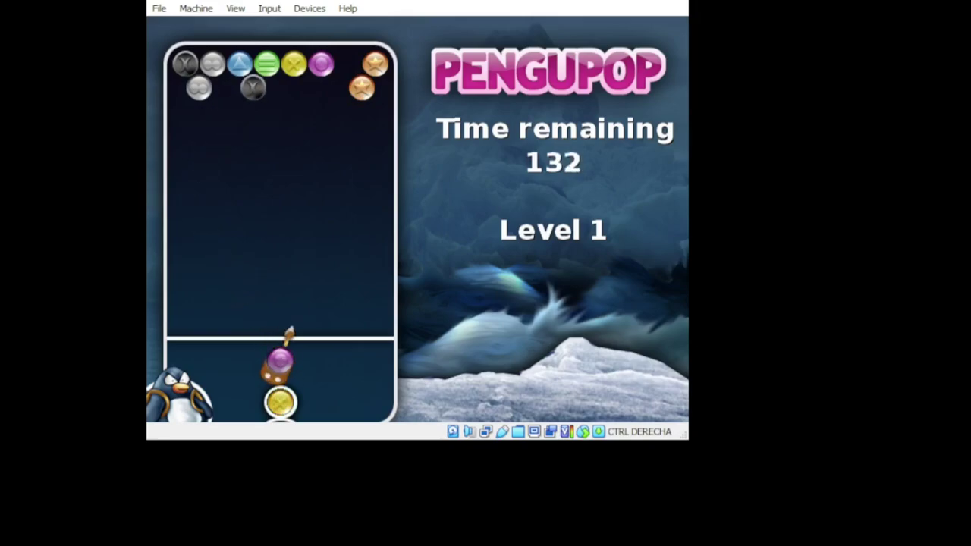
pyautogui.press('Up')
pyautogui.press('Left')
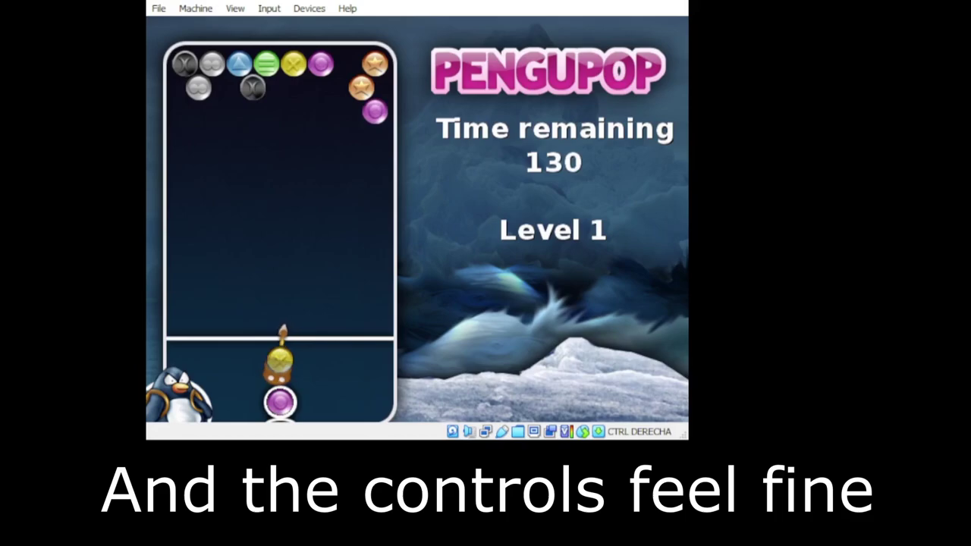
pyautogui.press('Up')
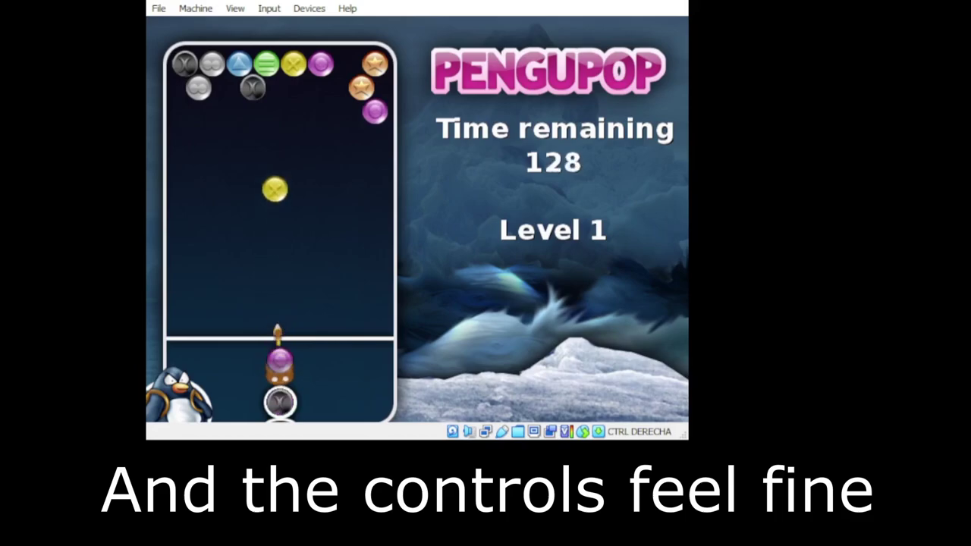
# - Adjust the launcher's aim to the right and shoot the purple bubble at the purple one on the right wall
pyautogui.press('Right')
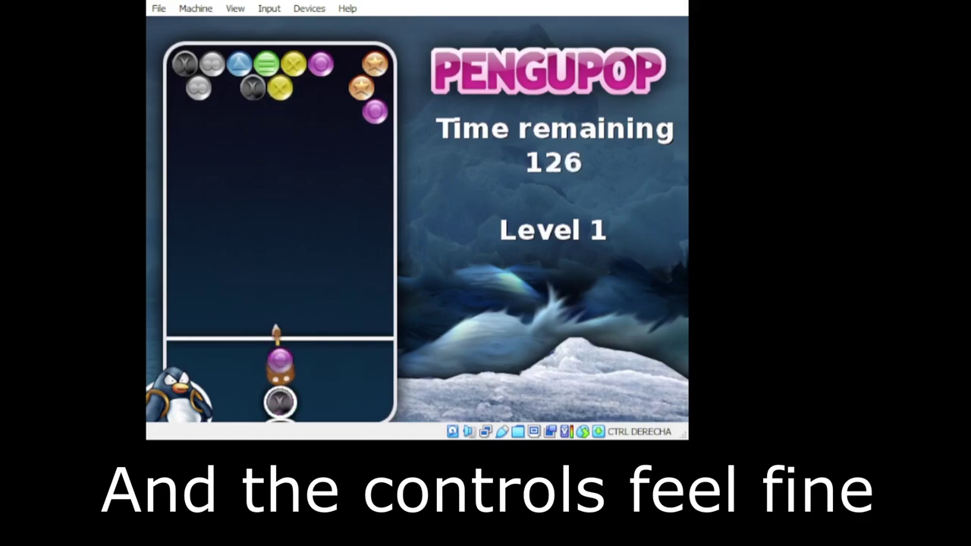
pyautogui.press('Left')
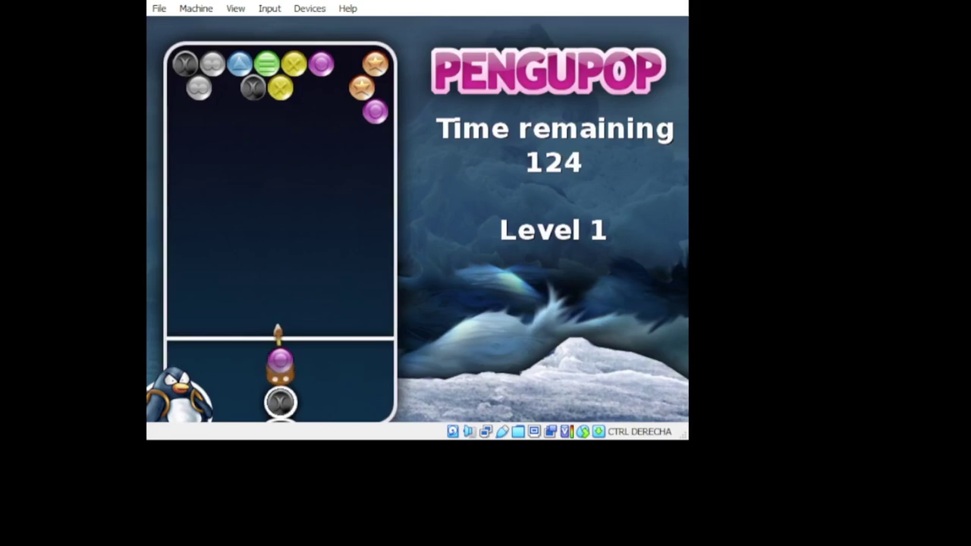
pyautogui.press('Right')
pyautogui.press('Right')
pyautogui.press('Up')
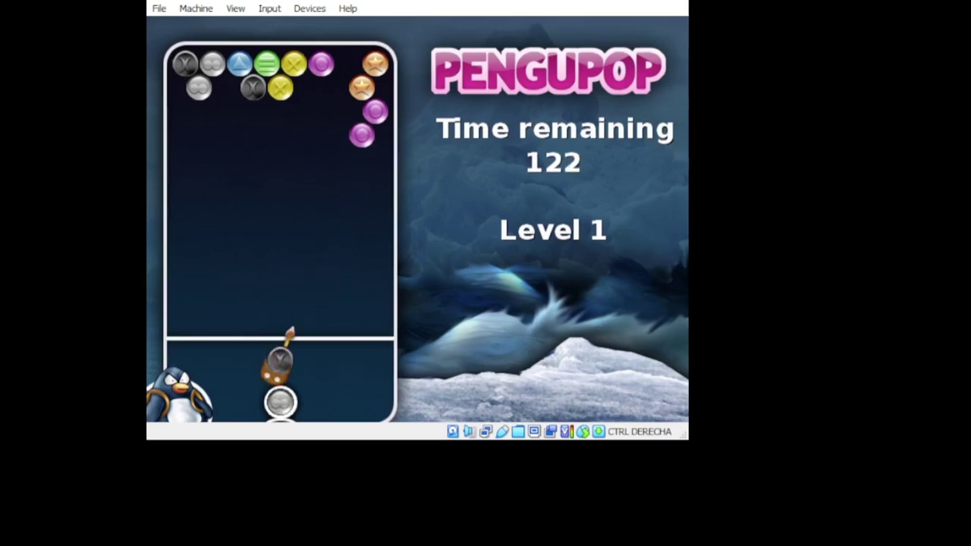
# - Shoot the black bubble beneath the hanging silver one on the left and the silver bubble right beside it
pyautogui.press('Left')
pyautogui.press('Up')
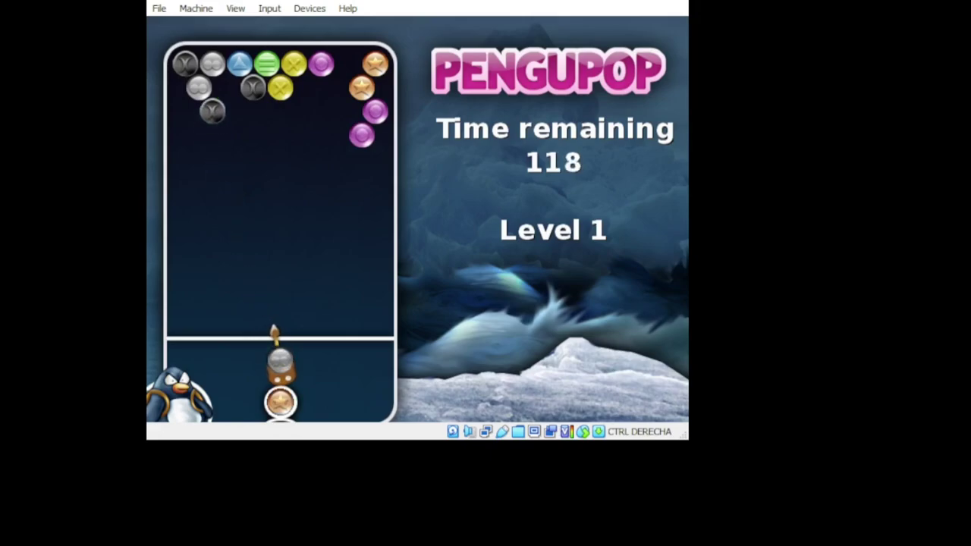
pyautogui.press('Up')
# - Clear the orange star pair with the loaded star bubble and shoot the green bubble beneath the hanging black and yellow ones
pyautogui.press('Right')
pyautogui.press('Up')
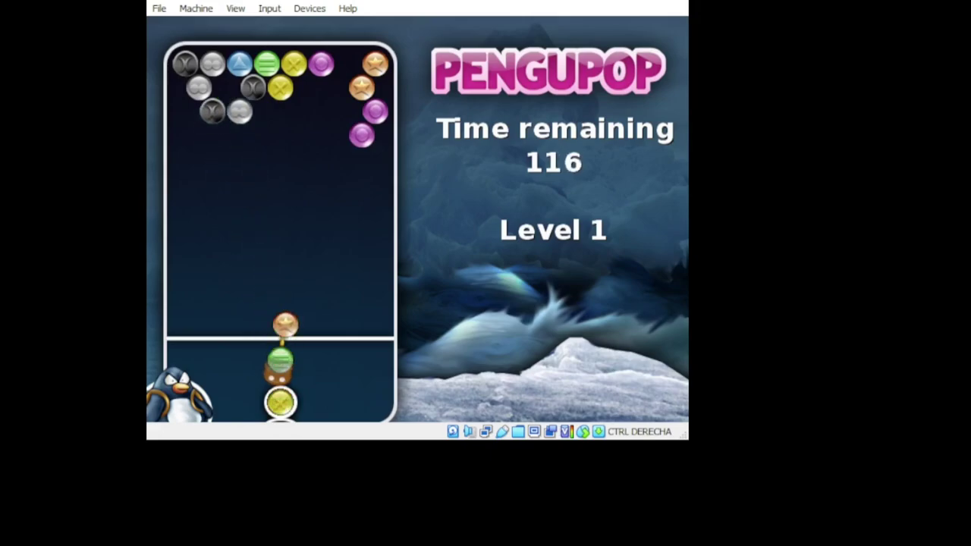
pyautogui.press('Left')
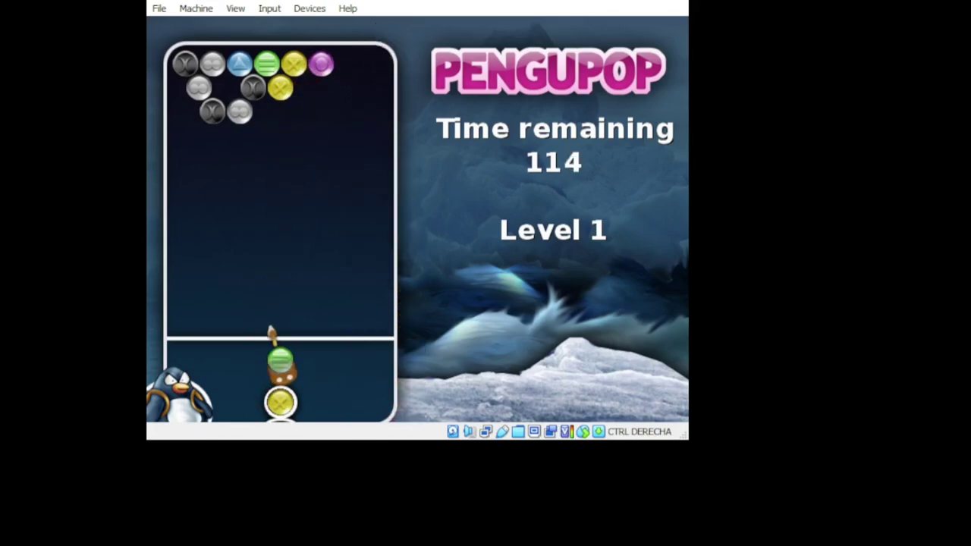
pyautogui.press('Up')
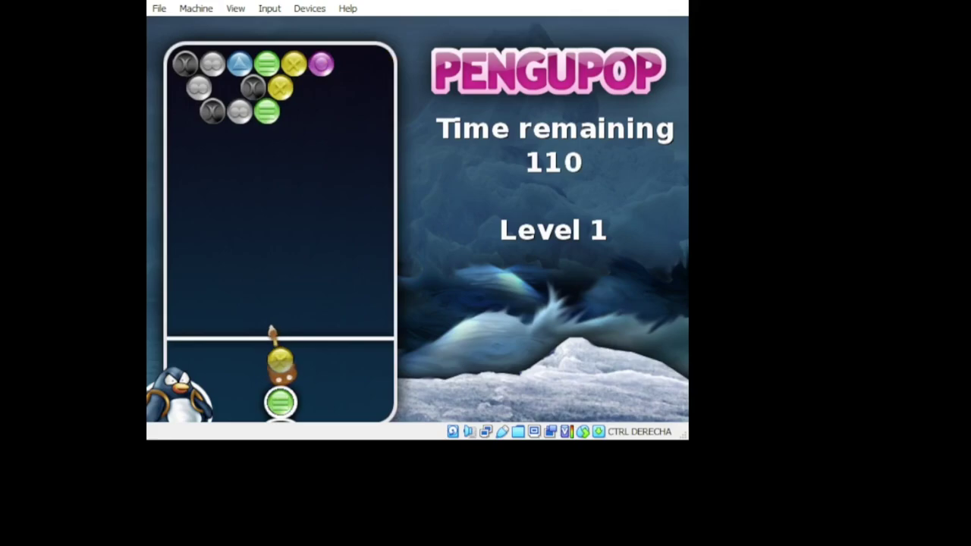
# - Clear the yellow pair with the loaded yellow bubble and attach the green bubble below the lowest green one
pyautogui.press('Right')
pyautogui.press('Up')
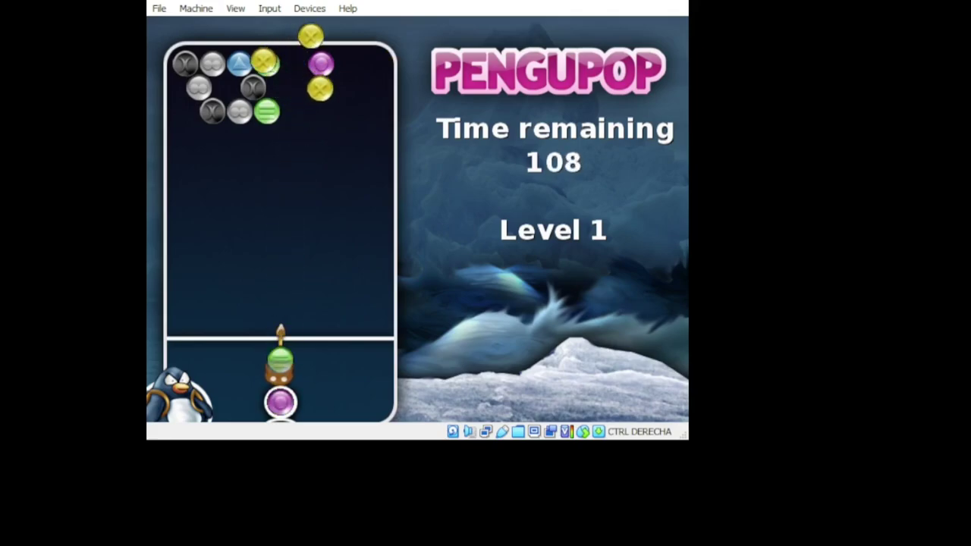
pyautogui.press('Left')
pyautogui.press('Up')
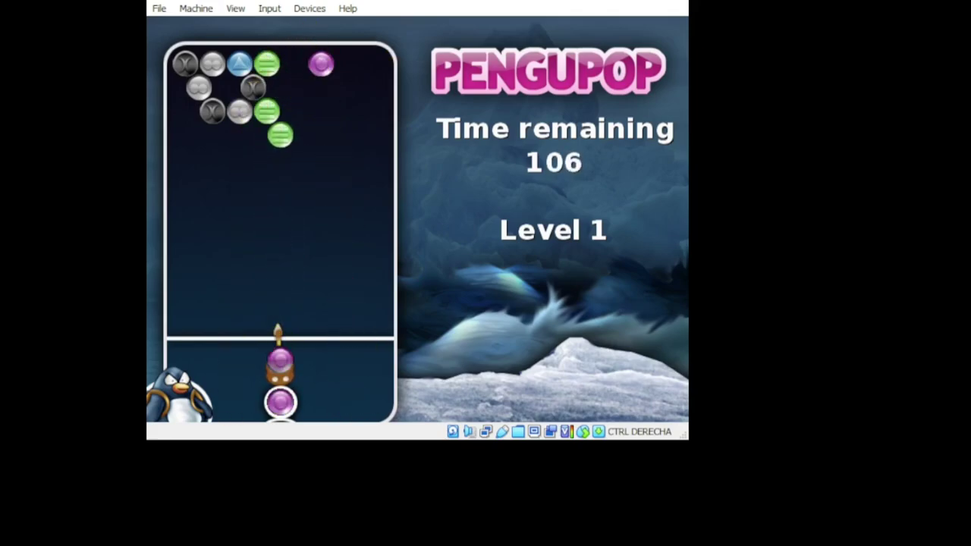
# - Shoot one purple bubble into the upper-right corner of the board and another beneath the remaining top-row purple one
pyautogui.press('Right')
pyautogui.press('Up')
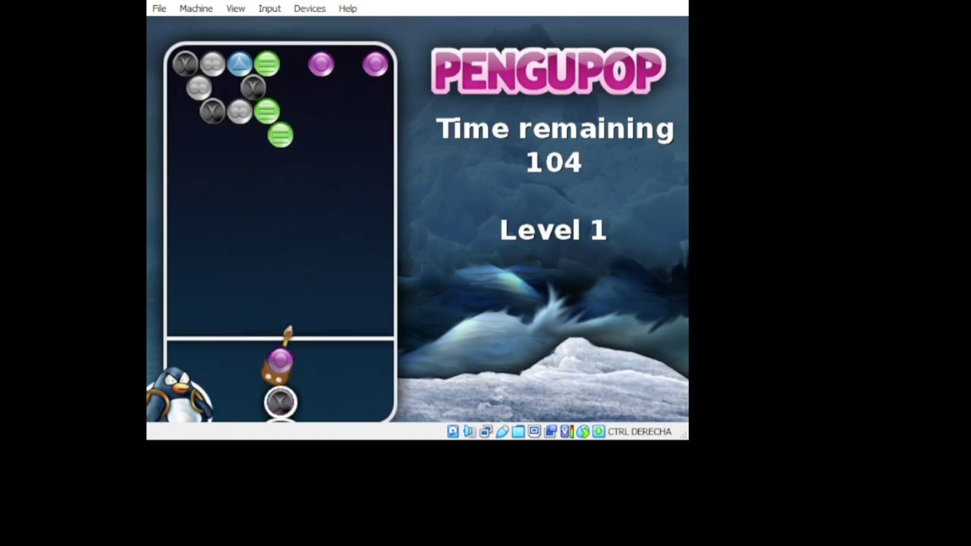
pyautogui.press('Up')
# - Shoot the black bubble at the lowest black one on the left and attach the silver bubble beneath it
pyautogui.press('Left')
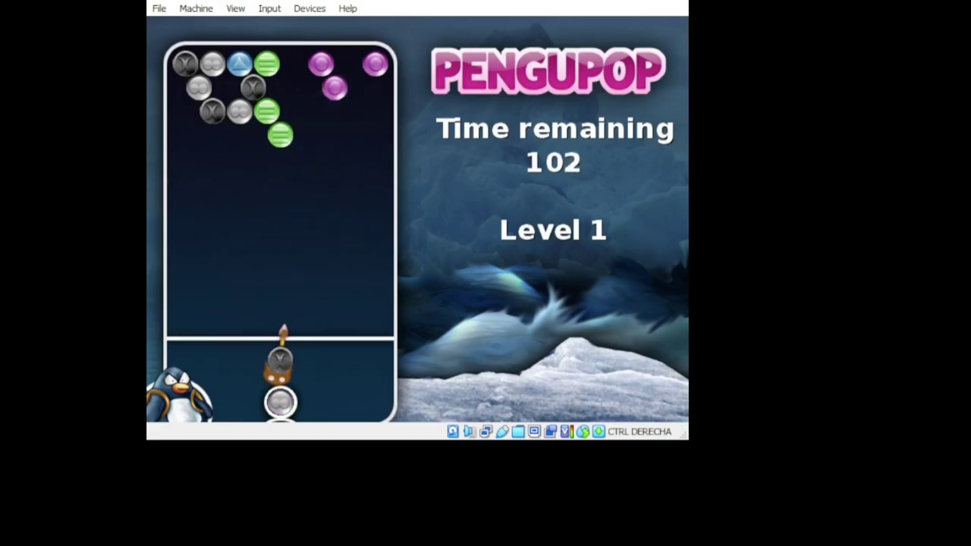
pyautogui.press('Left')
pyautogui.press('Up')
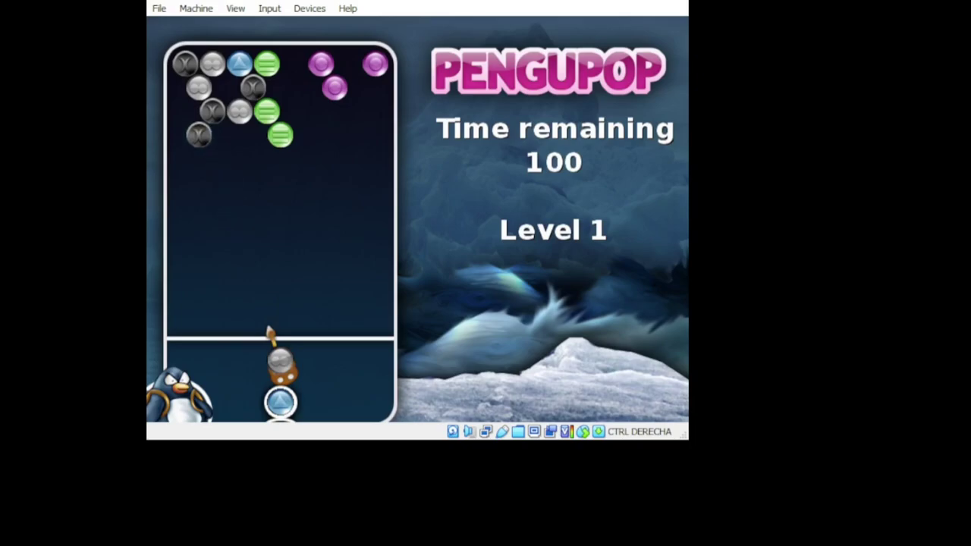
pyautogui.press('Right')
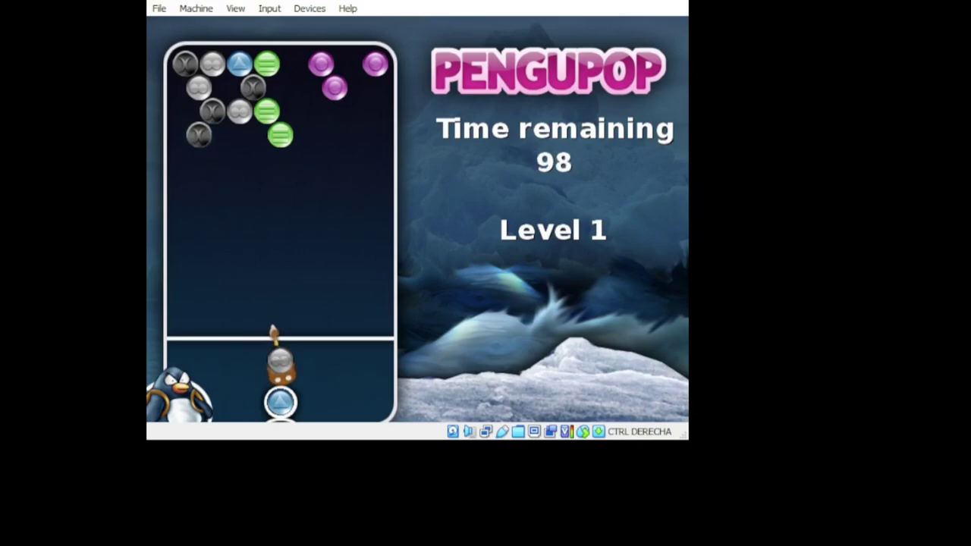
pyautogui.press('Left')
pyautogui.press('Up')
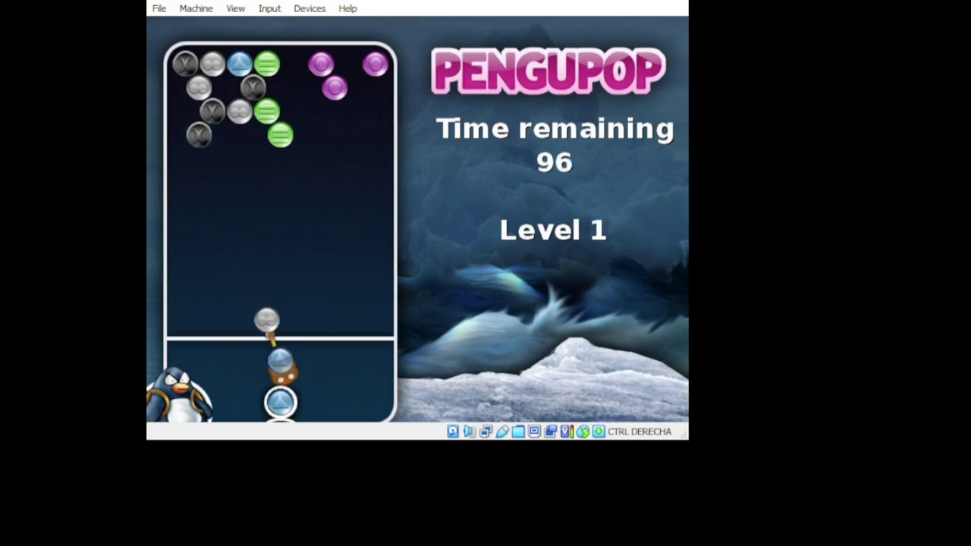
# - Shoot three blue bubbles in a row beneath the purple ones on the right so they clear each other
pyautogui.press('Right')
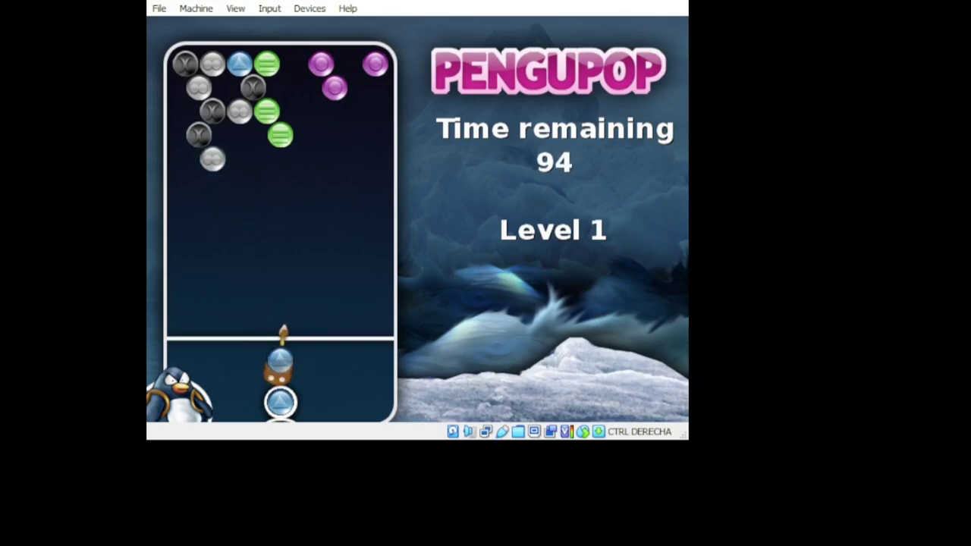
pyautogui.press('Right')
pyautogui.press('Up')
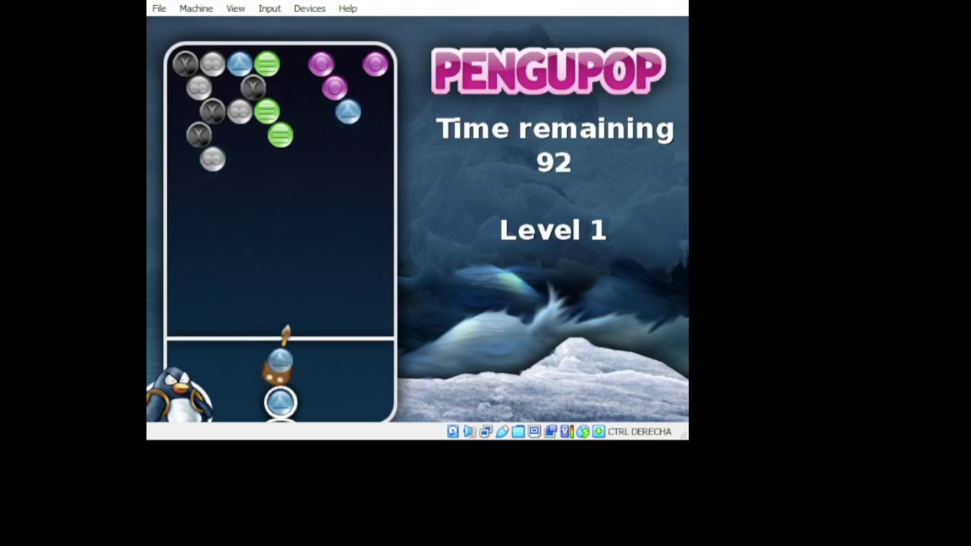
pyautogui.press('Up')
pyautogui.press('Up')
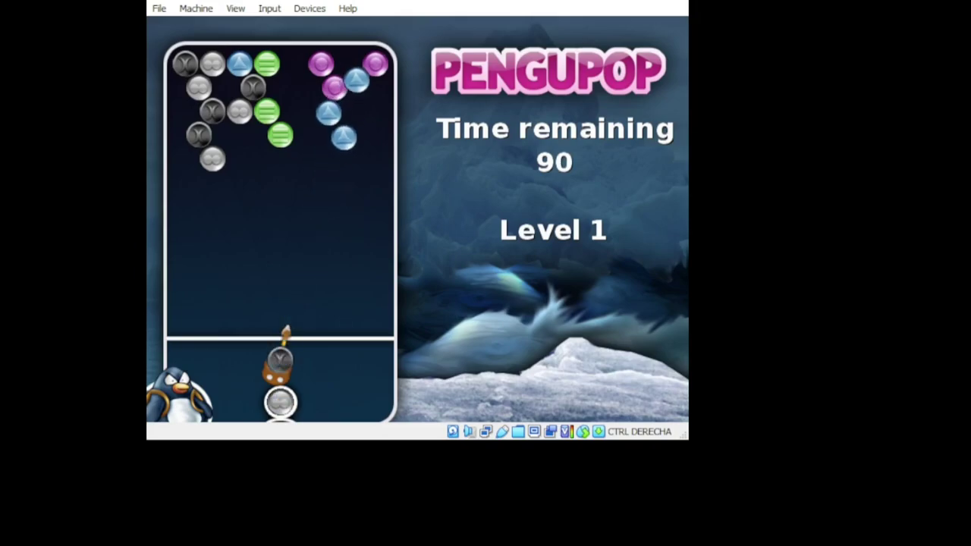
# - Attach the black bubble below the lowest silver one on the left and clear the nearby silver pair with the loaded silver bubble
pyautogui.press('Left')
pyautogui.press('Left')
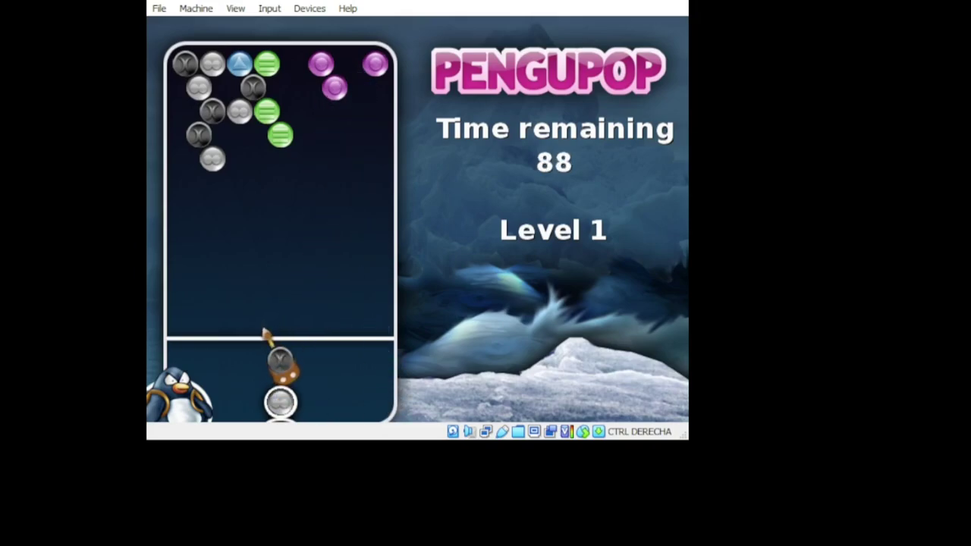
pyautogui.press('Up')
pyautogui.press('Right')
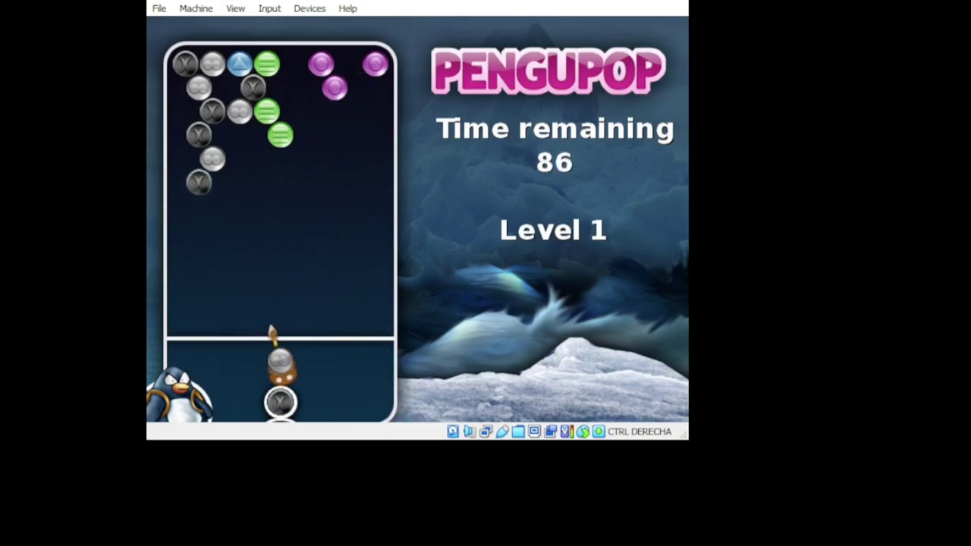
pyautogui.press('Up')
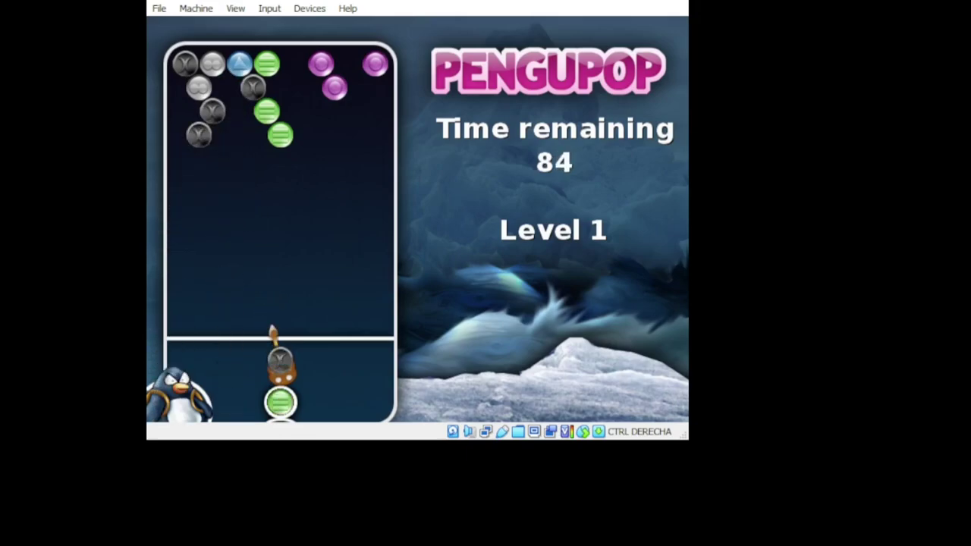
# - Clear the hanging black and green pairs with matching bubbles and shoot the second green bubble beside the top-row green one
pyautogui.press('Up')
pyautogui.press('Right')
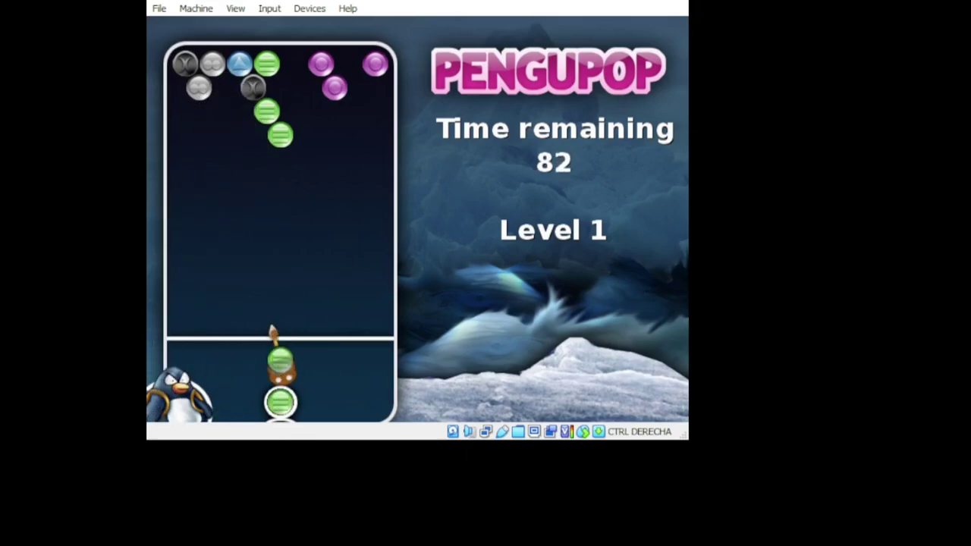
pyautogui.press('Up')
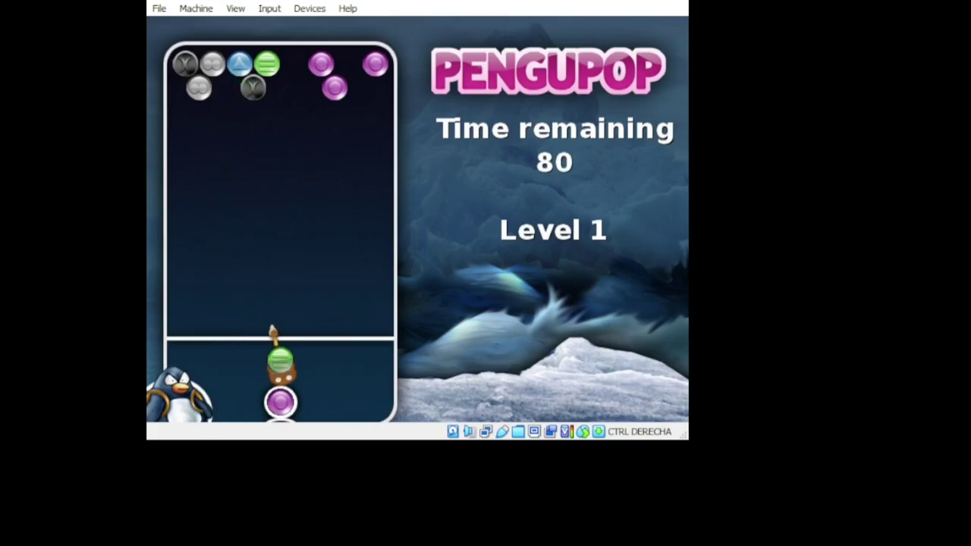
pyautogui.press('Up')
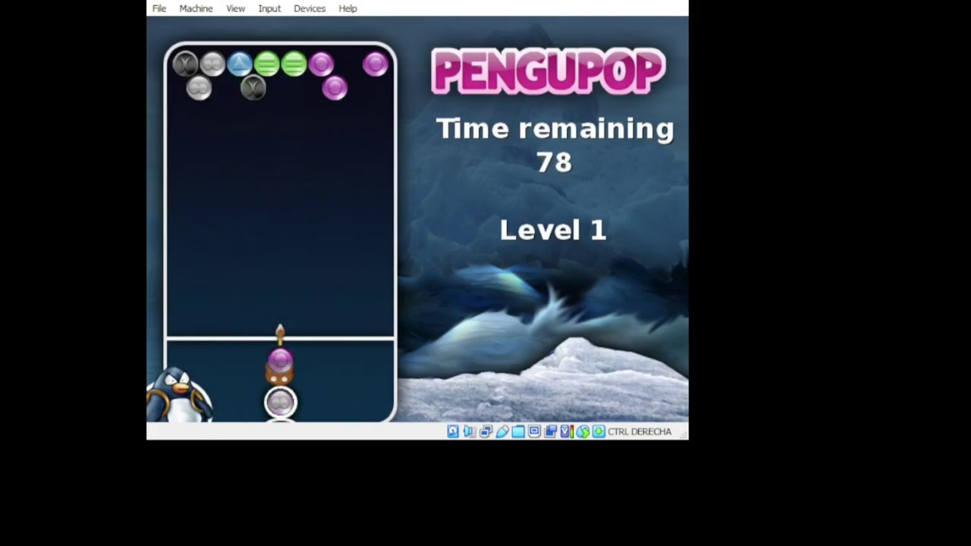
# - Clear the adjoining purple pair with the loaded purple bubble and shoot the silver bubble beneath the hanging black one
pyautogui.press('Up')
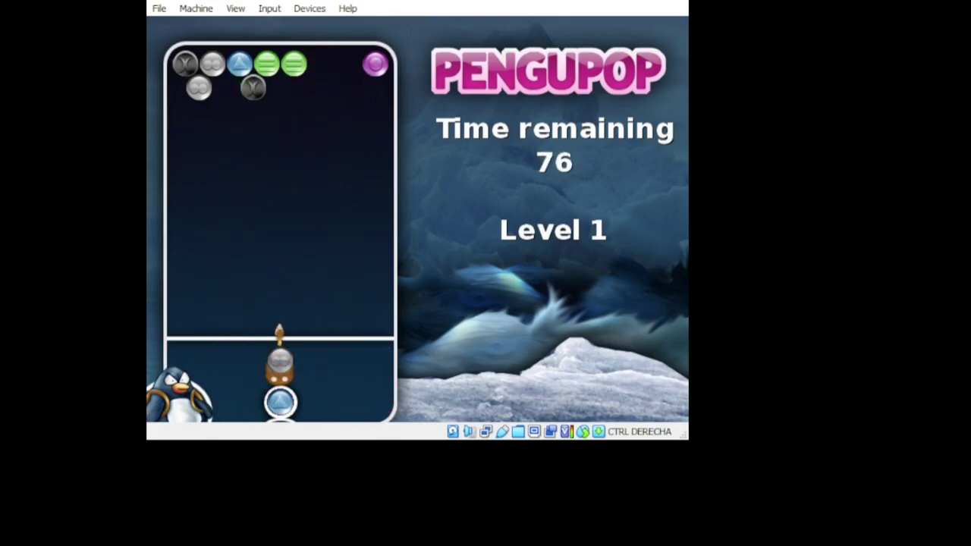
pyautogui.press('Left')
pyautogui.press('Up')
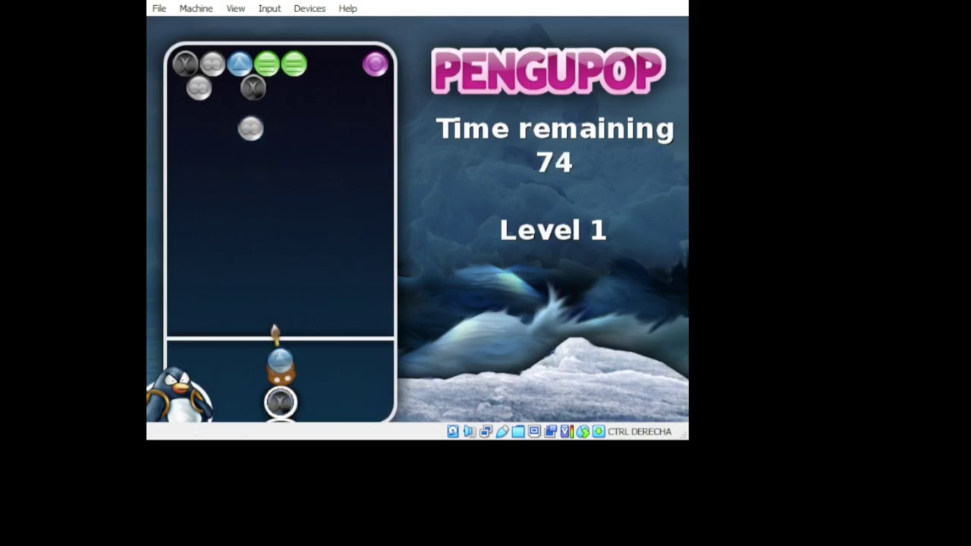
# - Shoot the blue bubble to the left wall below the silver one and the black bubble beneath the hanging black one
pyautogui.press('Up')
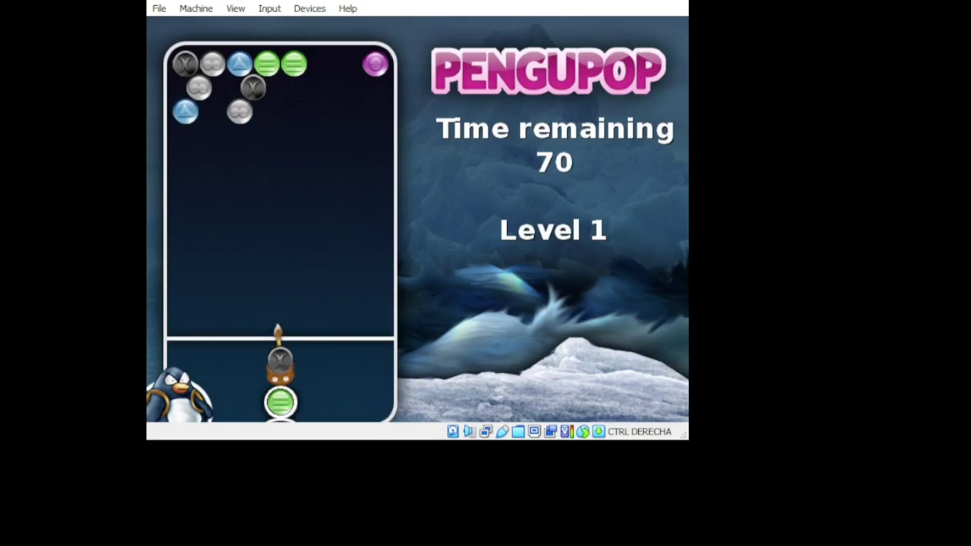
pyautogui.press('Up')
pyautogui.press('Right')
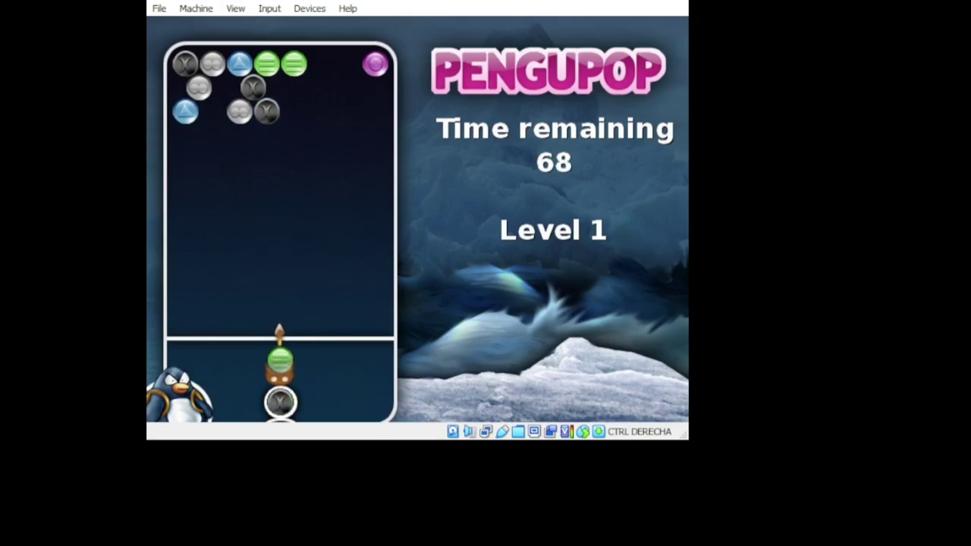
# - Clear the top-row green pair and the hanging black pair with the loaded green and black bubbles
pyautogui.press('Up')
pyautogui.press('Left')
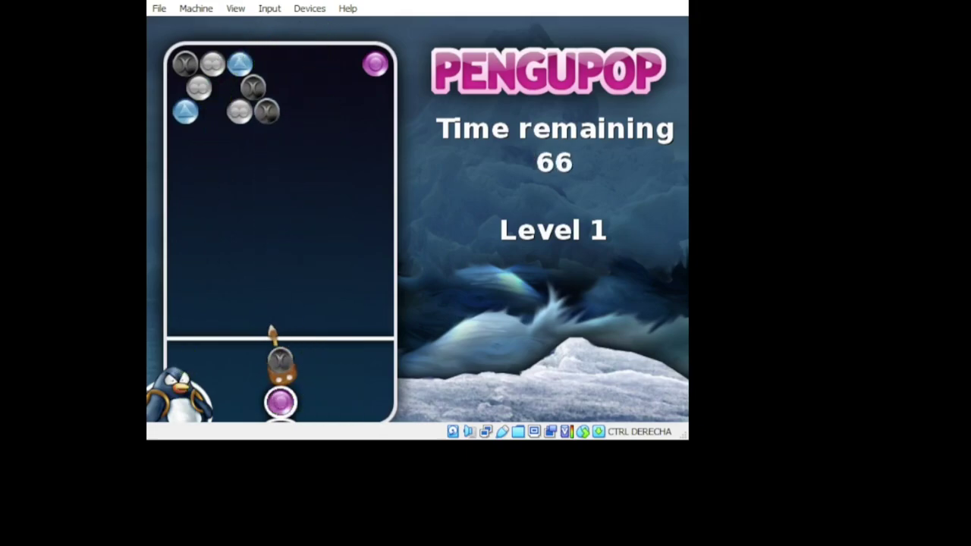
pyautogui.press('Up')
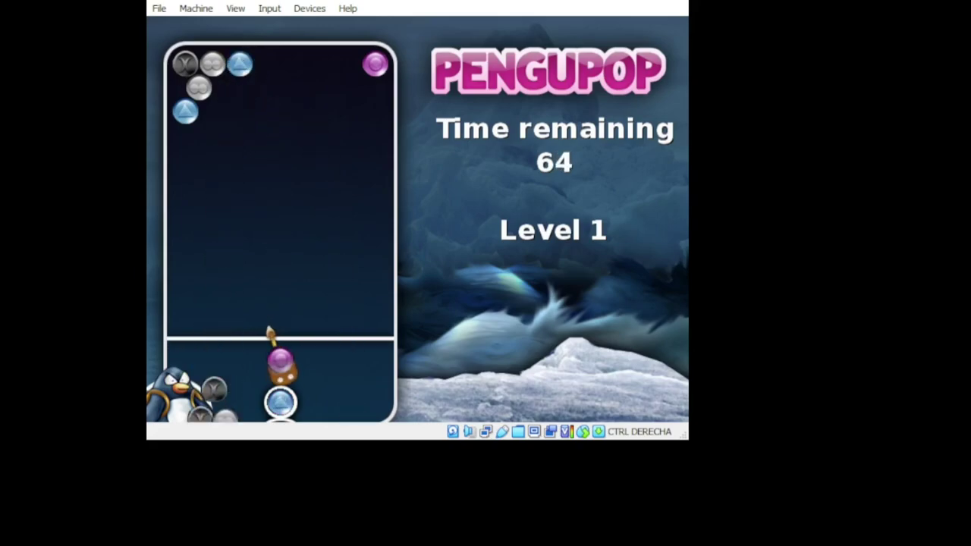
# - Attach the purple bubble beside the top-row purple one and clear the top-row blue bubble with two matching blue ones
pyautogui.press('Right')
pyautogui.press('Up')
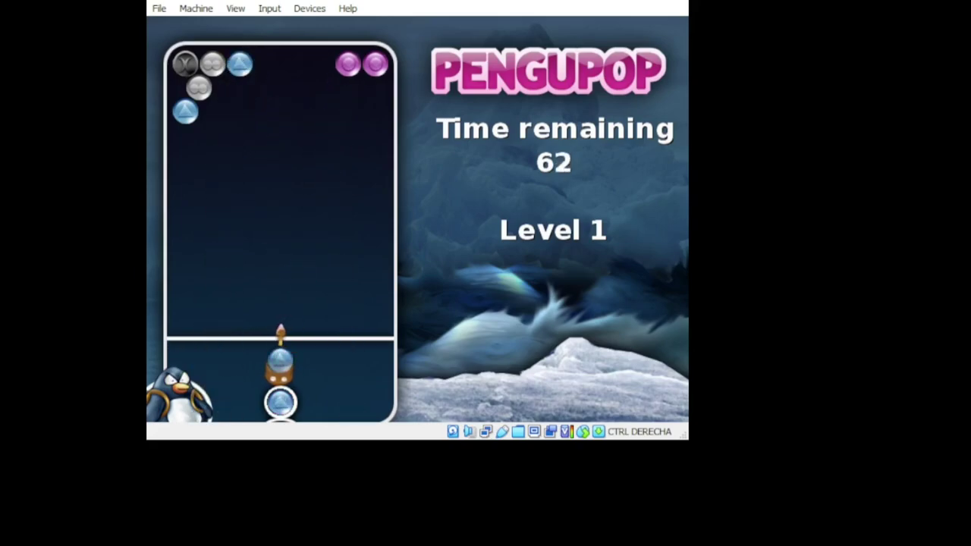
pyautogui.press('Left')
pyautogui.press('Up')
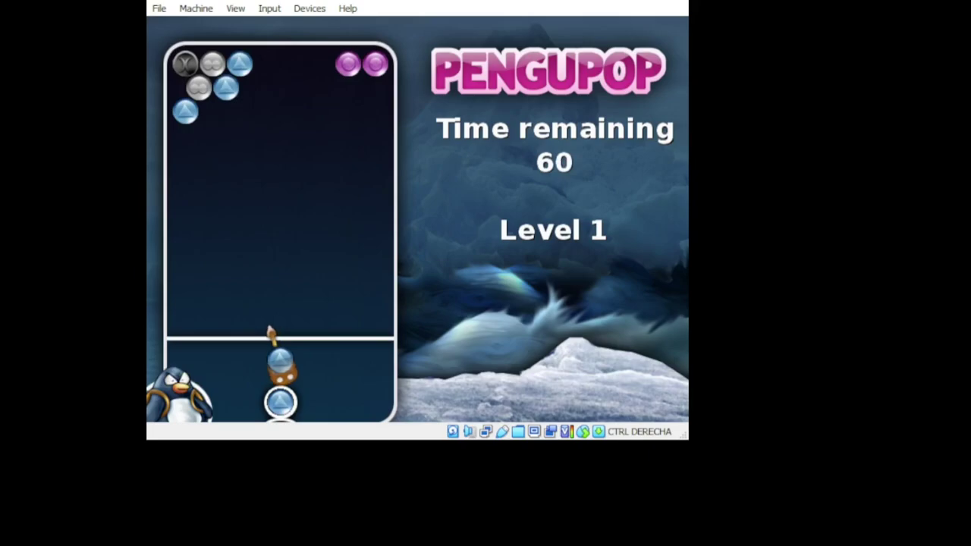
pyautogui.press('Up')
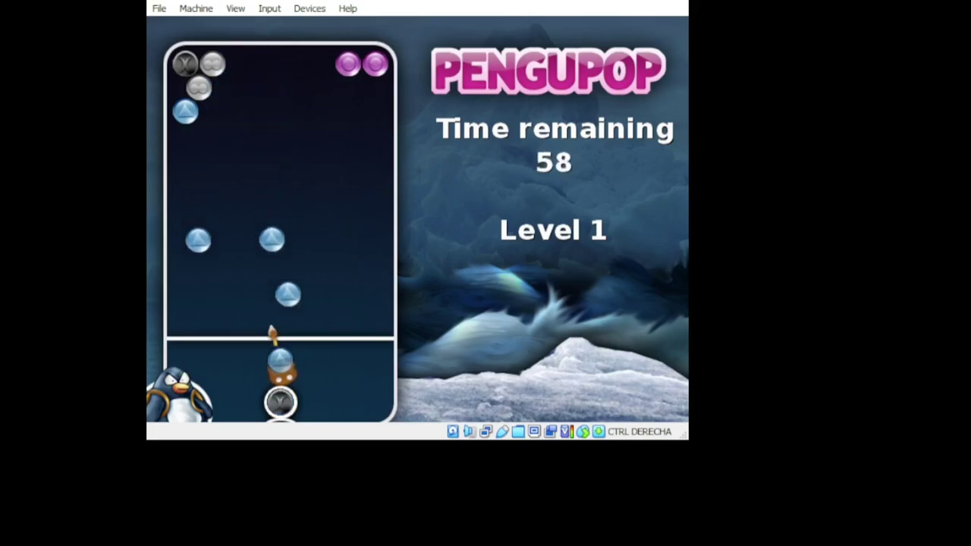
# - Extend the remaining left cluster with a blue bubble below the blue one and a black and a silver bubble beside the hanging silver one
pyautogui.press('Left')
pyautogui.press('Up')
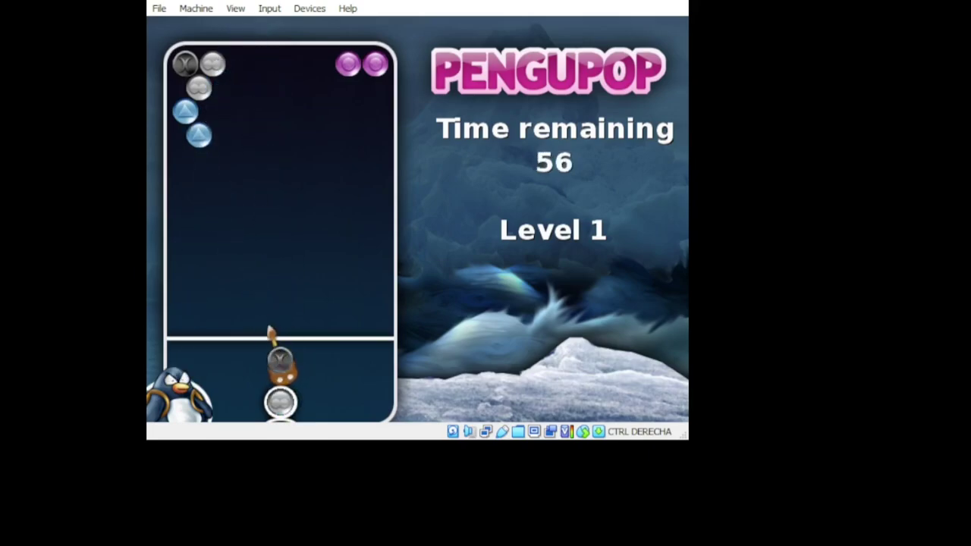
pyautogui.press('Right')
pyautogui.press('Up')
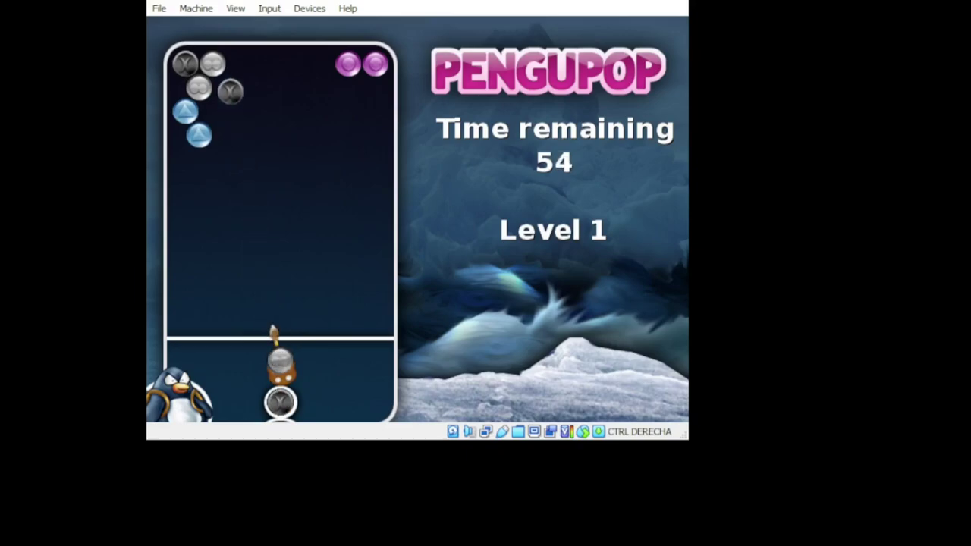
pyautogui.press('Up')
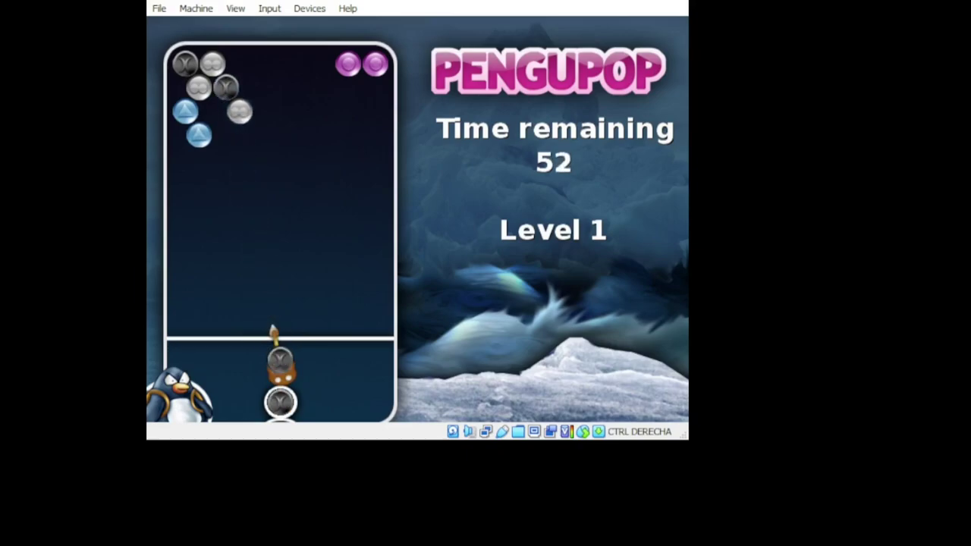
# - Abandon the Pengupop level, quit the game and switch to the ReactOS Applications Manager
pyautogui.press('Escape')
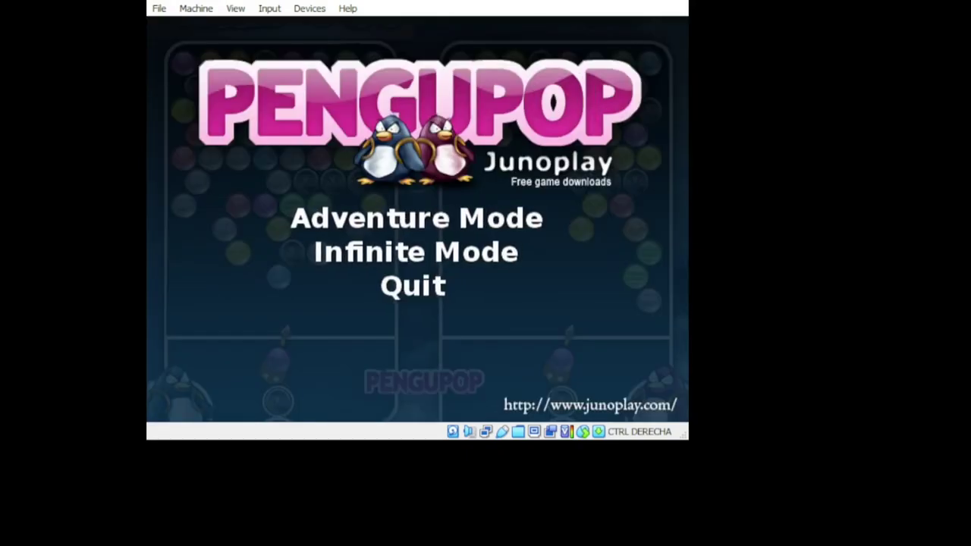
pyautogui.press('Escape')
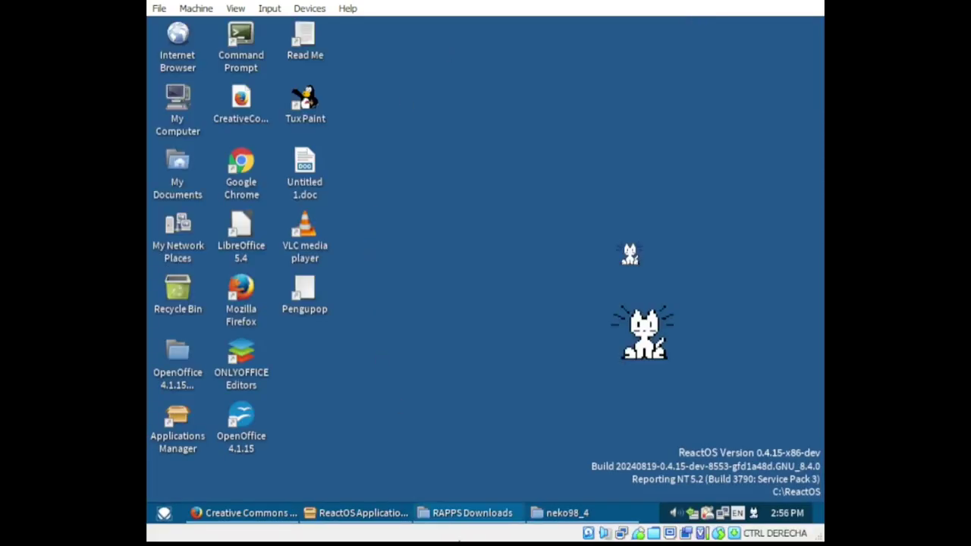
pyautogui.click(376, 513)
# - Examine the description and details of Zaz at the end of the Games & Fun list
pyautogui.scroll(-10, 554, 220)
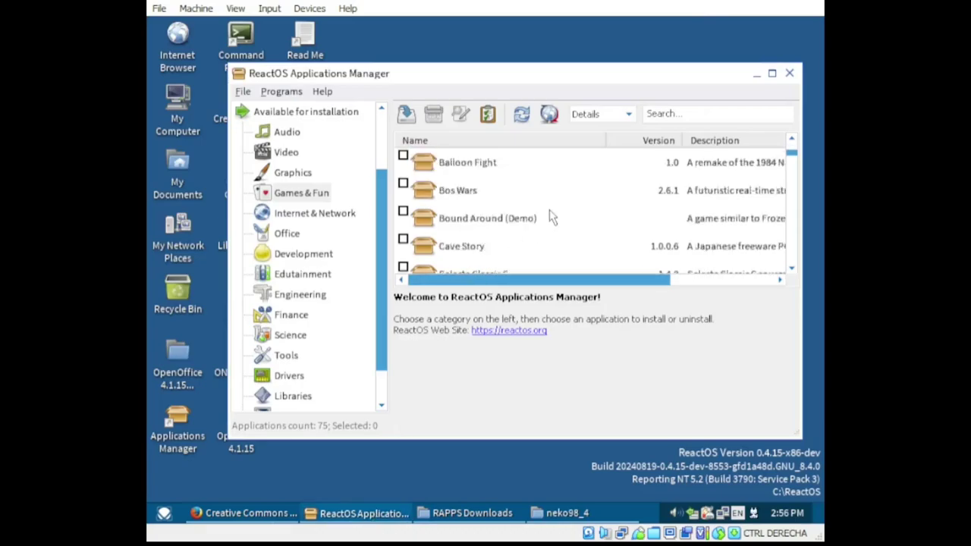
pyautogui.scroll(-5, 562, 238)
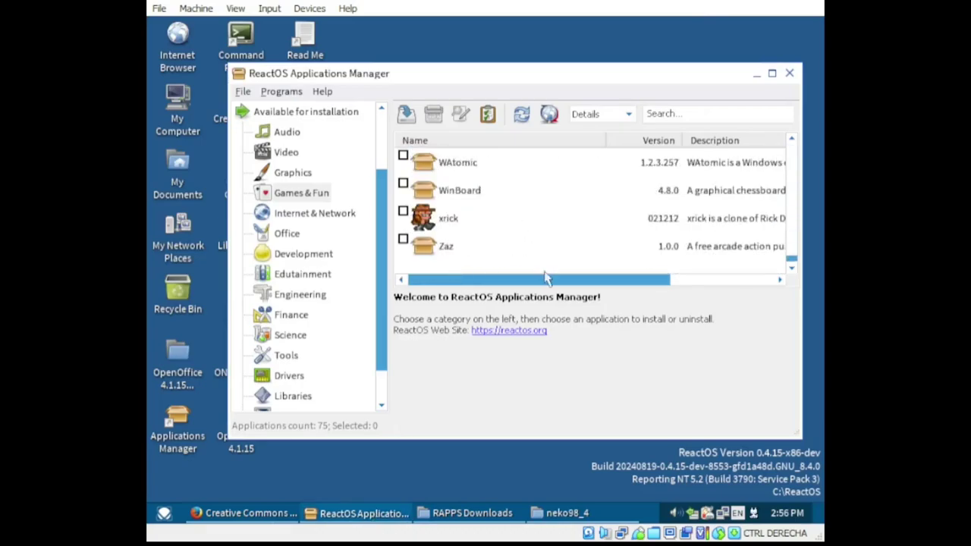
pyautogui.moveTo(547, 279); pyautogui.dragTo(675, 281)
pyautogui.click(675, 258)
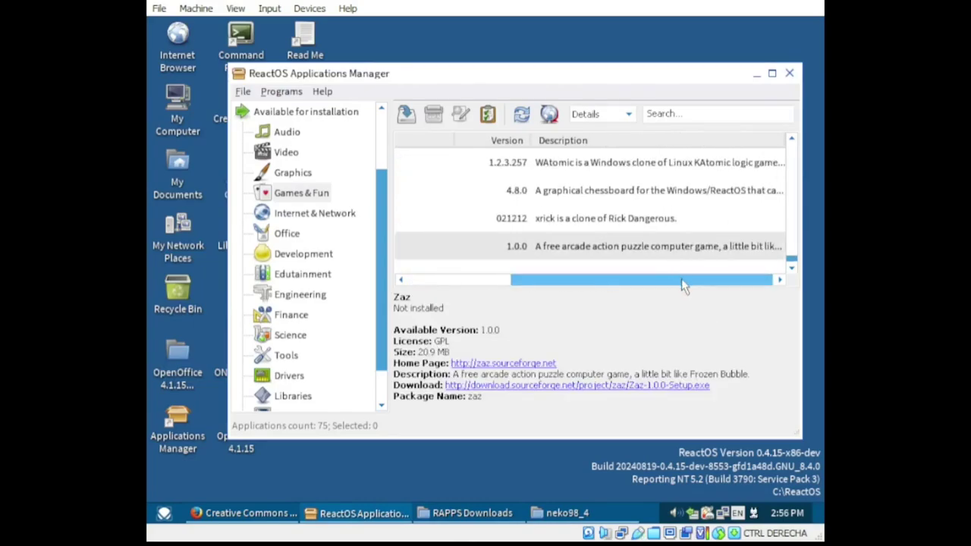
pyautogui.moveTo(681, 285); pyautogui.dragTo(577, 281)
# - Find xrick in the Games & Fun list and start its installation to download the archive
pyautogui.scroll(2, 573, 255)
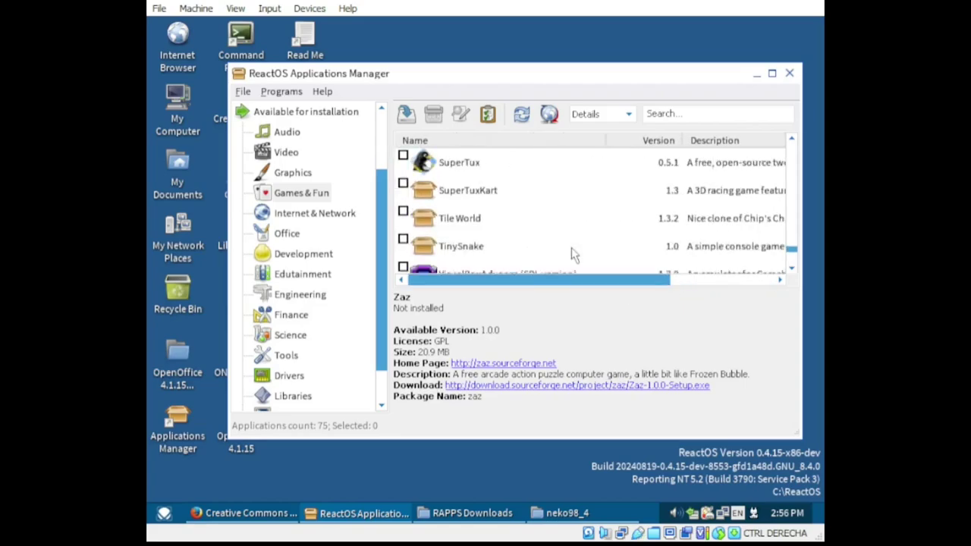
pyautogui.scroll(-1, 572, 255)
pyautogui.scroll(1, 573, 255)
pyautogui.scroll(2, 573, 255)
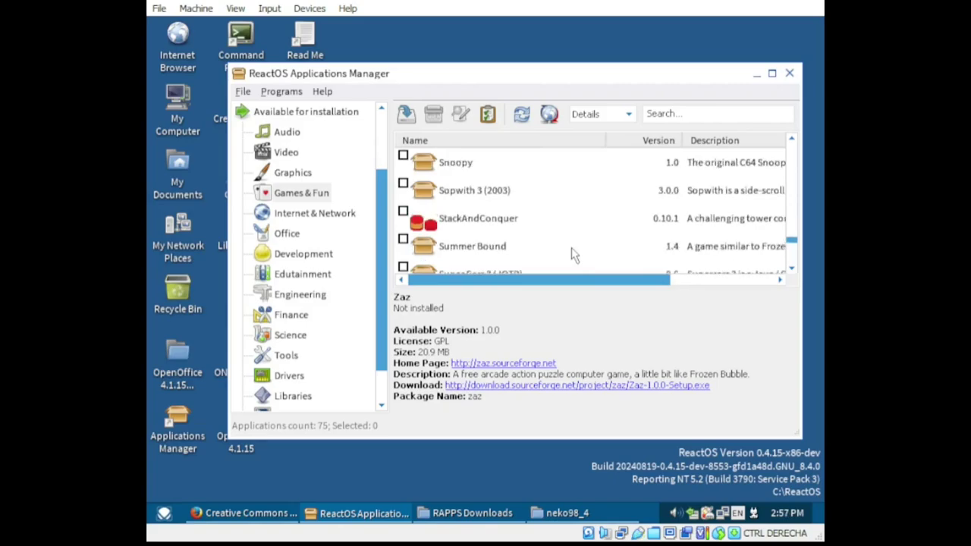
pyautogui.scroll(1, 573, 255)
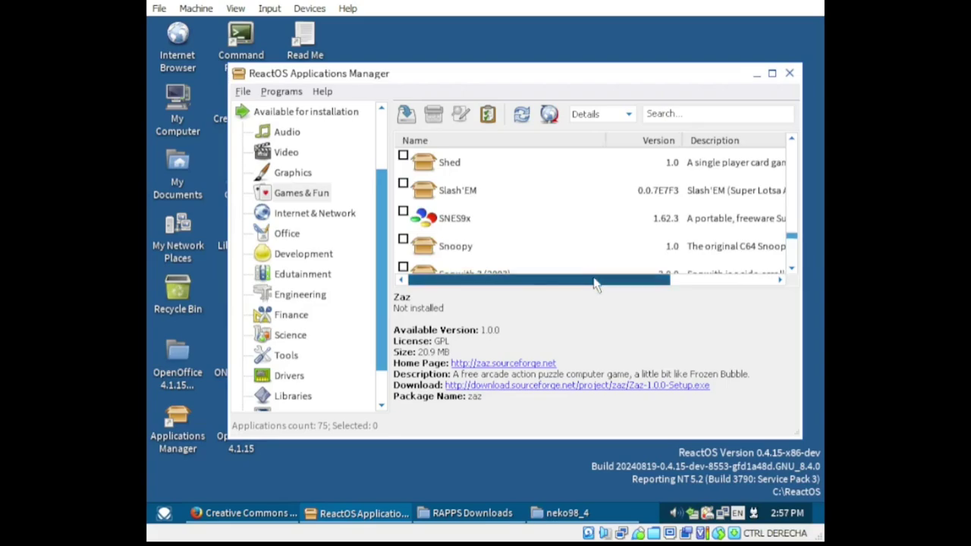
pyautogui.moveTo(597, 282); pyautogui.dragTo(524, 255)
pyautogui.scroll(-5, 529, 260)
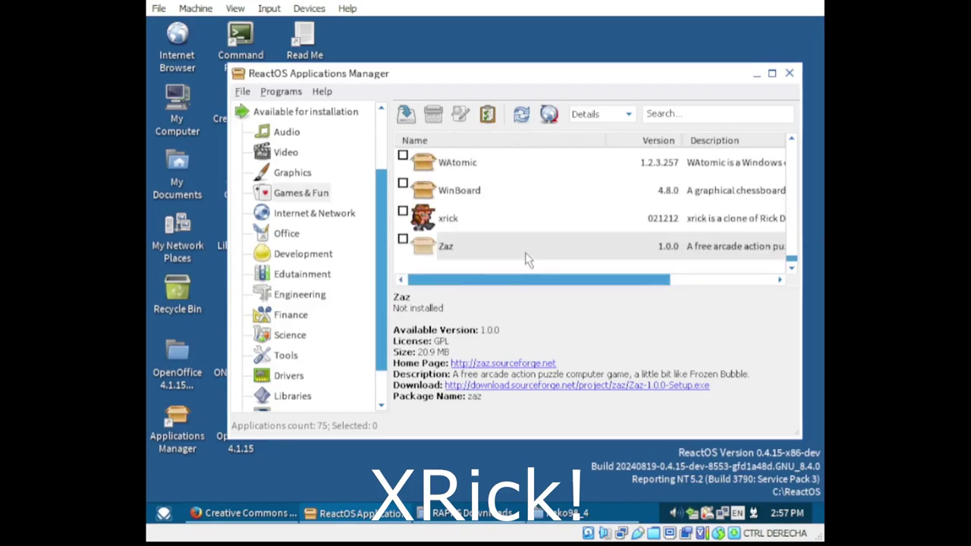
pyautogui.doubleClick(464, 228)
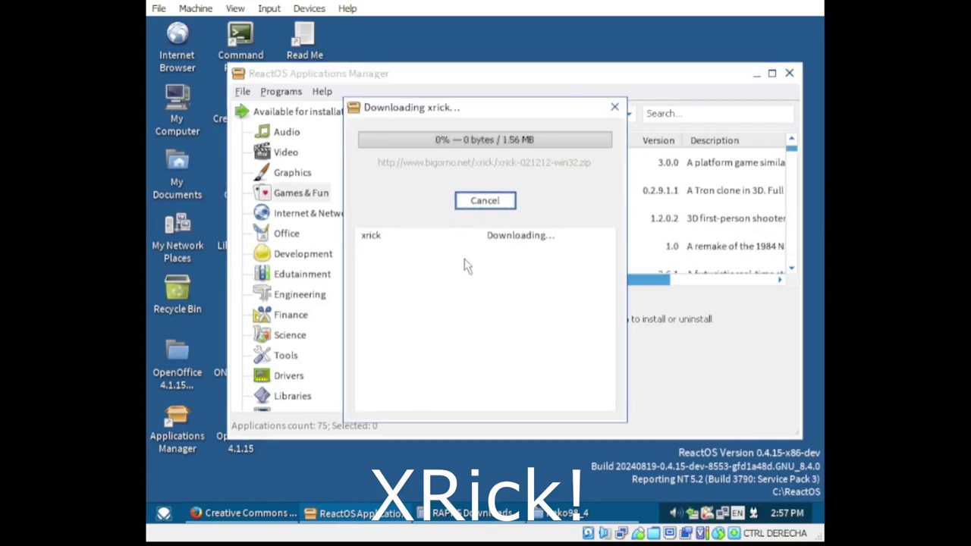
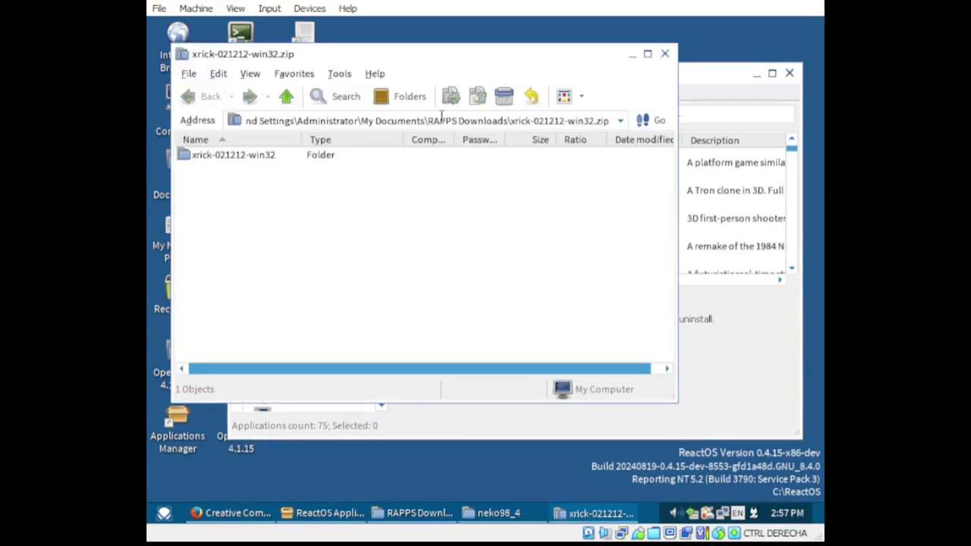
# - Extract the downloaded xrick-021212-win32.zip archive to the default destination and show the extracted files
pyautogui.click(508, 121)
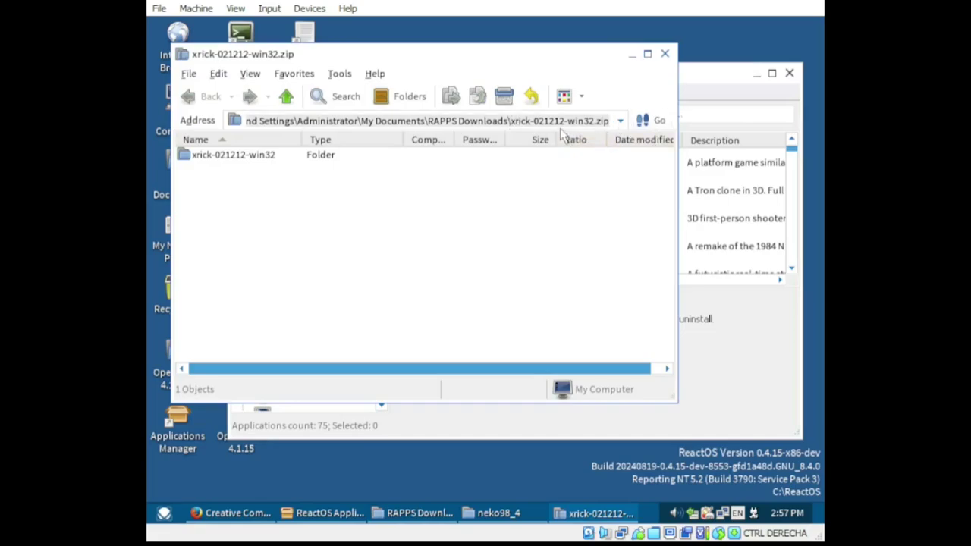
pyautogui.click(279, 162)
pyautogui.rightClick(250, 171)
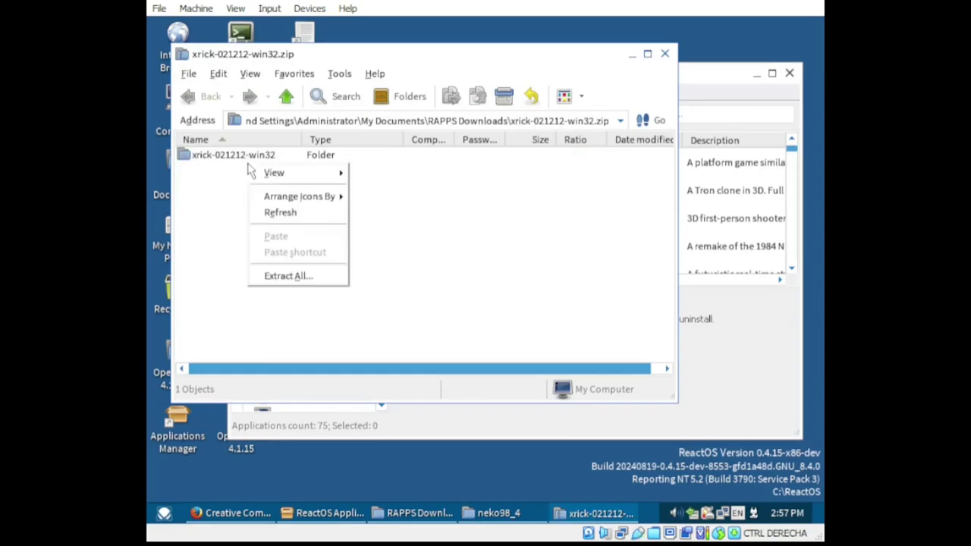
pyautogui.click(249, 161)
pyautogui.rightClick(251, 163)
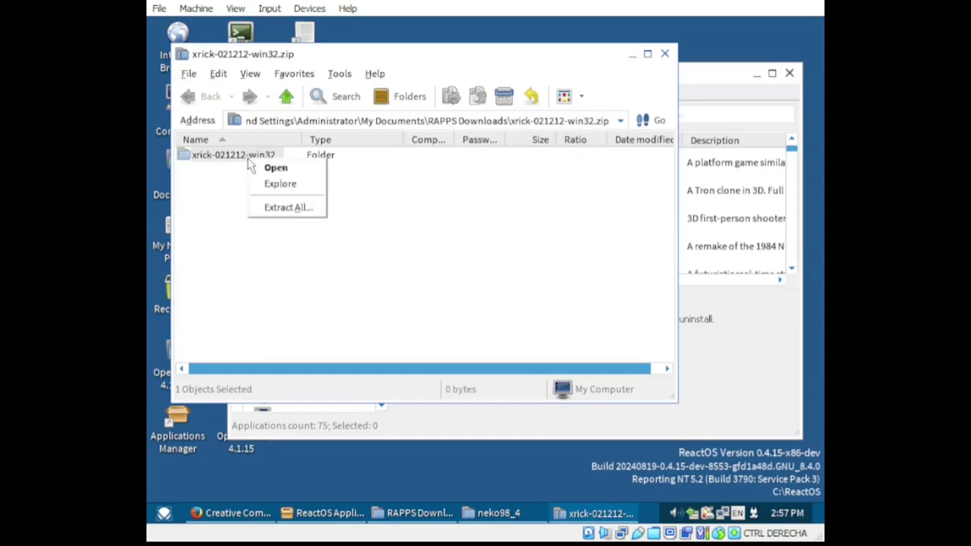
pyautogui.click(276, 216)
pyautogui.click(527, 422)
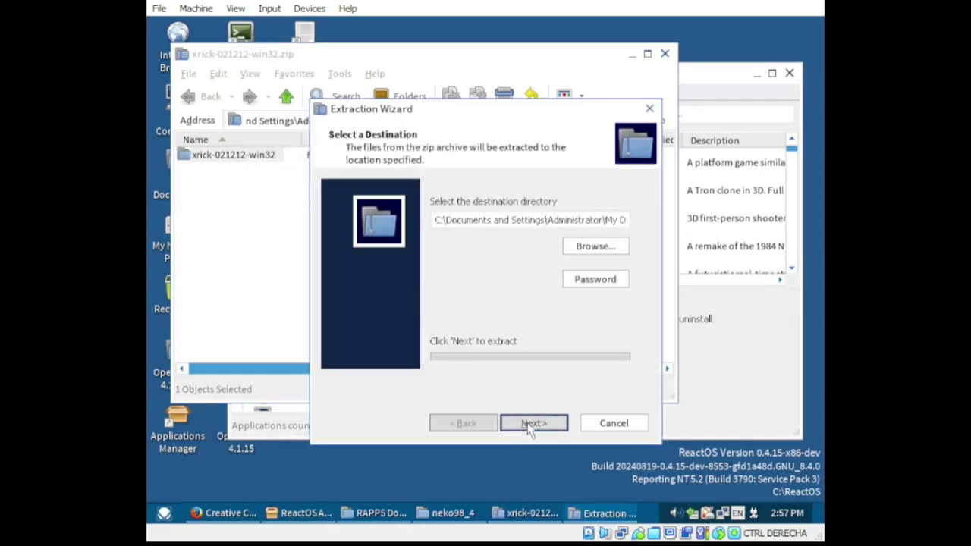
pyautogui.click(533, 423)
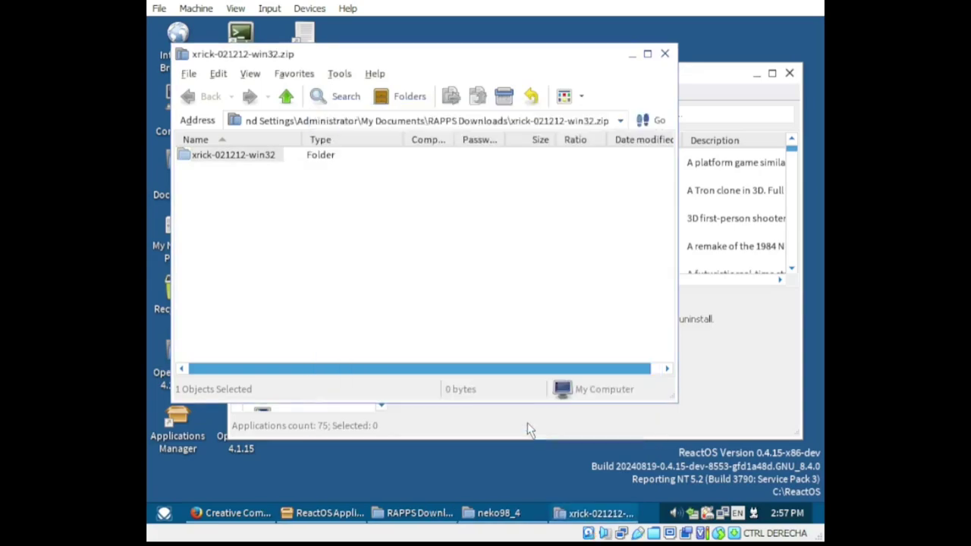
pyautogui.doubleClick(458, 205)
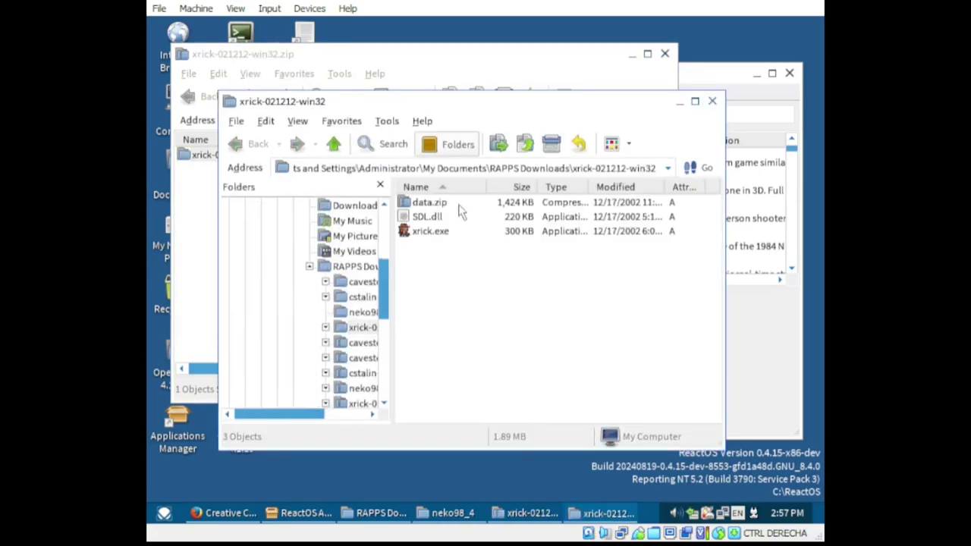
# - Run xrick.exe and start a new game, skipping the Hall of Fame and the South America 1945 introduction
pyautogui.doubleClick(423, 235)
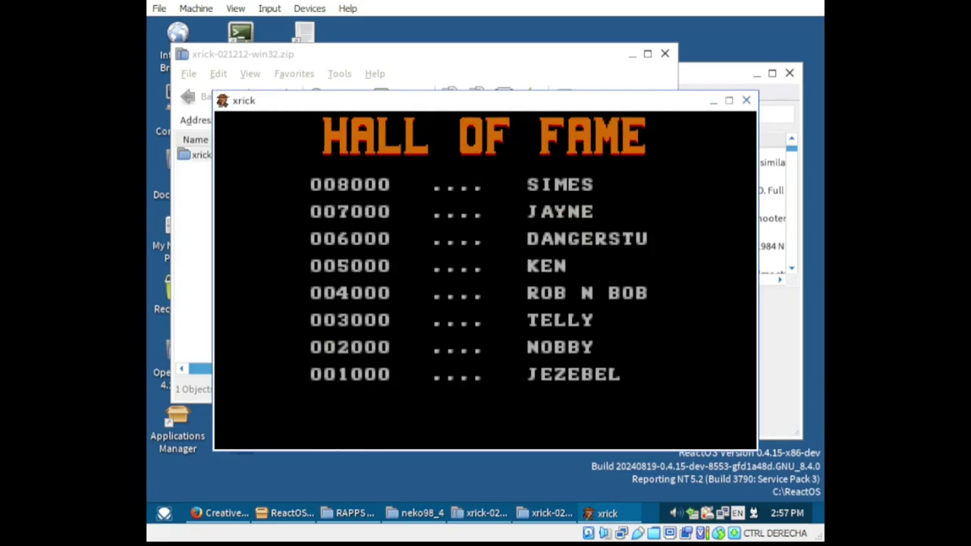
pyautogui.press('space')
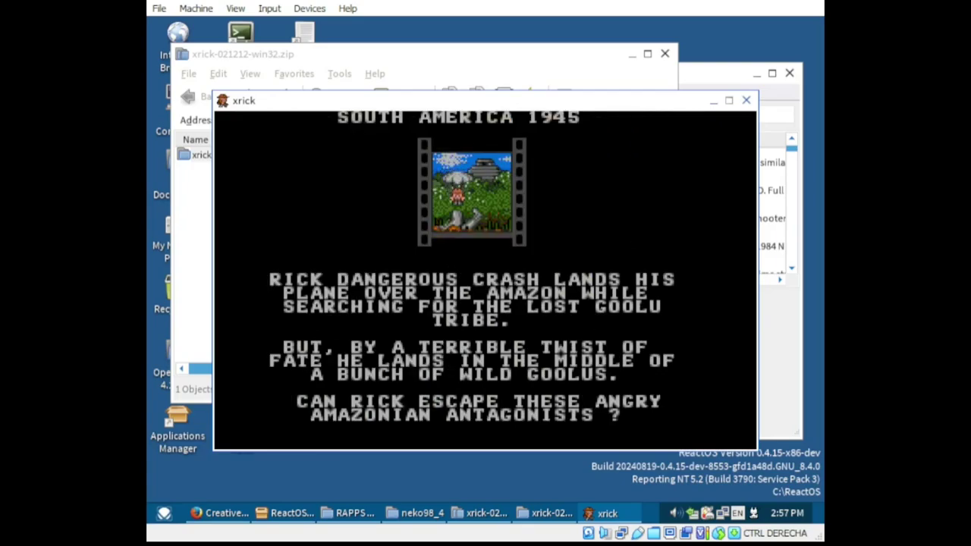
pyautogui.press('space')
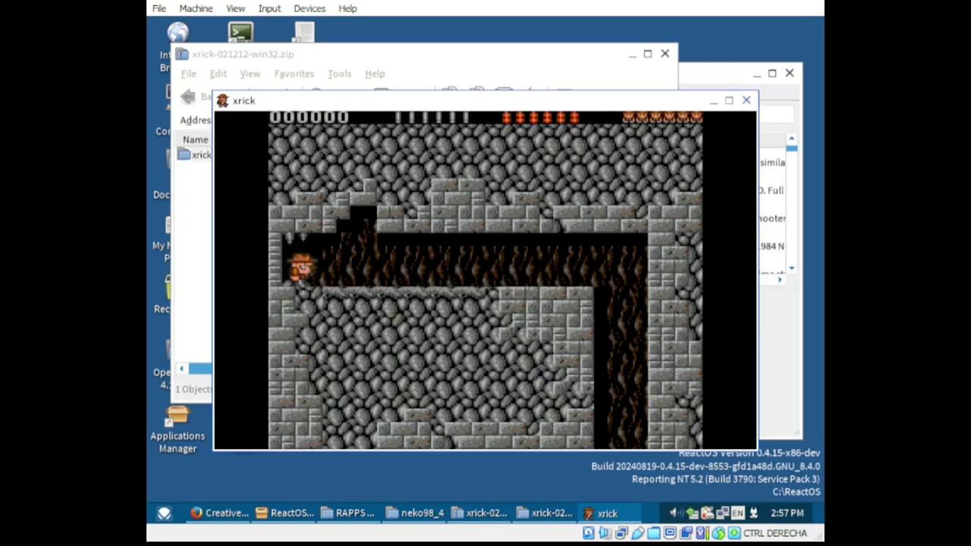
# - Run Rick along the corridor ahead of the rolling boulder to the edge of the shaft and turn him back
pyautogui.press('Right')
pyautogui.press('Right')
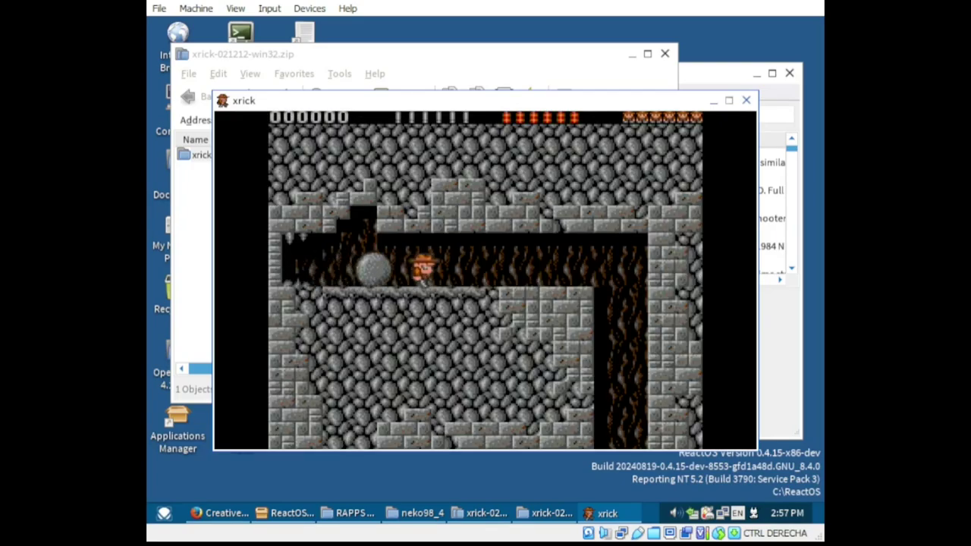
pyautogui.press('Right')
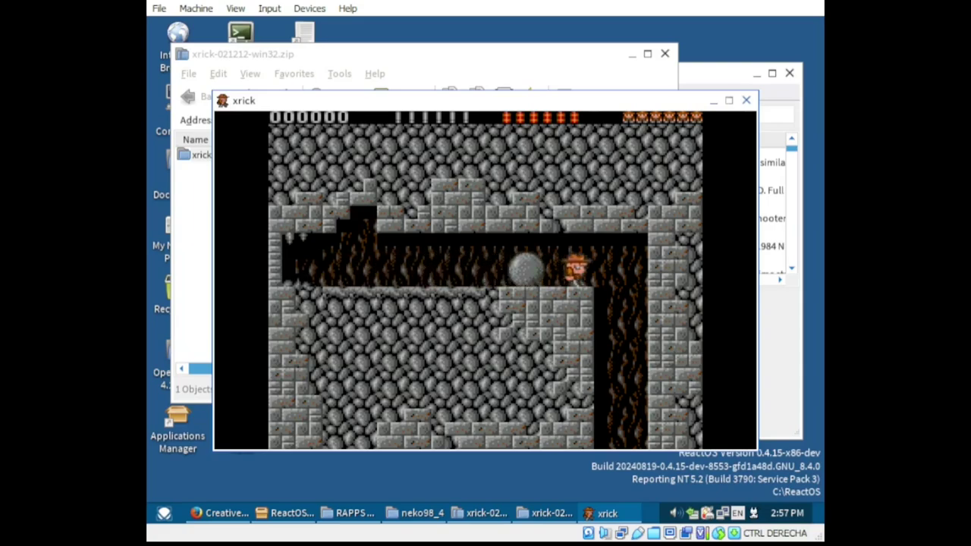
pyautogui.press('Left')
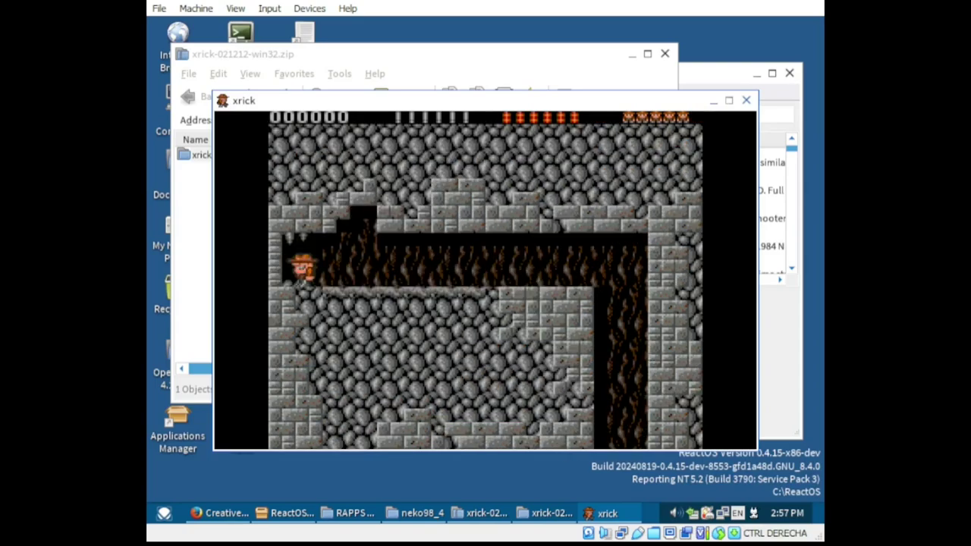
# - Try to run Rick along the upper corridor ahead of the rolling boulder
pyautogui.press('Right')
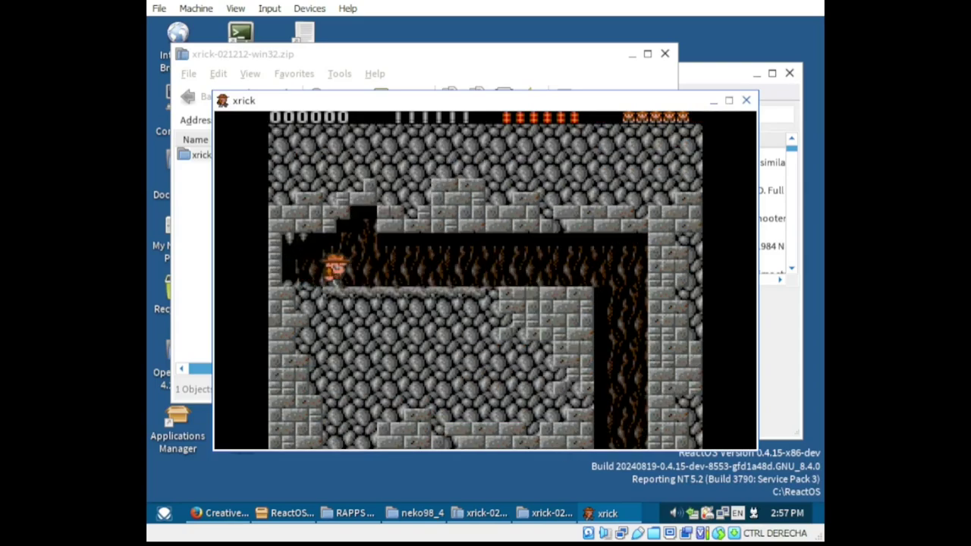
pyautogui.press('Right')
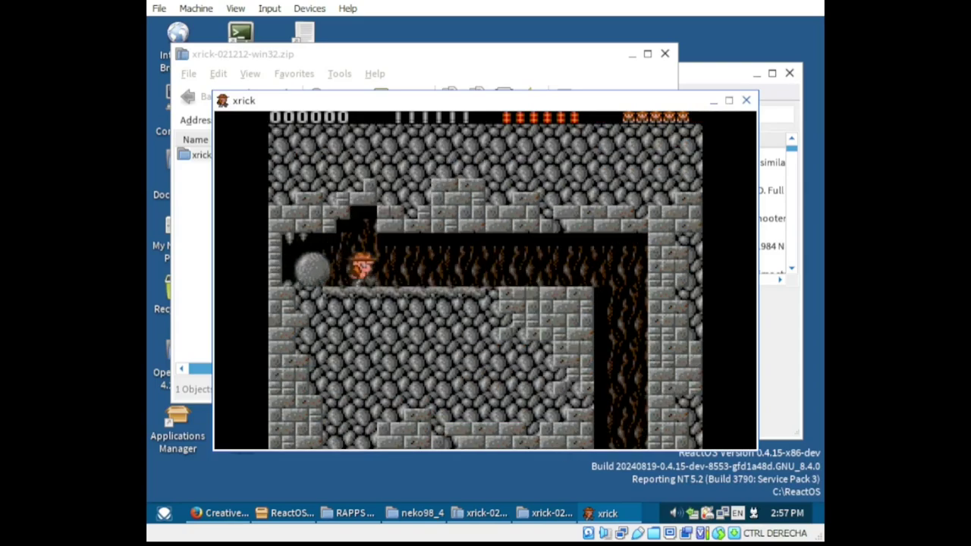
pyautogui.press('Right')
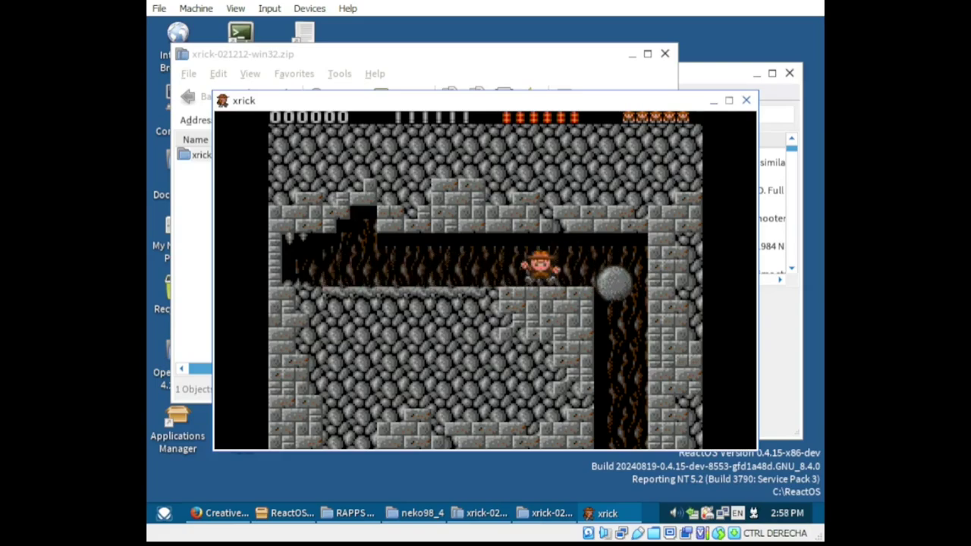
# - Outrun the boulder along the upper corridor, drop Rick down the shaft and lead him through the lower passage into the next shaft
pyautogui.press('Right')
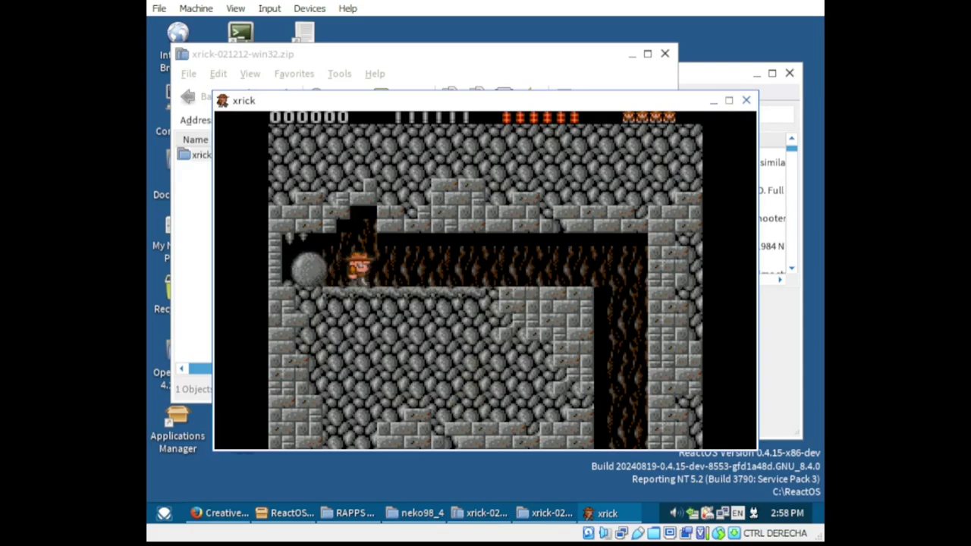
pyautogui.press('Right')
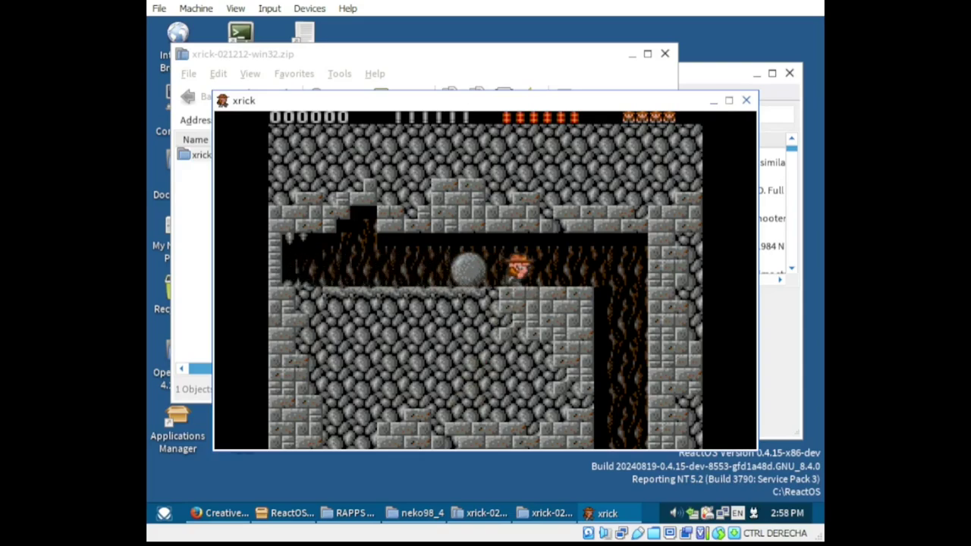
pyautogui.press('Right')
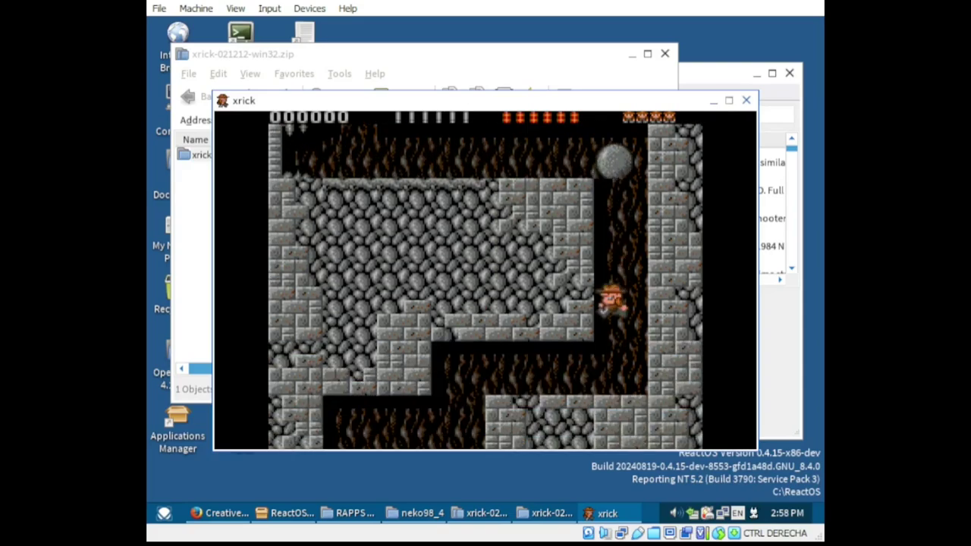
pyautogui.press('Left')
pyautogui.press('Left')
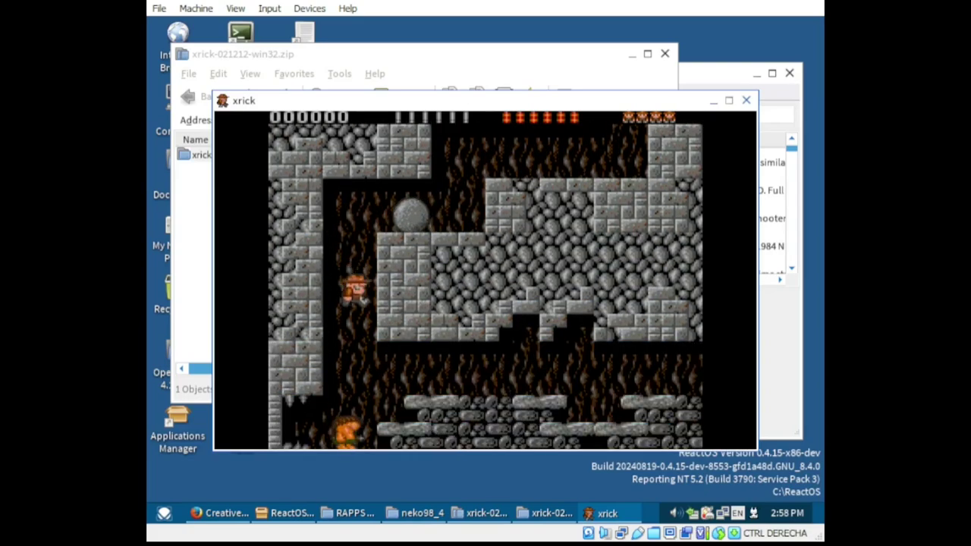
# - Steer Rick off the shaft onto the stone ledges, jump the gap and continue to the next cave section
pyautogui.press('Right')
pyautogui.press('Up')
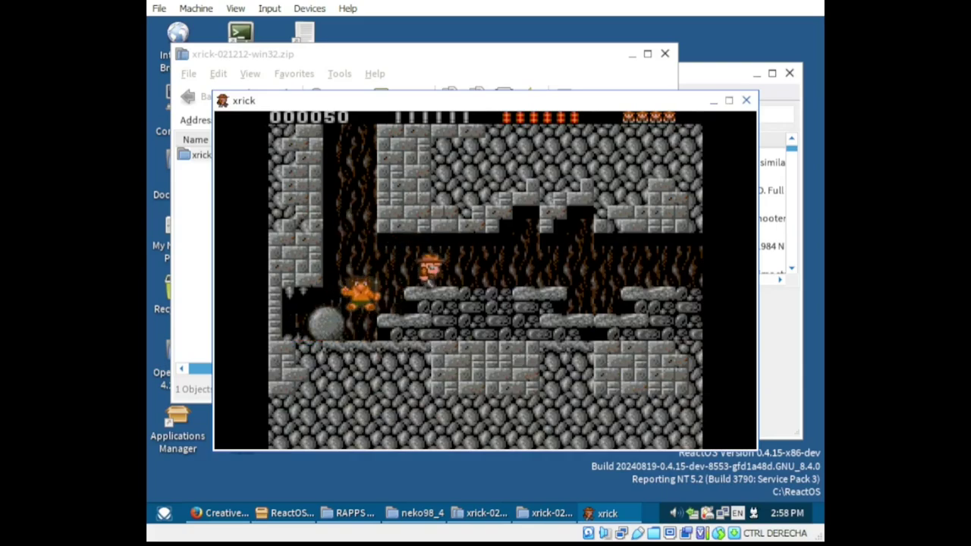
pyautogui.press('Right')
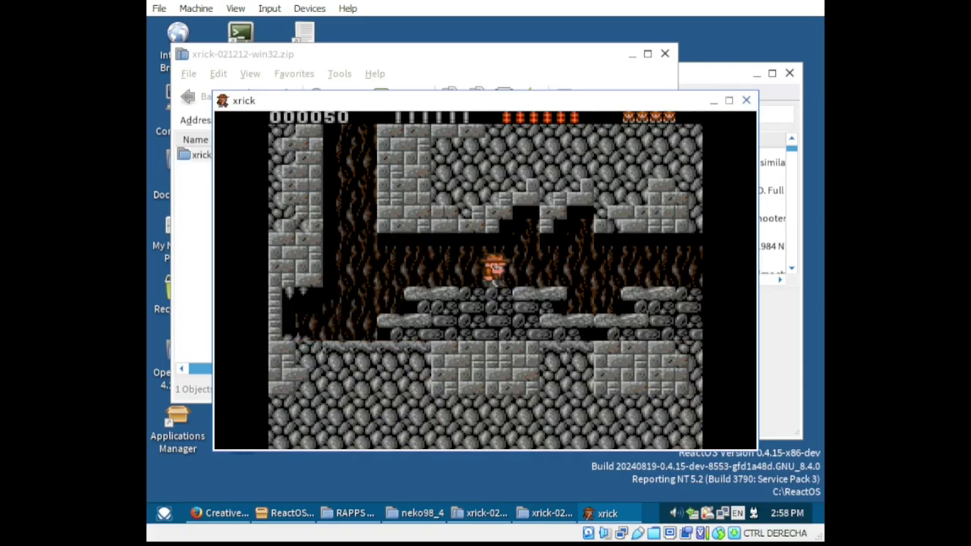
pyautogui.press('Left')
pyautogui.press('Right')
pyautogui.press('Right')
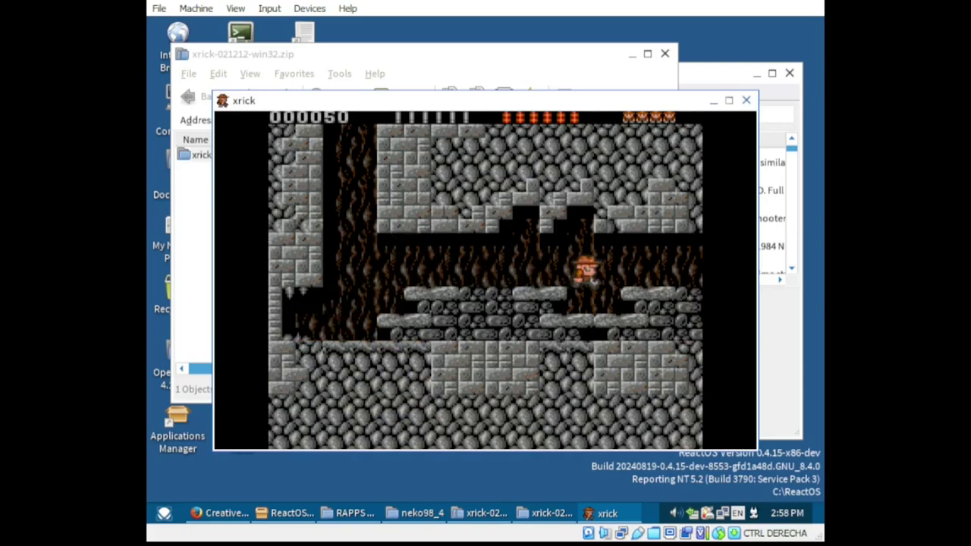
pyautogui.press('Up')
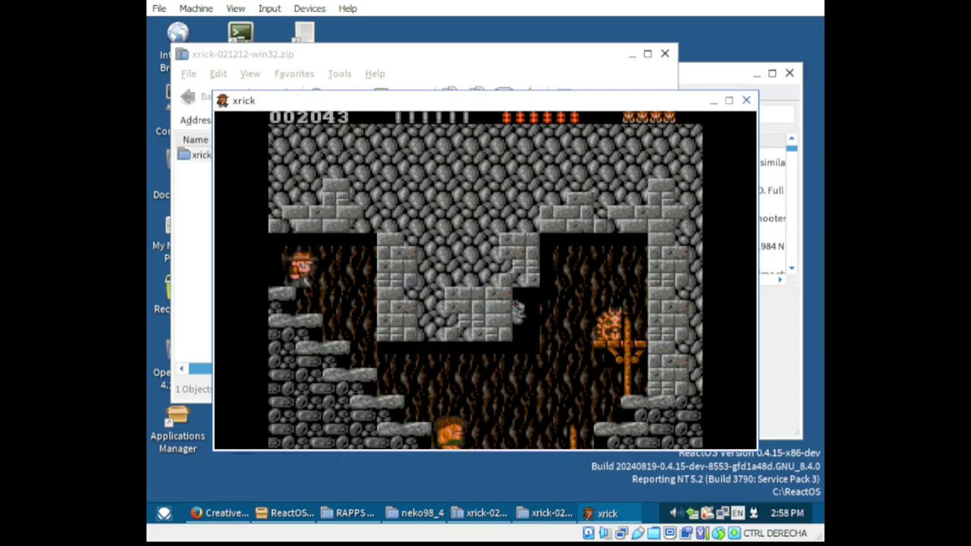
# - Take Rick down the stone steps and hold him crouched above the patrolling native
pyautogui.press('Right')
pyautogui.press('Right')
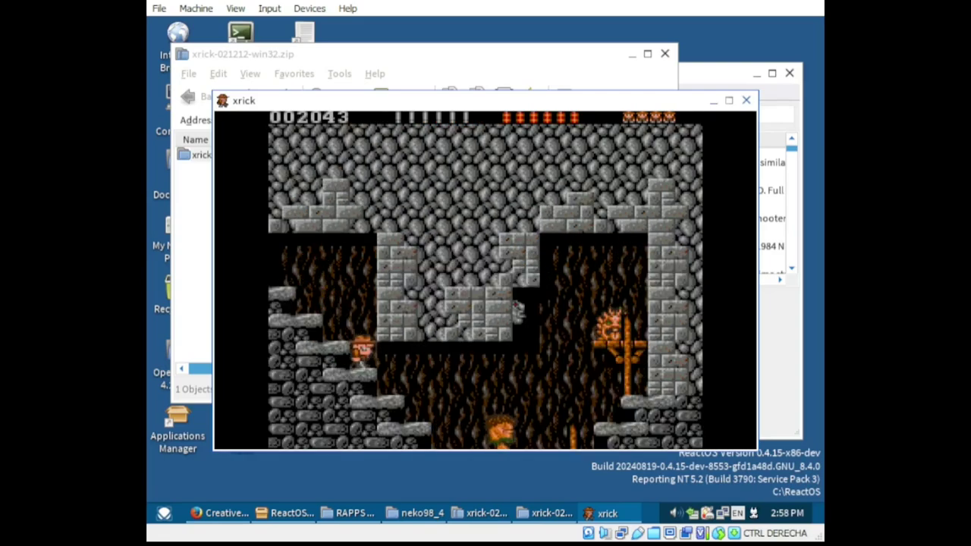
pyautogui.press('Down')
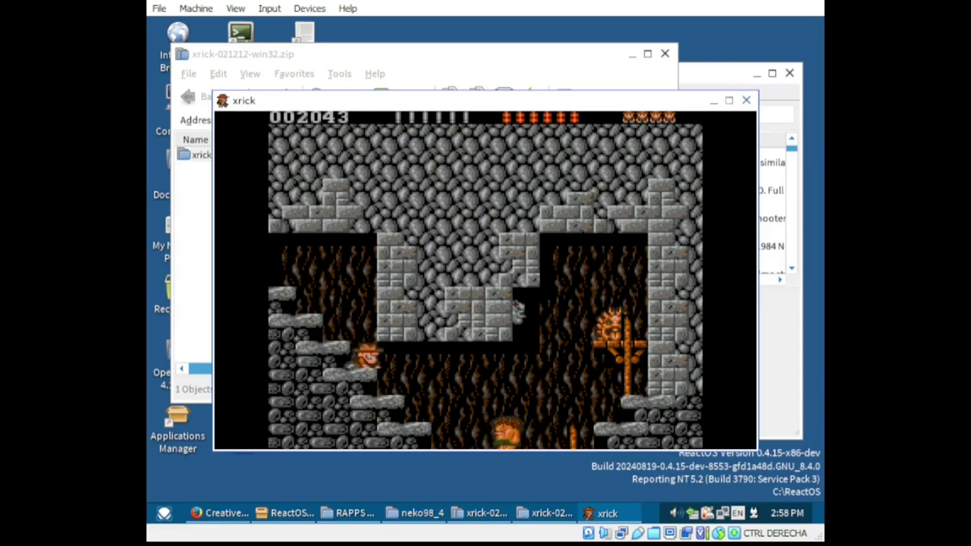
pyautogui.press('Right')
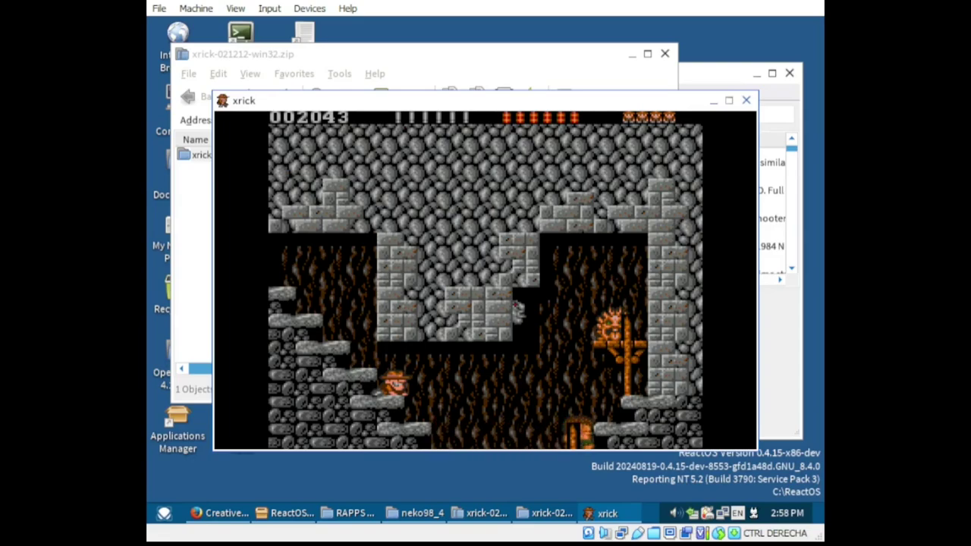
pyautogui.press('Left')
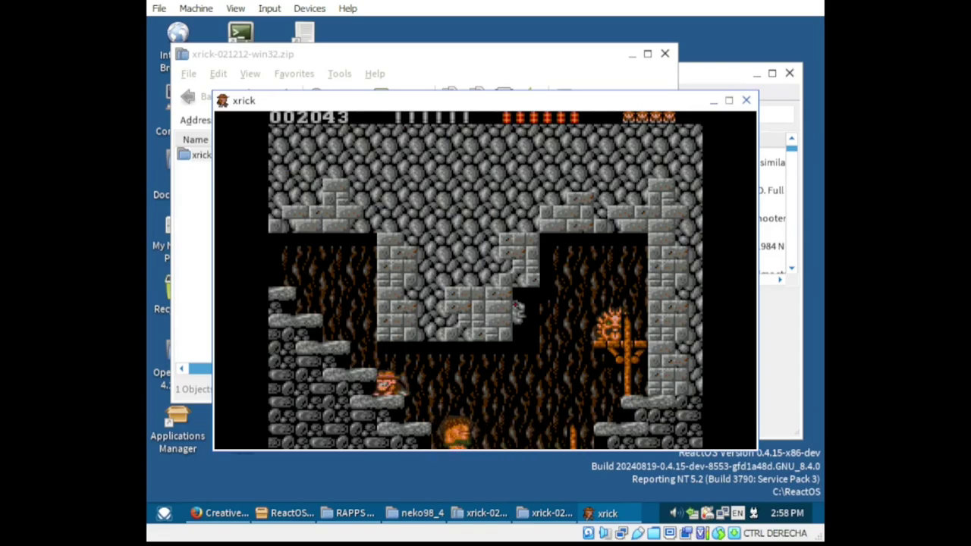
pyautogui.press('Right')
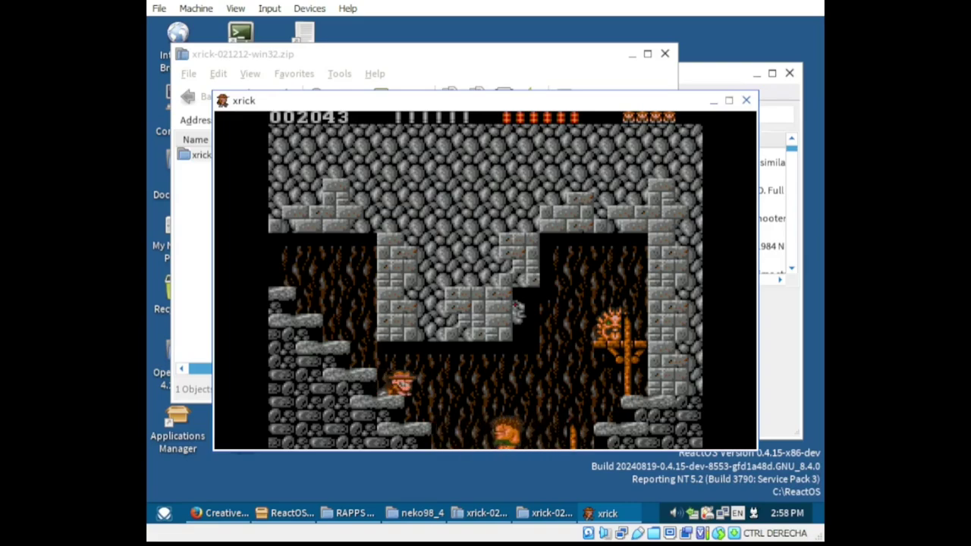
# - Move Rick to the lowest stone step and try to jump over the native on the wooden bridge
pyautogui.press('Right')
pyautogui.press('Right')
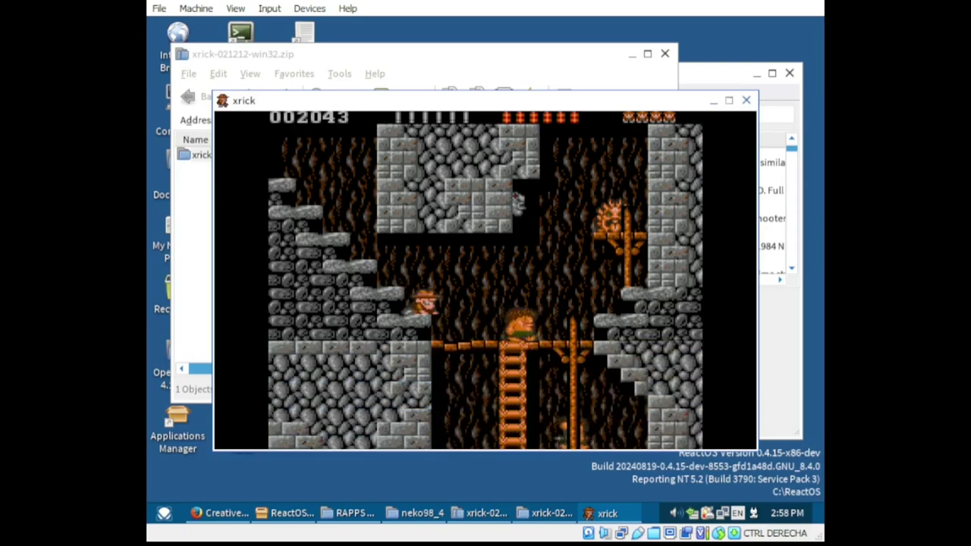
pyautogui.press('Up')
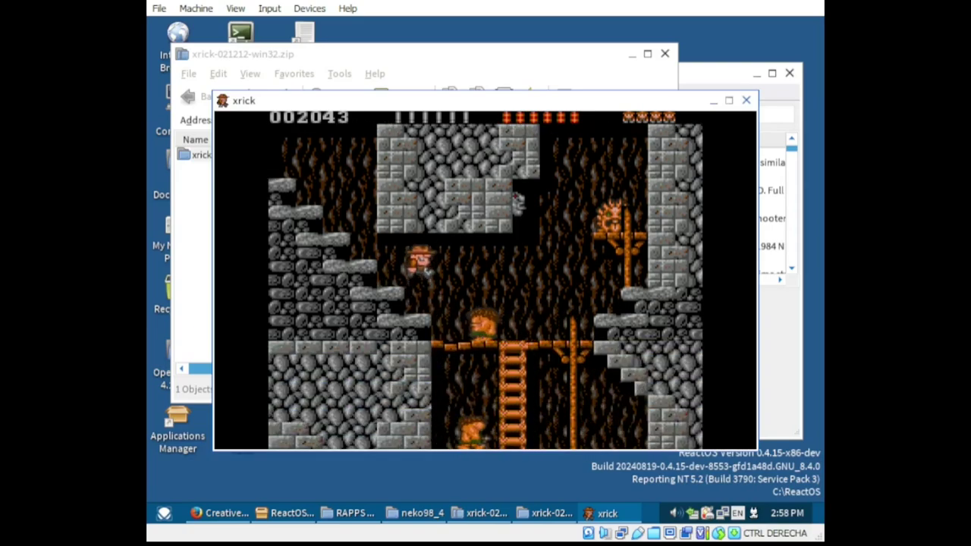
pyautogui.press('Right')
pyautogui.press('Up')
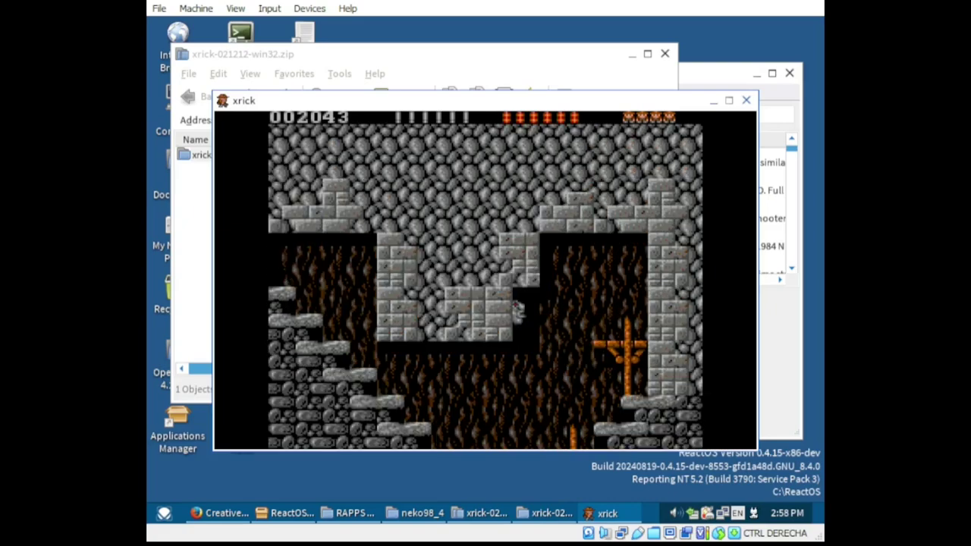
# - Bring Rick back down the stone steps to the ledge just above the lowest step
pyautogui.press('Right')
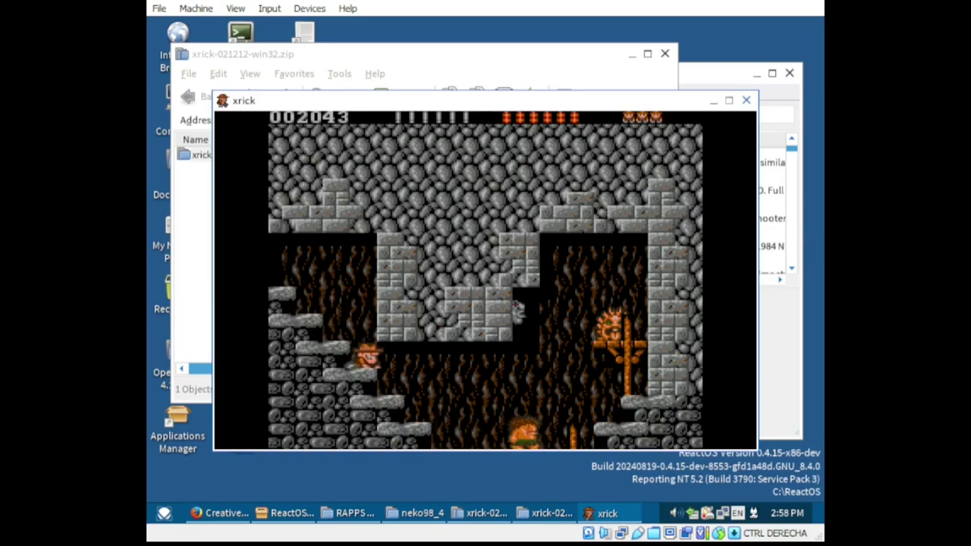
pyautogui.press('Up')
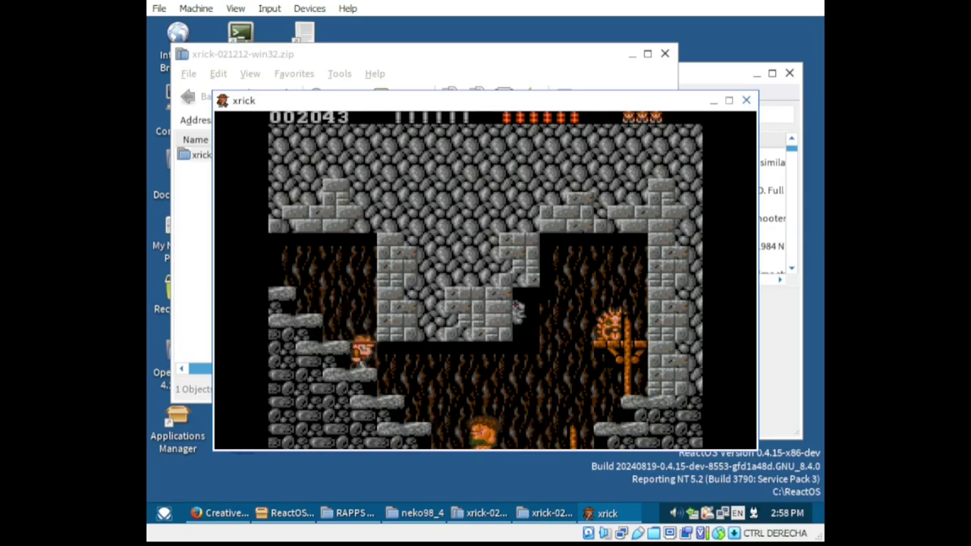
pyautogui.press('Right')
pyautogui.press('Right')
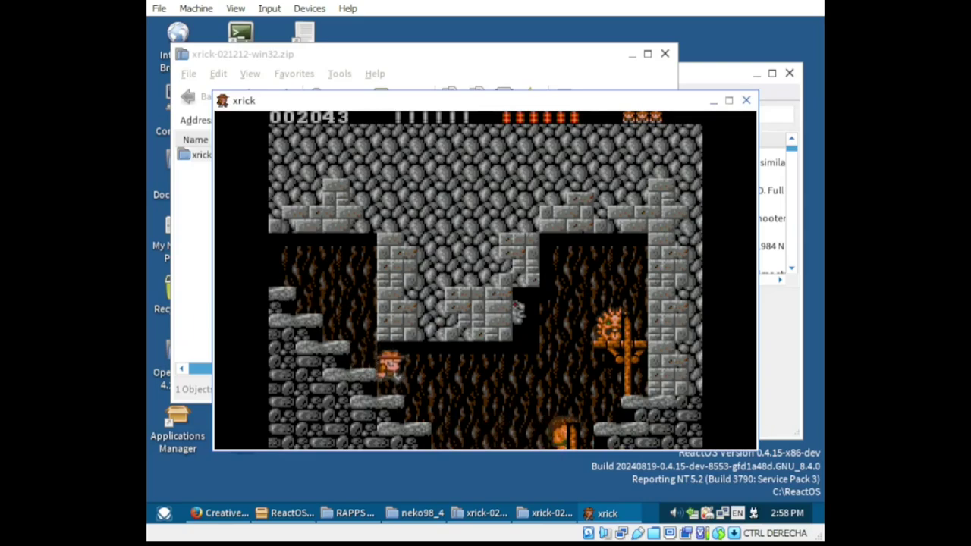
pyautogui.press('Down')
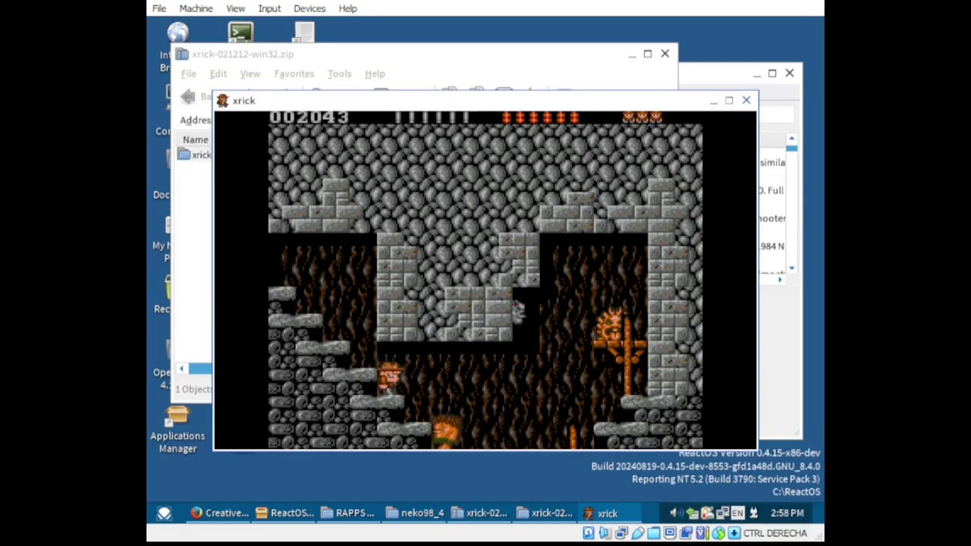
pyautogui.press('Right')
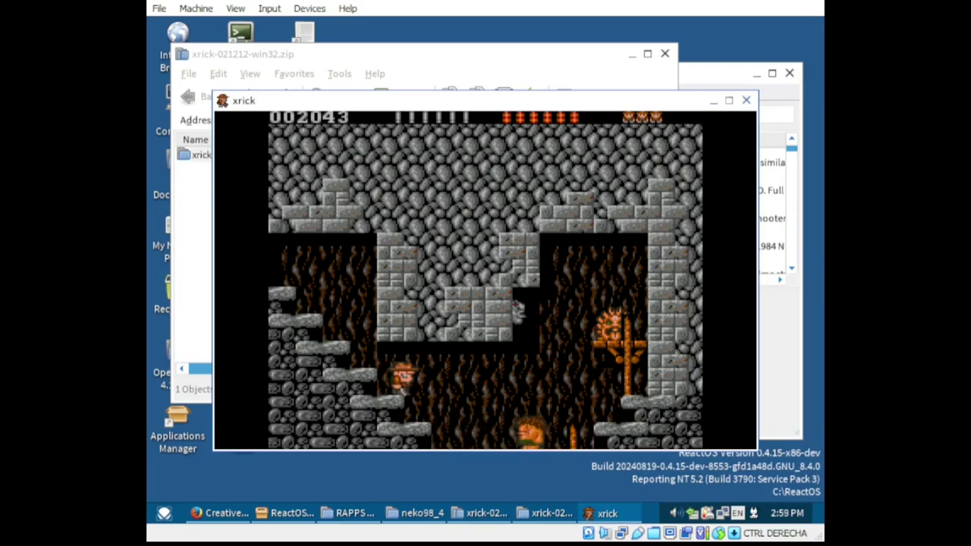
# - Pause and resume the xrick game, and end it
pyautogui.press('p')
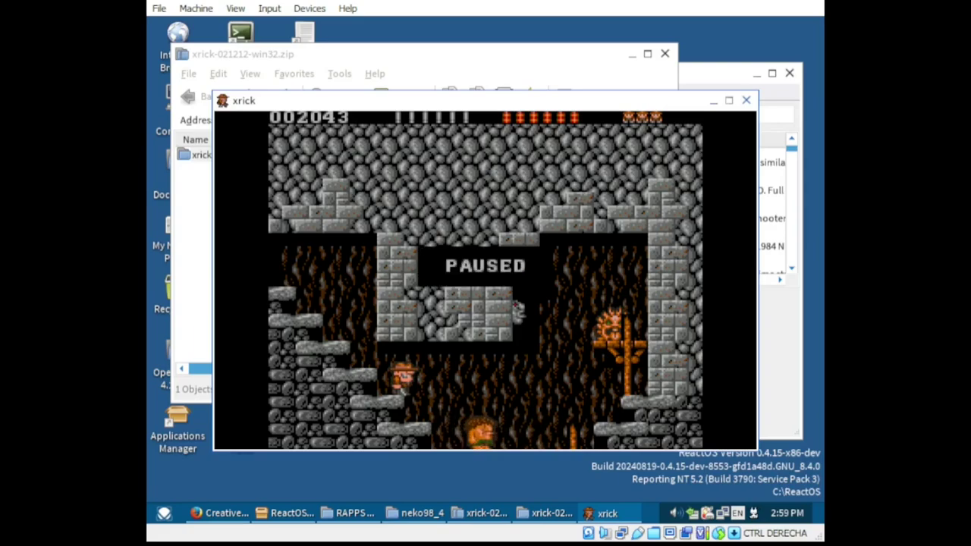
pyautogui.press('p')
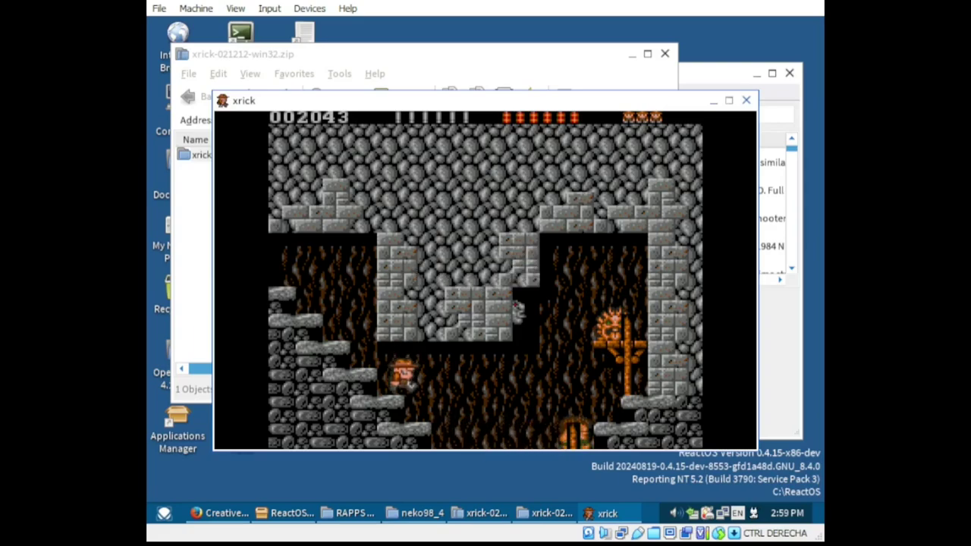
pyautogui.press('e')
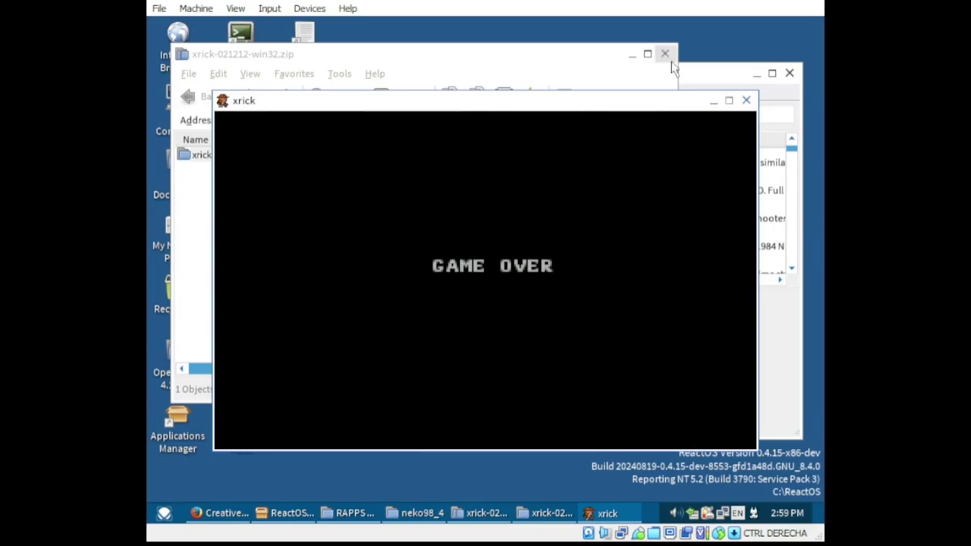
# - Close xrick, its extracted folder and the xrick-021212-win32.zip window
pyautogui.click(746, 99)
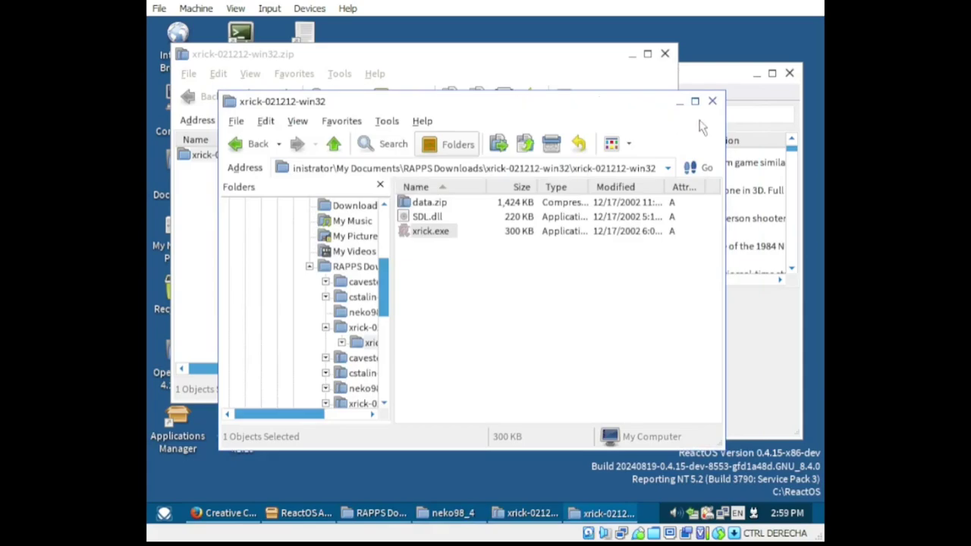
pyautogui.click(712, 100)
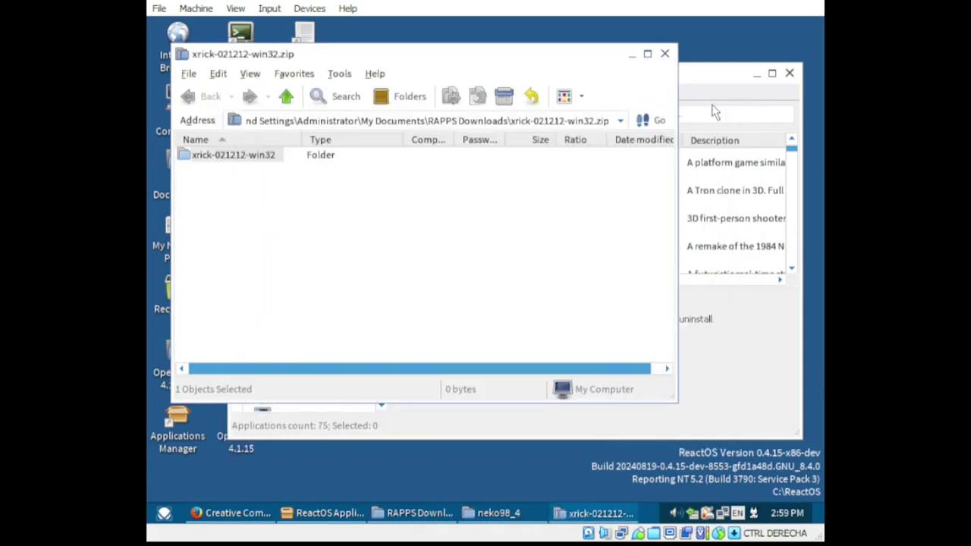
pyautogui.click(664, 53)
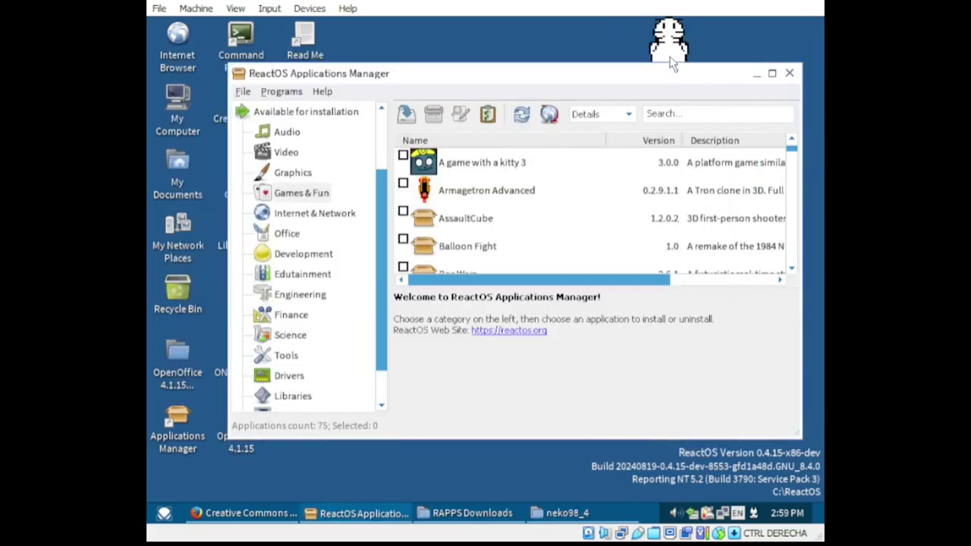
# - Look over the Office category and examine the Development category's available applications through to the end of the list
pyautogui.click(294, 236)
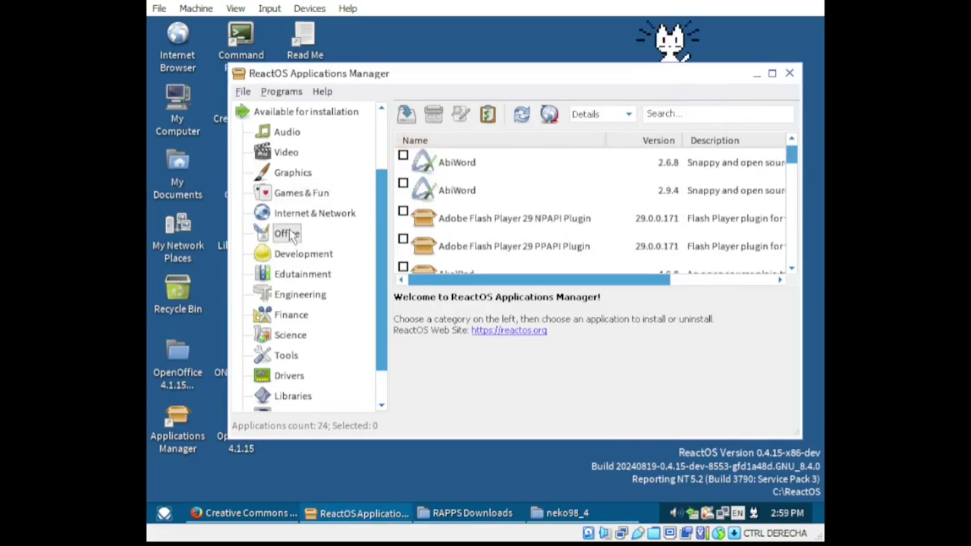
pyautogui.click(311, 258)
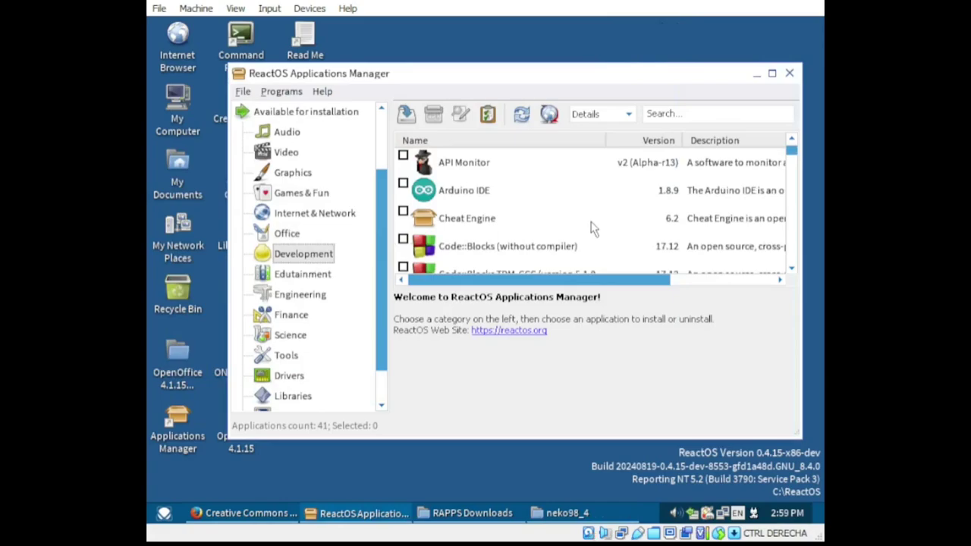
pyautogui.scroll(-1, 594, 229)
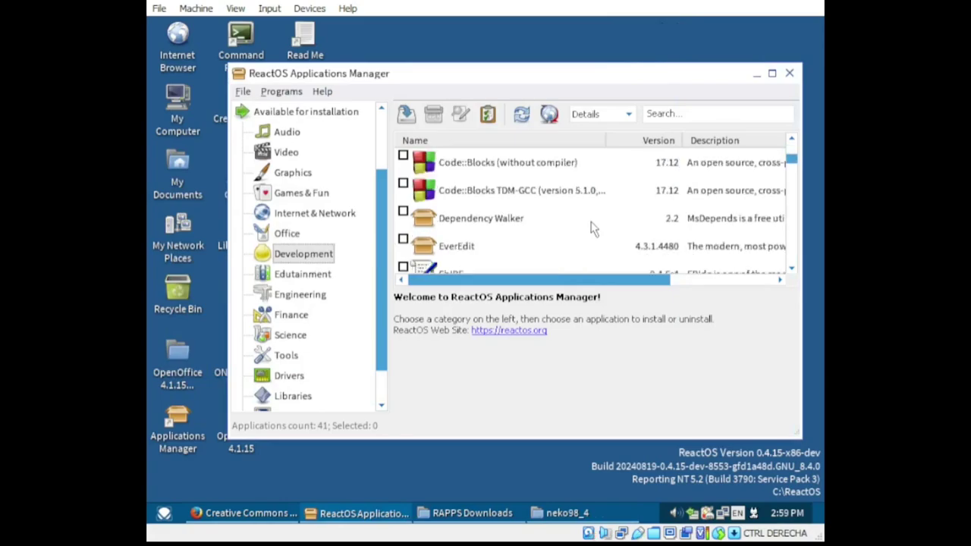
pyautogui.scroll(-1, 593, 229)
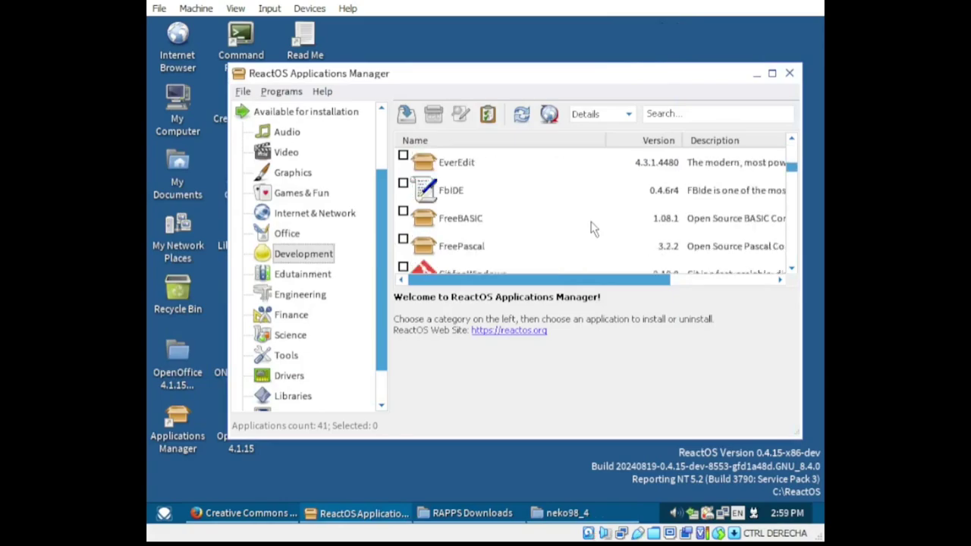
pyautogui.scroll(-1, 593, 229)
pyautogui.scroll(-1, 593, 229)
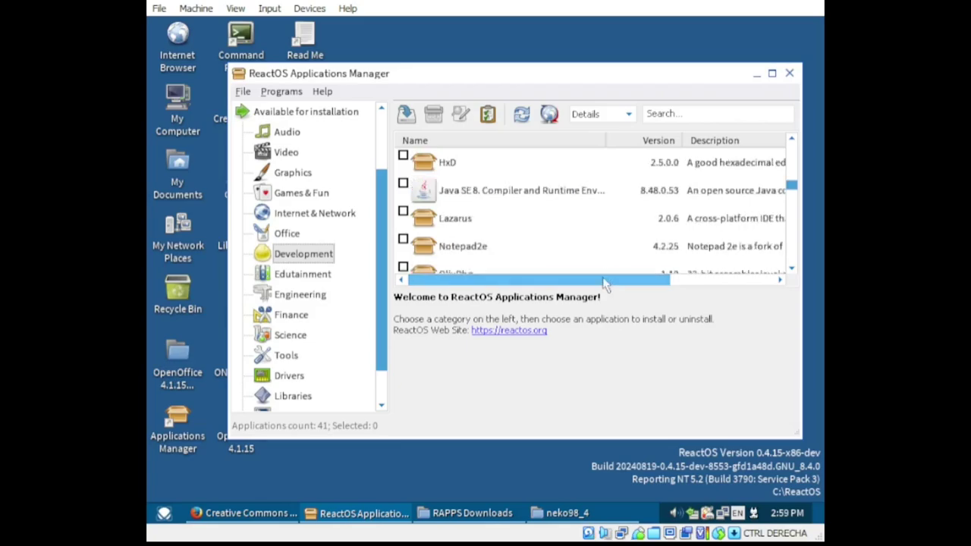
pyautogui.scroll(-2, 606, 282)
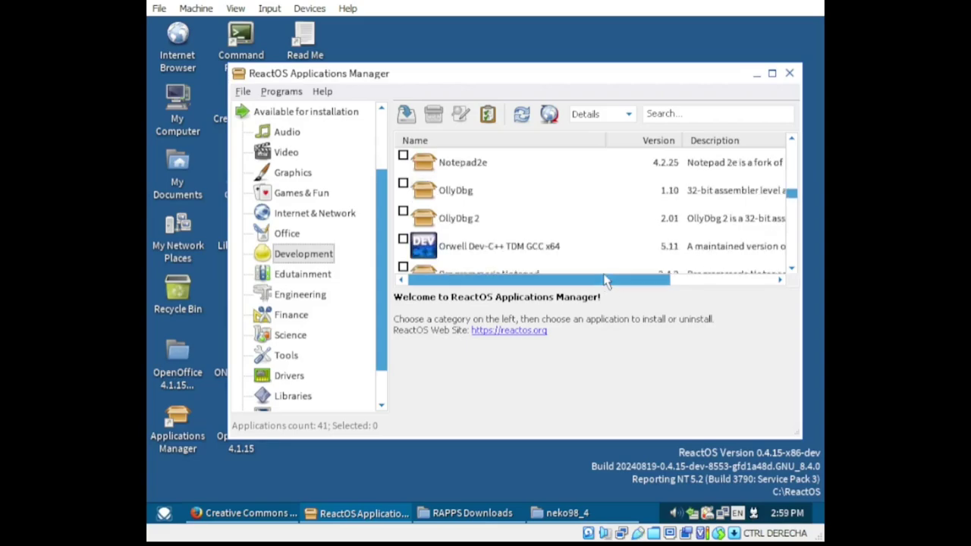
pyautogui.scroll(-1, 606, 281)
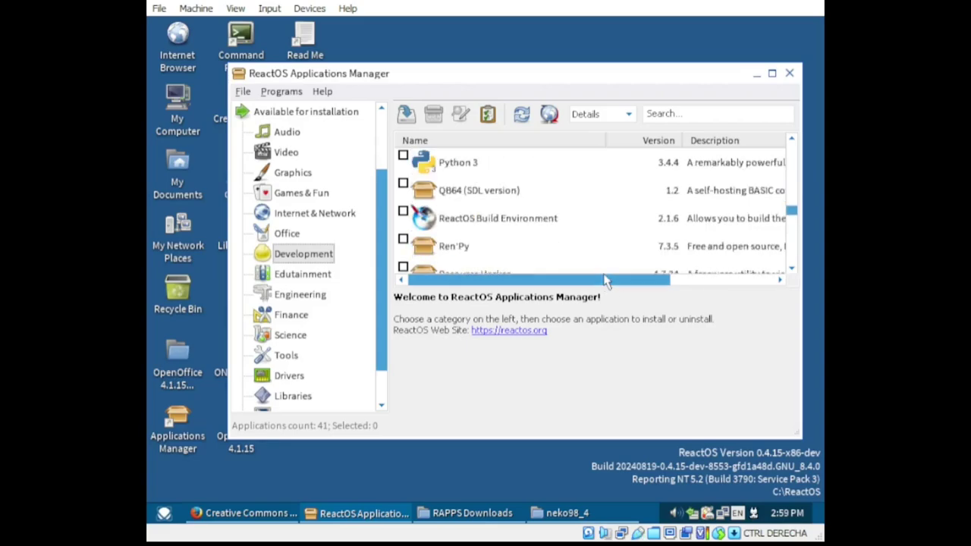
pyautogui.scroll(-1, 606, 280)
pyautogui.scroll(1, 606, 280)
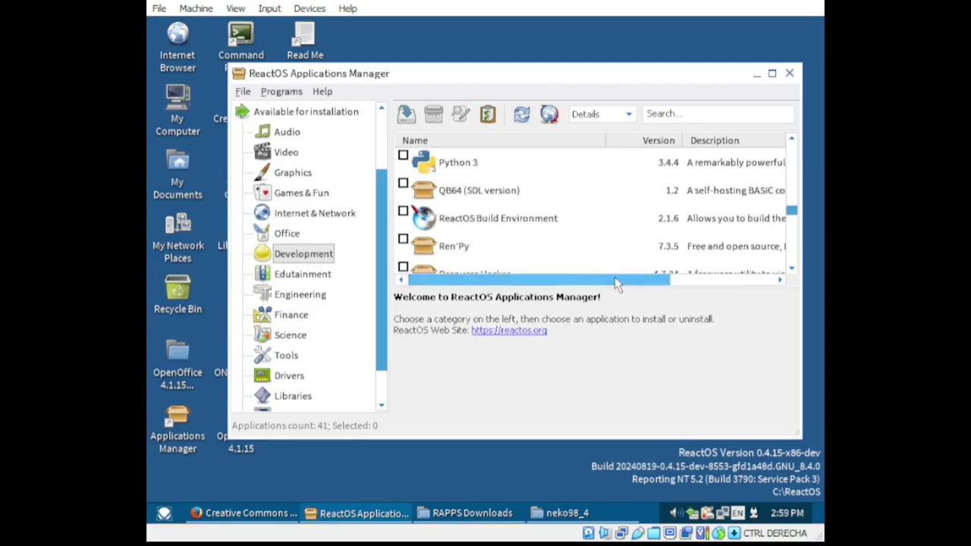
pyautogui.moveTo(607, 281); pyautogui.dragTo(585, 269)
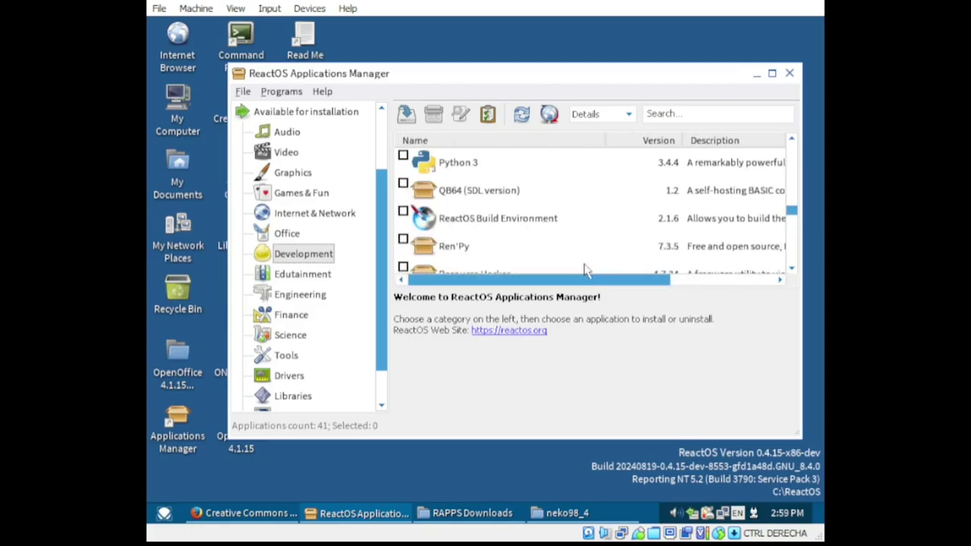
pyautogui.scroll(-1, 584, 270)
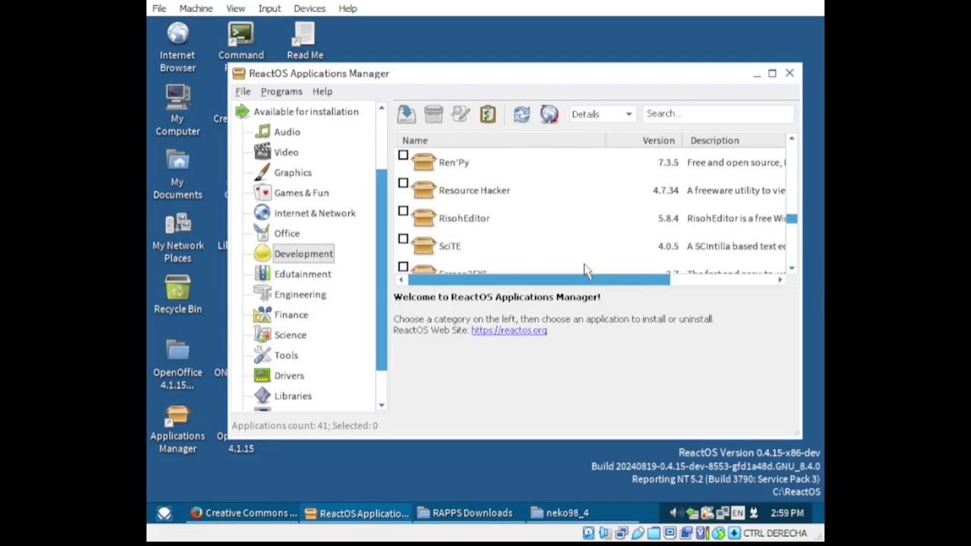
pyautogui.scroll(-1, 584, 269)
pyautogui.scroll(-2, 584, 269)
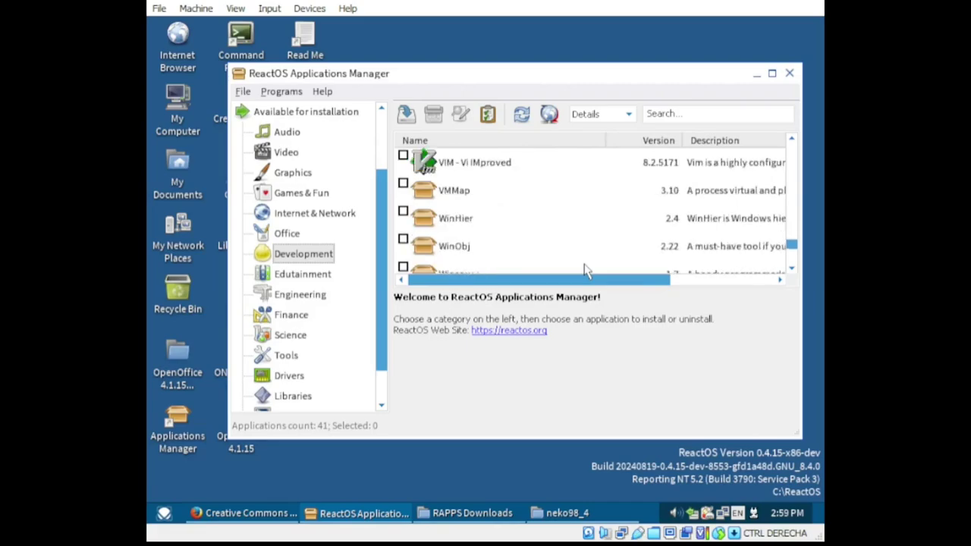
pyautogui.scroll(-1, 584, 269)
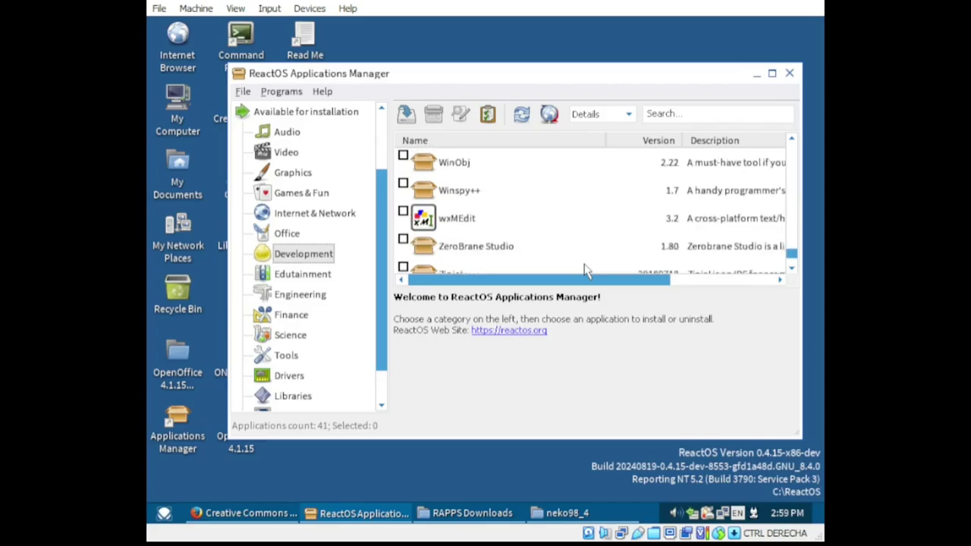
pyautogui.scroll(-1, 584, 270)
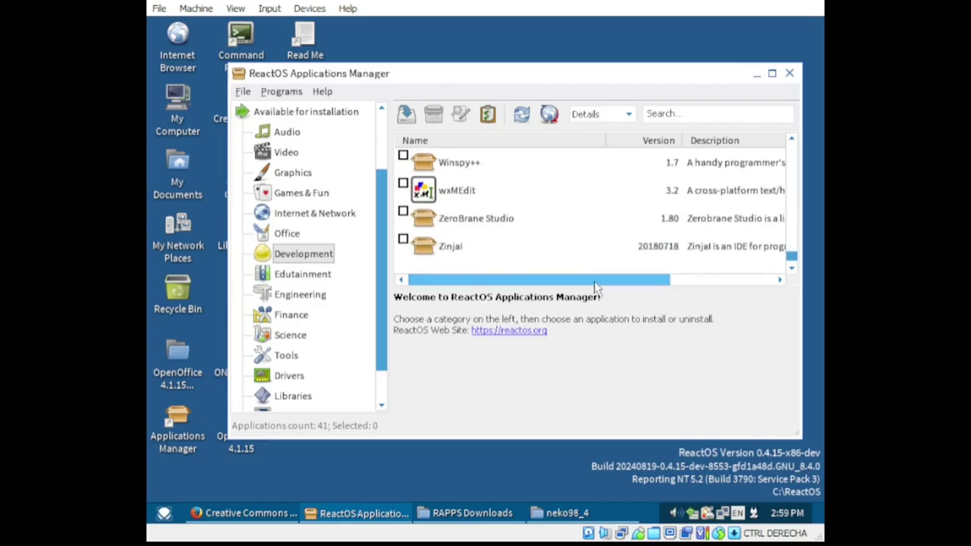
# - Review the Development applications again from Code::Blocks to Python 3 and return to the start of the list
pyautogui.moveTo(592, 287); pyautogui.dragTo(632, 282)
pyautogui.scroll(12, 635, 251)
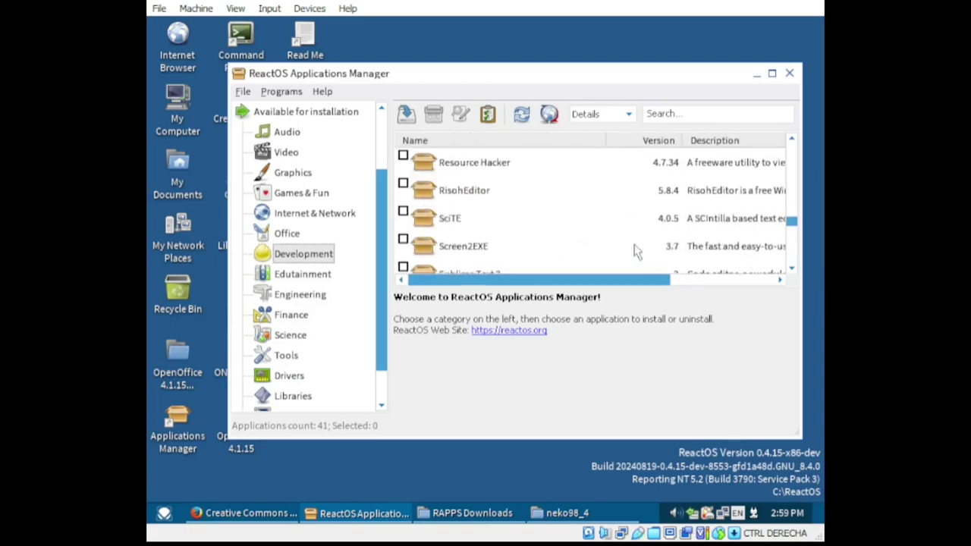
pyautogui.scroll(-1, 640, 251)
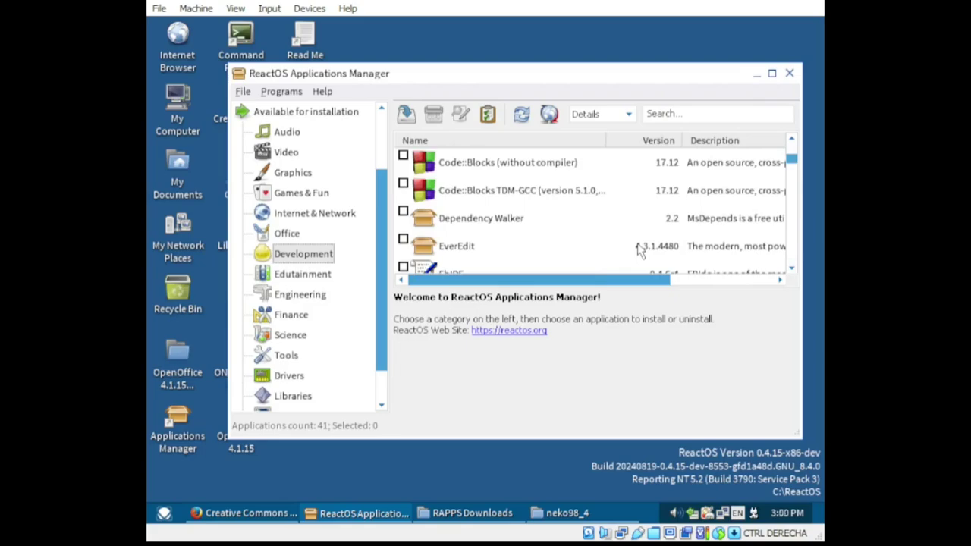
pyautogui.scroll(-1, 573, 231)
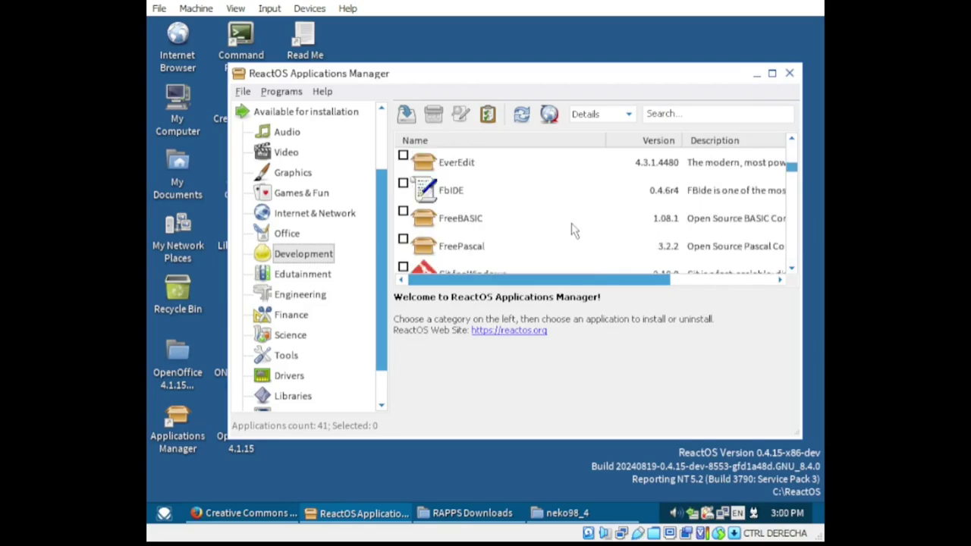
pyautogui.scroll(-1, 574, 231)
pyautogui.scroll(1, 575, 230)
pyautogui.moveTo(606, 279)
pyautogui.mouseDown()
pyautogui.moveTo(764, 281)
pyautogui.moveTo(588, 279)
pyautogui.mouseUp()
pyautogui.scroll(-1, 585, 272)
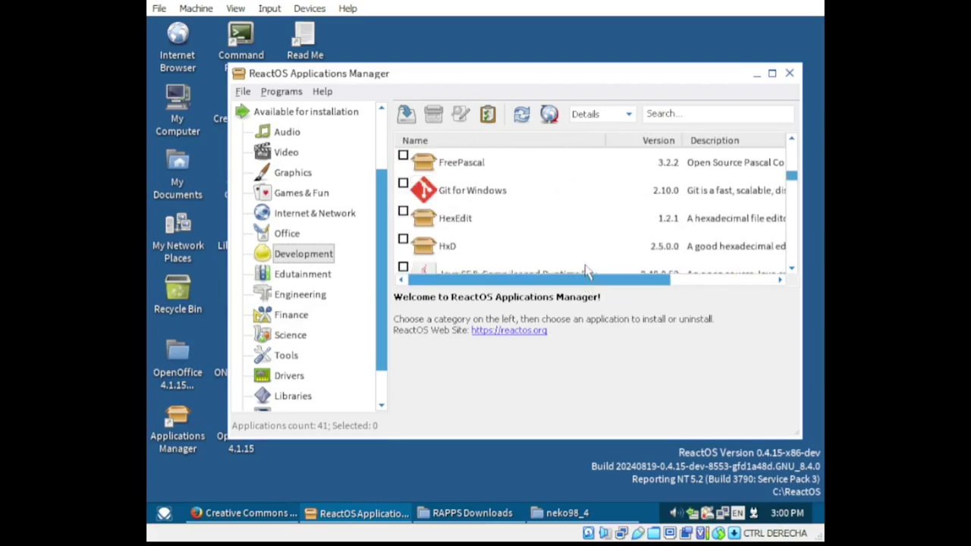
pyautogui.scroll(-1, 585, 272)
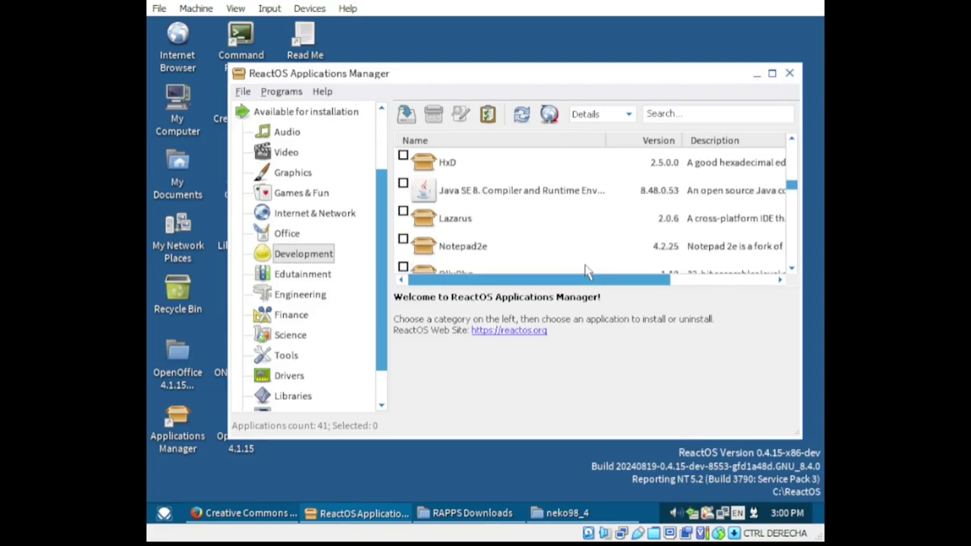
pyautogui.scroll(-1, 587, 271)
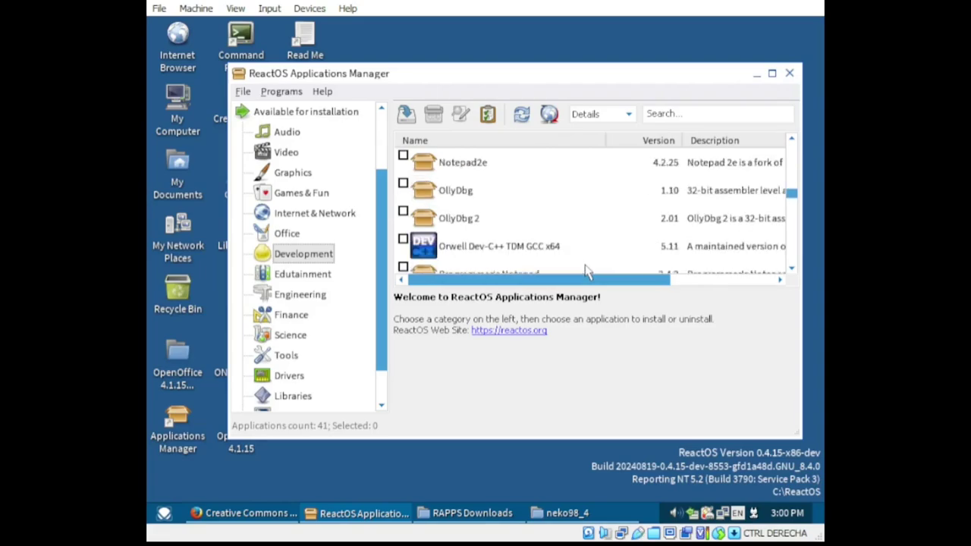
pyautogui.scroll(-1, 585, 272)
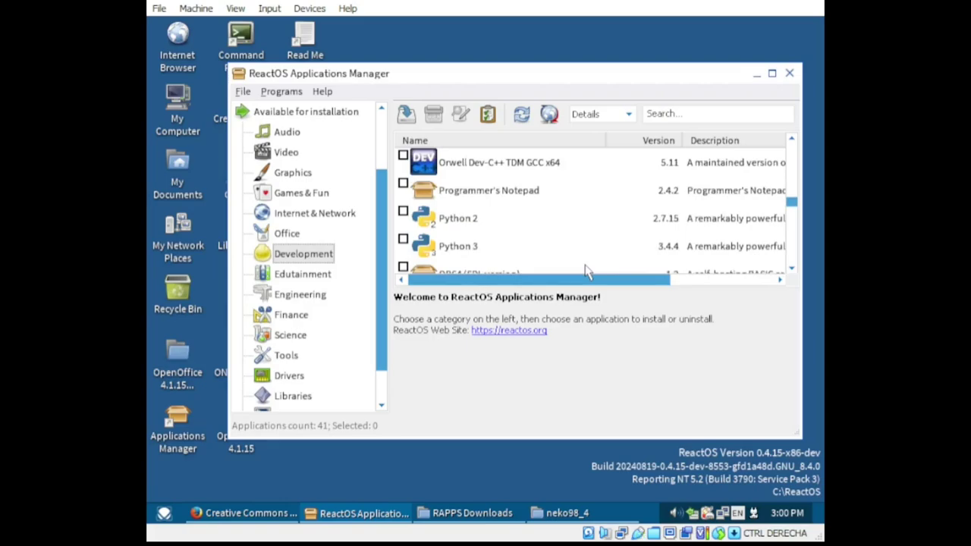
pyautogui.scroll(7, 585, 272)
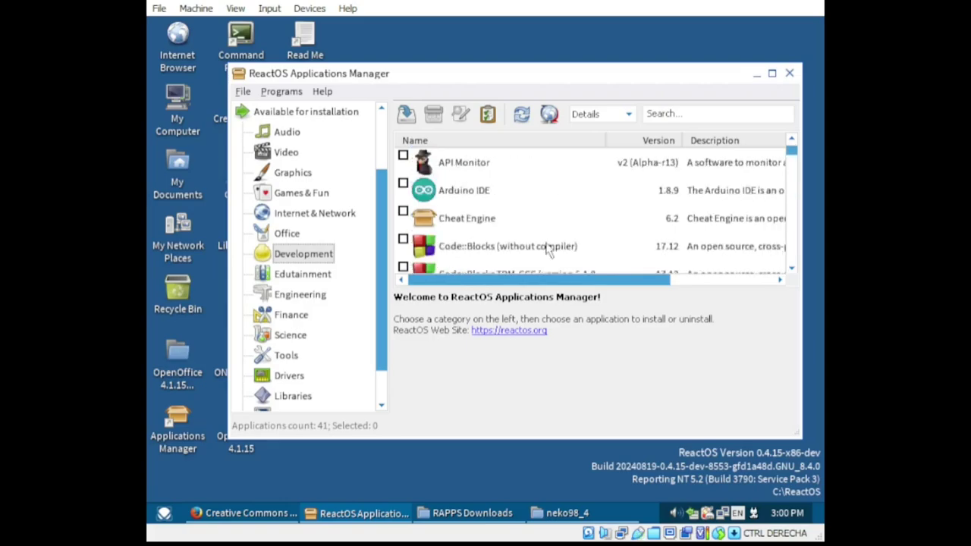
# - Start installing Code::Blocks TDM-GCC from the Development category and advance its setup to the component selection
pyautogui.scroll(-1, 543, 244)
pyautogui.click(520, 194)
pyautogui.doubleClick(521, 194)
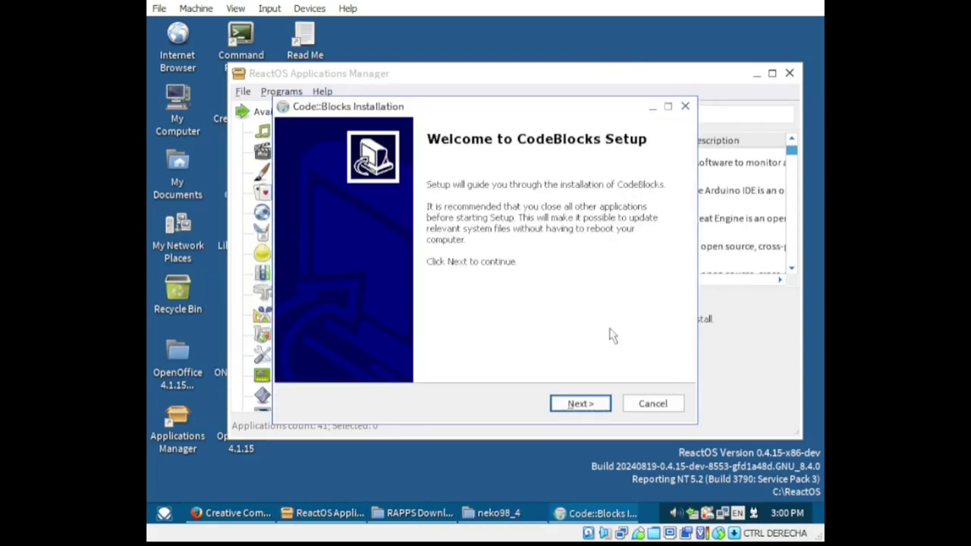
pyautogui.click(581, 404)
pyautogui.click(581, 404)
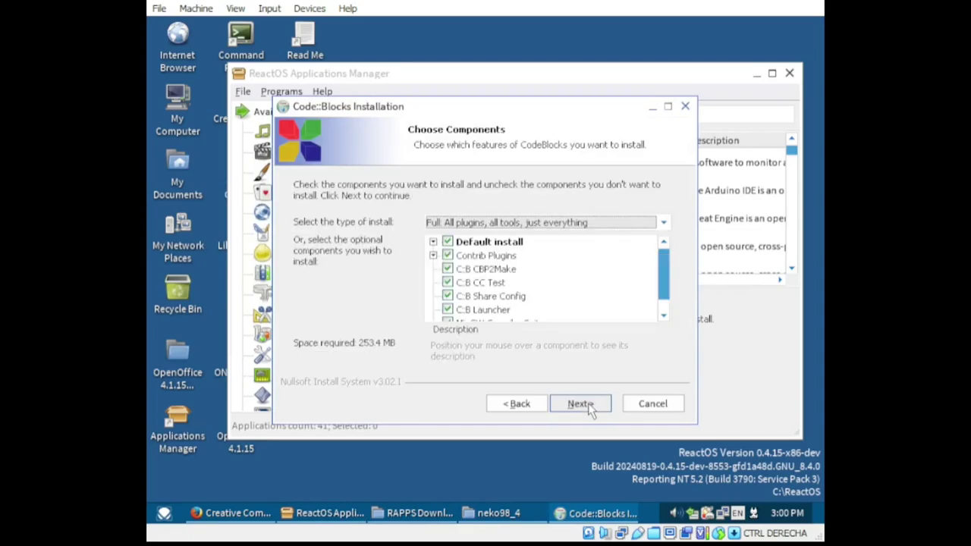
# - Install Code::Blocks with the full component set into C:\Program Files\CodeBlocks and launch it
pyautogui.click(581, 404)
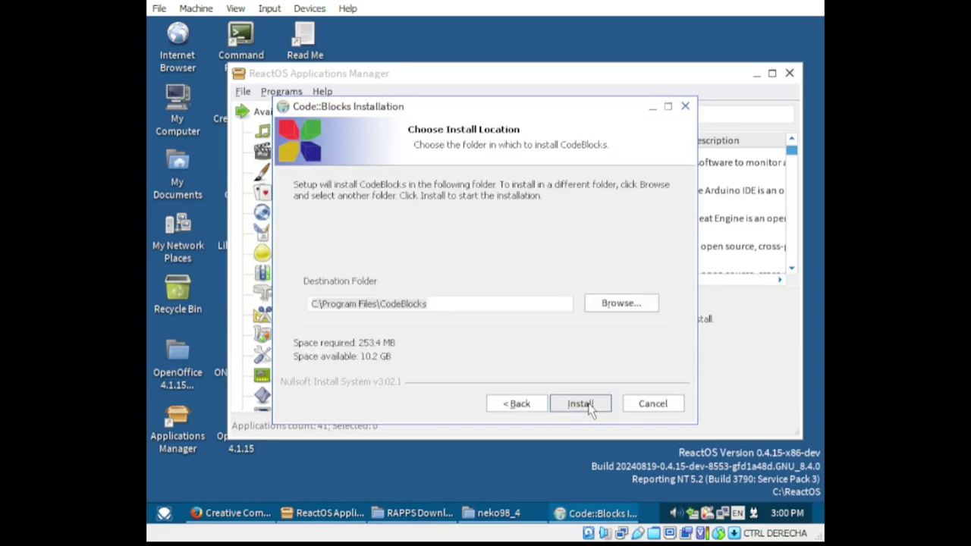
pyautogui.click(581, 404)
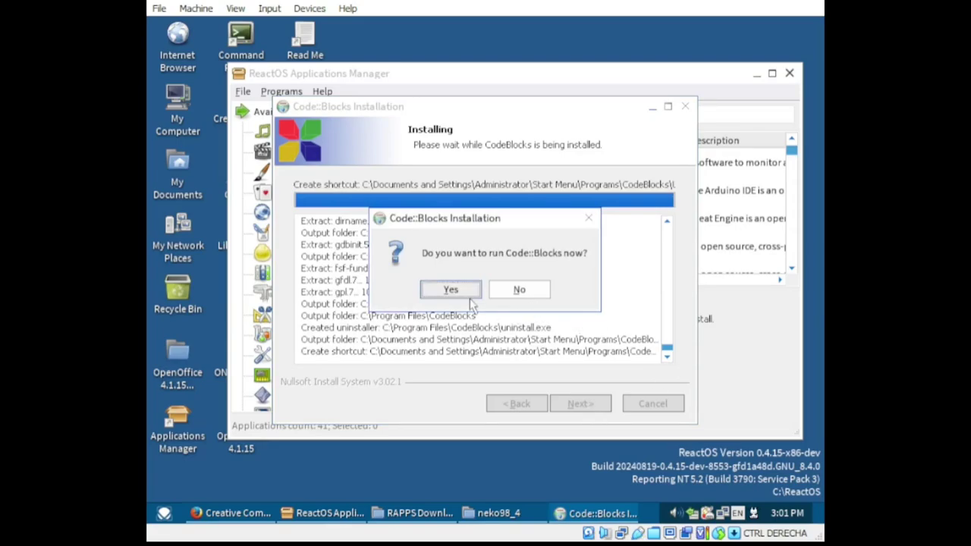
pyautogui.click(449, 289)
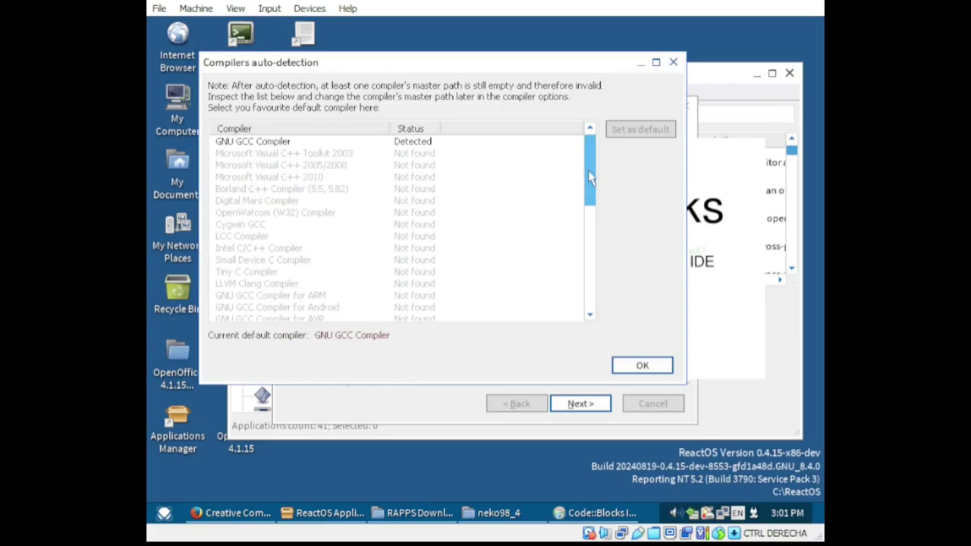
# - Accept GNU GCC Compiler as the default compiler and leave the C/C++ file associations as they are
pyautogui.moveTo(591, 176); pyautogui.dragTo(617, 324)
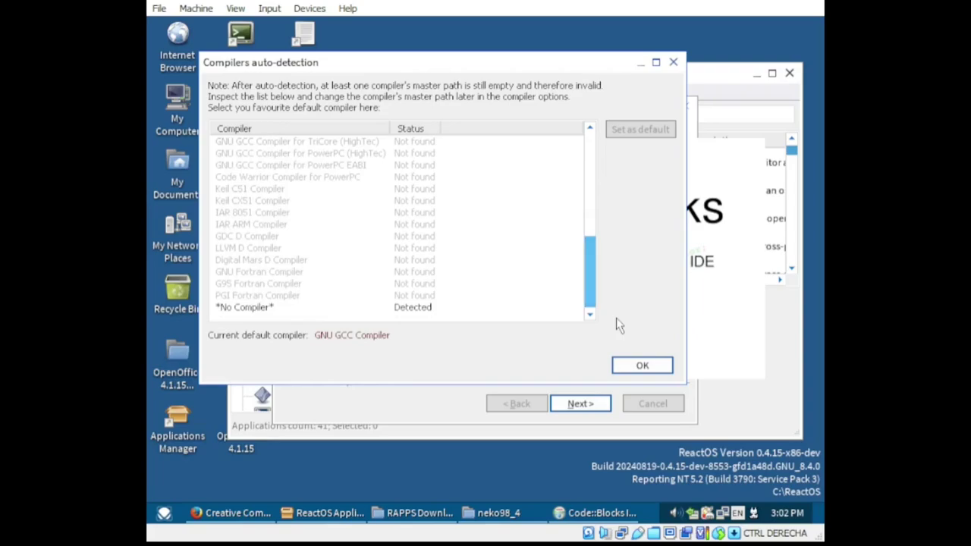
pyautogui.click(652, 365)
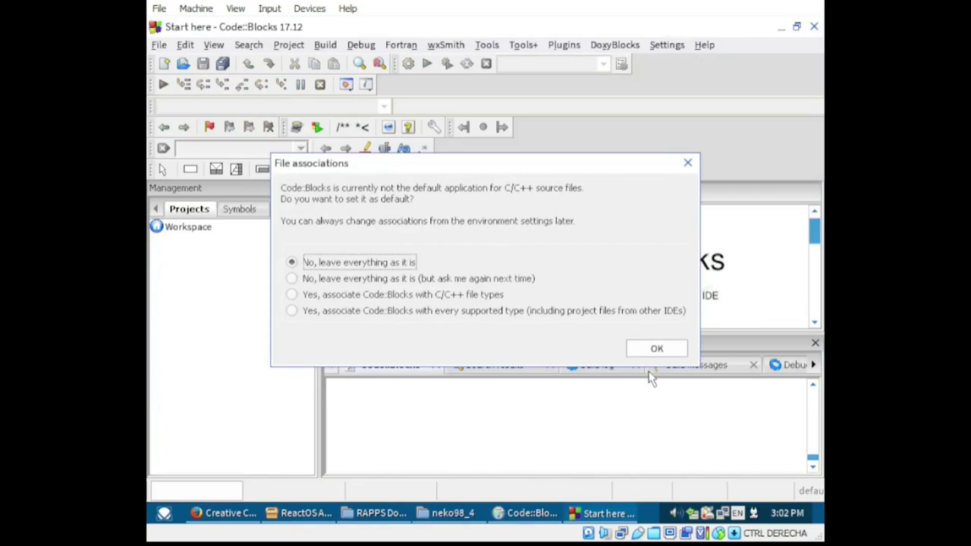
pyautogui.click(657, 348)
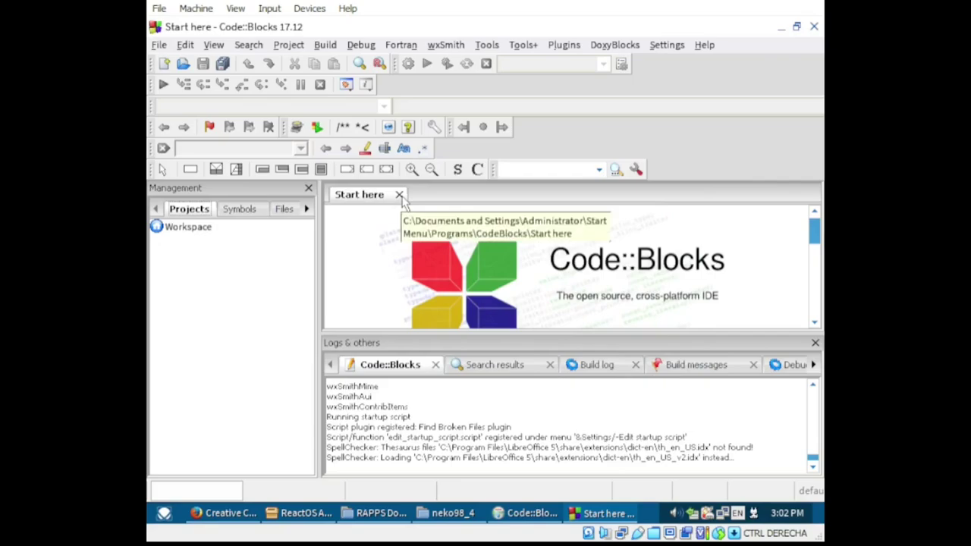
# - Start a new project from the Win32 GUI project template
pyautogui.click(163, 46)
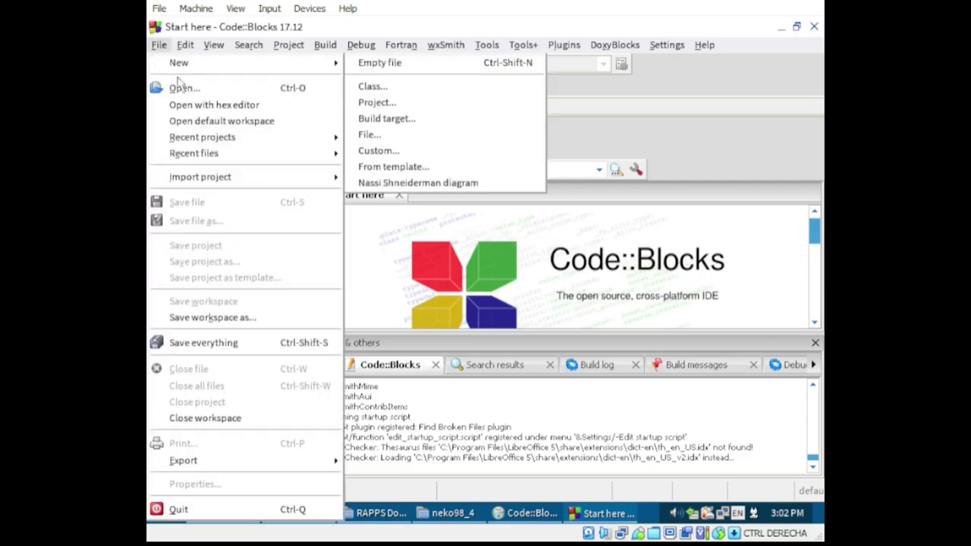
pyautogui.moveTo(237, 160)
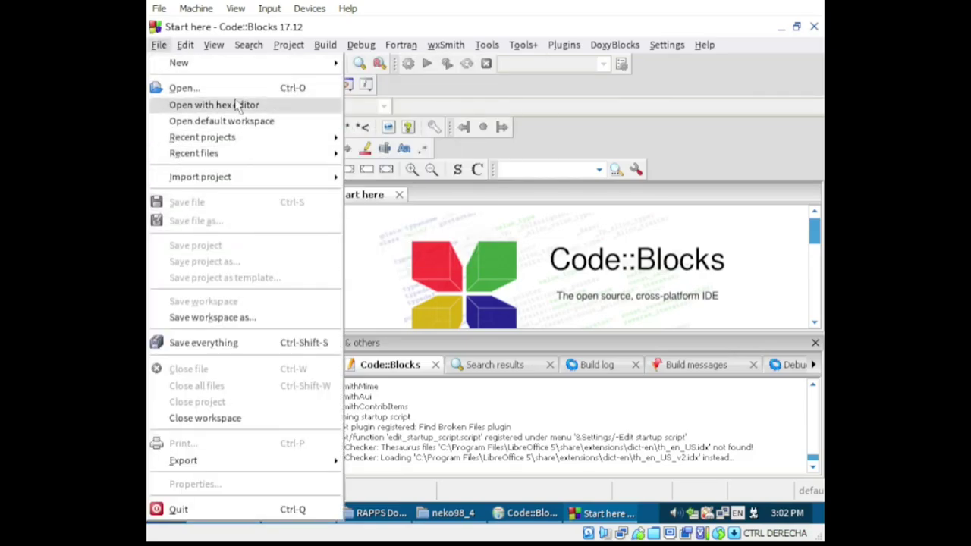
pyautogui.moveTo(227, 67)
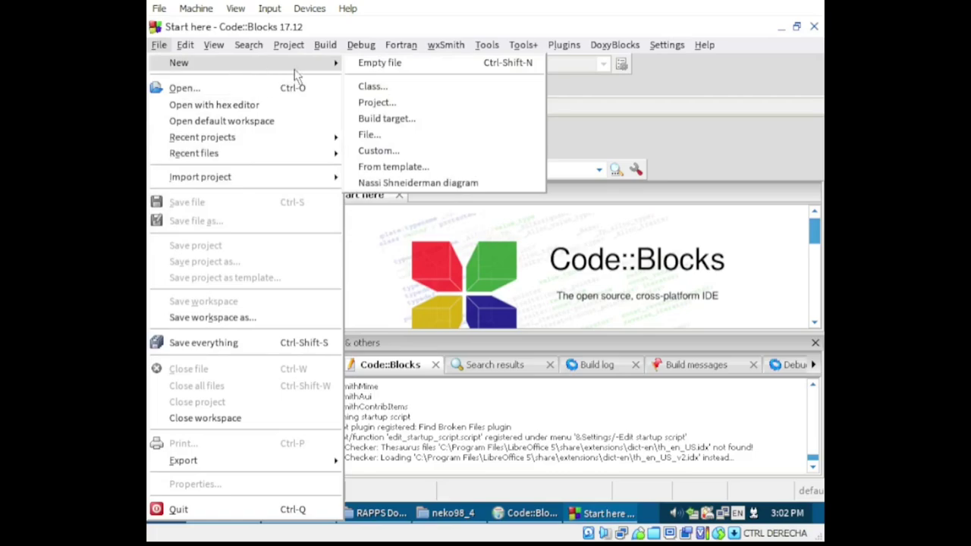
pyautogui.click(428, 102)
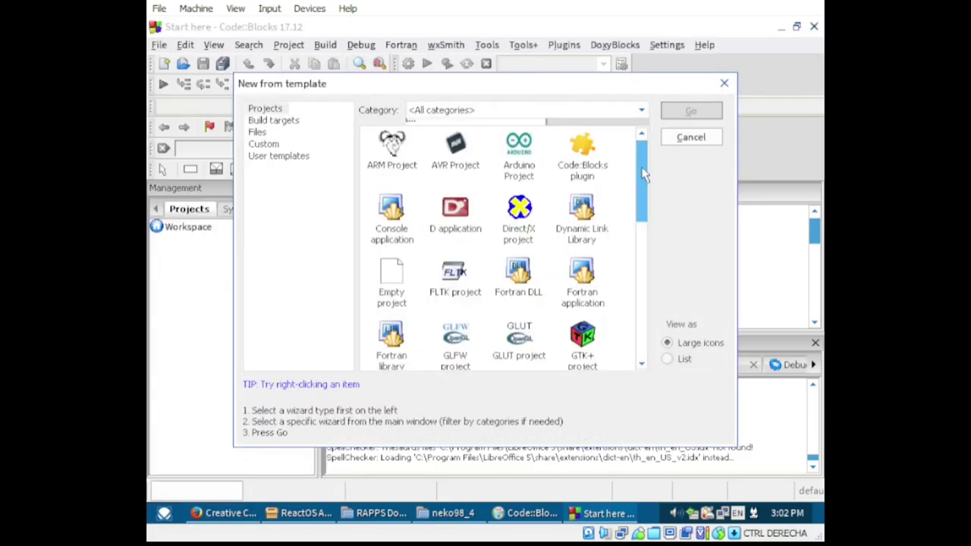
pyautogui.moveTo(644, 173); pyautogui.dragTo(656, 327)
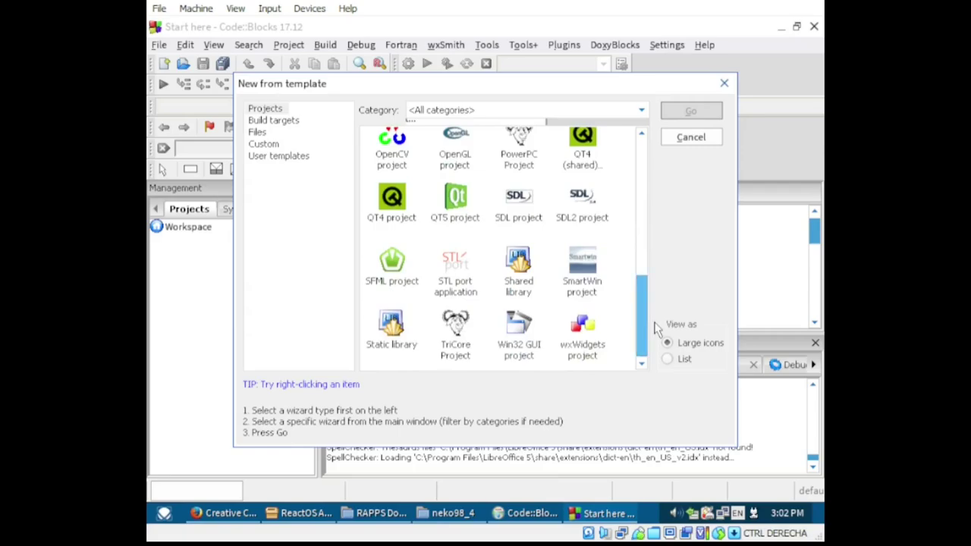
pyautogui.click(519, 339)
pyautogui.doubleClick(519, 339)
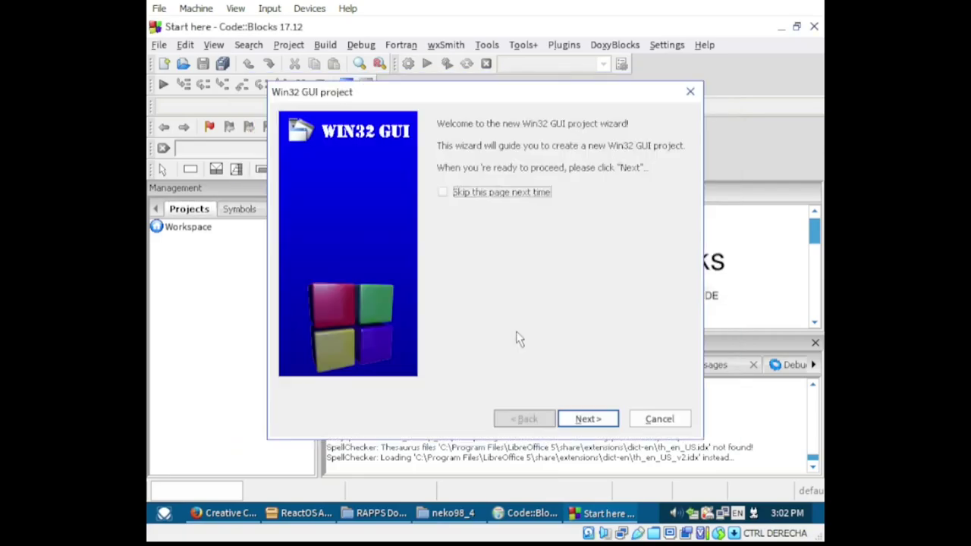
# - Try to create the Win32 GUI project titled Test with the GNU GCC Compiler and the default Debug and Release configurations
pyautogui.click(590, 422)
pyautogui.click(592, 421)
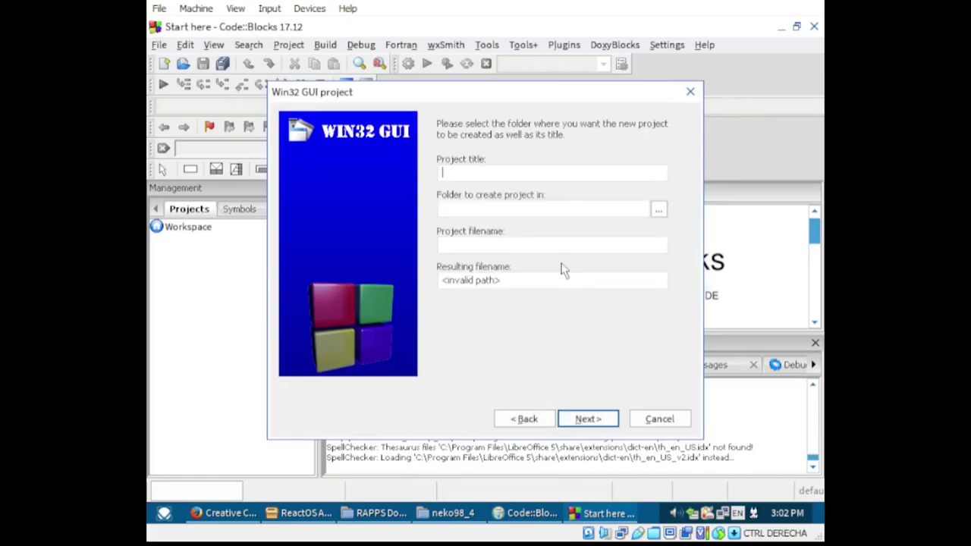
pyautogui.write('Test')
pyautogui.click(594, 426)
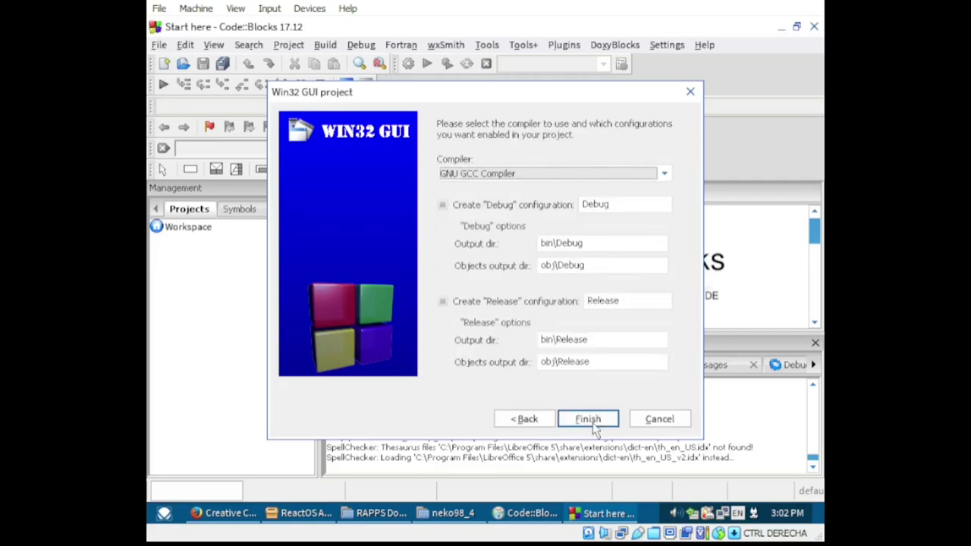
pyautogui.click(594, 426)
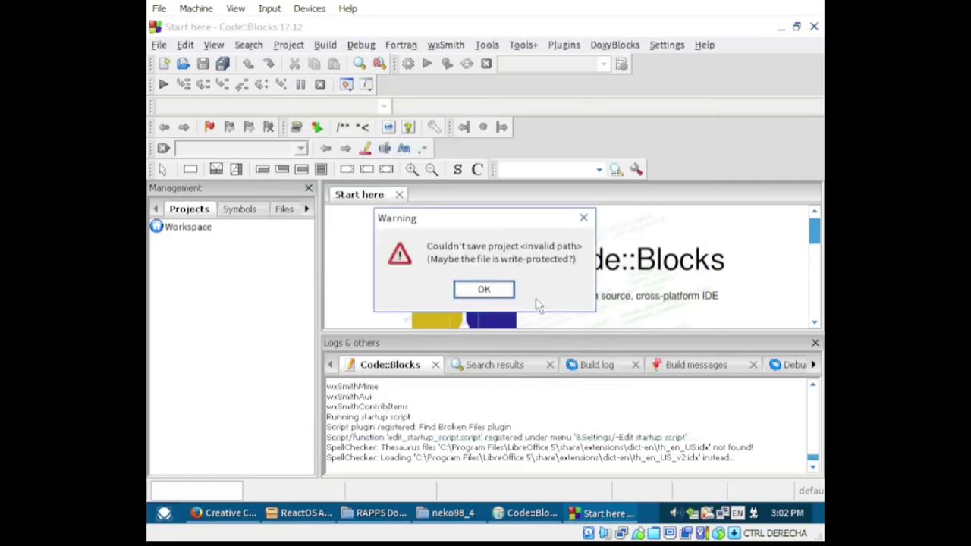
pyautogui.click(505, 293)
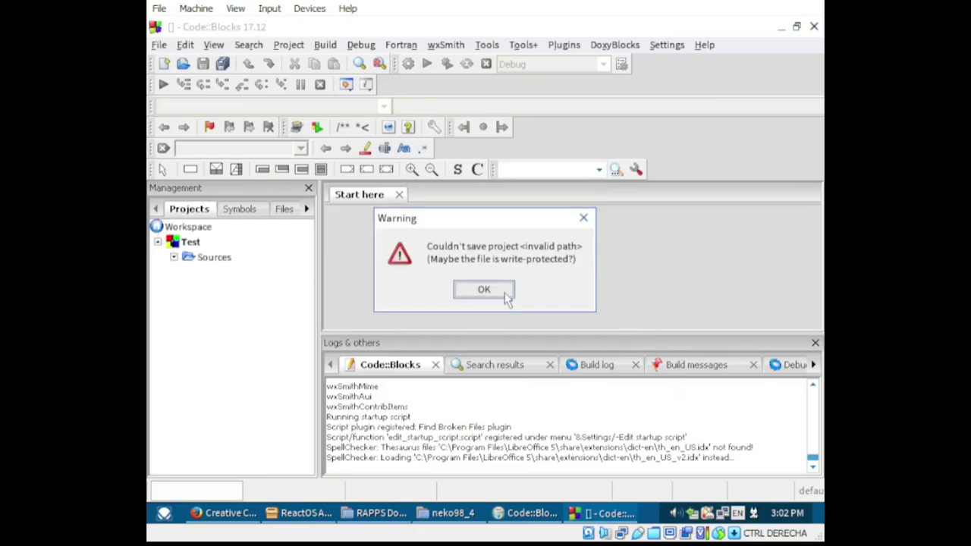
pyautogui.click(505, 293)
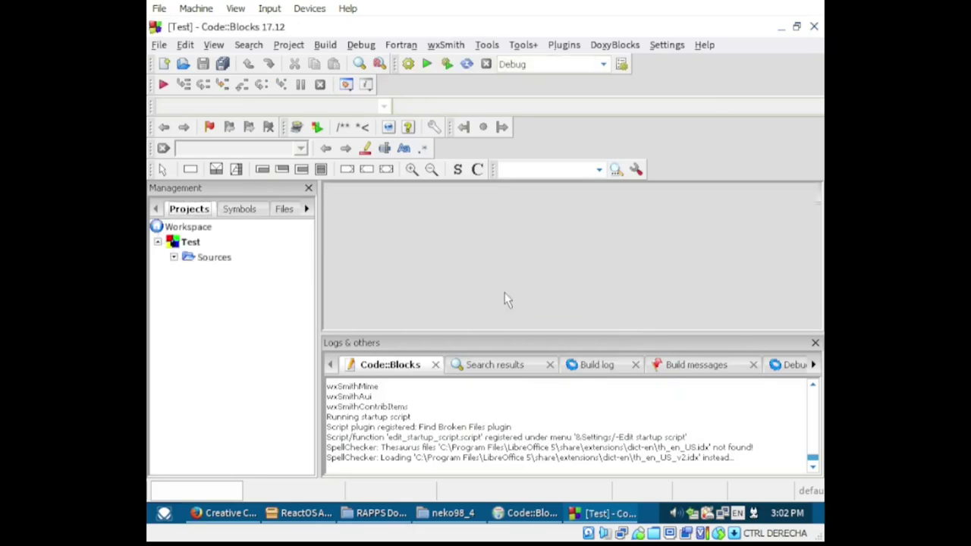
# - Try to open main.cpp from the Test project's Sources, and close the project
pyautogui.doubleClick(202, 259)
pyautogui.doubleClick(231, 275)
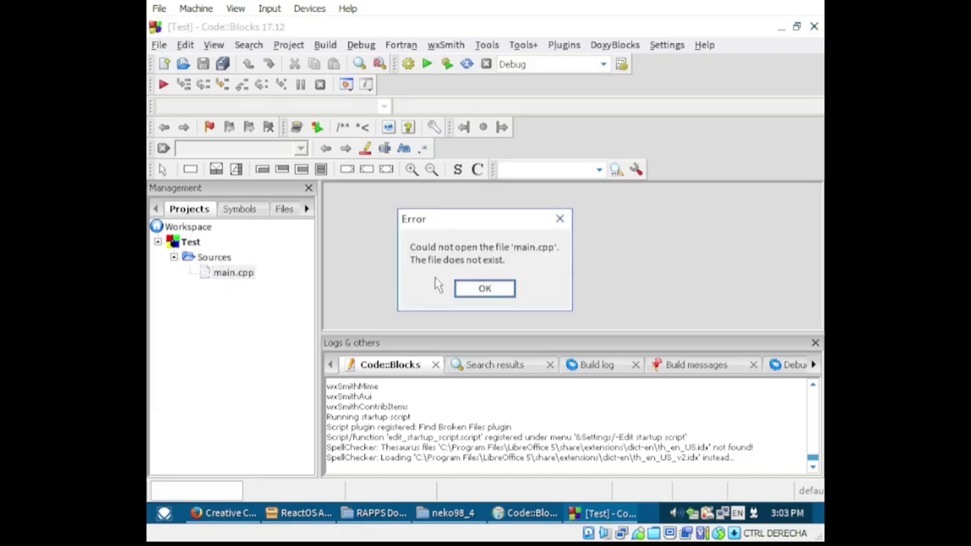
pyautogui.click(484, 288)
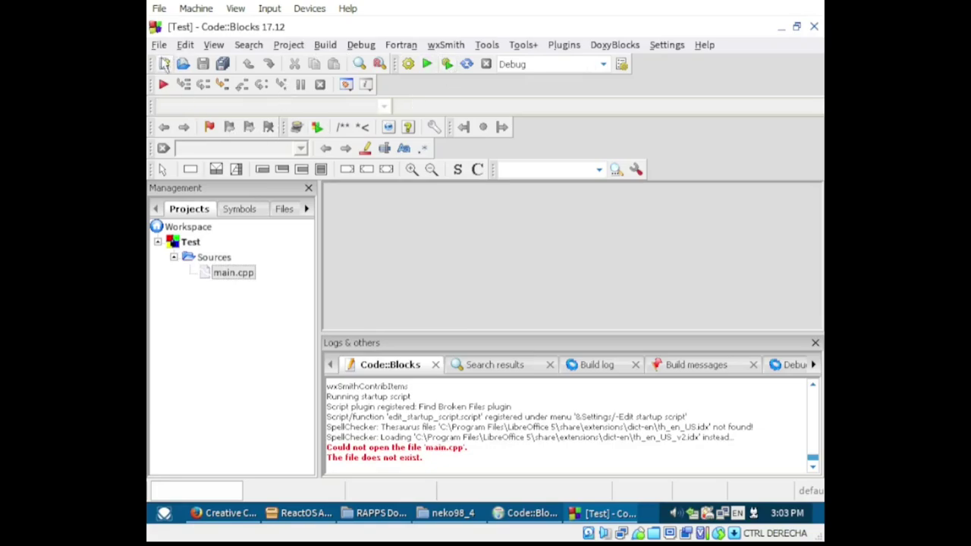
pyautogui.rightClick(194, 249)
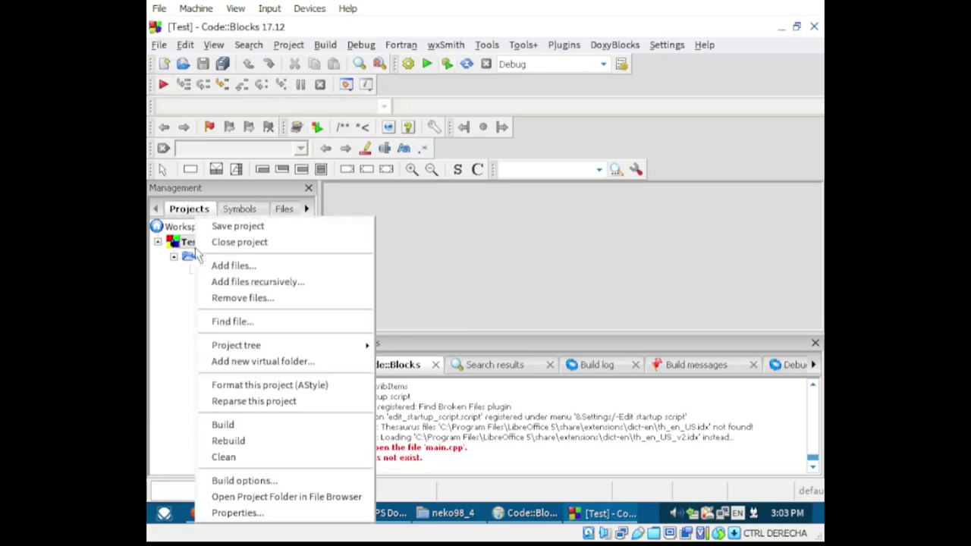
pyautogui.click(240, 242)
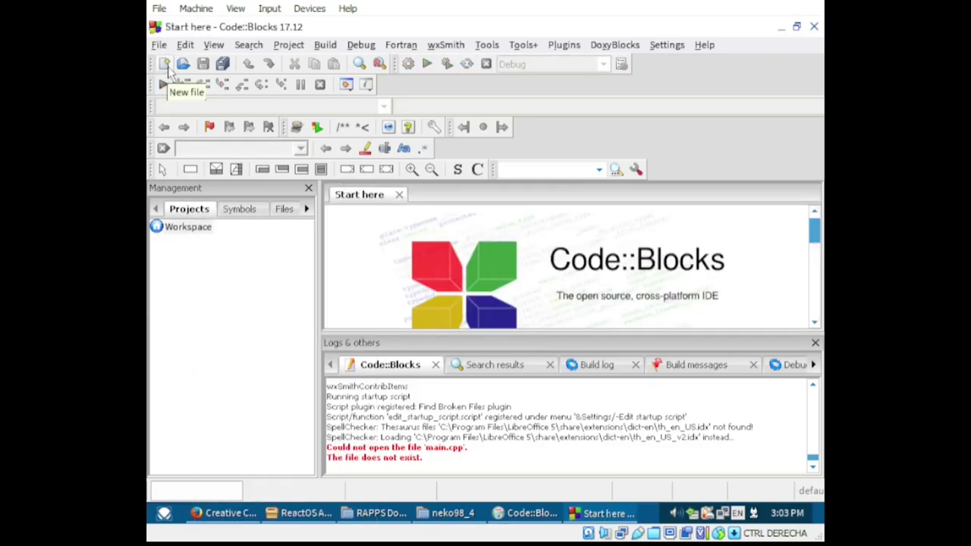
# - Create a new empty file and enter #include iostream on its first line
pyautogui.click(165, 66)
pyautogui.click(188, 73)
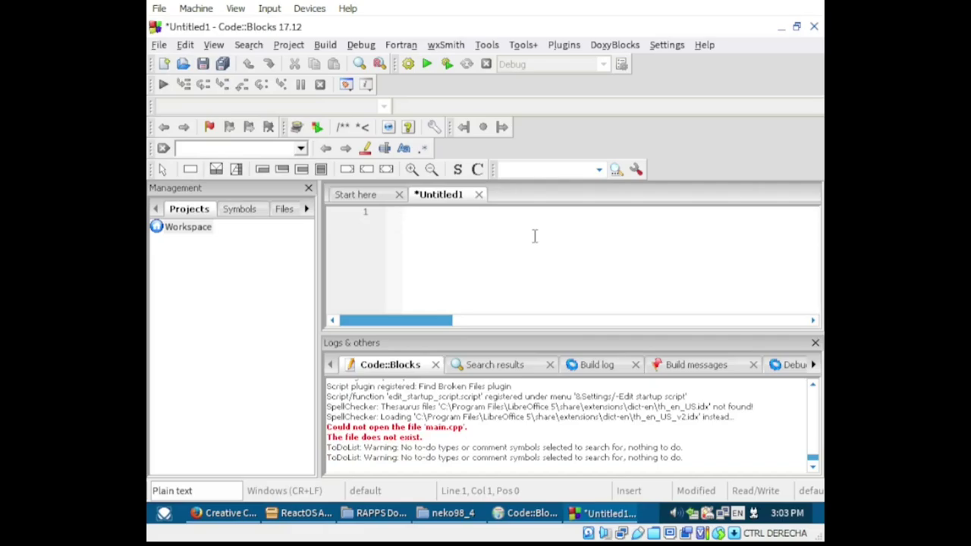
pyautogui.write('#include <')
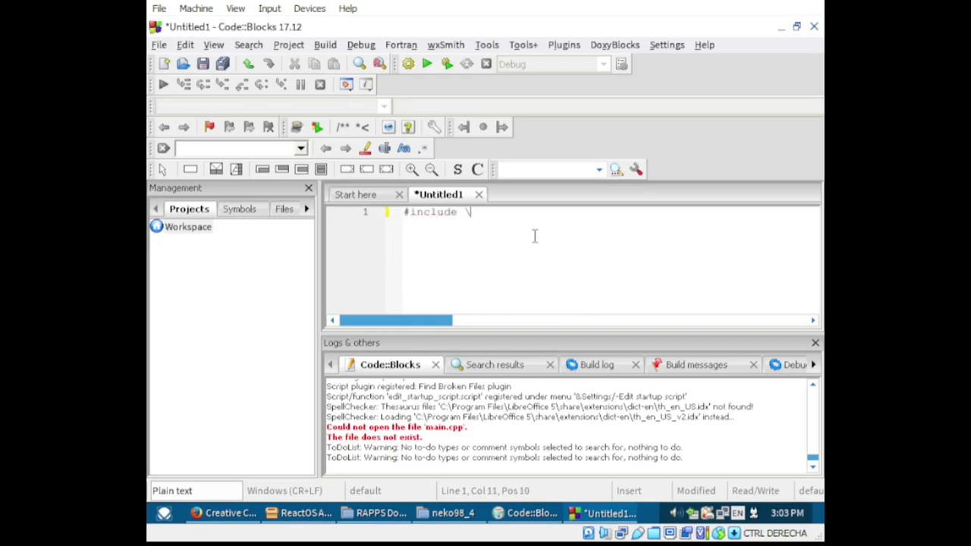
pyautogui.write('iostream')
pyautogui.press('Left')
pyautogui.press('Left')
pyautogui.press('Left')
pyautogui.press('Left')
pyautogui.press('Left')
pyautogui.press('Left')
pyautogui.press('Left')
pyautogui.press('Left')
pyautogui.press('Return')
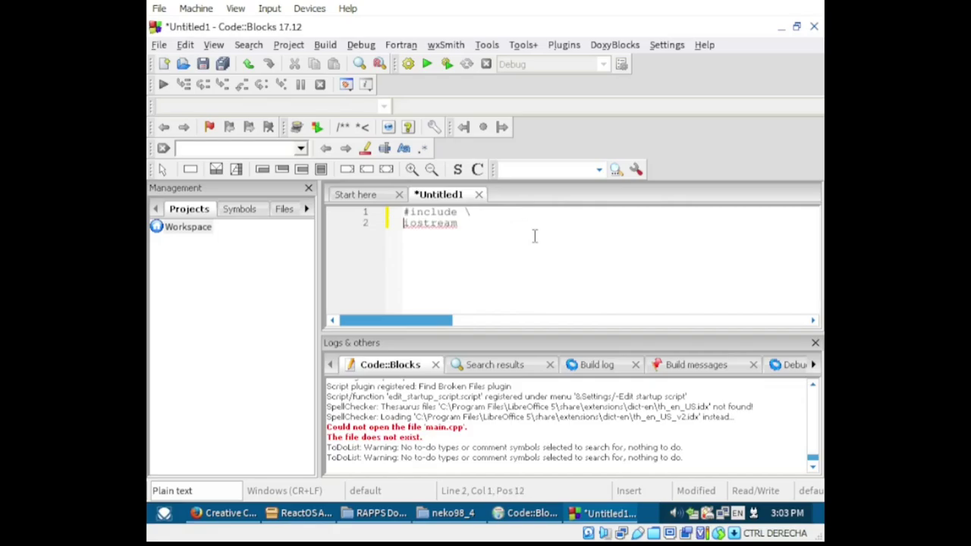
pyautogui.press('BackSpace')
pyautogui.press('BackSpace')
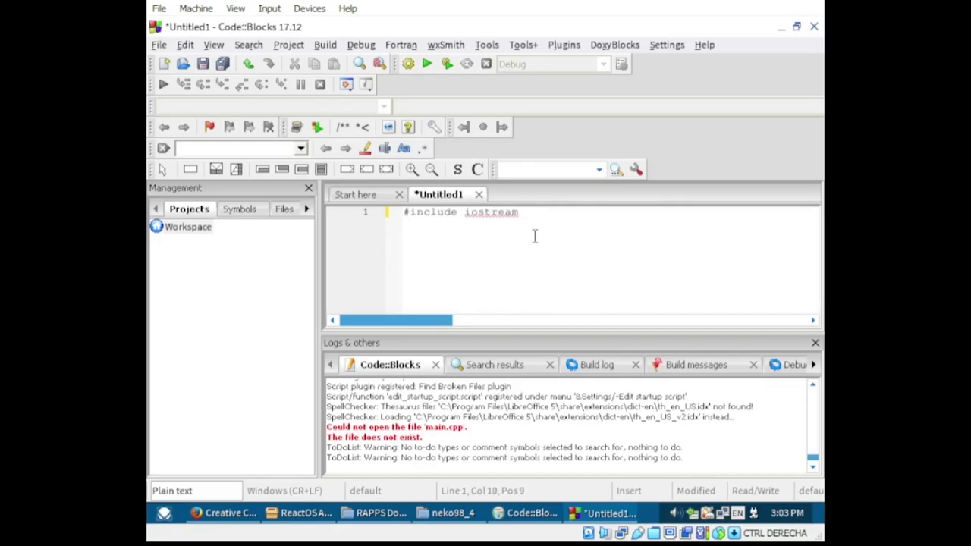
# - Enclose iostream in angle brackets in the include line and leave a blank line below it
pyautogui.write('?')
pyautogui.press('BackSpace')
pyautogui.write('>')
pyautogui.press('BackSpace')
pyautogui.write('.')
pyautogui.press('BackSpace')
pyautogui.write('<')
pyautogui.press('Right')
pyautogui.press('Right')
pyautogui.press('Right')
pyautogui.press('Right')
pyautogui.press('Right')
pyautogui.press('Right')
pyautogui.press('Right')
pyautogui.press('Right')
pyautogui.press('BackSpace')
pyautogui.press('Return')
pyautogui.press('Return')
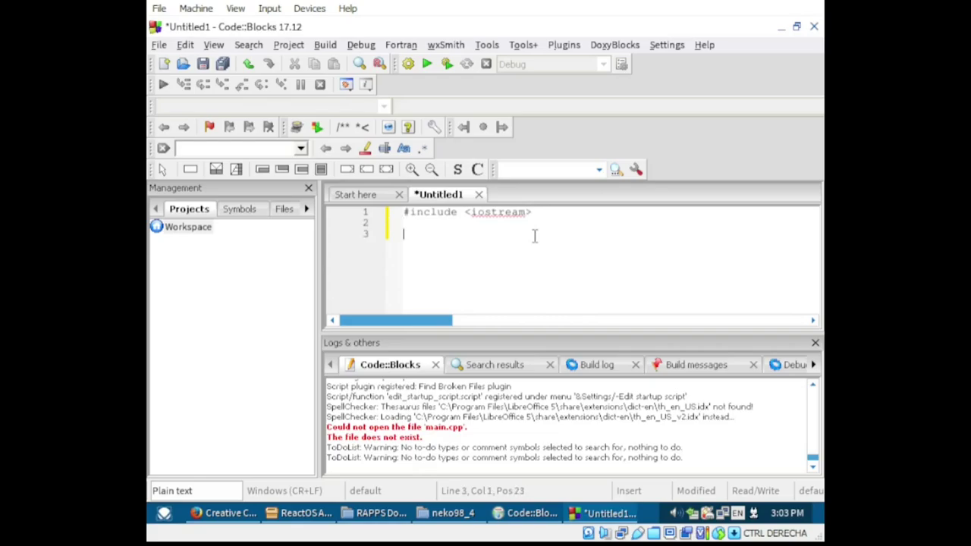
# - Add the statement using namespace std; on line 3, followed by a blank line
pyautogui.write('using na')
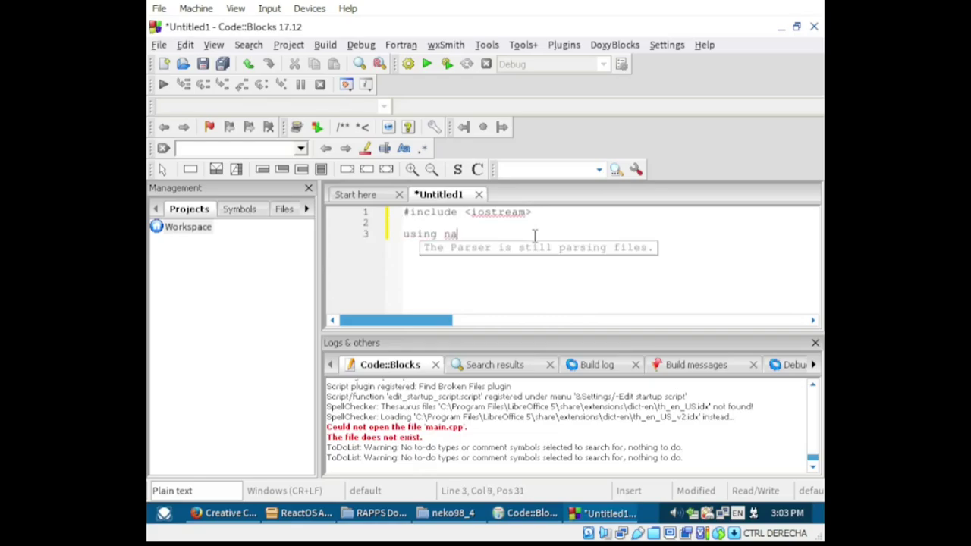
pyautogui.write('mespace ')
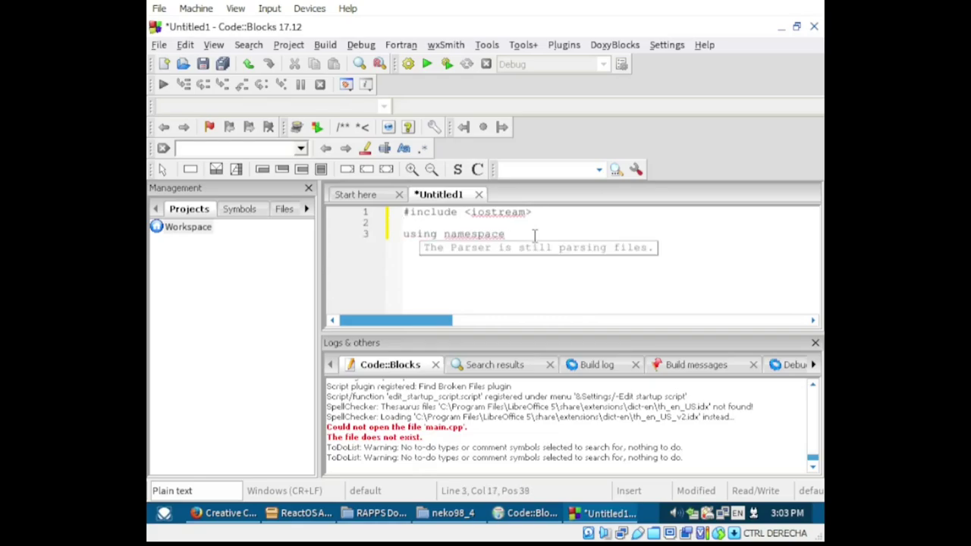
pyautogui.write('std;')
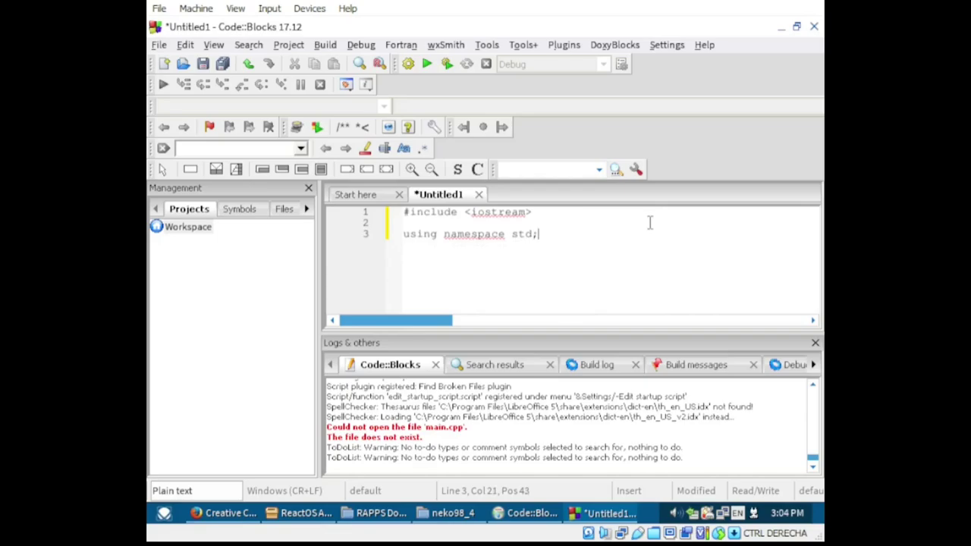
pyautogui.press('Return')
pyautogui.press('Return')
# - Add an int main() function with an empty bracketed body below the namespace statement
pyautogui.write('int ')
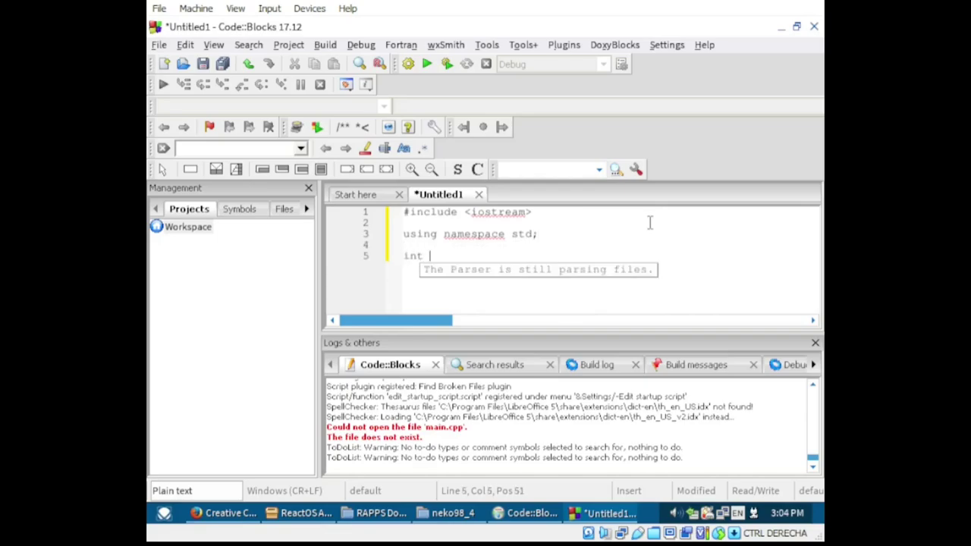
pyautogui.write('main()')
pyautogui.press('Return')
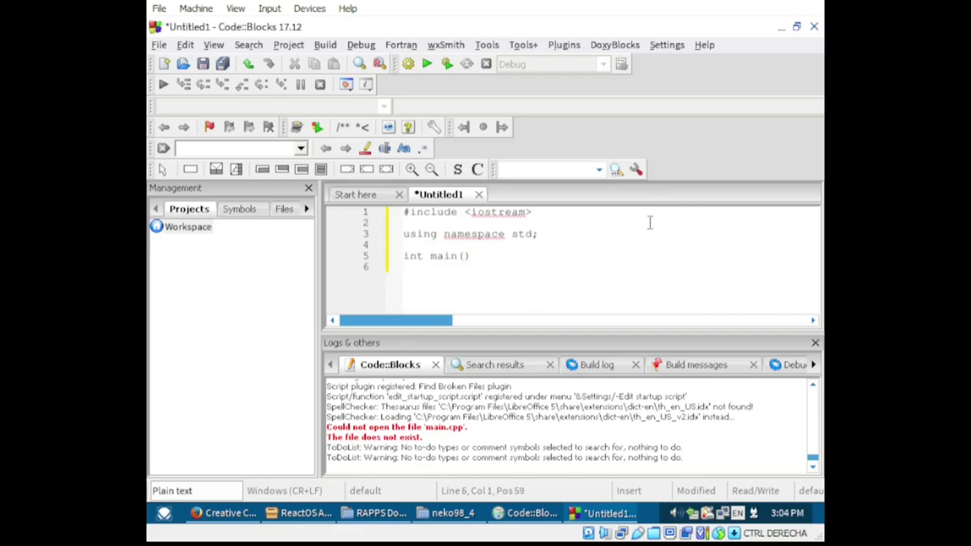
pyautogui.write('{')
pyautogui.press('BackSpace')
pyautogui.write('{')
pyautogui.press('Return')
# - Write the output statement cout<<"HEllo"<<endl; inside the body of main
pyautogui.write('cout\\\\')
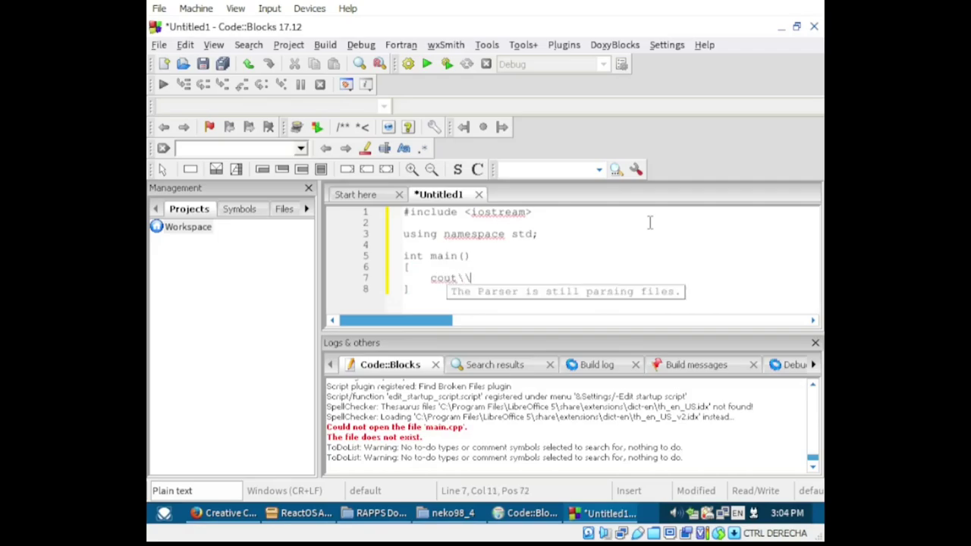
pyautogui.press('BackSpace')
pyautogui.press('BackSpace')
pyautogui.write('\\')
pyautogui.press('BackSpace')
pyautogui.write('>')
pyautogui.press('BackSpace')
pyautogui.write('??')
pyautogui.press('BackSpace')
pyautogui.write('?')
pyautogui.press('BackSpace')
pyautogui.write('?')
pyautogui.press('BackSpace')
pyautogui.press('BackSpace')
pyautogui.write('..')
pyautogui.press('BackSpace')
pyautogui.write('<<"HEl')
pyautogui.write('lo')
pyautogui.write('>')
pyautogui.write('<<')
pyautogui.write('endl;')
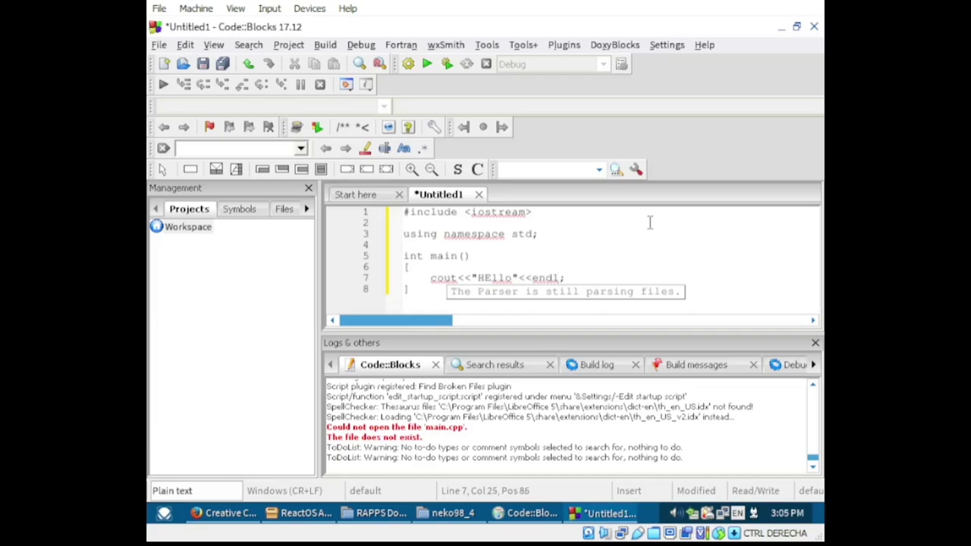
# - Finish the main function with return 0; below the output statement
pyautogui.press('Return')
pyautogui.write('retur')
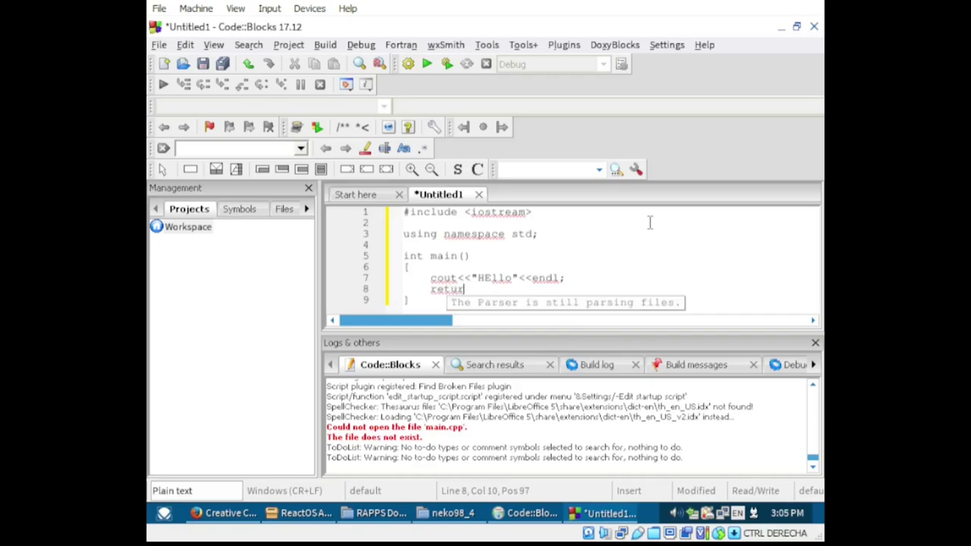
pyautogui.write('n 0;')
pyautogui.press('Down')
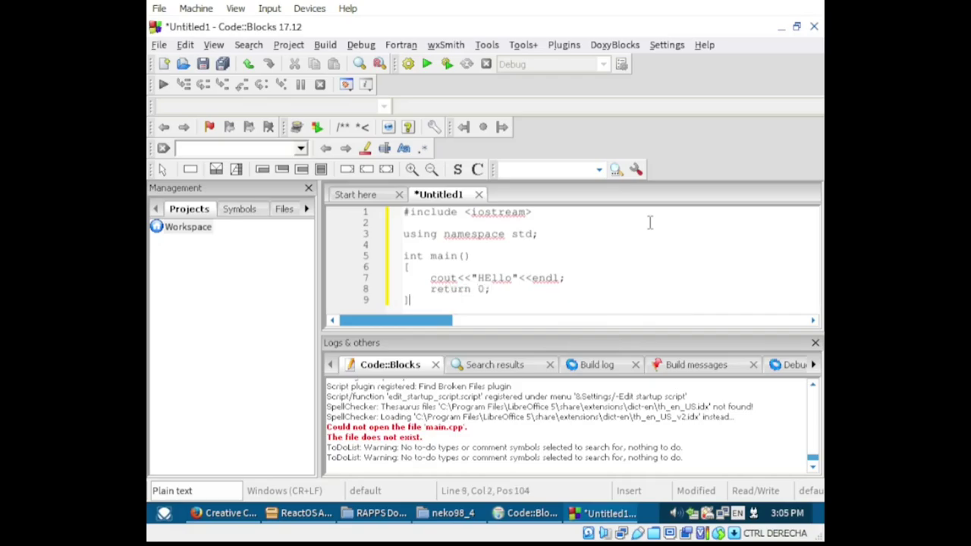
# - Build and run the untitled C++ program, saving it in My Documents under the file name test.cpp
pyautogui.click(428, 65)
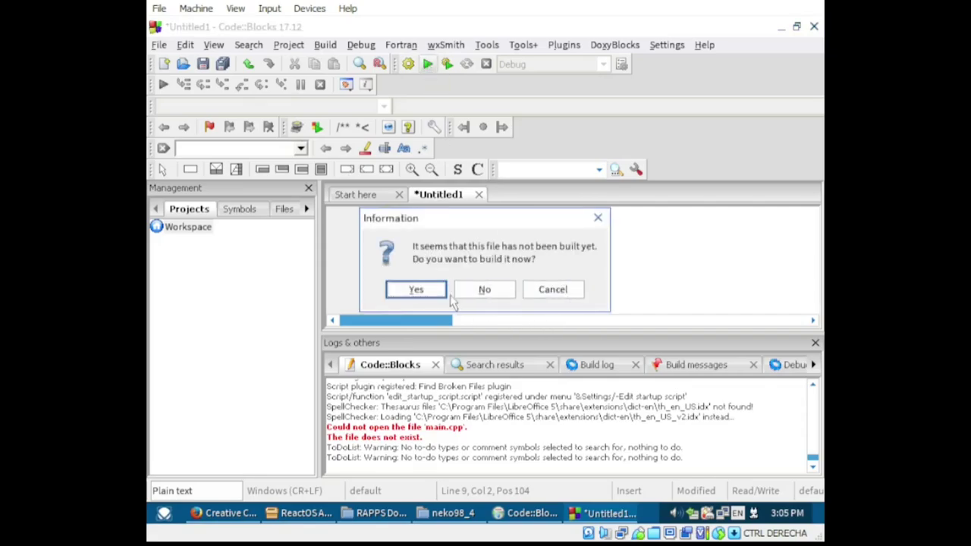
pyautogui.click(417, 289)
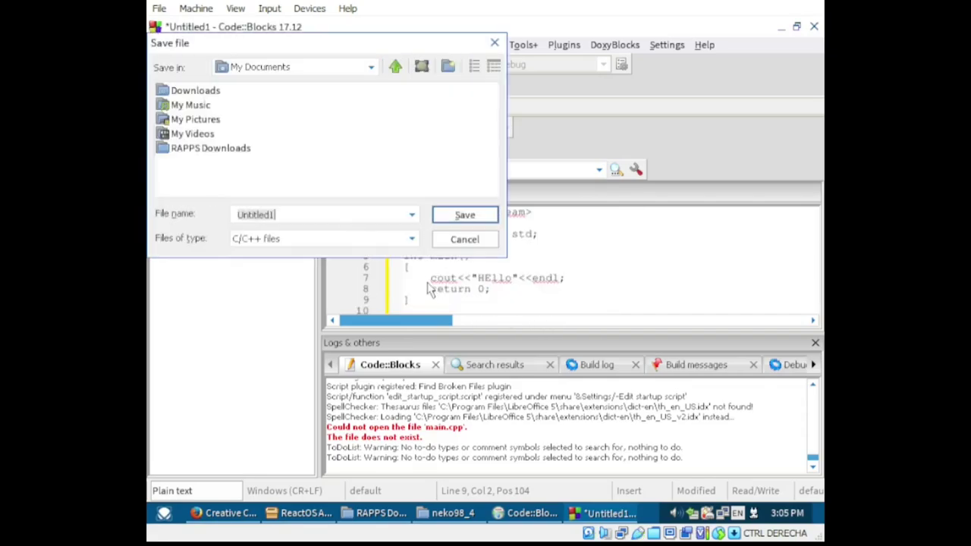
pyautogui.click(299, 218)
pyautogui.moveTo(300, 217); pyautogui.dragTo(226, 218)
pyautogui.write('test.cpp')
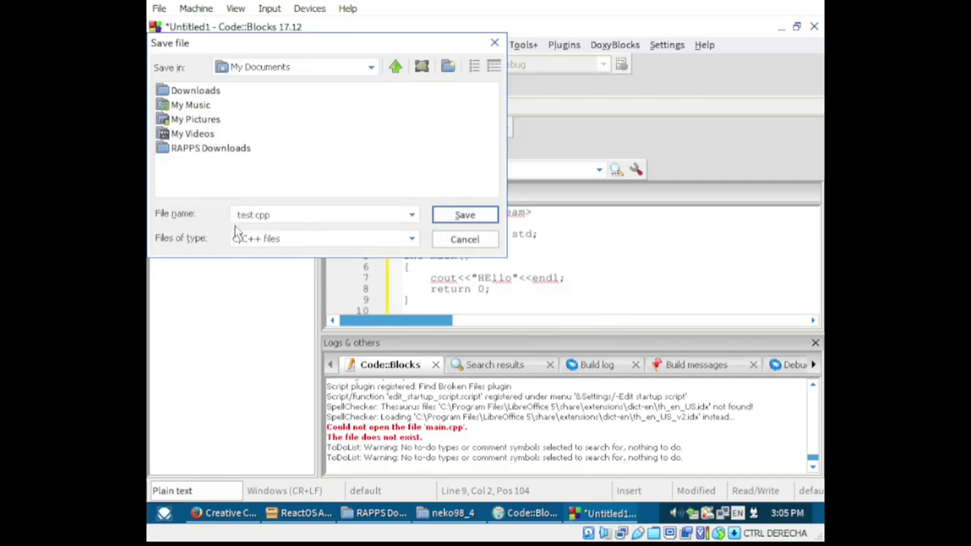
pyautogui.press('Return')
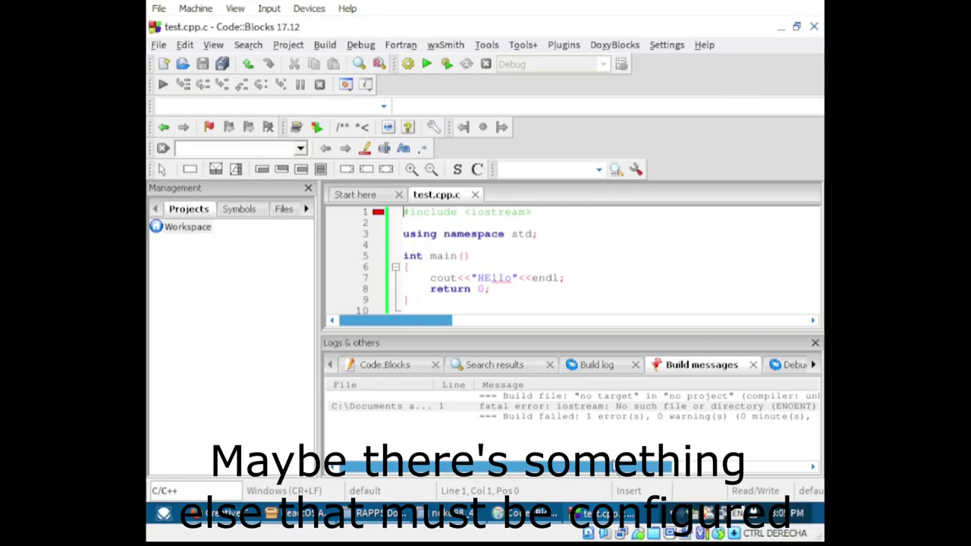
# - Look over the build messages and compile only the current source file
pyautogui.moveTo(613, 467); pyautogui.dragTo(537, 452)
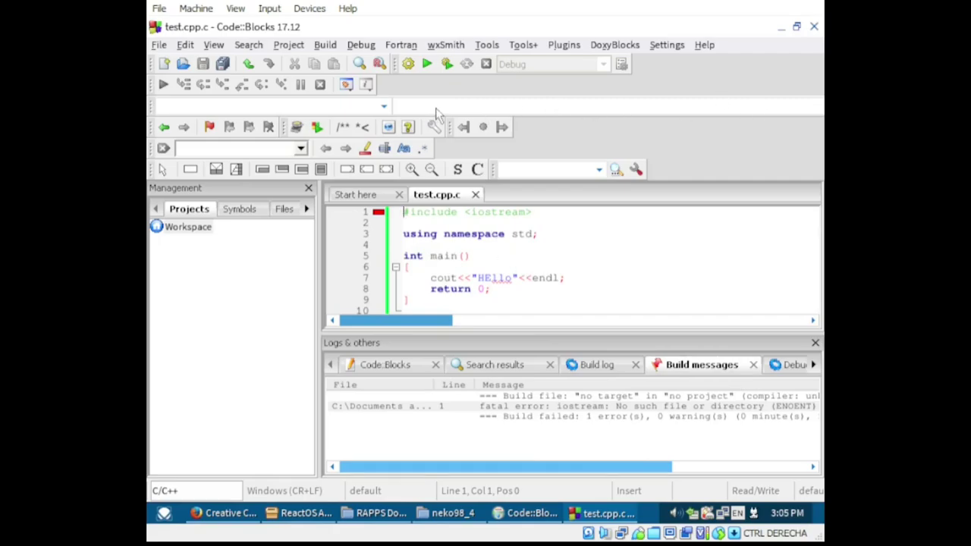
pyautogui.click(326, 45)
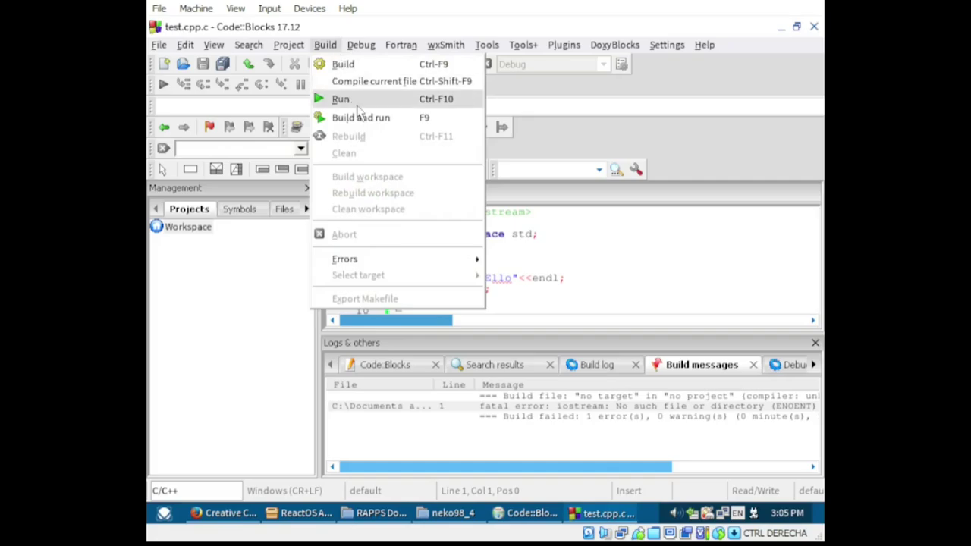
pyautogui.moveTo(431, 265)
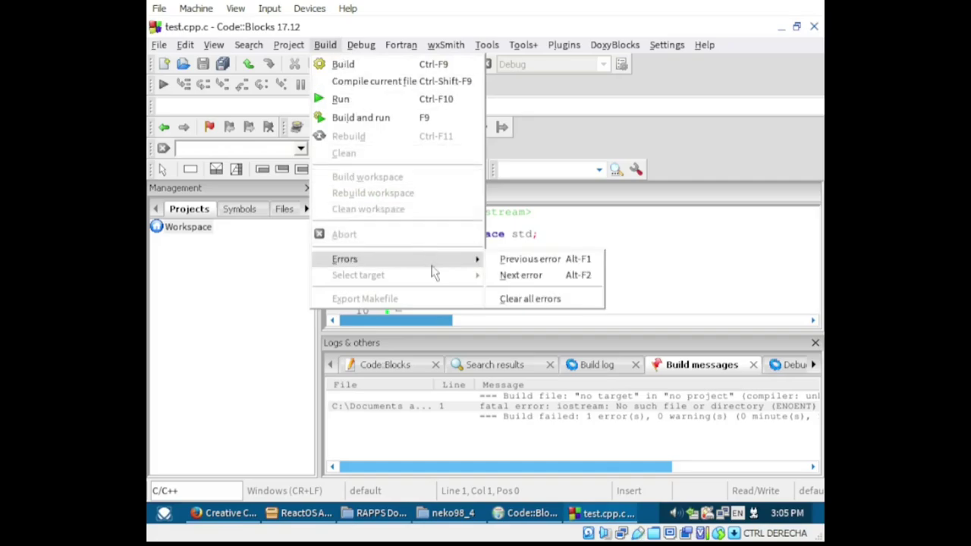
pyautogui.click(397, 87)
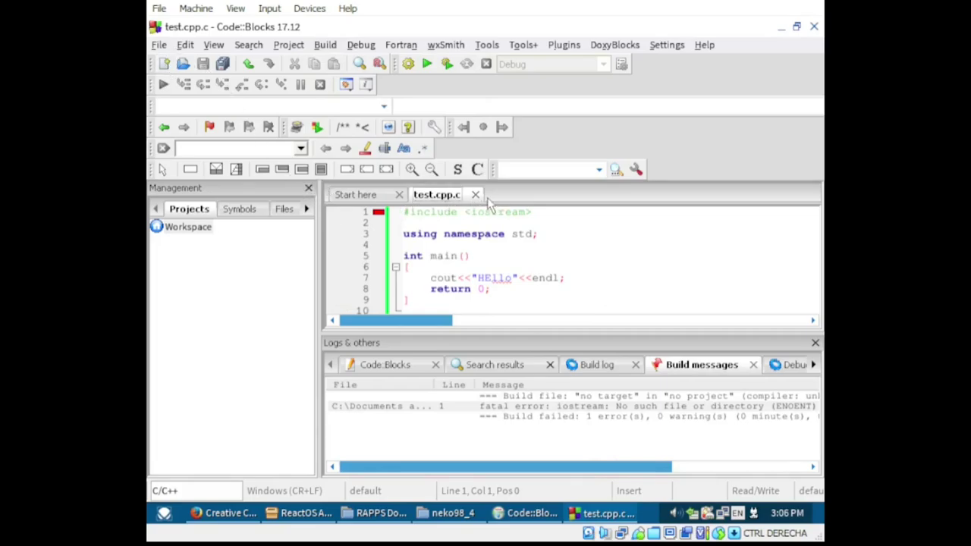
# - Open the properties of the test.cpp.c file and examine its absolute file name and build settings
pyautogui.rightClick(455, 197)
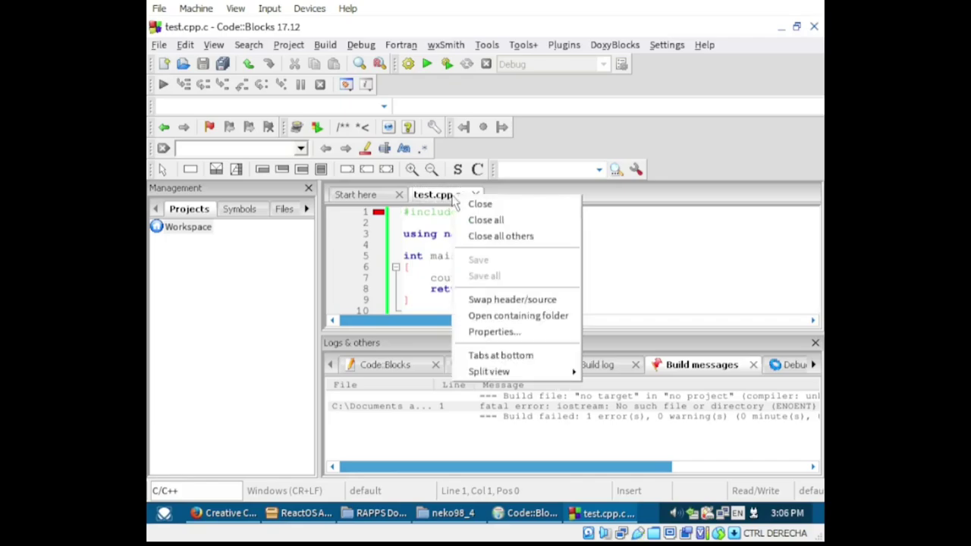
pyautogui.click(503, 335)
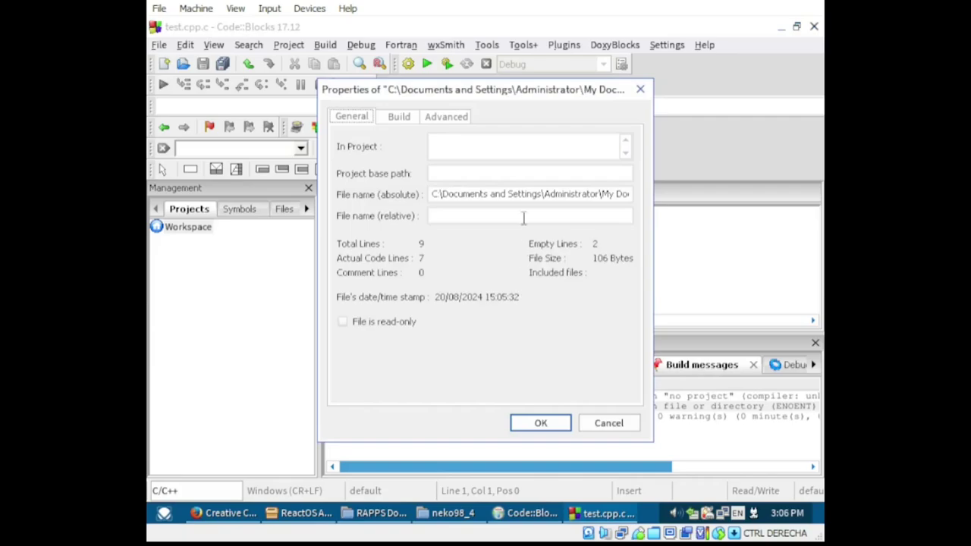
pyautogui.moveTo(524, 195); pyautogui.dragTo(640, 199)
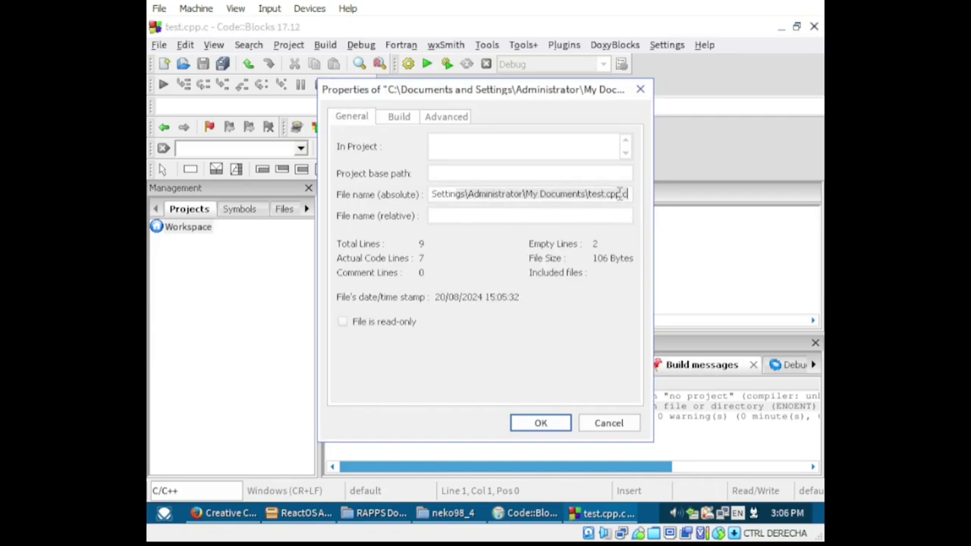
pyautogui.click(623, 195)
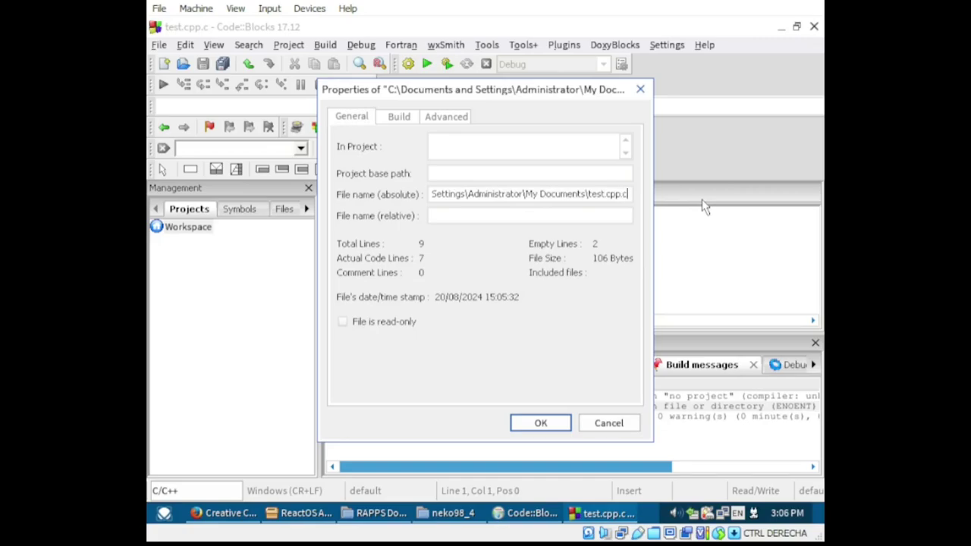
pyautogui.click(399, 123)
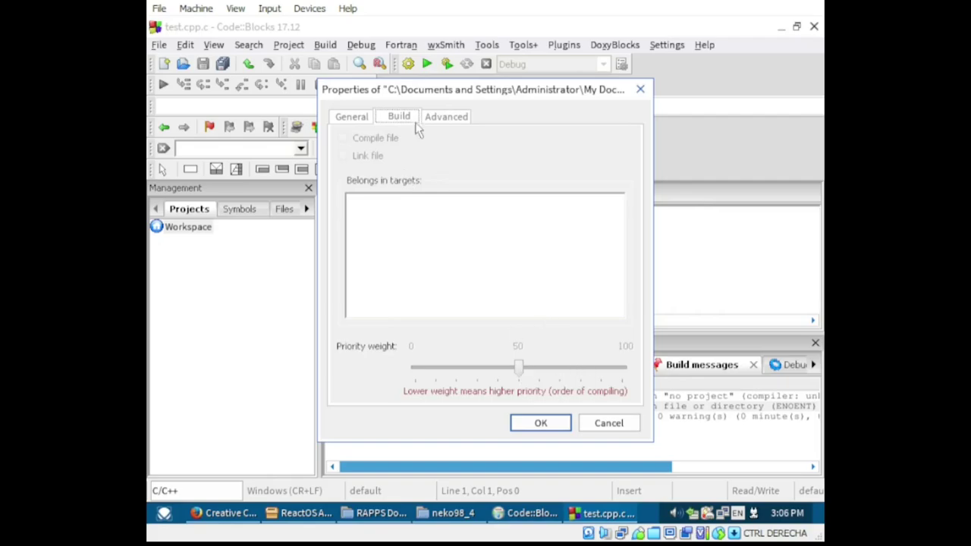
pyautogui.click(364, 121)
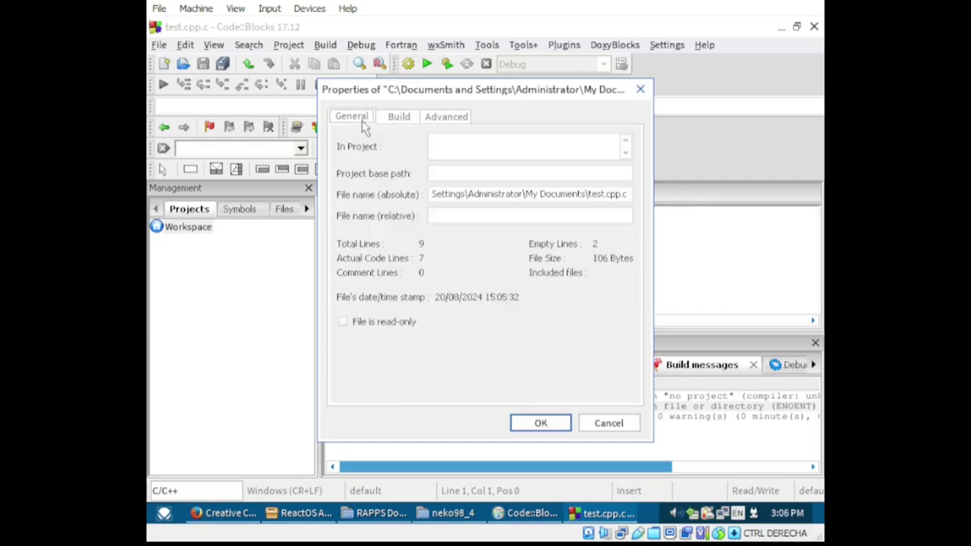
# - Check the advanced file properties for a selectable custom build compiler, and close the properties dialog
pyautogui.click(446, 121)
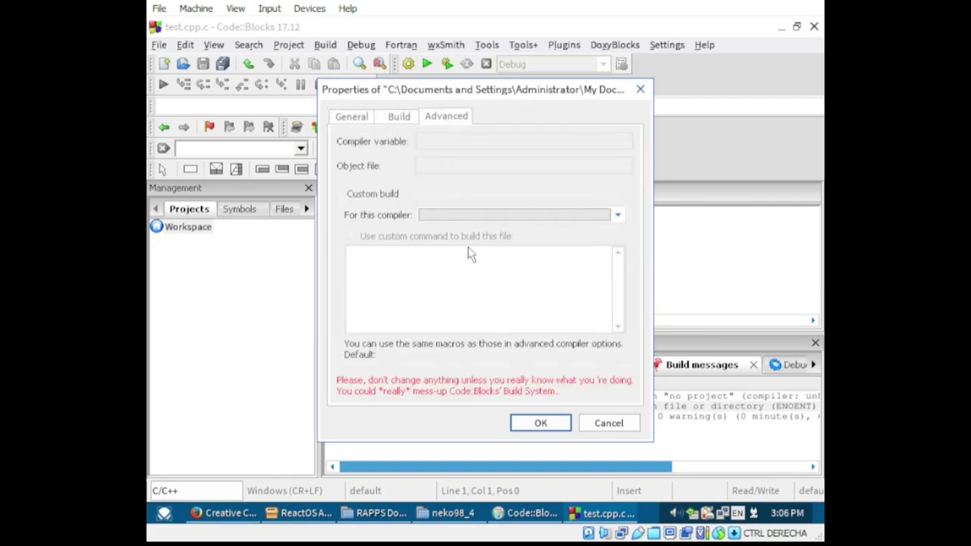
pyautogui.click(492, 215)
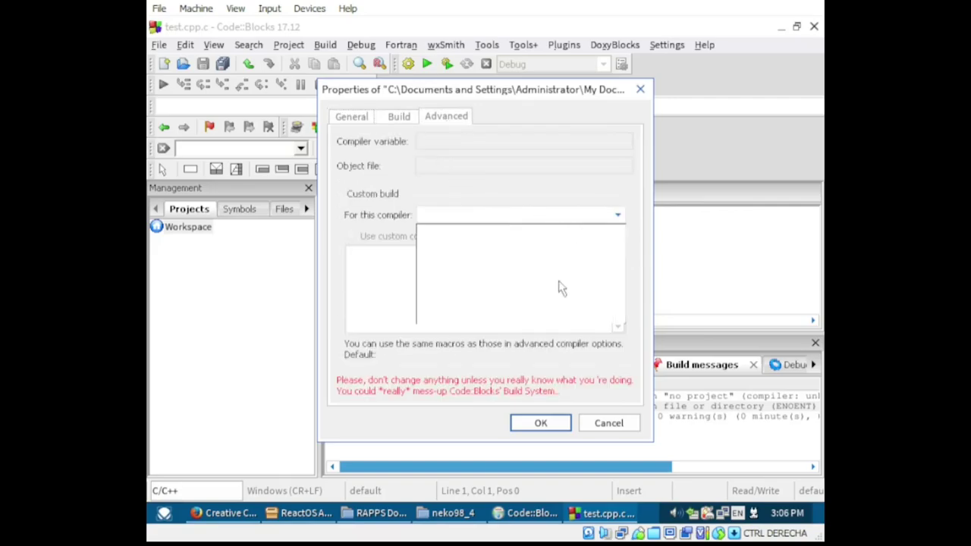
pyautogui.click(619, 216)
pyautogui.click(618, 217)
pyautogui.click(381, 270)
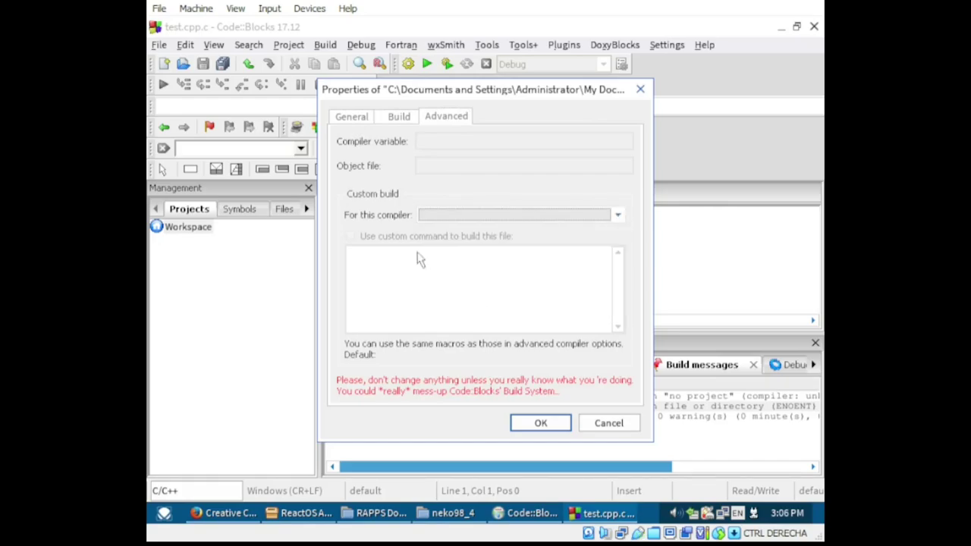
pyautogui.click(500, 219)
pyautogui.click(539, 424)
pyautogui.click(540, 423)
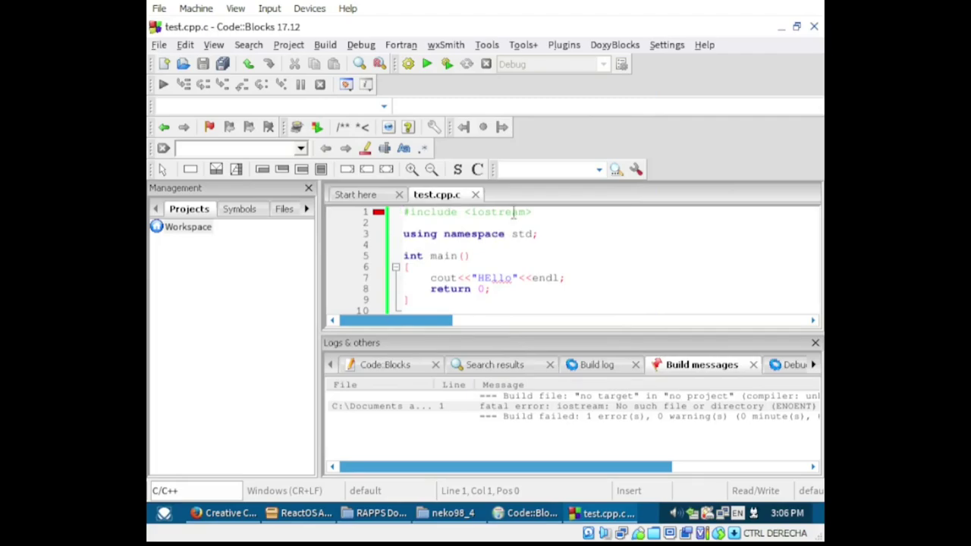
# - Run the program again, agreeing to build it first, and set a breakpoint on line 1
pyautogui.click(429, 67)
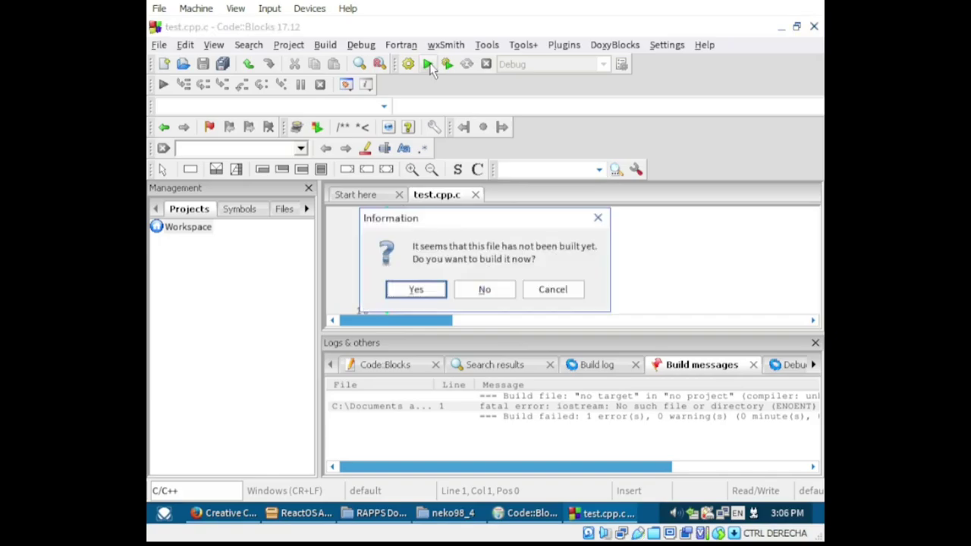
pyautogui.click(431, 290)
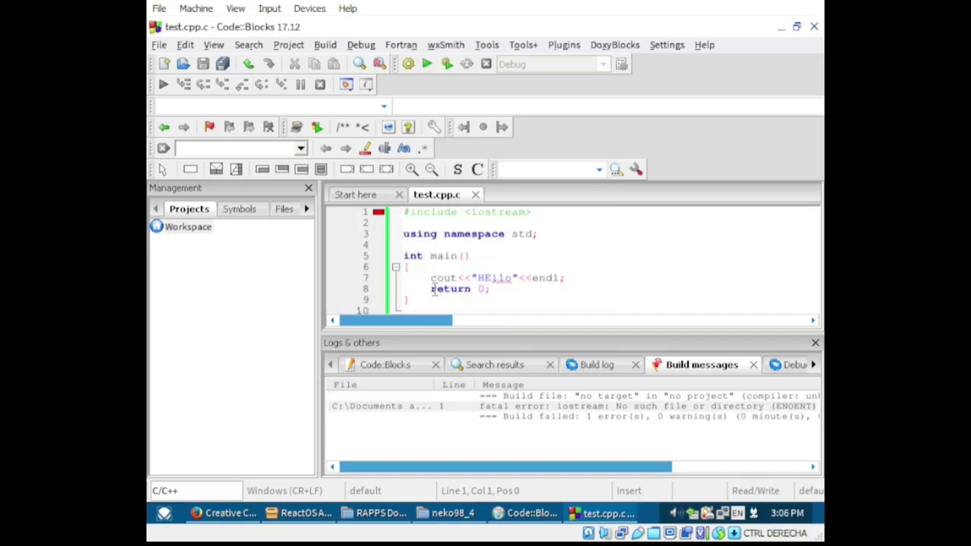
pyautogui.click(378, 213)
pyautogui.click(541, 234)
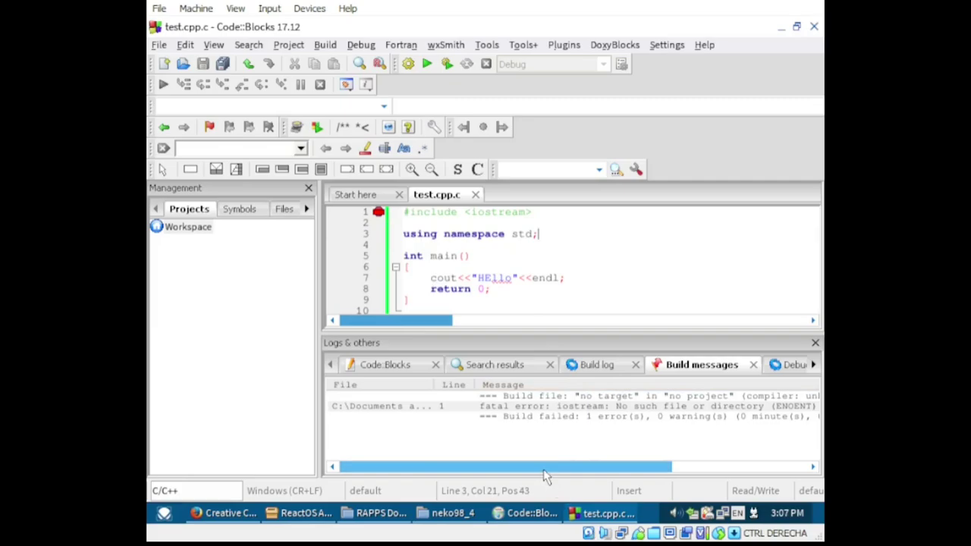
pyautogui.moveTo(545, 477); pyautogui.dragTo(448, 476)
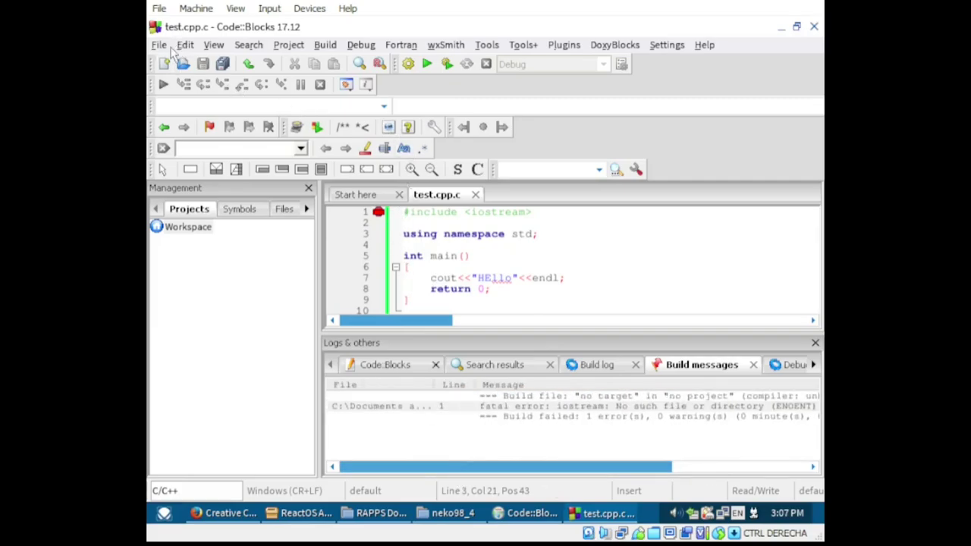
# - Close Code::Blocks without saving the changed layout, and finish its setup wizard
pyautogui.click(810, 31)
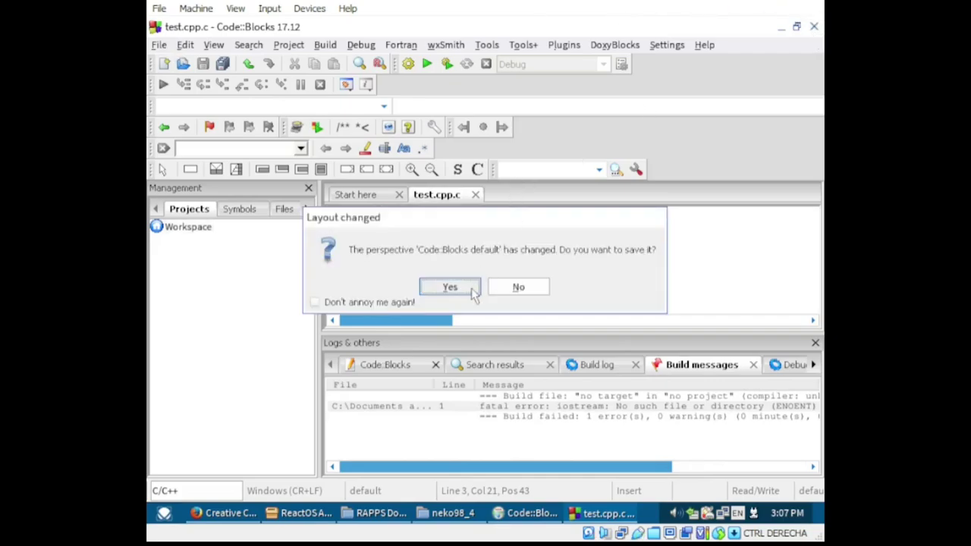
pyautogui.click(514, 289)
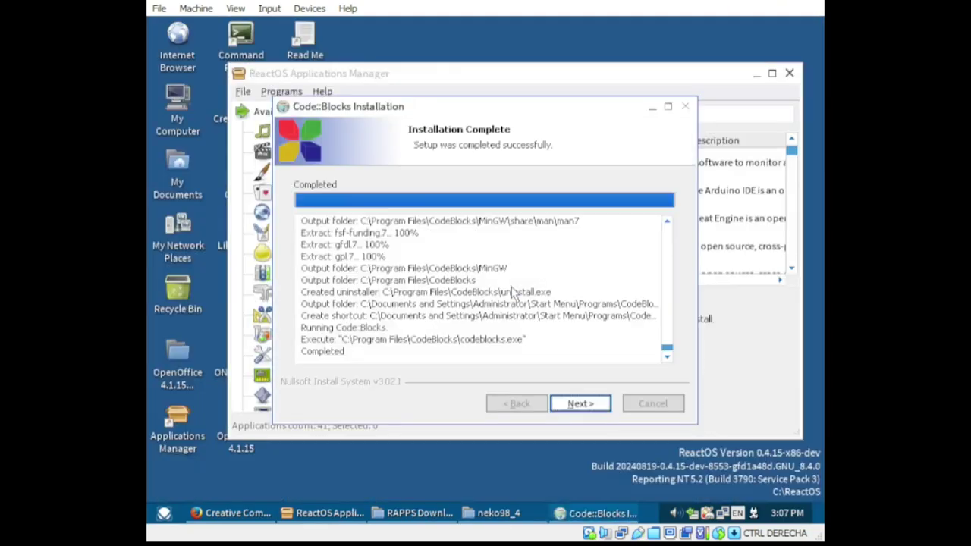
pyautogui.click(598, 406)
pyautogui.click(598, 407)
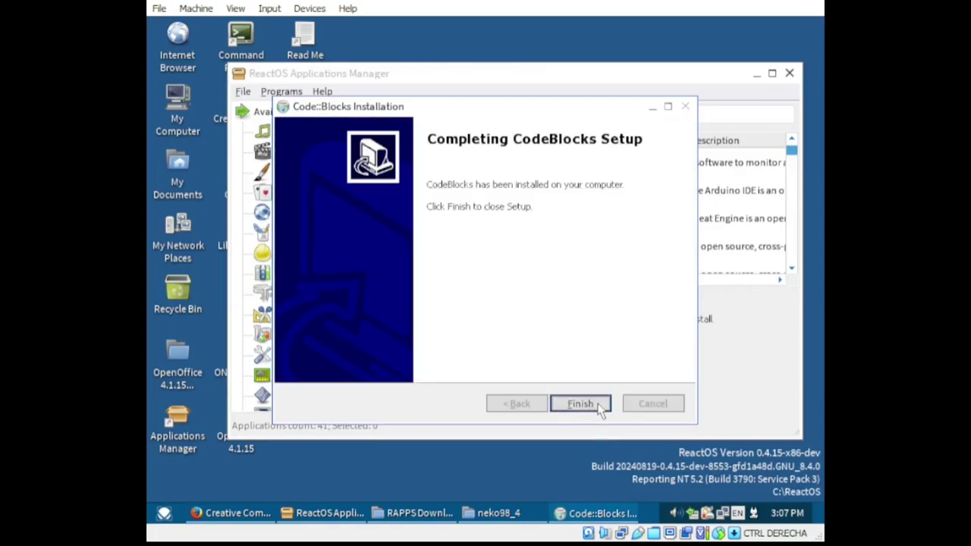
# - Start installing Orwell Dev-C++ TDM GCC x64 from the Development category, with English as the installer language
pyautogui.scroll(-1, 500, 235)
pyautogui.scroll(-4, 501, 235)
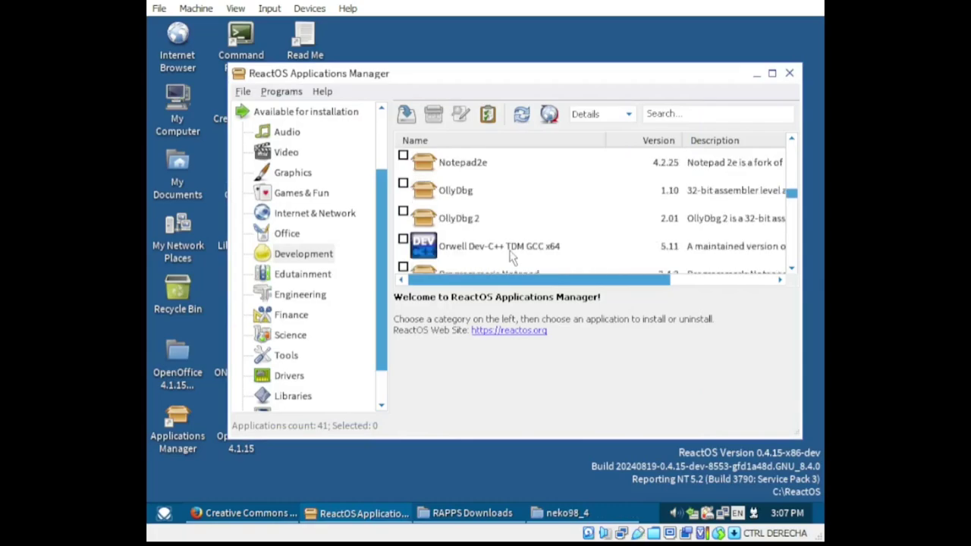
pyautogui.doubleClick(510, 255)
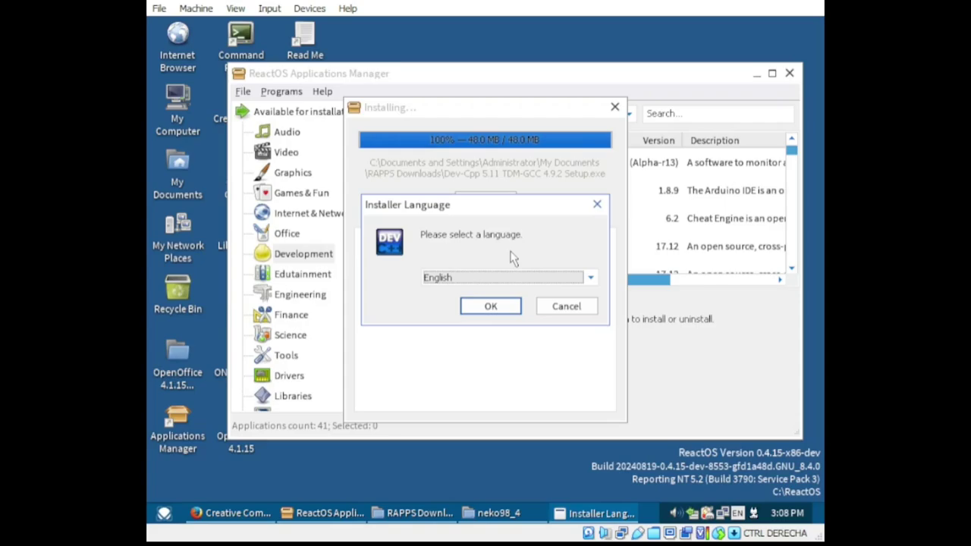
pyautogui.click(490, 307)
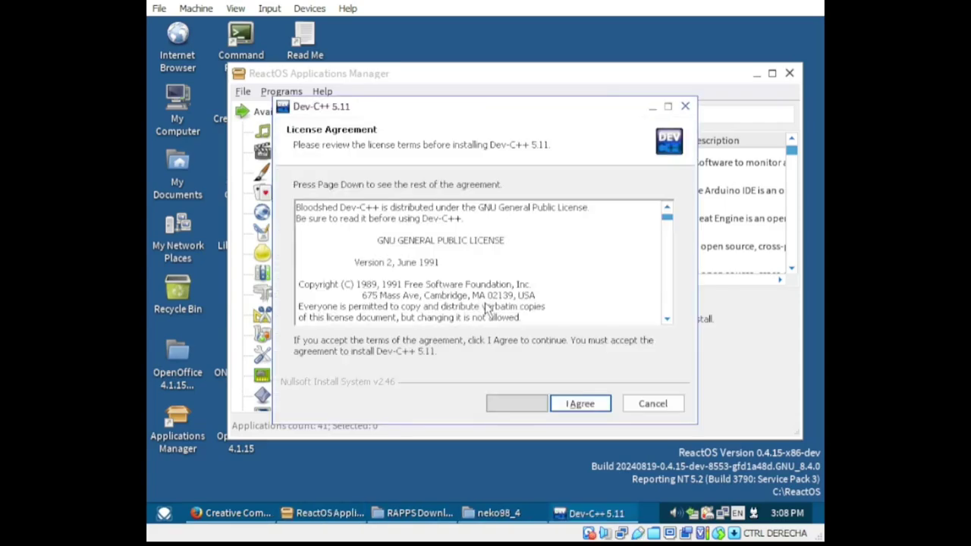
# - Accept the licence and install the Full type of Dev-C++ 5.11 into C:\Program Files\Dev-Cpp, finishing the setup
pyautogui.click(581, 405)
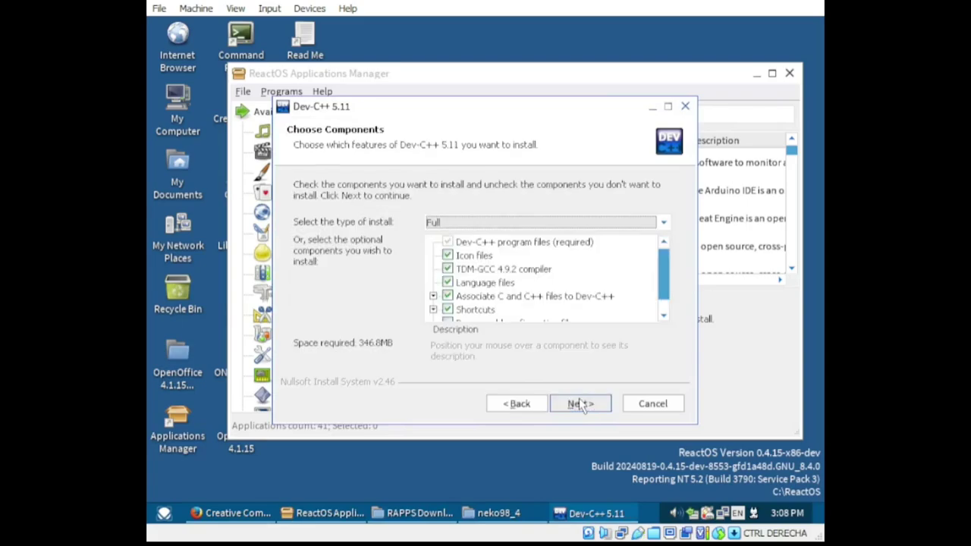
pyautogui.click(580, 404)
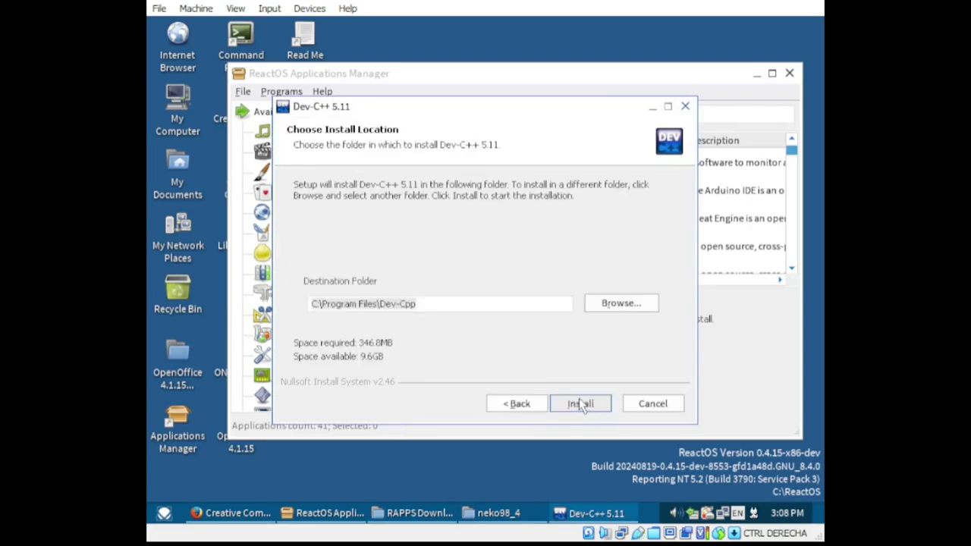
pyautogui.click(580, 405)
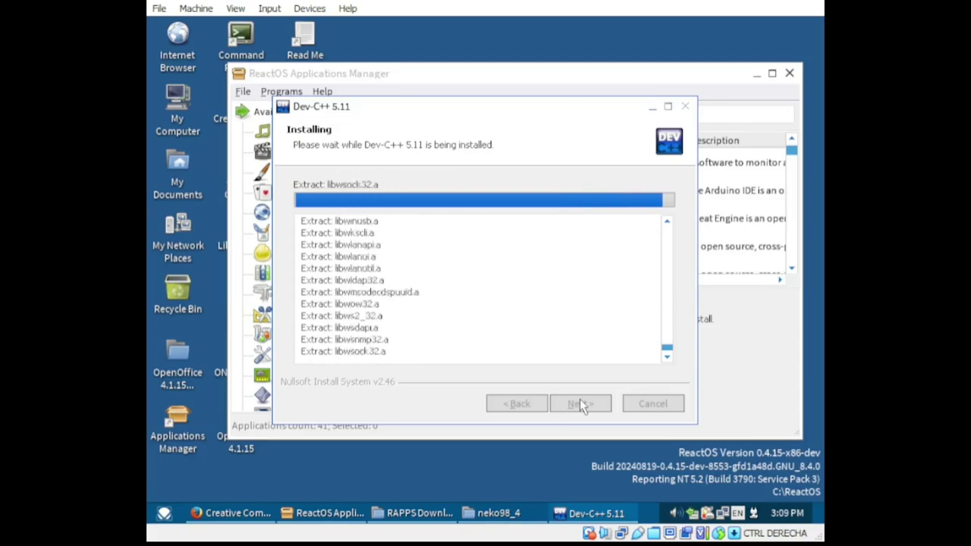
pyautogui.click(580, 404)
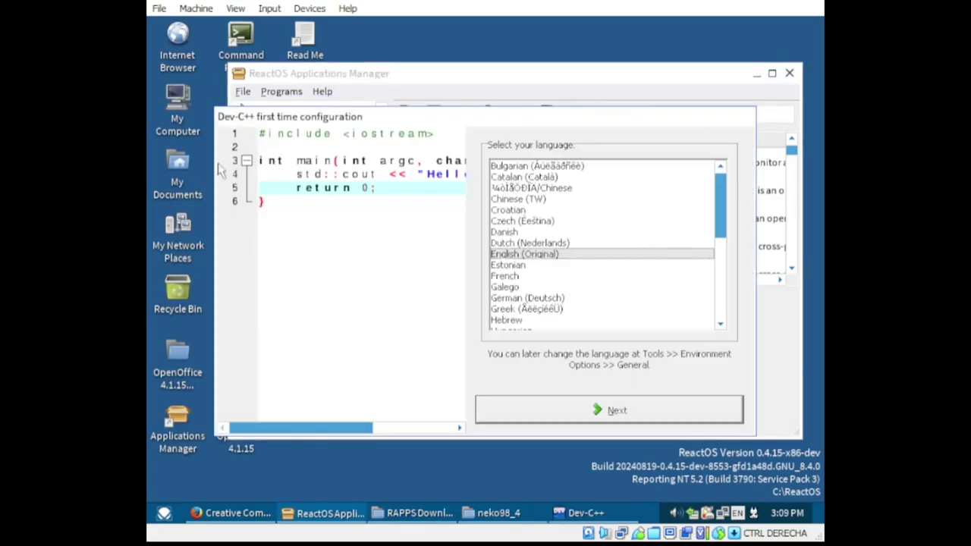
# - Complete the Dev-C++ first-time configuration in English (Original), and let it replace the missing library directories with the default paths
pyautogui.click(514, 409)
pyautogui.click(513, 410)
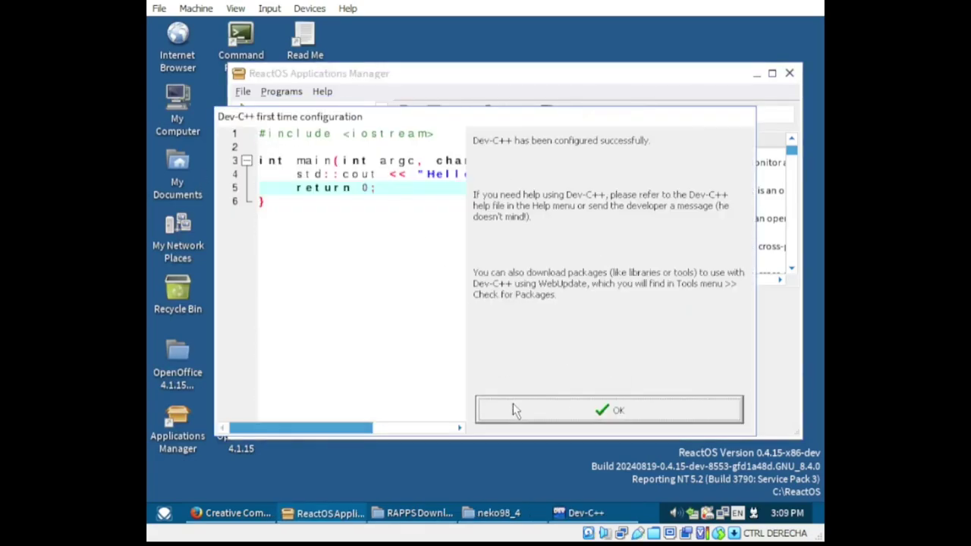
pyautogui.click(514, 410)
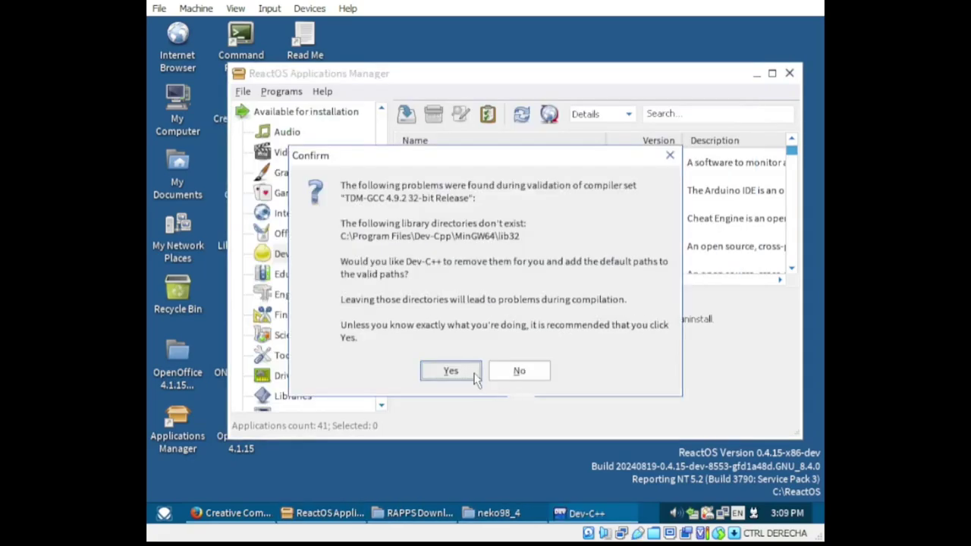
pyautogui.click(450, 371)
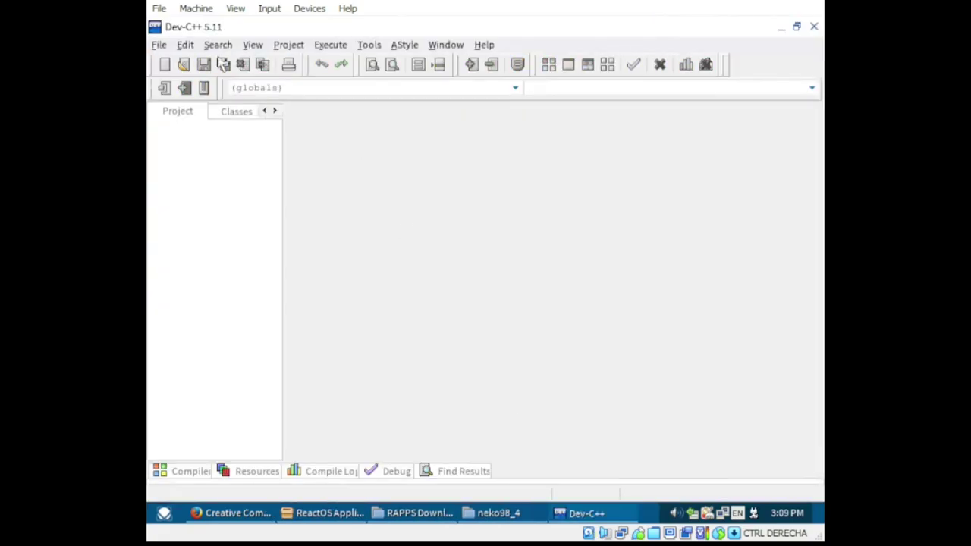
# - Create a C++ project named Project1 from the Win32 File Editor template and save it as Project1.dev in My Documents
pyautogui.click(159, 47)
pyautogui.moveTo(173, 63)
pyautogui.click(321, 79)
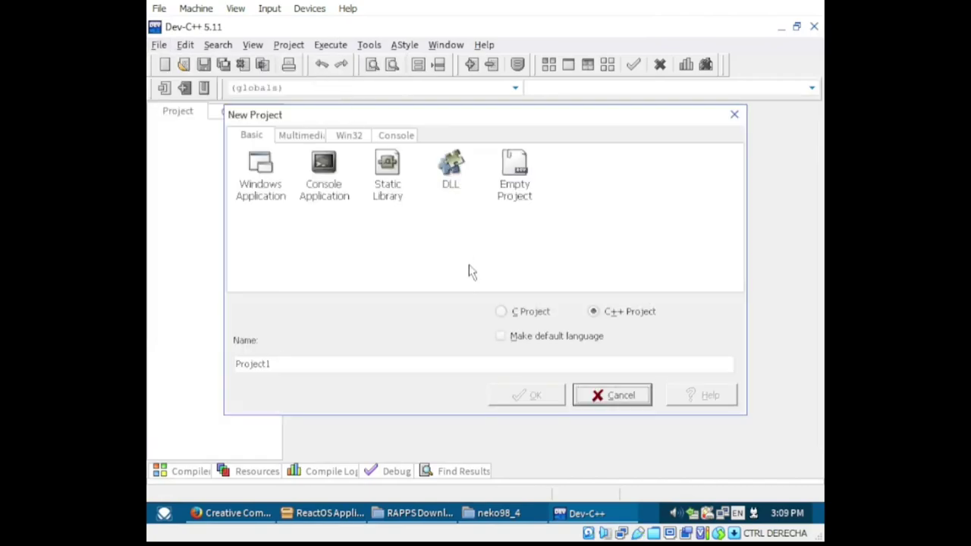
pyautogui.click(304, 138)
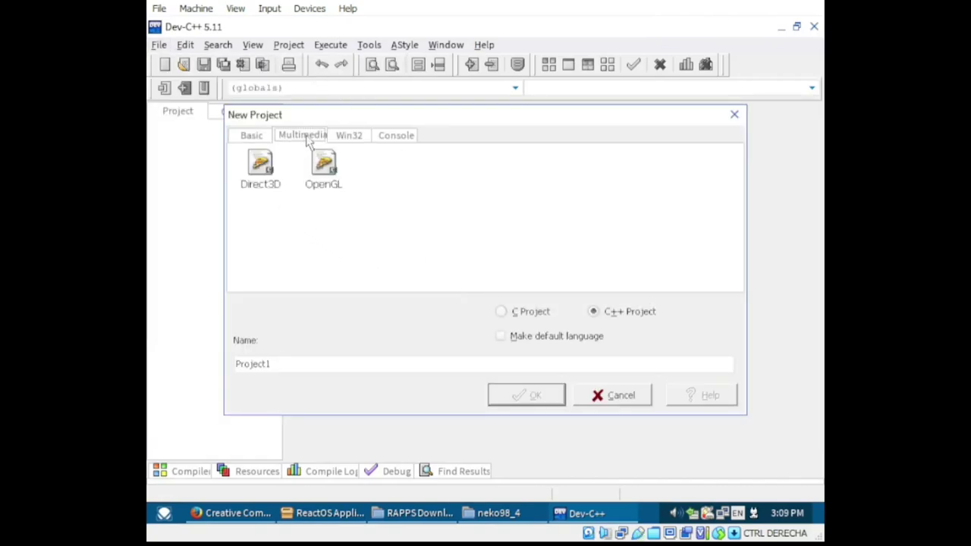
pyautogui.click(348, 138)
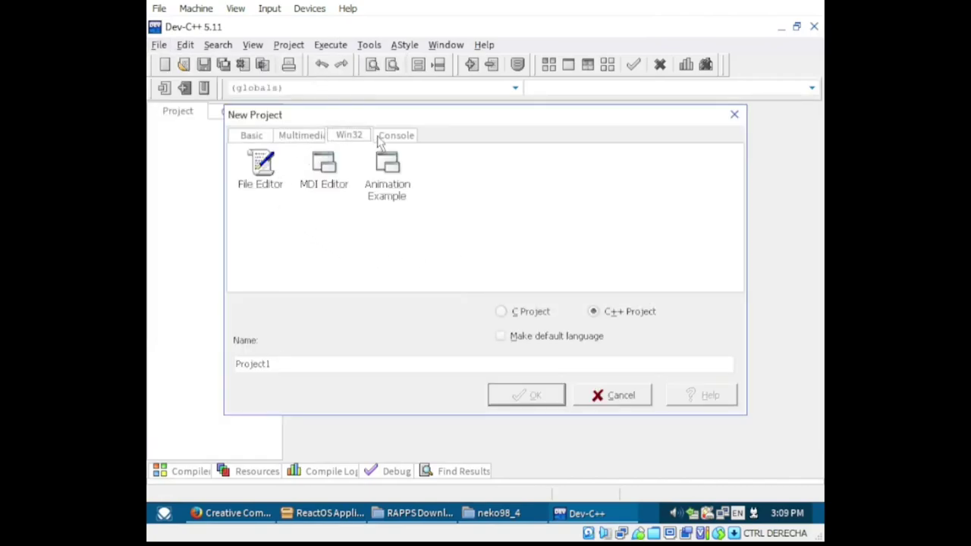
pyautogui.click(274, 179)
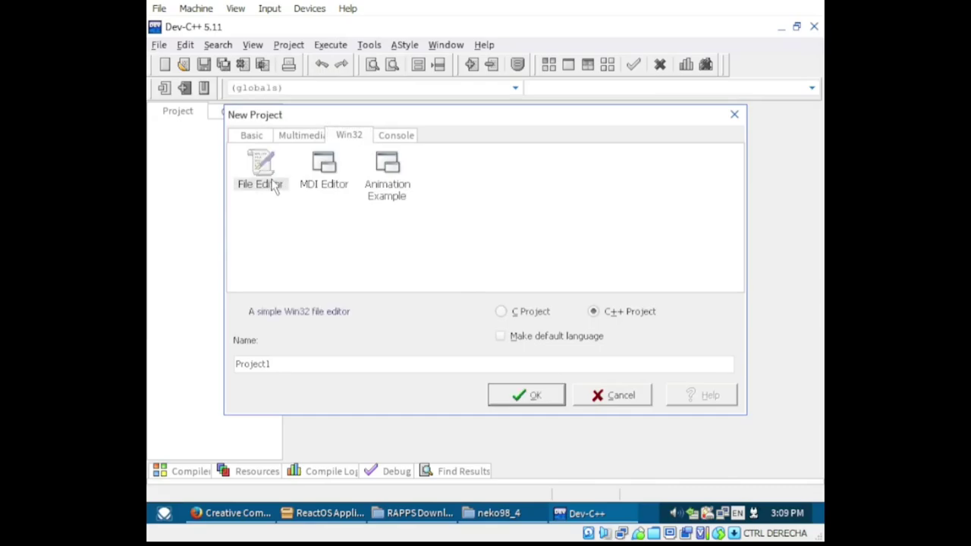
pyautogui.click(535, 396)
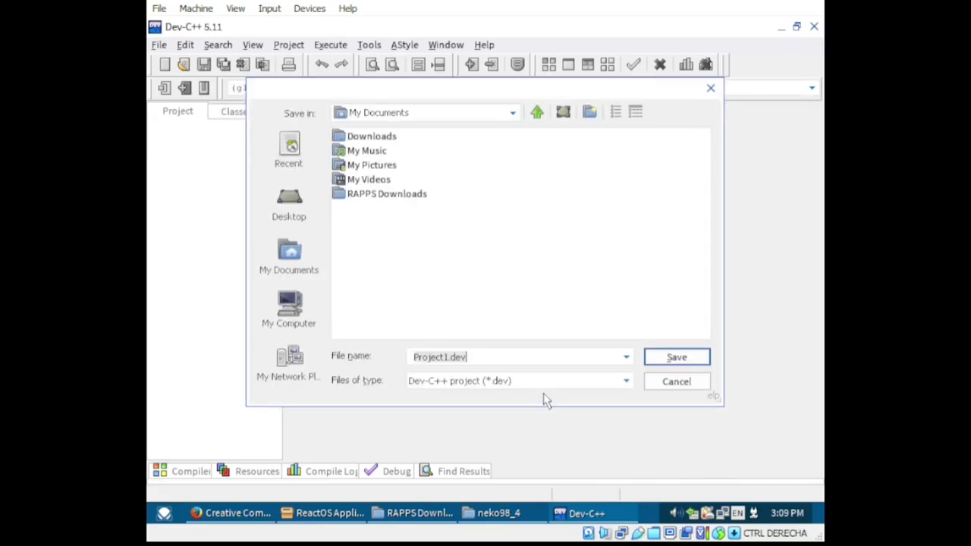
pyautogui.click(663, 362)
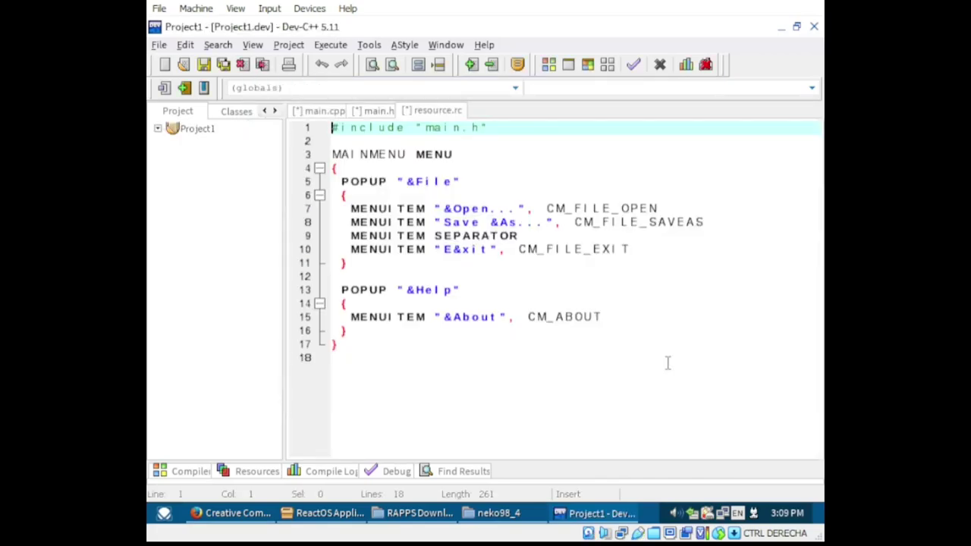
# - Look through main.cpp, and compile and run Project1, saving main.cpp, main.h and resource.rc.cpp in My Documents
pyautogui.click(334, 113)
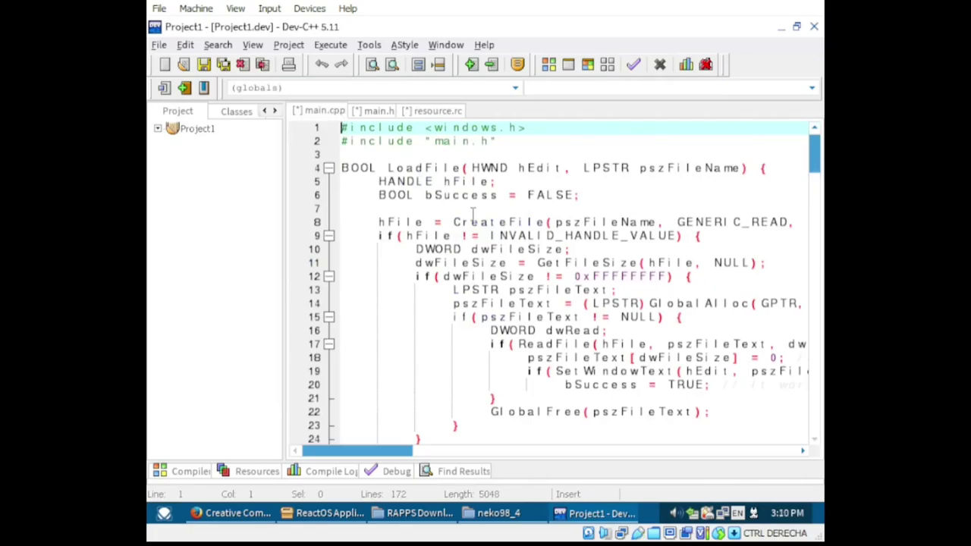
pyautogui.scroll(-19, 472, 217)
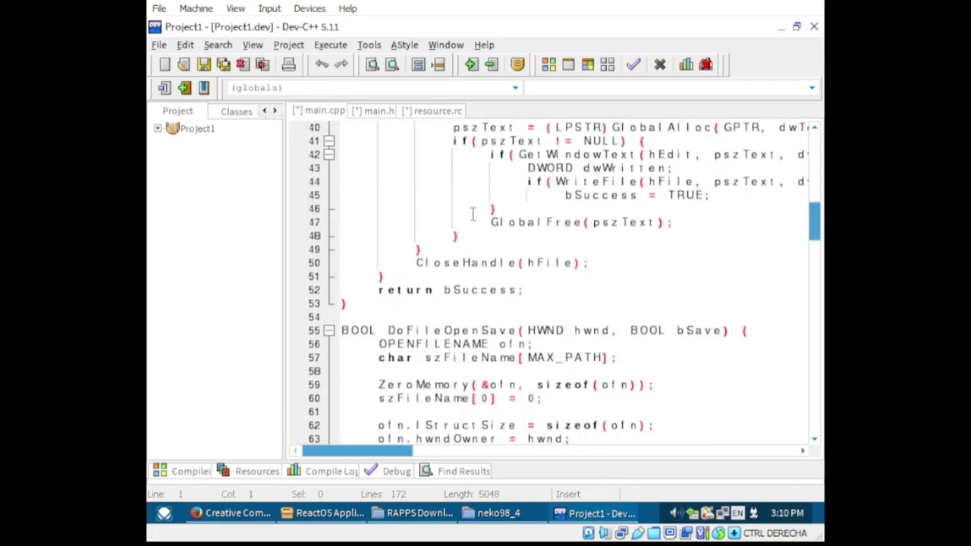
pyautogui.scroll(-13, 472, 217)
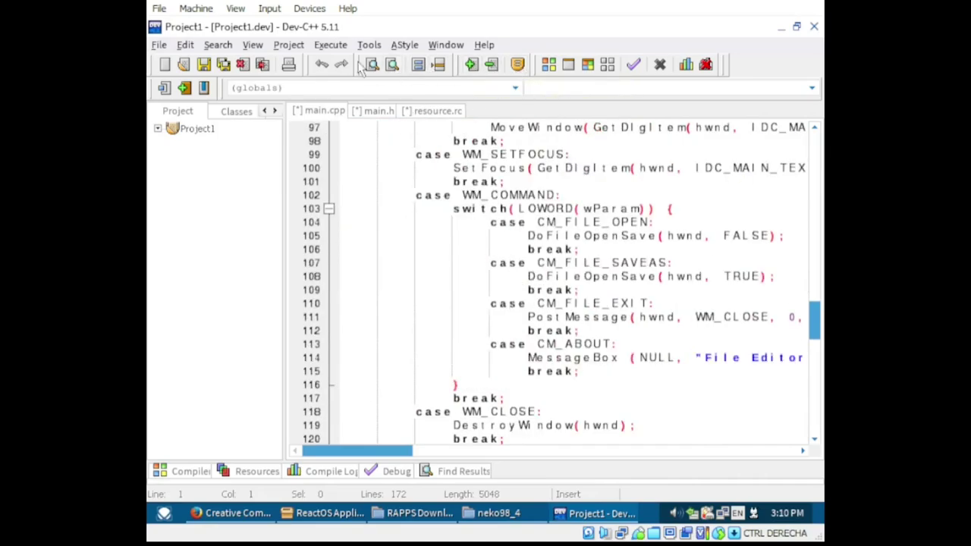
pyautogui.click(293, 46)
pyautogui.moveTo(325, 50)
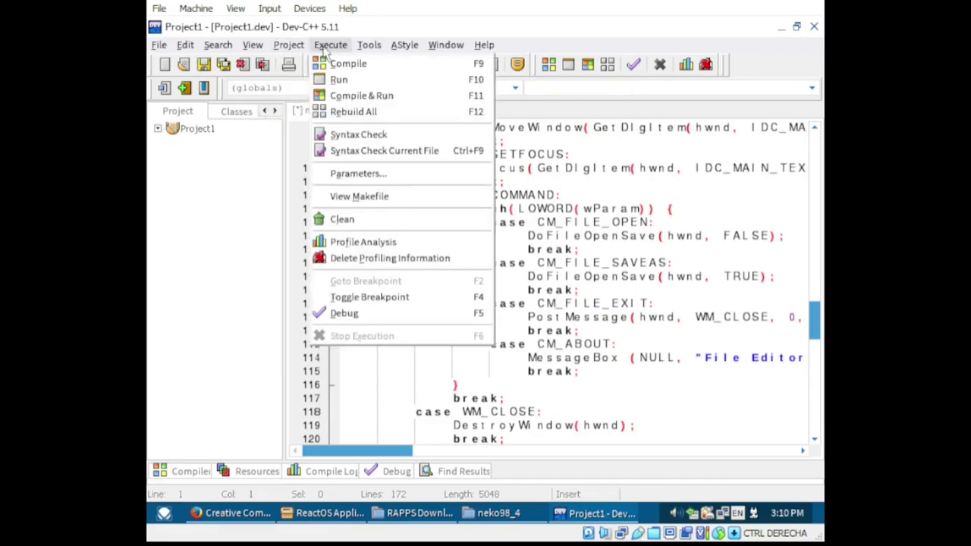
pyautogui.click(351, 96)
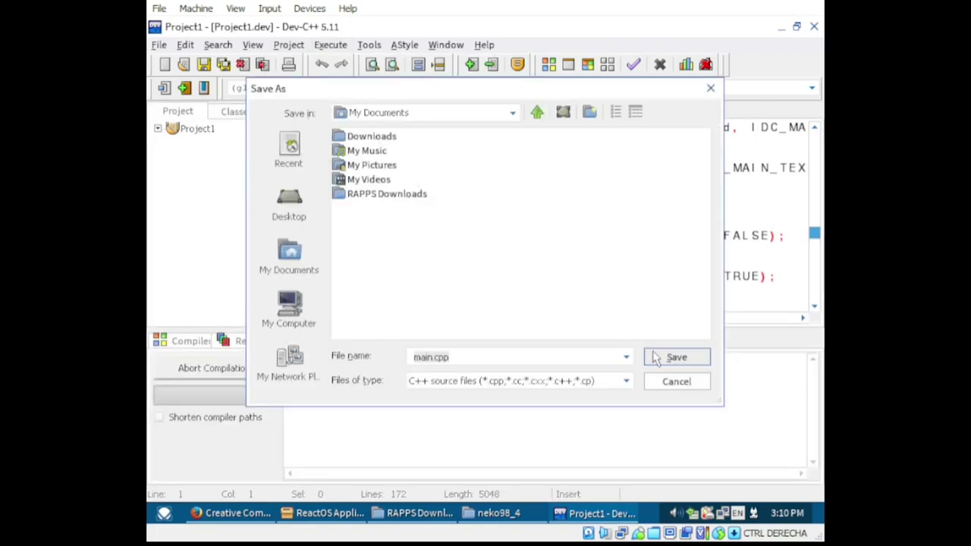
pyautogui.click(677, 365)
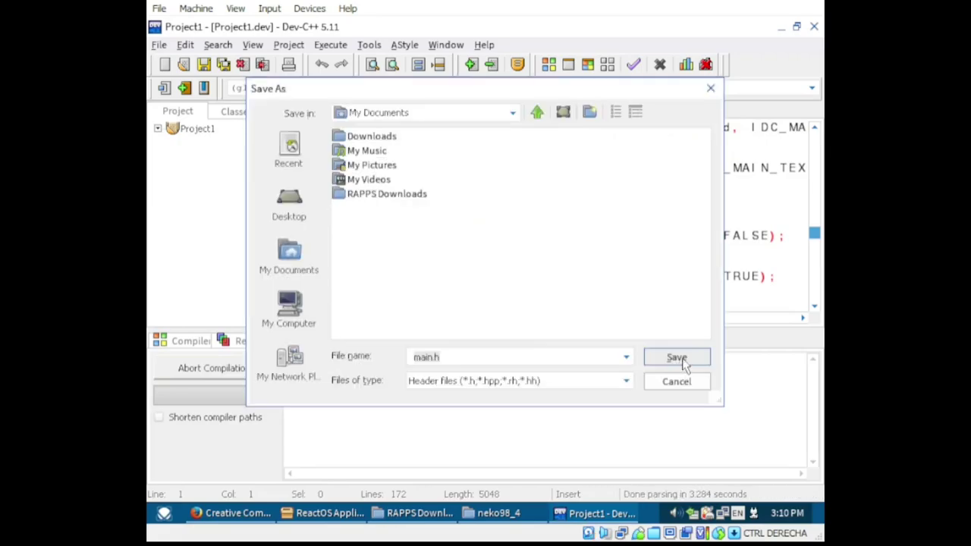
pyautogui.click(683, 362)
pyautogui.click(678, 358)
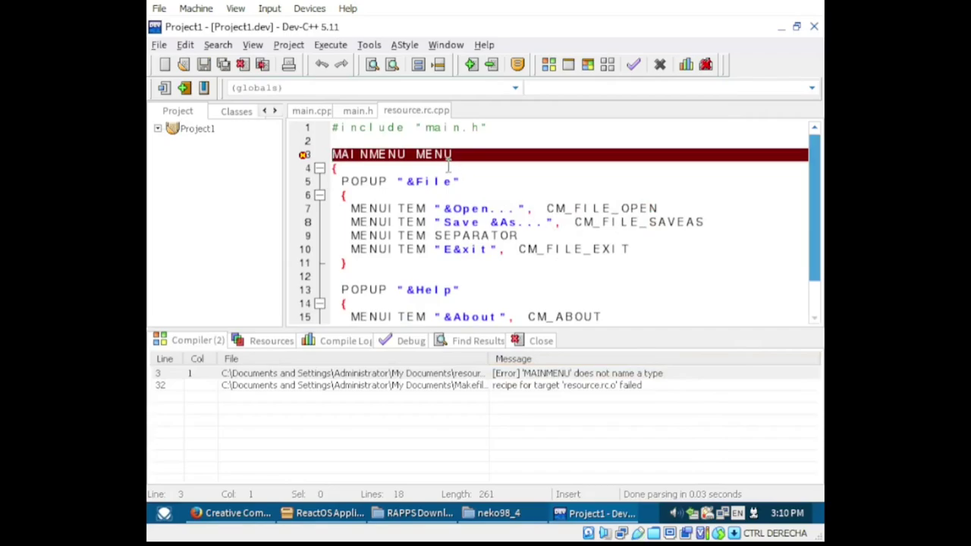
# - Check the code in resource.rc.cpp and main.cpp, and rebuild all of Project1
pyautogui.scroll(-2, 449, 167)
pyautogui.scroll(2, 449, 167)
pyautogui.click(311, 111)
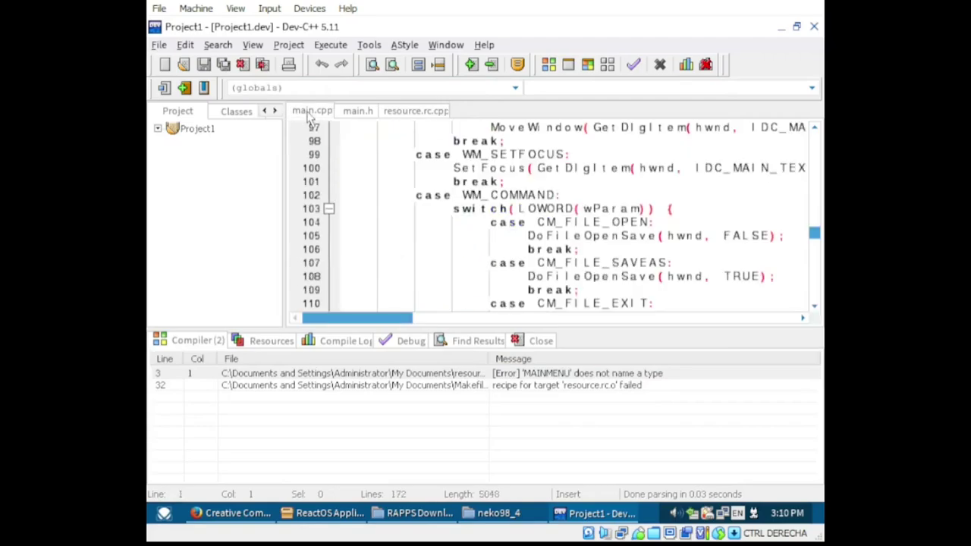
pyautogui.scroll(-4, 468, 218)
pyautogui.scroll(20, 468, 218)
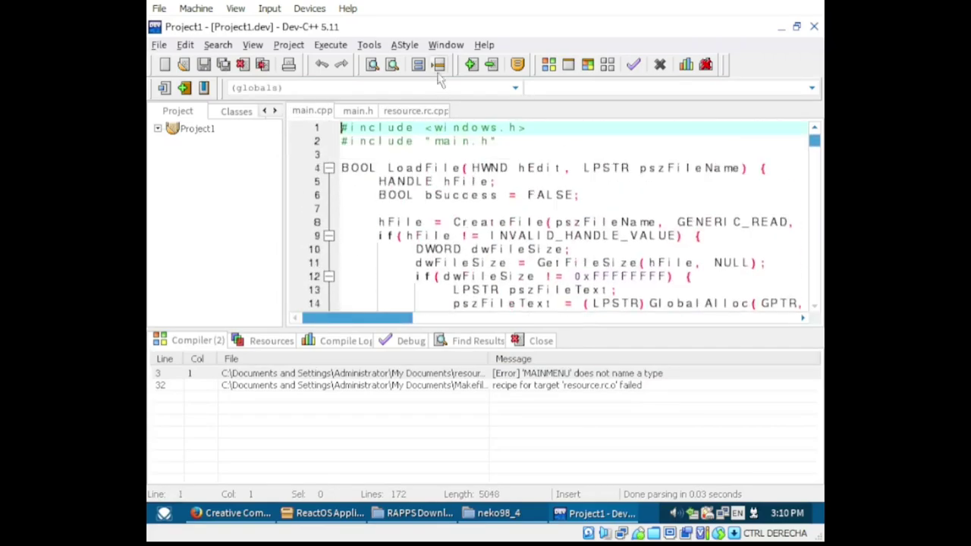
pyautogui.click(293, 47)
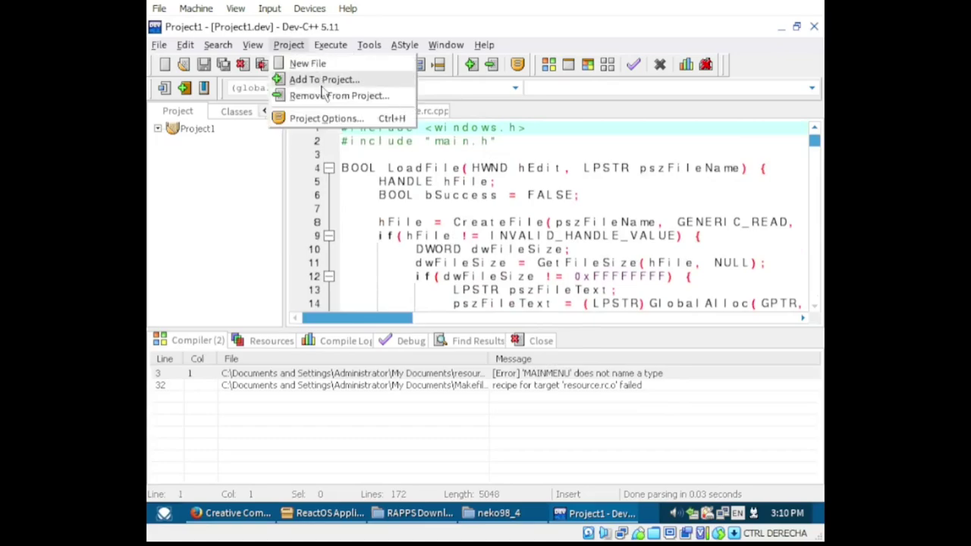
pyautogui.moveTo(336, 50)
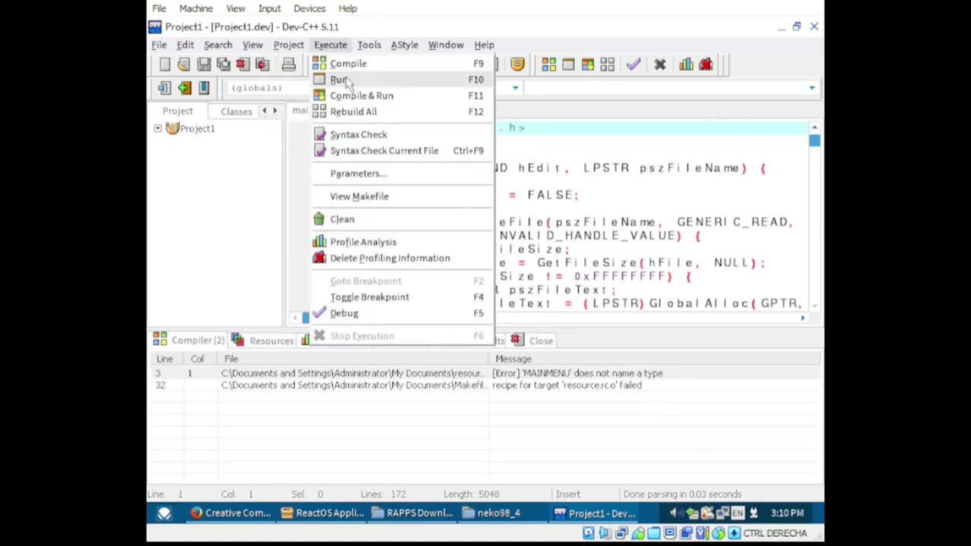
pyautogui.click(371, 112)
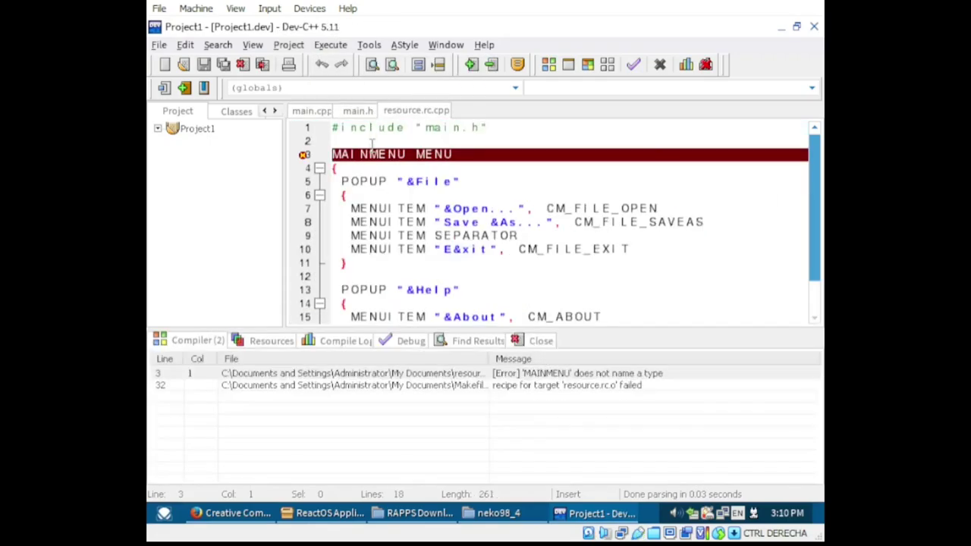
# - Close Project1 and save its changes
pyautogui.rightClick(191, 135)
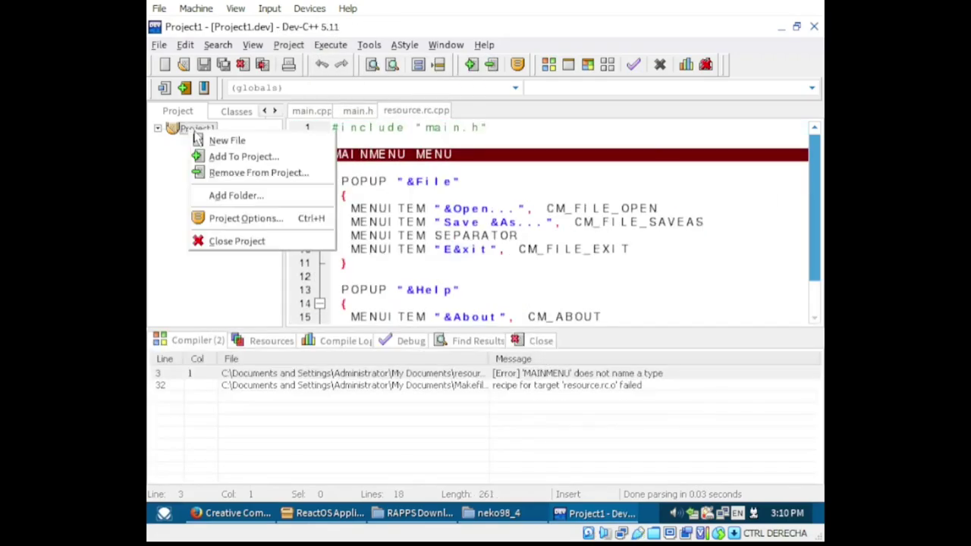
pyautogui.click(204, 241)
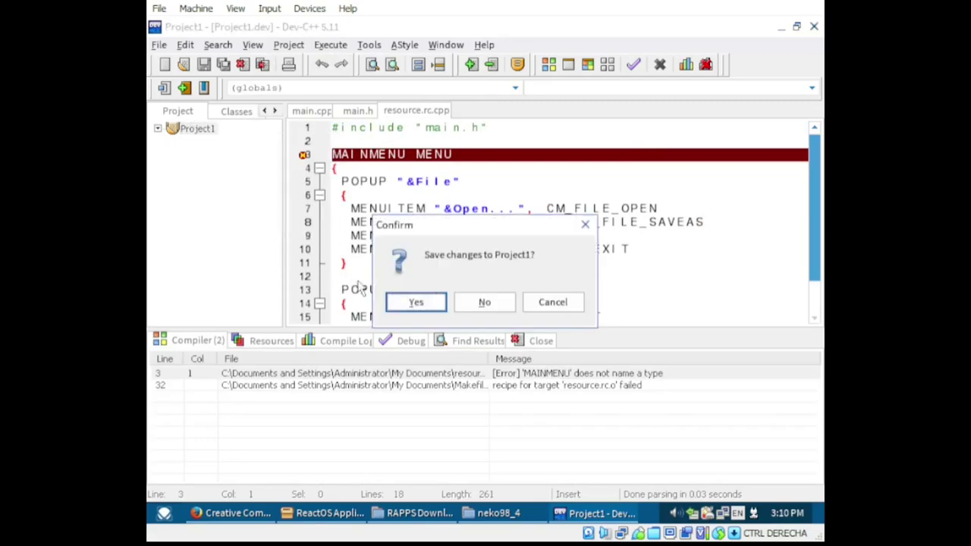
pyautogui.click(416, 302)
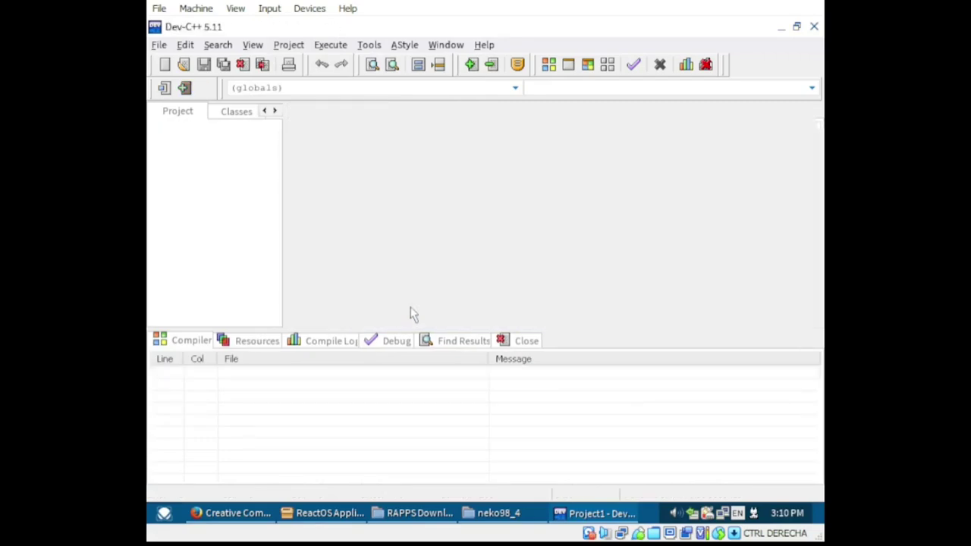
# - Create a C++ project named Project2 from the Win32 MDI Editor template and save it as Project2.dev
pyautogui.click(160, 45)
pyautogui.moveTo(193, 52)
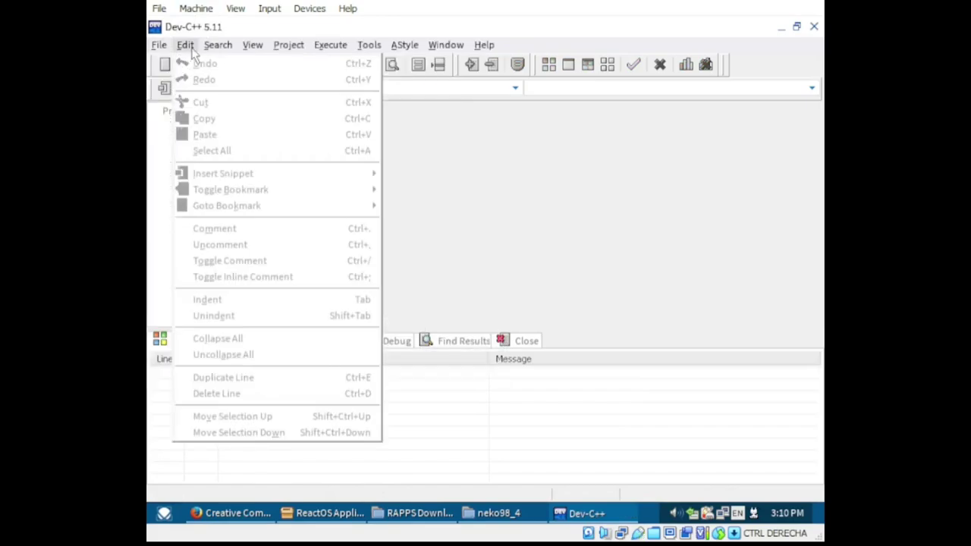
pyautogui.moveTo(225, 54)
pyautogui.click(534, 81)
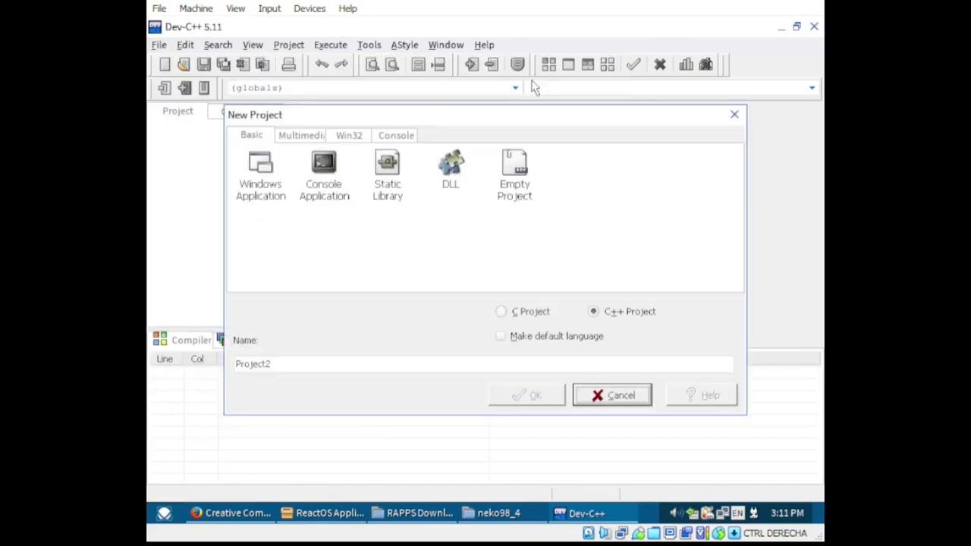
pyautogui.click(361, 139)
pyautogui.click(395, 136)
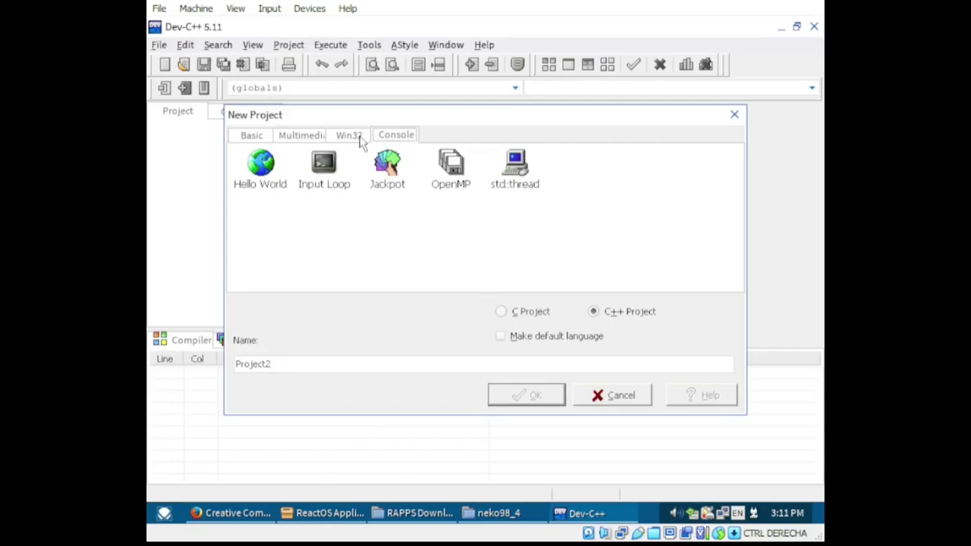
pyautogui.click(361, 139)
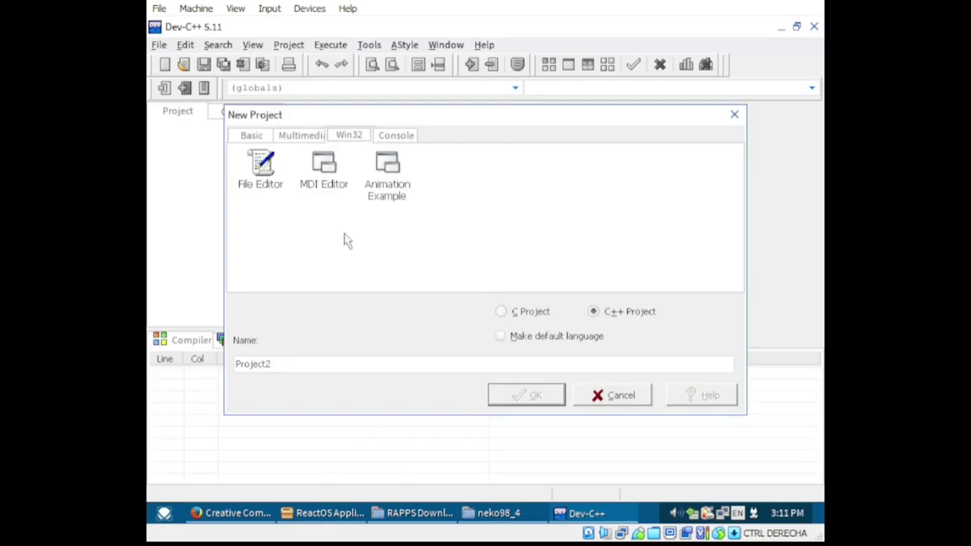
pyautogui.click(326, 180)
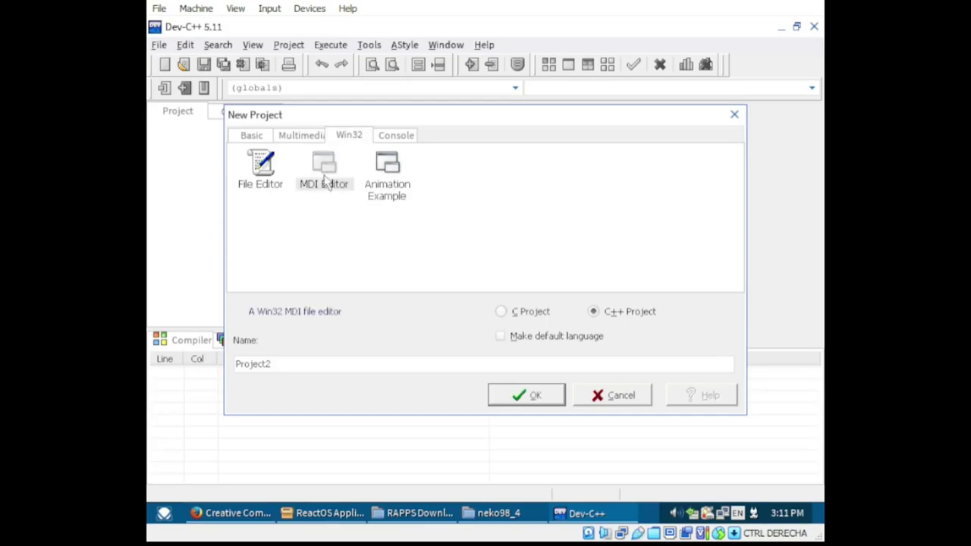
pyautogui.click(524, 407)
pyautogui.click(696, 358)
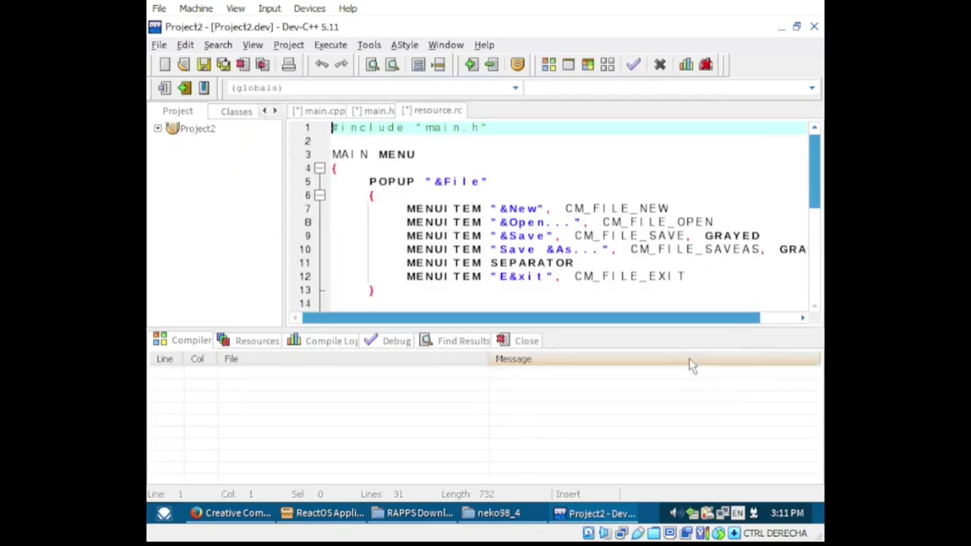
# - Look through main.h and main.cpp, and compile and run Project2, replacing main.cpp, main.h and resource.rc.cpp in My Documents
pyautogui.click(369, 111)
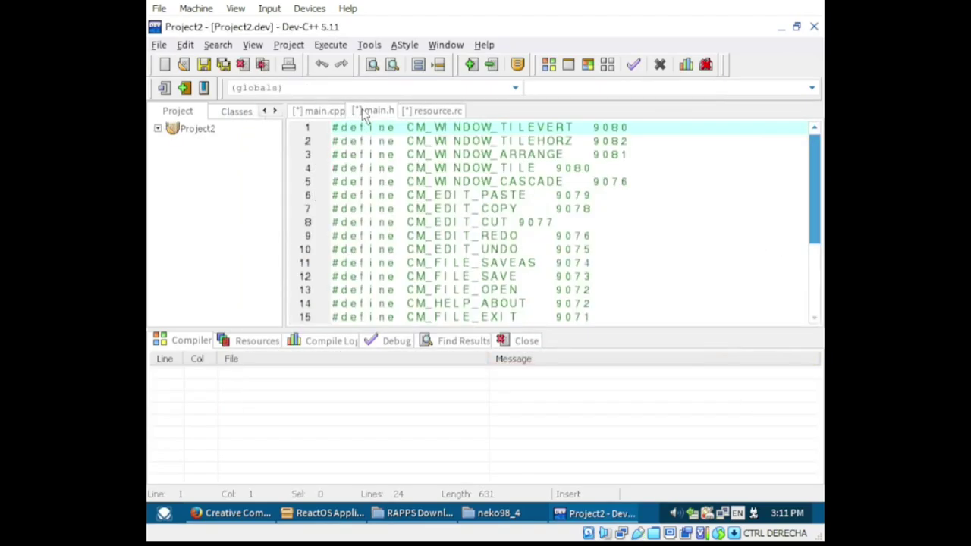
pyautogui.click(334, 112)
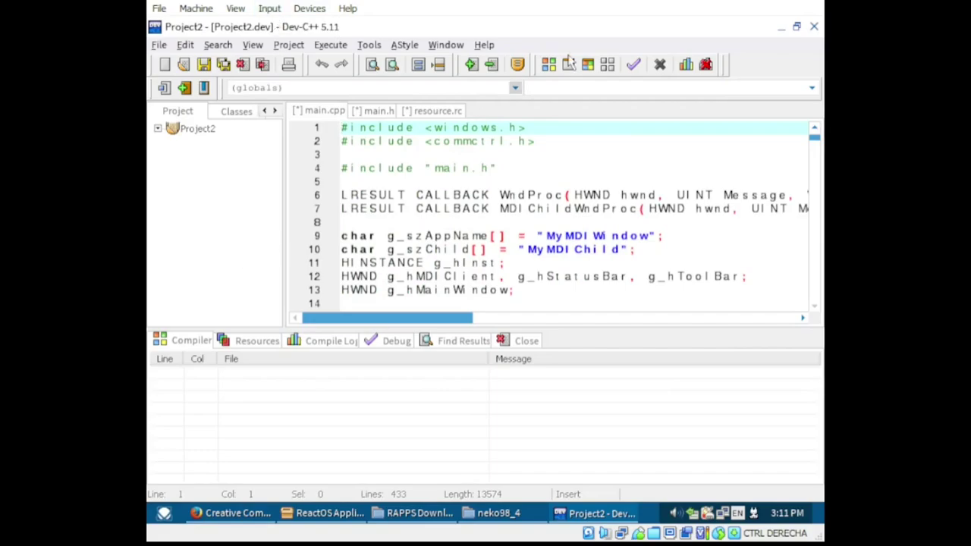
pyautogui.click(302, 46)
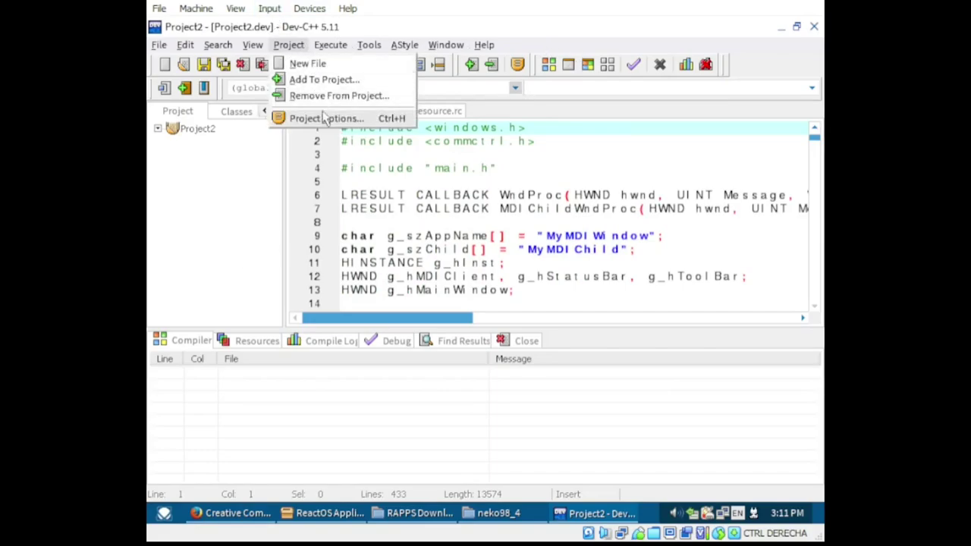
pyautogui.moveTo(342, 47)
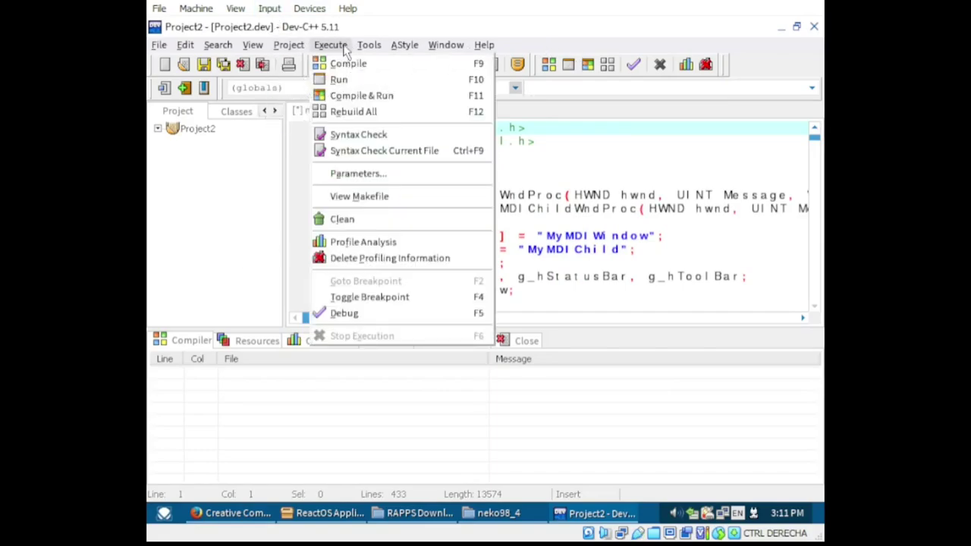
pyautogui.click(352, 97)
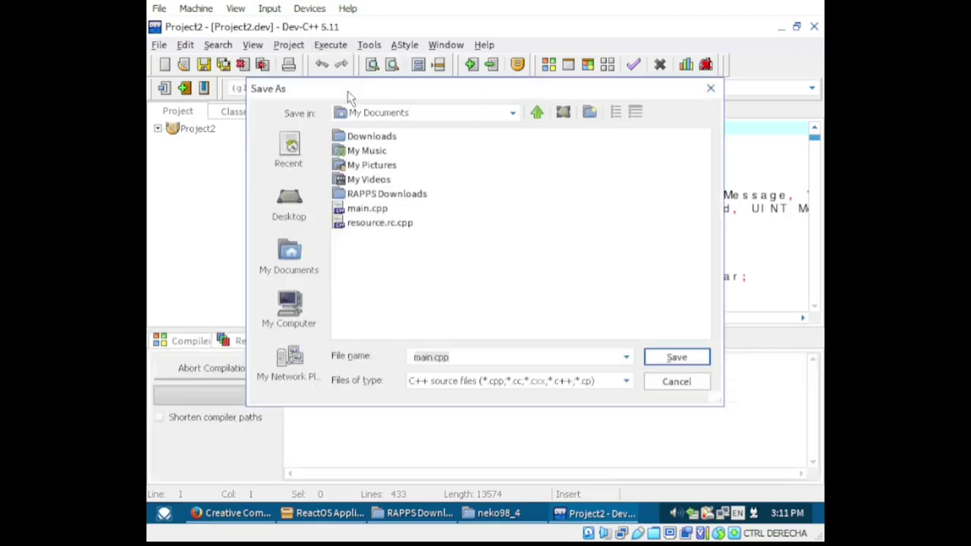
pyautogui.click(676, 362)
pyautogui.click(459, 290)
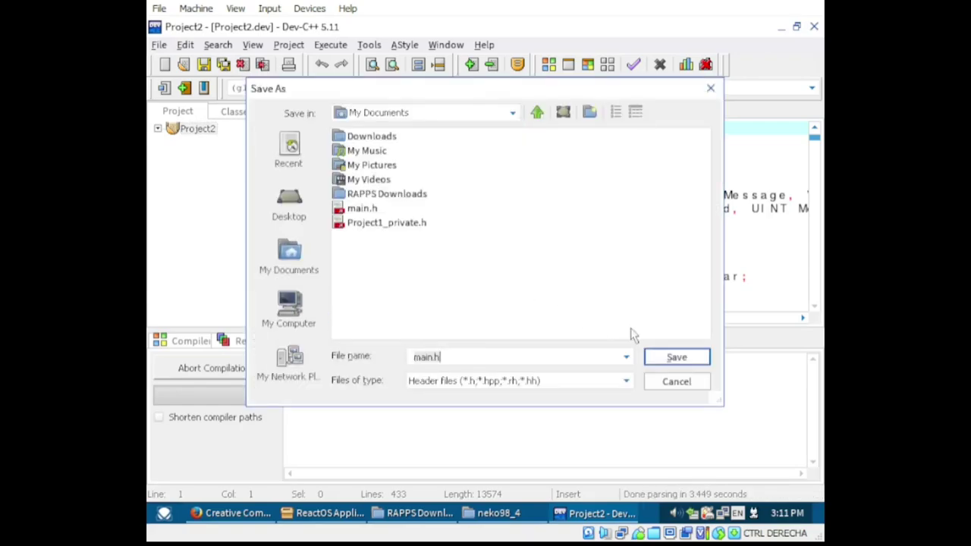
pyautogui.click(689, 362)
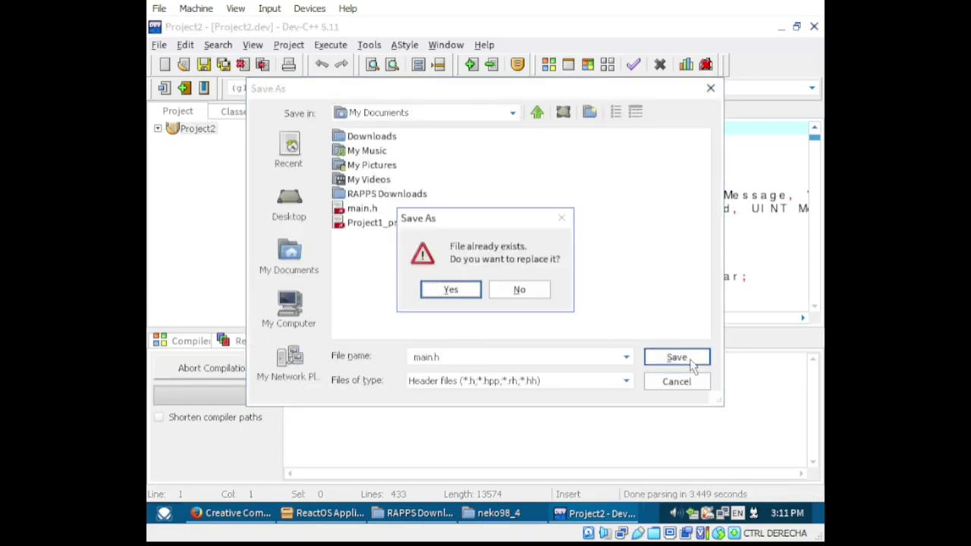
pyautogui.click(465, 290)
pyautogui.click(654, 362)
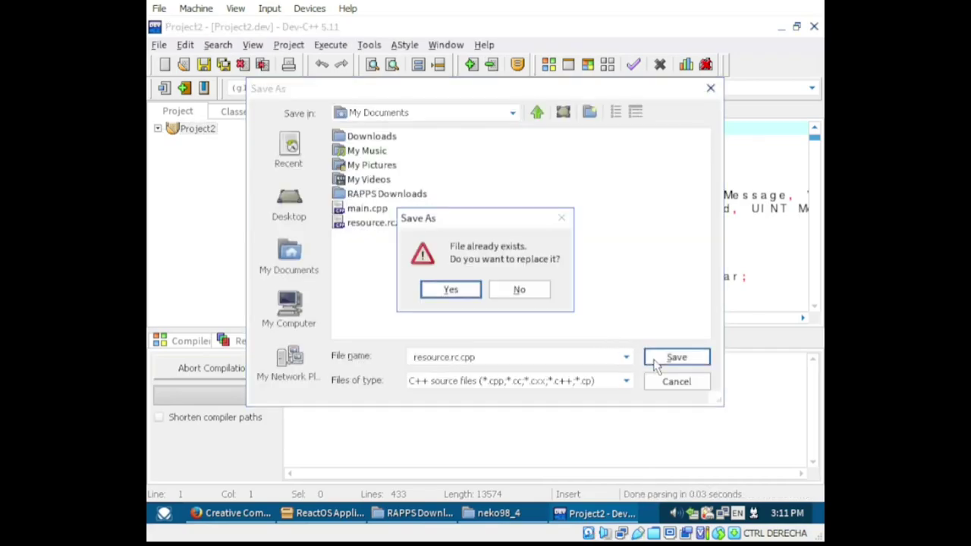
pyautogui.click(462, 292)
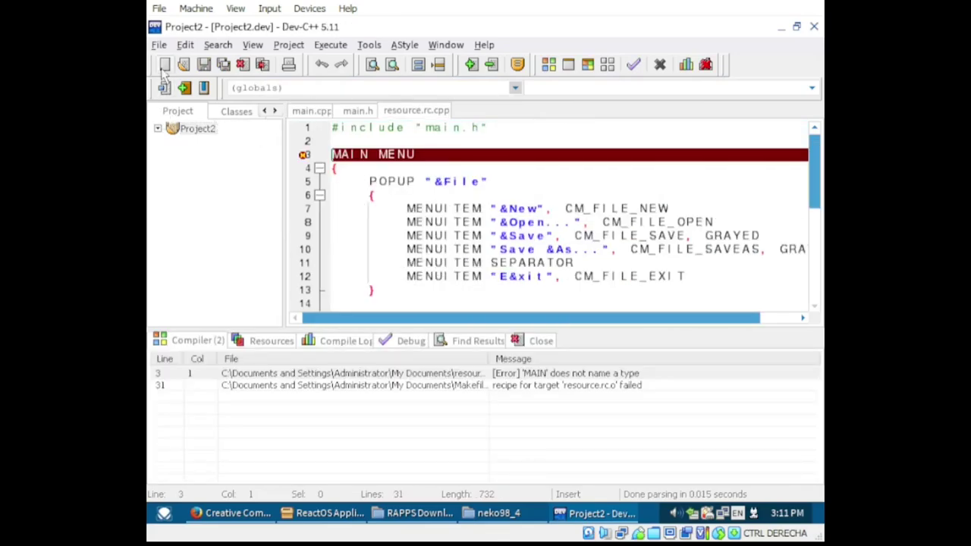
# - Close Project2 and save its changes
pyautogui.rightClick(188, 131)
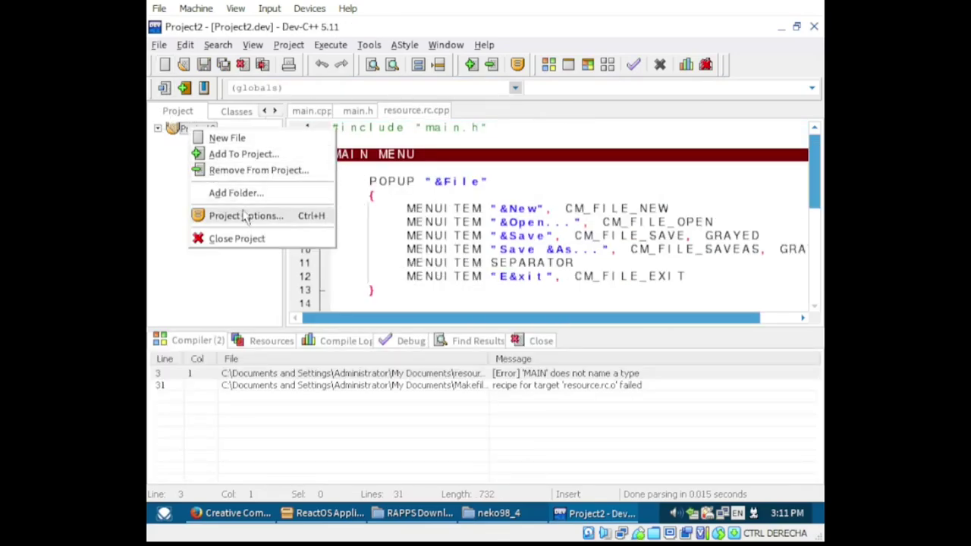
pyautogui.click(241, 239)
pyautogui.click(416, 303)
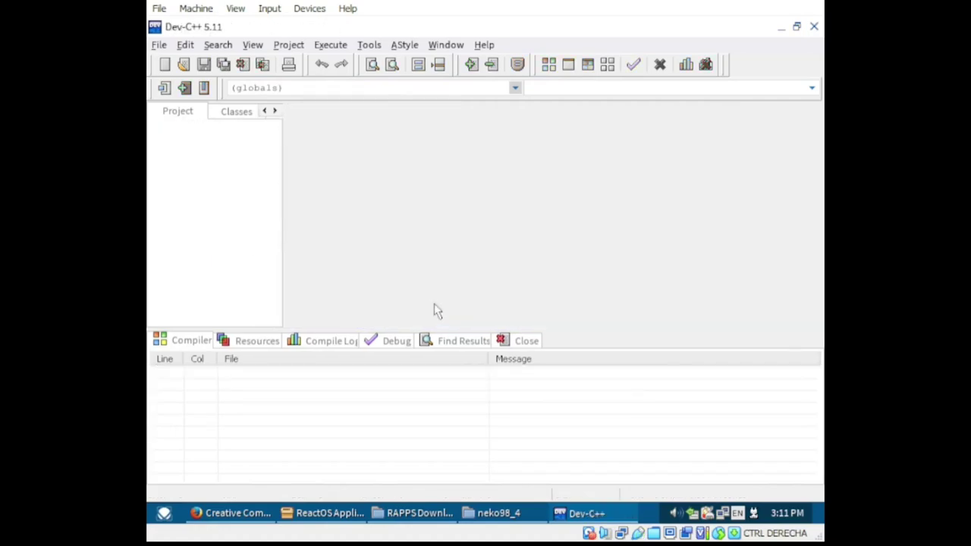
# - Create a C++ project named Project3 from the Windows Application template and save it as Project3.dev in My Documents
pyautogui.click(162, 45)
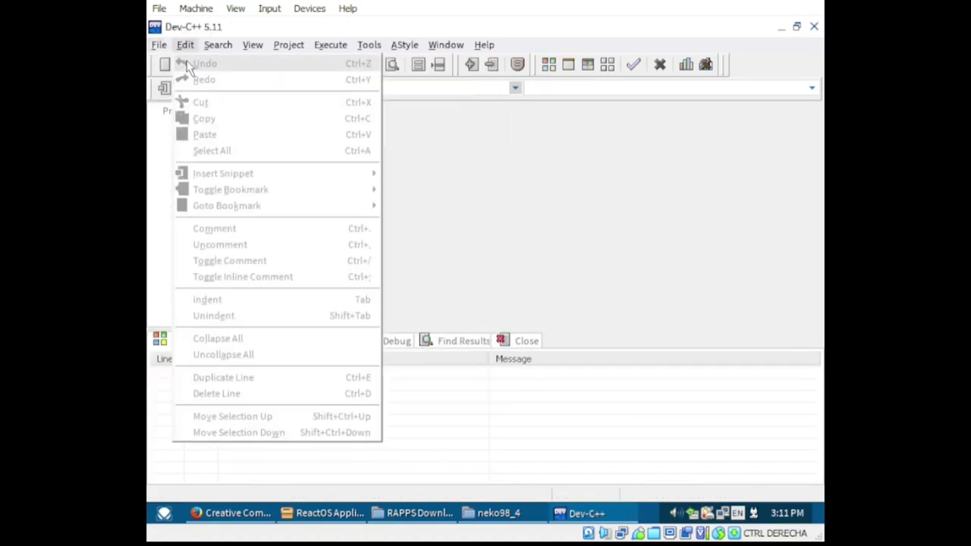
pyautogui.moveTo(176, 64)
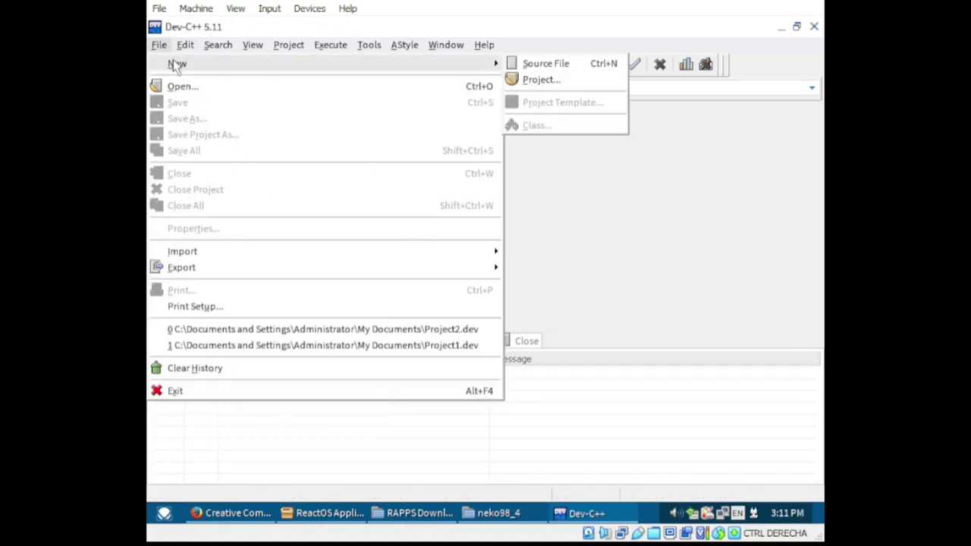
pyautogui.click(564, 81)
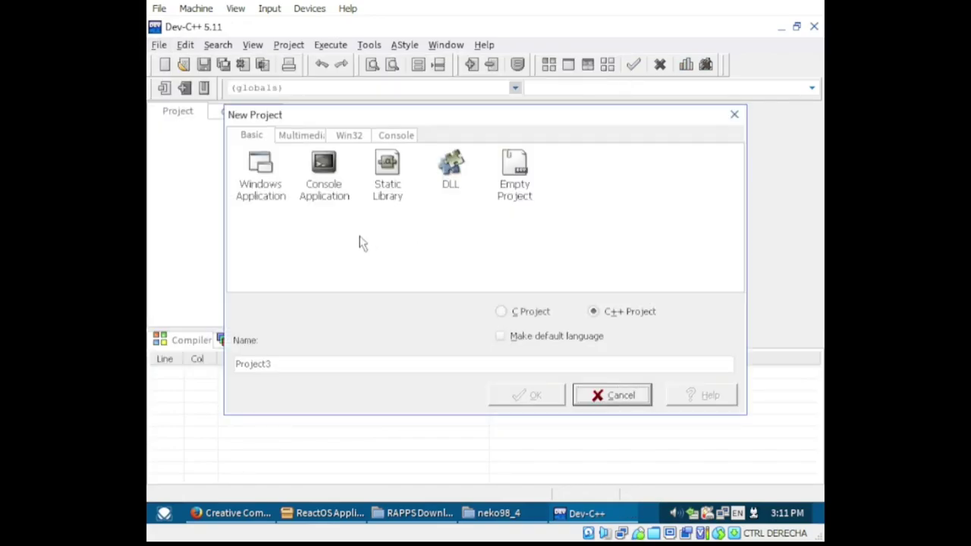
pyautogui.click(275, 194)
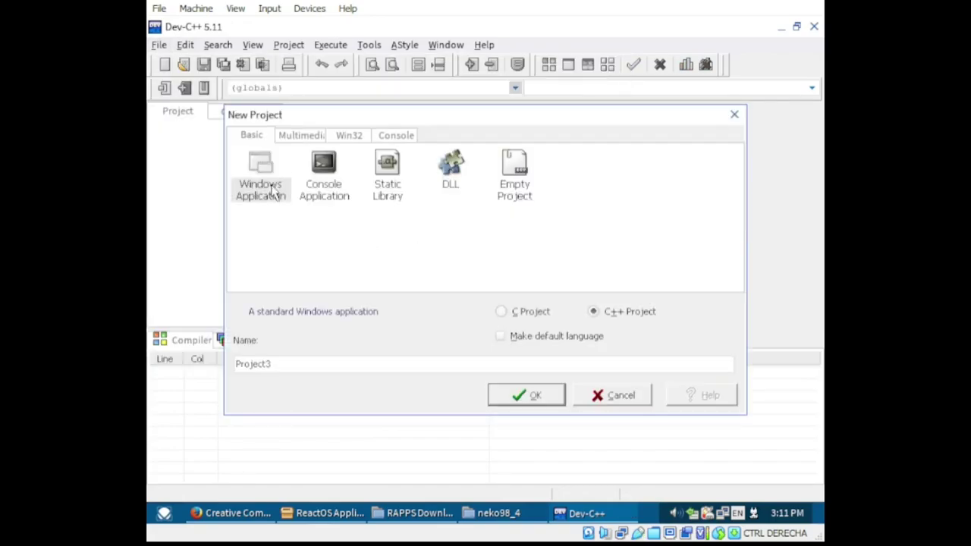
pyautogui.click(519, 400)
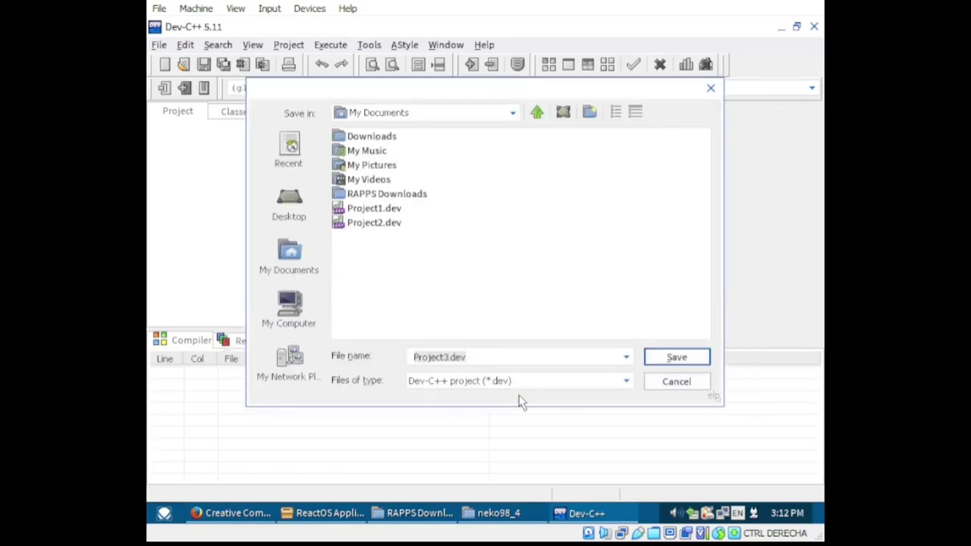
pyautogui.click(677, 357)
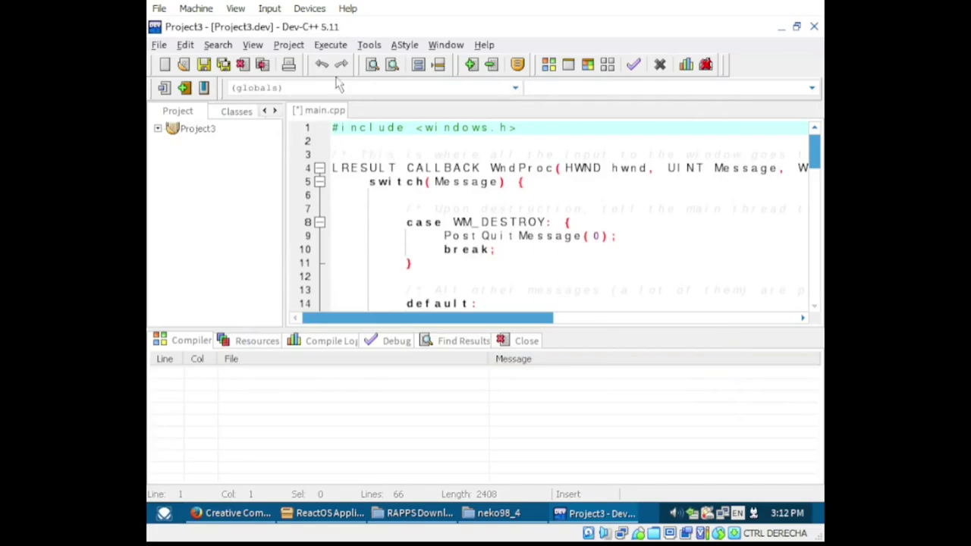
# - Compile and run Project3, replacing the existing main.cpp in My Documents
pyautogui.click(289, 45)
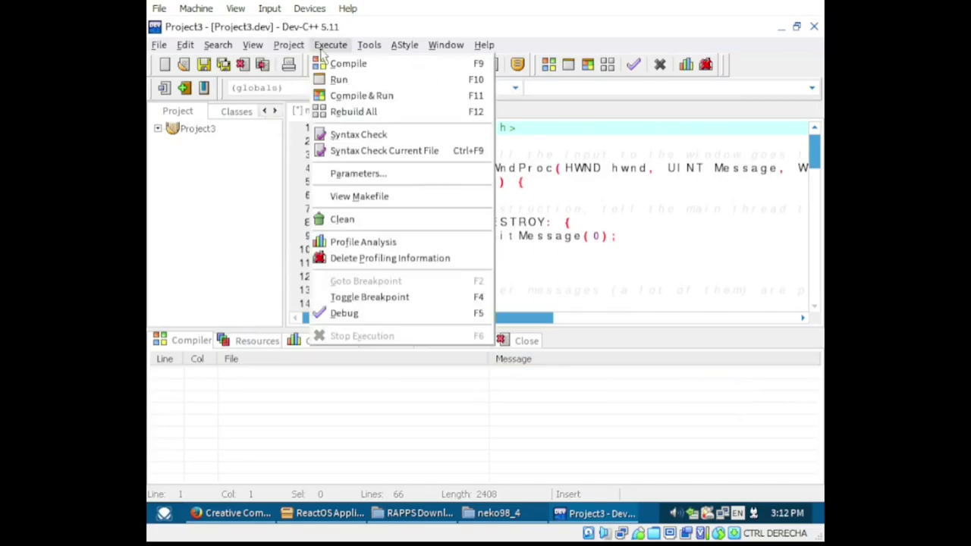
pyautogui.moveTo(364, 48)
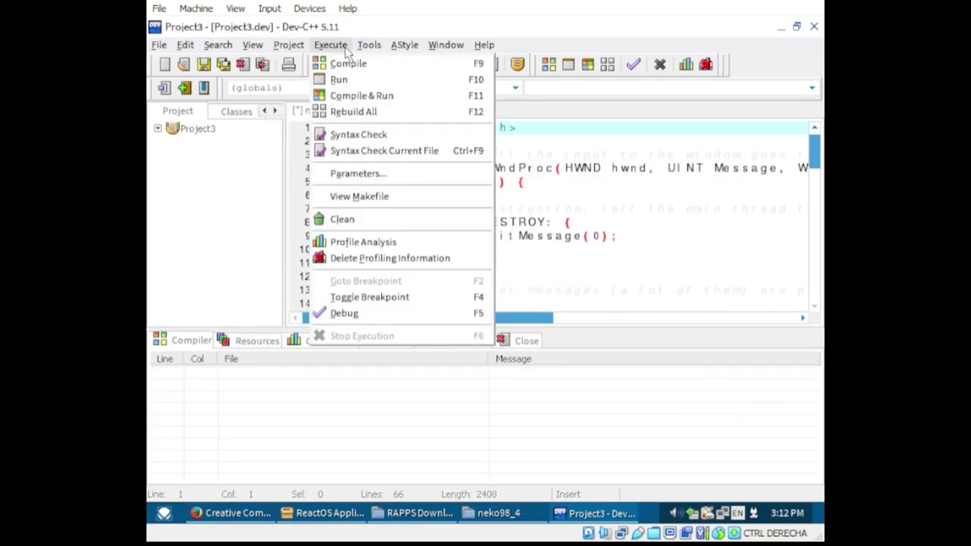
pyautogui.click(367, 96)
pyautogui.click(672, 358)
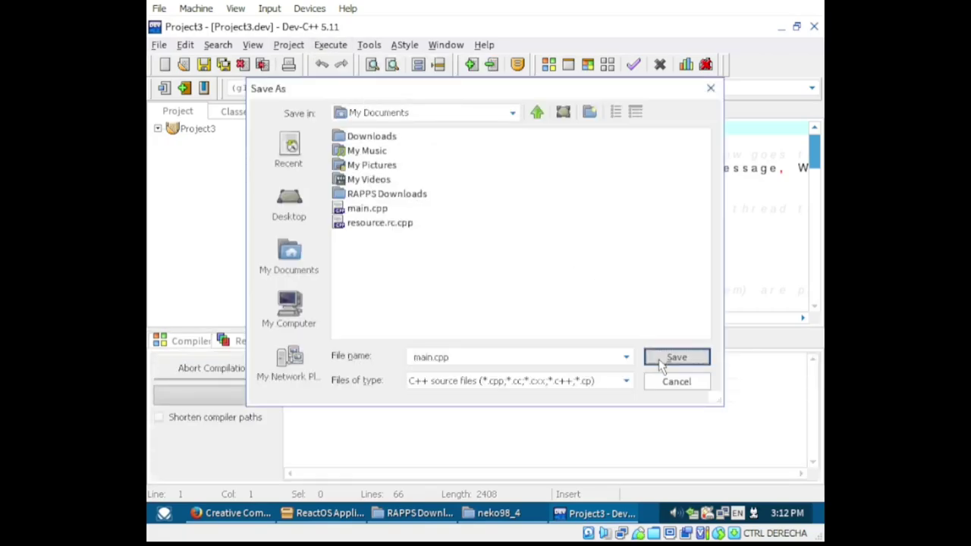
pyautogui.click(472, 290)
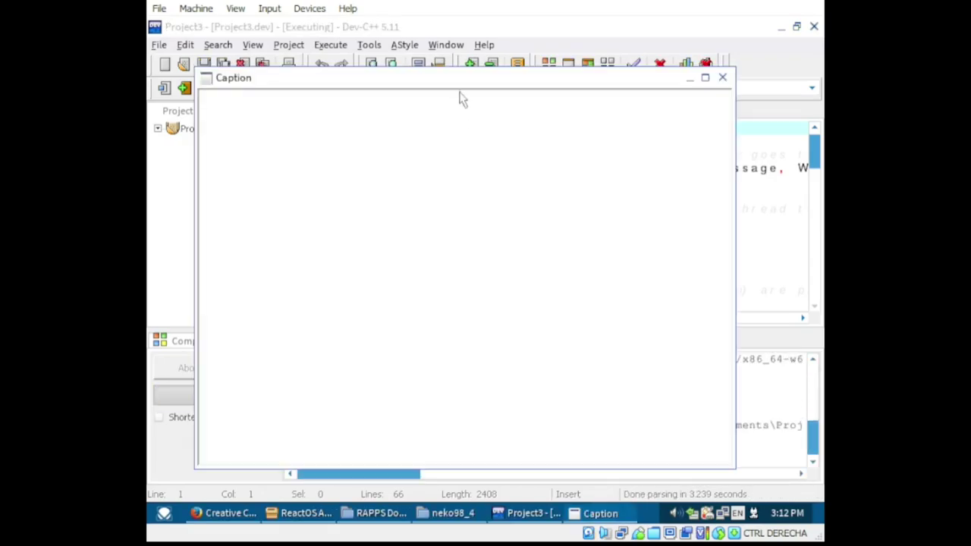
# - Move and close the compiled program's window, and exit Dev-C++ without saving the changes to Project3
pyautogui.moveTo(460, 85)
pyautogui.mouseDown()
pyautogui.moveTo(624, 26)
pyautogui.moveTo(375, 102)
pyautogui.moveTo(519, 39)
pyautogui.moveTo(501, 208)
pyautogui.moveTo(465, 67)
pyautogui.mouseUp()
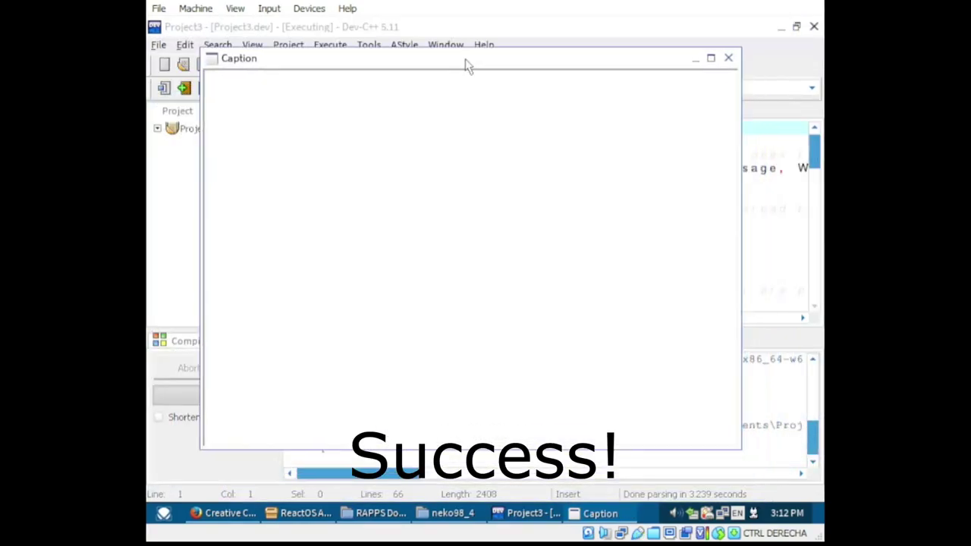
pyautogui.click(729, 59)
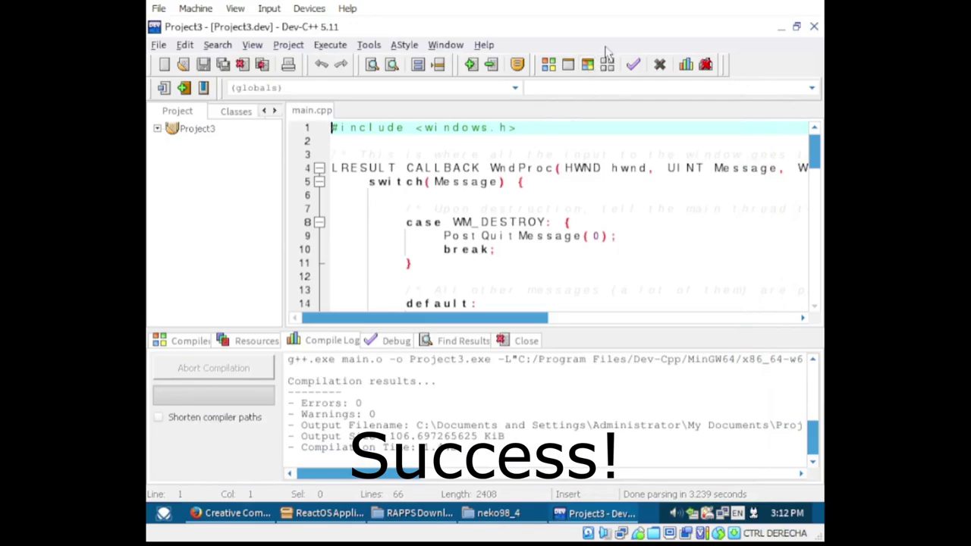
pyautogui.click(814, 27)
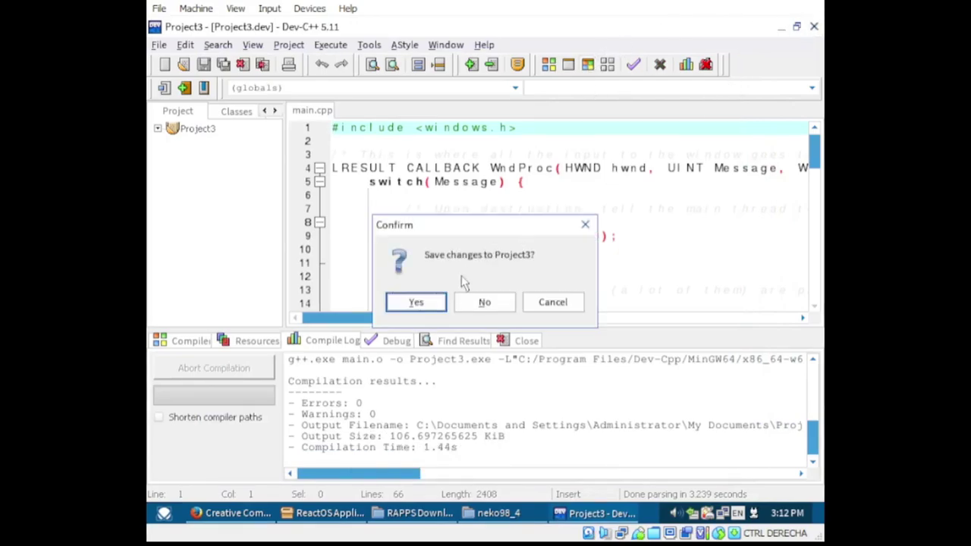
pyautogui.click(481, 304)
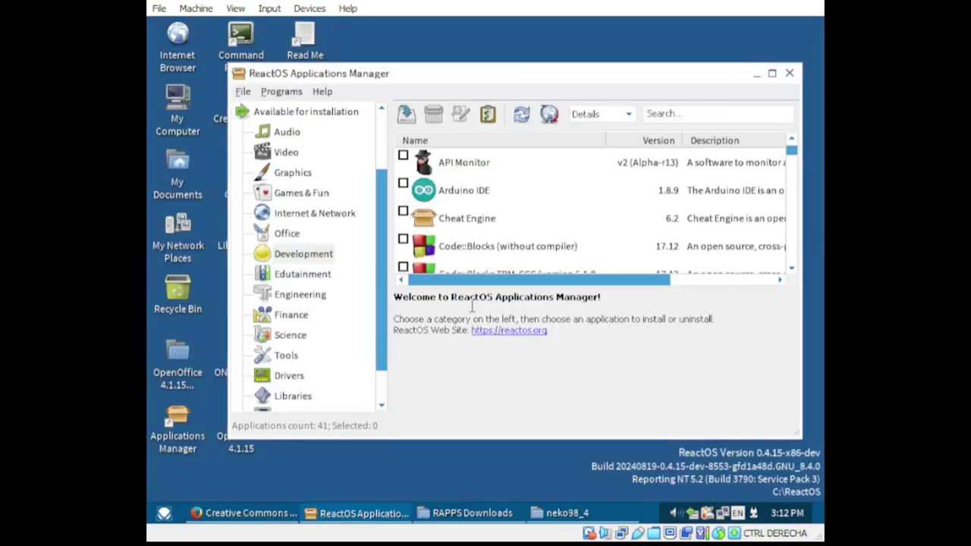
# - Show the Edutainment applications in ReactOS Applications Manager and try twice to download and install Scratch
pyautogui.click(316, 277)
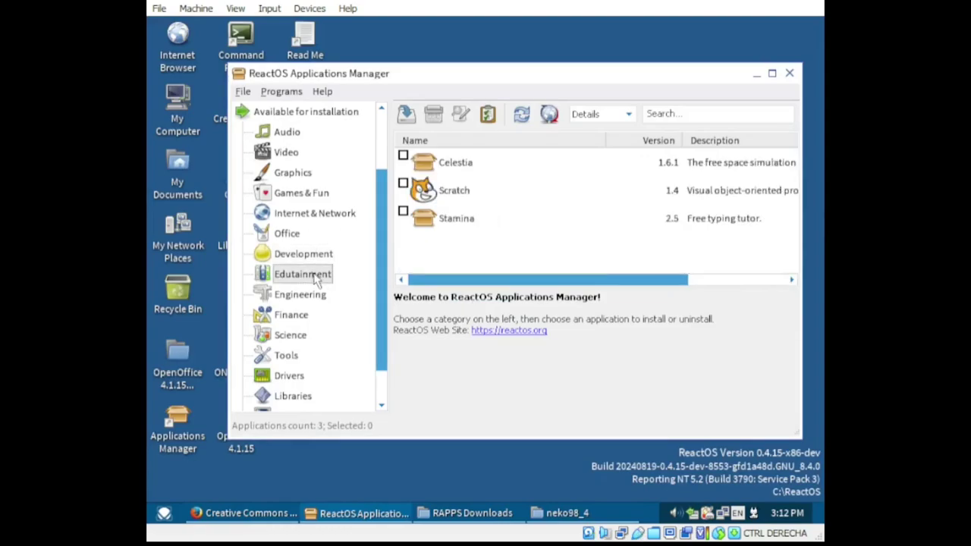
pyautogui.moveTo(509, 279); pyautogui.dragTo(531, 277)
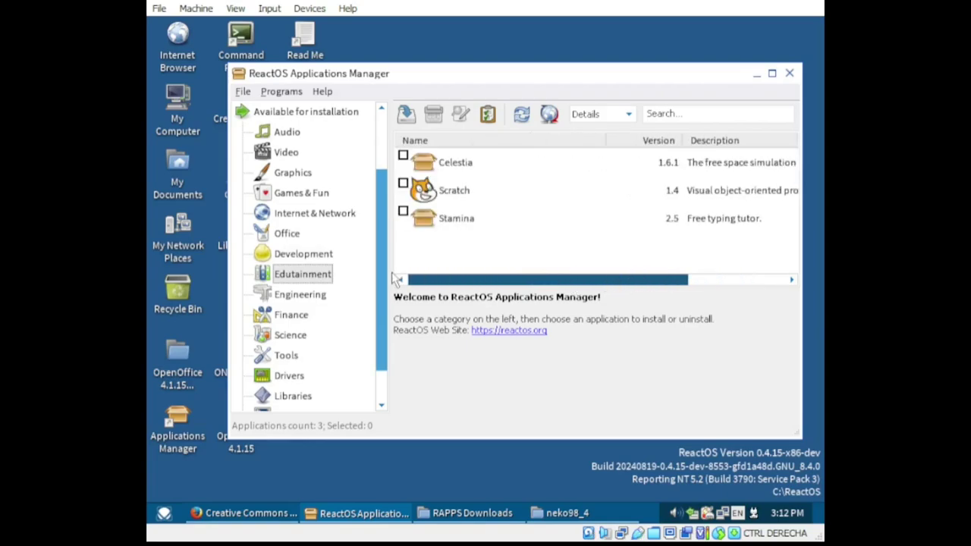
pyautogui.doubleClick(448, 191)
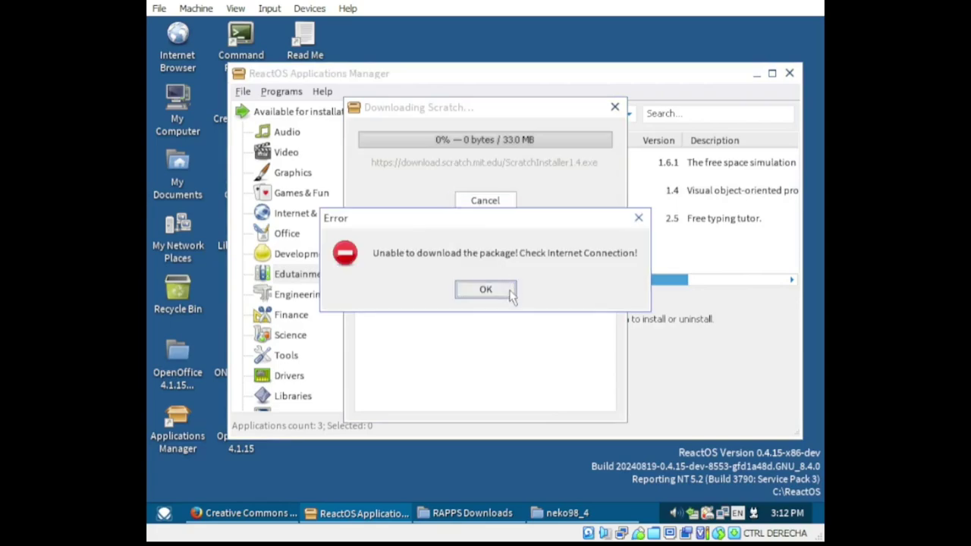
pyautogui.click(509, 295)
pyautogui.doubleClick(461, 194)
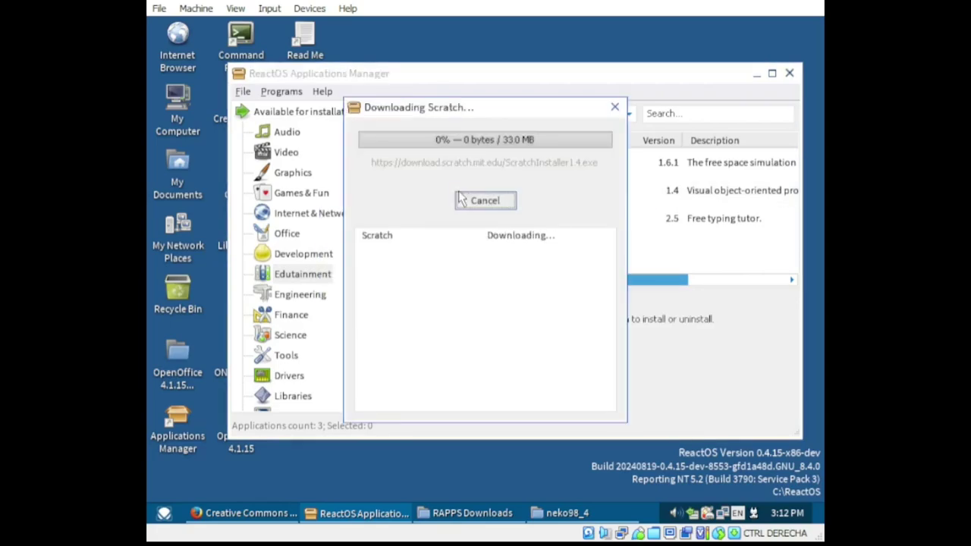
pyautogui.click(488, 289)
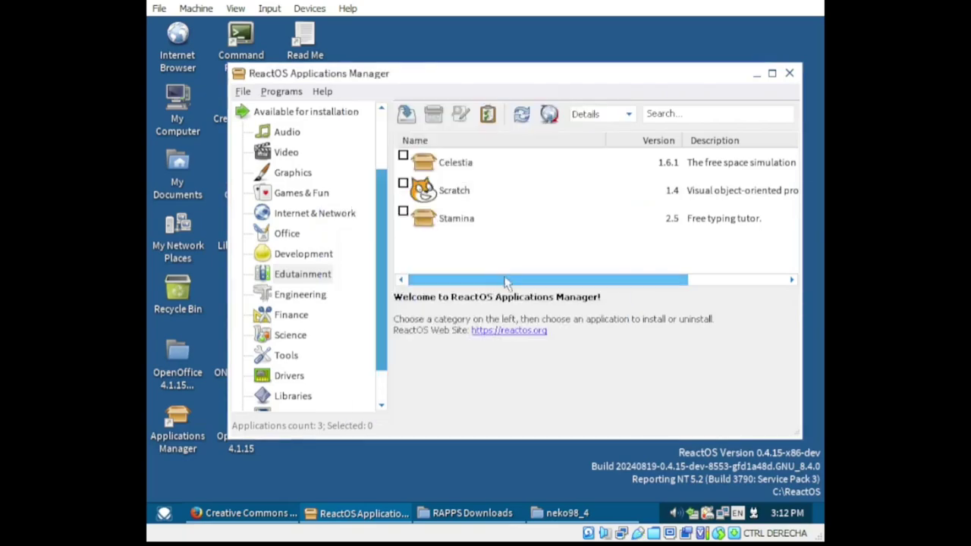
# - Try to install Celestia, and download Stamina but close its installer without installing
pyautogui.doubleClick(449, 170)
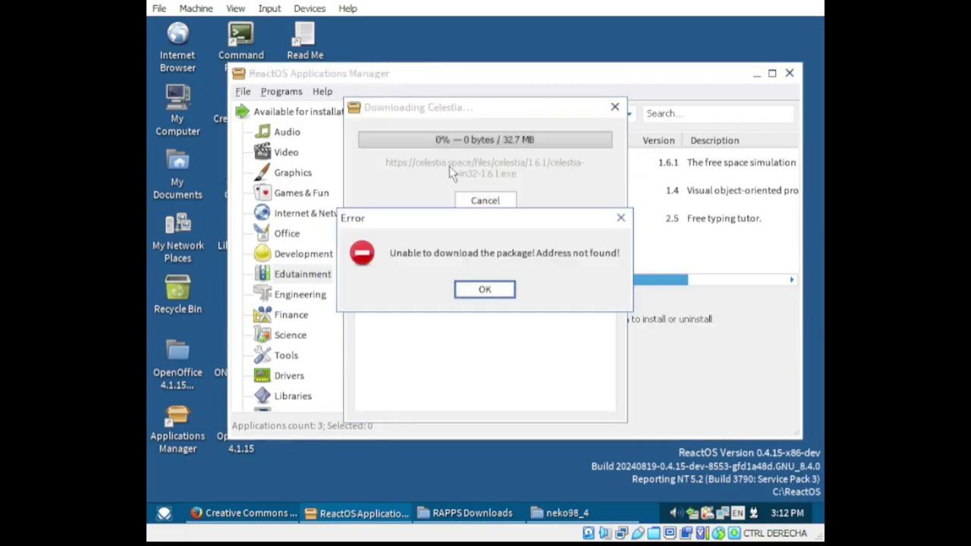
pyautogui.click(486, 291)
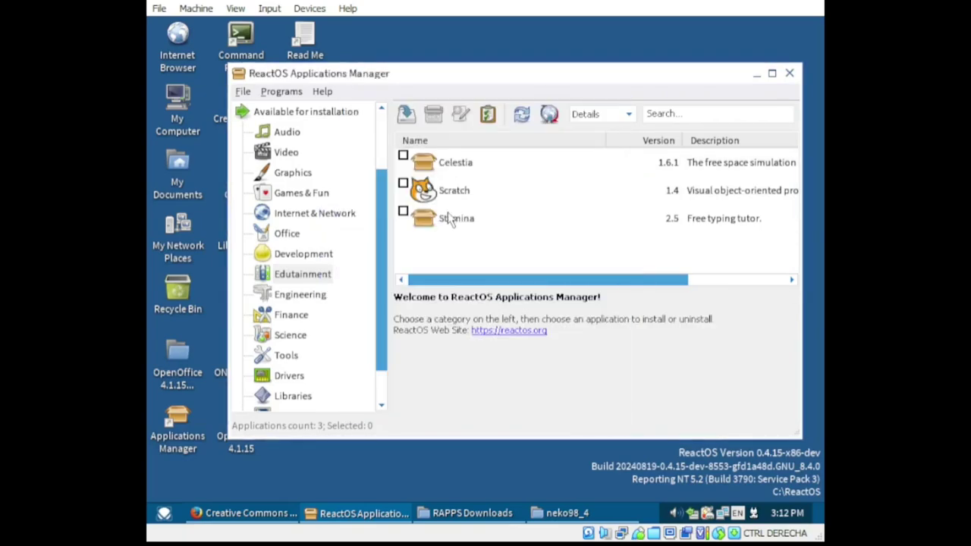
pyautogui.doubleClick(450, 220)
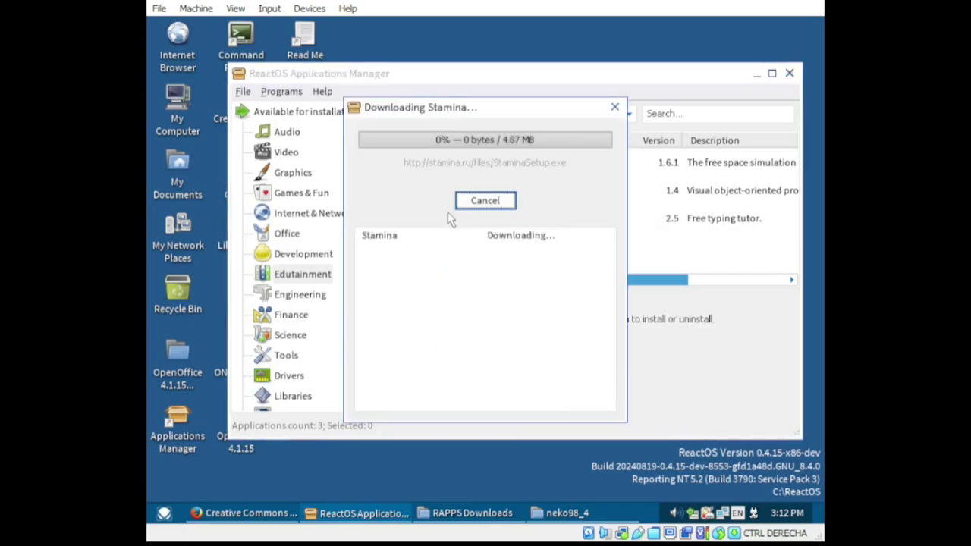
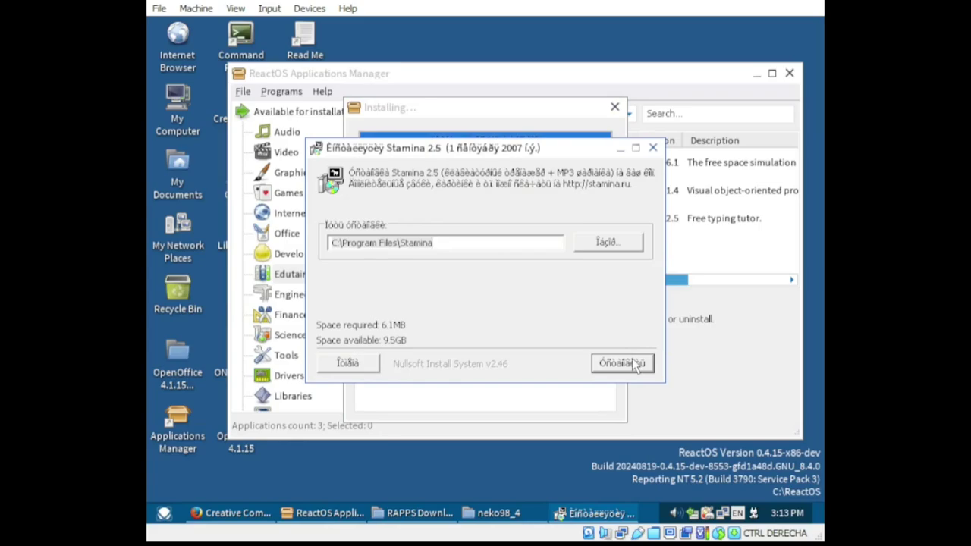
pyautogui.click(654, 148)
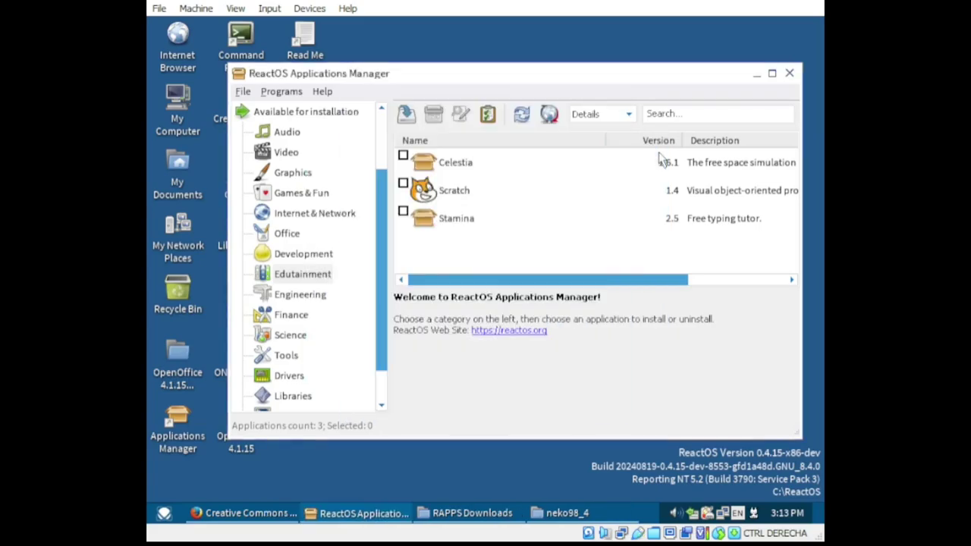
# - Show the Engineering applications, read their descriptions, and display the Finance category
pyautogui.click(320, 298)
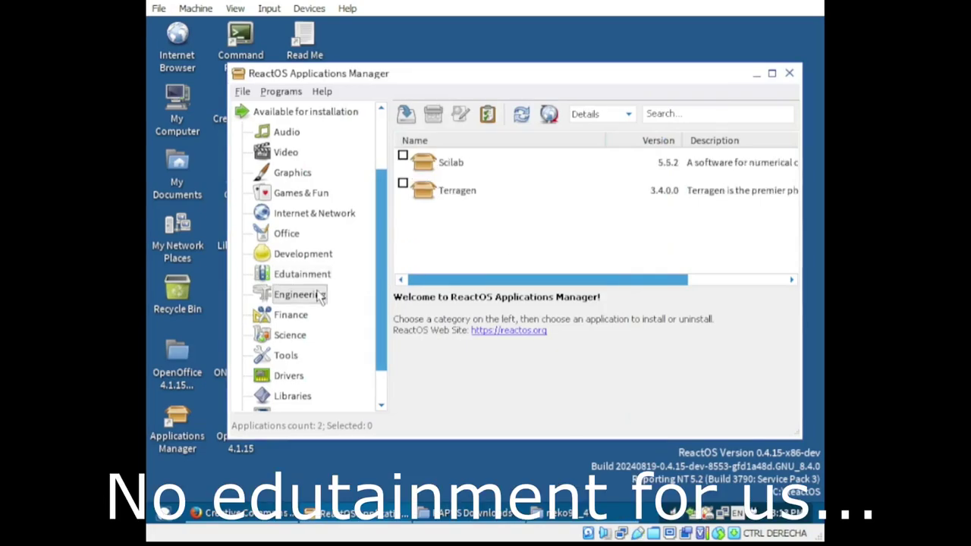
pyautogui.moveTo(495, 281); pyautogui.dragTo(661, 277)
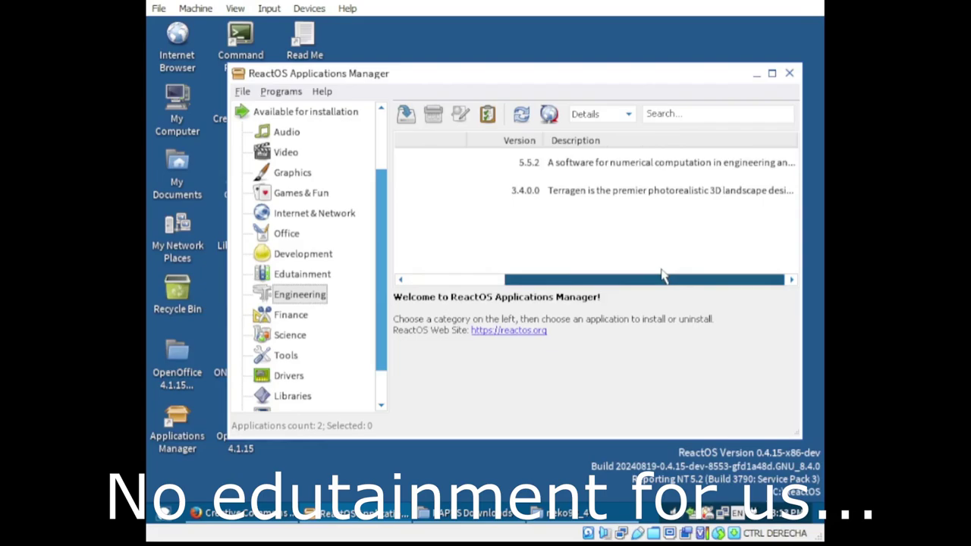
pyautogui.moveTo(662, 277); pyautogui.dragTo(382, 277)
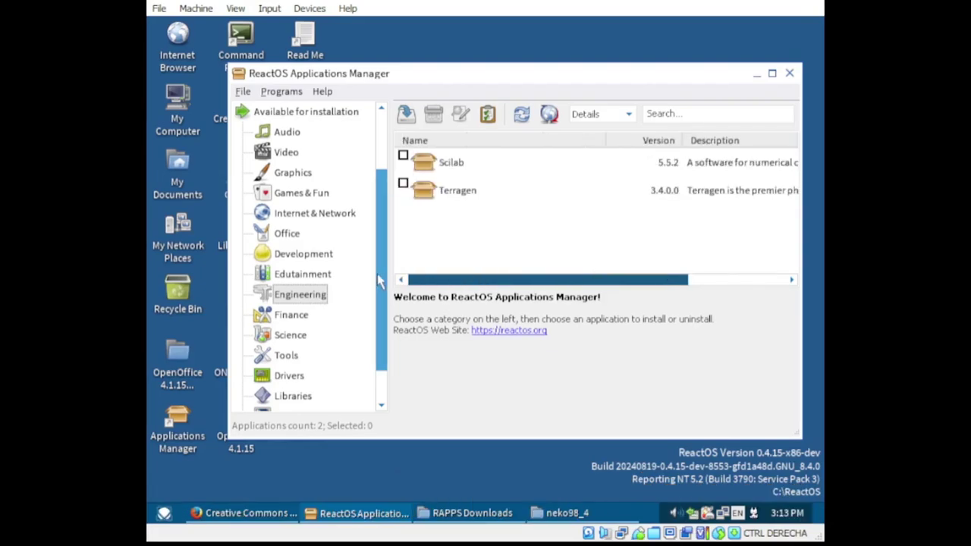
pyautogui.click(292, 319)
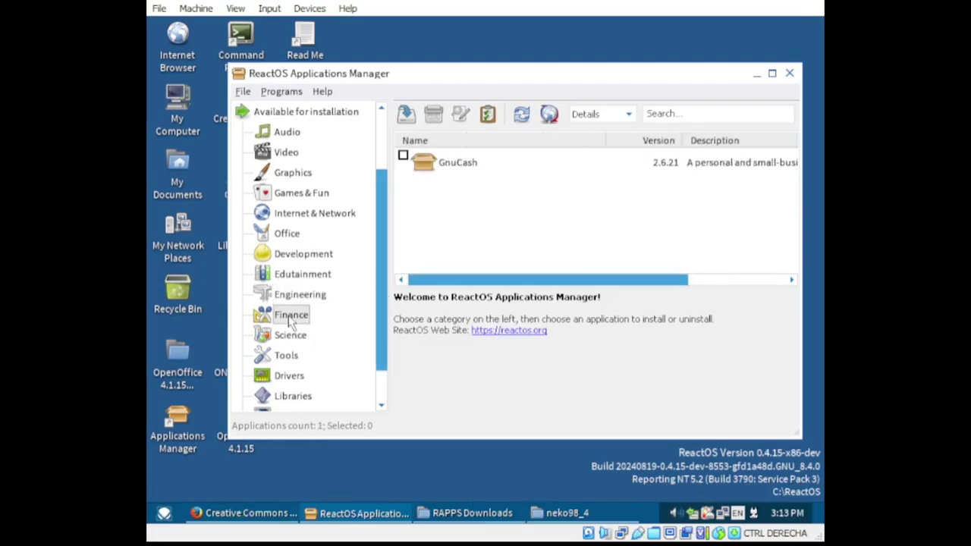
# - Show the Science applications and view the details of BOINC, FreeMat and Precise Calculator
pyautogui.click(293, 338)
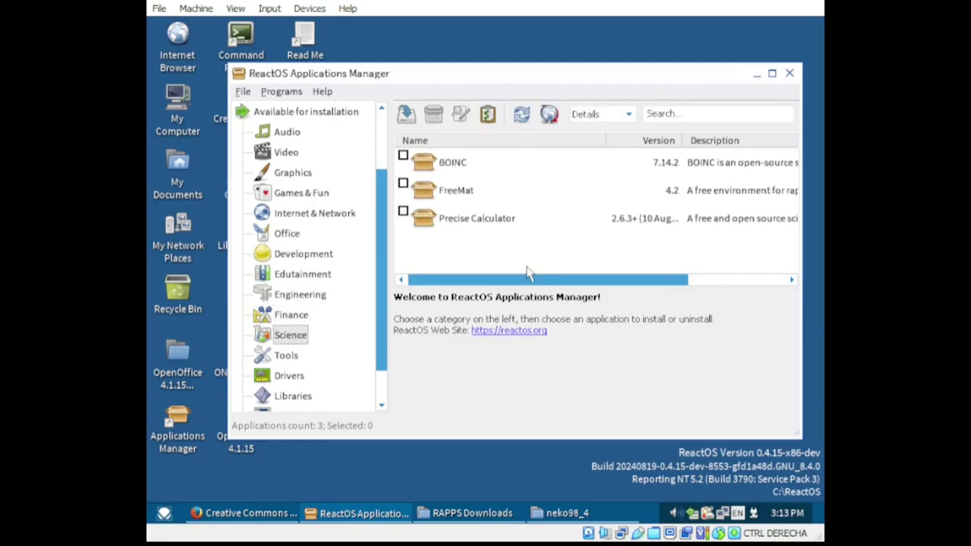
pyautogui.moveTo(527, 279); pyautogui.dragTo(770, 282)
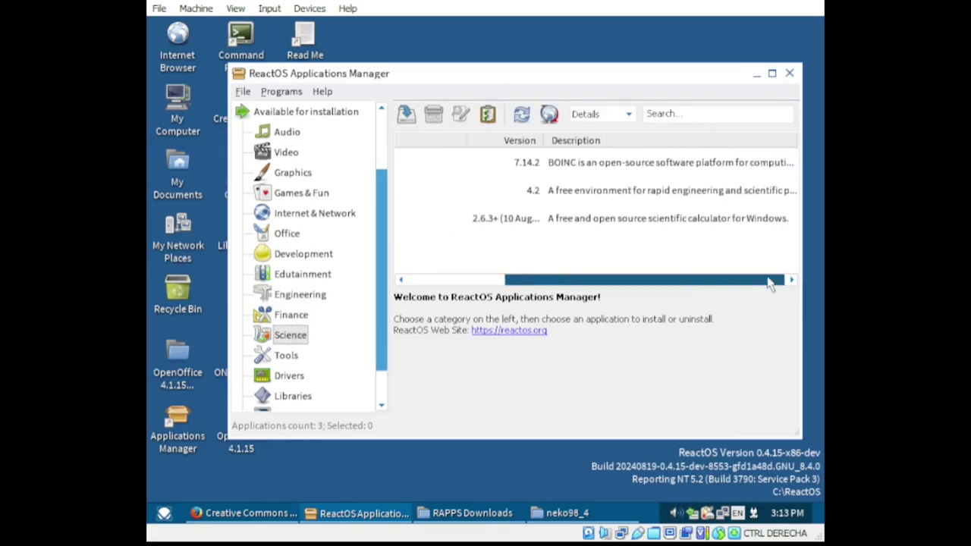
pyautogui.click(717, 165)
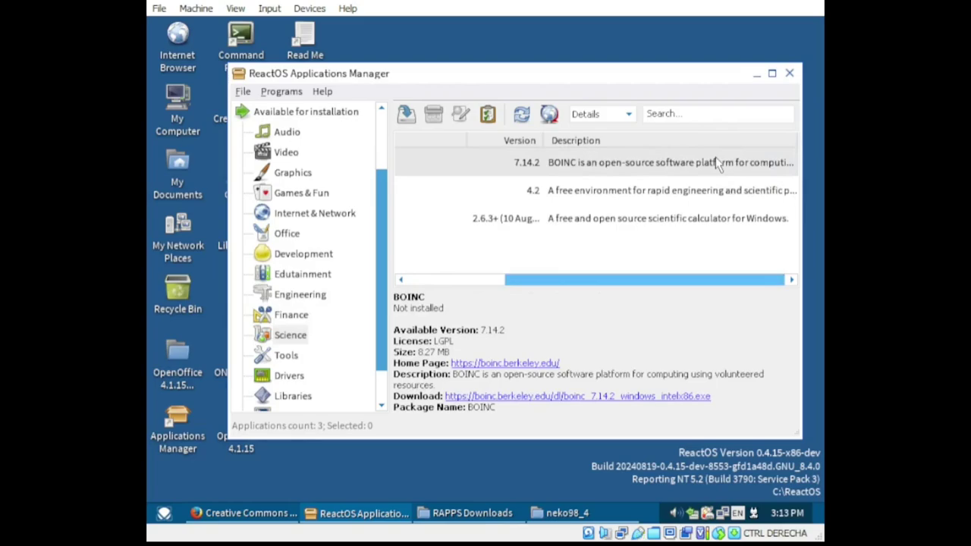
pyautogui.click(723, 194)
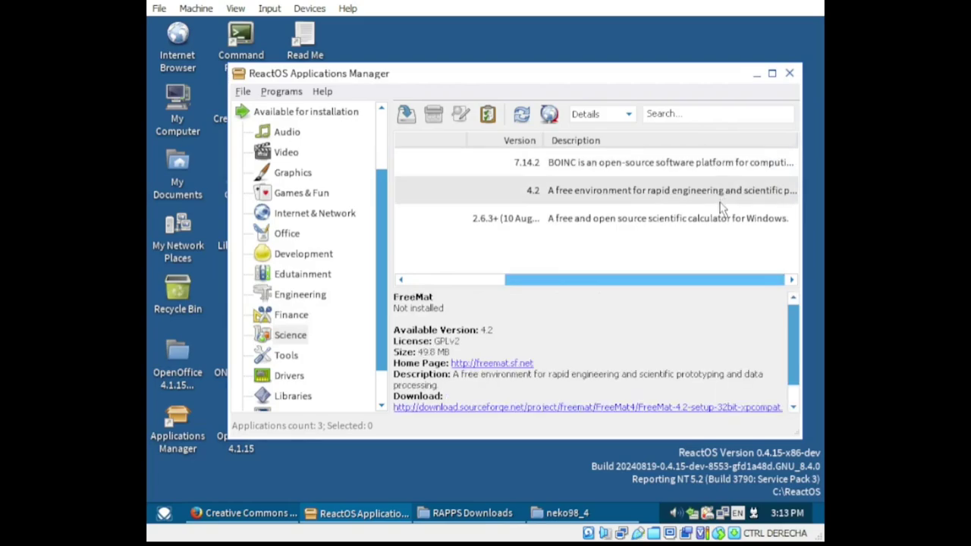
pyautogui.click(726, 220)
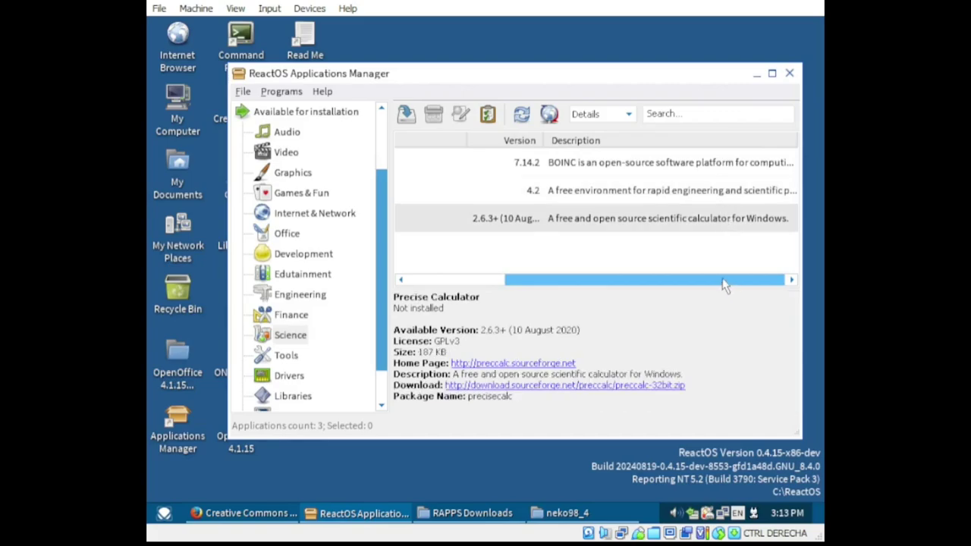
pyautogui.moveTo(723, 285); pyautogui.dragTo(549, 282)
# - Look through the whole list of applications in the Tools category
pyautogui.scroll(-1, 321, 381)
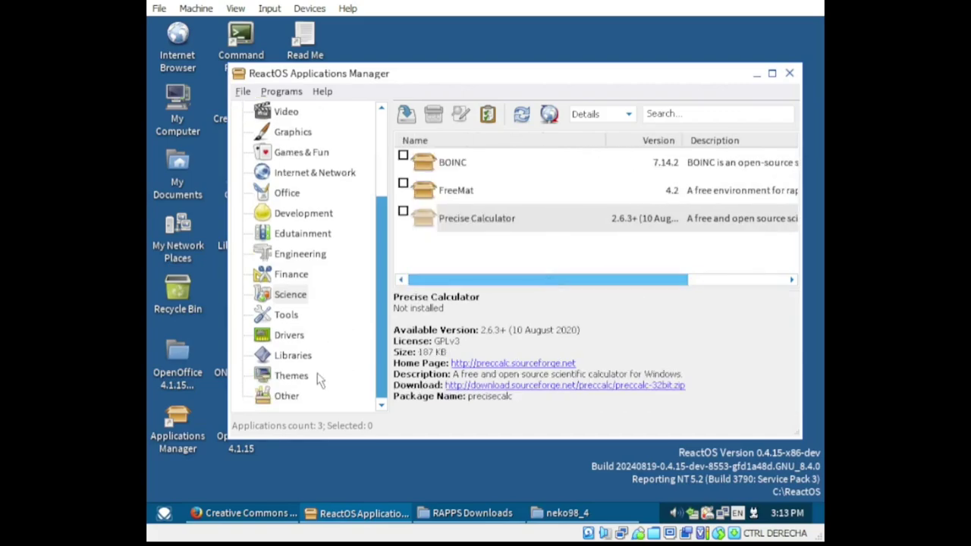
pyautogui.click(293, 317)
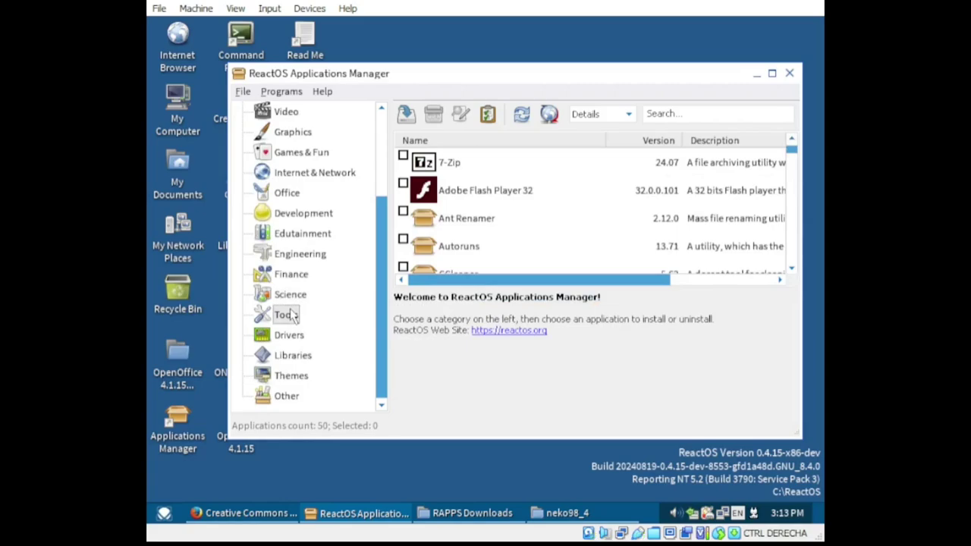
pyautogui.scroll(-1, 574, 239)
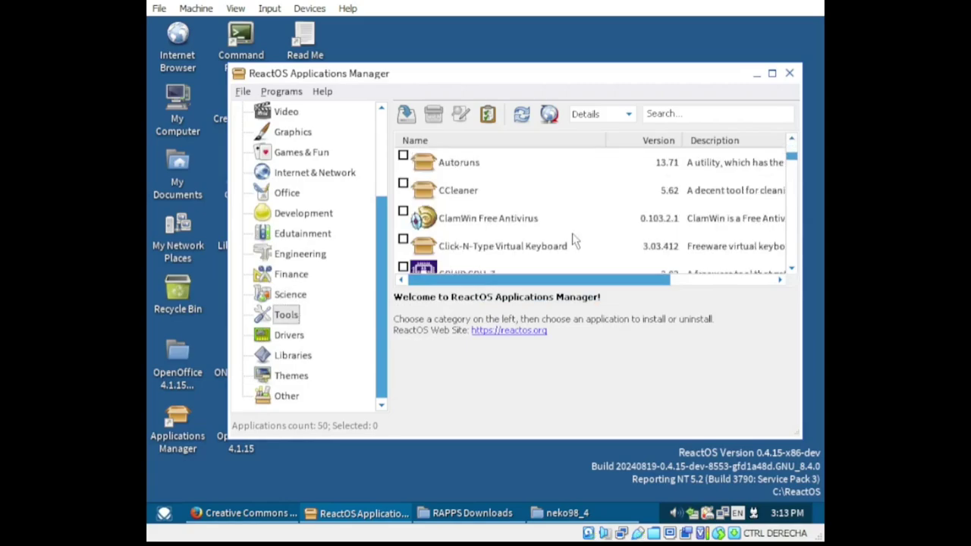
pyautogui.scroll(-1, 574, 240)
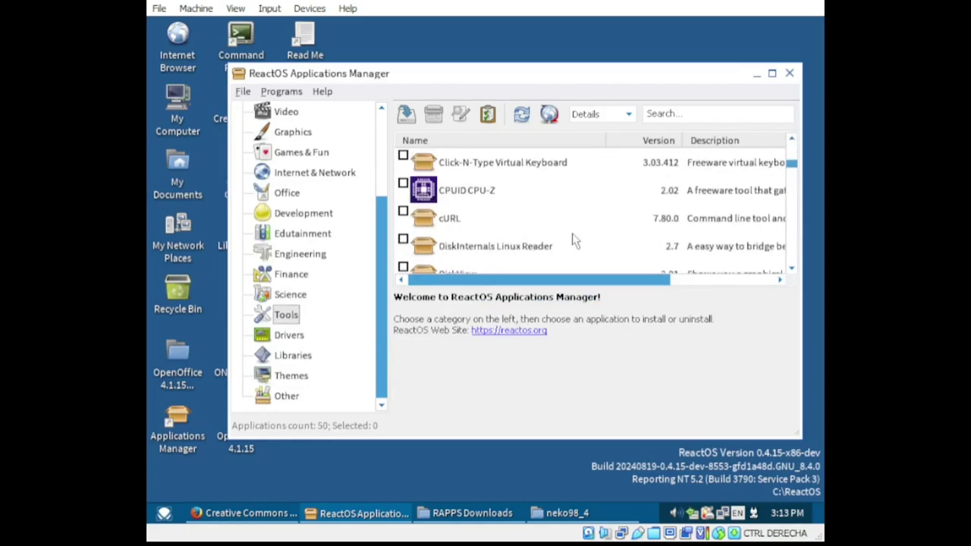
pyautogui.moveTo(592, 280); pyautogui.dragTo(559, 265)
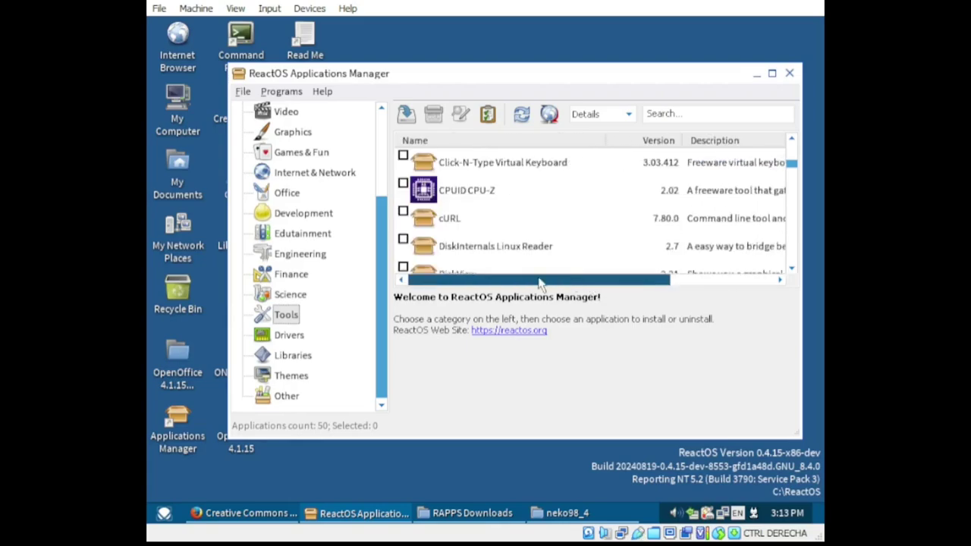
pyautogui.scroll(-1, 559, 264)
pyautogui.scroll(-3, 558, 264)
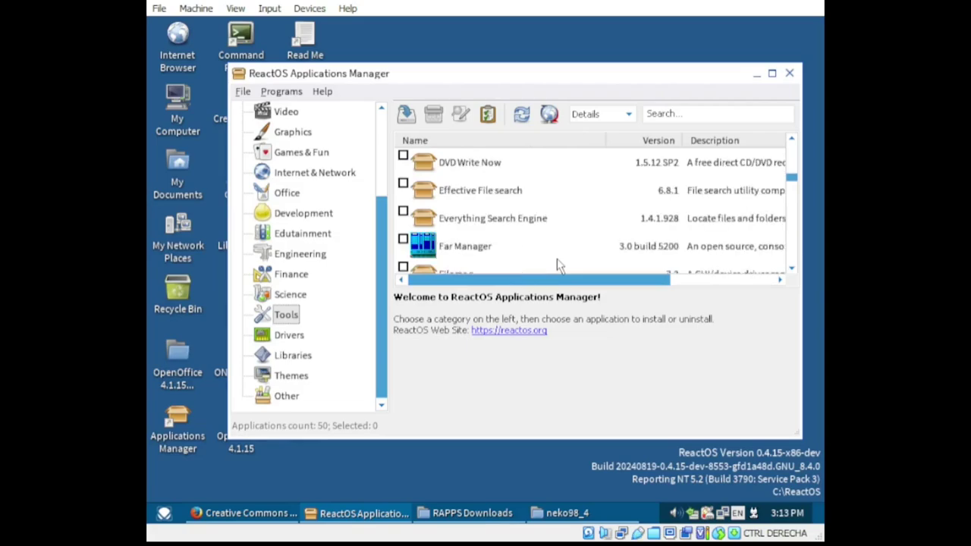
pyautogui.scroll(-1, 558, 265)
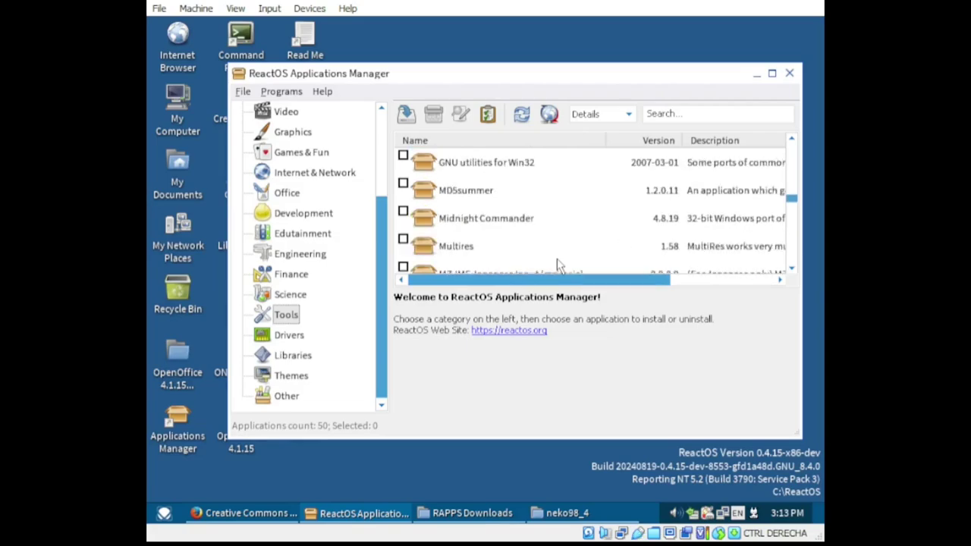
pyautogui.scroll(-2, 558, 264)
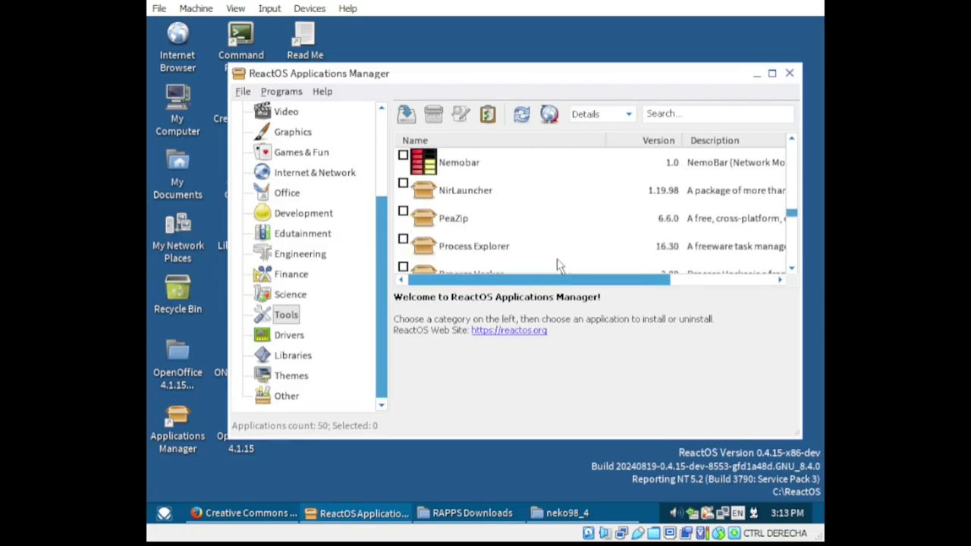
pyautogui.scroll(-1, 557, 265)
pyautogui.scroll(-3, 558, 265)
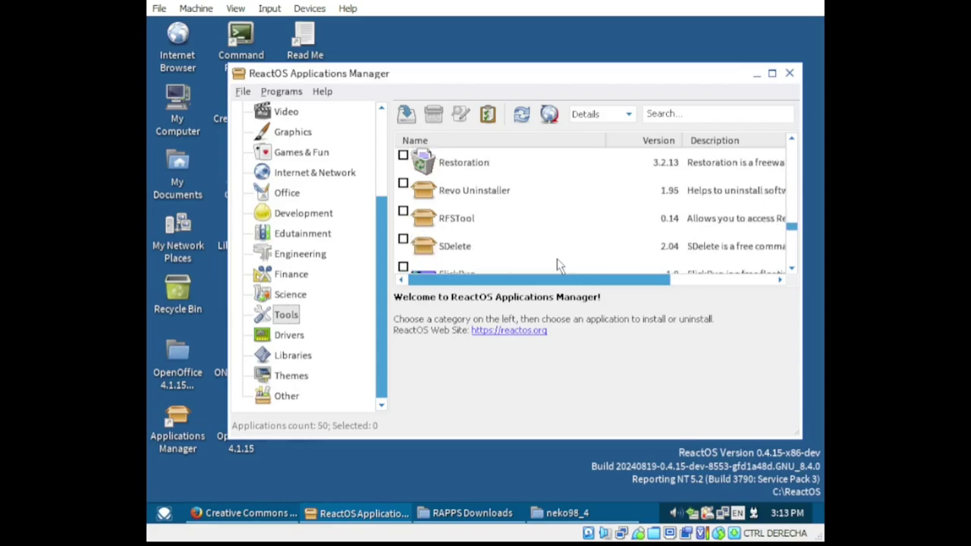
pyautogui.scroll(-3, 558, 265)
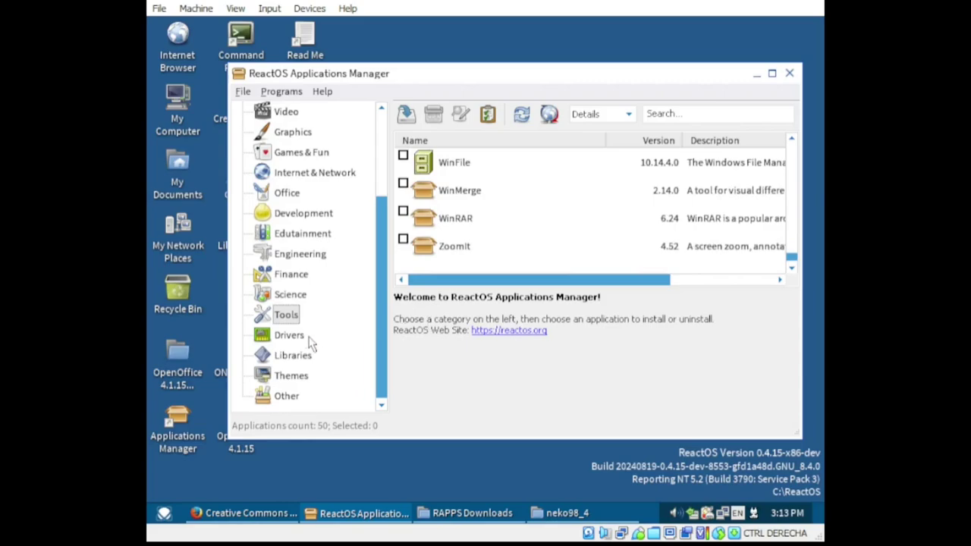
# - Go through the Libraries and Themes categories and examine the applications listed under Other
pyautogui.click(302, 359)
pyautogui.click(302, 376)
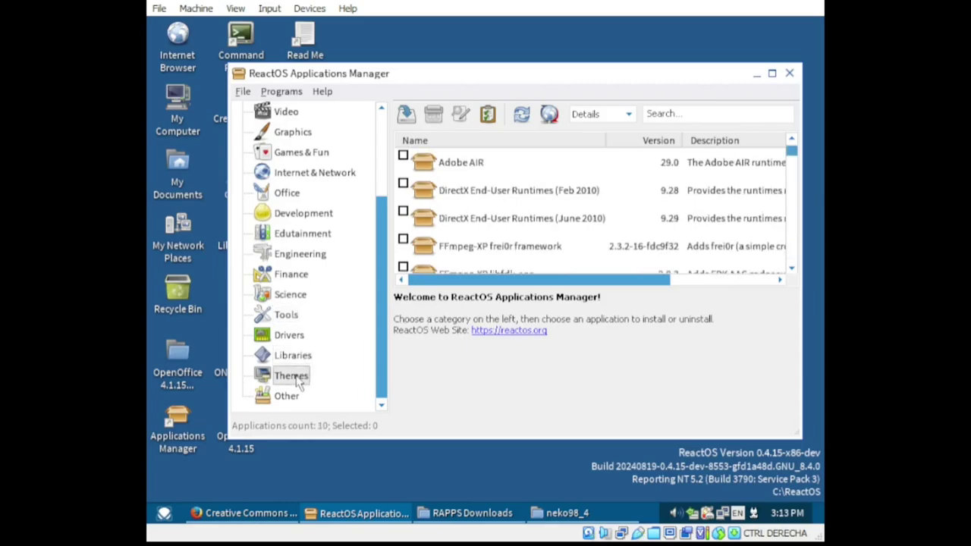
pyautogui.scroll(-1, 542, 208)
pyautogui.click(285, 397)
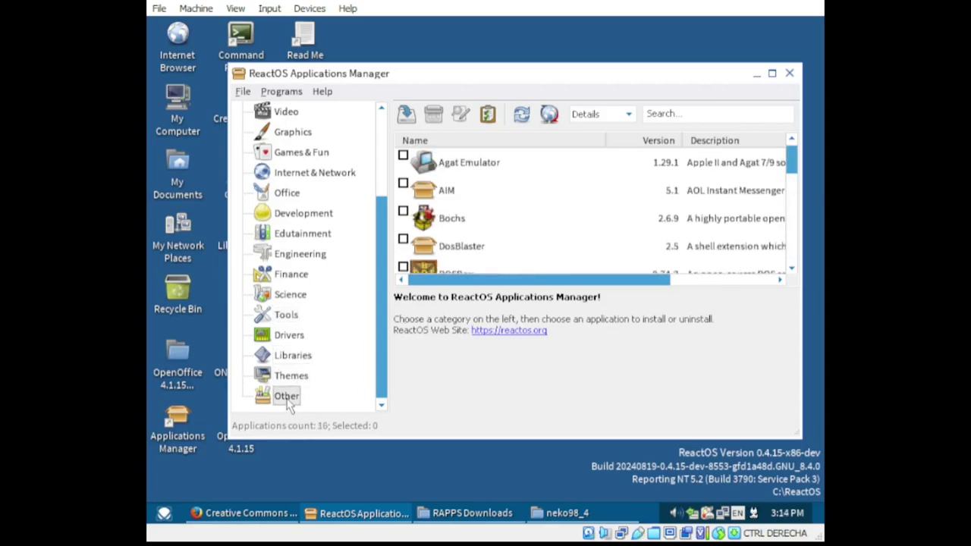
pyautogui.scroll(-1, 539, 228)
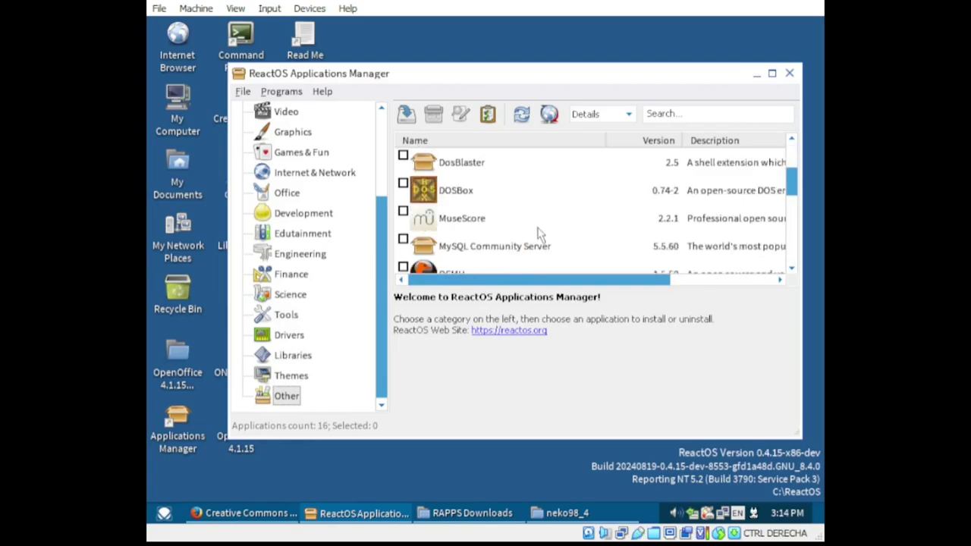
pyautogui.scroll(-3, 539, 233)
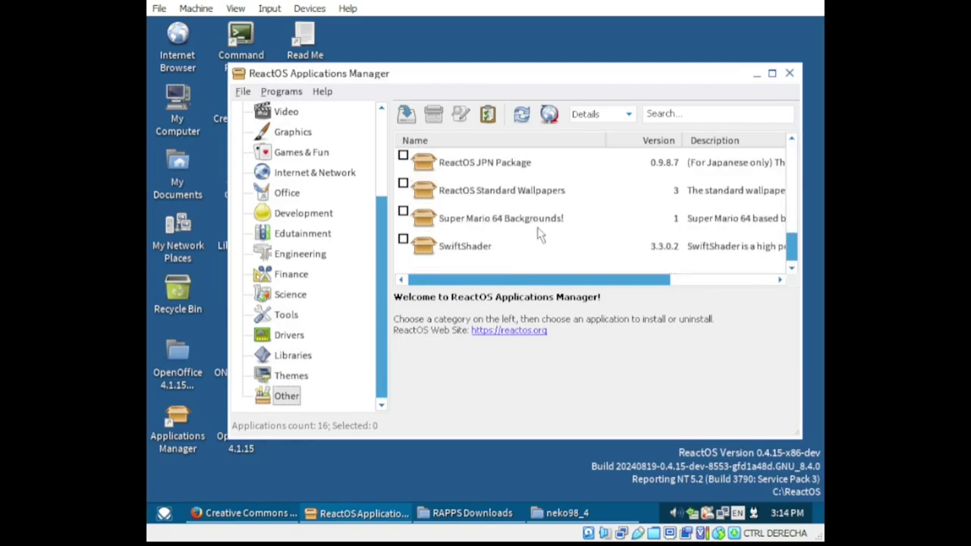
# - Download the Super Mario 64 Backgrounds! package from the Other category
pyautogui.scroll(2, 539, 235)
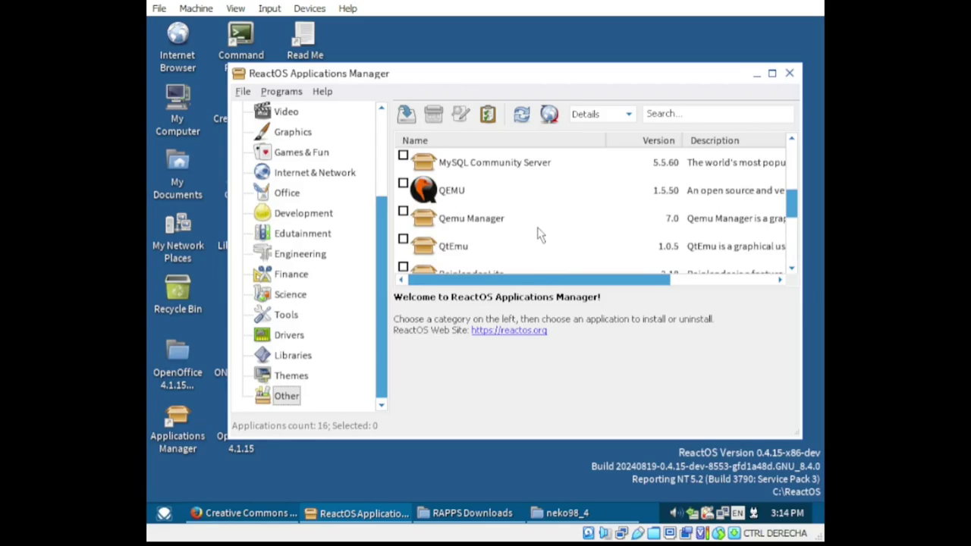
pyautogui.scroll(-2, 539, 234)
pyautogui.click(539, 228)
pyautogui.moveTo(544, 280)
pyautogui.mouseDown()
pyautogui.moveTo(622, 292)
pyautogui.moveTo(531, 285)
pyautogui.mouseUp()
pyautogui.doubleClick(521, 226)
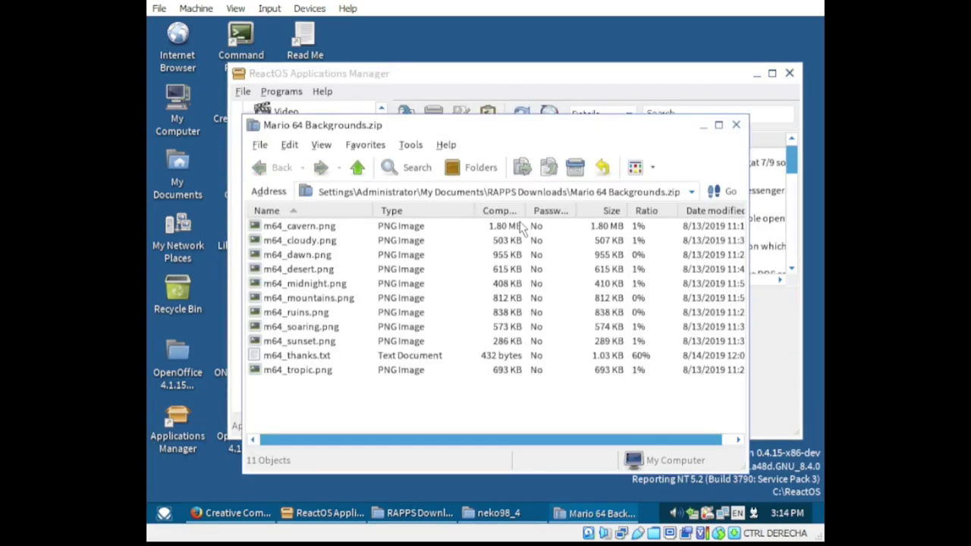
# - Go from the opened Mario 64 Backgrounds.zip archive up to its parent folder, RAPPS Downloads
pyautogui.click(328, 271)
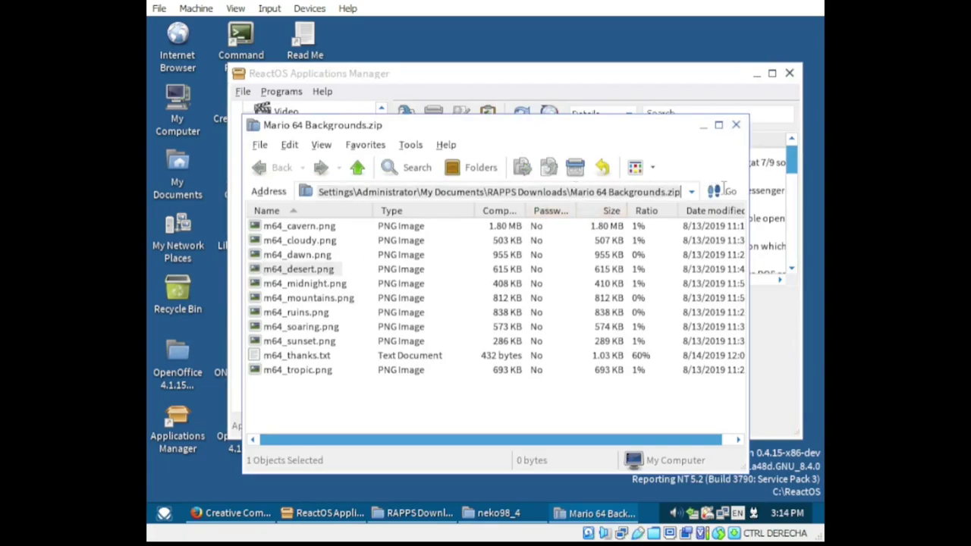
pyautogui.hotkey('ctrl', 'a')
pyautogui.press('BackSpace')
pyautogui.click(691, 191)
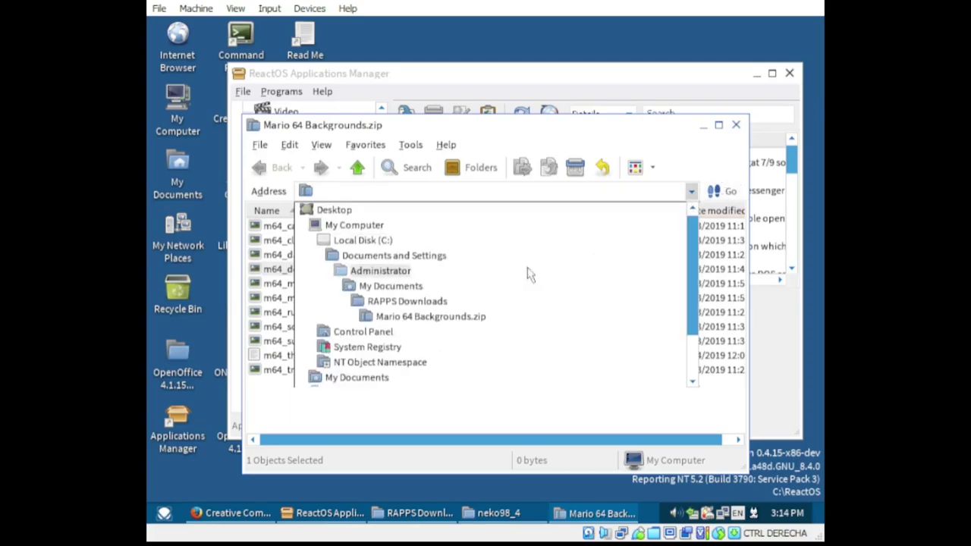
pyautogui.click(402, 300)
# - Extract all files of the Mario 64 Backgrounds archive to the default destination and finish the Extraction Wizard
pyautogui.scroll(-3, 311, 311)
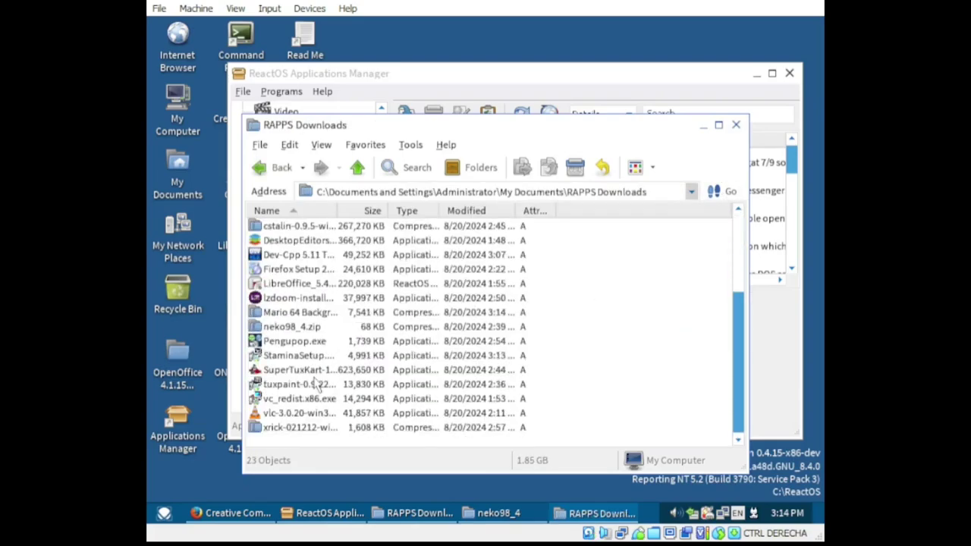
pyautogui.scroll(3, 322, 394)
pyautogui.scroll(-3, 320, 342)
pyautogui.rightClick(330, 316)
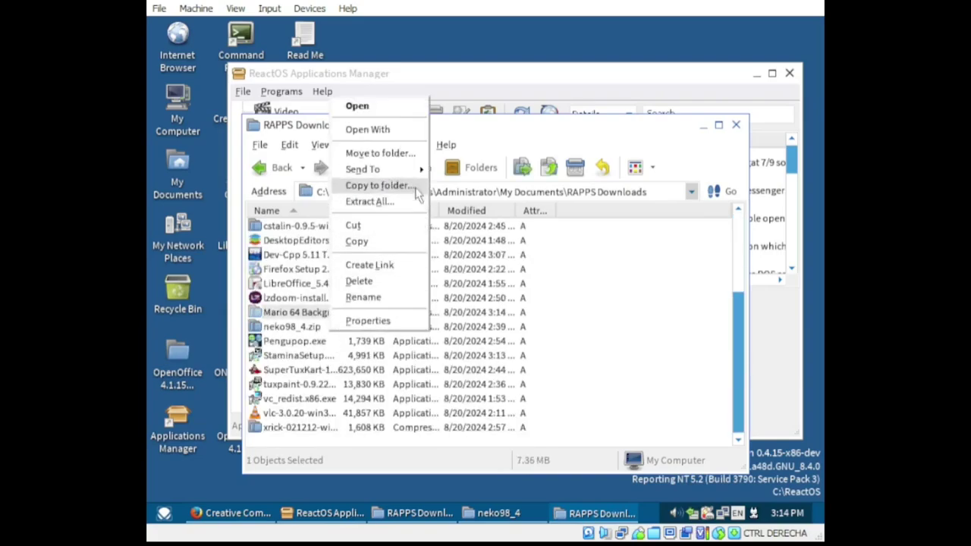
pyautogui.click(370, 201)
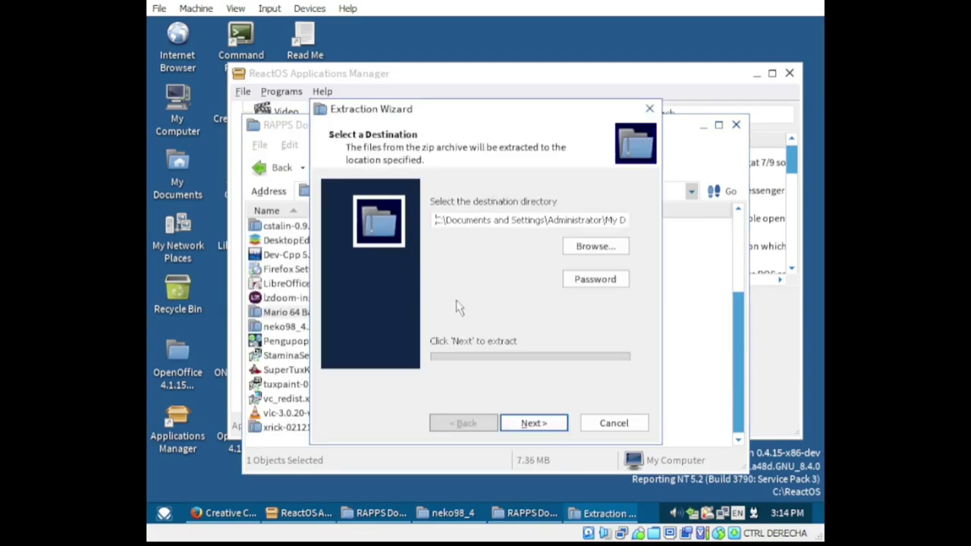
pyautogui.click(552, 425)
pyautogui.click(535, 424)
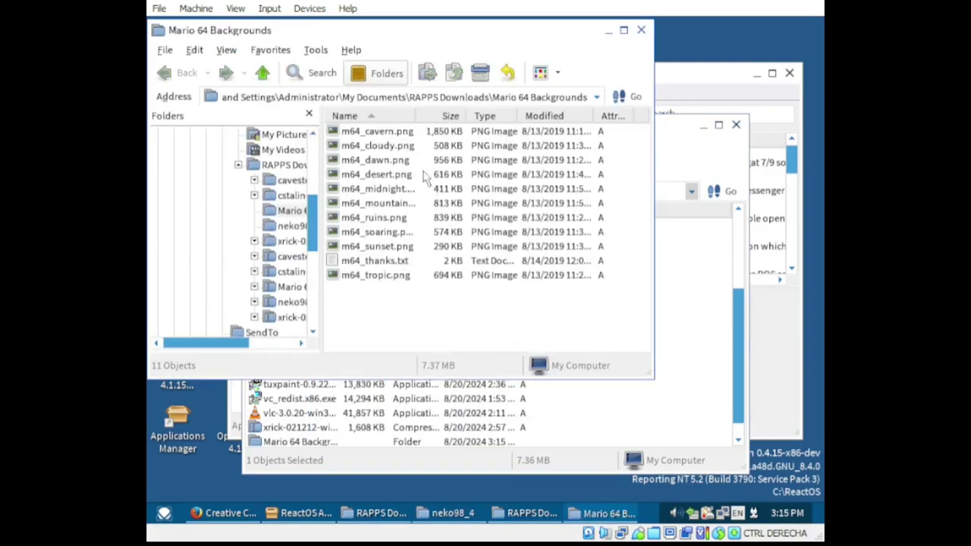
# - Preview the extracted cavern, midnight, dawn, soaring and tropic background images one after another in the picture viewer
pyautogui.doubleClick(404, 133)
pyautogui.click(641, 91)
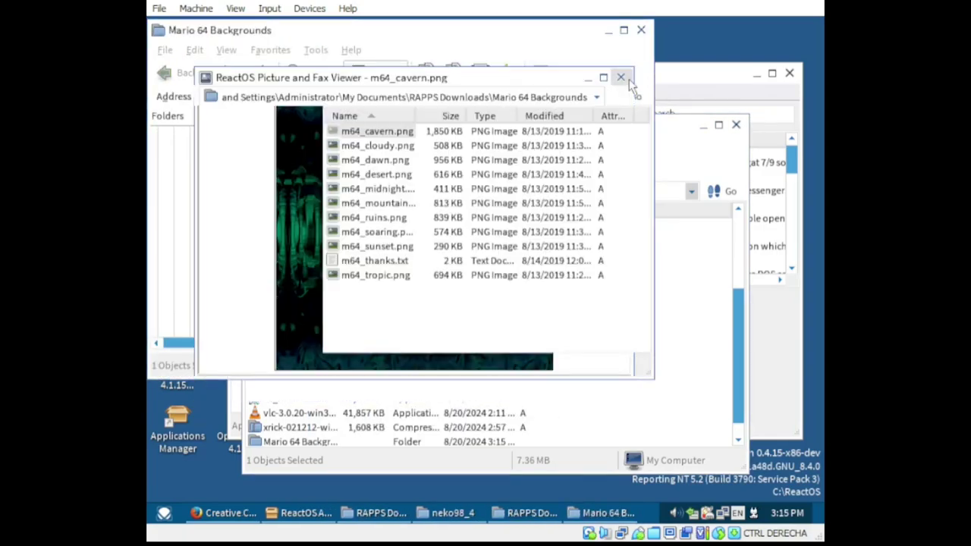
pyautogui.doubleClick(396, 188)
pyautogui.click(620, 77)
pyautogui.doubleClick(375, 160)
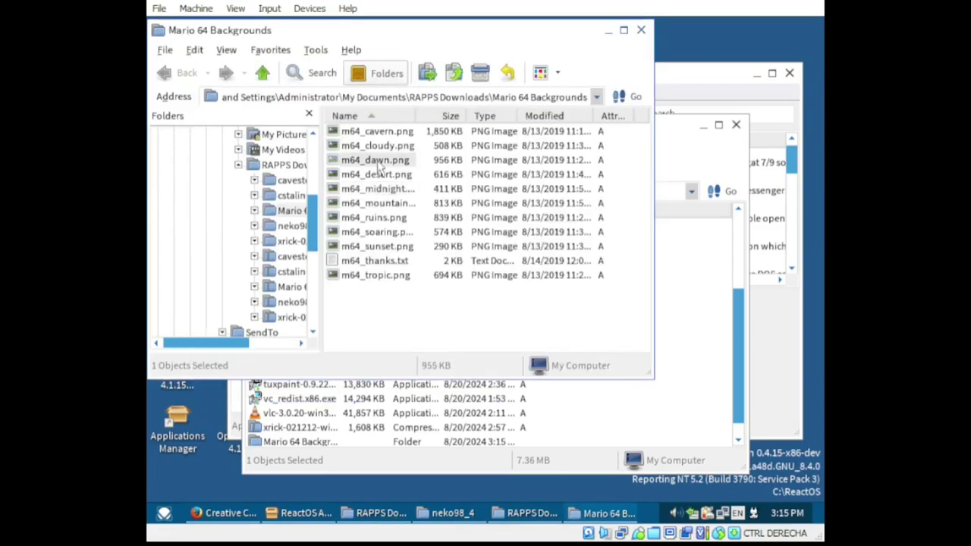
pyautogui.click(620, 78)
pyautogui.doubleClick(370, 232)
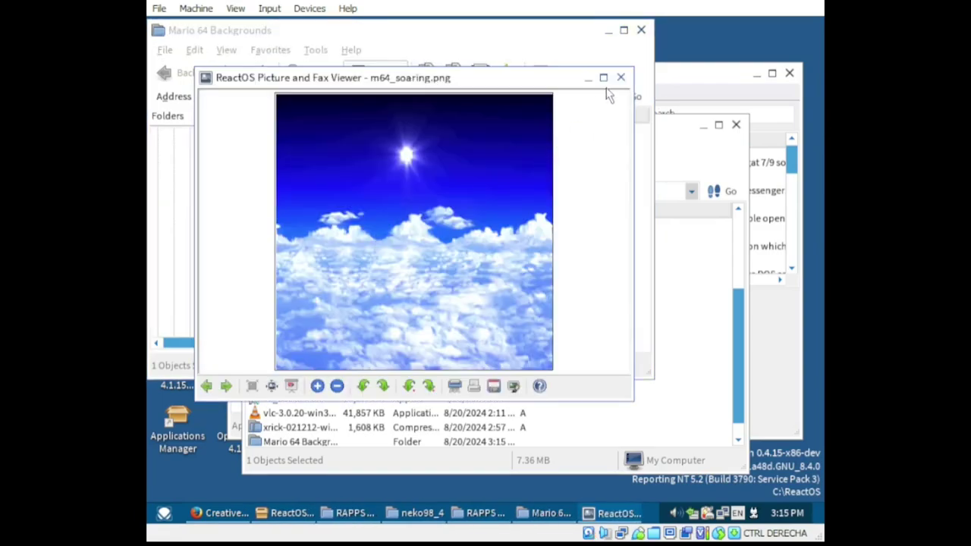
pyautogui.click(621, 77)
pyautogui.doubleClick(397, 278)
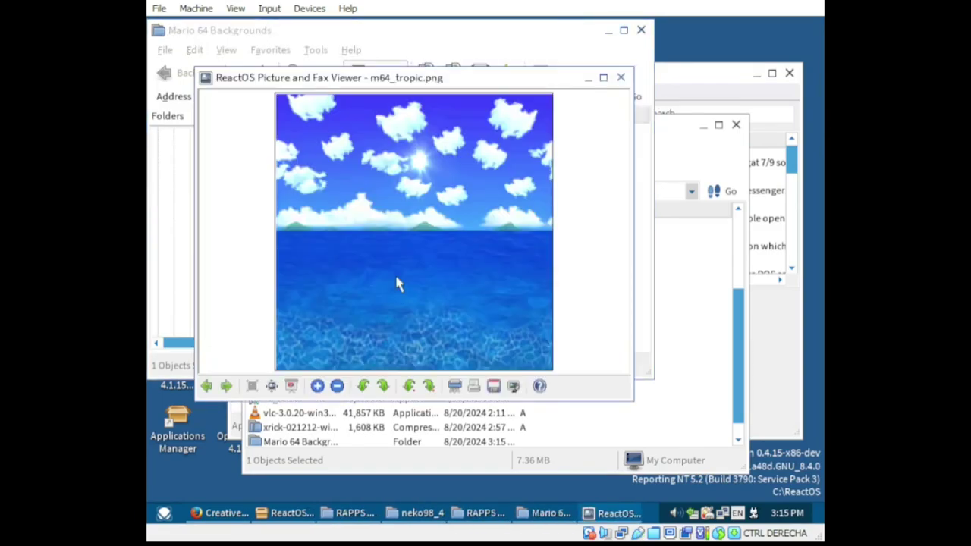
# - Preview the m64_soaring and m64_mountains images in the picture viewer, closing each preview
pyautogui.click(620, 77)
pyautogui.doubleClick(375, 232)
pyautogui.click(621, 78)
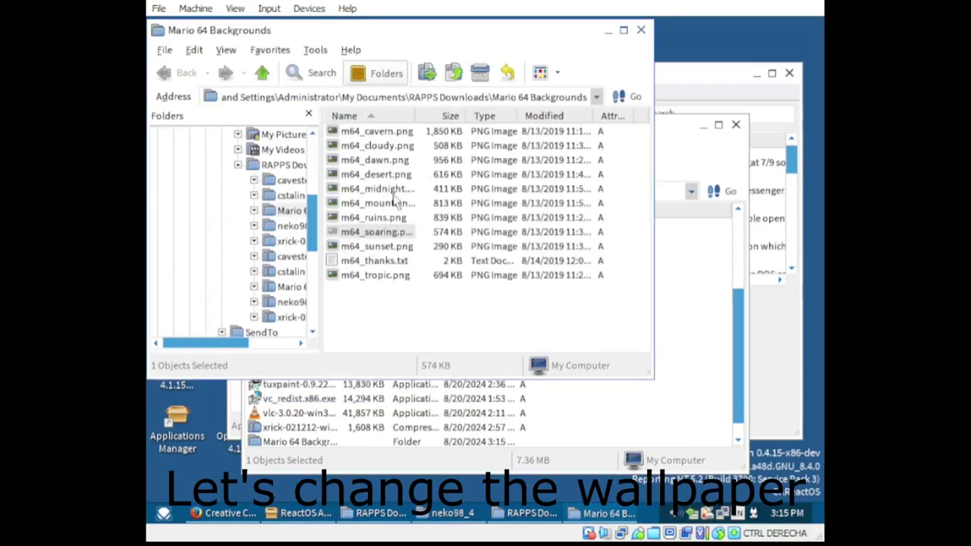
pyautogui.doubleClick(372, 204)
pyautogui.click(621, 77)
# - Check the file properties of m64_mountains.png and close its properties dialog
pyautogui.rightClick(399, 205)
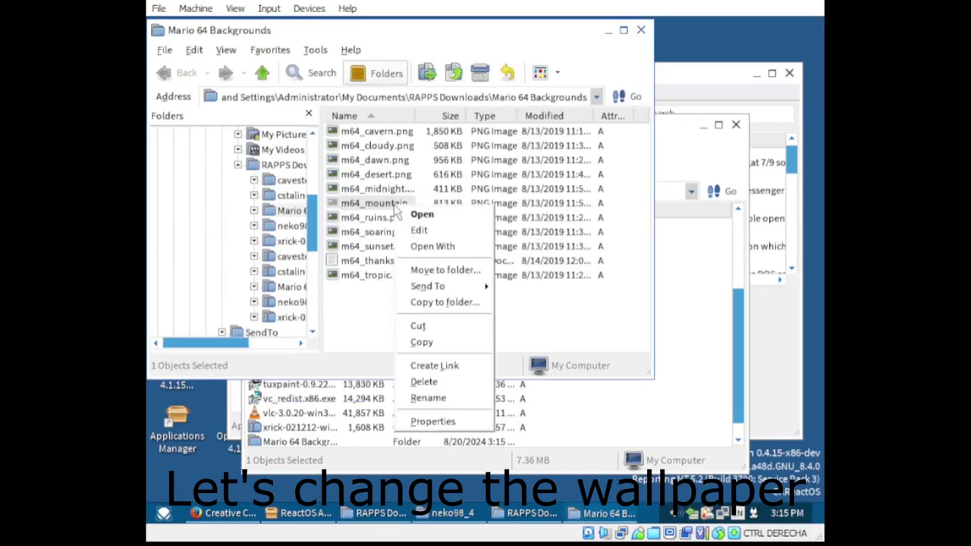
pyautogui.moveTo(447, 286)
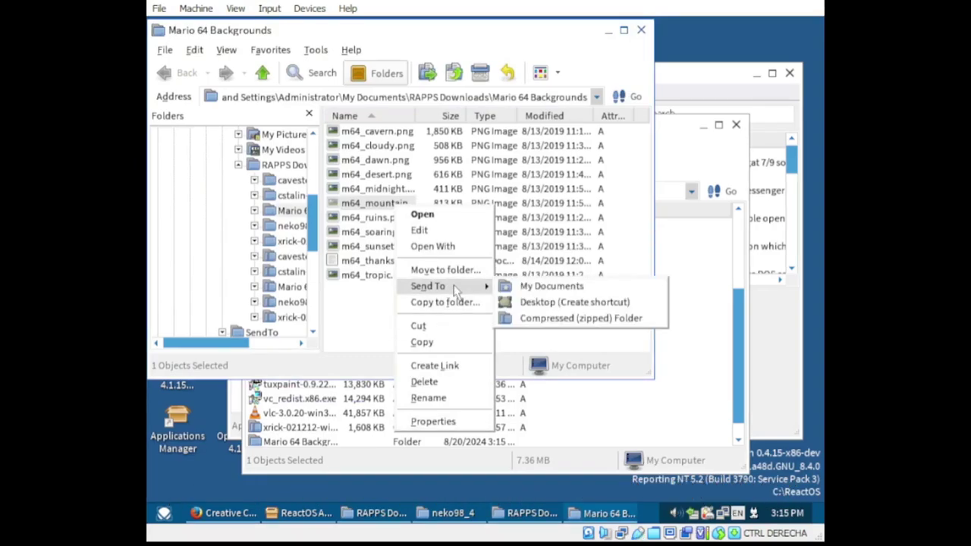
pyautogui.click(448, 422)
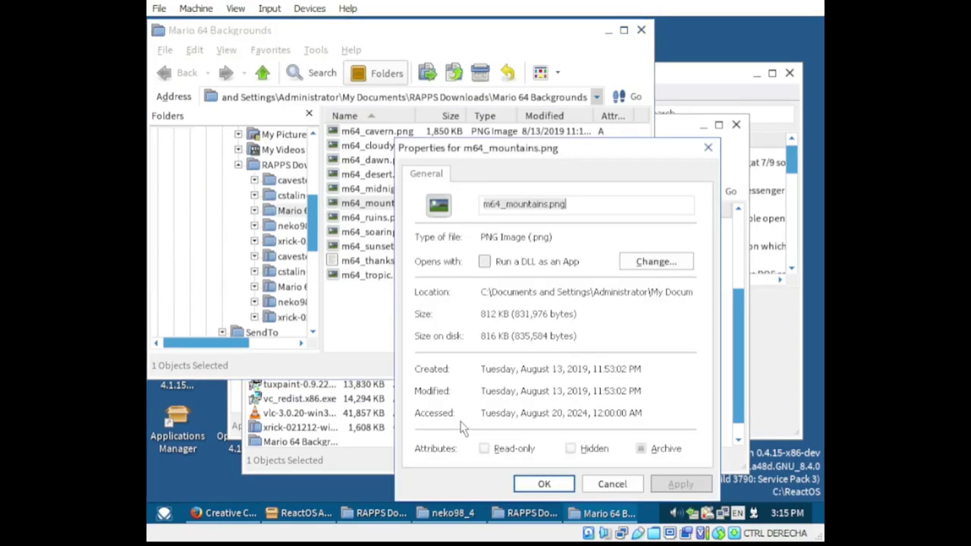
pyautogui.click(561, 491)
# - Open the desktop's display properties with the wallpaper background settings
pyautogui.rightClick(700, 38)
pyautogui.moveTo(728, 130)
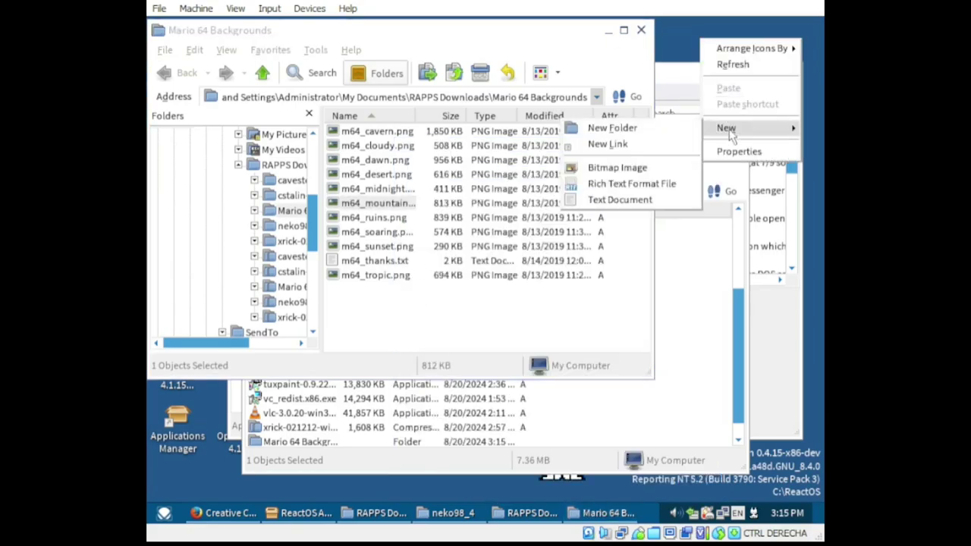
pyautogui.click(736, 152)
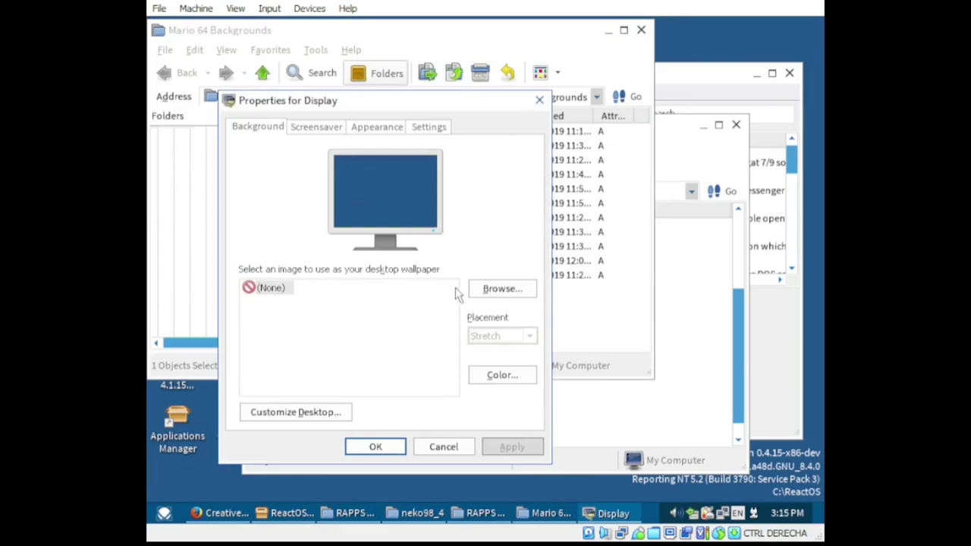
# - Try to use Mario 64 Backgrounds.zip from RAPPS Downloads in My Documents as the desktop wallpaper source
pyautogui.click(485, 295)
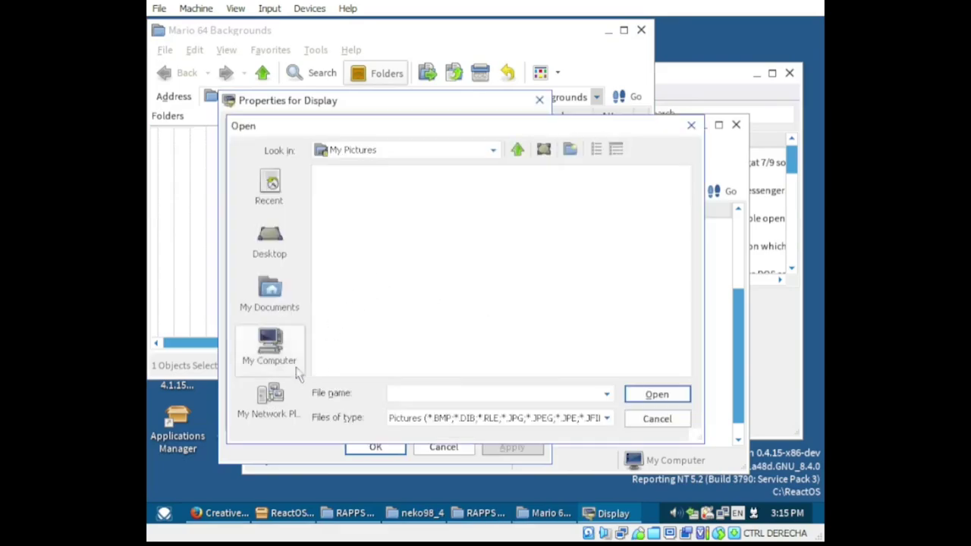
pyautogui.click(269, 296)
pyautogui.doubleClick(364, 234)
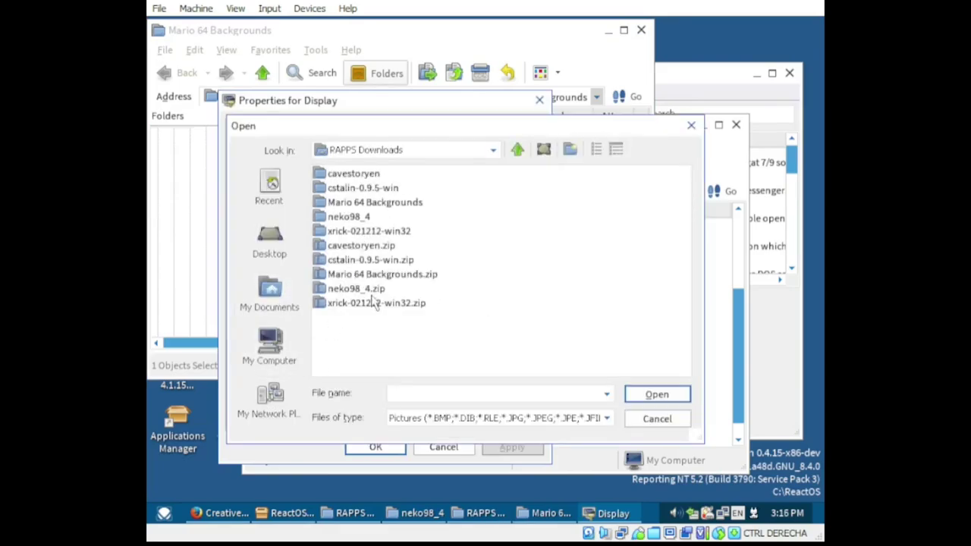
pyautogui.doubleClick(375, 286)
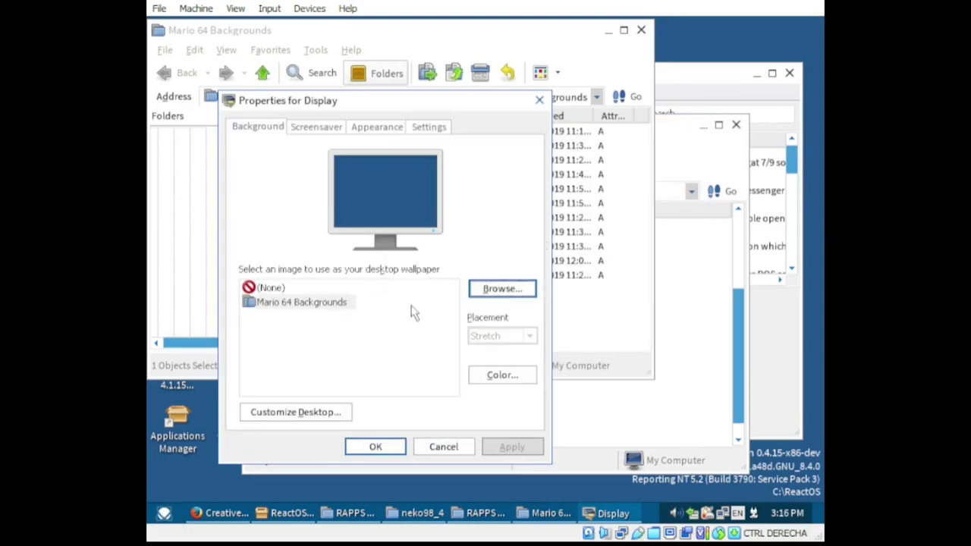
pyautogui.click(322, 303)
pyautogui.click(598, 191)
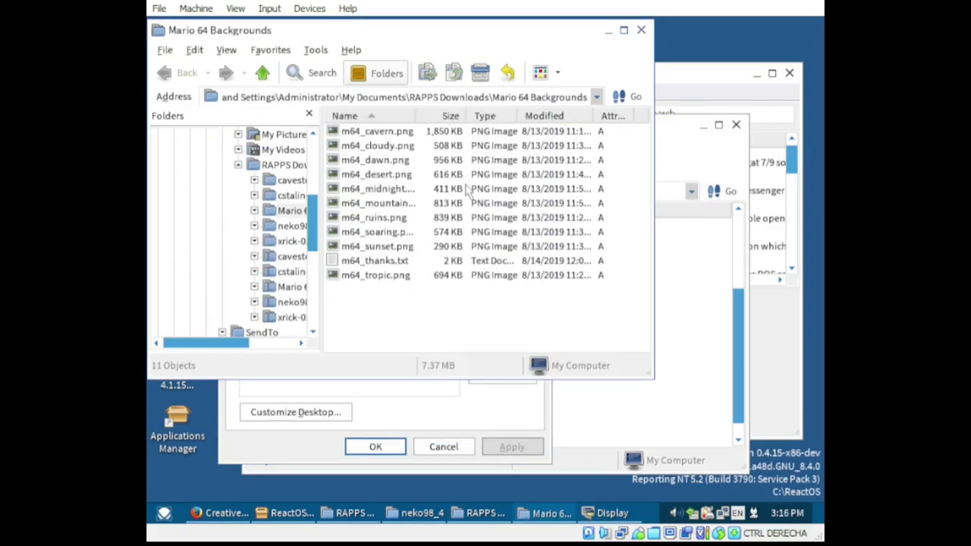
pyautogui.click(414, 403)
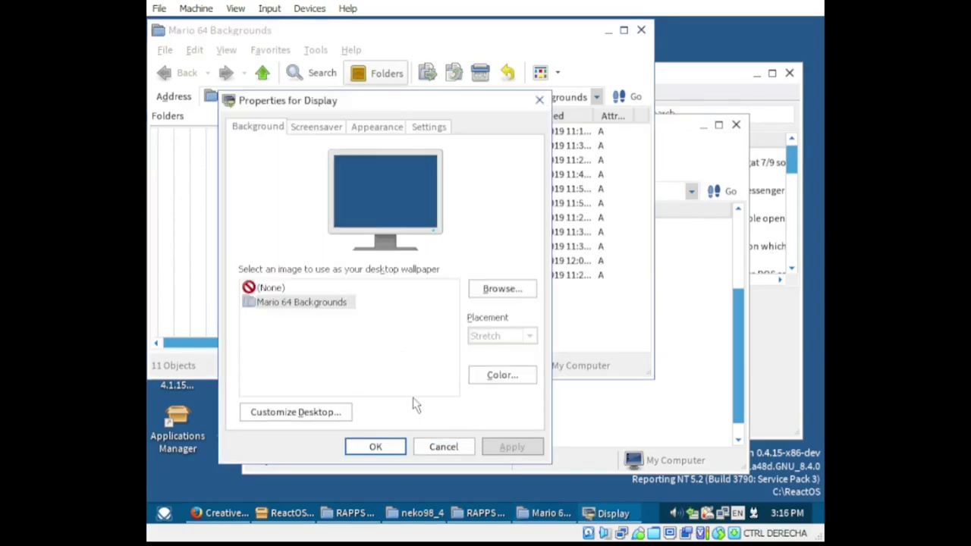
# - Browse to the extracted Mario 64 Backgrounds folder in RAPPS Downloads and choose m64_mountains.png as the wallpaper image
pyautogui.click(502, 289)
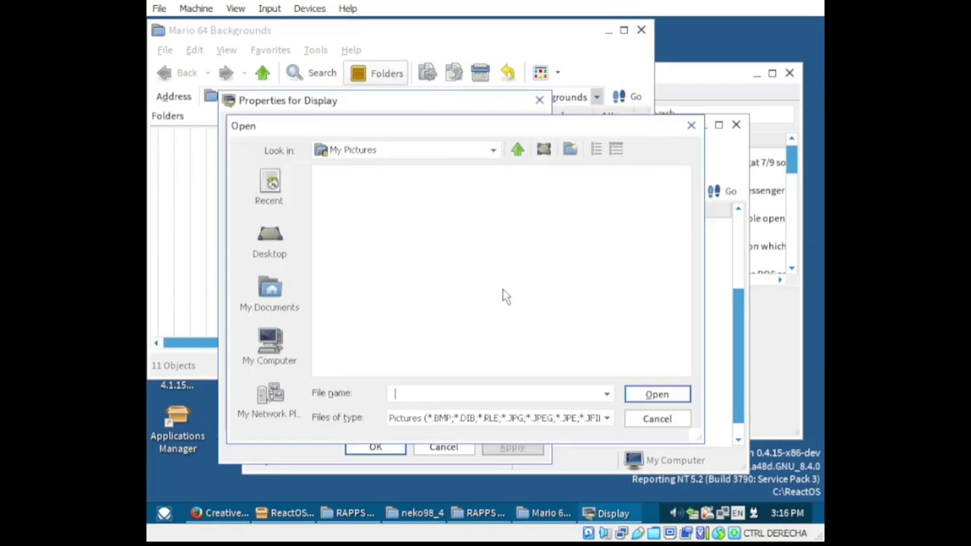
pyautogui.click(287, 347)
pyautogui.click(494, 157)
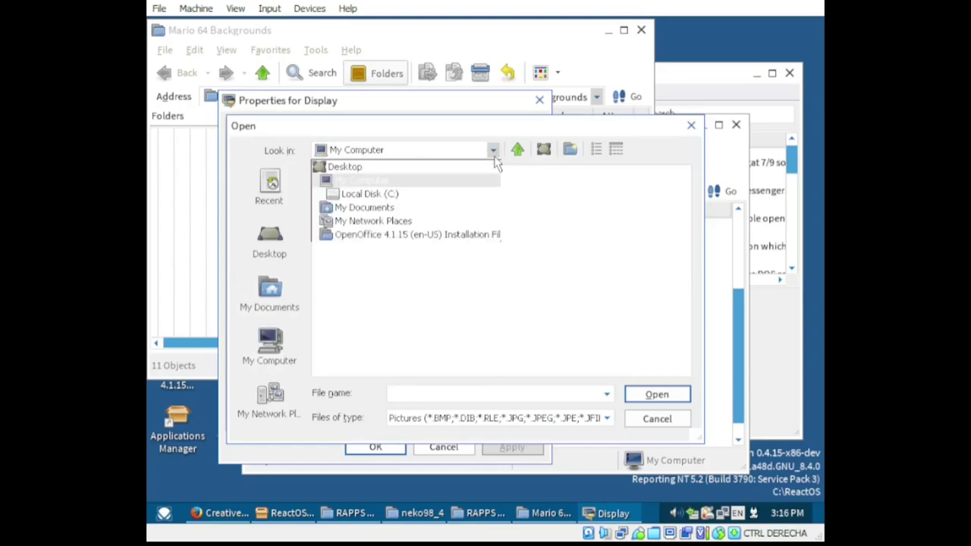
pyautogui.click(430, 208)
pyautogui.doubleClick(358, 232)
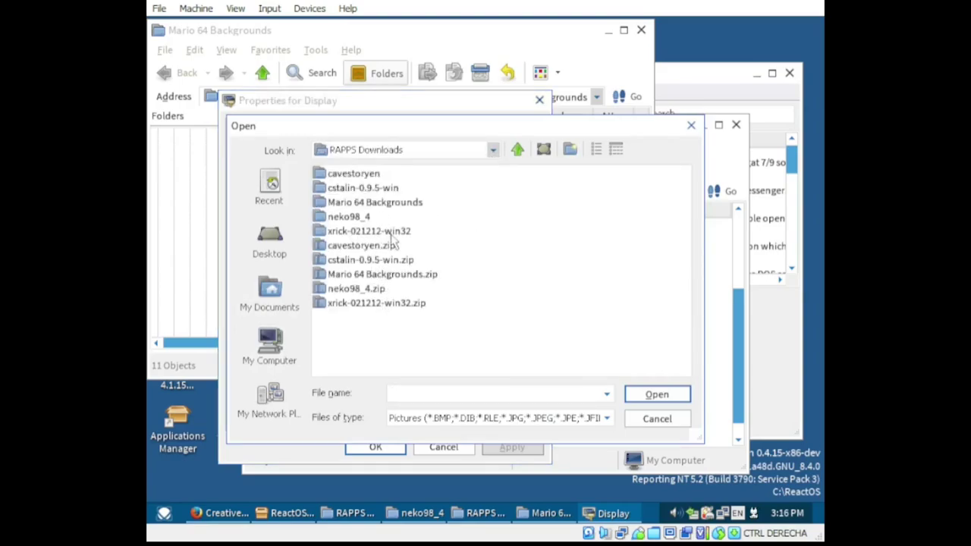
pyautogui.doubleClick(390, 207)
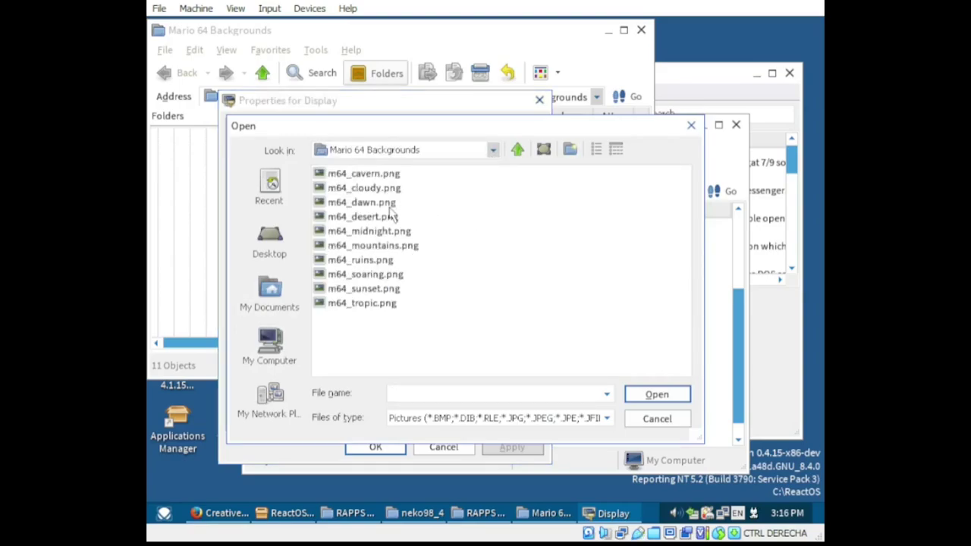
pyautogui.doubleClick(376, 245)
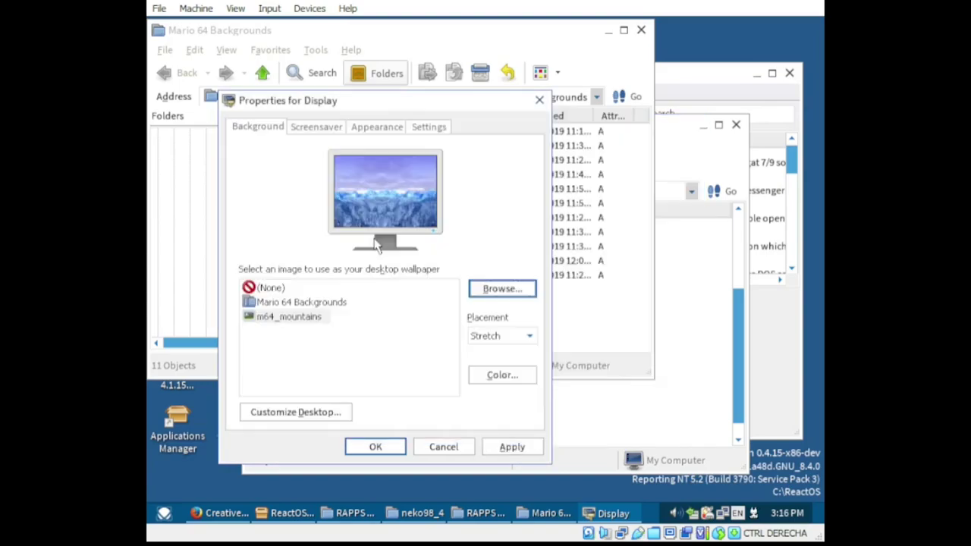
# - Apply the m64_mountains wallpaper with Stretch placement, then close the display properties and the Mario 64 Backgrounds window
pyautogui.click(297, 319)
pyautogui.click(299, 304)
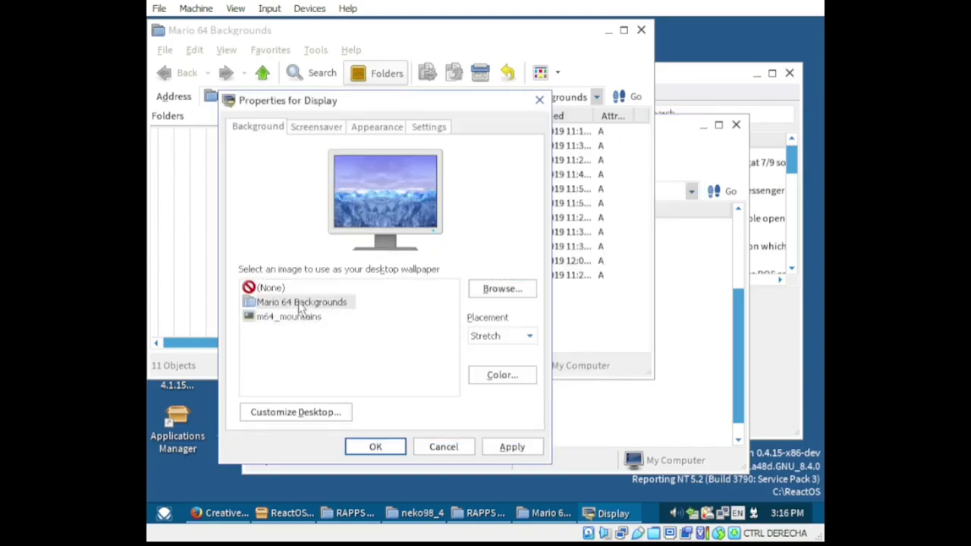
pyautogui.click(301, 323)
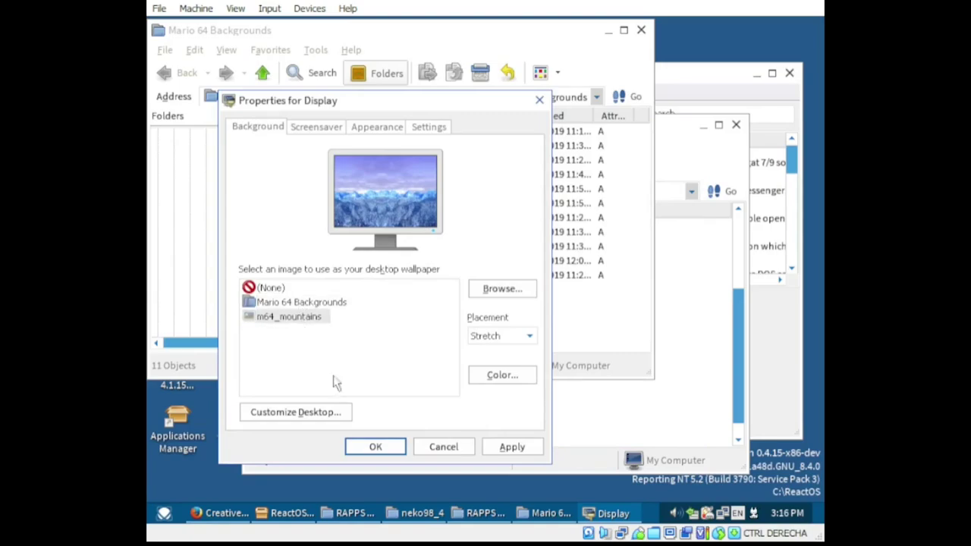
pyautogui.click(511, 448)
pyautogui.click(377, 448)
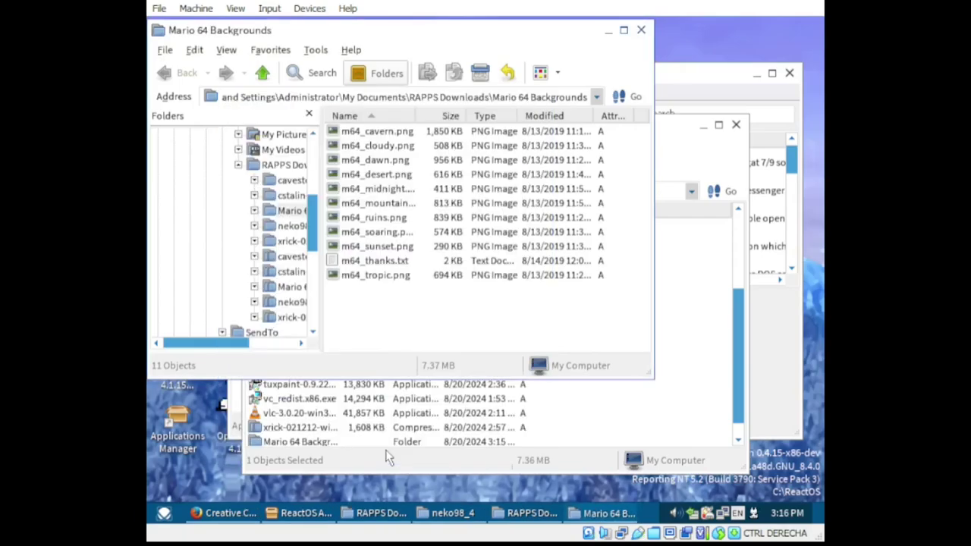
pyautogui.click(641, 30)
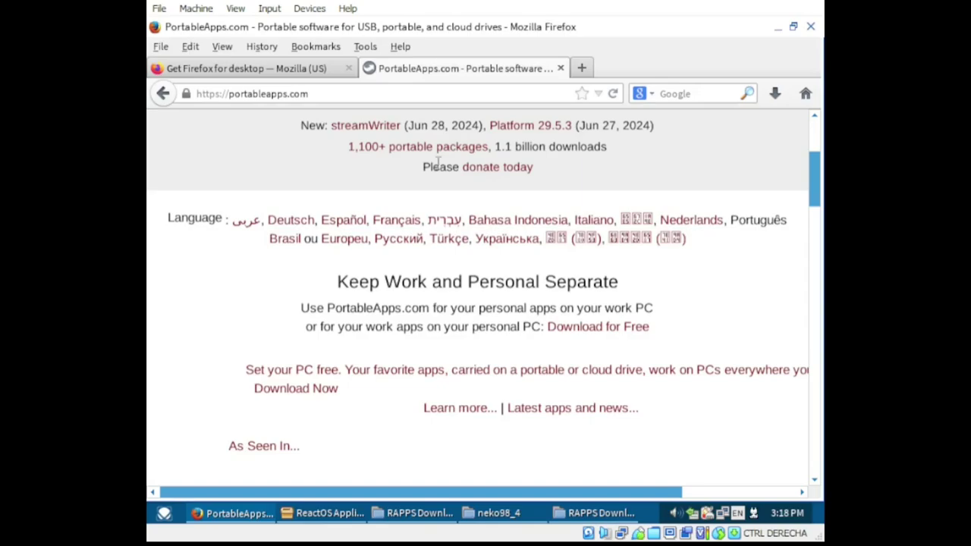
# - Open the TypeFaster Portable page from the Education section of the PortableApps.com app directory and request its download
pyautogui.scroll(3, 774, 182)
pyautogui.click(674, 177)
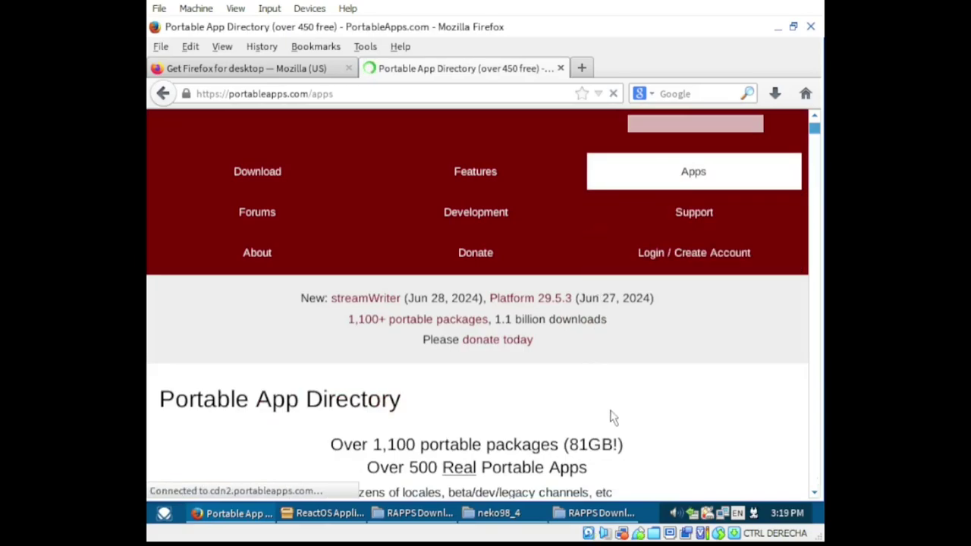
pyautogui.moveTo(814, 129); pyautogui.dragTo(814, 174)
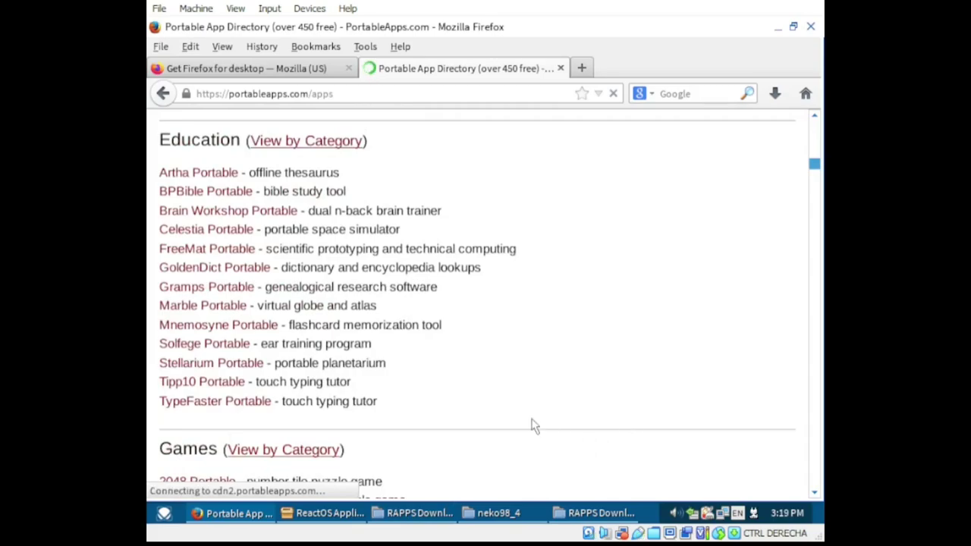
pyautogui.click(220, 410)
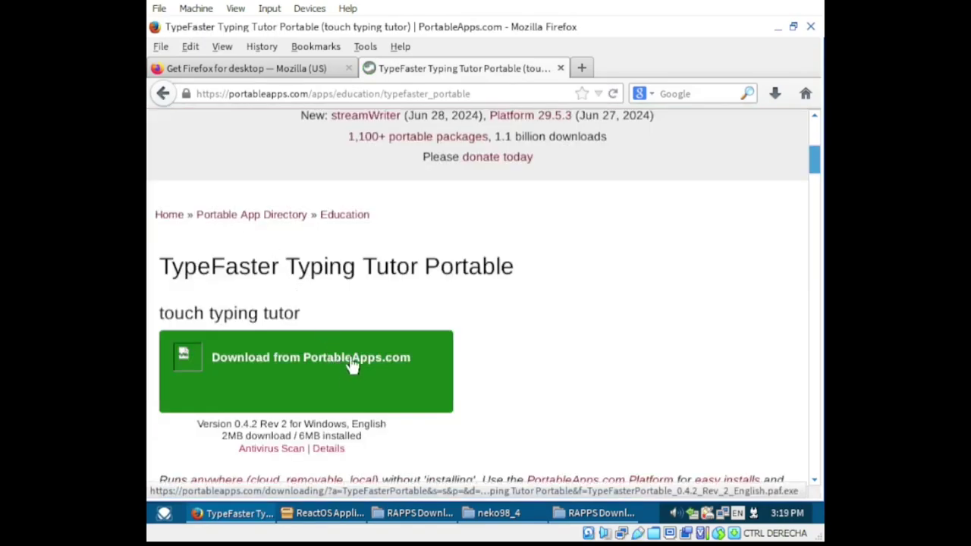
pyautogui.click(353, 364)
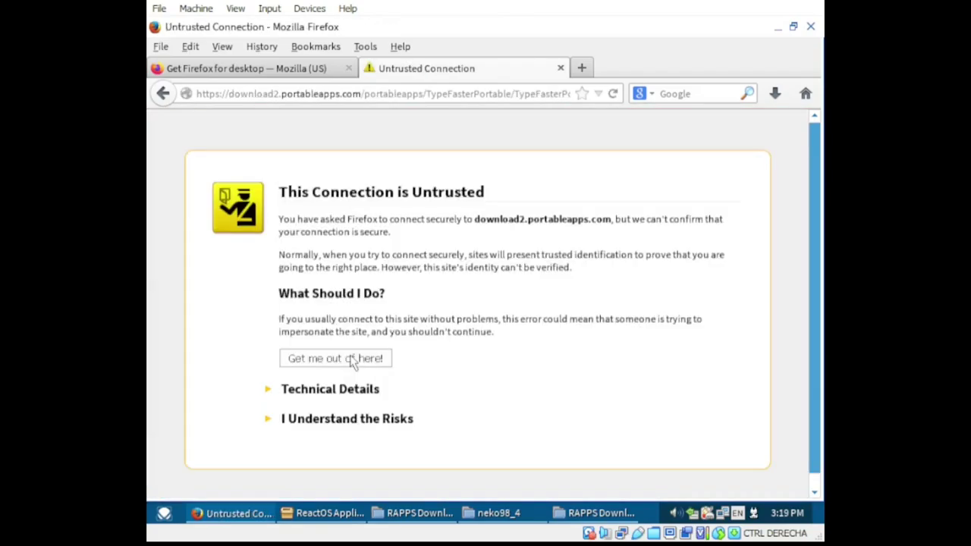
# - Confirm a security exception for download2.portableapps.com and save TypeFasterPortable_0.4.2_Rev_2_English.paf.exe
pyautogui.click(377, 430)
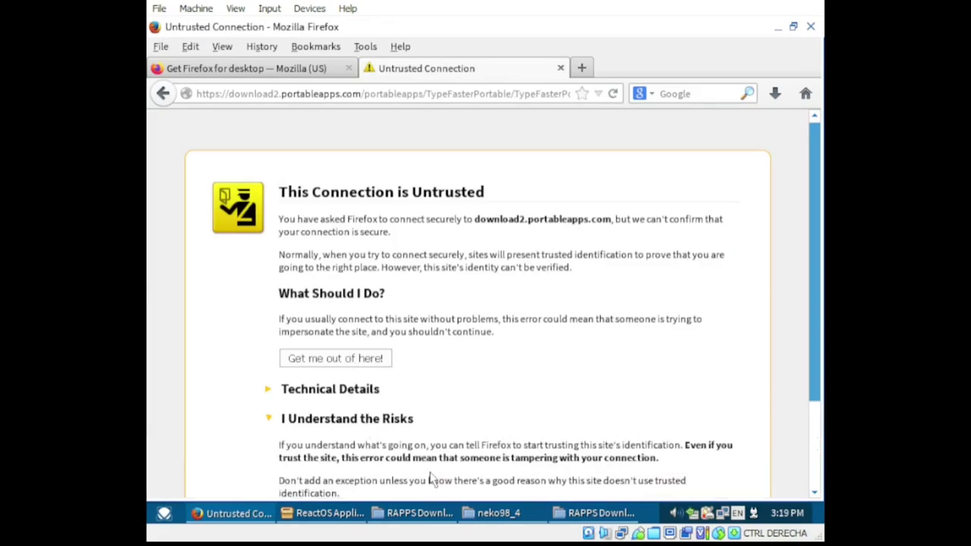
pyautogui.moveTo(816, 340); pyautogui.dragTo(802, 449)
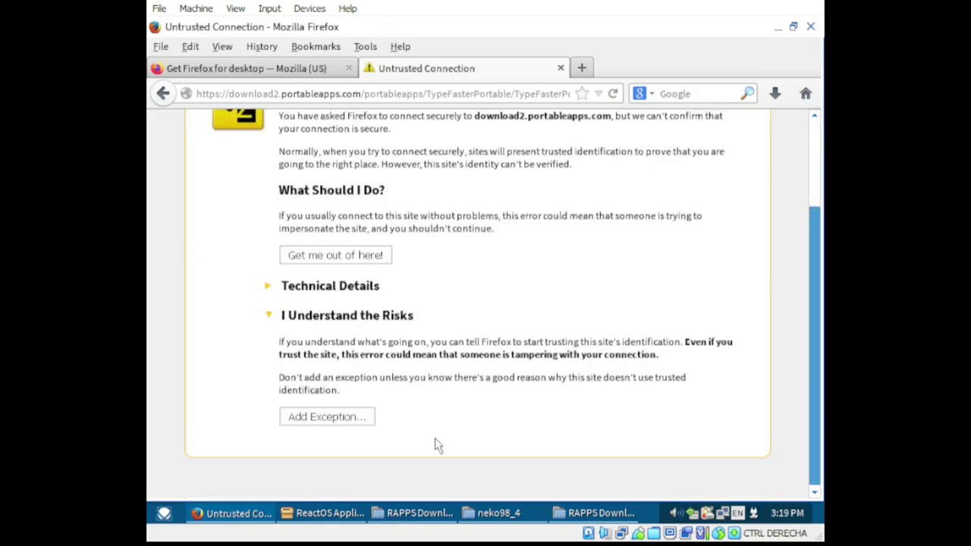
pyautogui.click(340, 418)
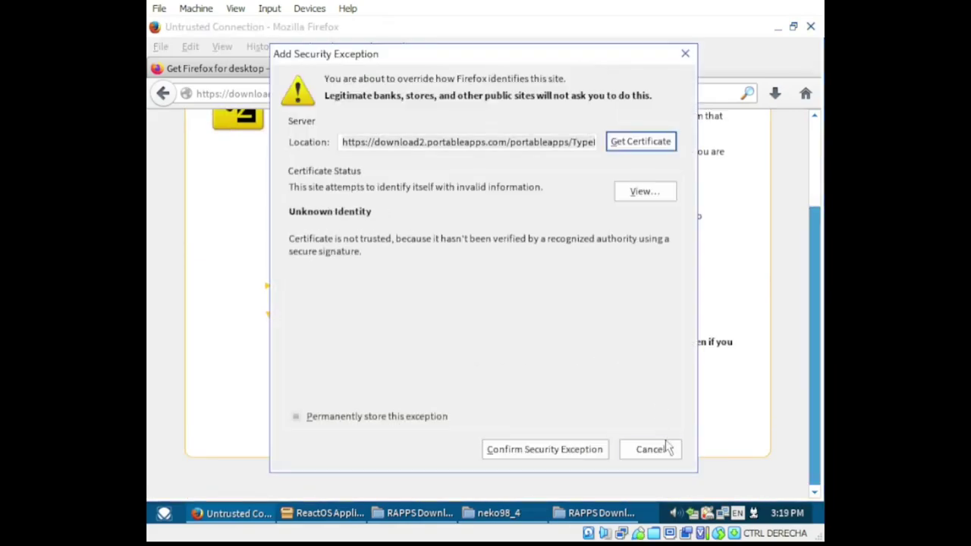
pyautogui.click(591, 448)
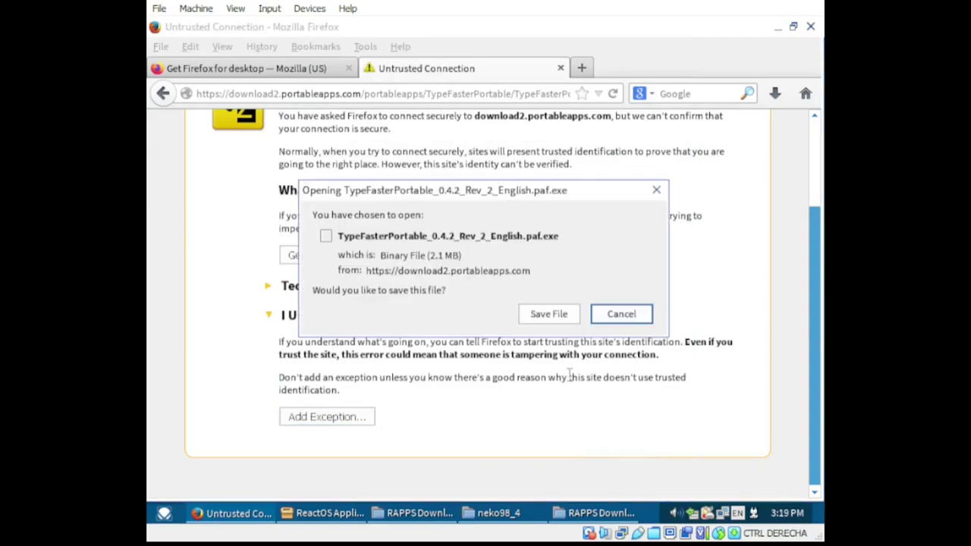
pyautogui.click(553, 315)
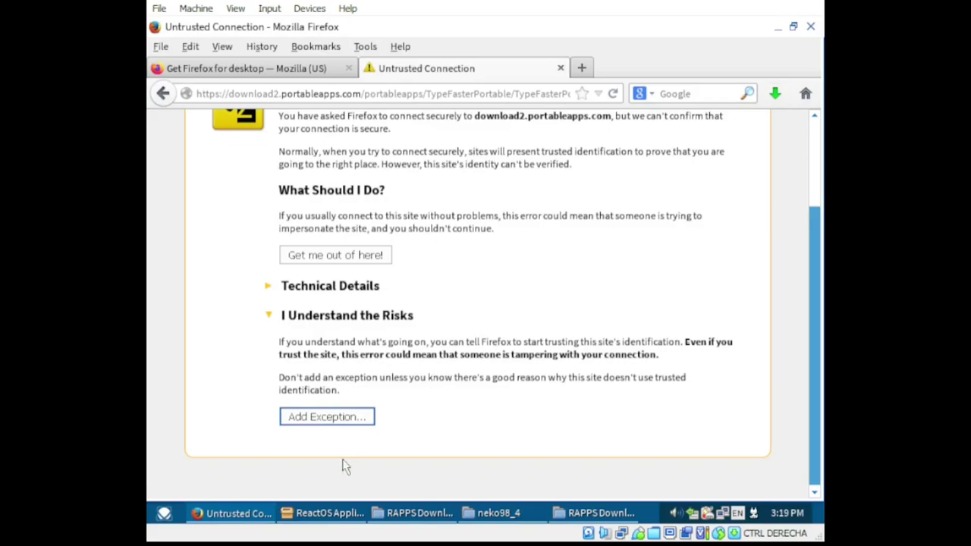
# - Switch to the RAPPS Downloads folder window and examine the downloaded installers, archives and their file sizes
pyautogui.click(338, 515)
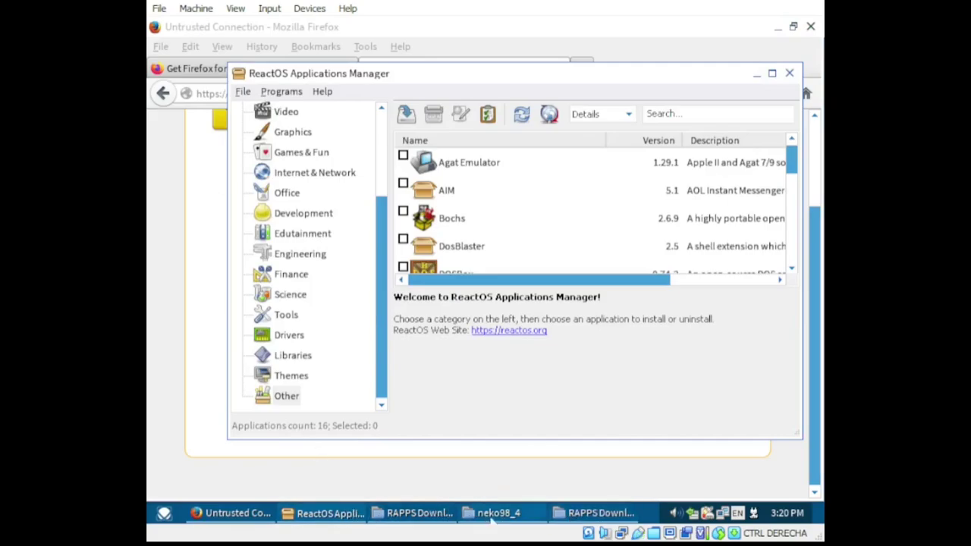
pyautogui.click(444, 518)
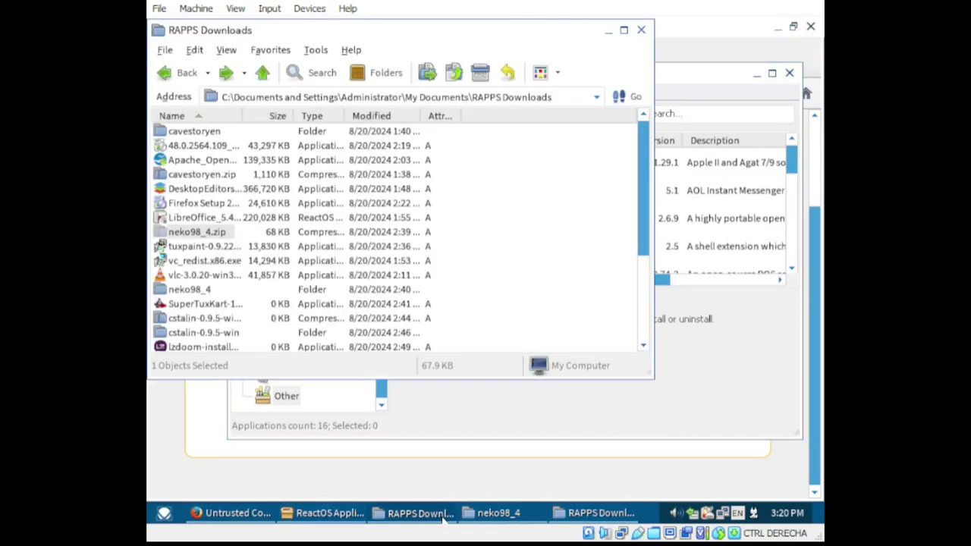
pyautogui.scroll(-3, 169, 274)
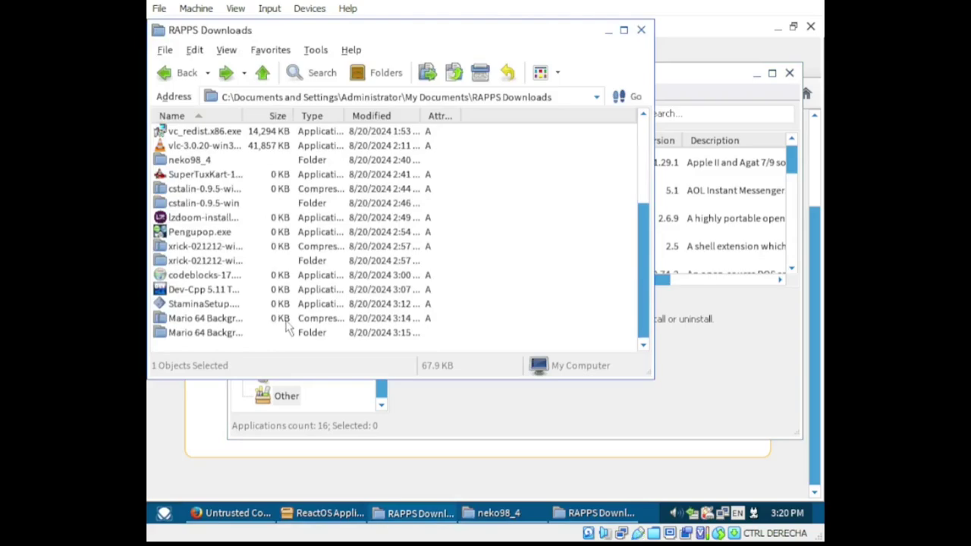
pyautogui.scroll(3, 288, 326)
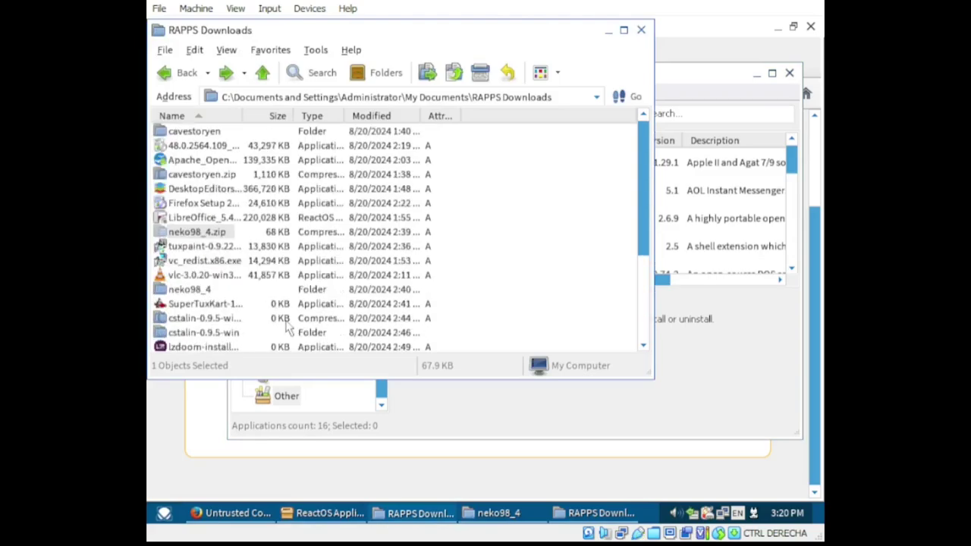
pyautogui.click(208, 147)
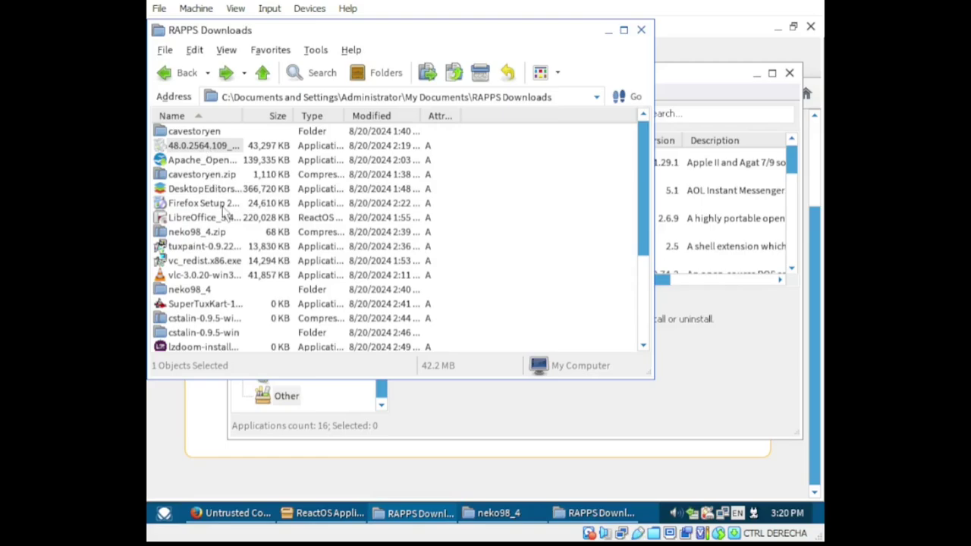
pyautogui.scroll(-3, 216, 189)
pyautogui.scroll(2, 225, 214)
pyautogui.scroll(1, 226, 215)
pyautogui.click(202, 162)
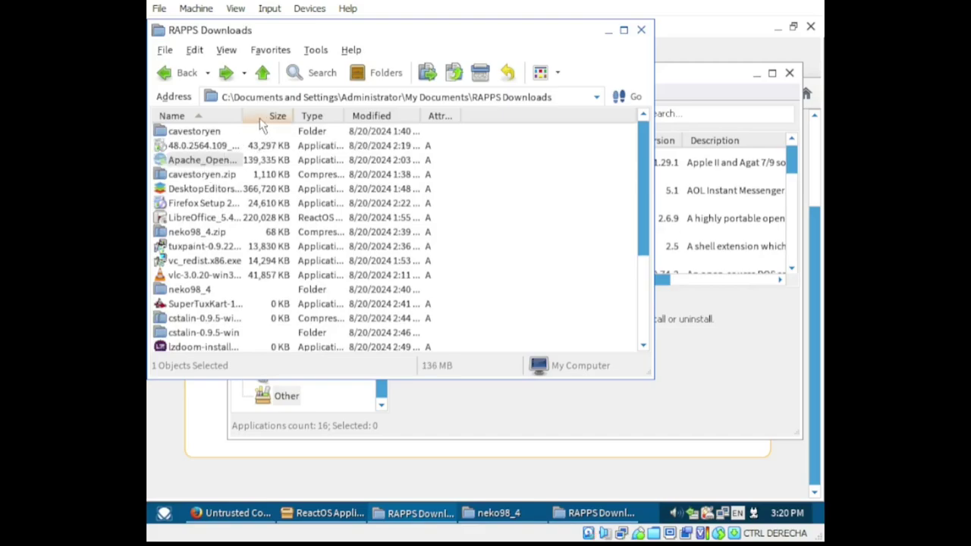
# - Widen the Name column in RAPPS Downloads to reveal full file names, then launch StaminaSetup.exe and close its installer without installing
pyautogui.moveTo(243, 115); pyautogui.dragTo(542, 147)
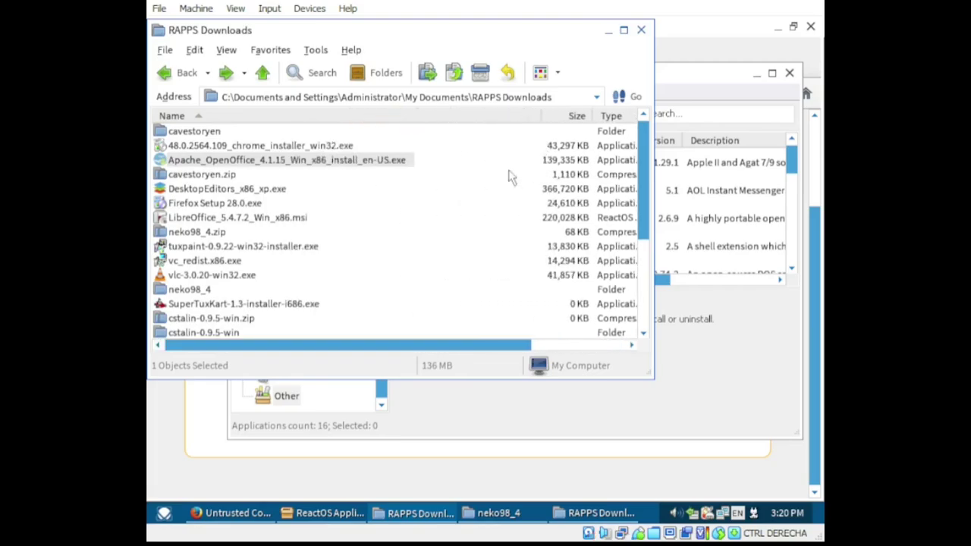
pyautogui.scroll(-3, 425, 286)
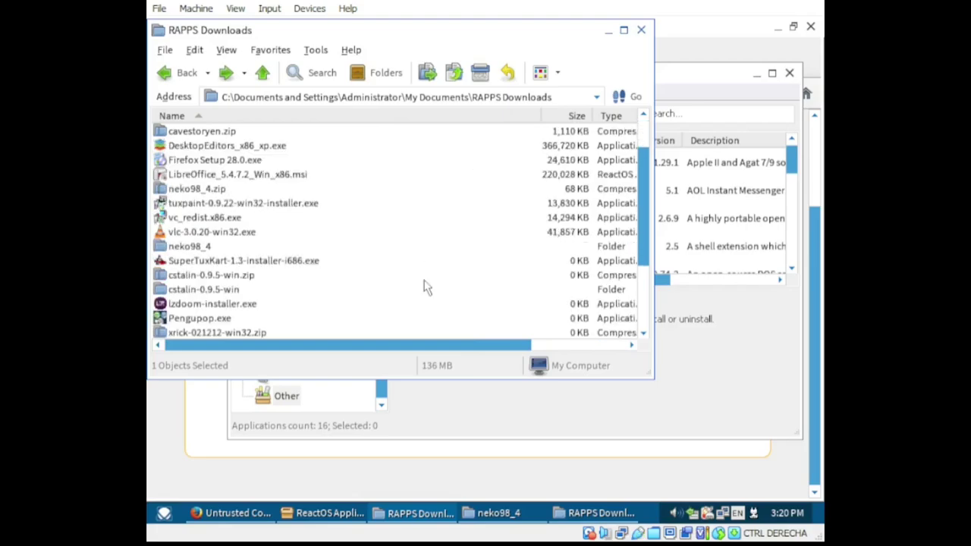
pyautogui.scroll(-1, 425, 287)
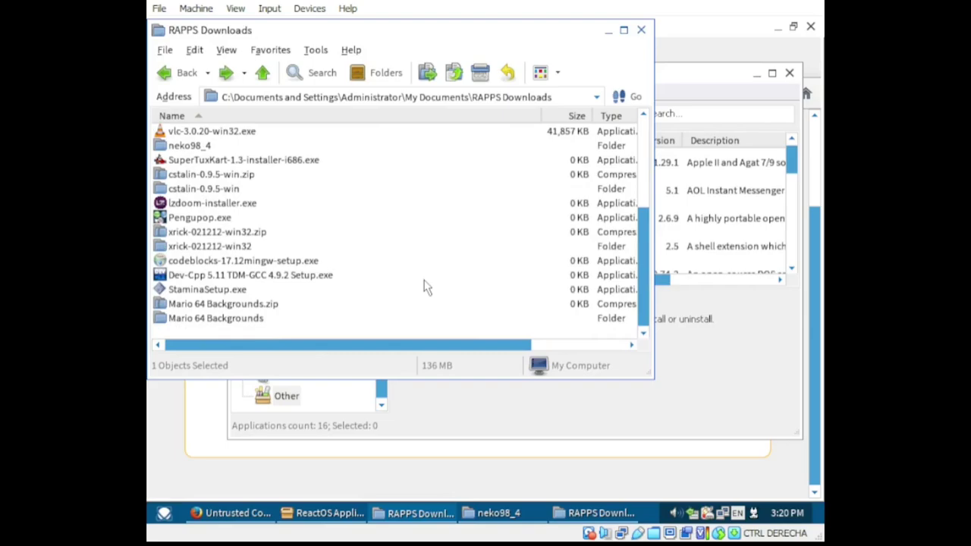
pyautogui.click(223, 291)
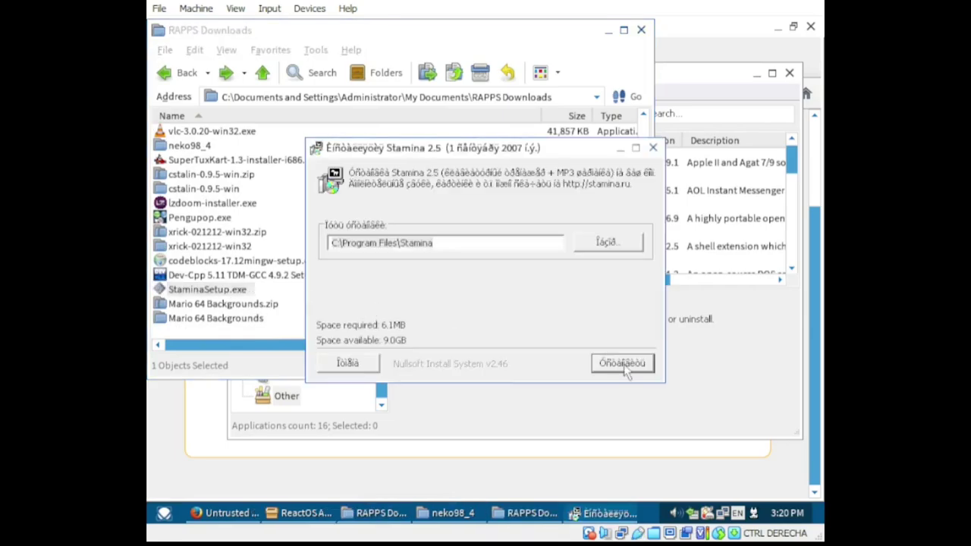
pyautogui.click(653, 148)
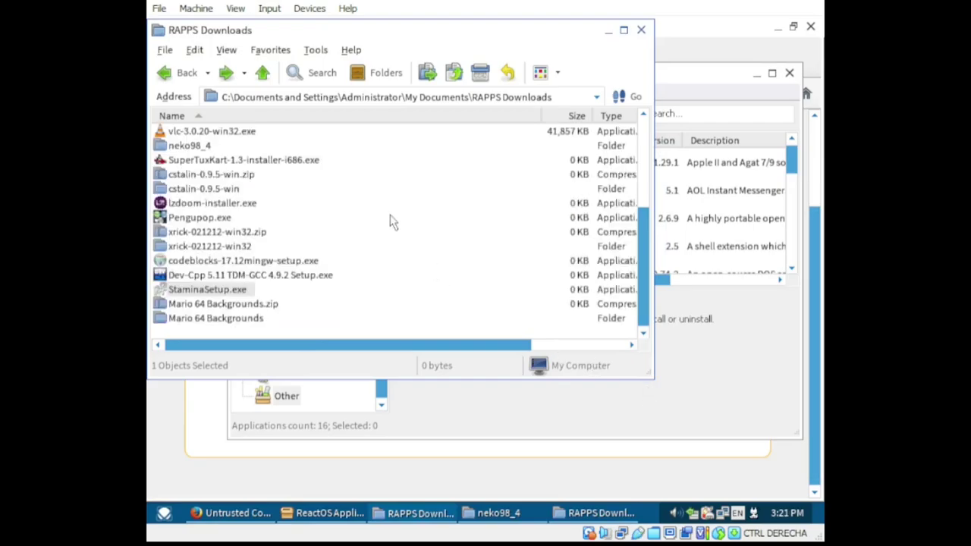
# - Sort the RAPPS Downloads files by modification date in descending order and bring their names back into view
pyautogui.scroll(4, 390, 217)
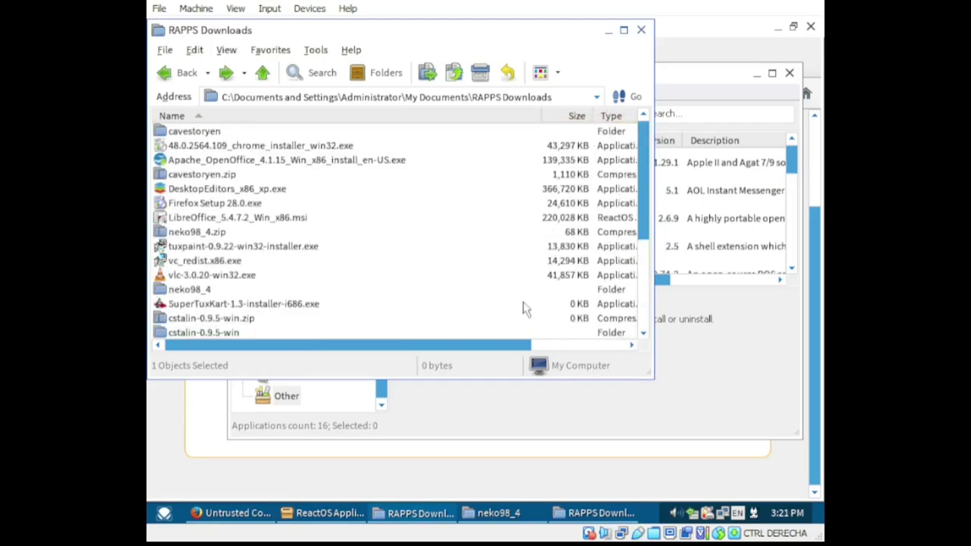
pyautogui.moveTo(507, 346); pyautogui.dragTo(600, 346)
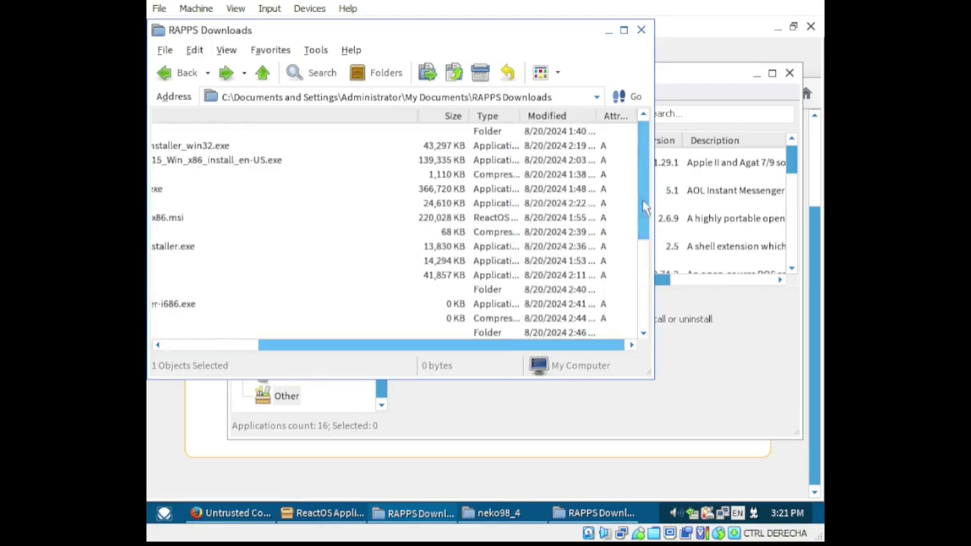
pyautogui.click(560, 116)
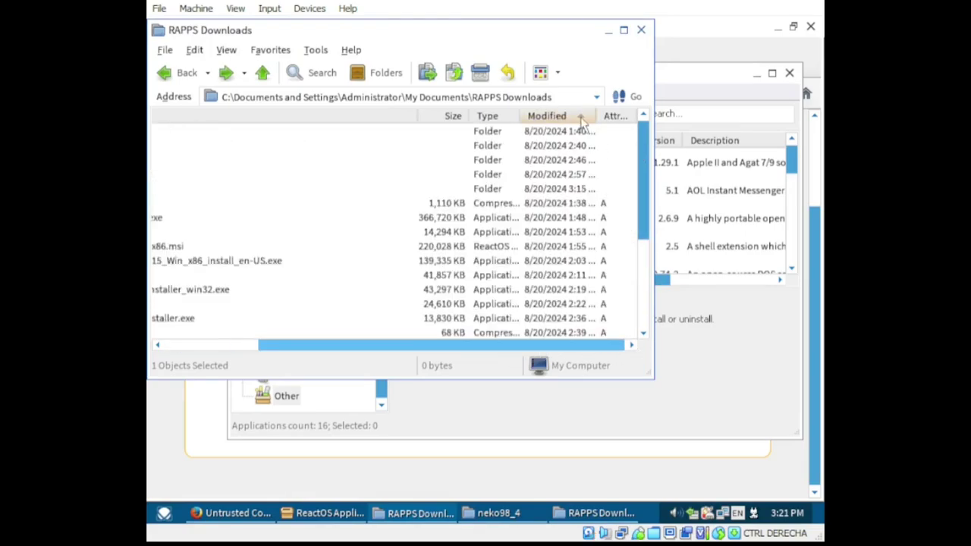
pyautogui.click(569, 117)
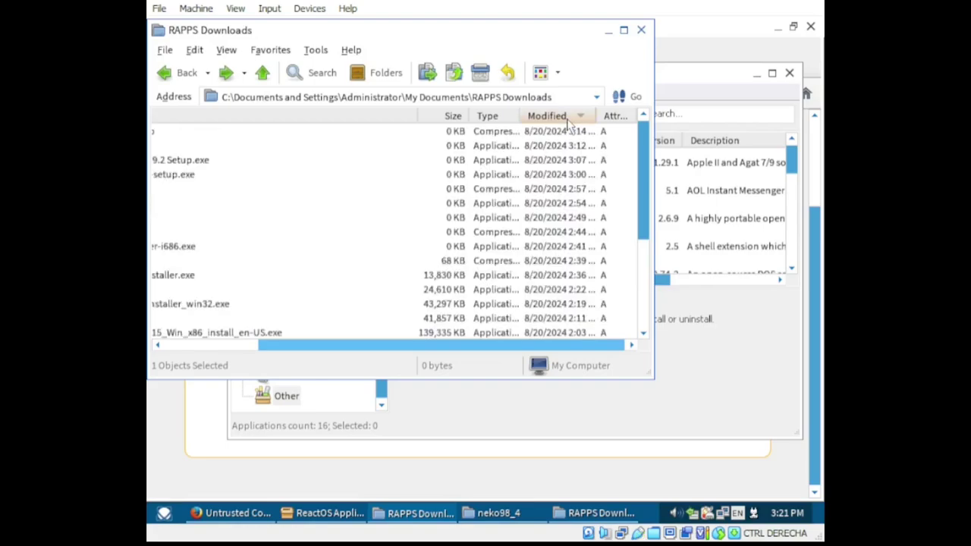
pyautogui.click(558, 119)
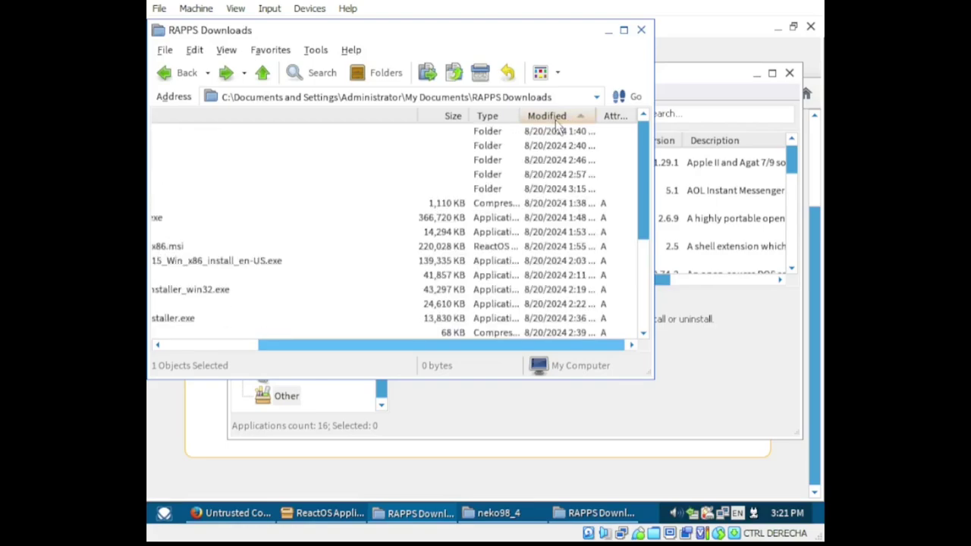
pyautogui.click(558, 120)
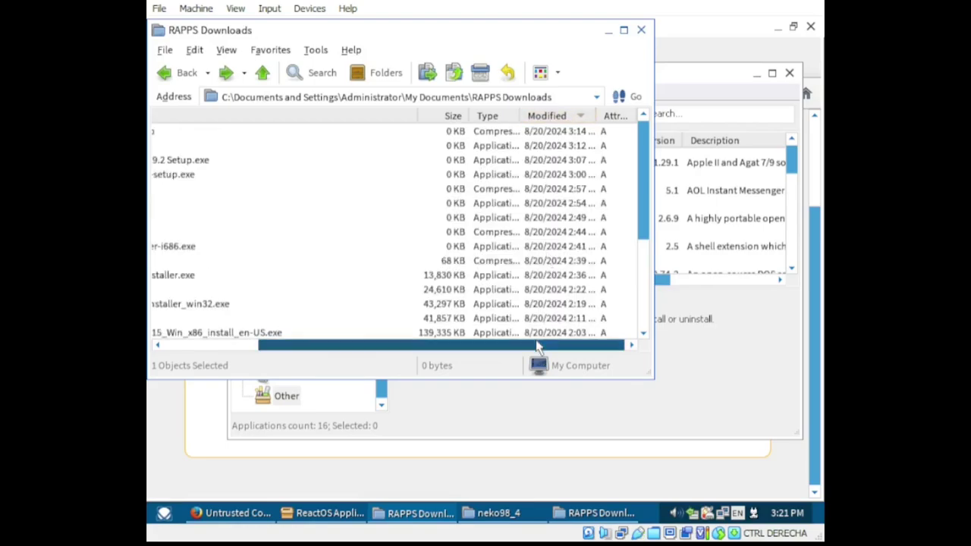
pyautogui.moveTo(544, 345); pyautogui.dragTo(317, 340)
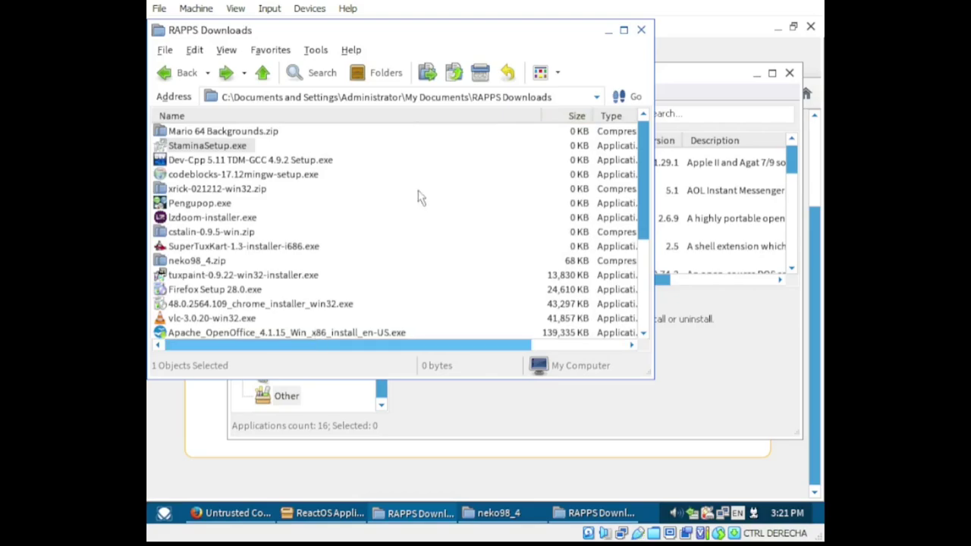
# - Switch to Firefox, close the Untrusted Connection tab, and enter "potta" as the address in a new tab
pyautogui.click(283, 467)
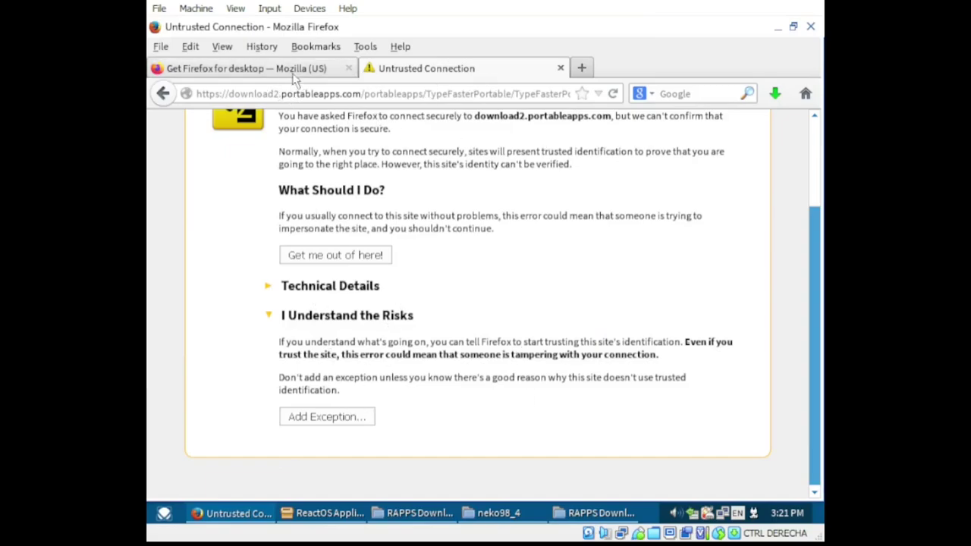
pyautogui.click(560, 68)
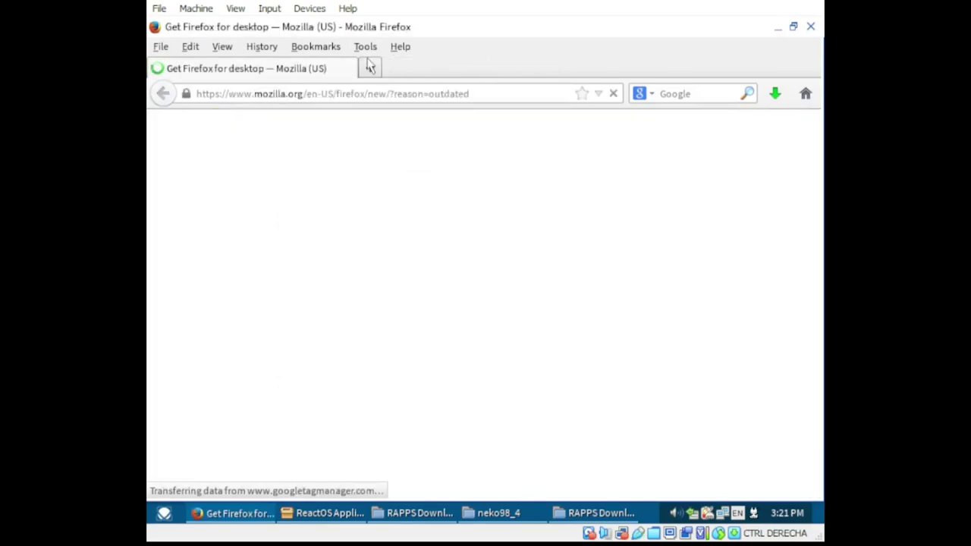
pyautogui.click(372, 72)
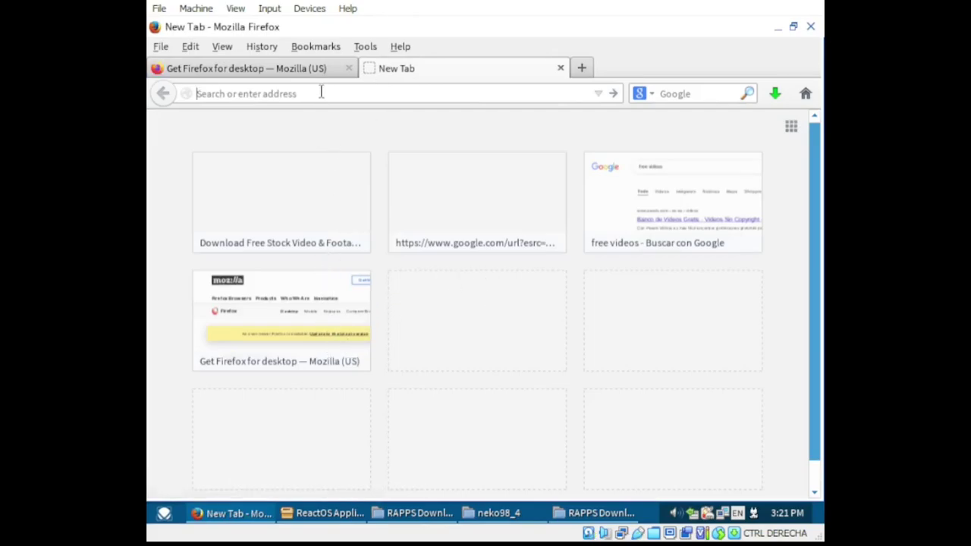
pyautogui.write('pot')
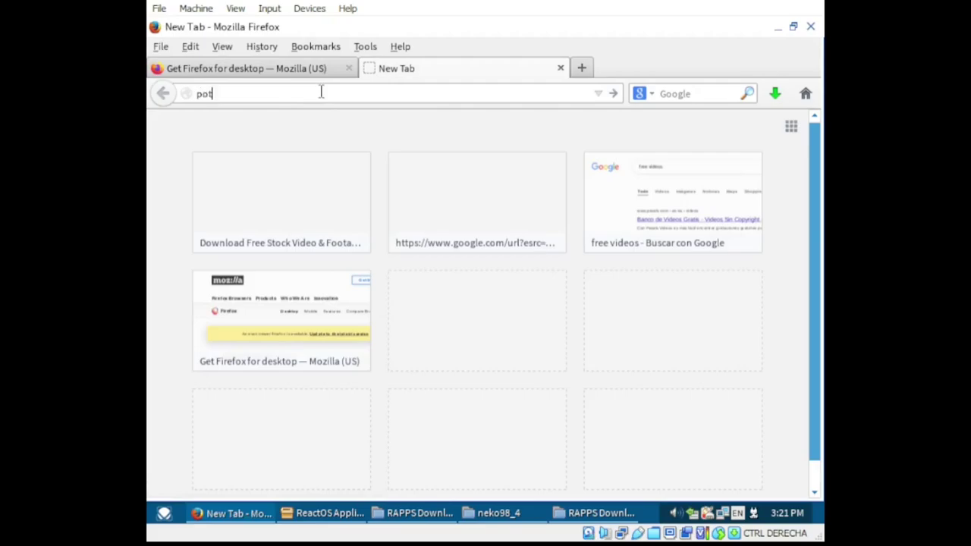
pyautogui.write('table')
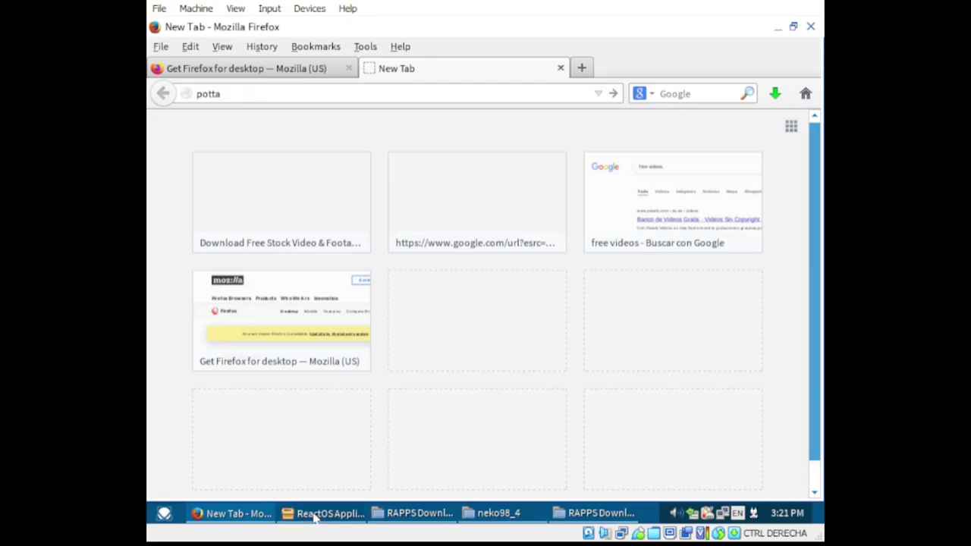
# - Minimize the Firefox, ReactOS Applications Manager and RAPPS Downloads windows to reveal the desktop
pyautogui.click(314, 516)
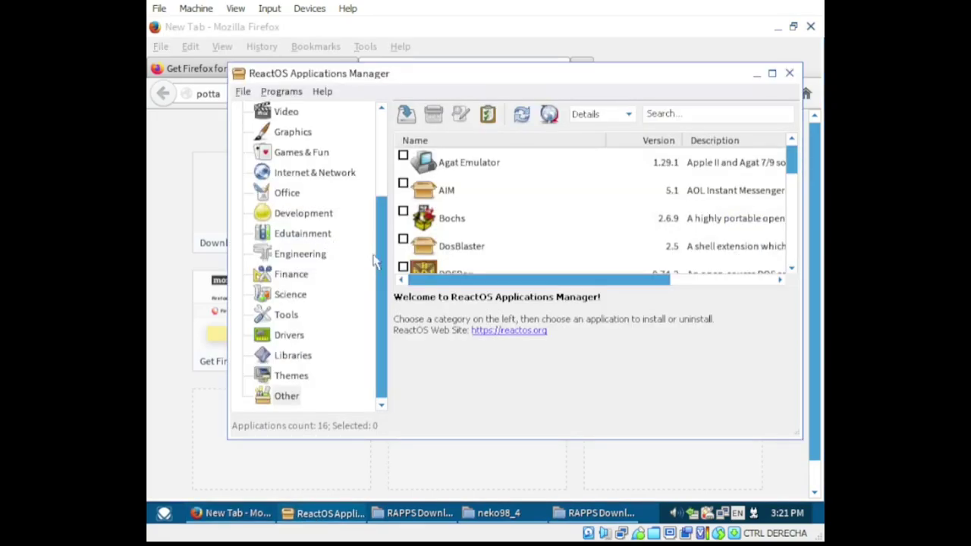
pyautogui.click(187, 327)
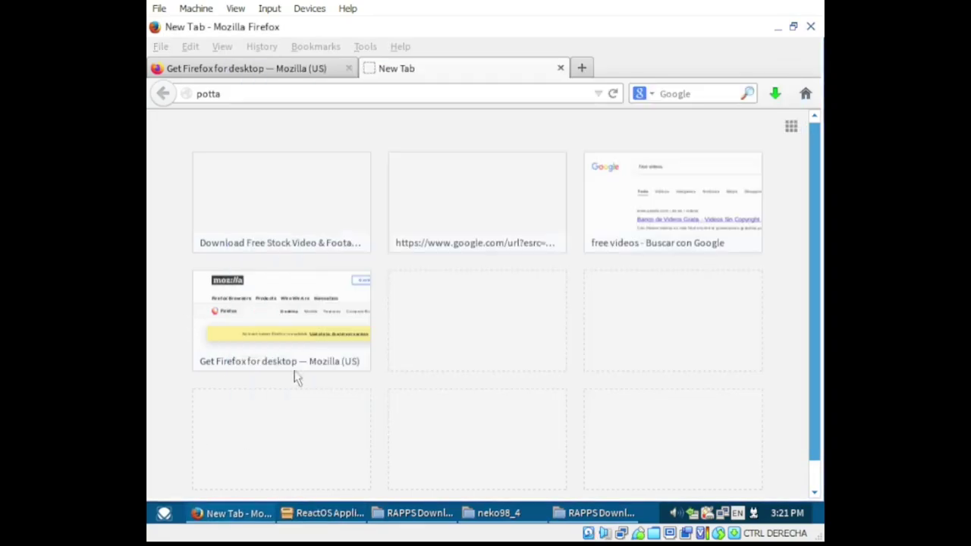
pyautogui.click(778, 29)
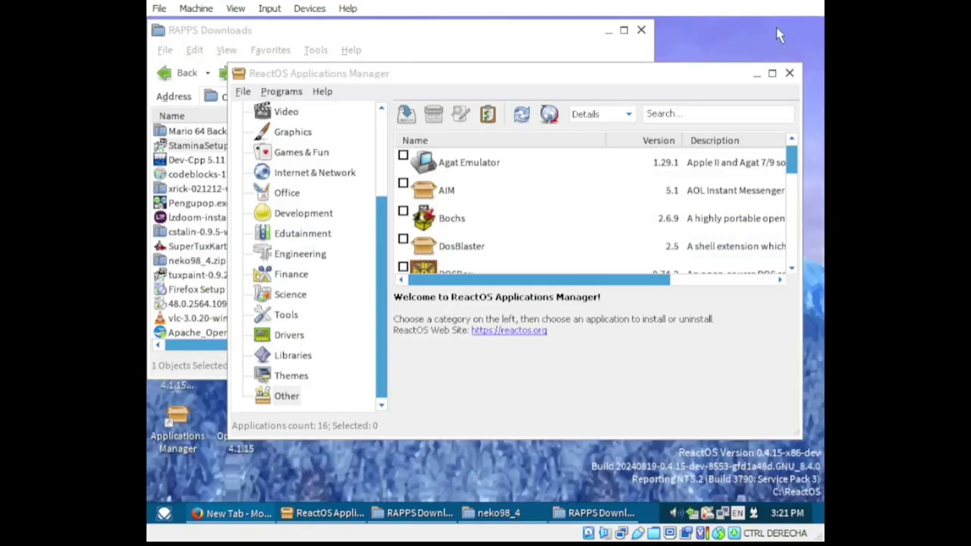
pyautogui.click(756, 74)
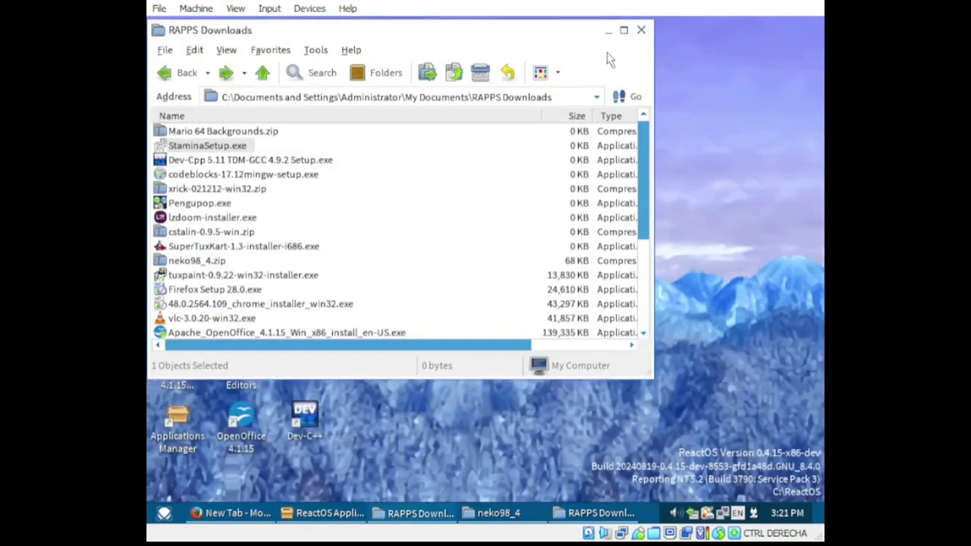
pyautogui.click(608, 31)
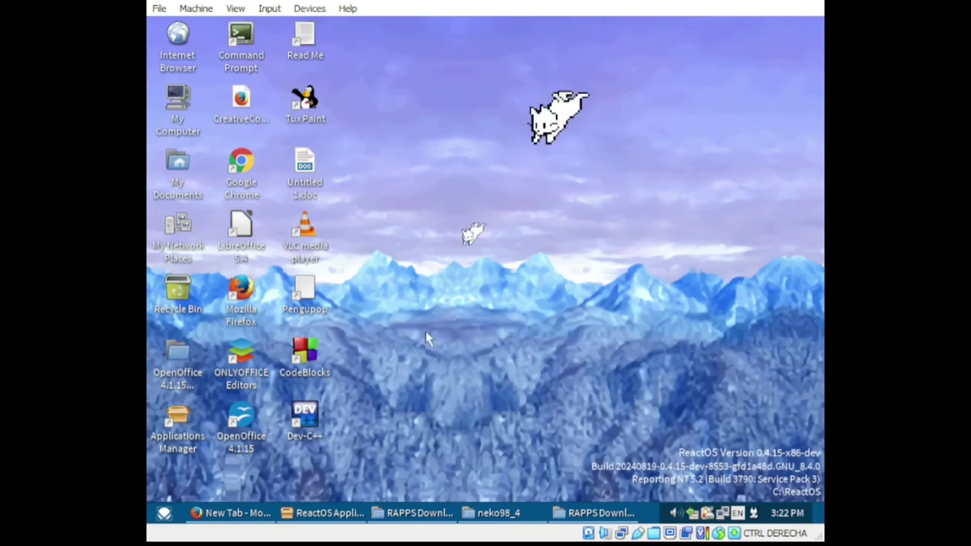
# - Open the Downloads folder inside My Documents and move its window slightly up and to the left on the desktop
pyautogui.doubleClick(190, 197)
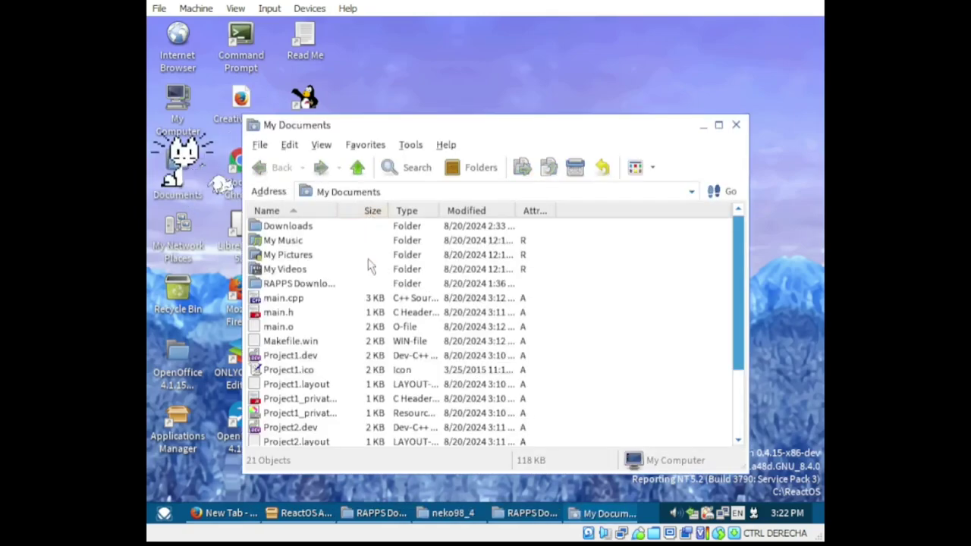
pyautogui.doubleClick(311, 230)
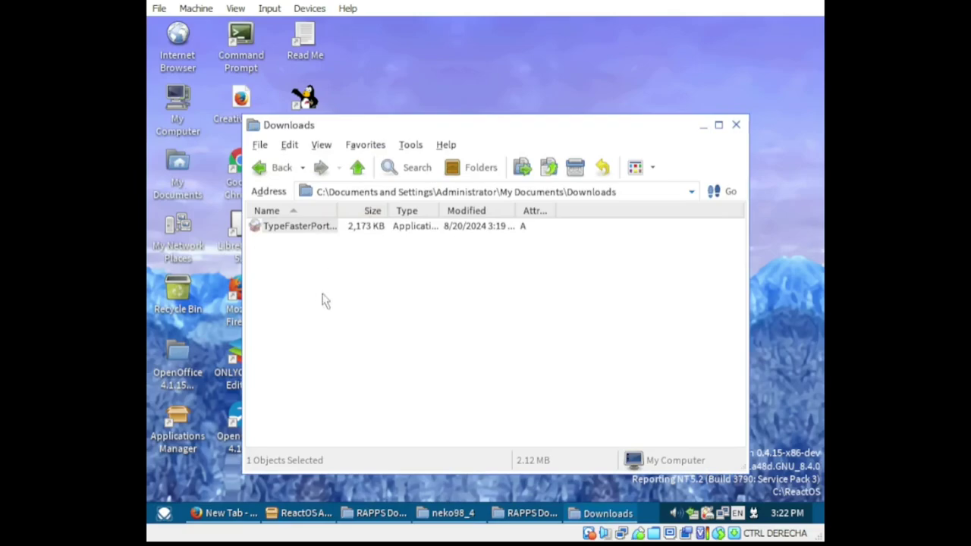
pyautogui.moveTo(355, 130); pyautogui.dragTo(331, 110)
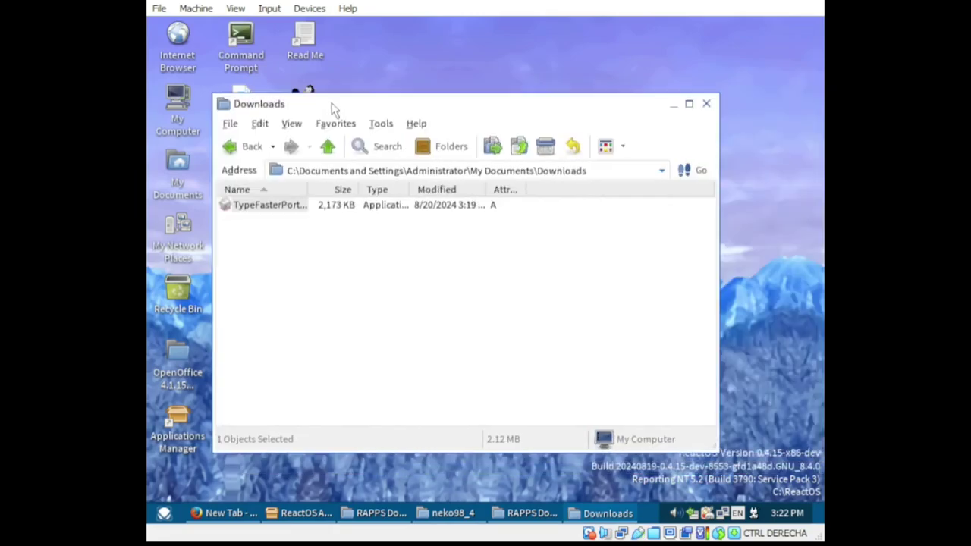
# - Install TypeFaster Typing Tutor Portable from its downloaded installer and run the program on finishing
pyautogui.doubleClick(276, 209)
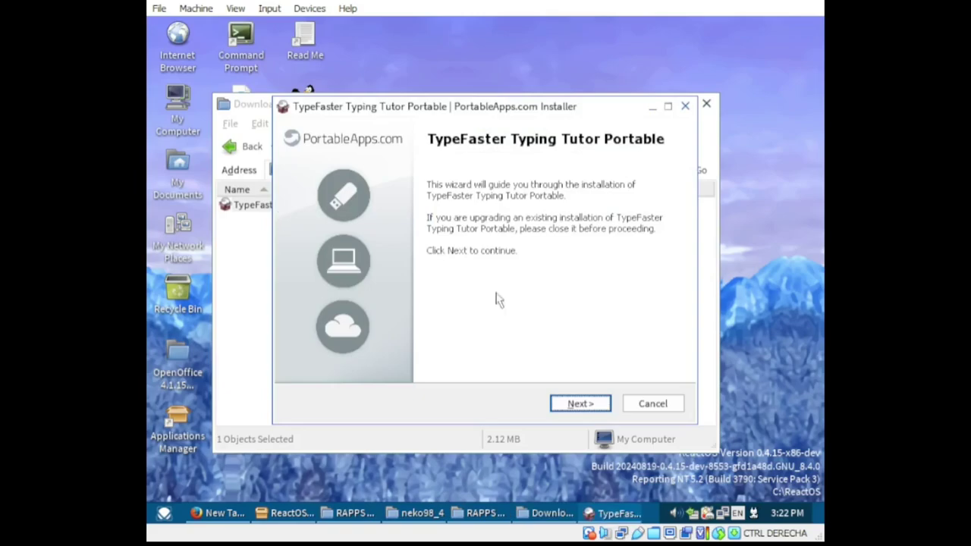
pyautogui.click(580, 400)
pyautogui.click(584, 402)
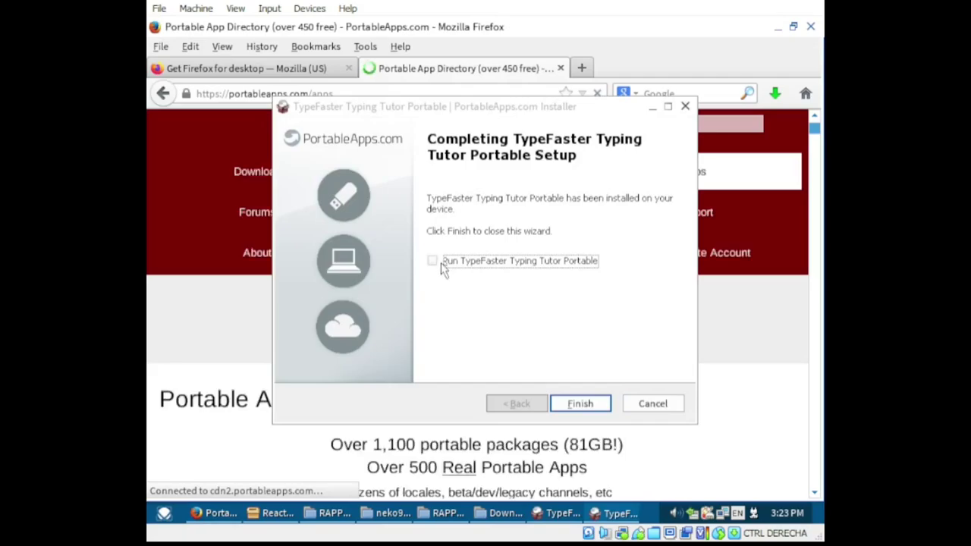
pyautogui.click(580, 407)
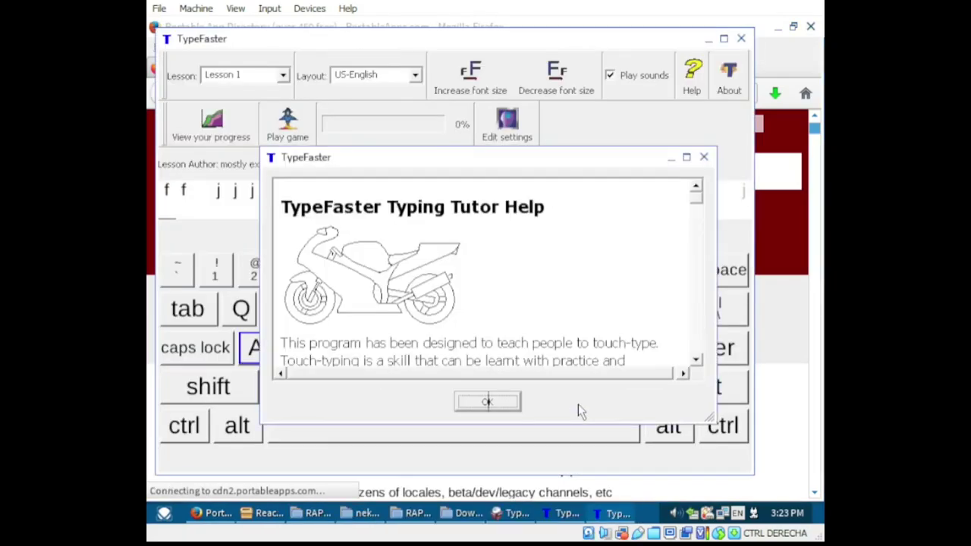
# - Read the TypeFaster Typing Tutor Help through the Homekeys section and dismiss it
pyautogui.scroll(-2, 569, 344)
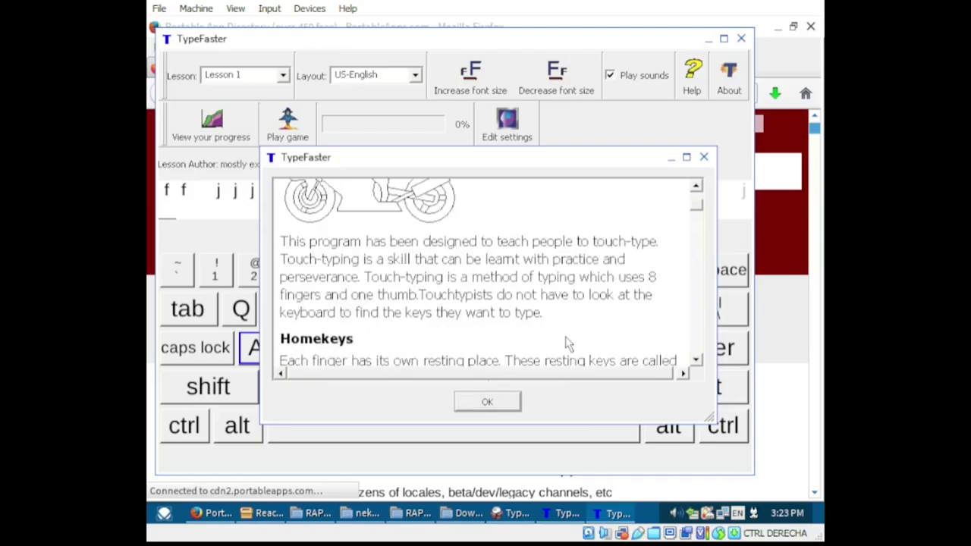
pyautogui.scroll(-7, 569, 344)
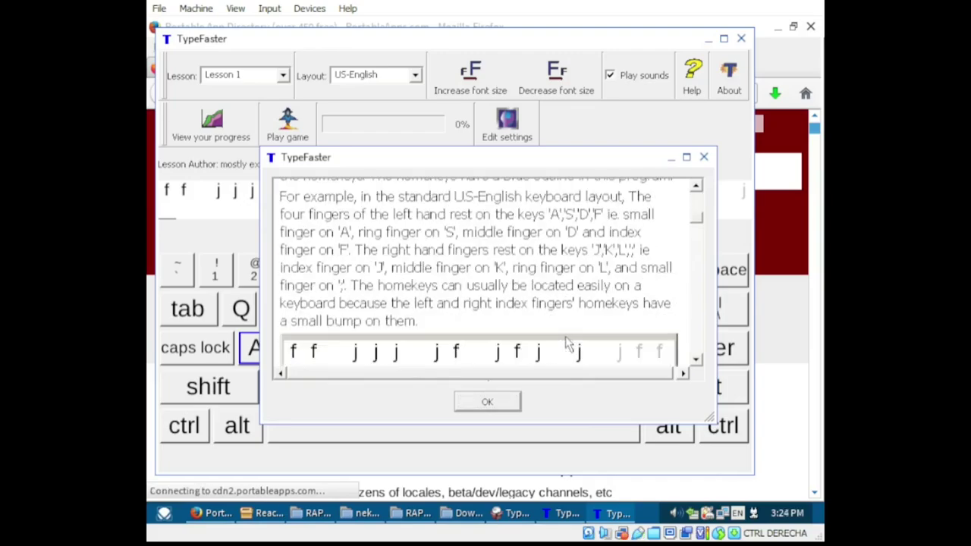
pyautogui.scroll(-5, 569, 344)
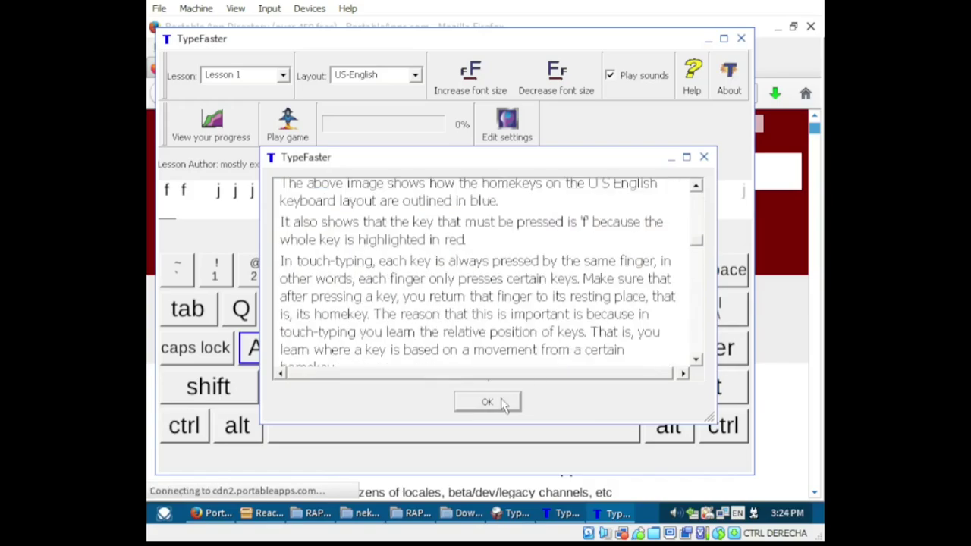
pyautogui.click(499, 402)
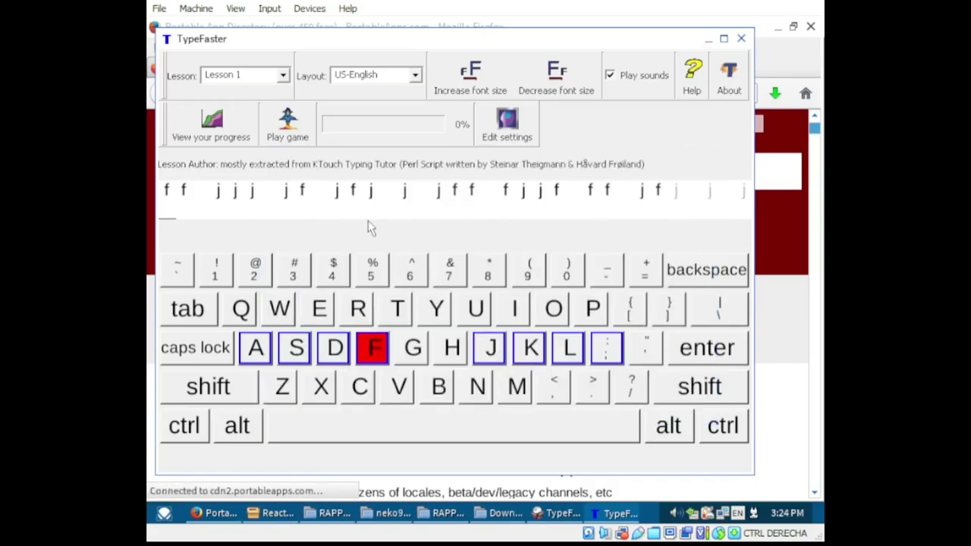
# - Practise the opening f and j sequences of Lesson 1 in the US-English layout, following the displayed text
pyautogui.write('f ')
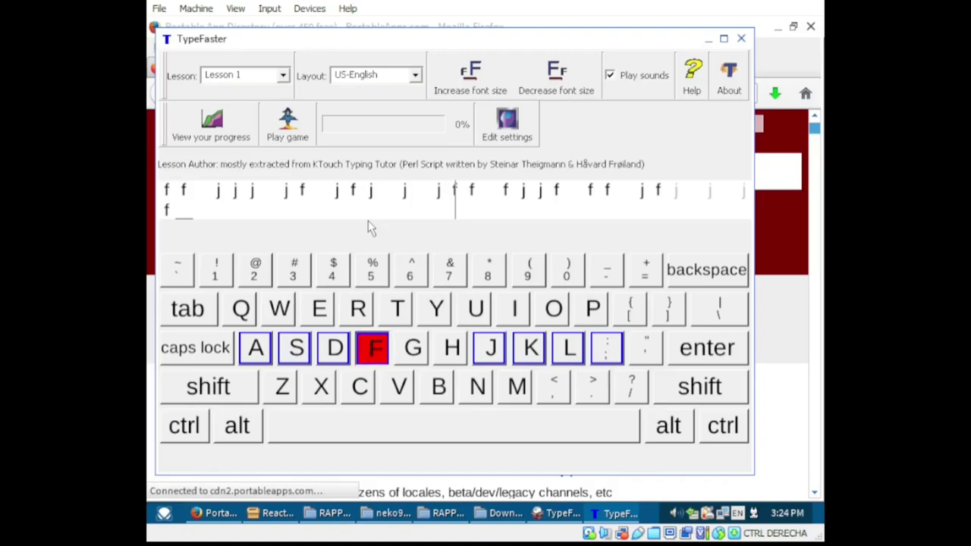
pyautogui.write('f jjjf')
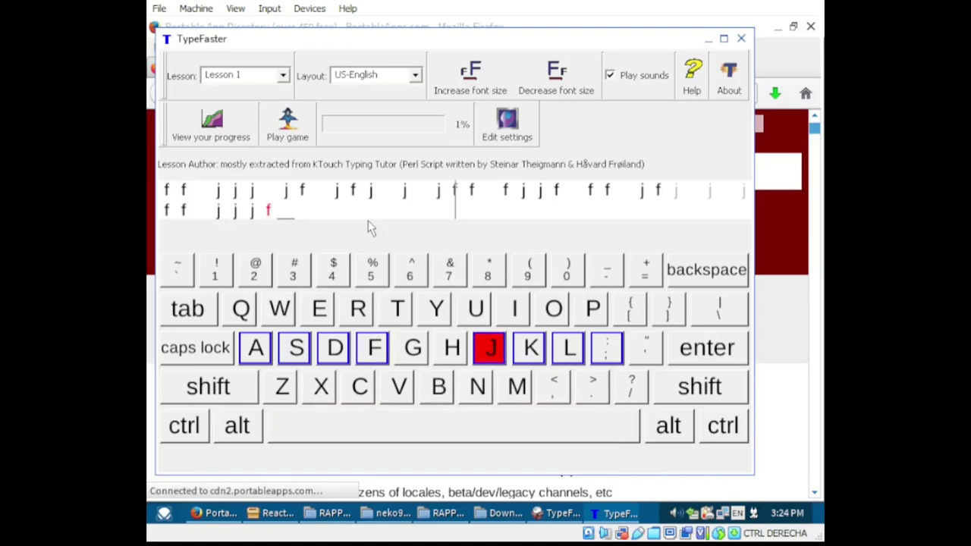
pyautogui.write('jf jf')
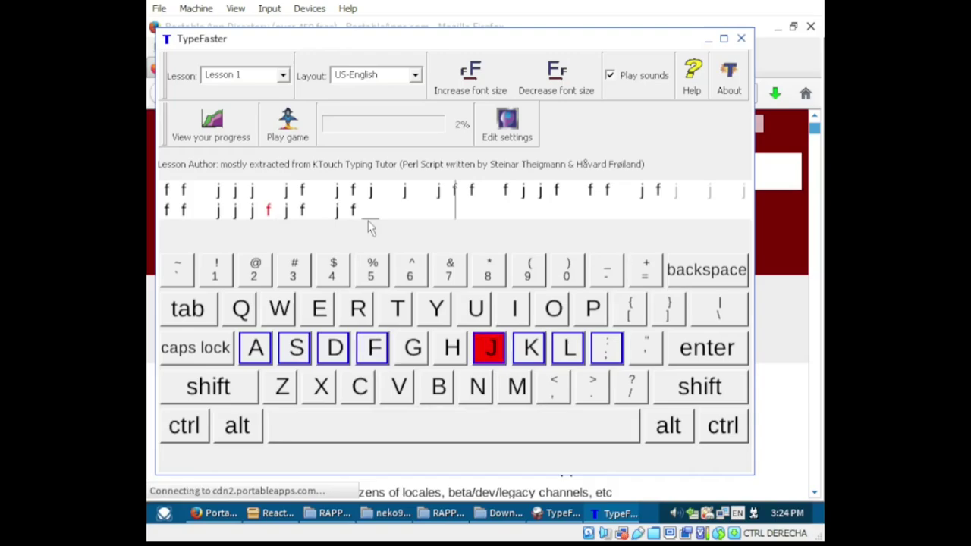
pyautogui.write('j j ')
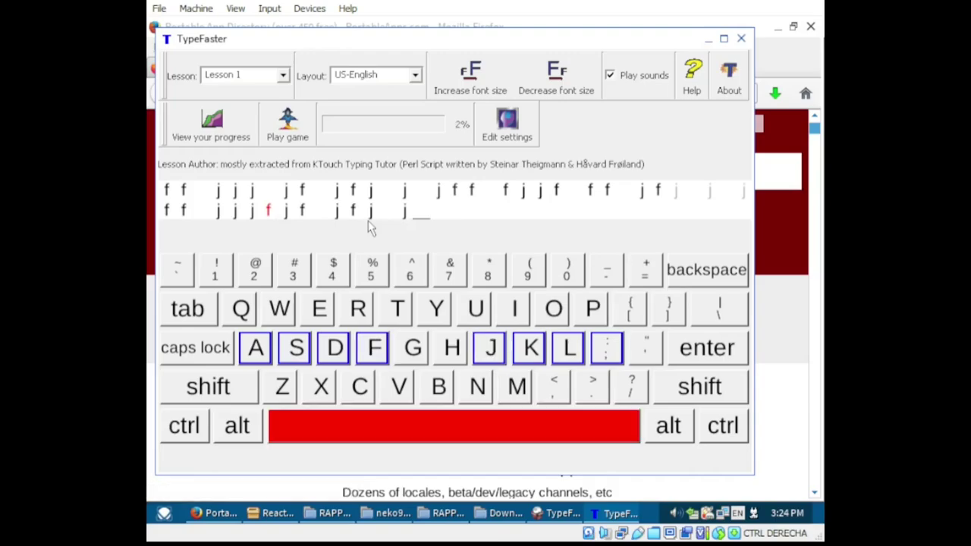
pyautogui.write('j f f  f ')
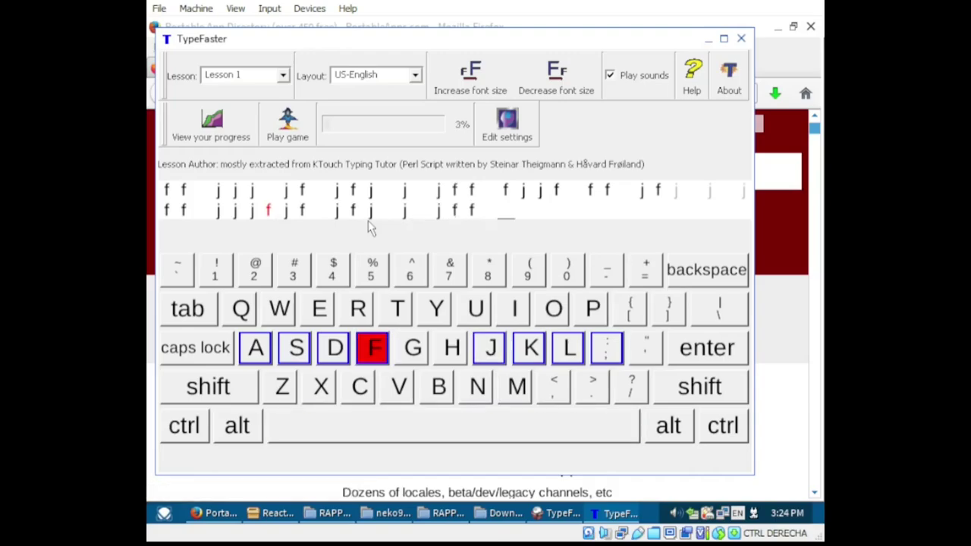
pyautogui.write('j j f   f f  f')
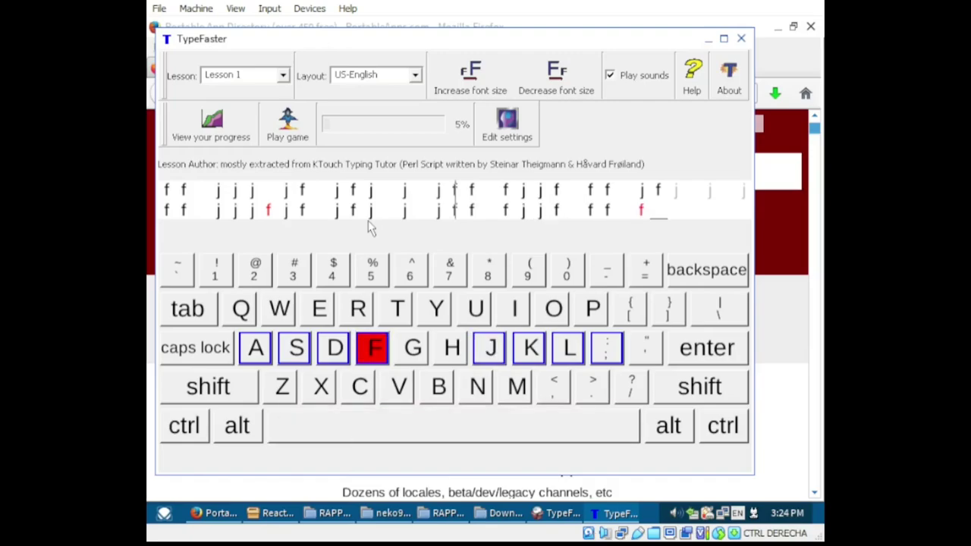
pyautogui.write('fj')
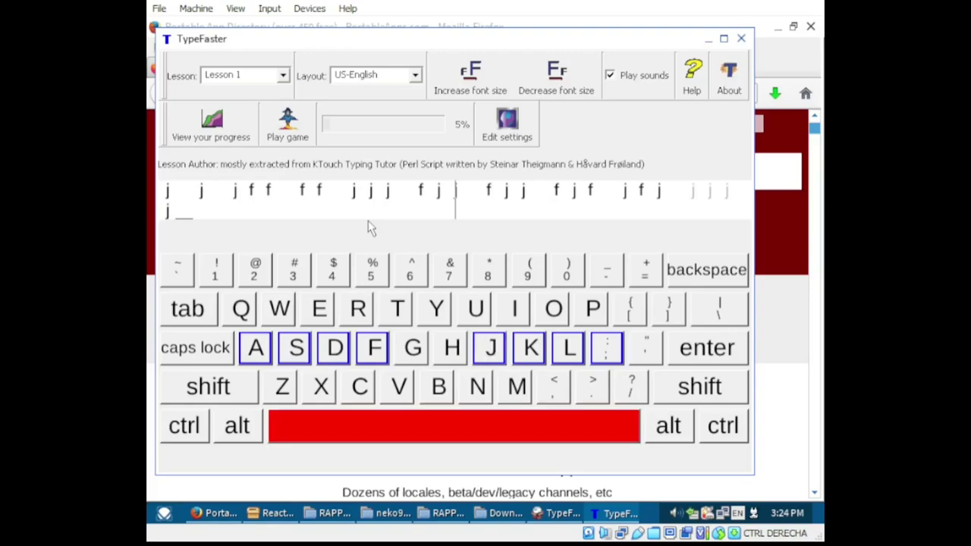
pyautogui.write(' j jff f ff')
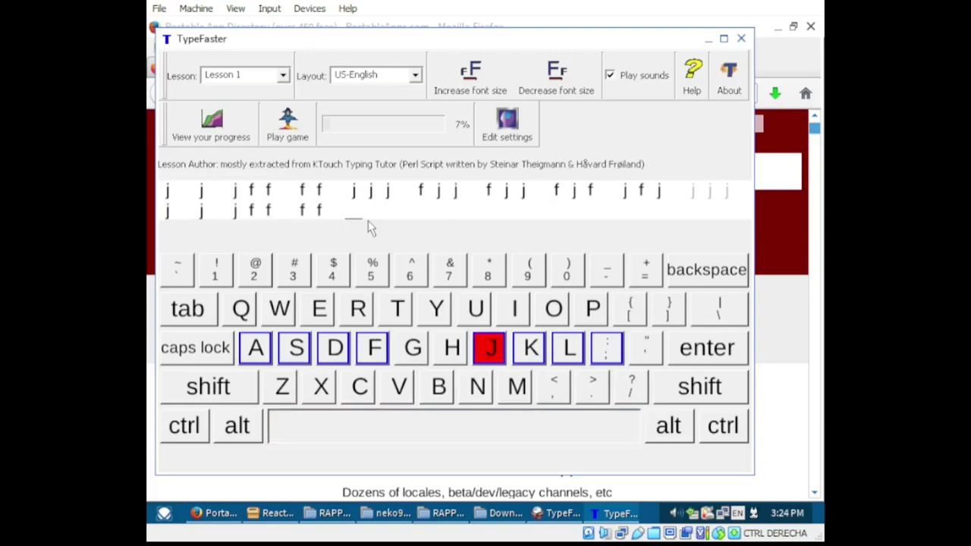
pyautogui.write(' jjjf')
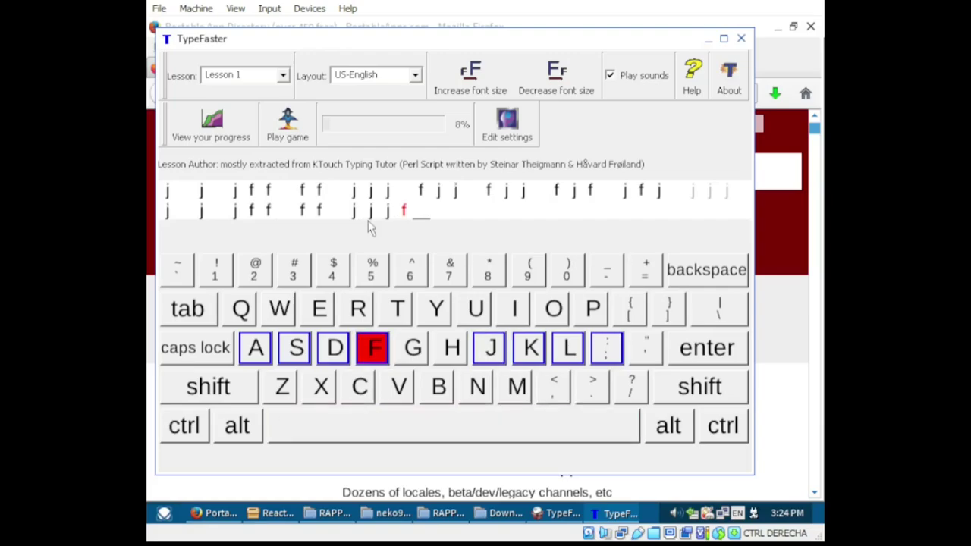
pyautogui.write('fjj fjj fj')
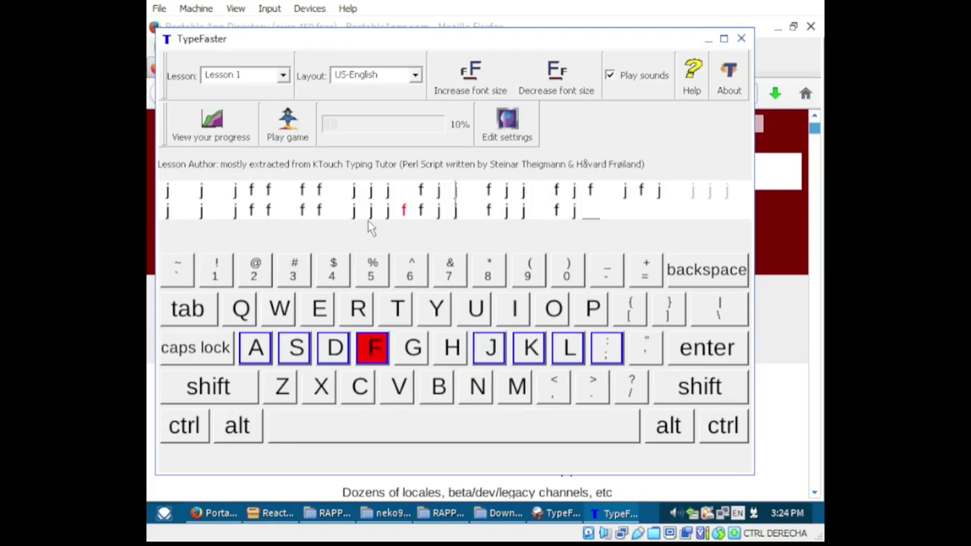
pyautogui.write('f jfj')
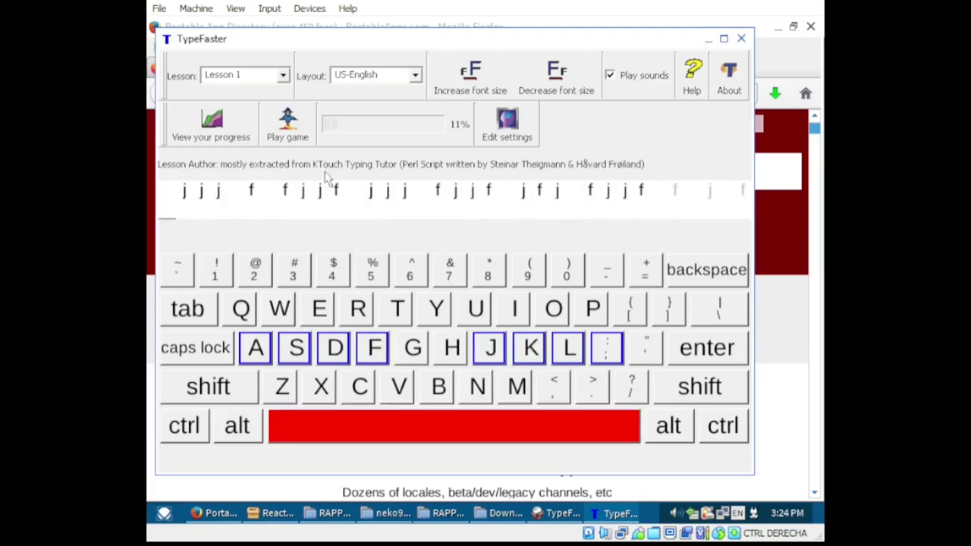
# - Play the TypeFaster typing game, entering the words "that", "with", "they" and "this", and close the game
pyautogui.click(289, 124)
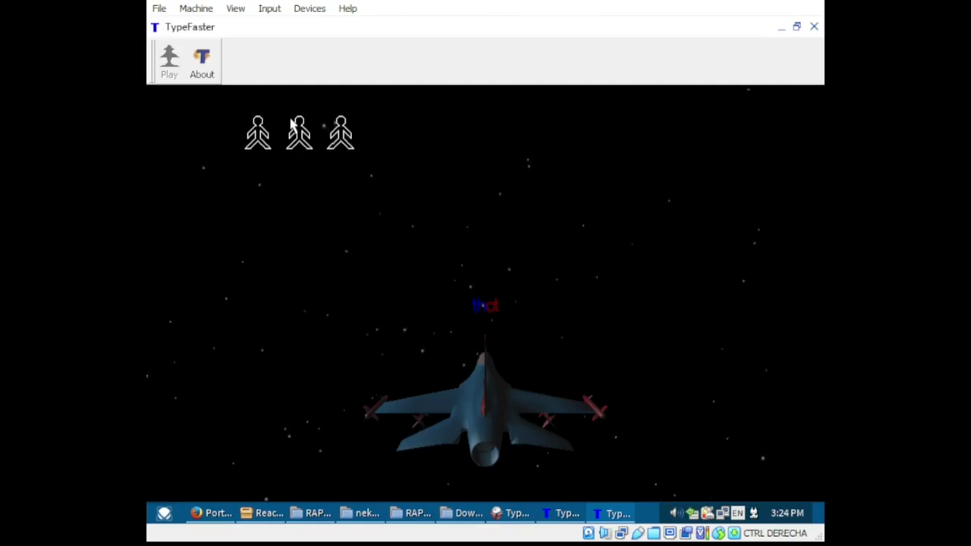
pyautogui.write('at')
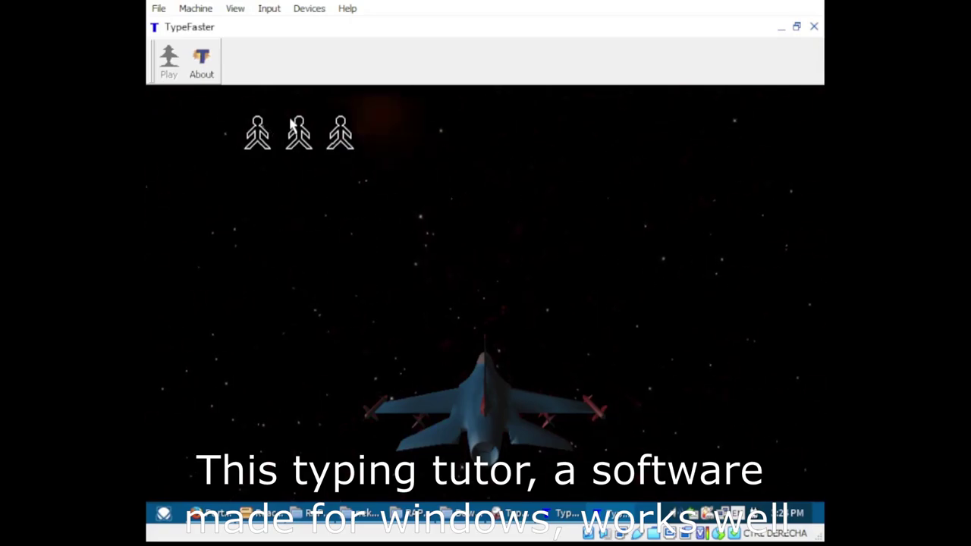
pyautogui.write('with')
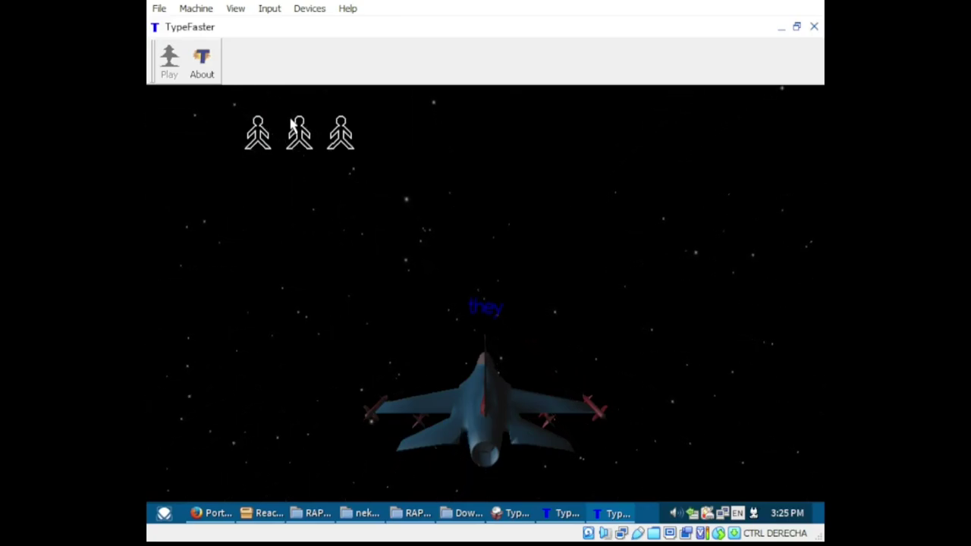
pyautogui.write('they')
pyautogui.write('this')
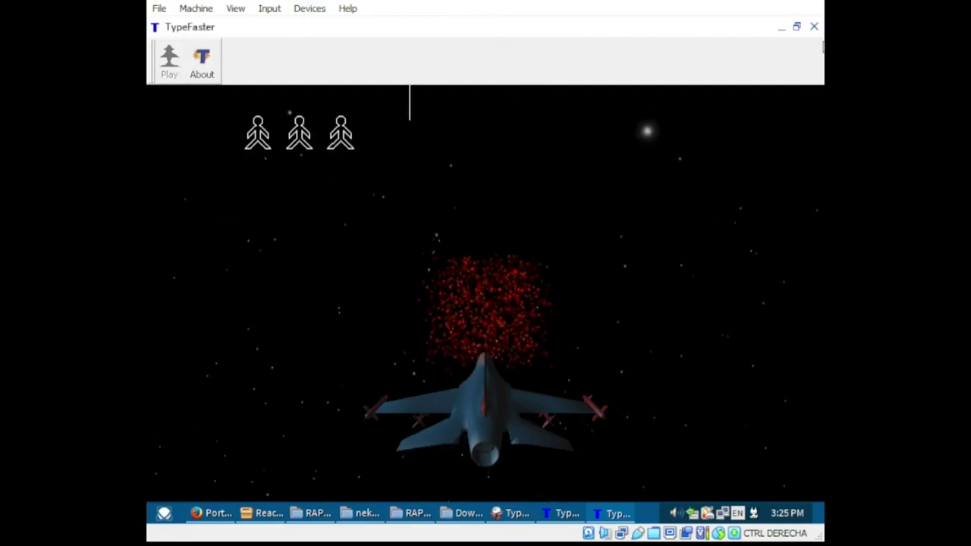
pyautogui.click(813, 27)
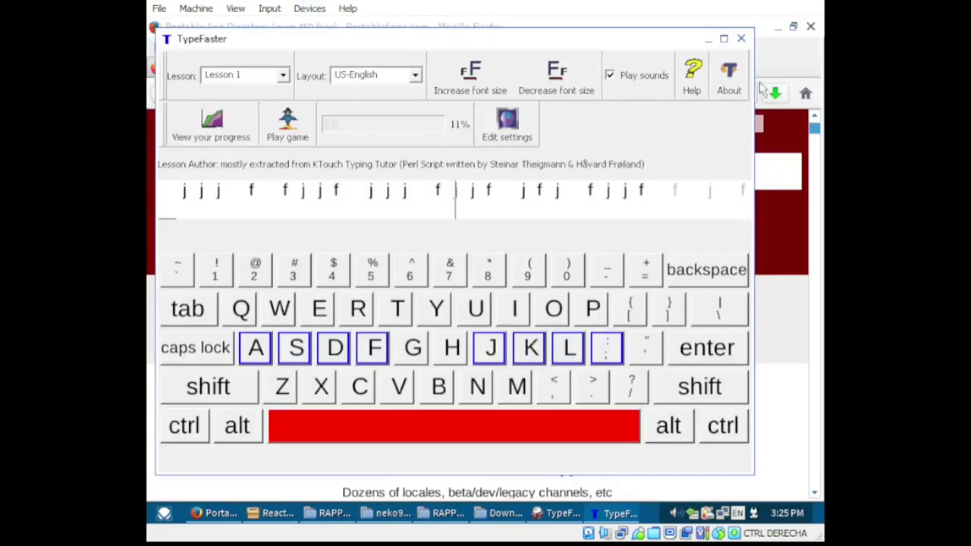
# - Exit TypeFaster, terminate the program at its application error, and close the TypeFaster Typing Tutor Portable installer
pyautogui.click(741, 38)
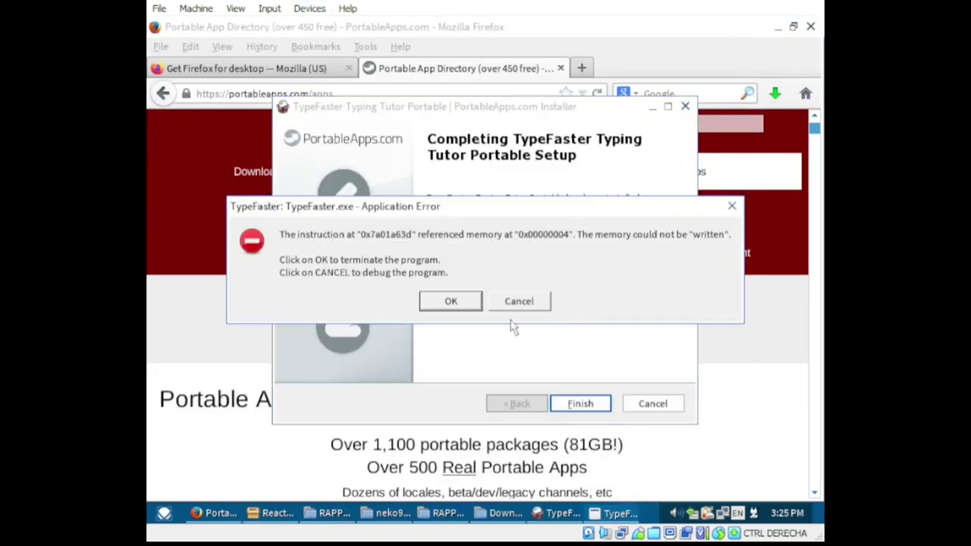
pyautogui.click(451, 302)
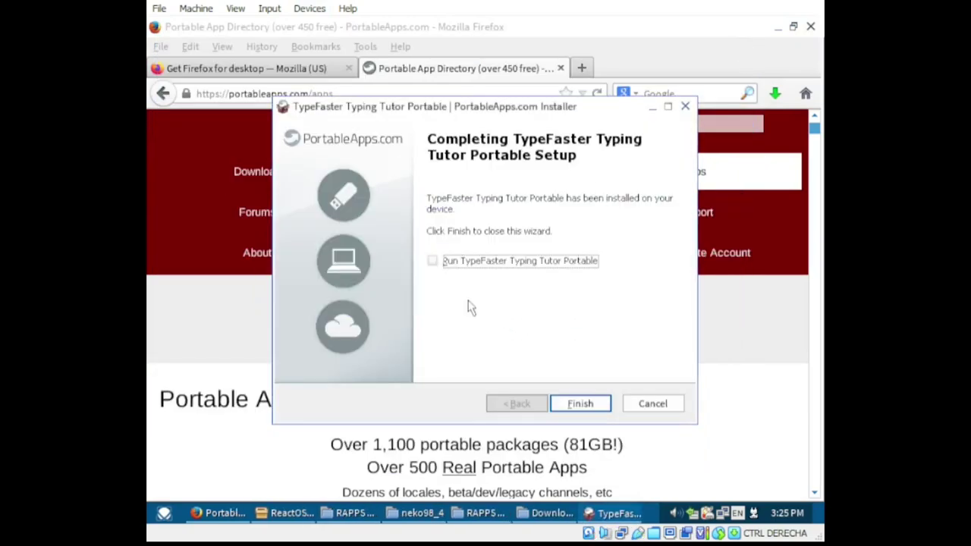
pyautogui.click(685, 107)
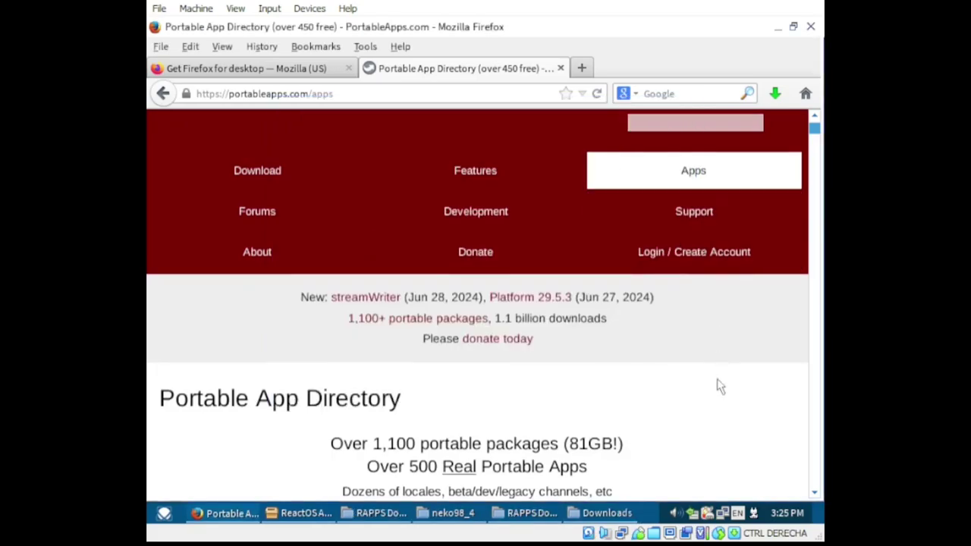
# - Browse the Portable App Directory down to the games and open the SuperTuxKart Portable page
pyautogui.moveTo(814, 135); pyautogui.dragTo(811, 259)
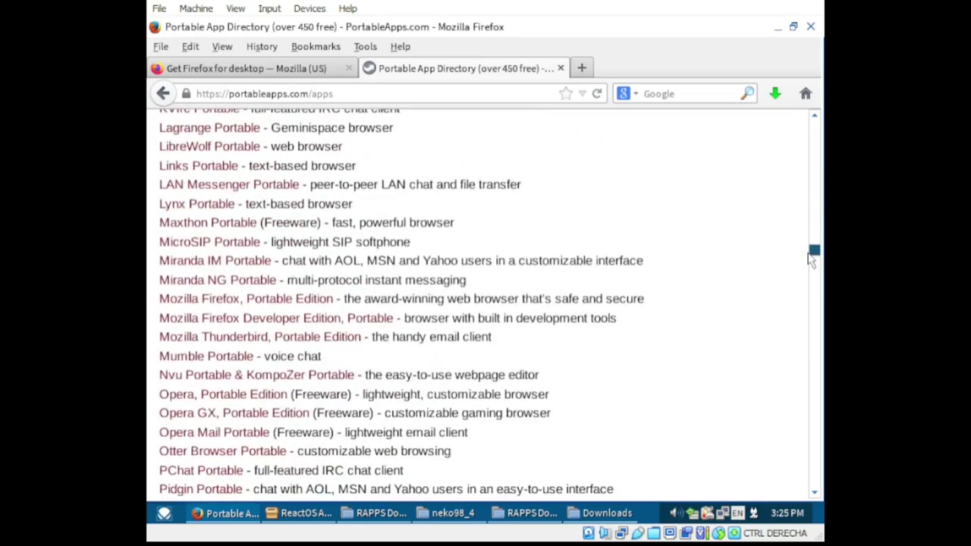
pyautogui.moveTo(812, 258); pyautogui.dragTo(814, 355)
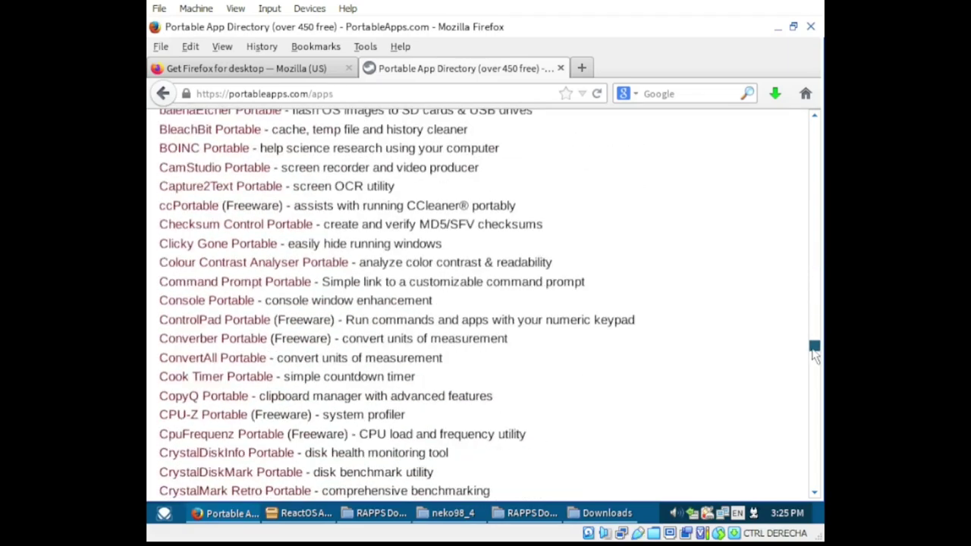
pyautogui.moveTo(814, 355); pyautogui.dragTo(761, 205)
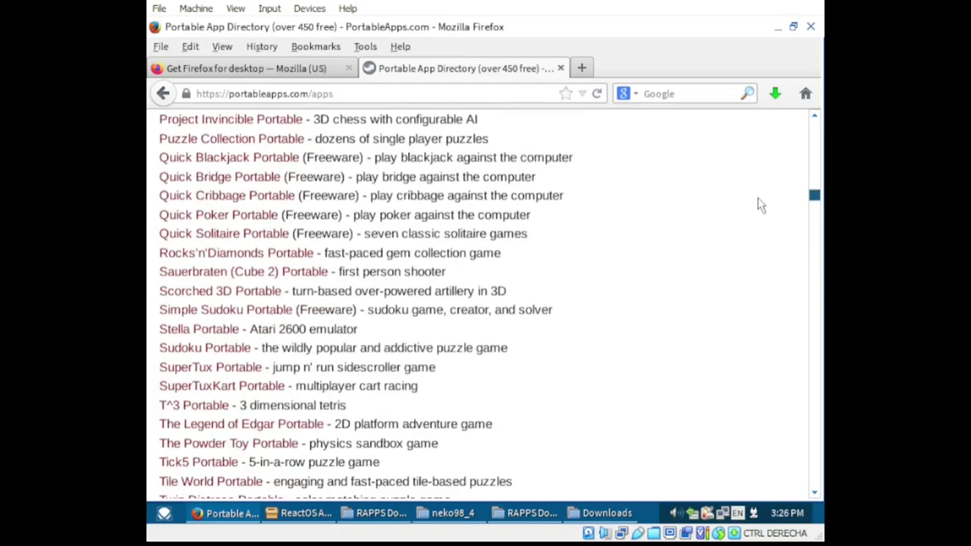
pyautogui.moveTo(761, 204); pyautogui.dragTo(761, 207)
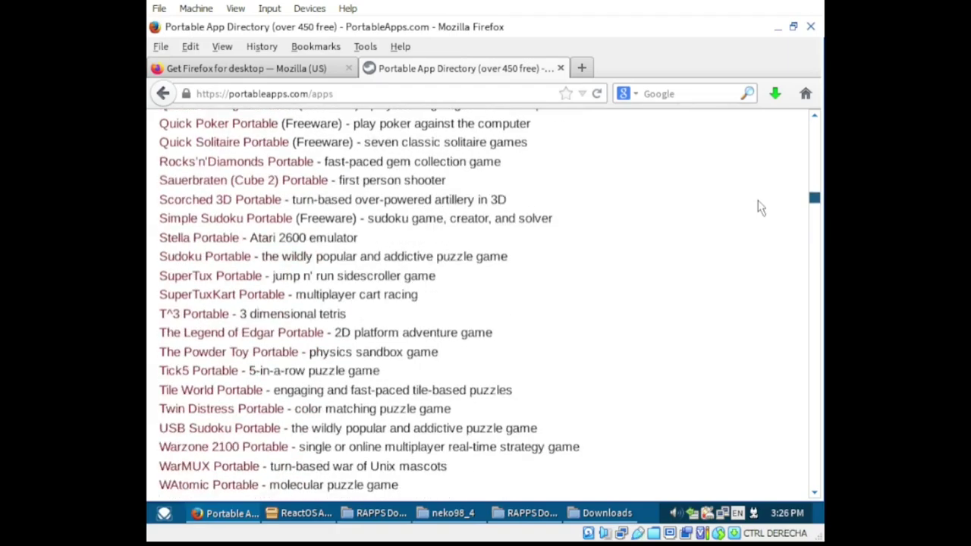
pyautogui.moveTo(761, 207); pyautogui.dragTo(761, 207)
pyautogui.click(265, 301)
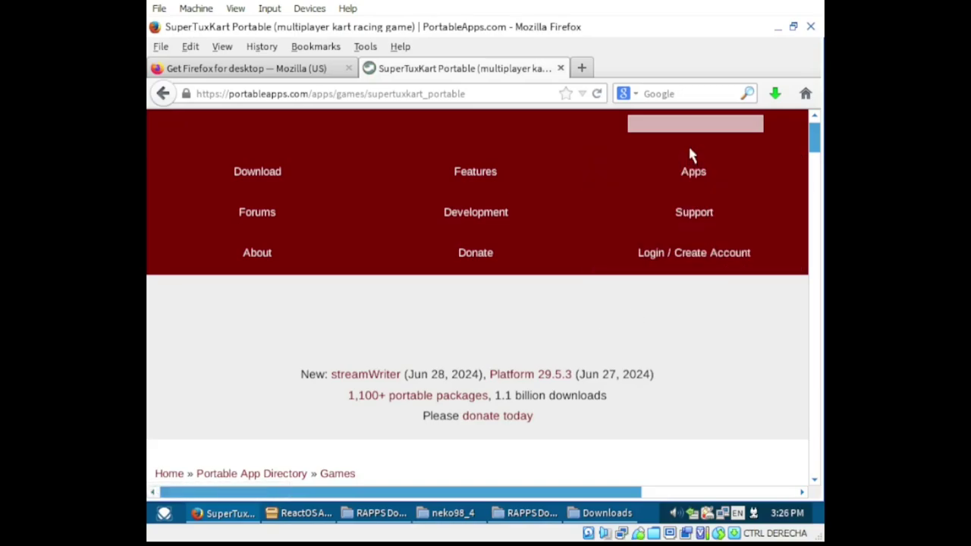
pyautogui.click(693, 173)
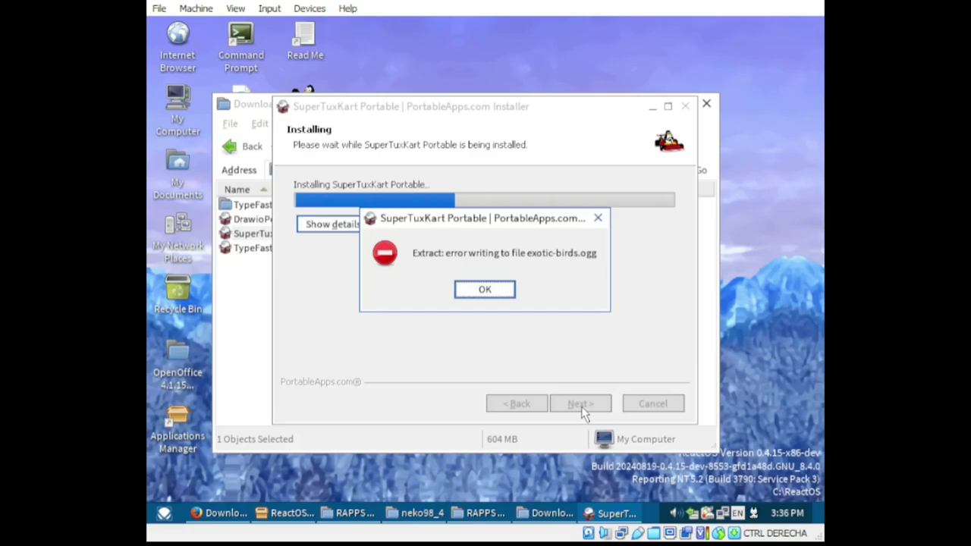
# - Dismiss the extraction error, cancel the SuperTuxKart Portable installer, and reset the ReactOS virtual machine
pyautogui.click(488, 289)
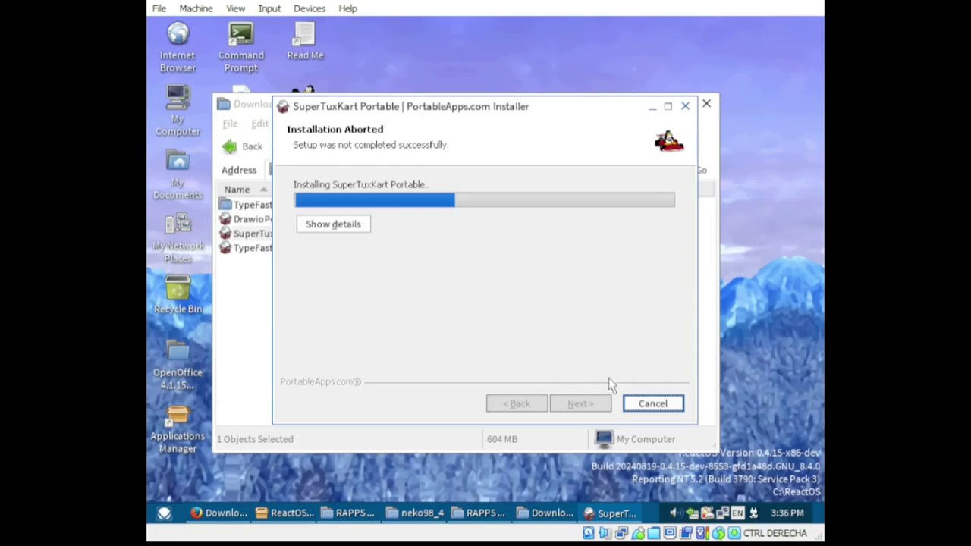
pyautogui.click(657, 404)
pyautogui.click(654, 404)
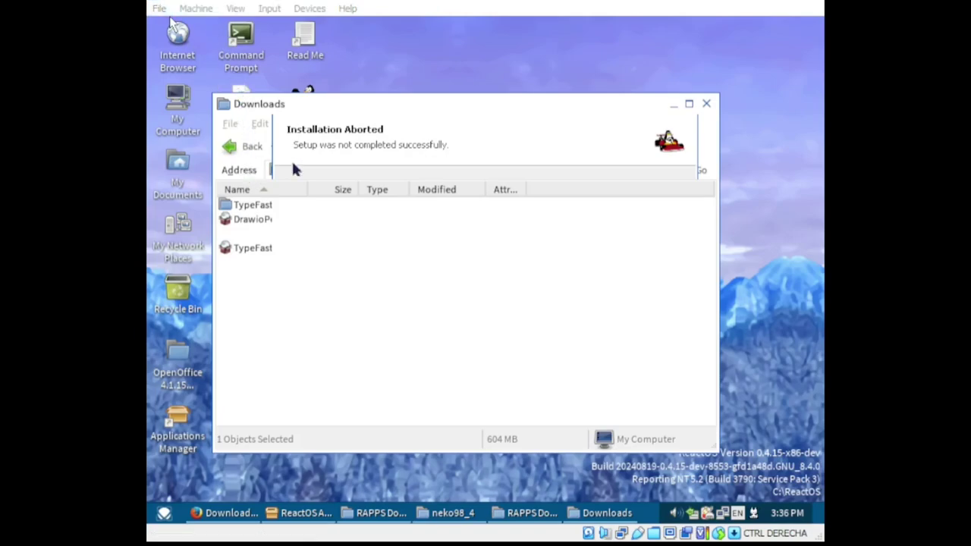
pyautogui.hotkey('ctrl', 'r')
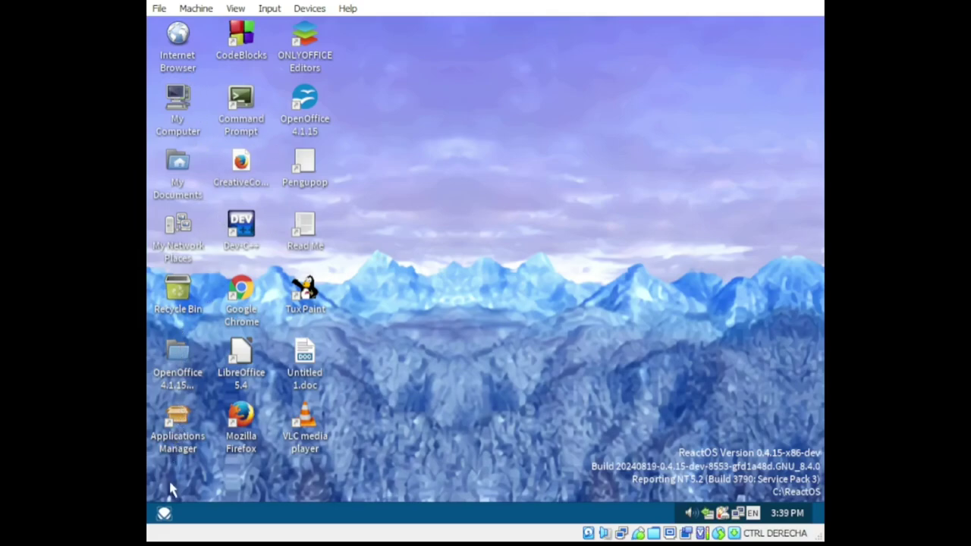
# - Examine the list of installed programs in ReactOS and dismiss it
pyautogui.click(164, 515)
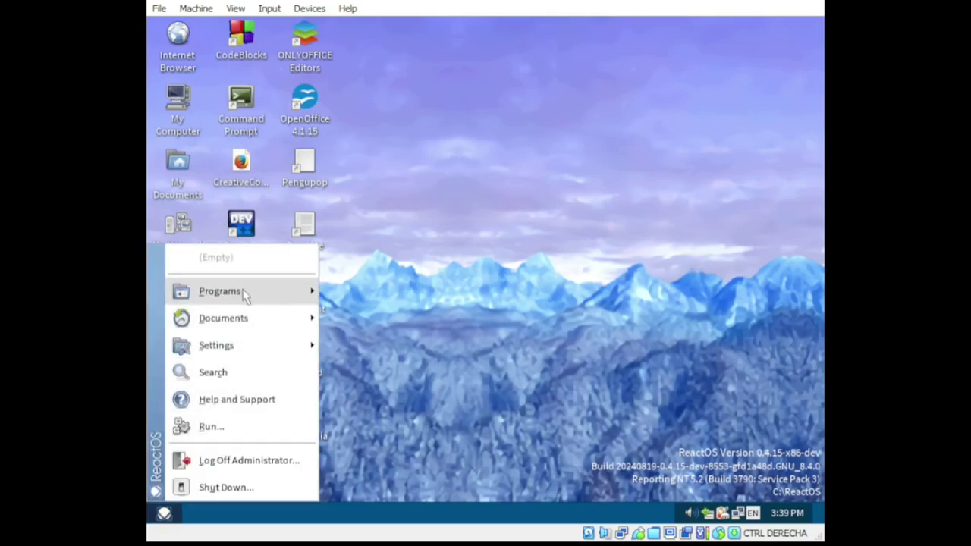
pyautogui.moveTo(245, 294)
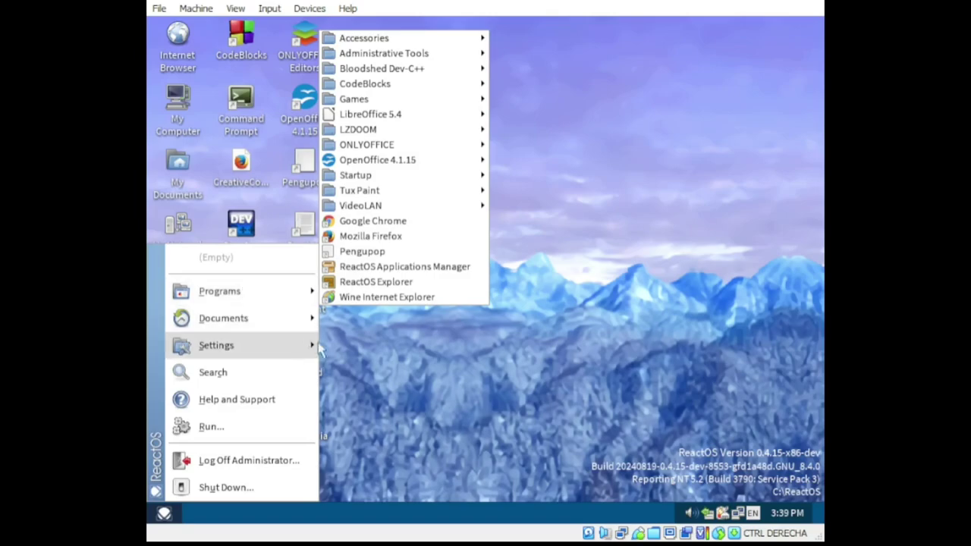
pyautogui.click(436, 387)
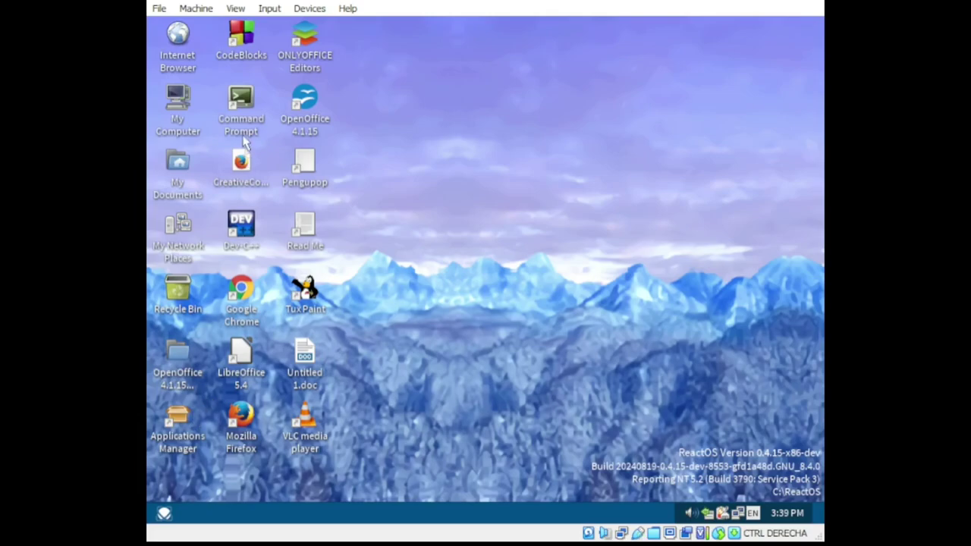
# - Open the Program Files folder on Local Disk (C:) through My Computer
pyautogui.doubleClick(186, 118)
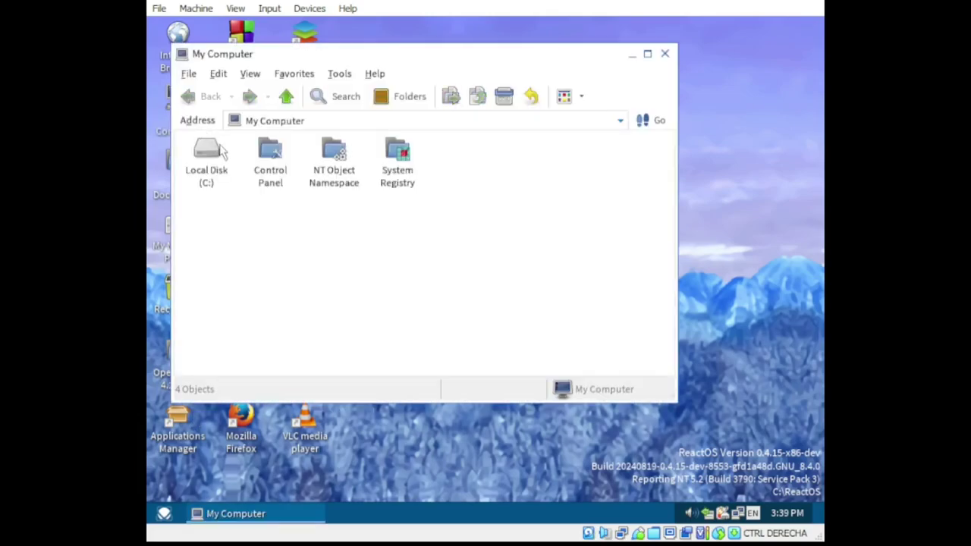
pyautogui.doubleClick(214, 173)
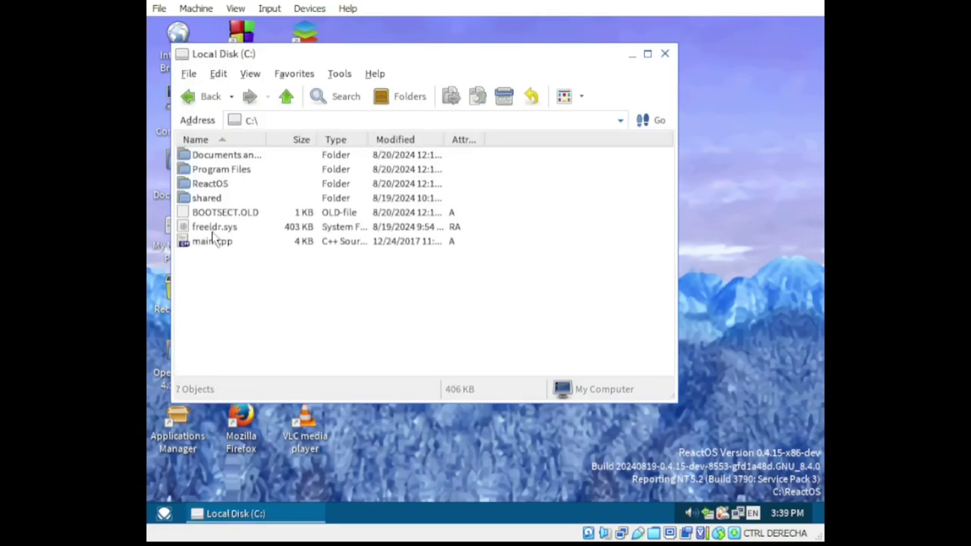
pyautogui.click(237, 174)
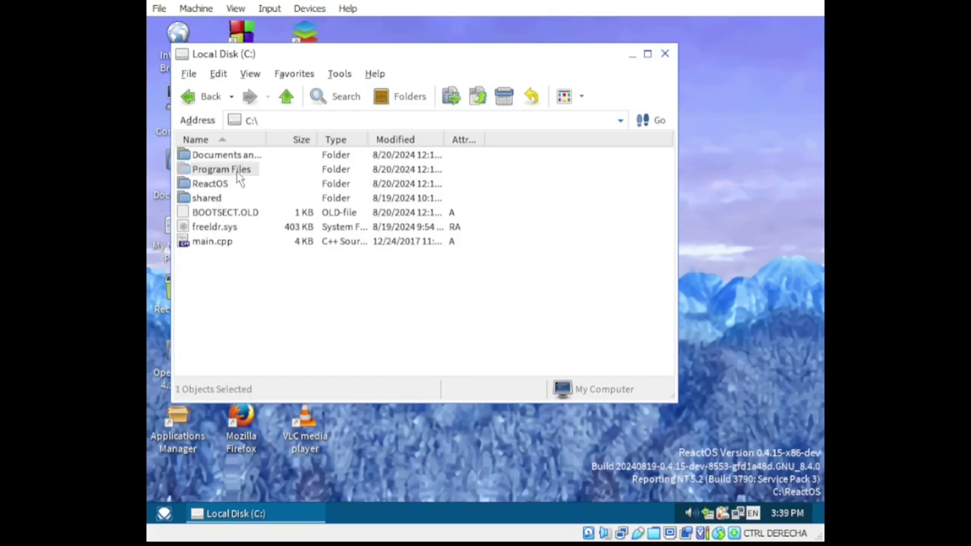
pyautogui.doubleClick(237, 174)
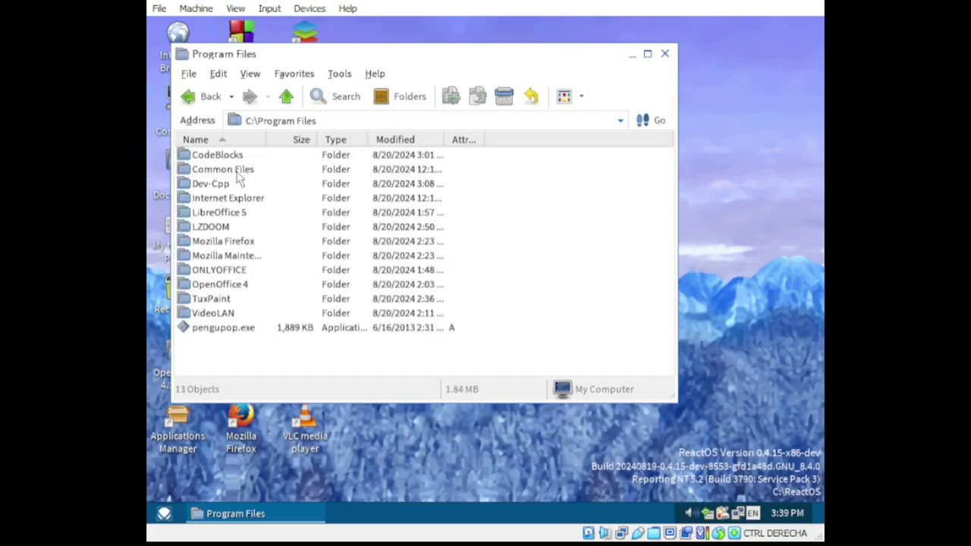
# - Leave Program Files, go into the Documents and Settings folder on drive C:, and view the contents of Default User
pyautogui.click(197, 97)
pyautogui.doubleClick(221, 156)
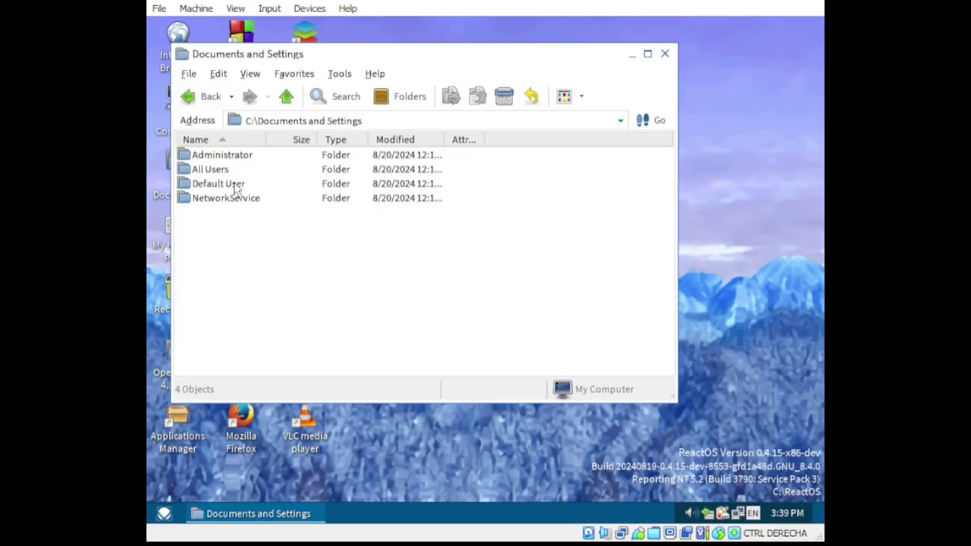
pyautogui.doubleClick(220, 184)
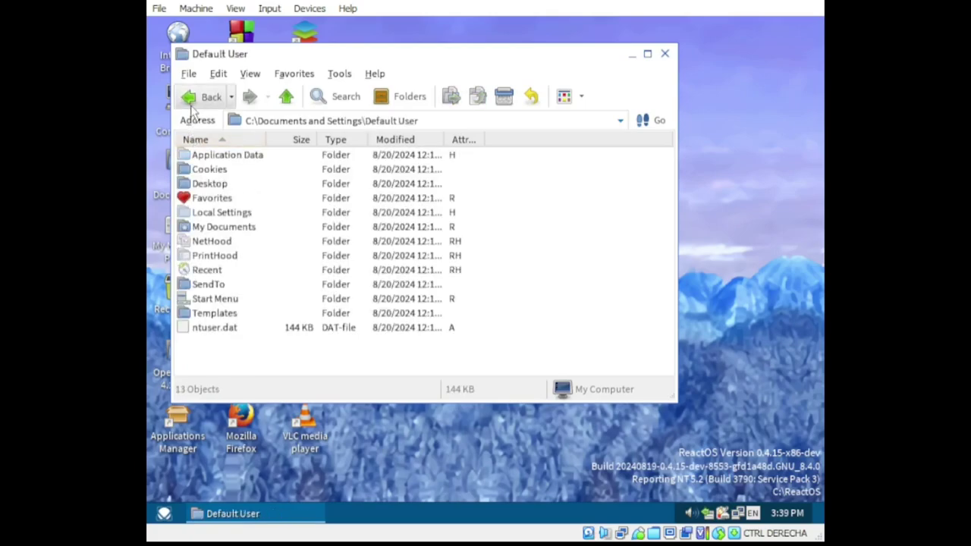
# - Check the NetworkService profile folder and its Desktop subfolder, and return to Documents and Settings
pyautogui.click(191, 97)
pyautogui.doubleClick(221, 199)
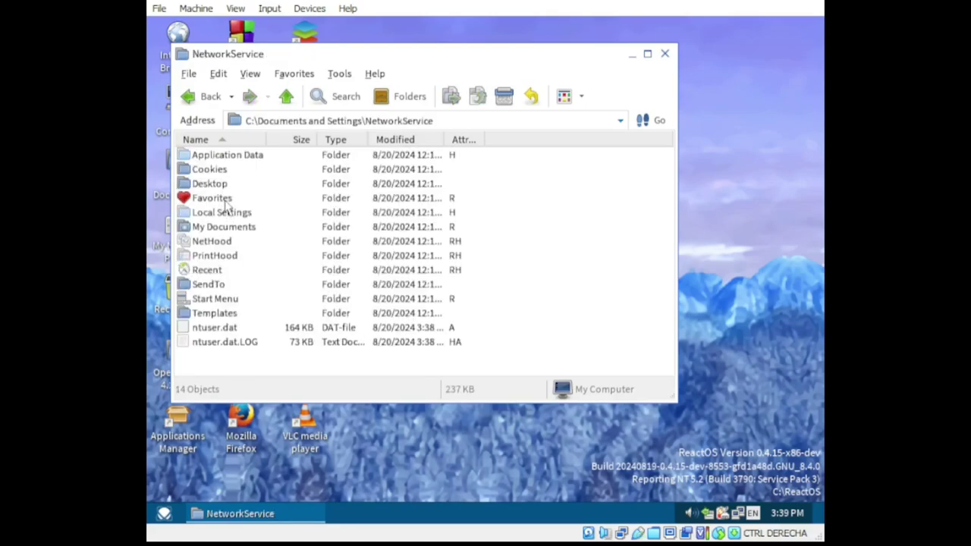
pyautogui.doubleClick(217, 188)
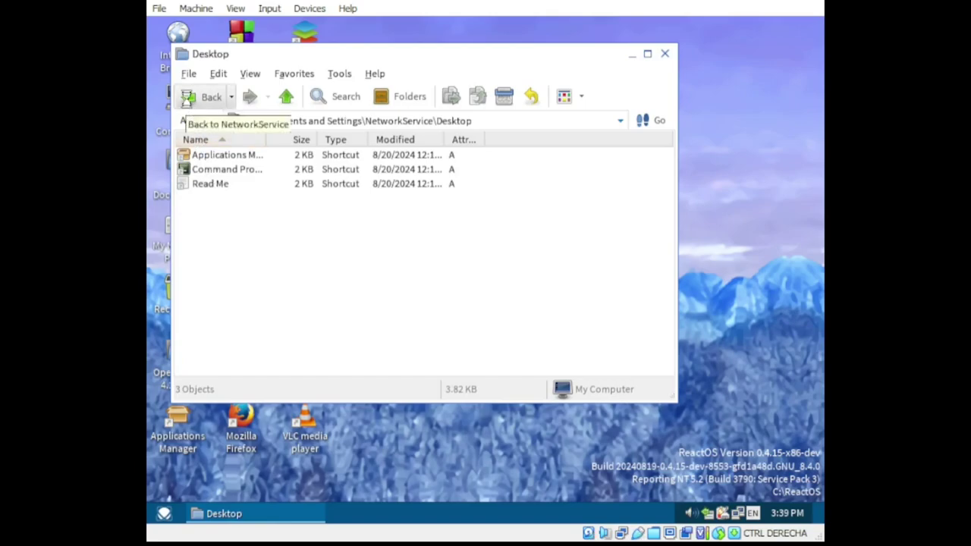
pyautogui.click(189, 100)
pyautogui.click(188, 100)
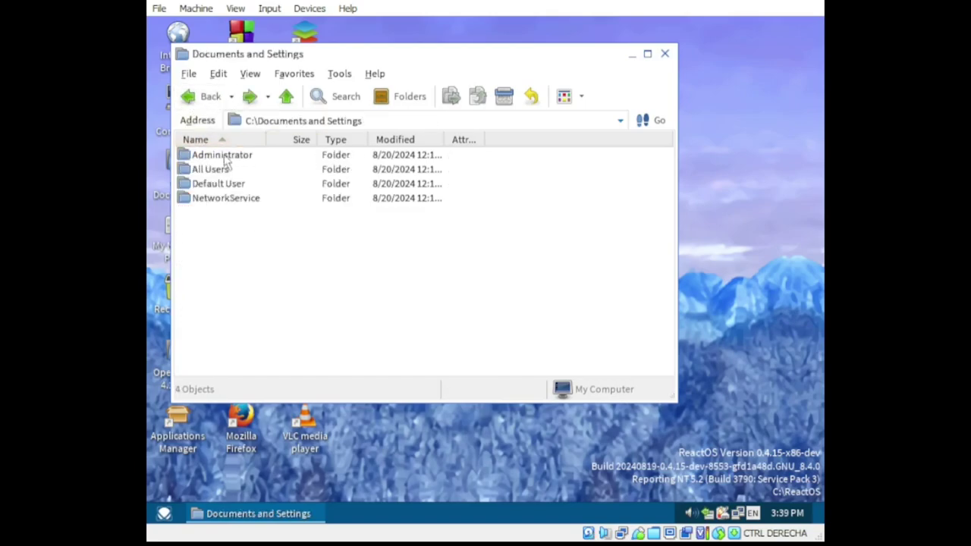
# - Check the My Documents folder of the Default User profile and return to Documents and Settings
pyautogui.click(223, 190)
pyautogui.doubleClick(223, 187)
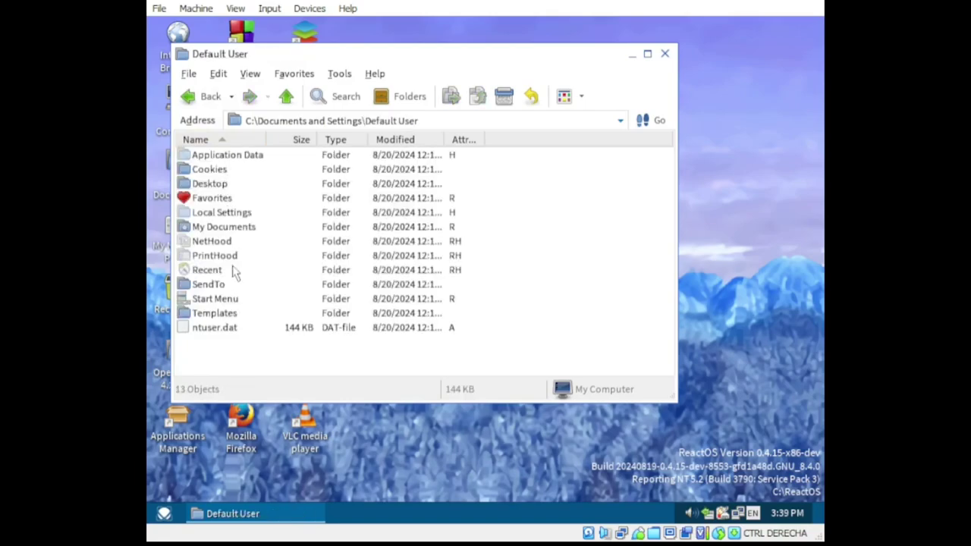
pyautogui.doubleClick(225, 227)
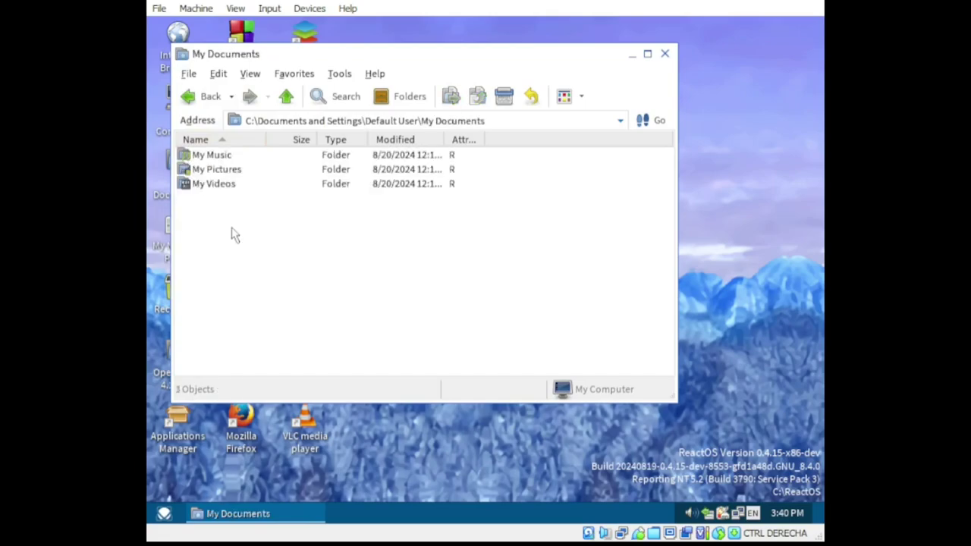
pyautogui.click(190, 96)
pyautogui.click(190, 96)
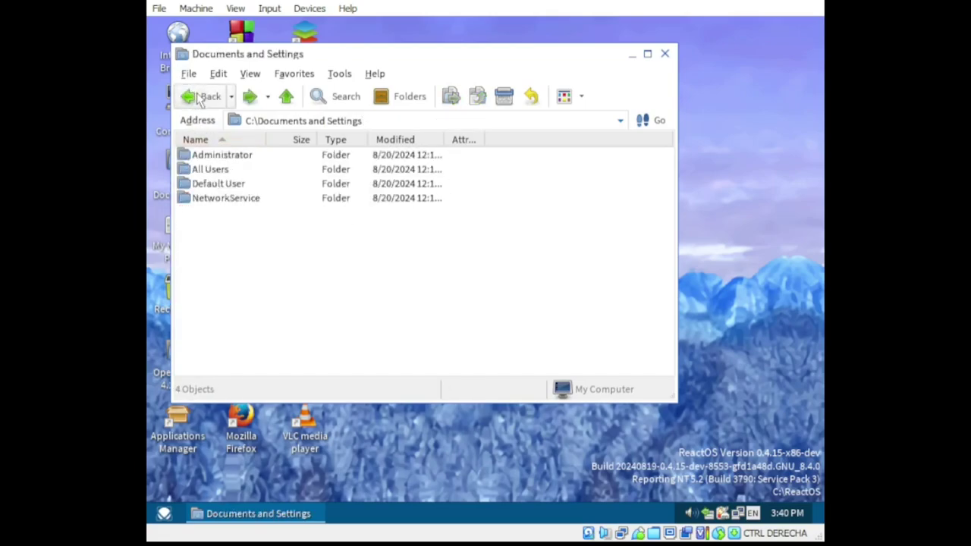
# - Open the Downloads folder within the Administrator profile's My Documents
pyautogui.doubleClick(216, 157)
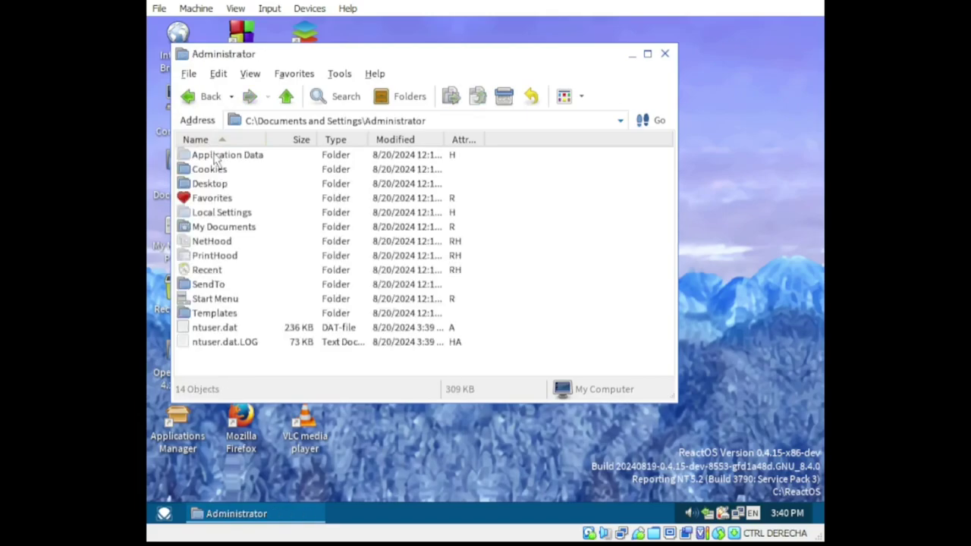
pyautogui.doubleClick(232, 228)
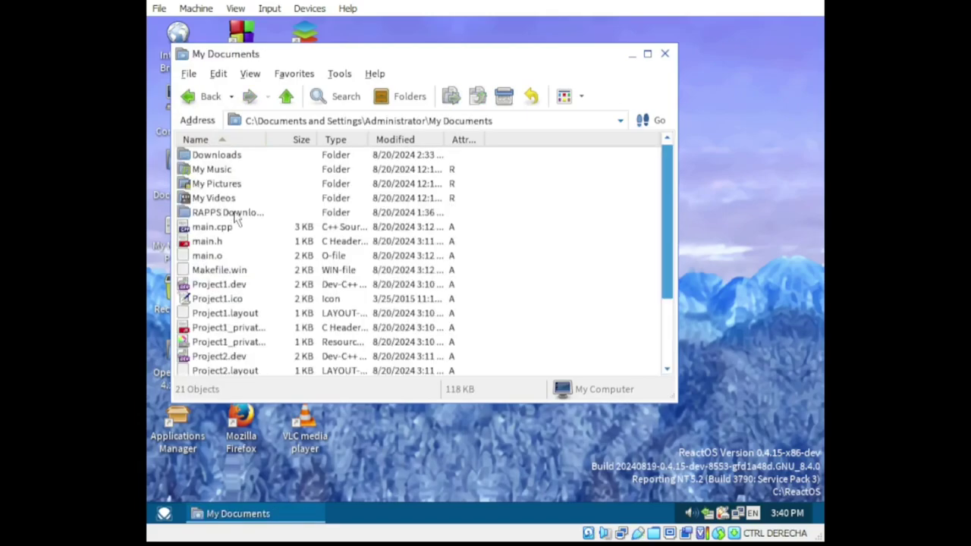
pyautogui.doubleClick(234, 156)
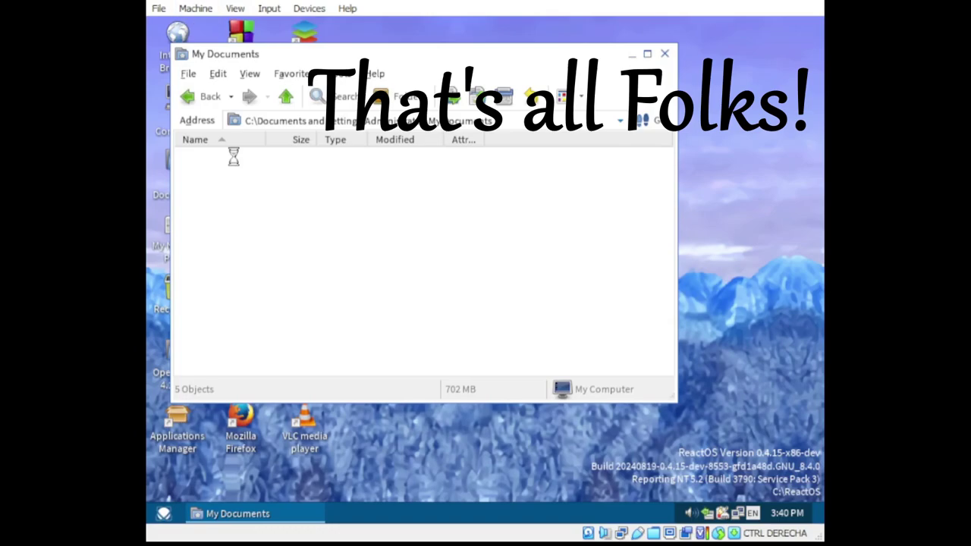
# - Close the ReactOS virtual machine
pyautogui.click(159, 9)
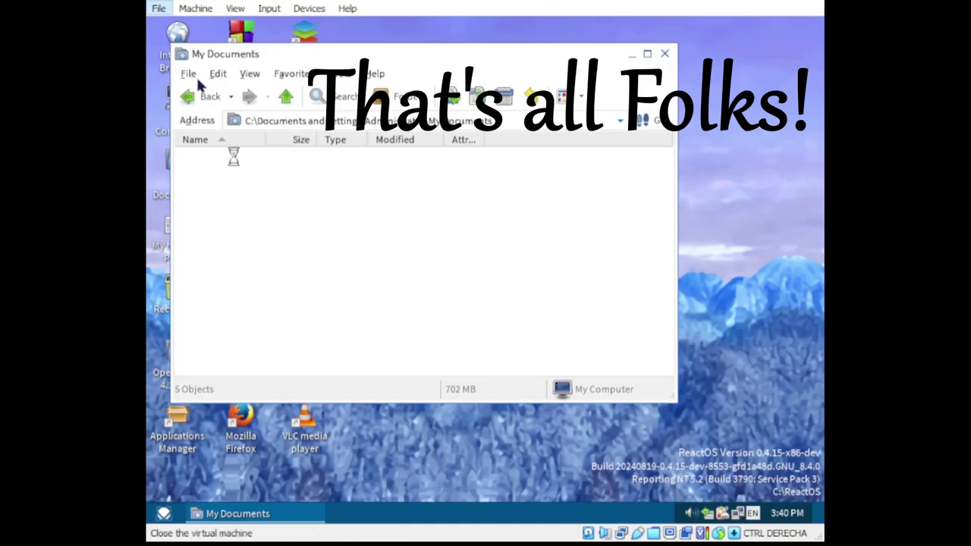
pyautogui.click(196, 75)
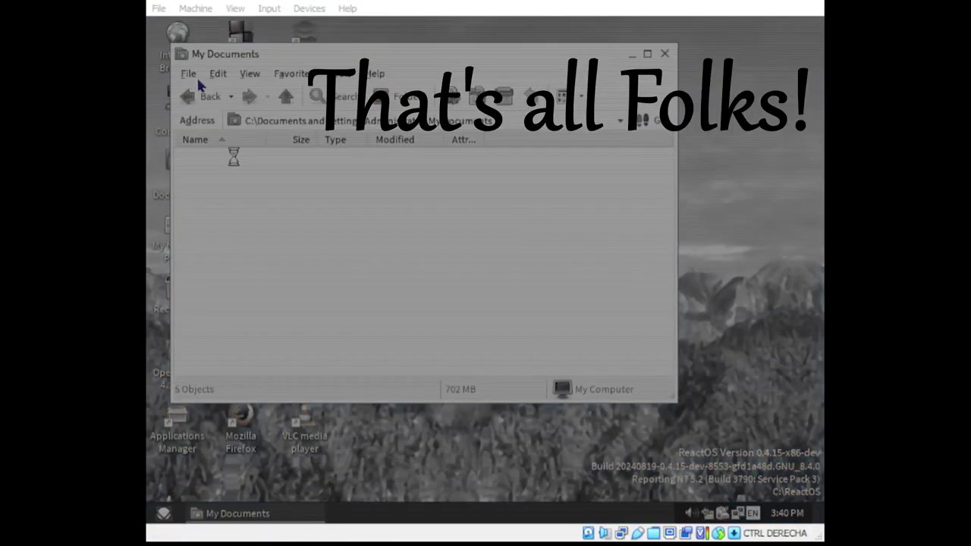